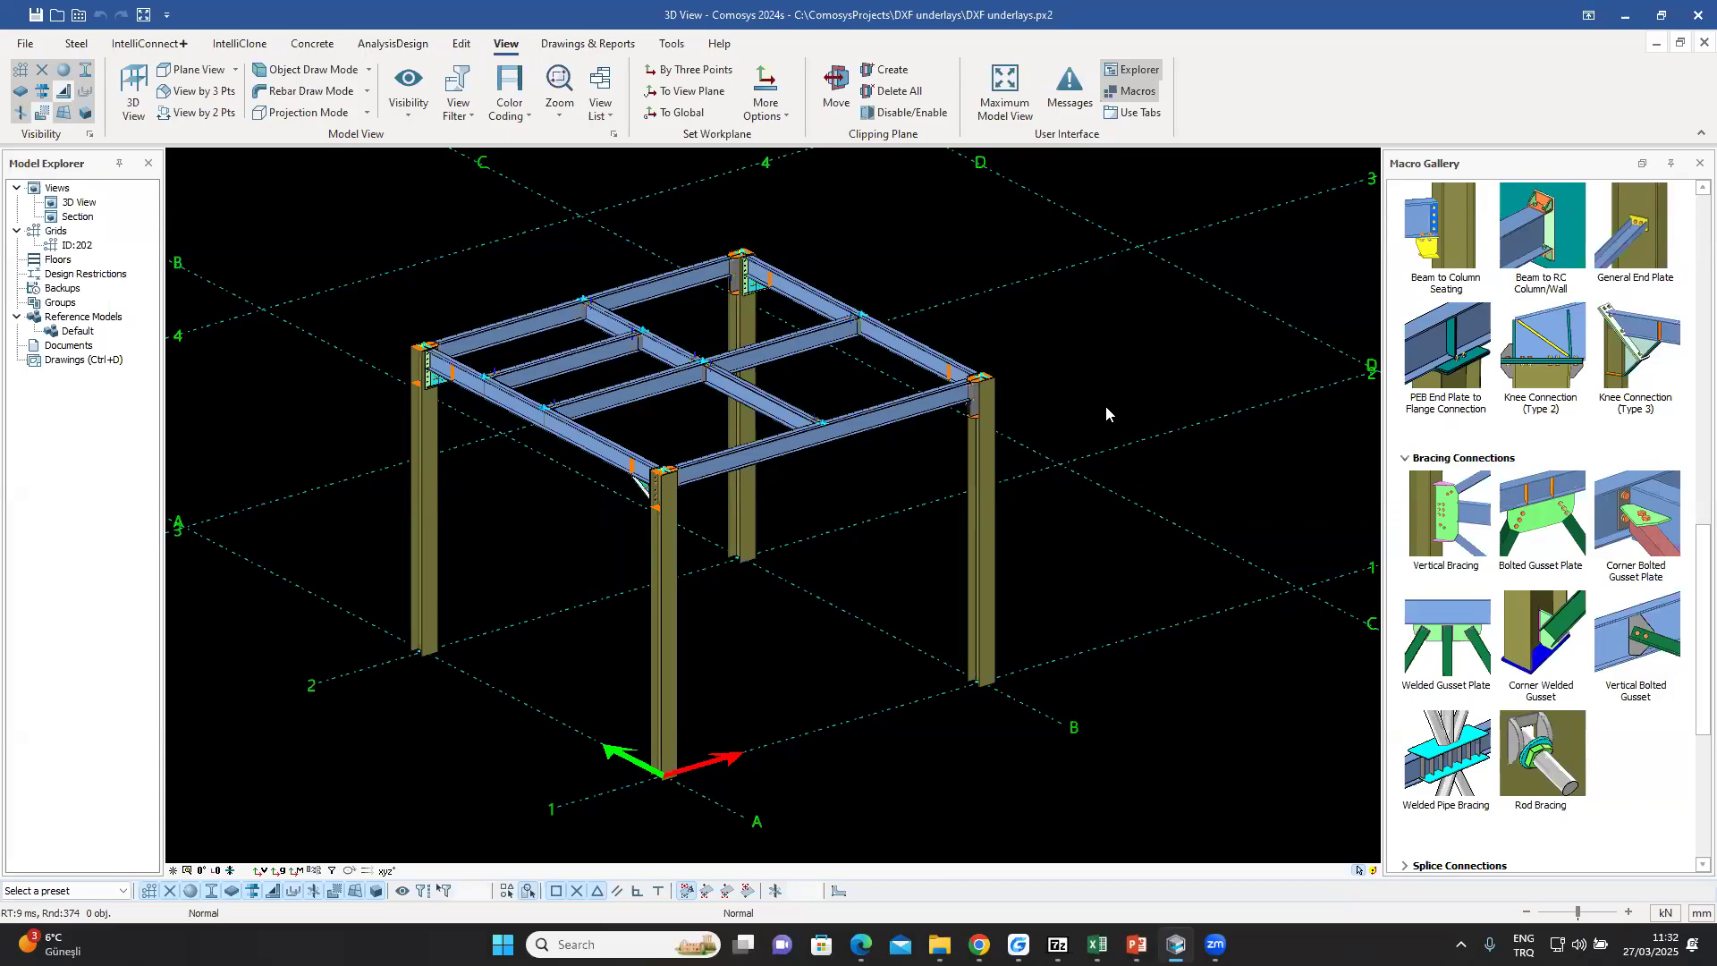
- Start a DXF-2000 import into the 3D model and load the file Beams and HB in plan view.dxf
{"action": "left_click", "coordinate": [25, 44]}
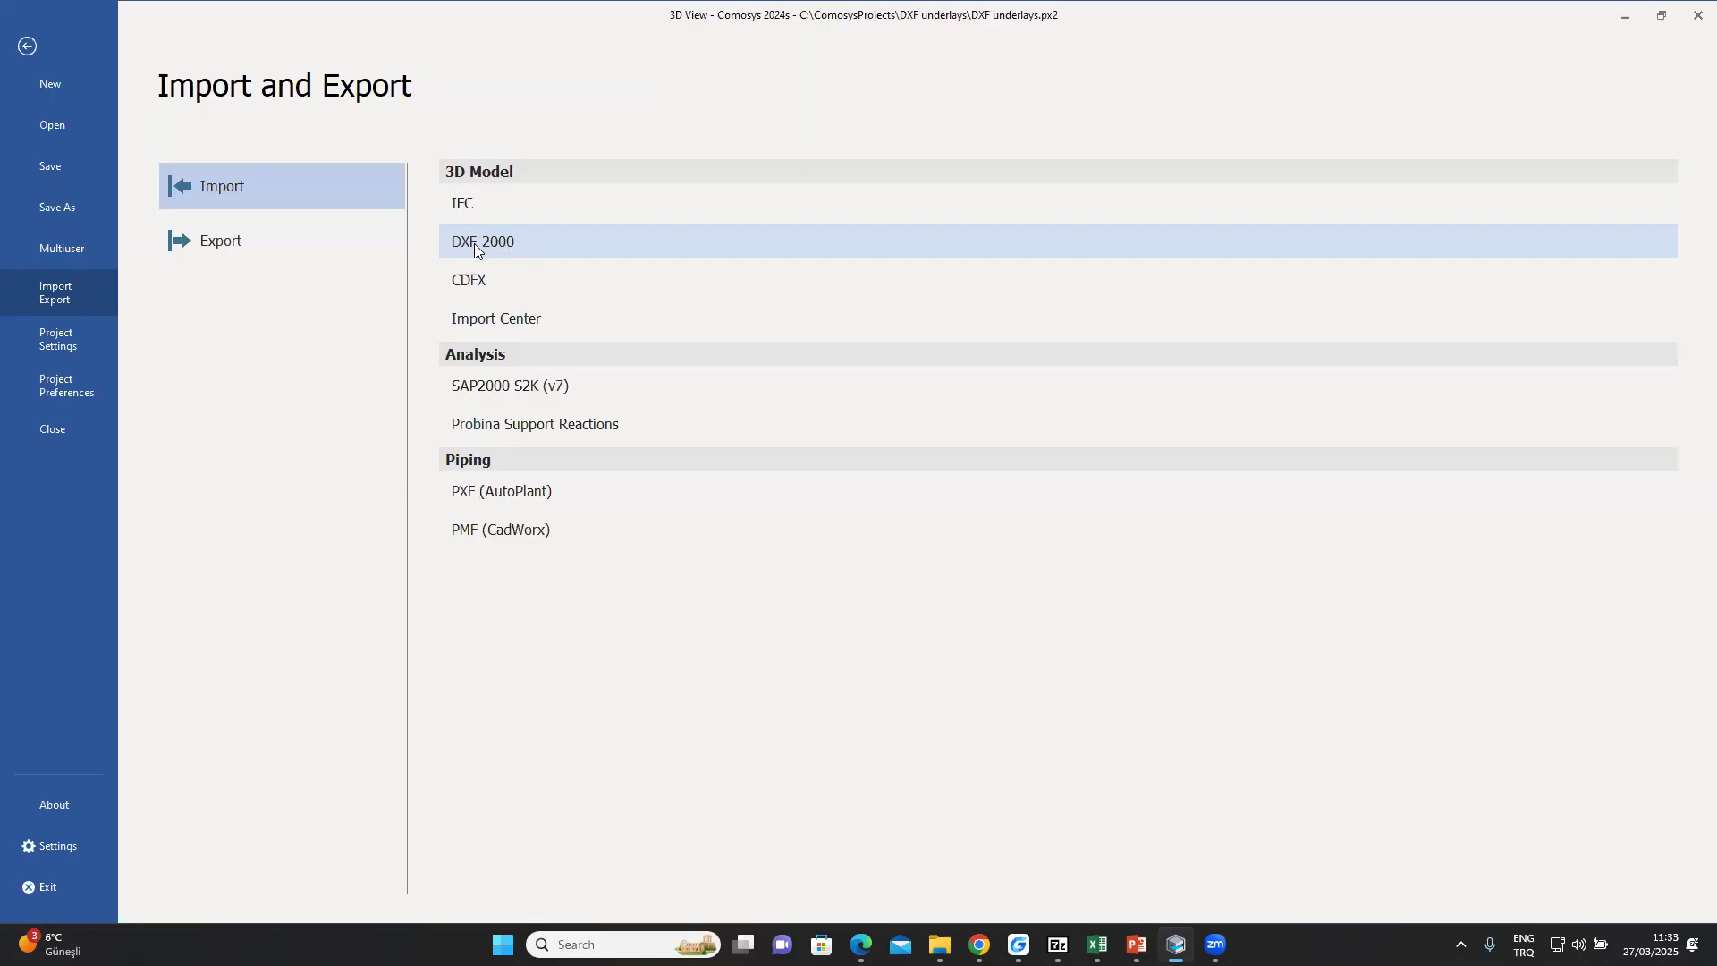
{"action": "left_click", "coordinate": [476, 245]}
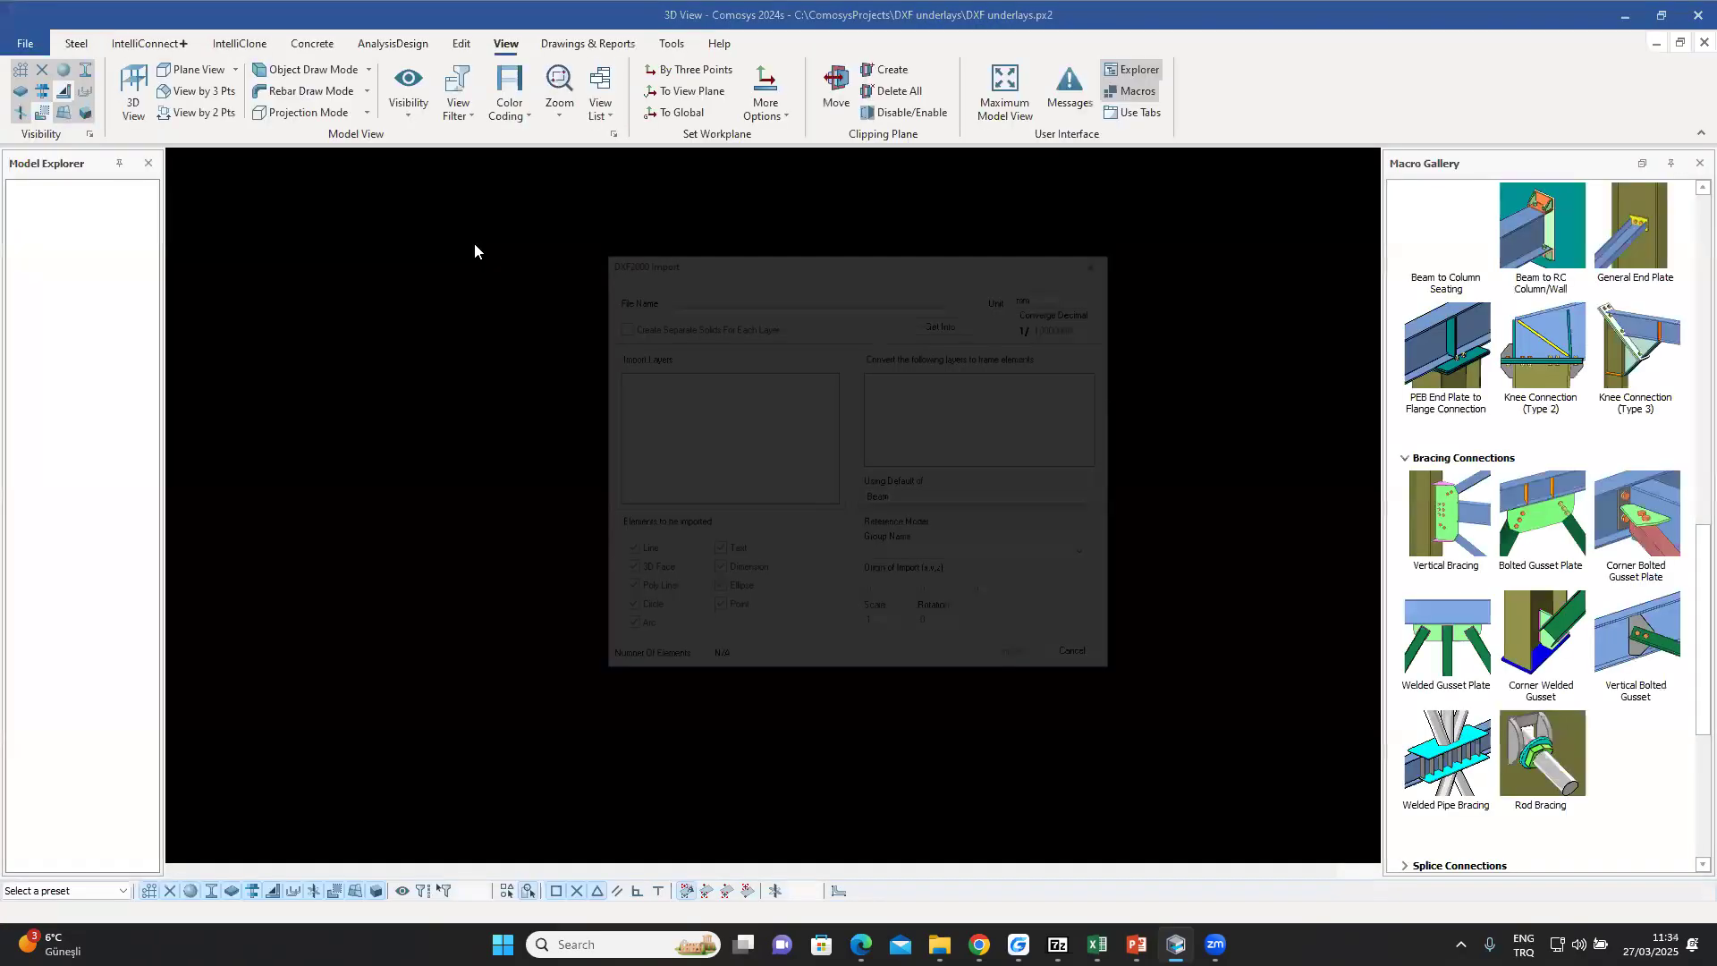
{"action": "left_click_drag", "start_coordinate": [802, 247], "coordinate": [741, 189]}
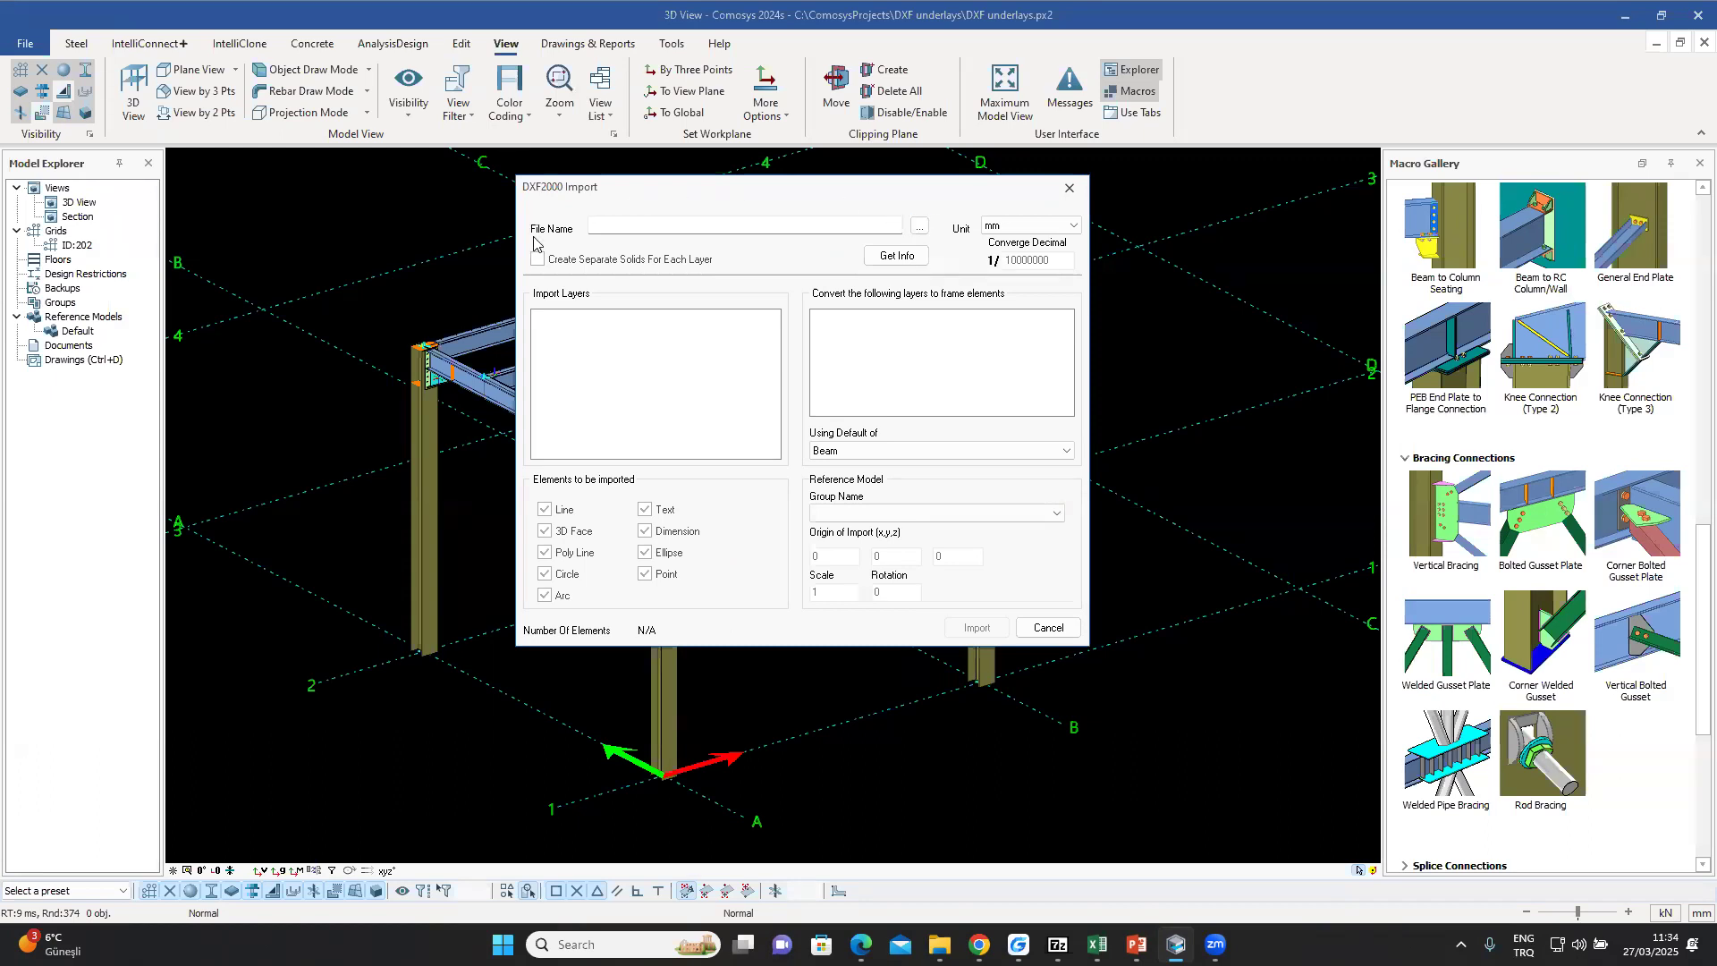
{"action": "left_click", "coordinate": [919, 227]}
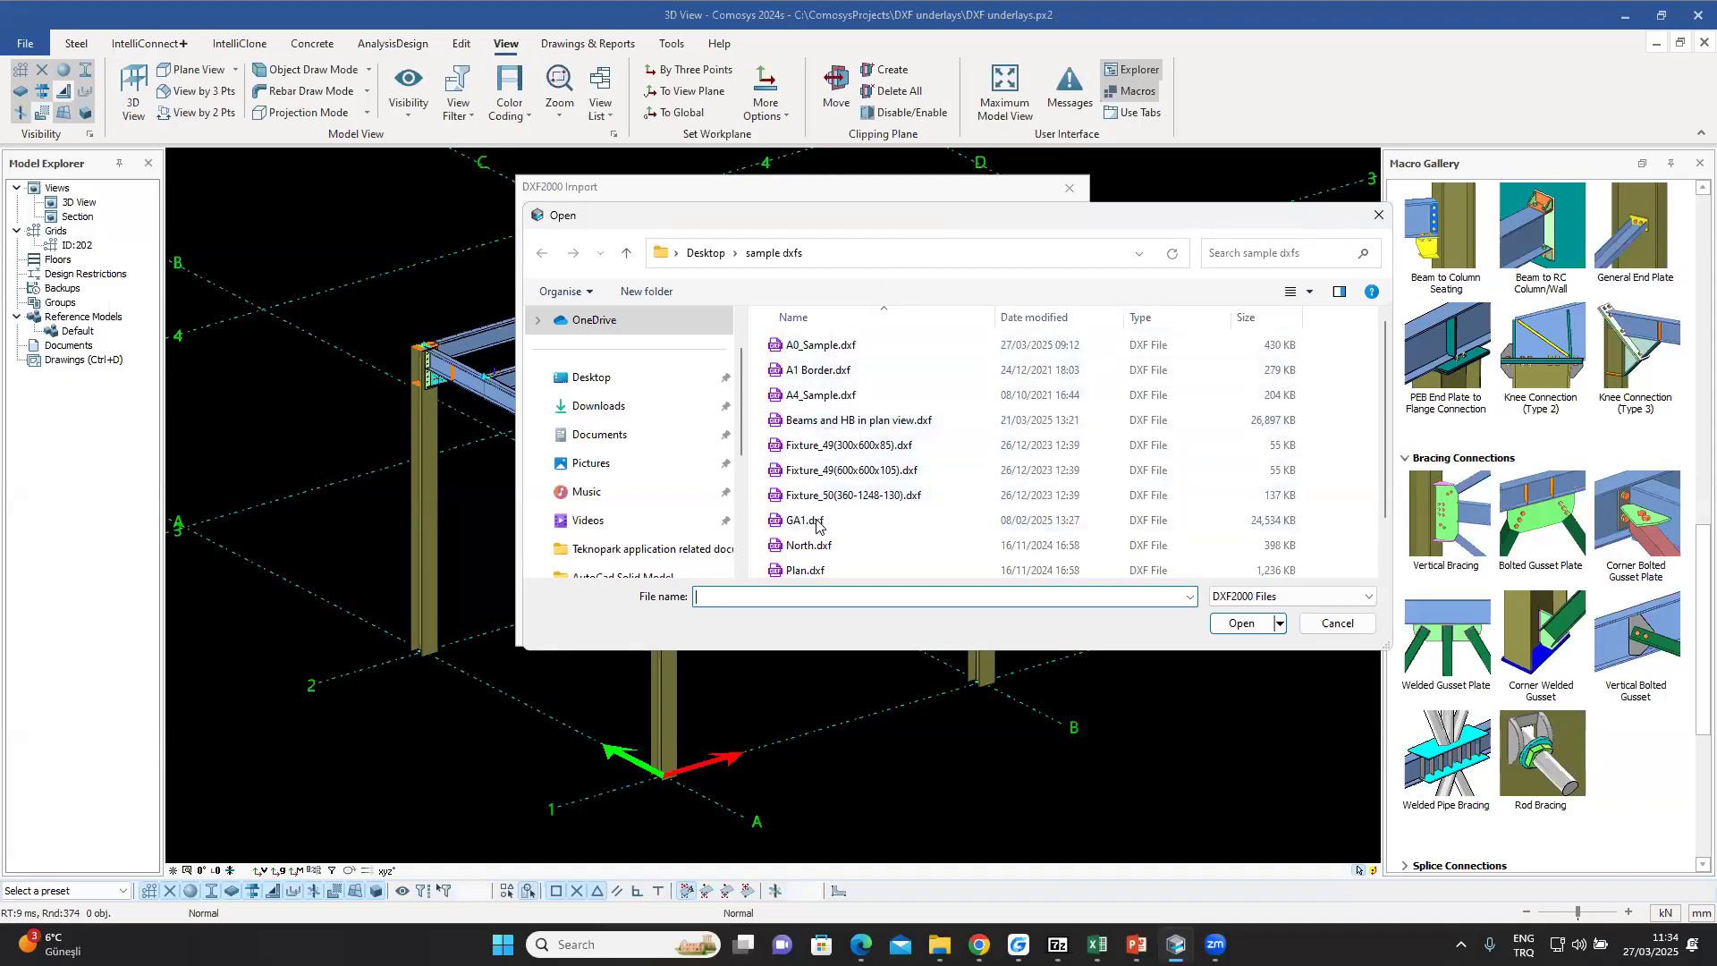
{"action": "left_click", "coordinate": [857, 420]}
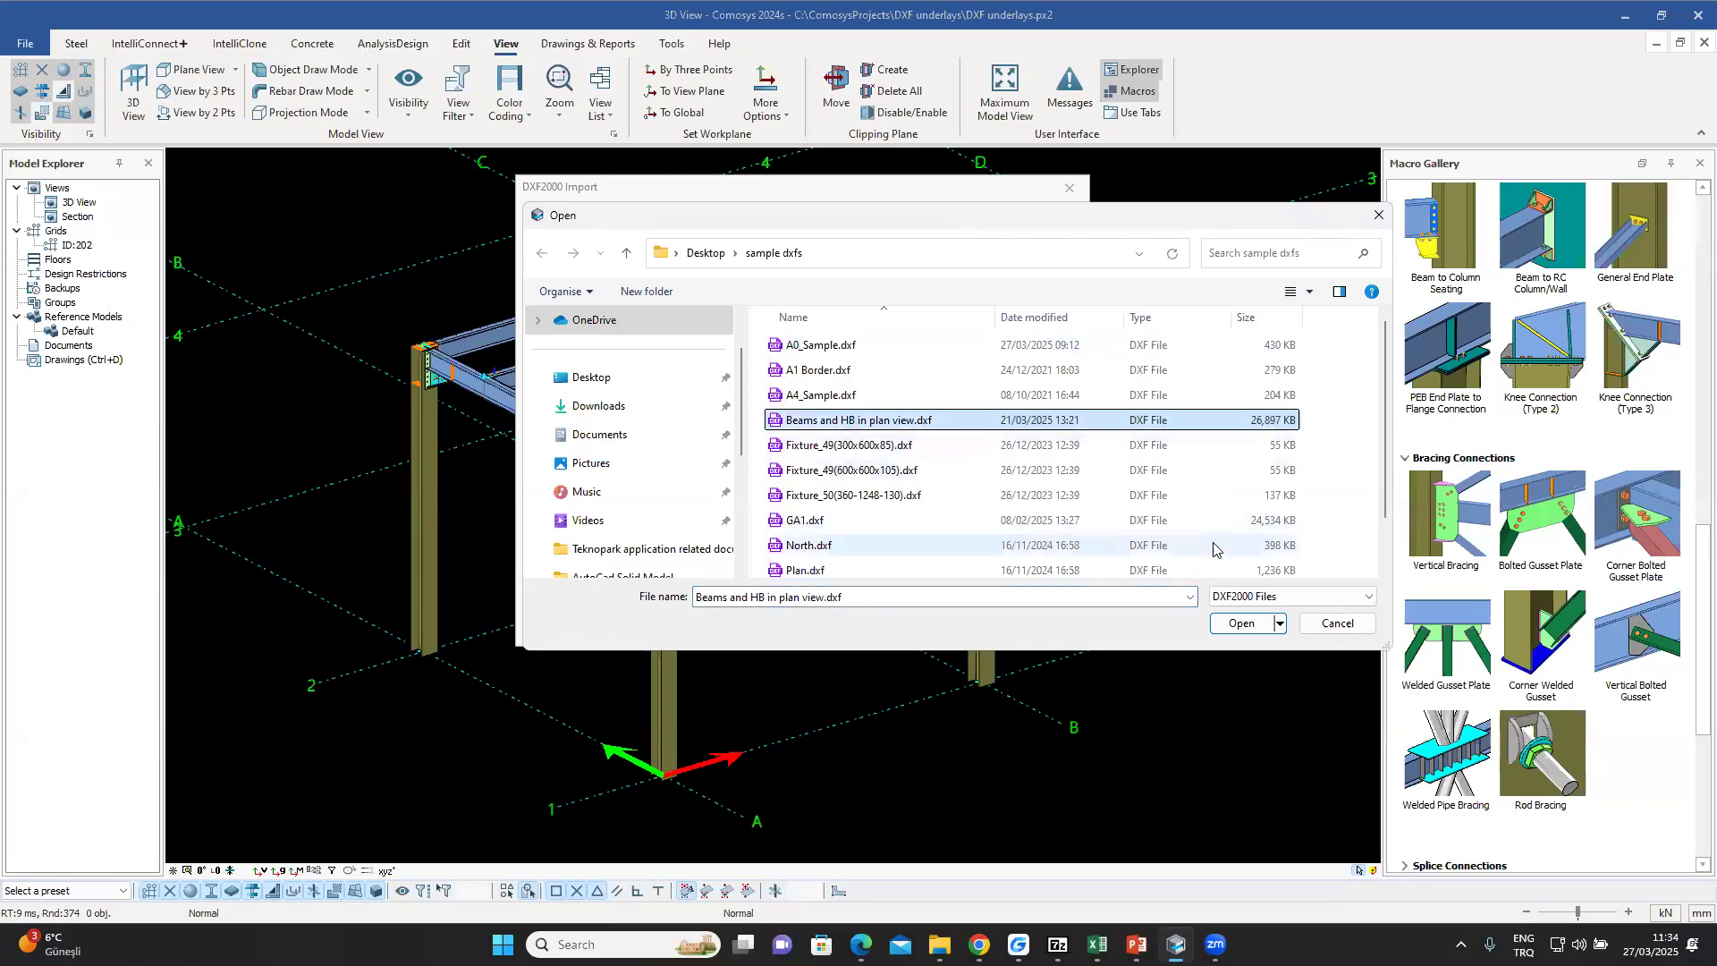
{"action": "left_click", "coordinate": [1240, 625]}
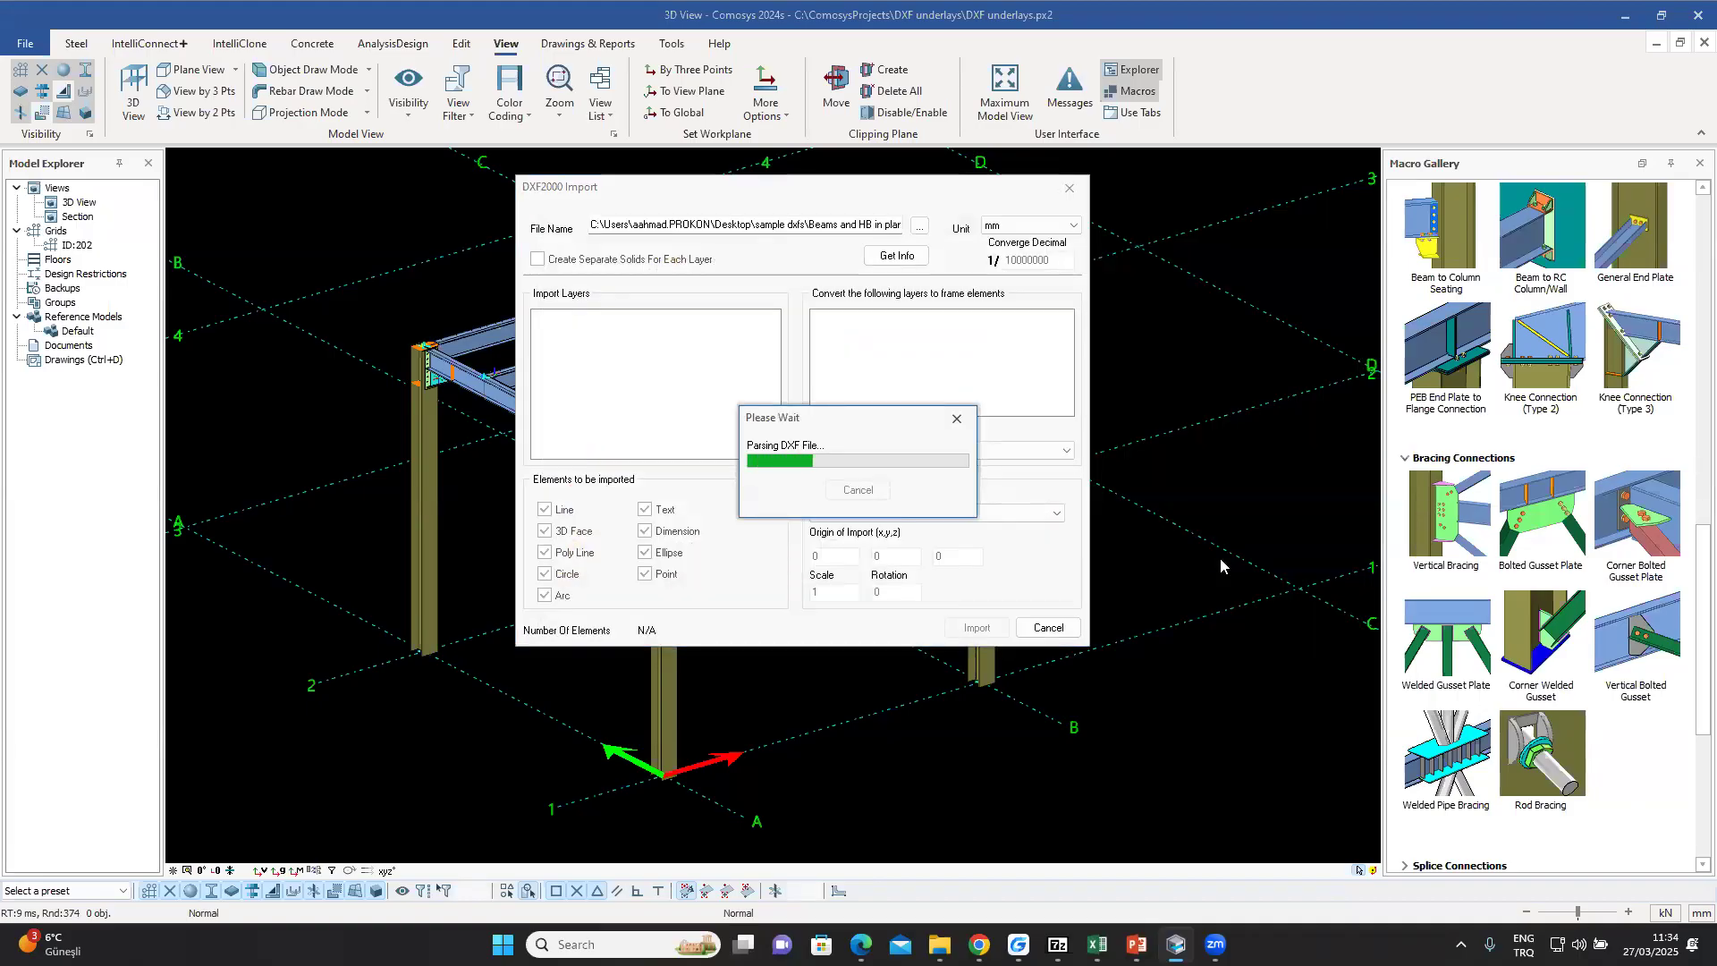
{"action": "left_click", "coordinate": [941, 528]}
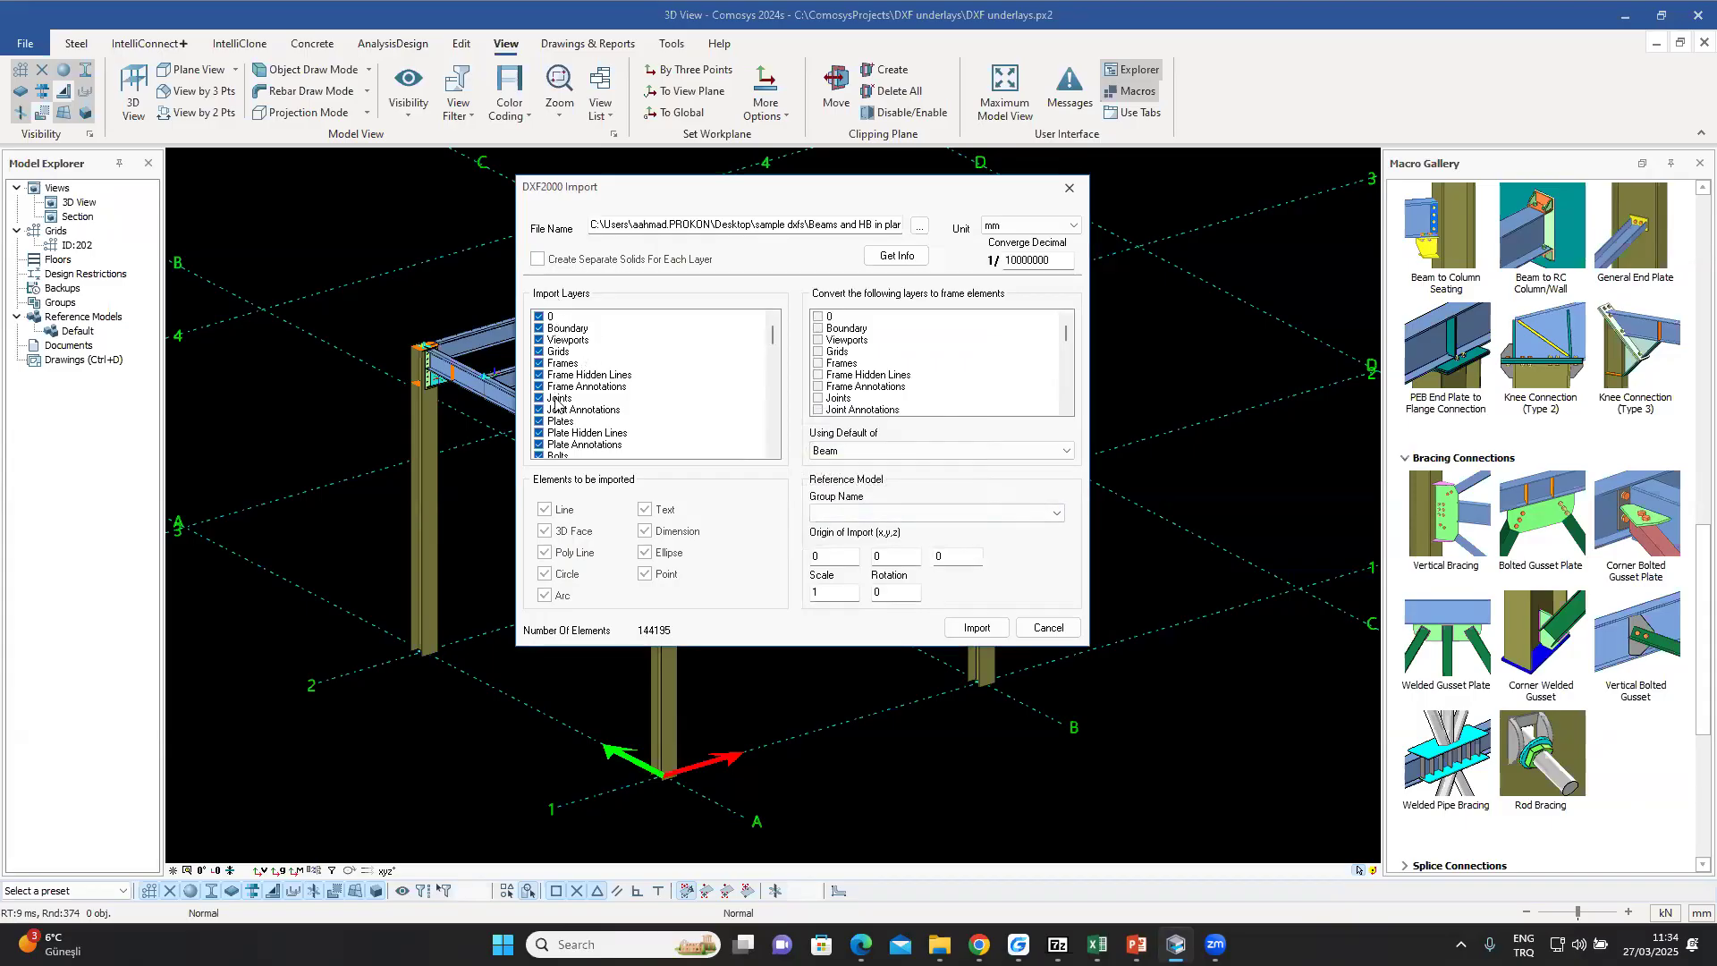
- Import the DXF with all its layers included, layer 0 too, and close the import dialog
{"action": "mouse_move", "coordinate": [773, 336]}
{"action": "left_mouse_down"}
{"action": "mouse_move", "coordinate": [774, 398]}
{"action": "mouse_move", "coordinate": [778, 336]}
{"action": "left_mouse_up"}
{"action": "left_click", "coordinate": [539, 317]}
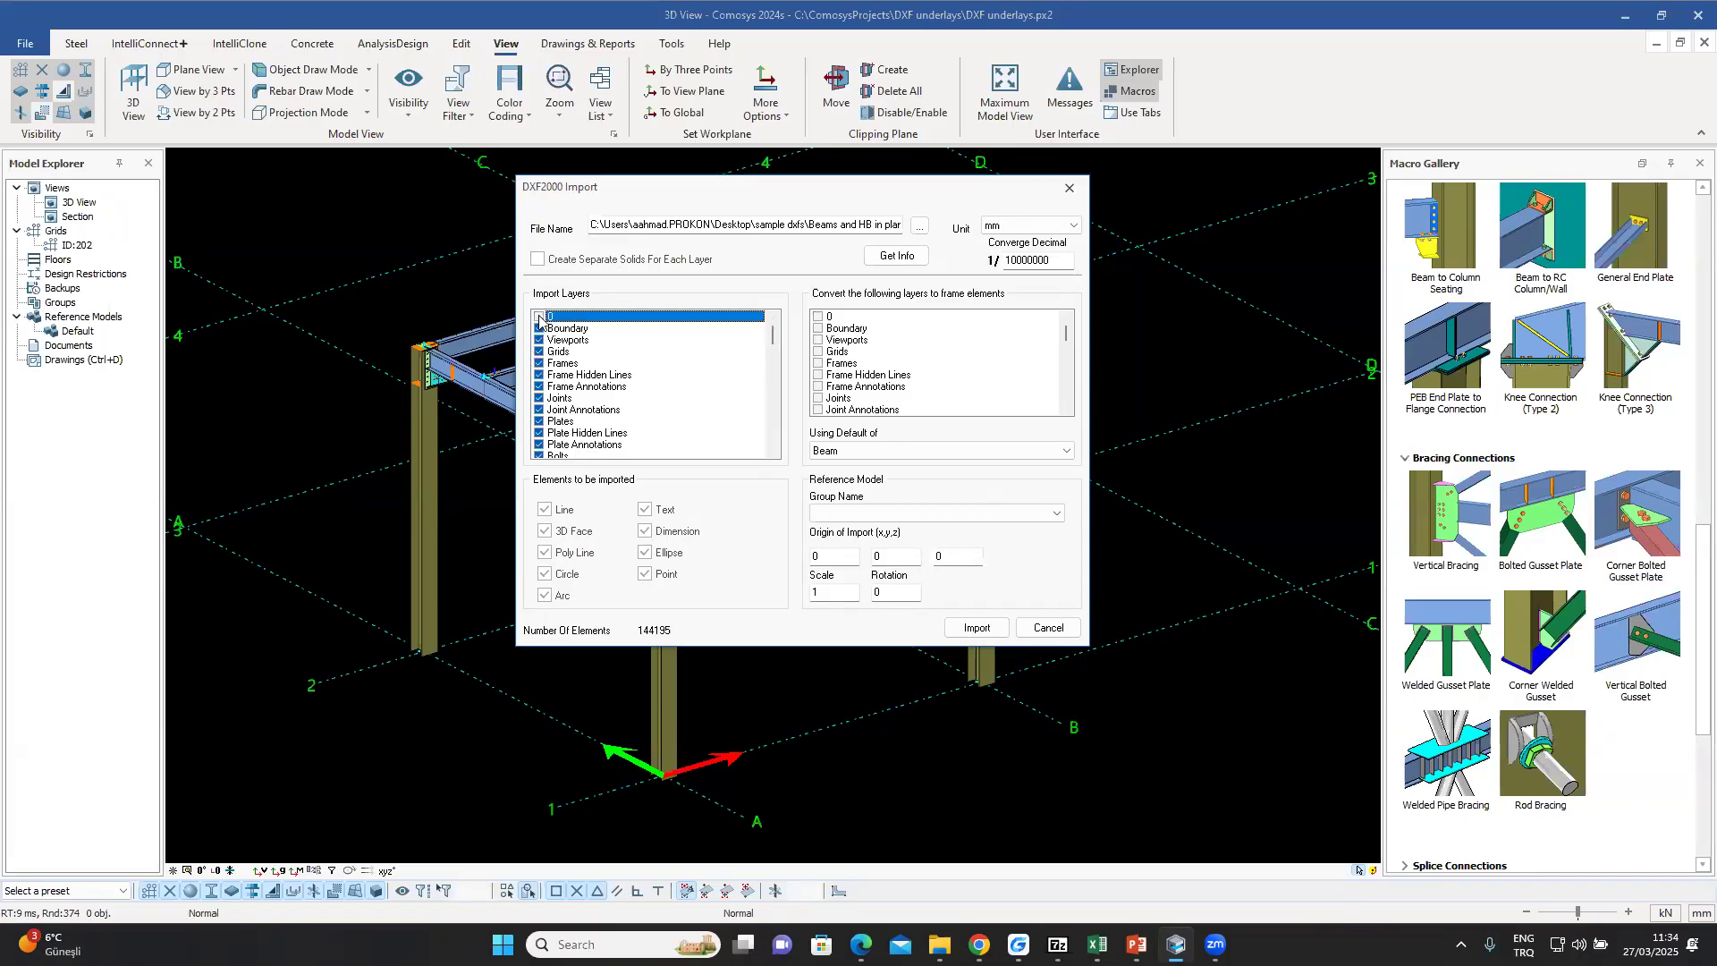
{"action": "left_click", "coordinate": [573, 316]}
{"action": "left_click", "coordinate": [975, 628]}
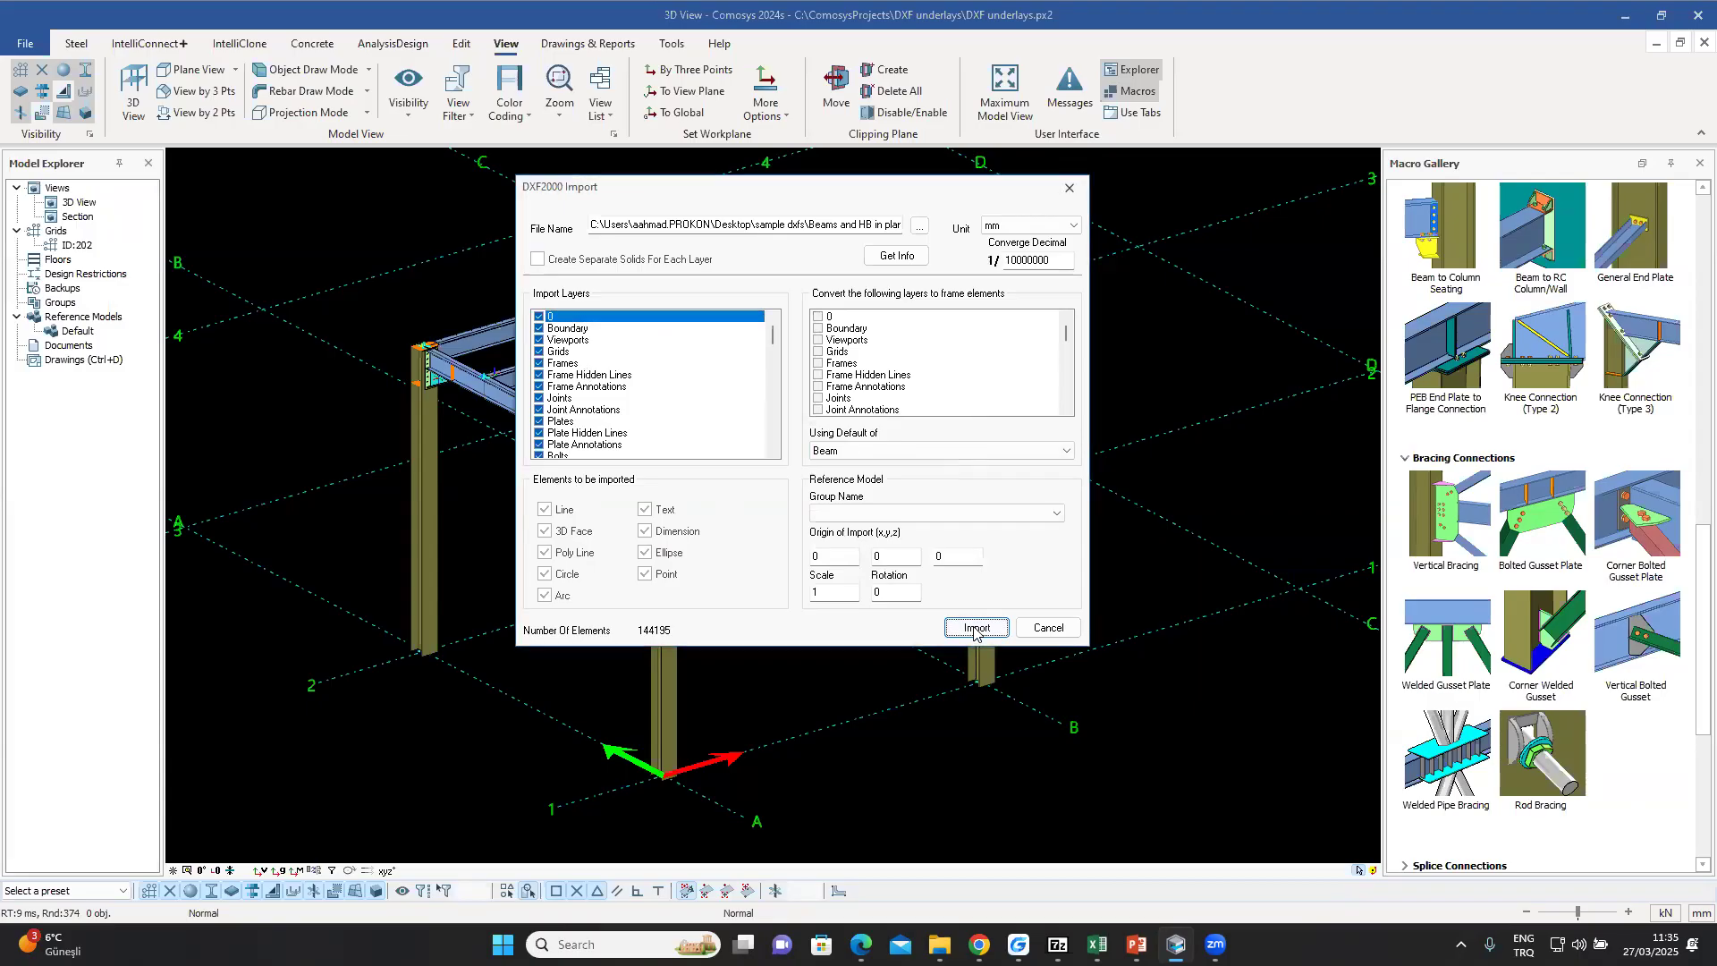
{"action": "left_click", "coordinate": [1046, 629]}
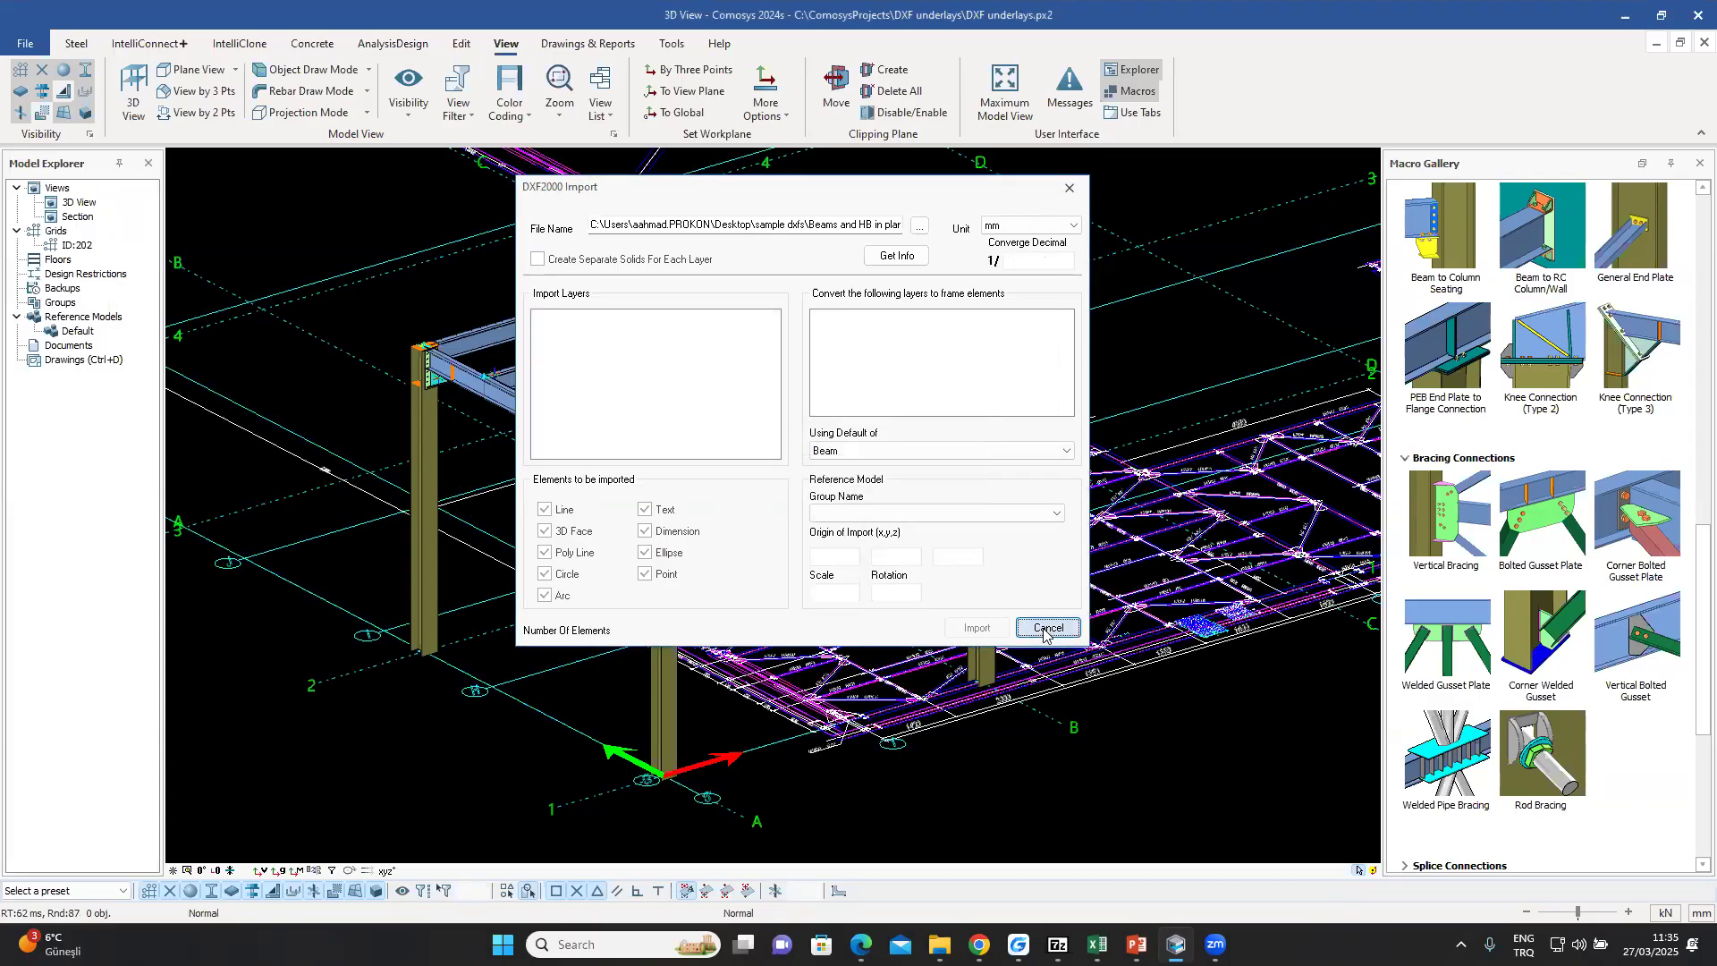
- Bring the whole imported underlay into view and switch the 3D view to the top view
{"action": "scroll", "coordinate": [825, 520], "scroll_direction": "down", "scroll_amount": 5}
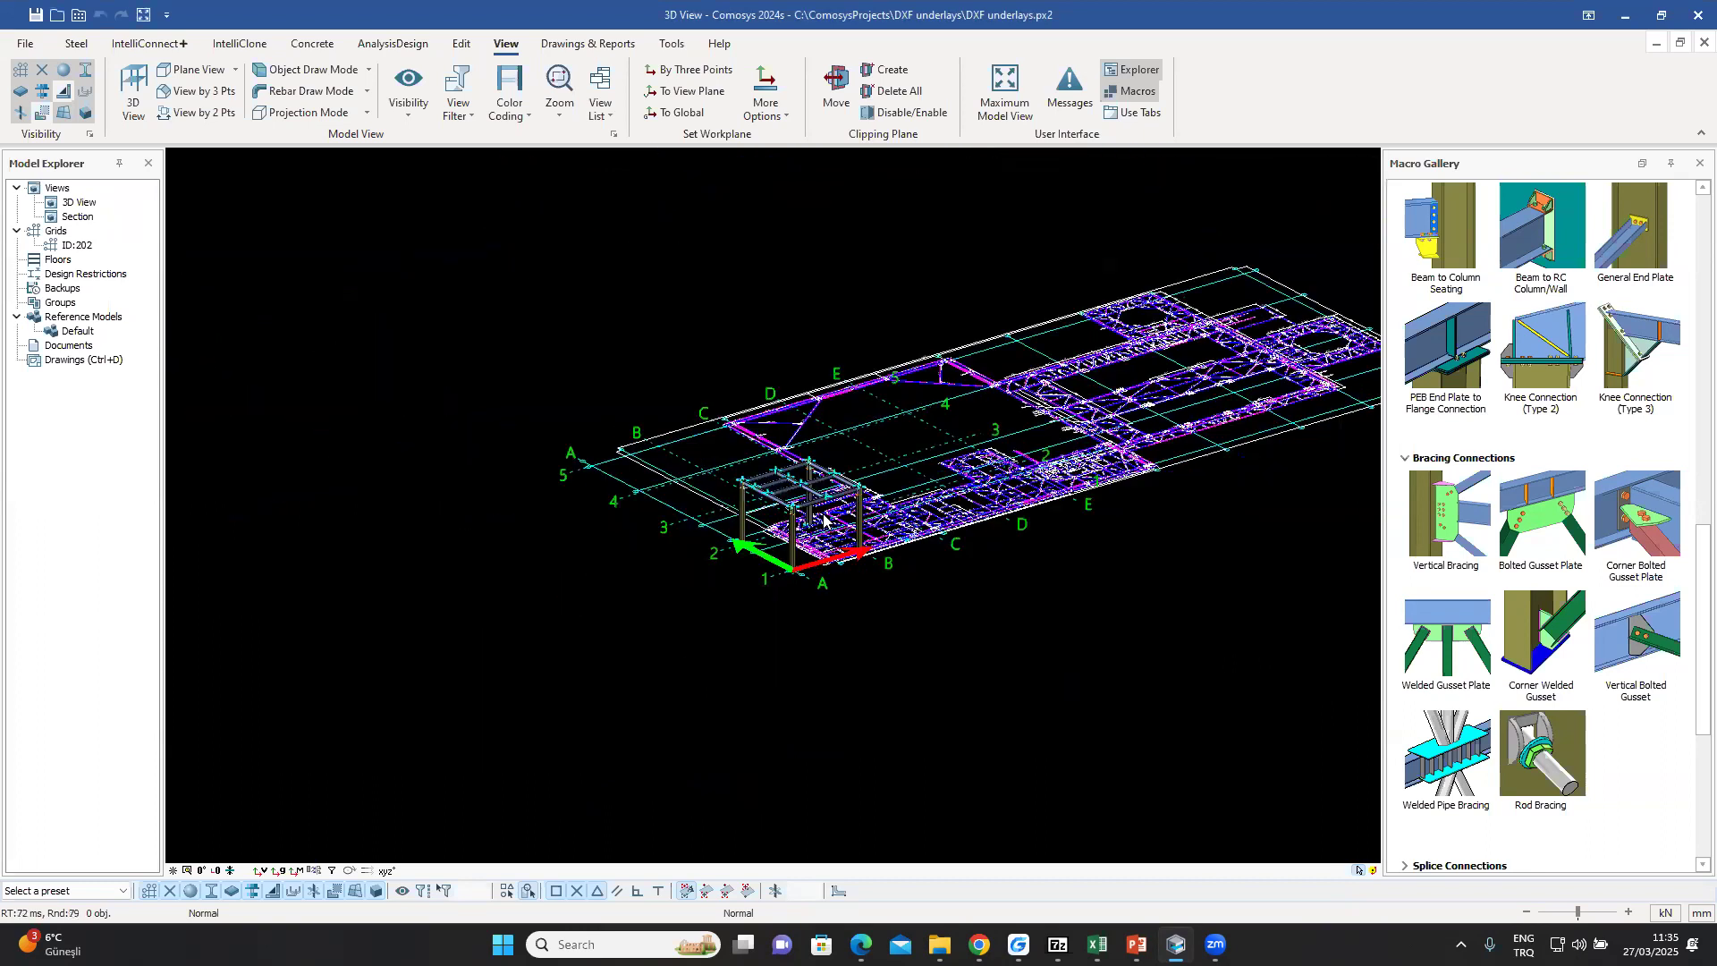
{"action": "middle_click_drag", "start_coordinate": [838, 513], "coordinate": [723, 489]}
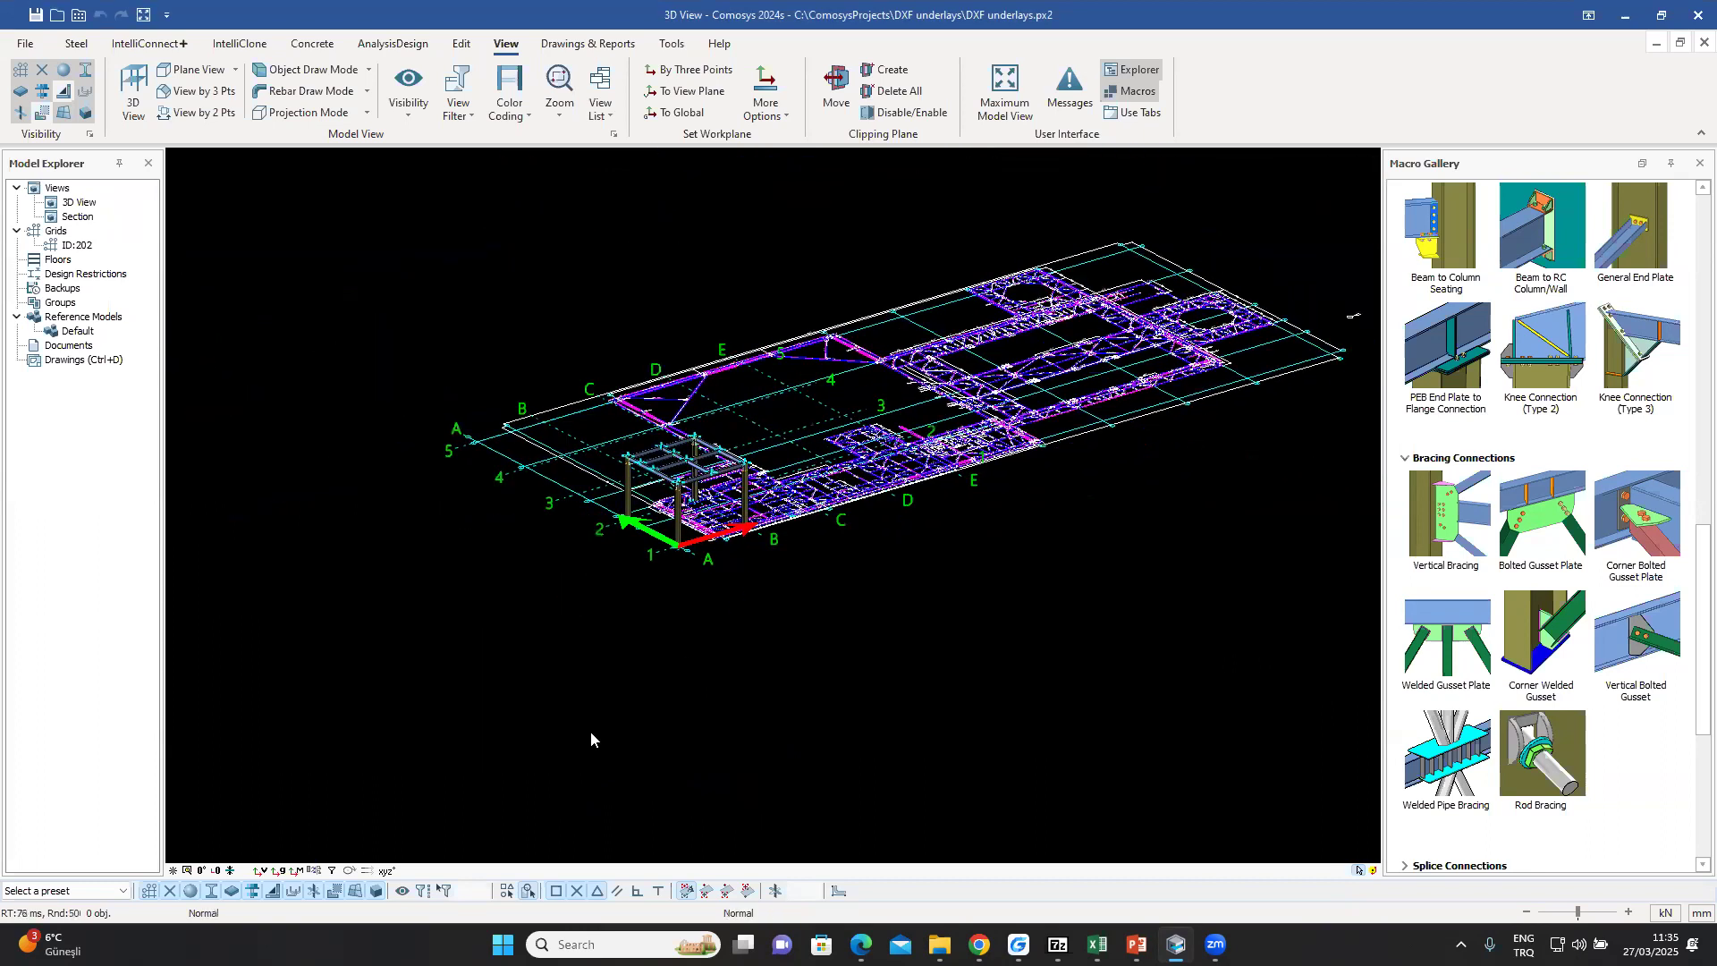
{"action": "left_click", "coordinate": [203, 871]}
- Examine the beam and bracing layout of the imported plan around grid lines C and D, including its section labels
{"action": "middle_click_drag", "start_coordinate": [719, 167], "coordinate": [726, 501]}
{"action": "middle_click_drag", "start_coordinate": [767, 394], "coordinate": [764, 391]}
{"action": "scroll", "coordinate": [752, 392], "scroll_direction": "up", "scroll_amount": 1}
{"action": "scroll", "coordinate": [750, 386], "scroll_direction": "up", "scroll_amount": 4}
{"action": "middle_click_drag", "start_coordinate": [559, 509], "coordinate": [1211, 349]}
{"action": "scroll", "coordinate": [926, 391], "scroll_direction": "up", "scroll_amount": 4}
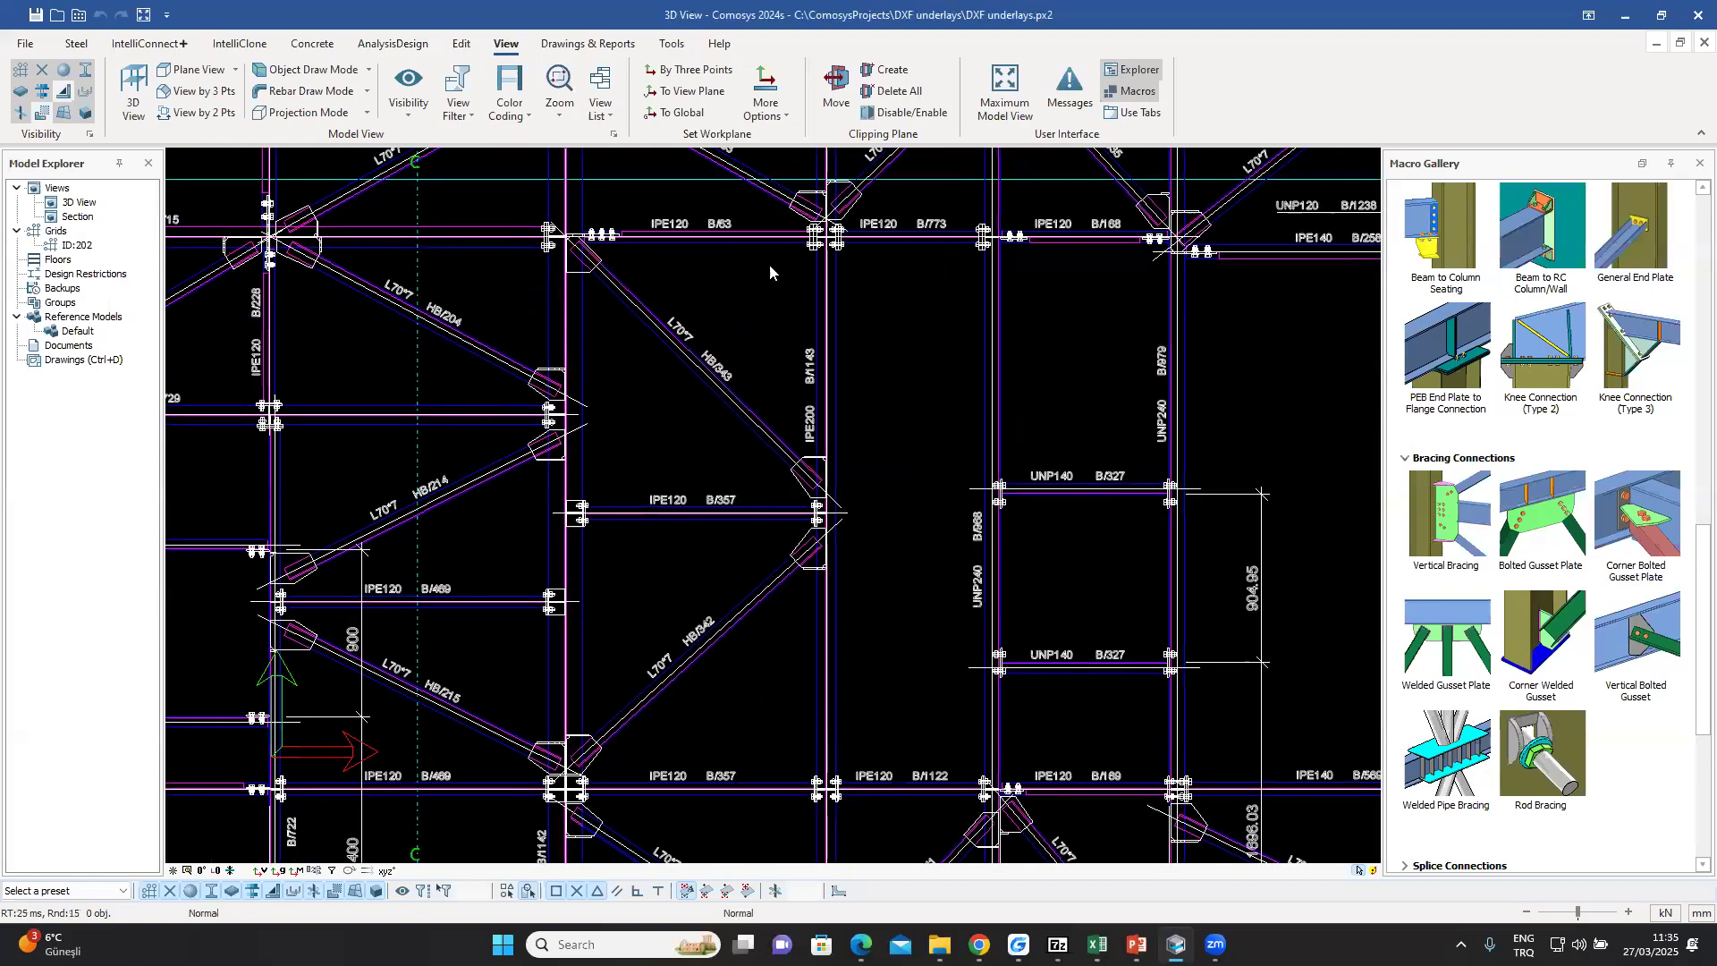
{"action": "scroll", "coordinate": [766, 265], "scroll_direction": "up", "scroll_amount": 1}
{"action": "scroll", "coordinate": [765, 270], "scroll_direction": "down", "scroll_amount": 1}
{"action": "middle_click_drag", "start_coordinate": [700, 264], "coordinate": [696, 463]}
{"action": "scroll", "coordinate": [696, 463], "scroll_direction": "down", "scroll_amount": 4}
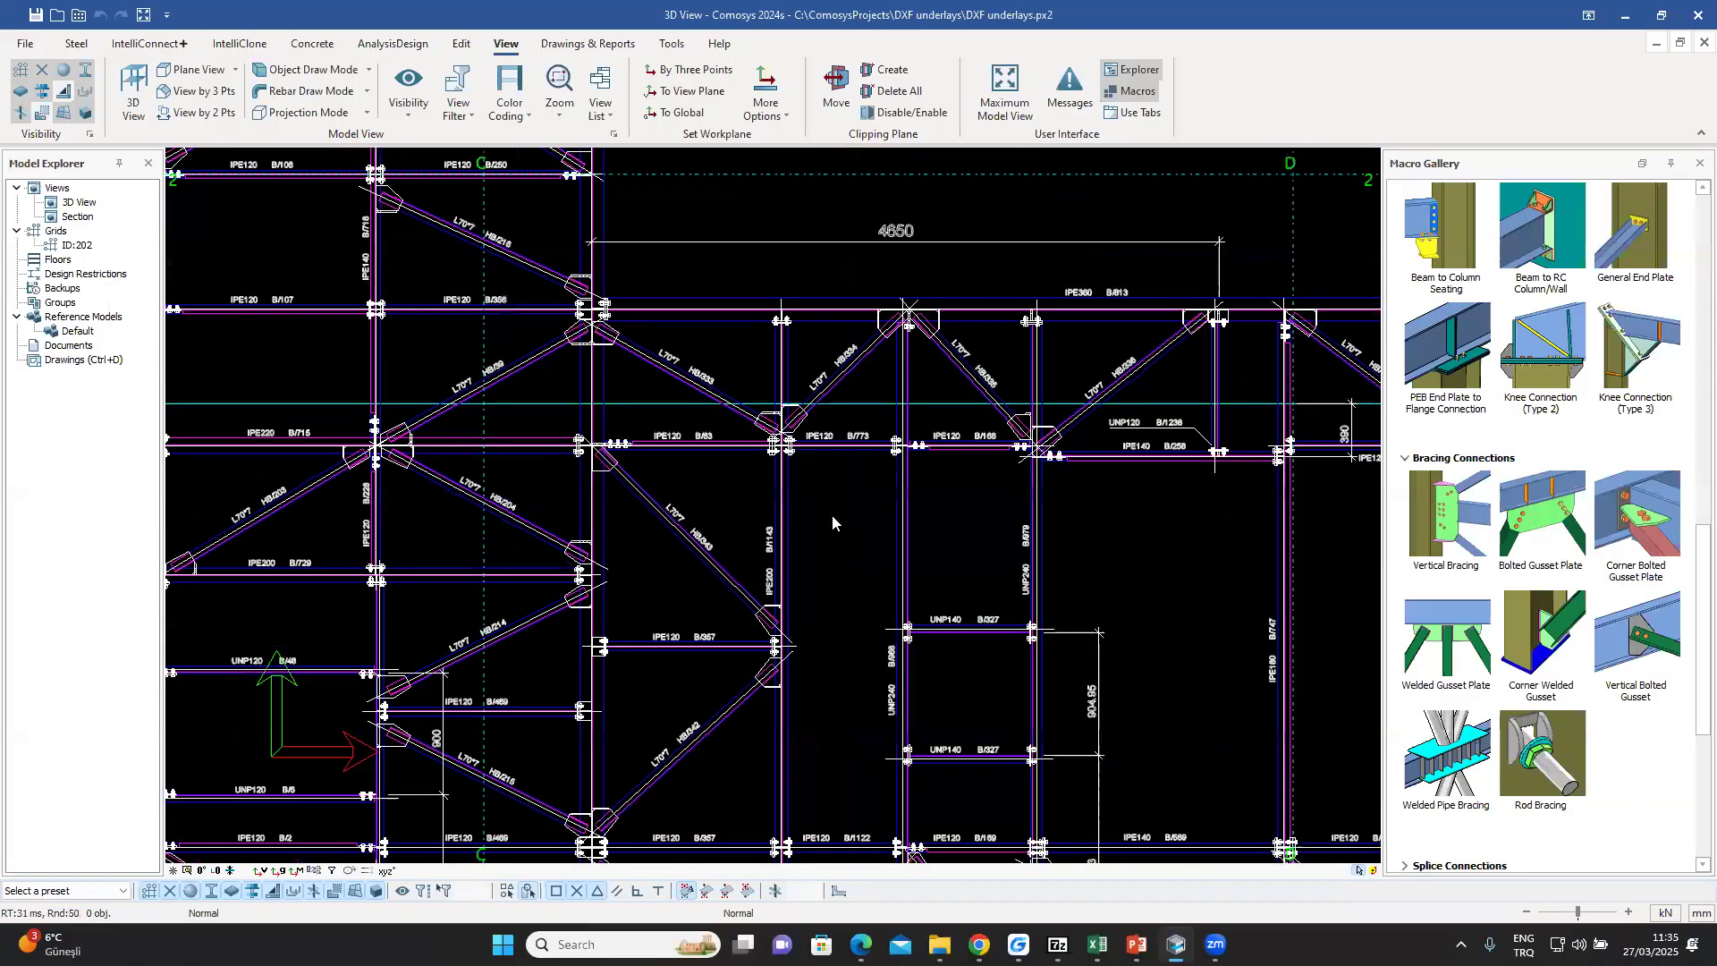
{"action": "middle_click_drag", "start_coordinate": [610, 344], "coordinate": [600, 320]}
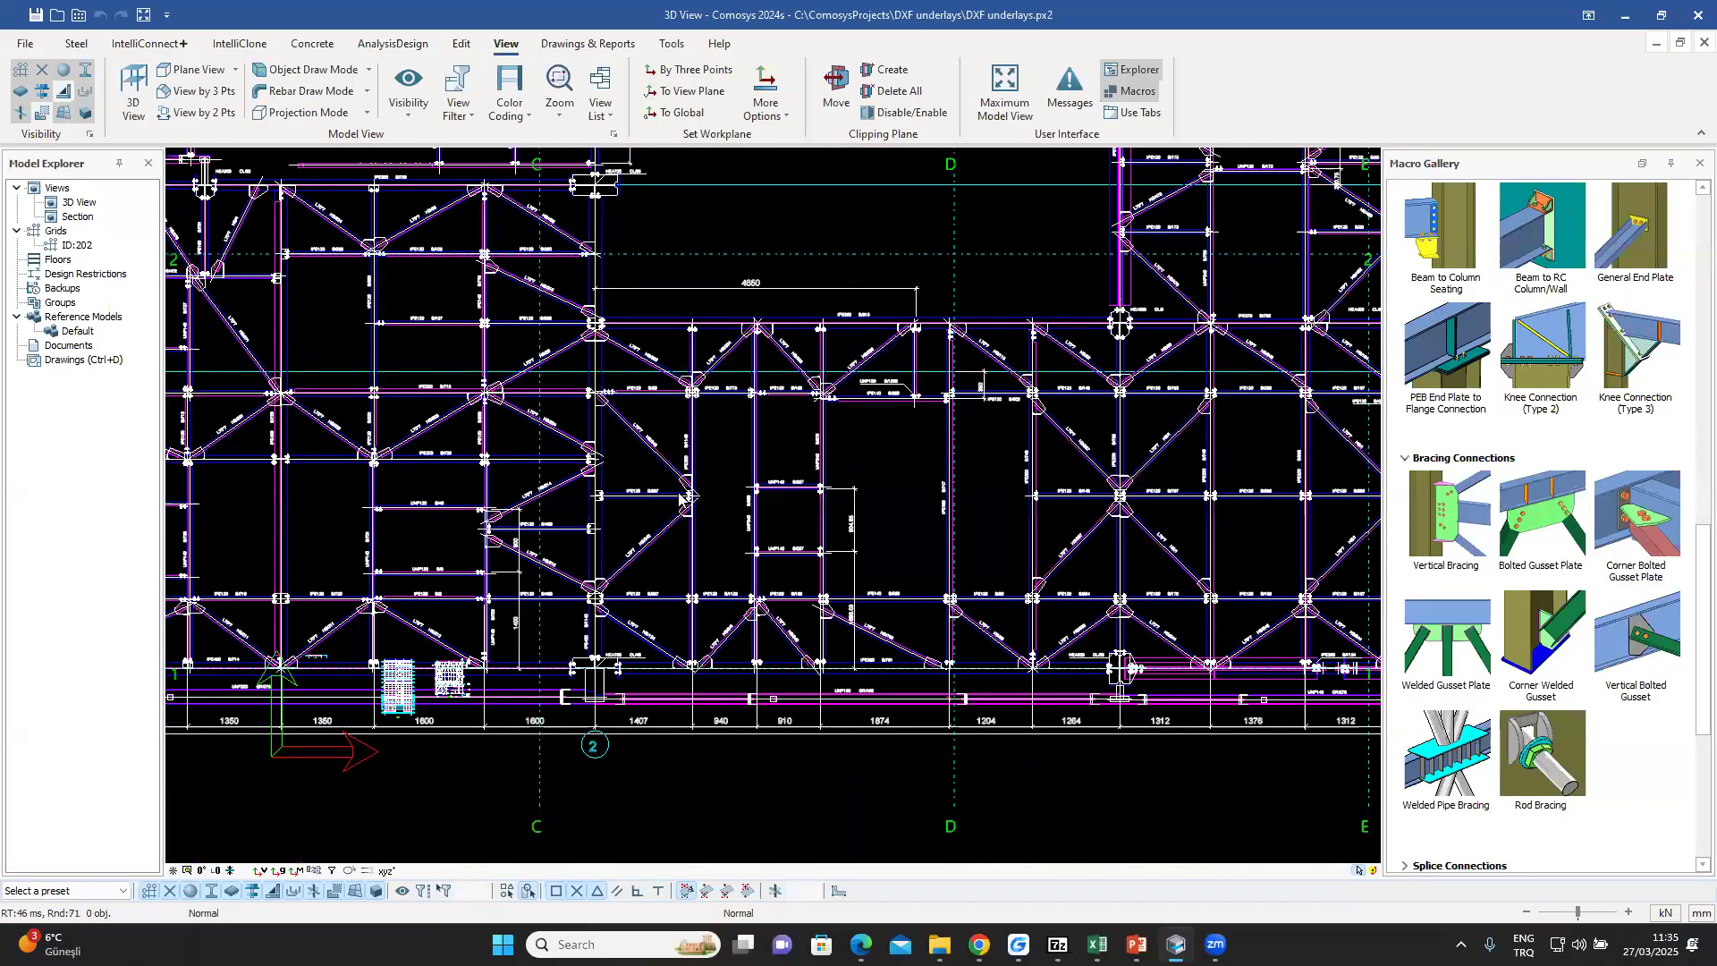
{"action": "middle_click_drag", "start_coordinate": [731, 442], "coordinate": [731, 437]}
{"action": "middle_click_drag", "start_coordinate": [691, 361], "coordinate": [688, 326]}
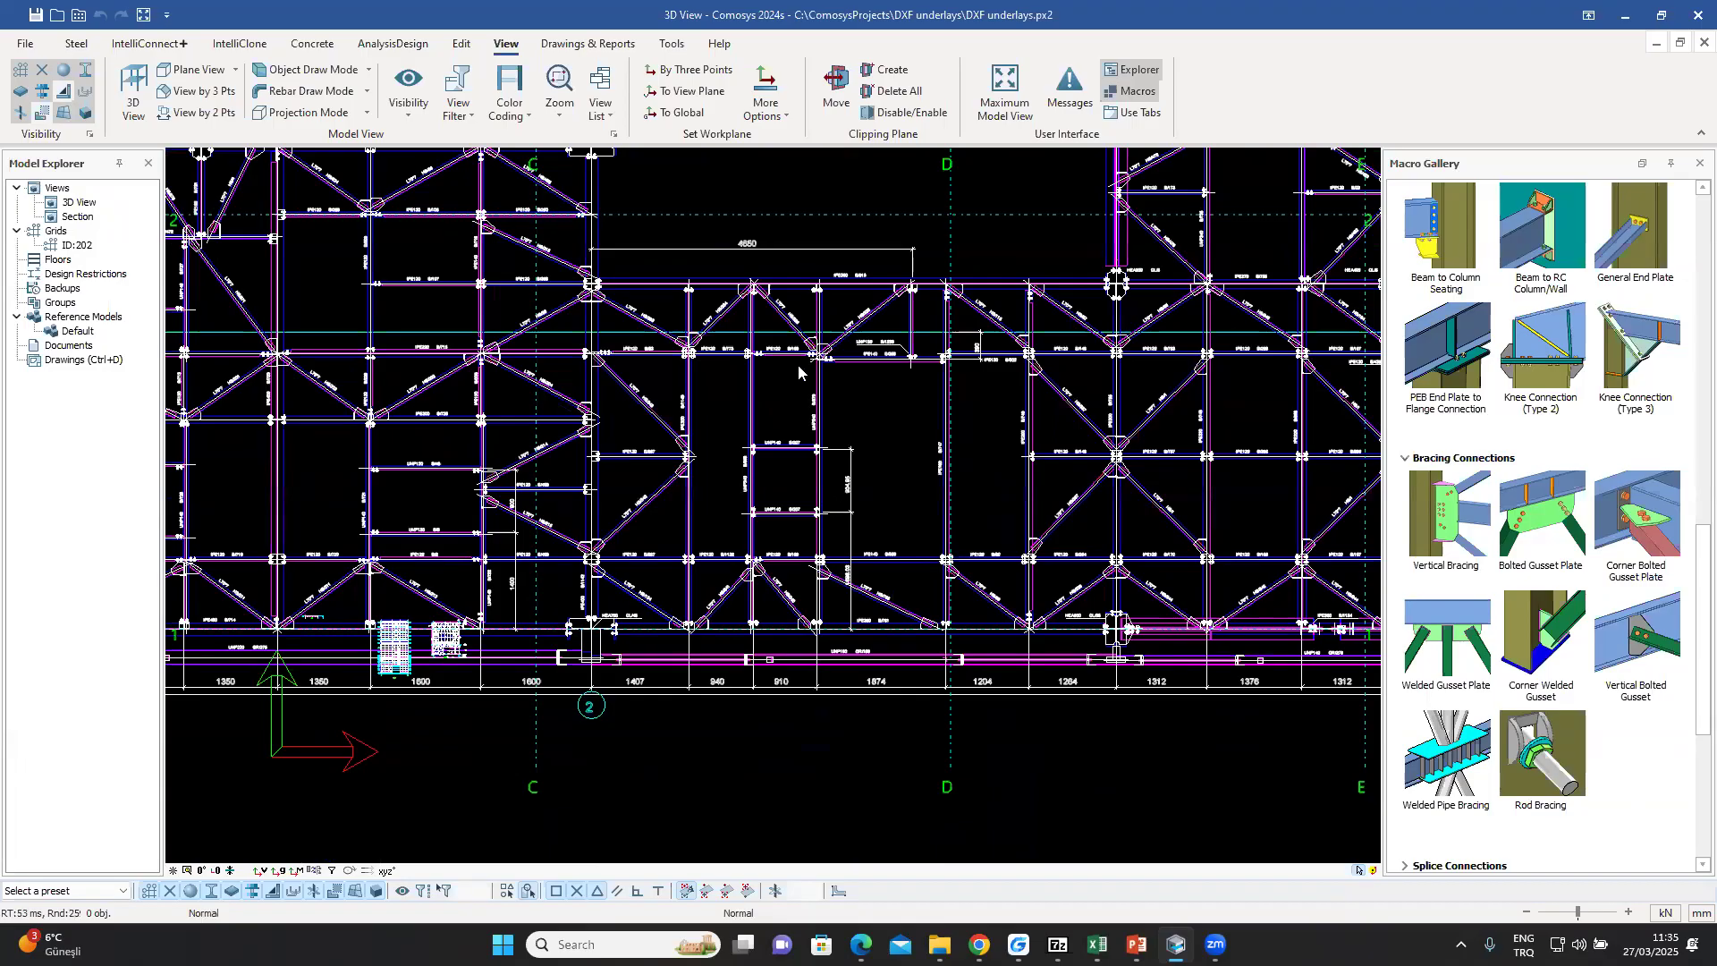
{"action": "middle_click_drag", "start_coordinate": [799, 372], "coordinate": [788, 423]}
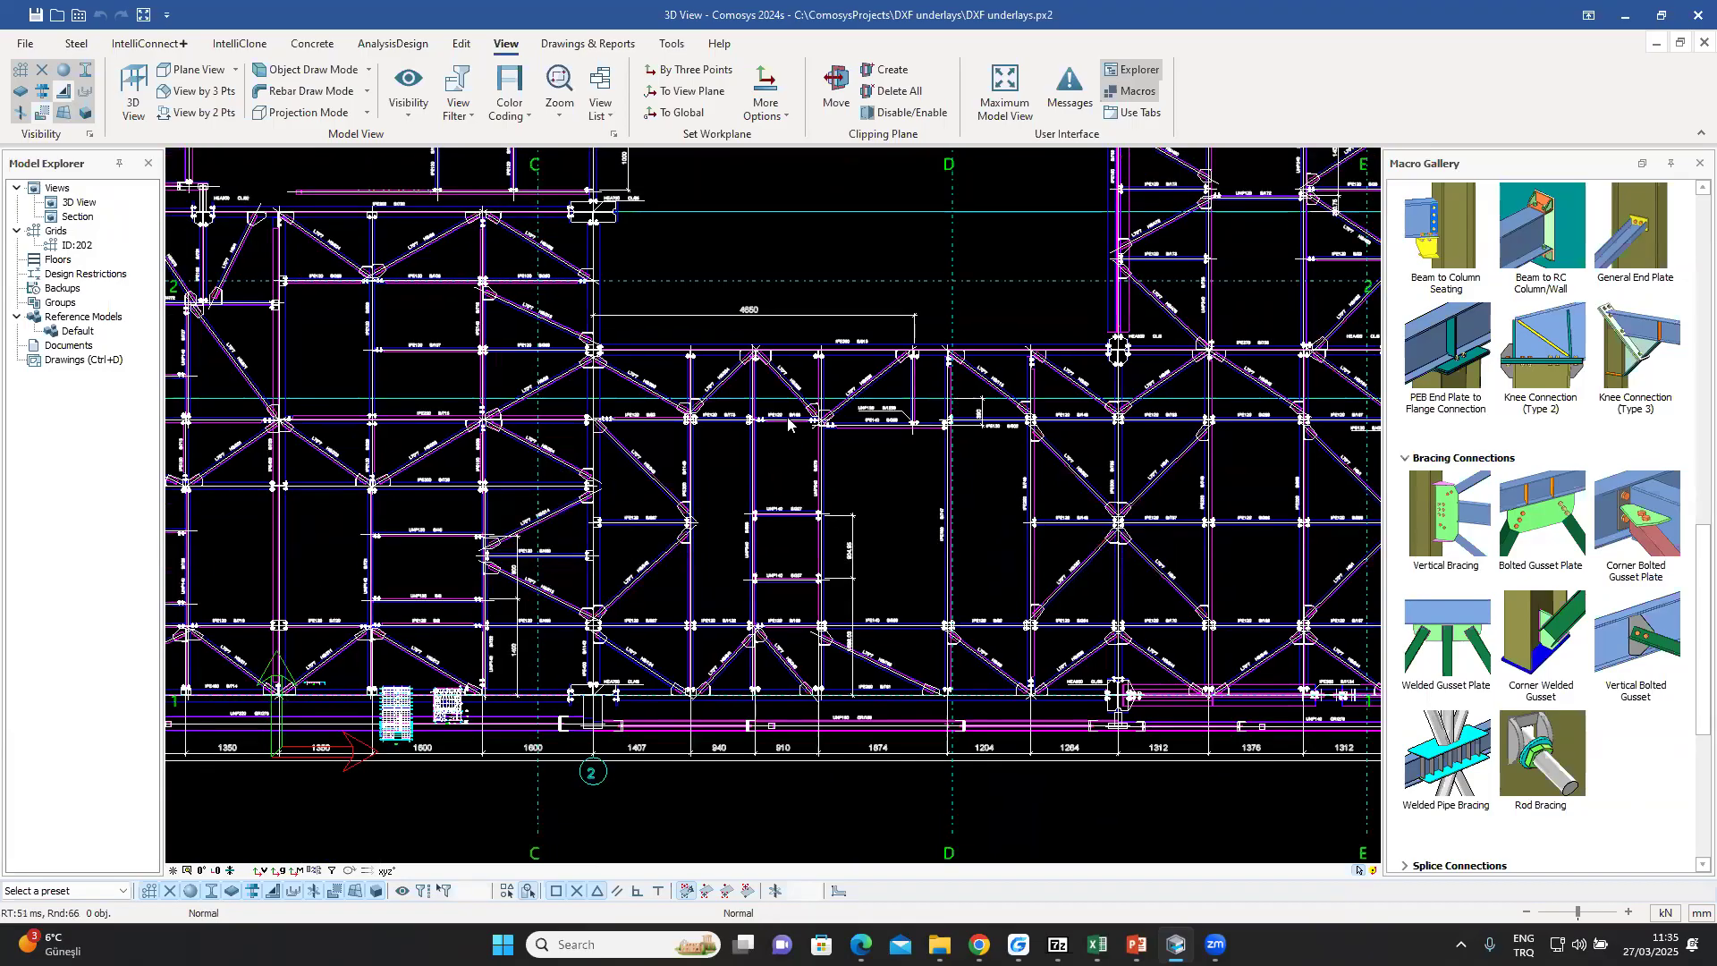
- Start a steel beam on the underlay's IPE360 B/813 line, placing its first point at the web centre of the crossing member near grid C
{"action": "left_click", "coordinate": [77, 45]}
{"action": "scroll", "coordinate": [664, 374], "scroll_direction": "up", "scroll_amount": 3}
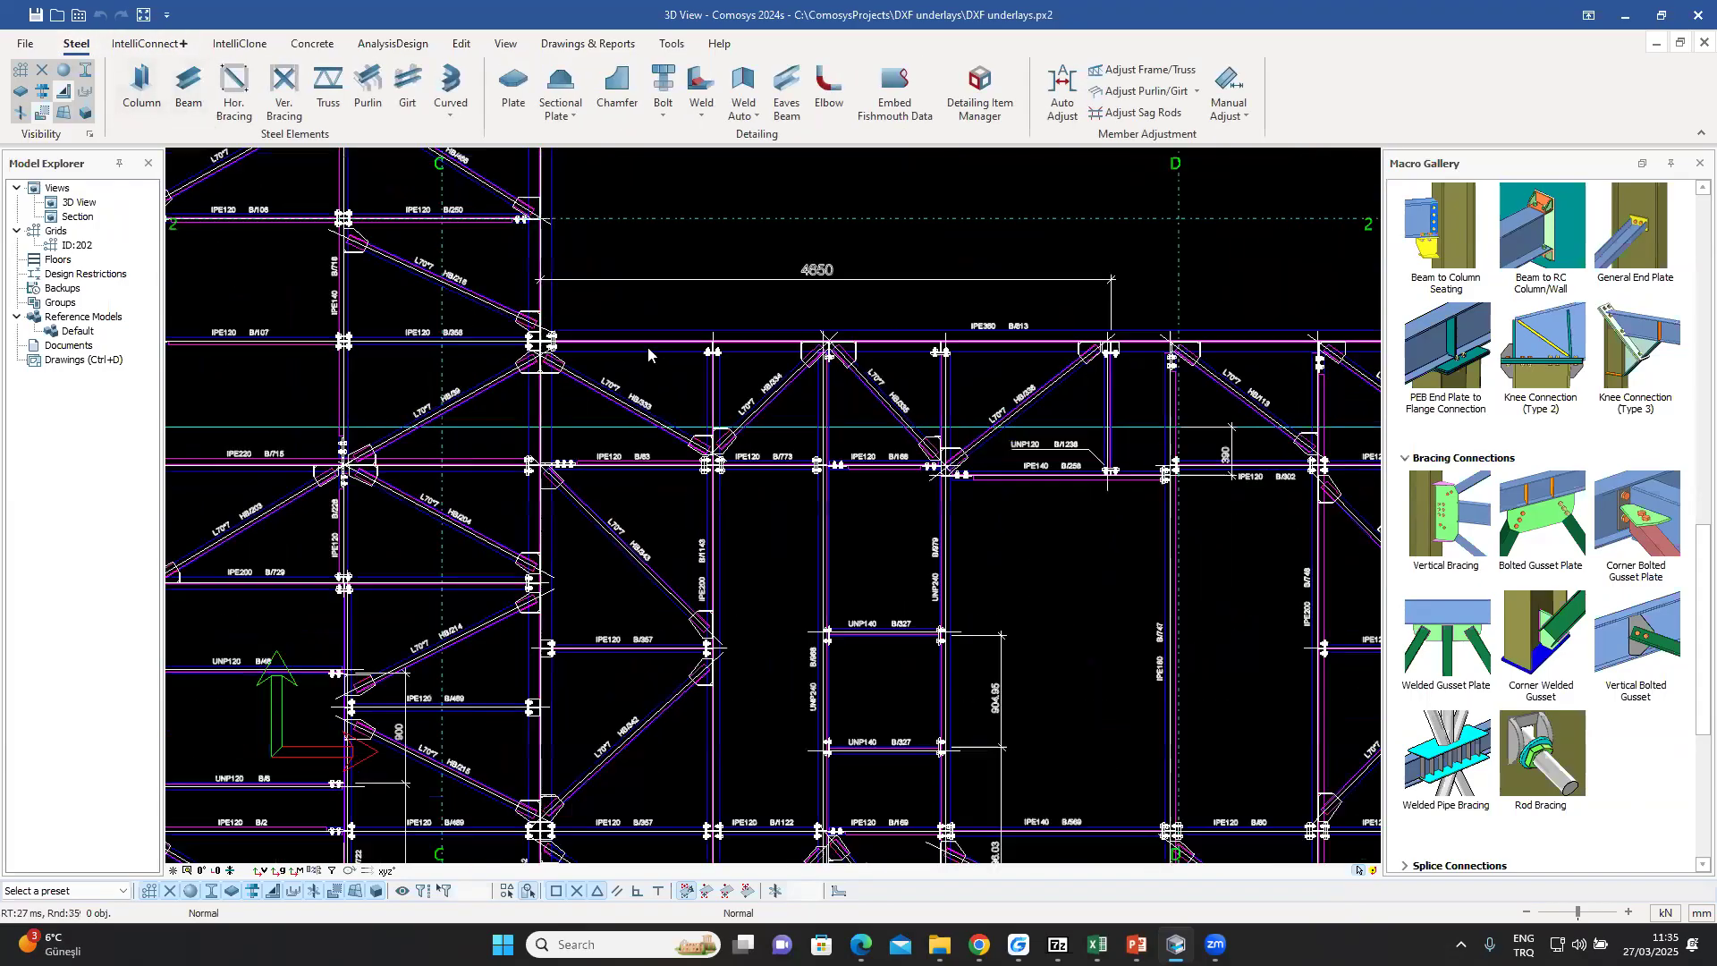
{"action": "scroll", "coordinate": [1096, 345], "scroll_direction": "up", "scroll_amount": 6}
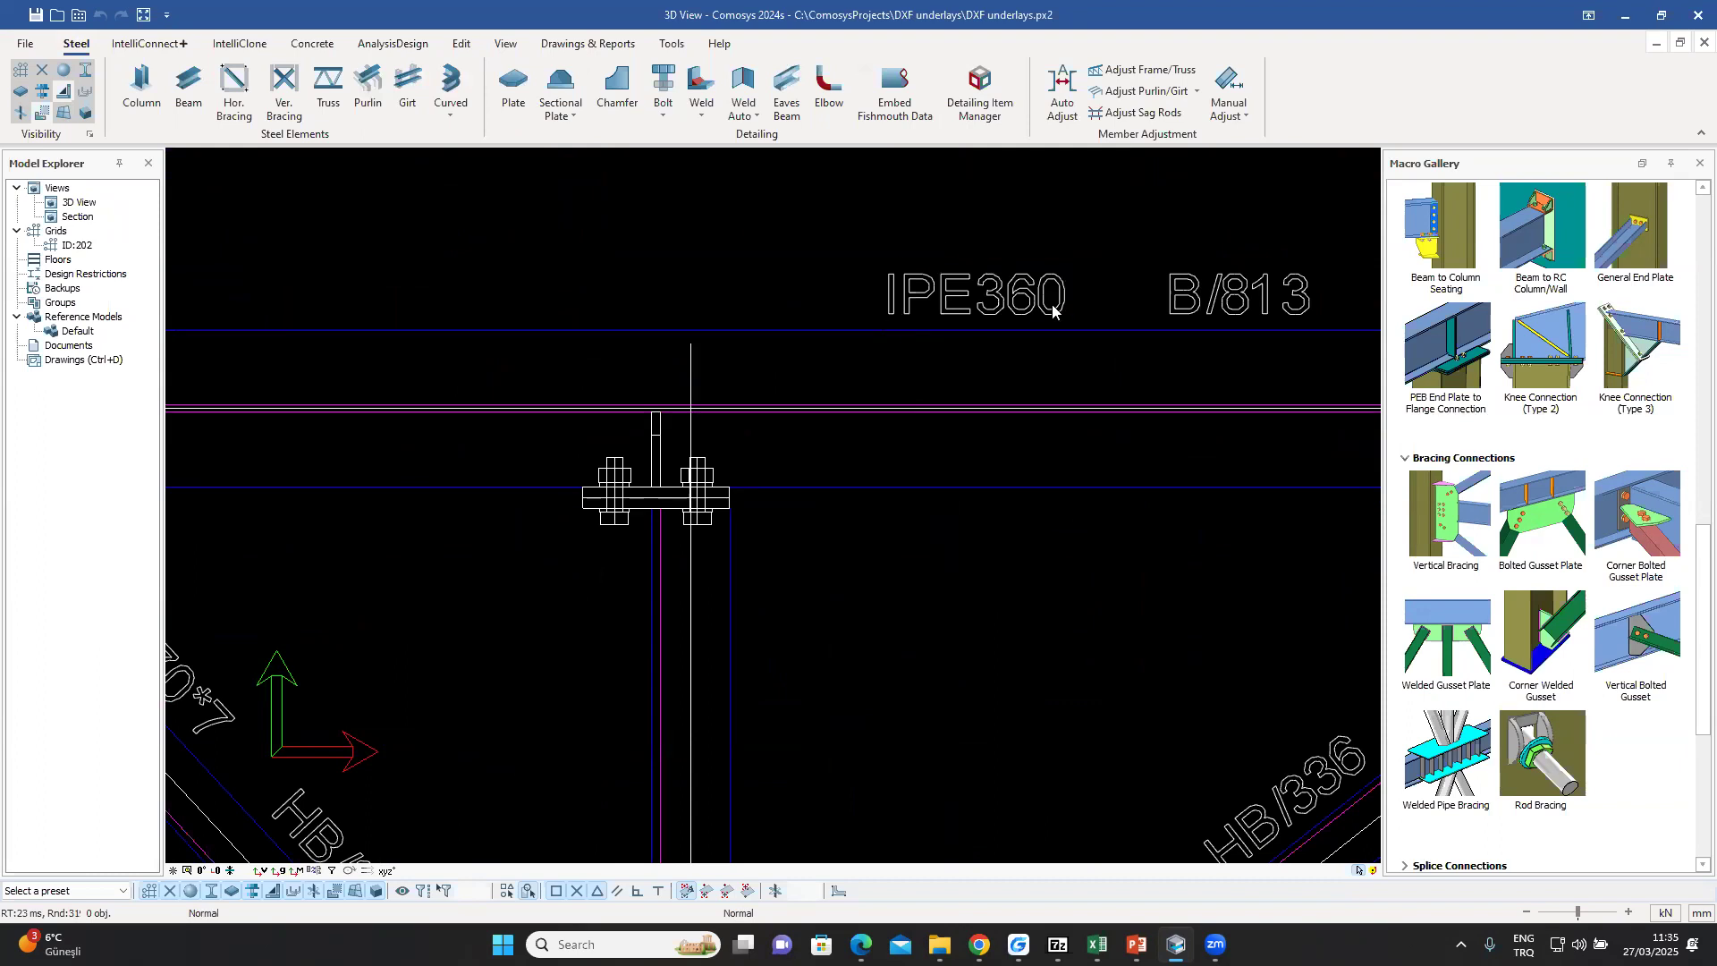
{"action": "scroll", "coordinate": [1071, 320], "scroll_direction": "down", "scroll_amount": 8}
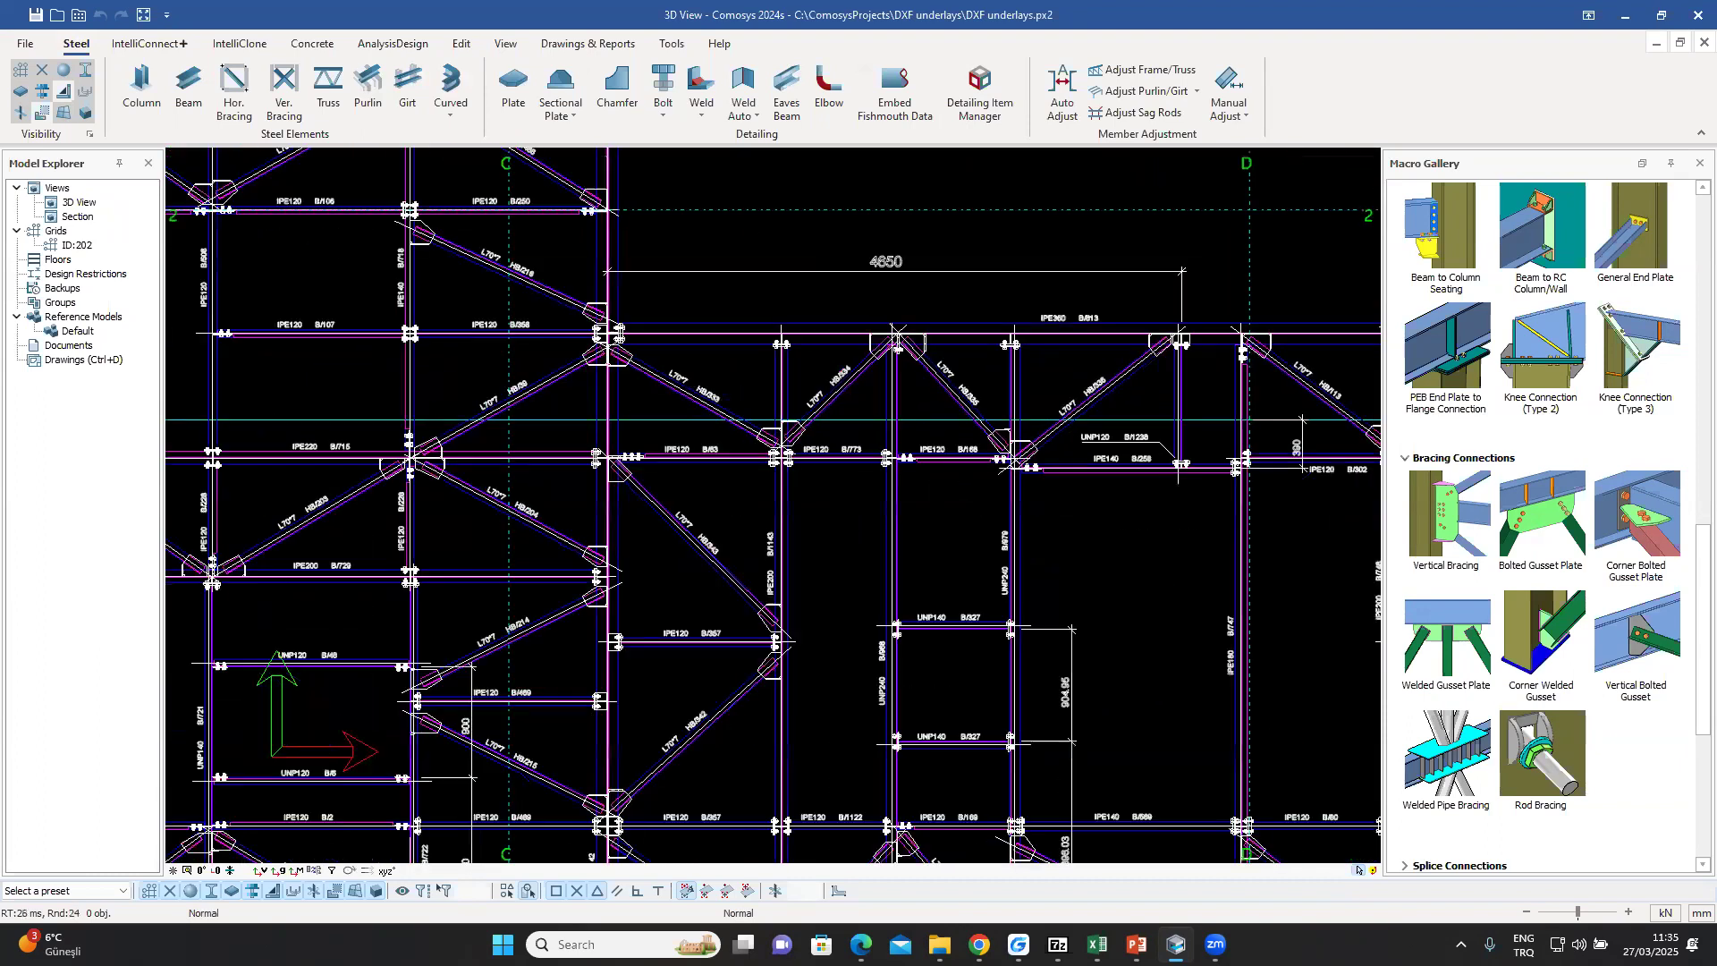
{"action": "left_click", "coordinate": [188, 89]}
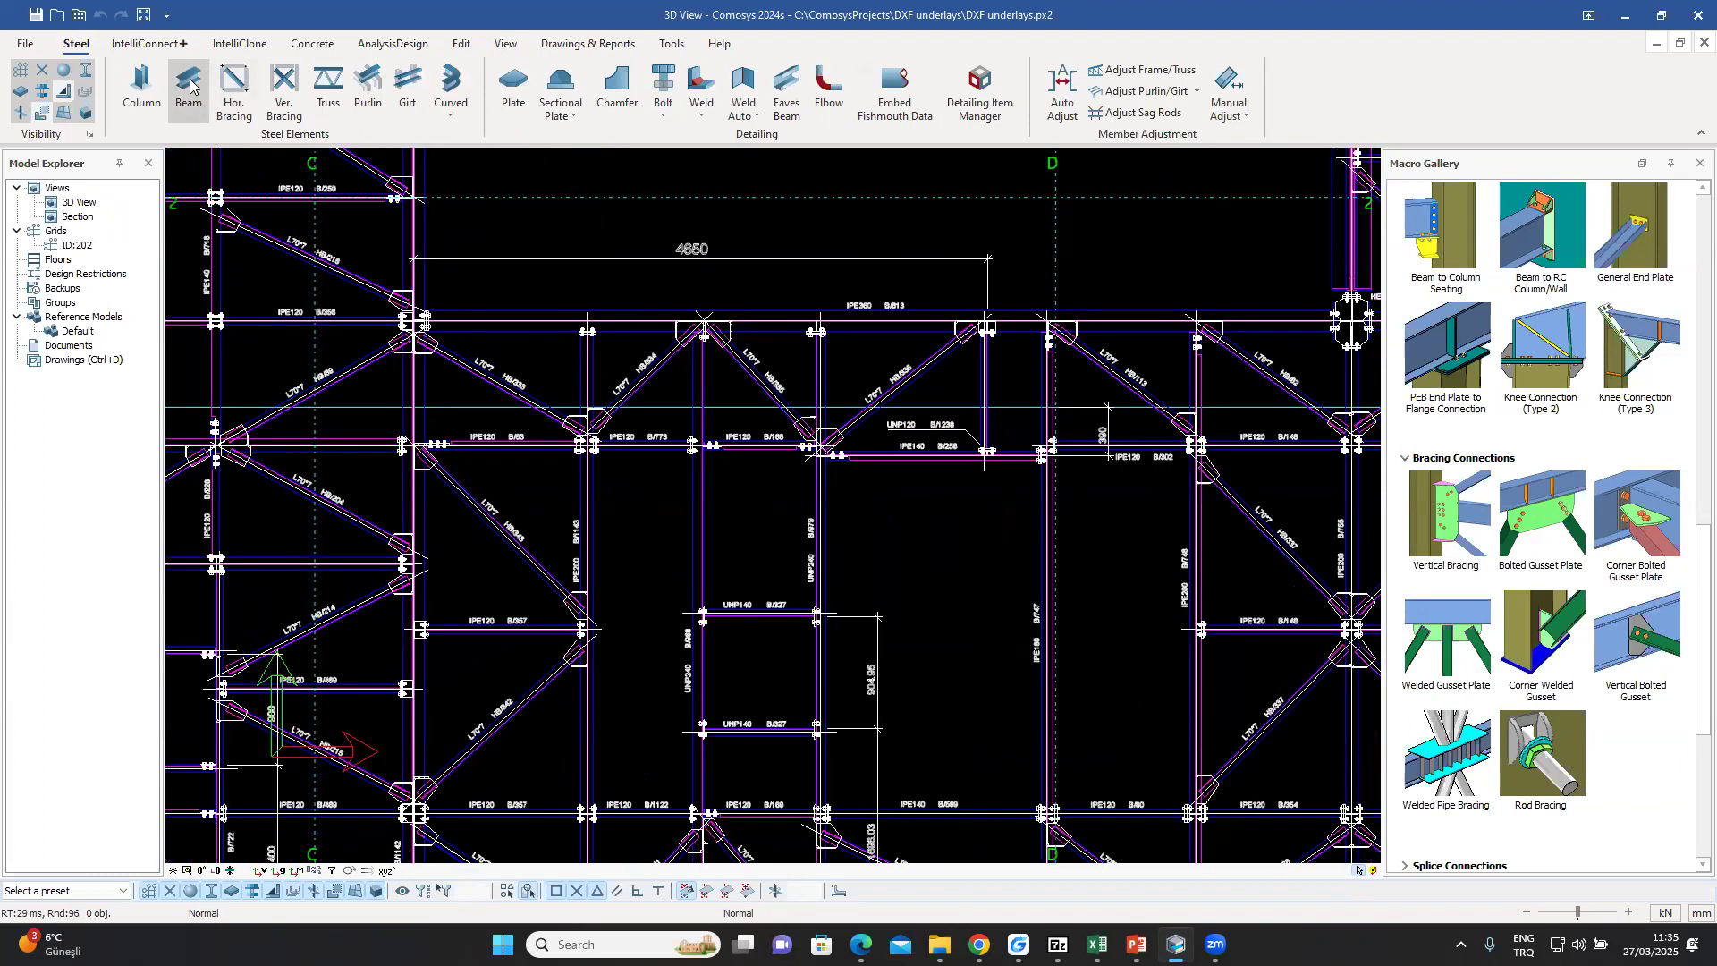
{"action": "scroll", "coordinate": [416, 330], "scroll_direction": "up", "scroll_amount": 5}
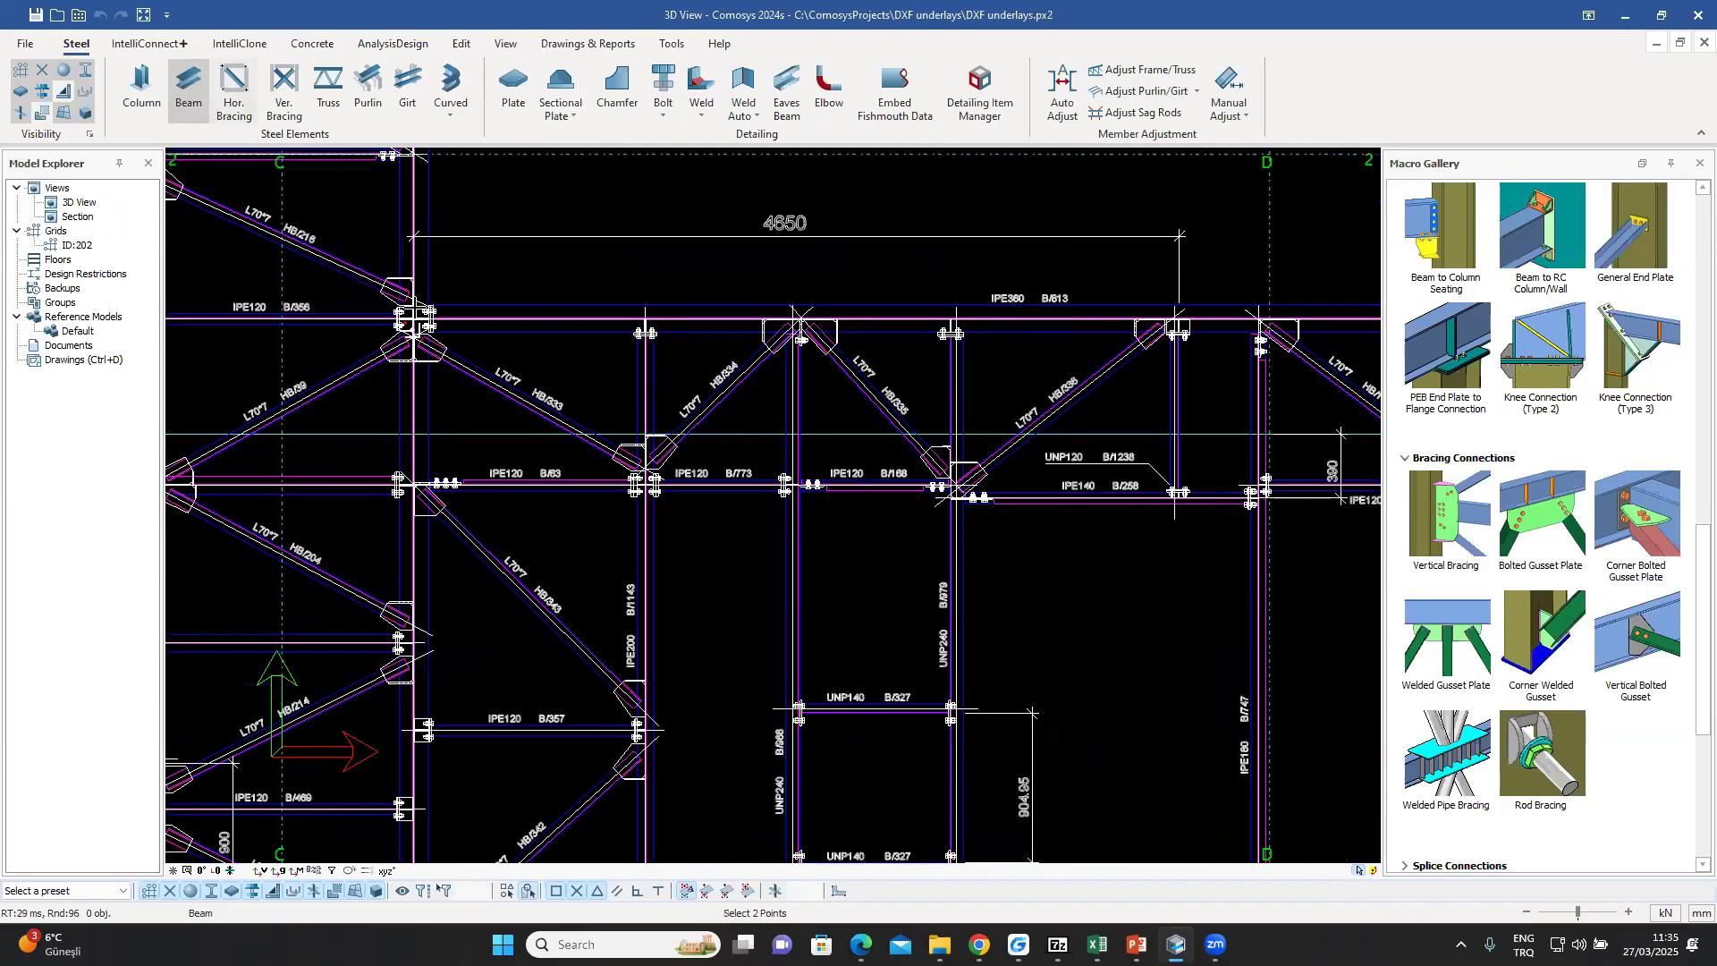
{"action": "scroll", "coordinate": [408, 329], "scroll_direction": "up", "scroll_amount": 4}
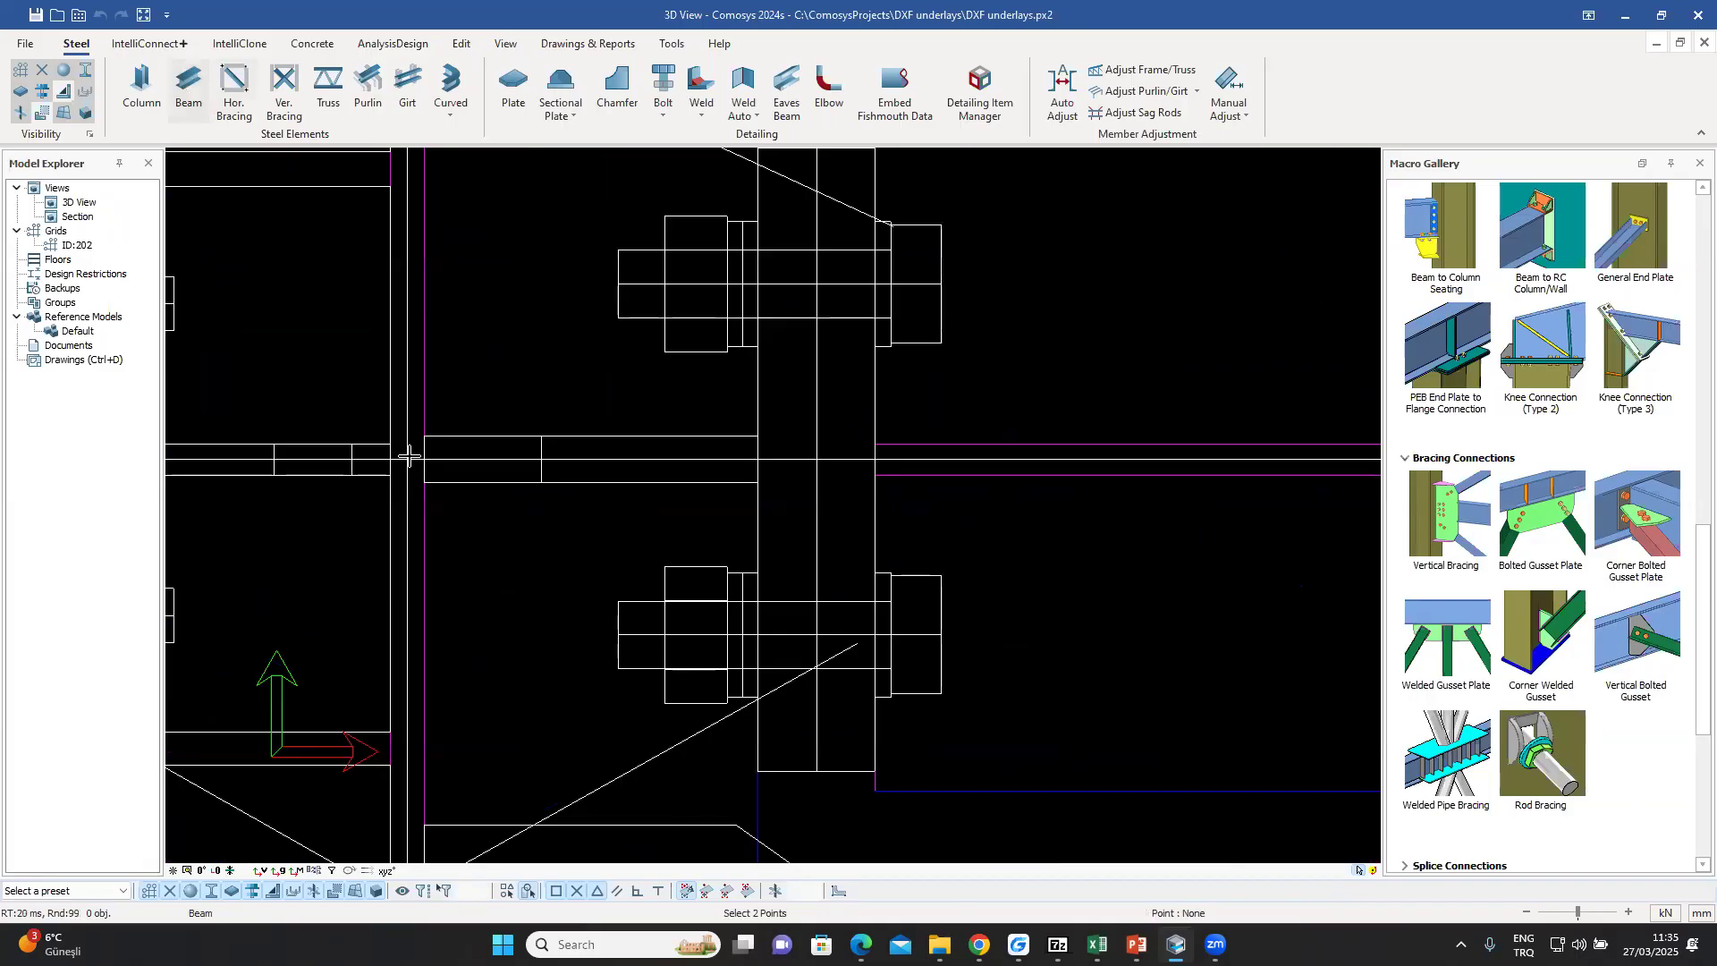
{"action": "left_click", "coordinate": [408, 459]}
{"action": "scroll", "coordinate": [443, 387], "scroll_direction": "down", "scroll_amount": 5}
{"action": "scroll", "coordinate": [444, 382], "scroll_direction": "down", "scroll_amount": 3}
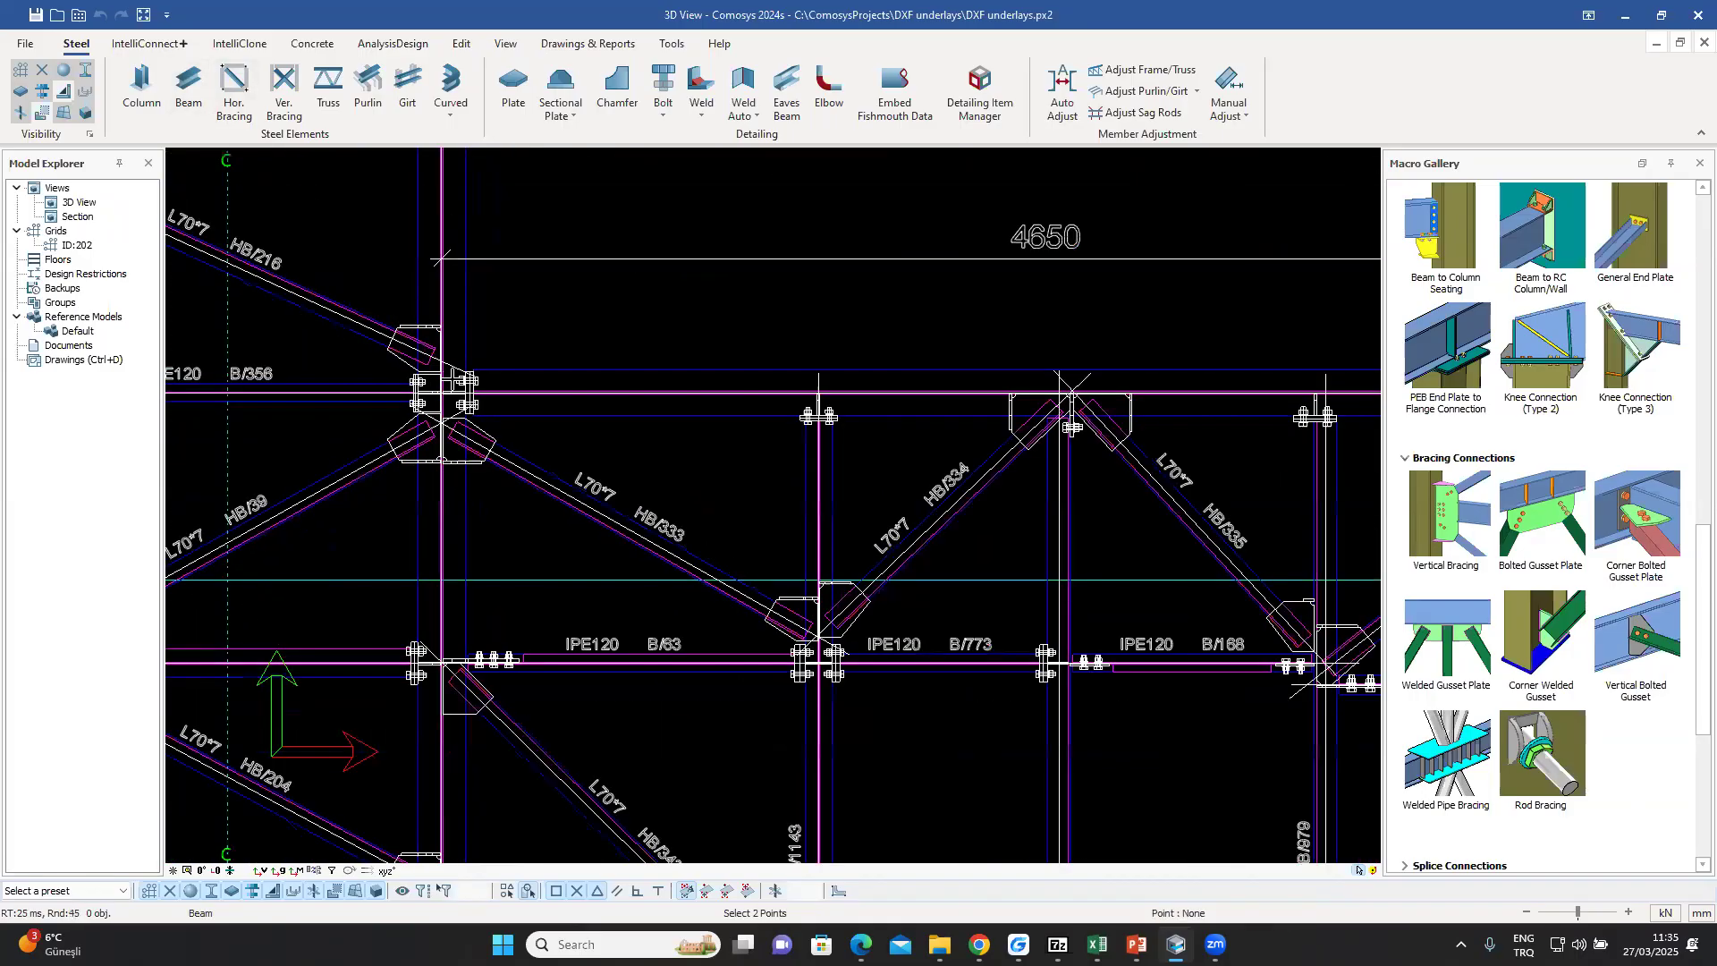
- Place a vertical helper line along the centreline of the HEA300 column where the IPE360 B/813 beam ends
{"action": "scroll", "coordinate": [498, 390], "scroll_direction": "down", "scroll_amount": 5}
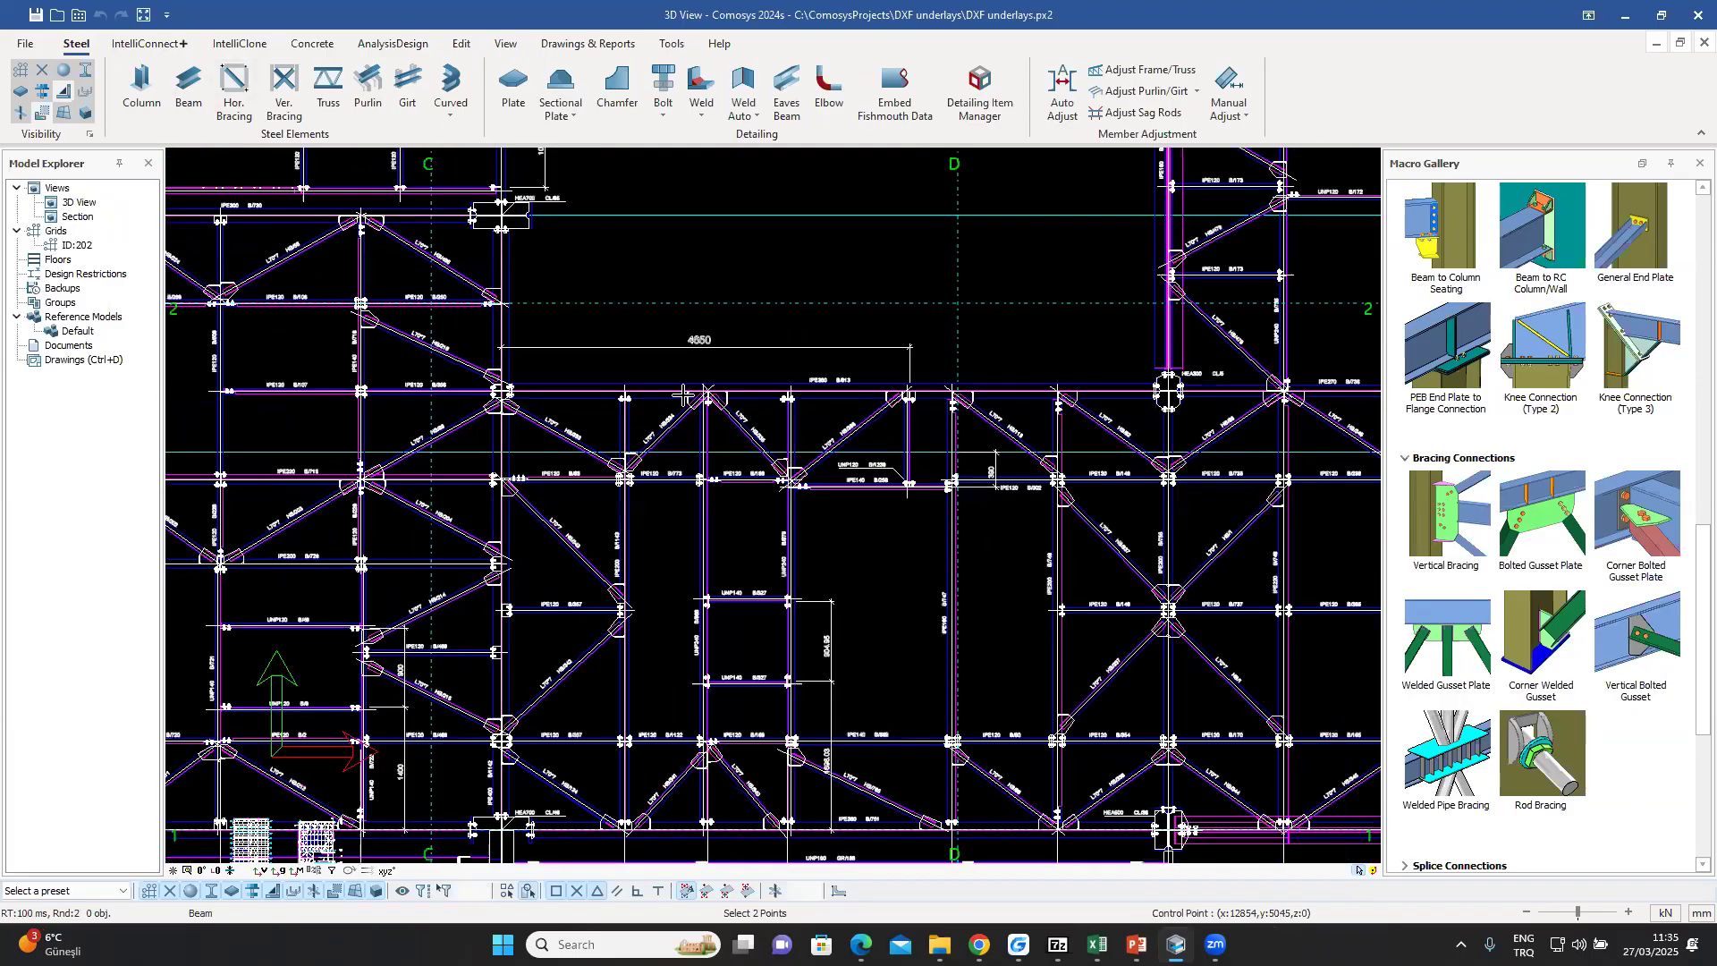
{"action": "scroll", "coordinate": [1046, 395], "scroll_direction": "up", "scroll_amount": 8}
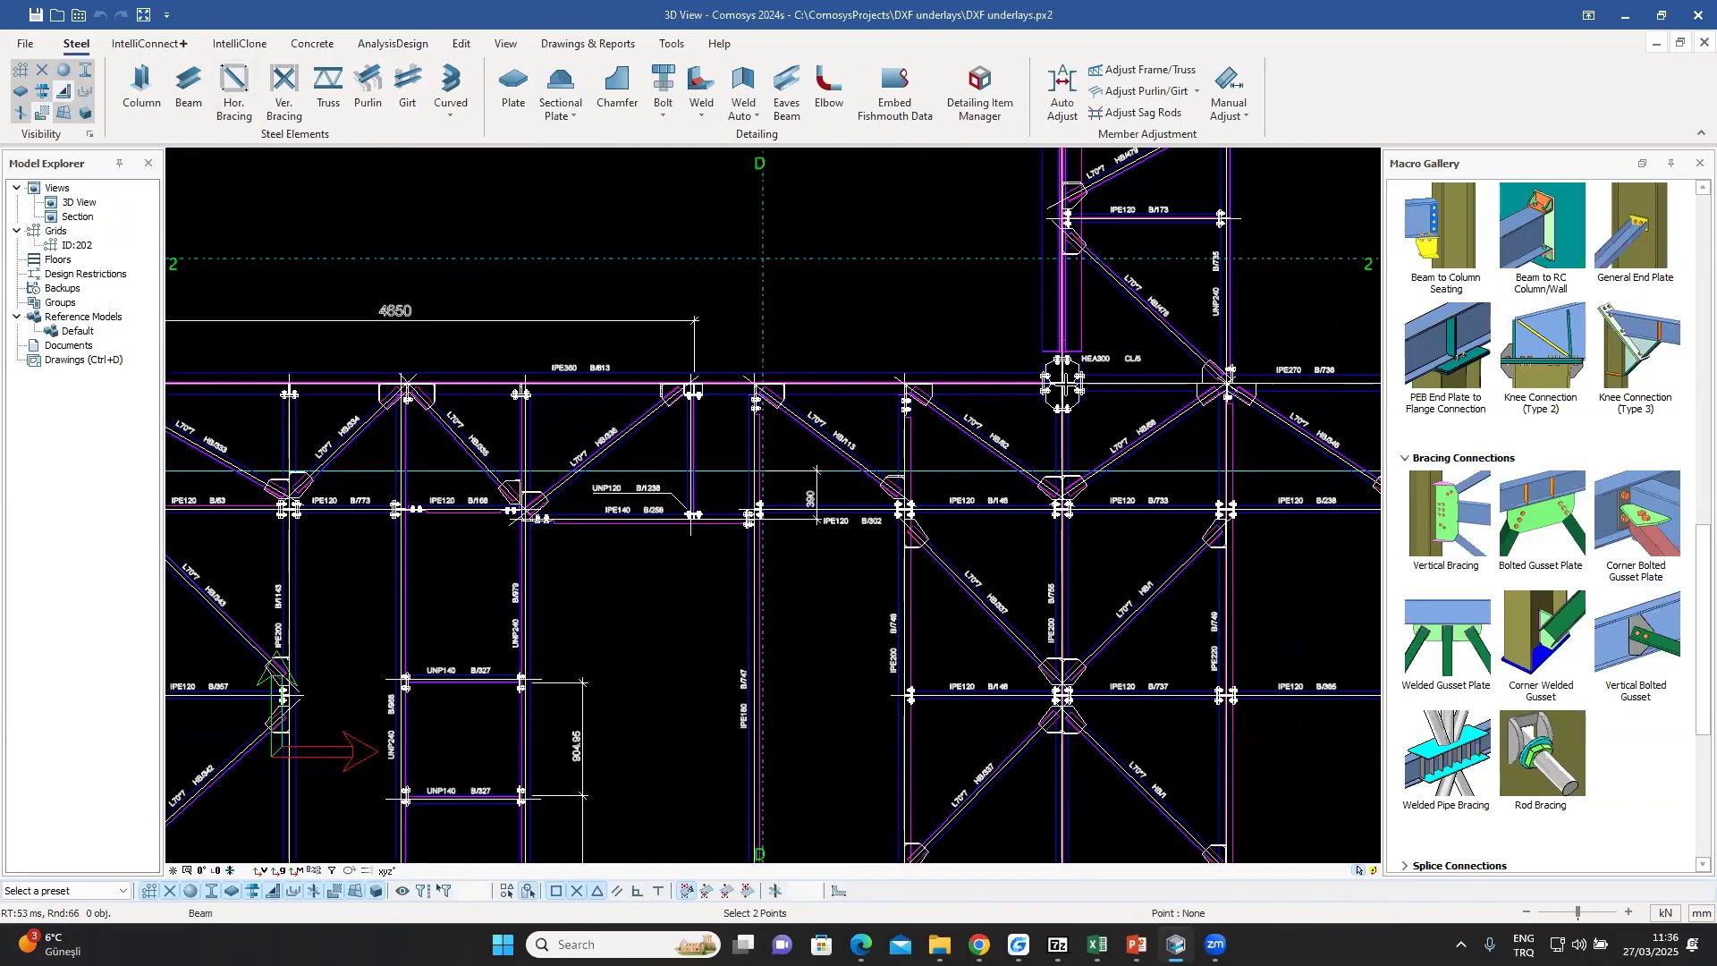
{"action": "scroll", "coordinate": [1069, 374], "scroll_direction": "up", "scroll_amount": 5}
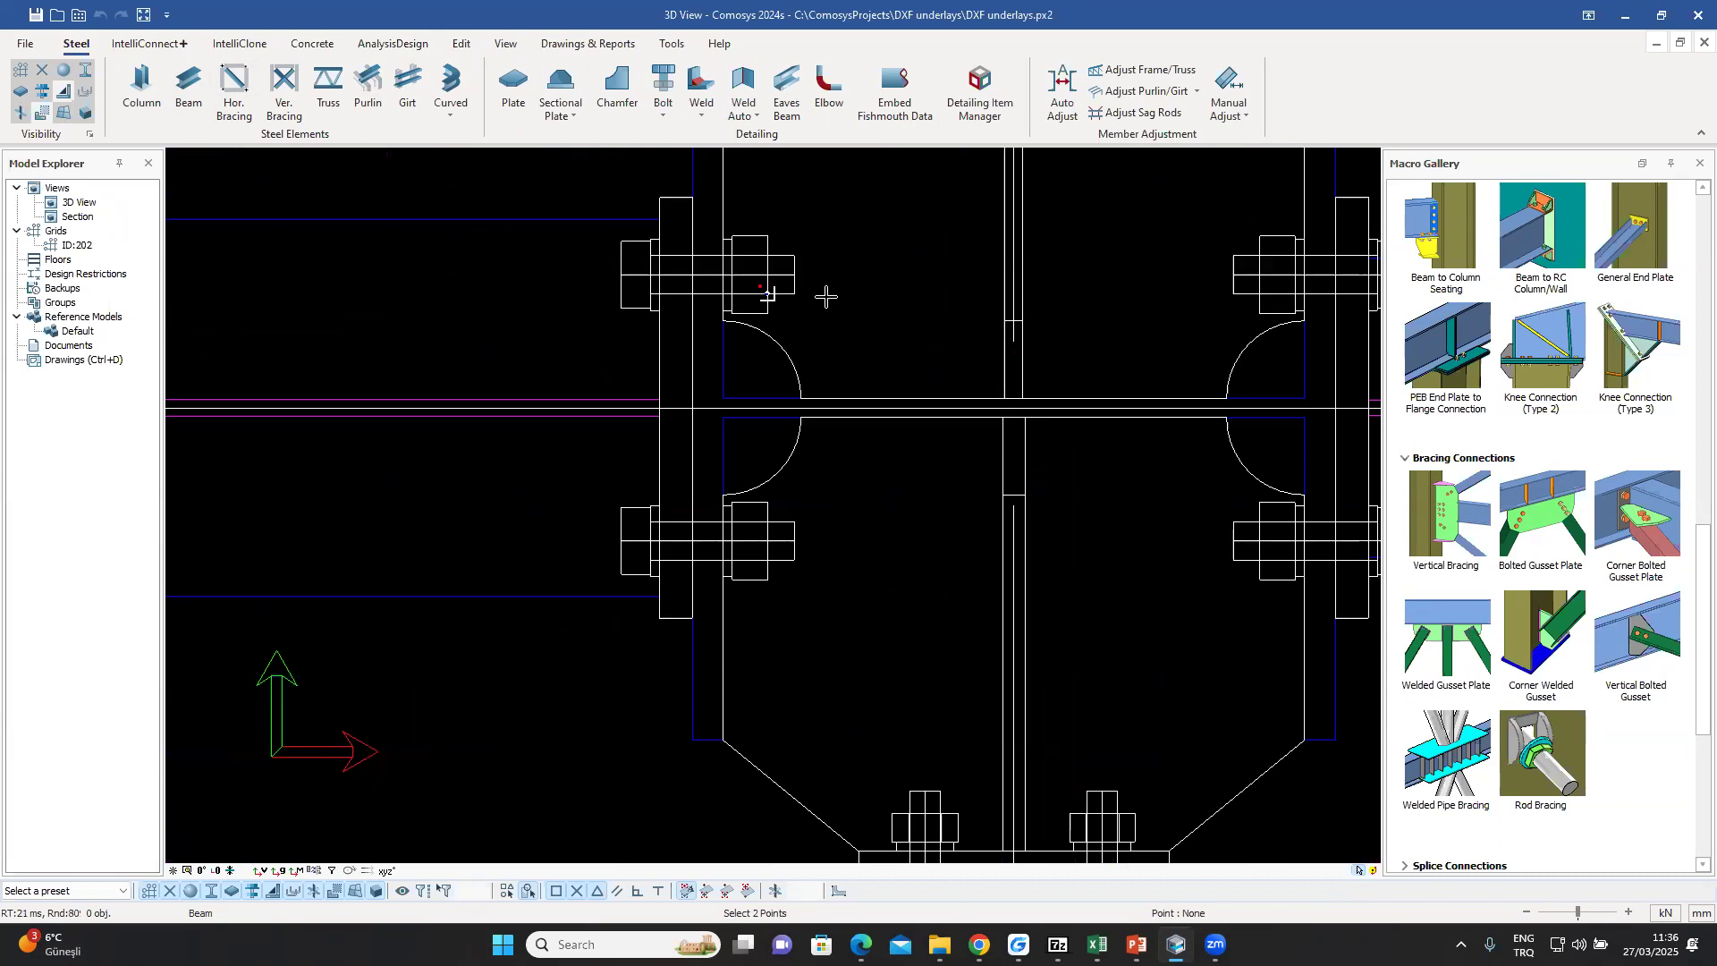
{"action": "right_click", "coordinate": [1111, 242]}
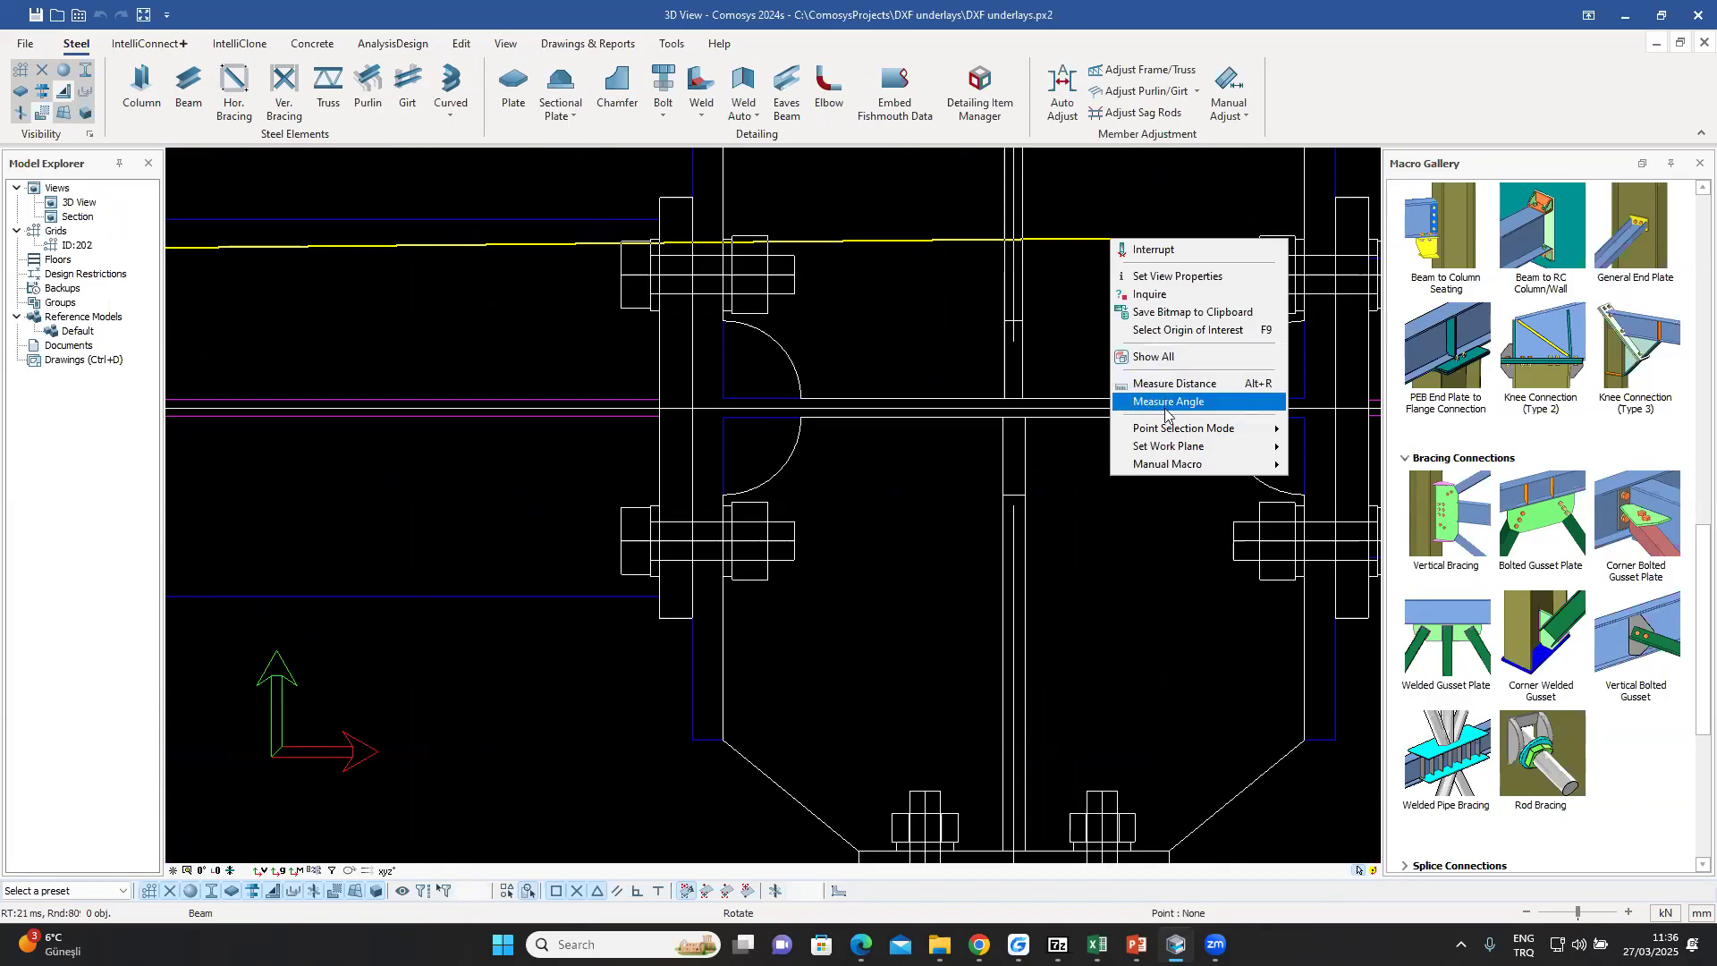
{"action": "mouse_move", "coordinate": [1171, 436]}
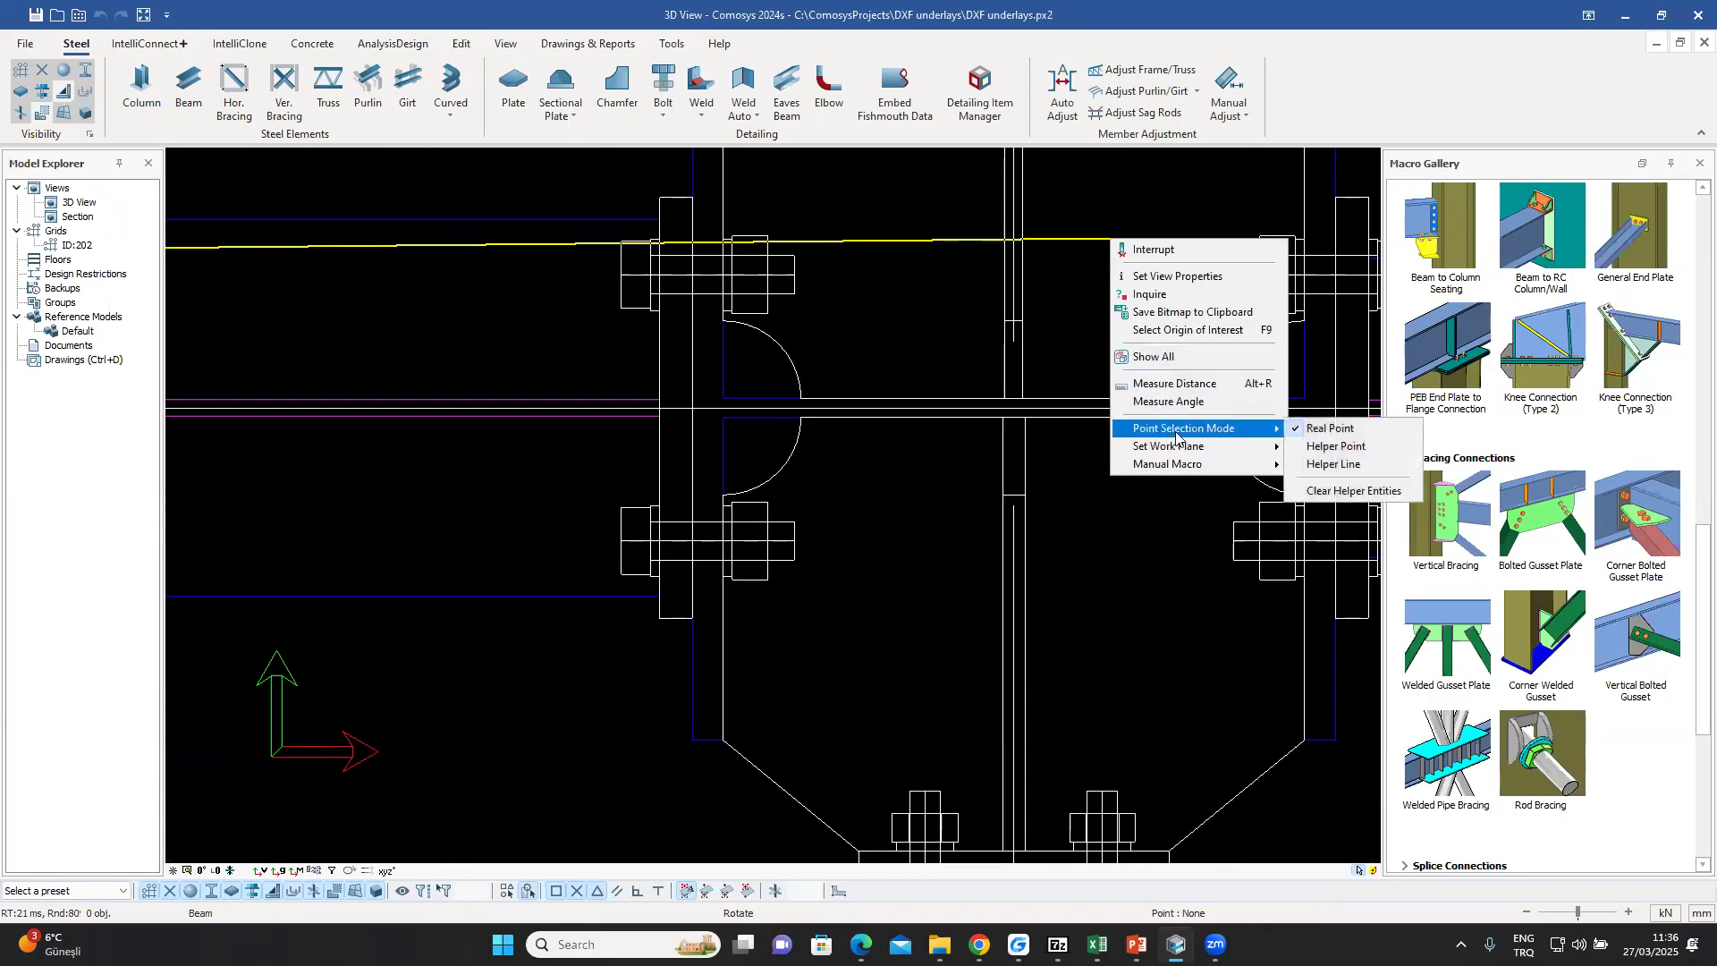
{"action": "left_click", "coordinate": [1337, 465]}
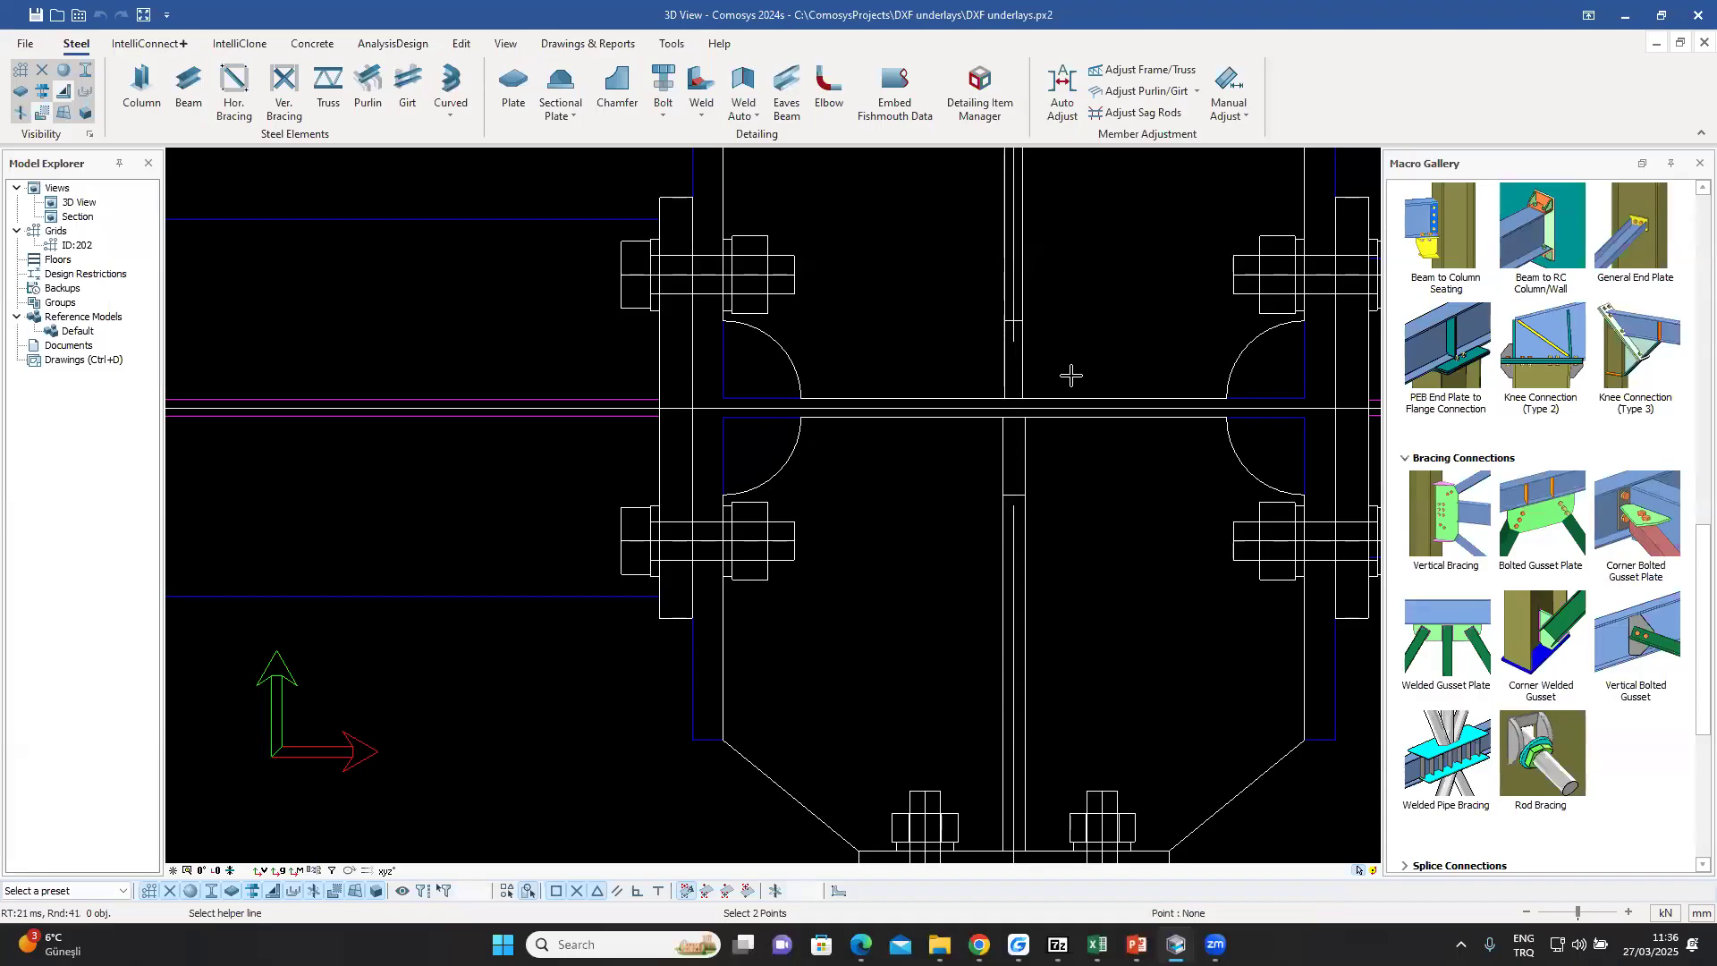
- Return to Real Point selection, end the beam where the helper line crosses the beam centreline, and exit the Beam command
{"action": "right_click", "coordinate": [1114, 305]}
{"action": "mouse_move", "coordinate": [1185, 499]}
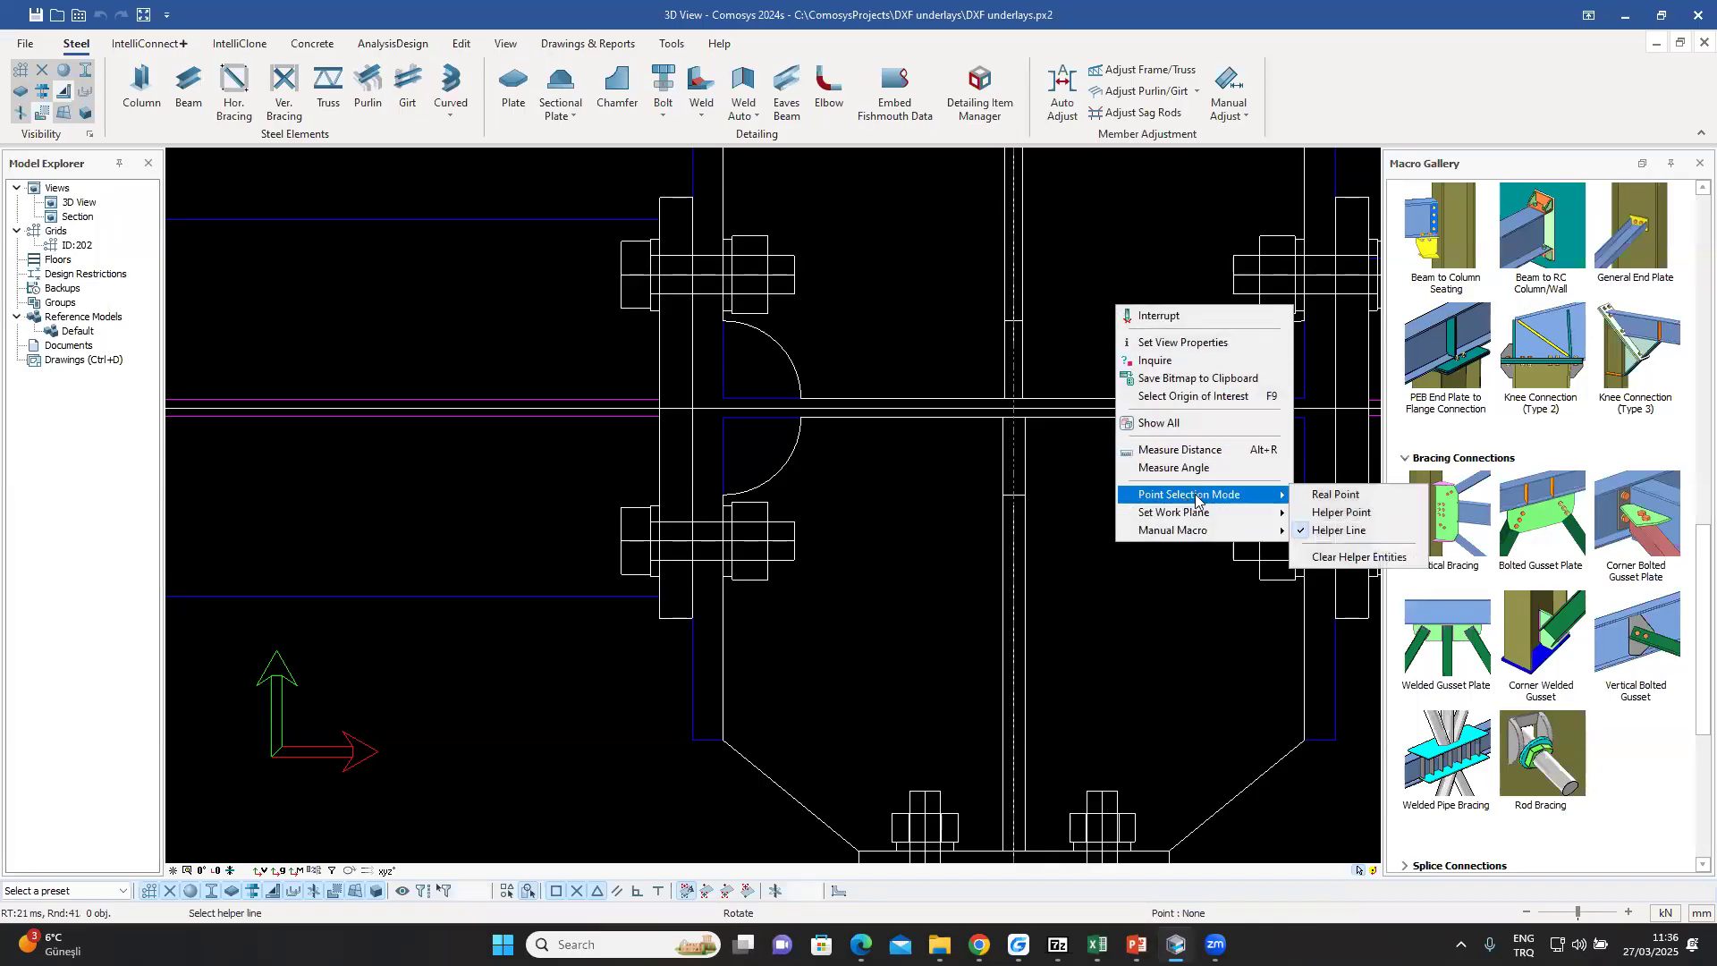
{"action": "left_click", "coordinate": [1354, 498]}
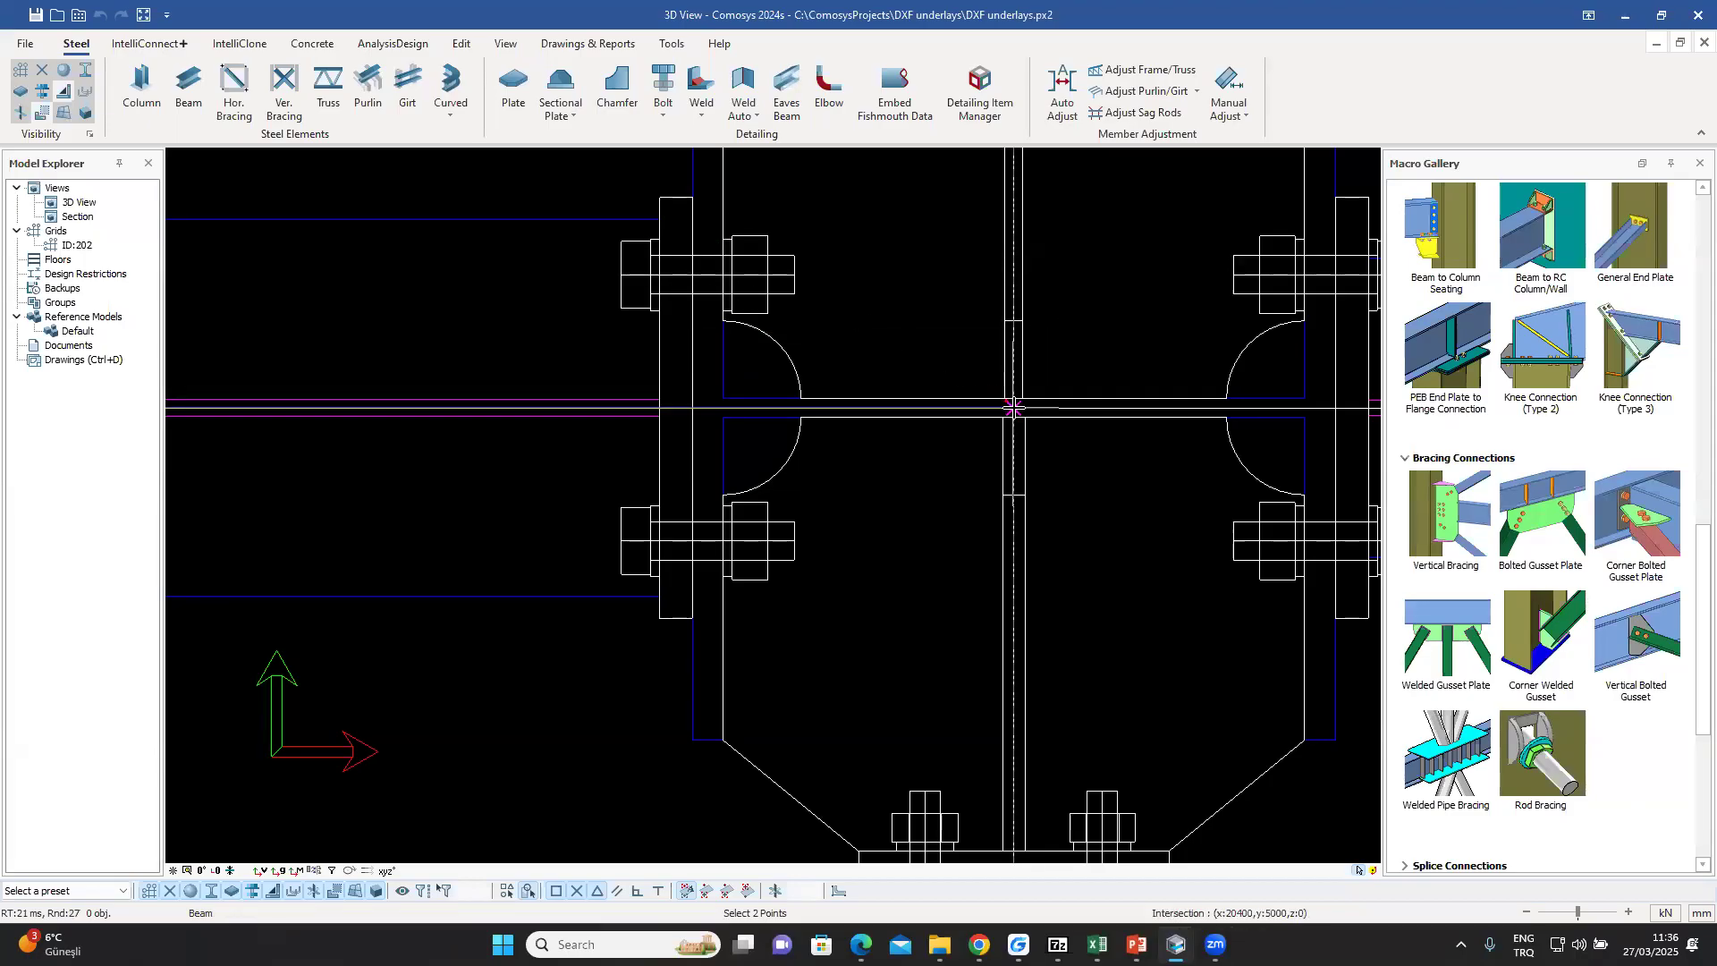
{"action": "left_click", "coordinate": [1013, 407]}
{"action": "scroll", "coordinate": [1085, 372], "scroll_direction": "down", "scroll_amount": 6}
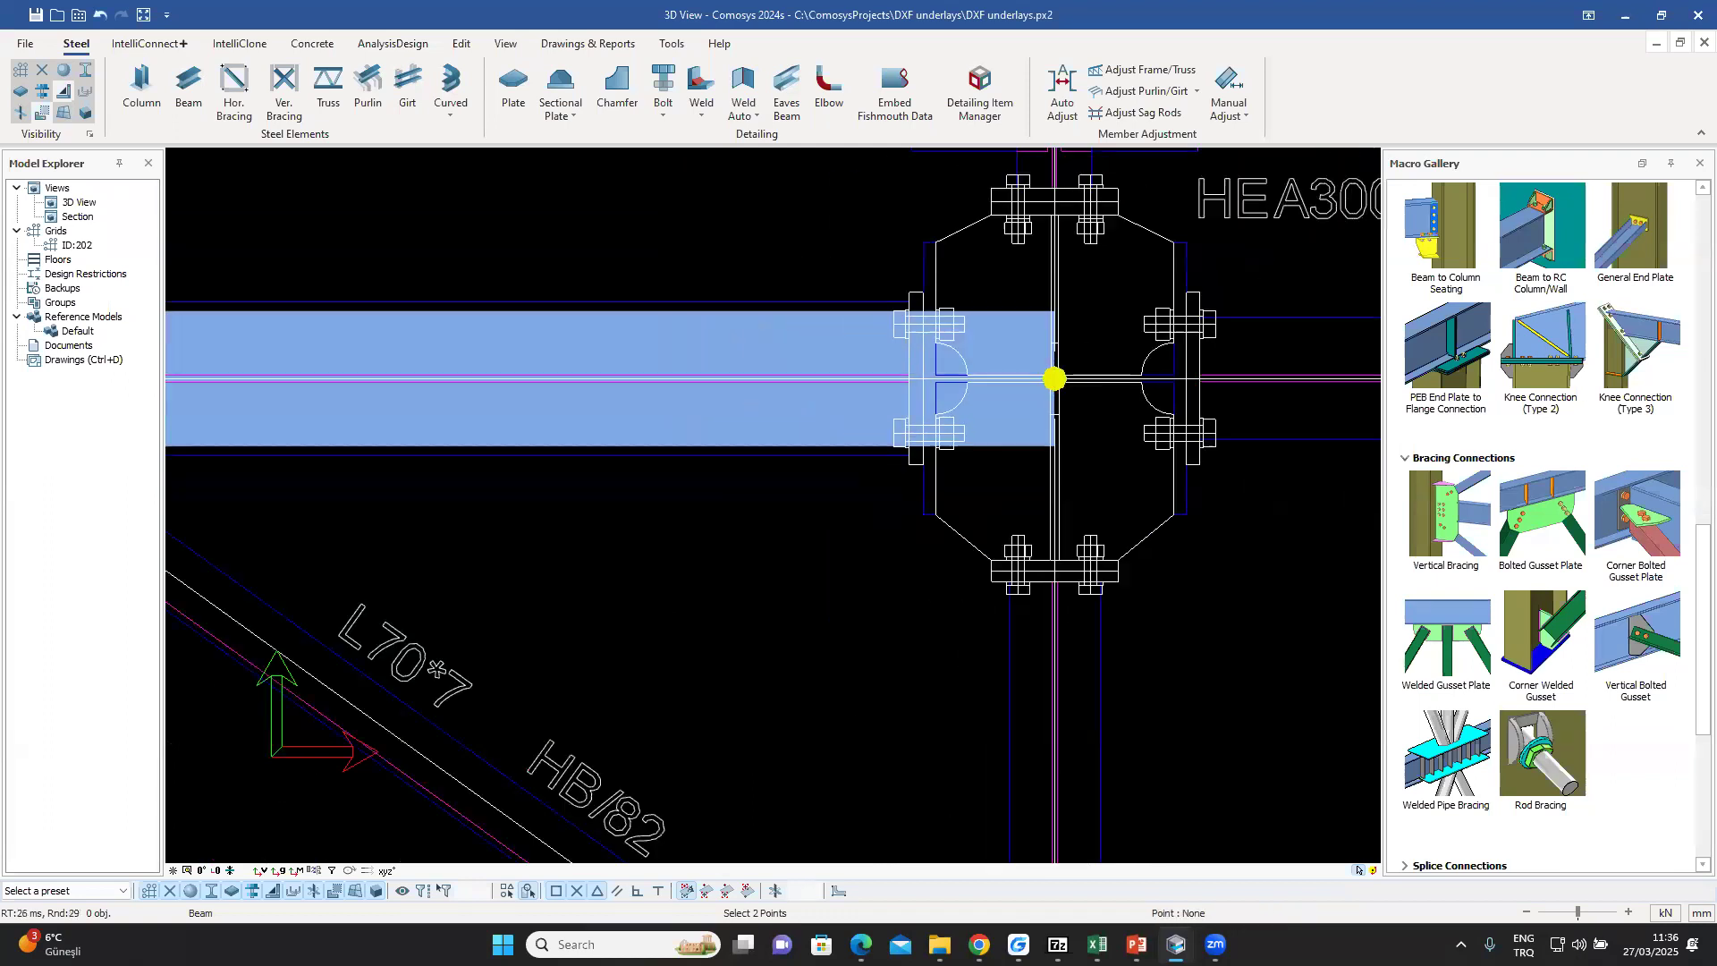
{"action": "scroll", "coordinate": [948, 306], "scroll_direction": "down", "scroll_amount": 1}
{"action": "right_click", "coordinate": [832, 259]}
{"action": "right_click", "coordinate": [832, 260]}
{"action": "key", "text": "Escape"}
{"action": "middle_click_drag", "start_coordinate": [821, 268], "coordinate": [980, 275]}
{"action": "middle_click_drag", "start_coordinate": [509, 331], "coordinate": [760, 383]}
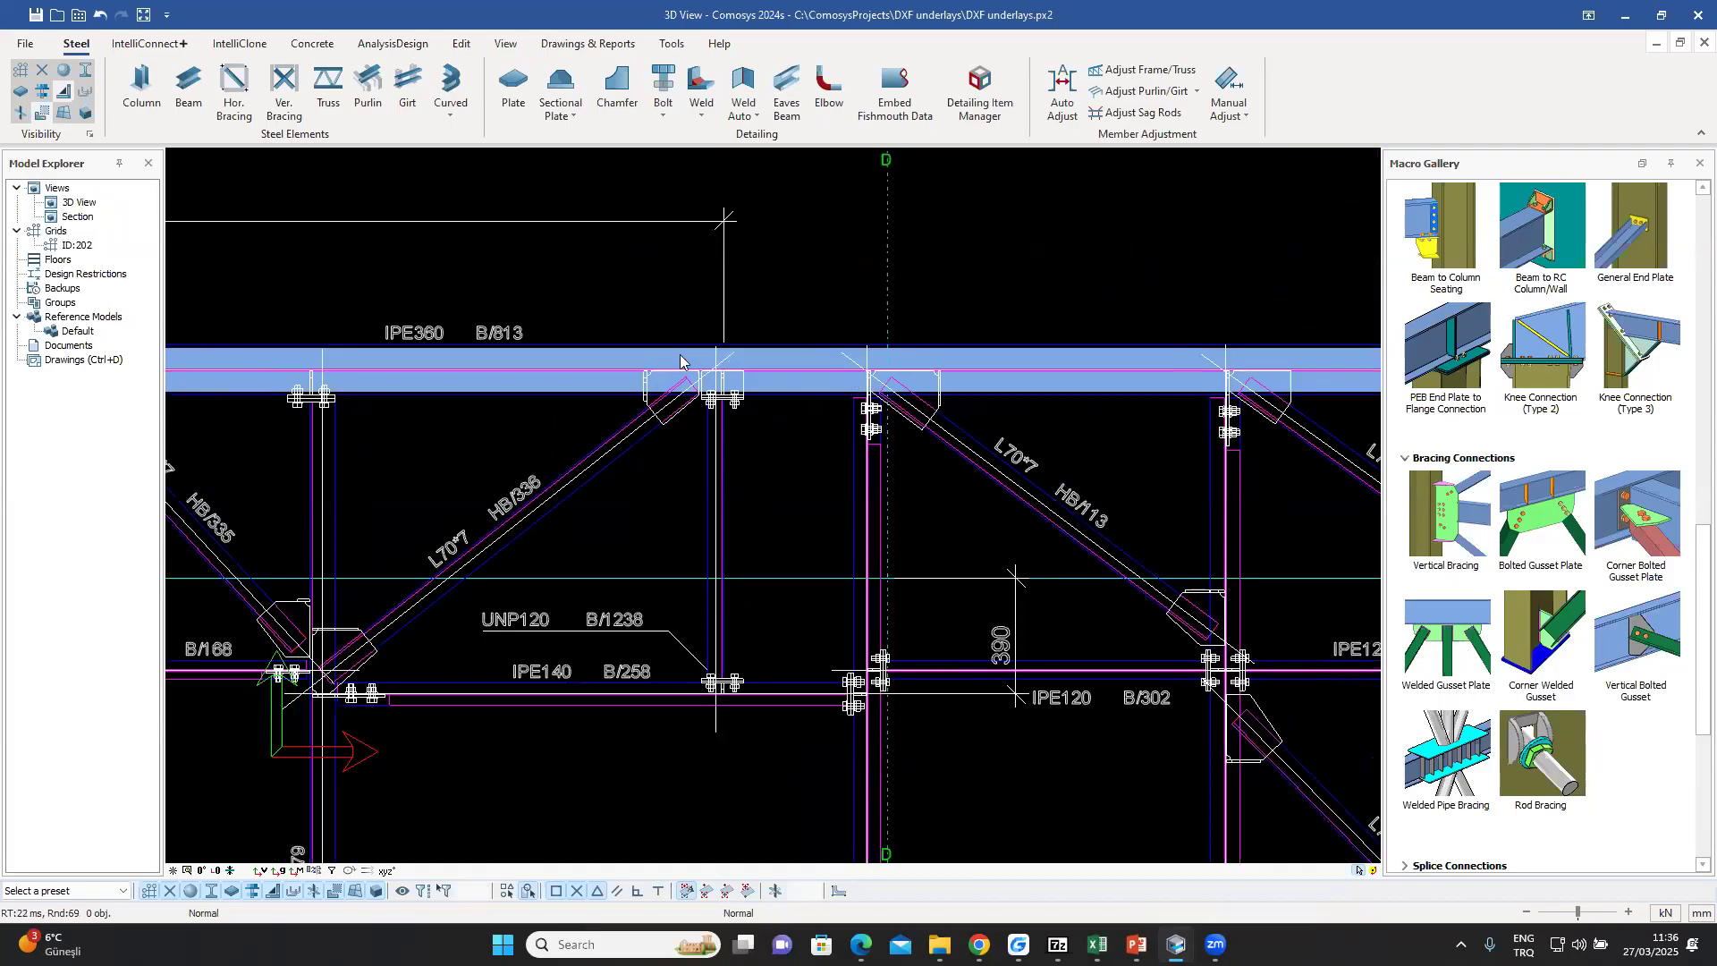
{"action": "middle_click_drag", "start_coordinate": [475, 407], "coordinate": [787, 401]}
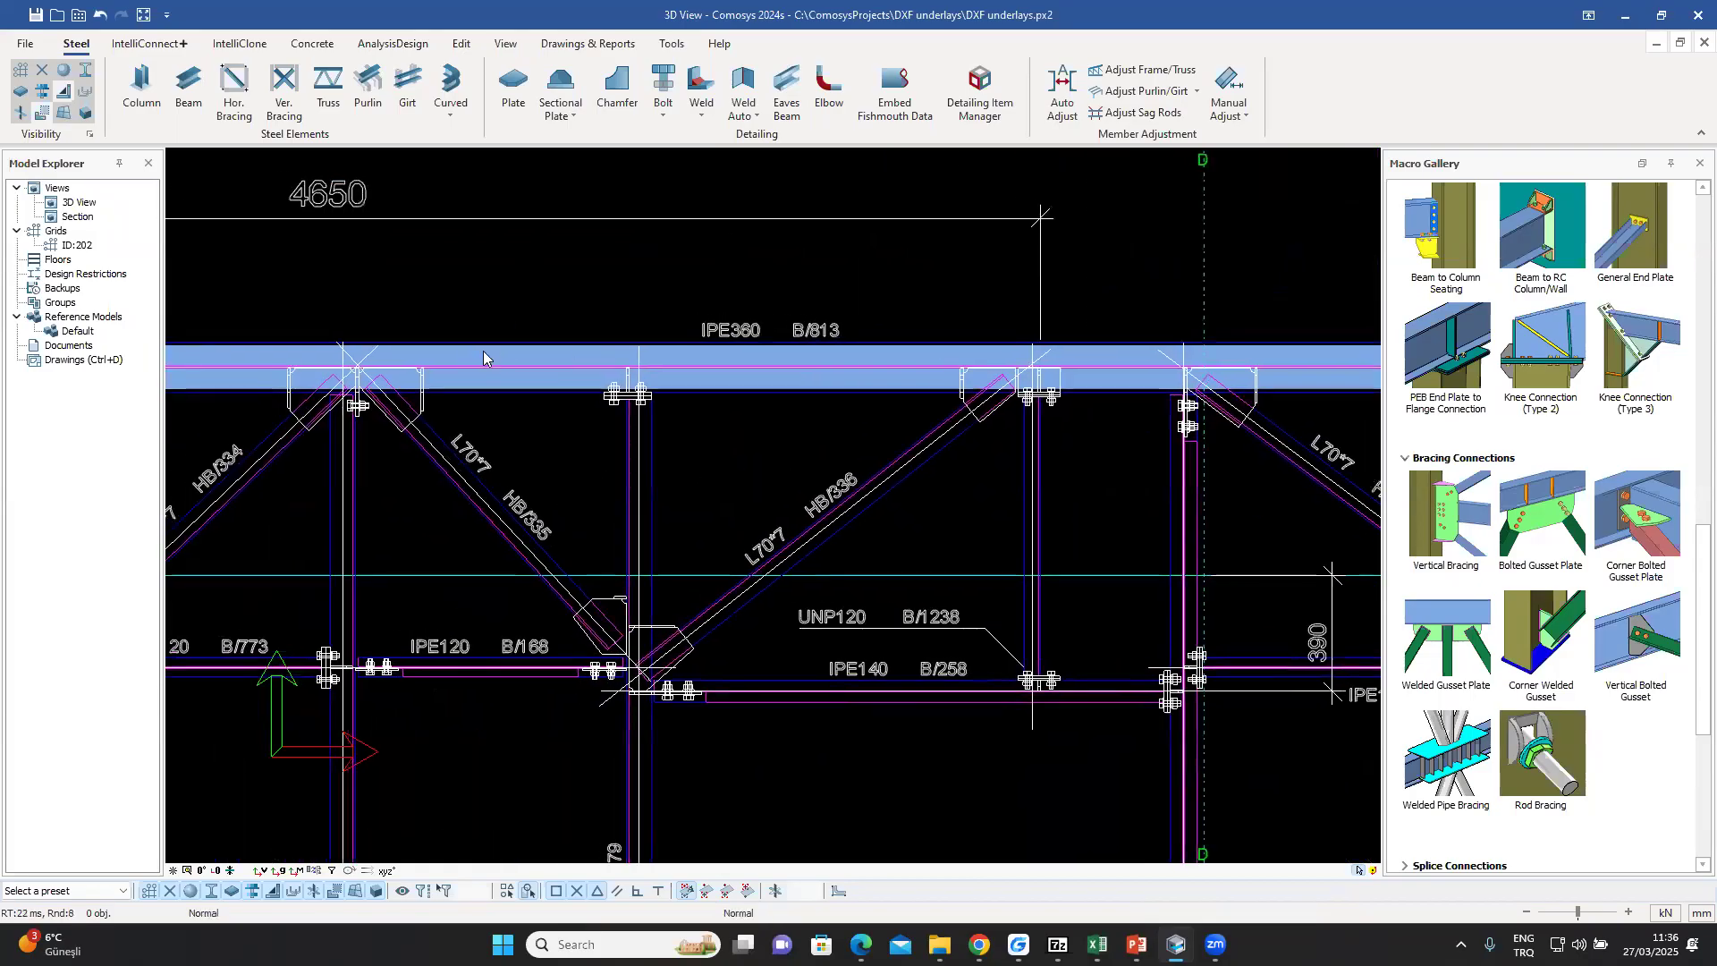
- Change the profile of the beam traced on the underlay's B/813 line to IPE360, matching its section label
{"action": "scroll", "coordinate": [601, 361], "scroll_direction": "up", "scroll_amount": 2}
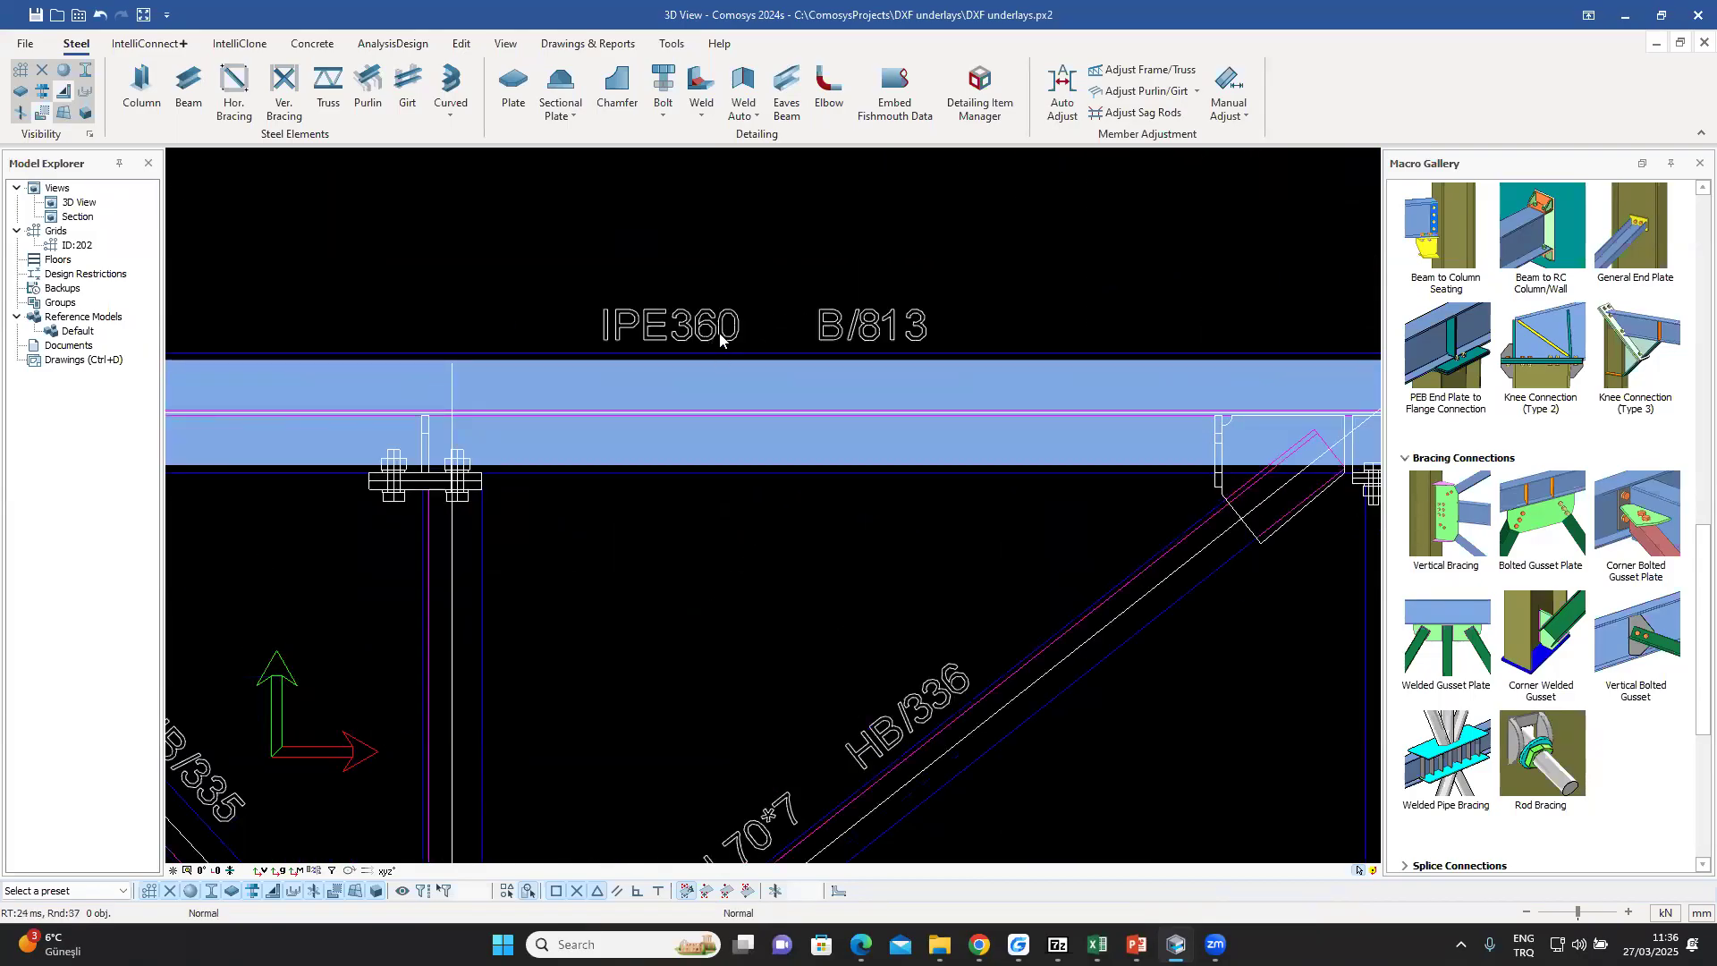
{"action": "scroll", "coordinate": [681, 370], "scroll_direction": "up", "scroll_amount": 1}
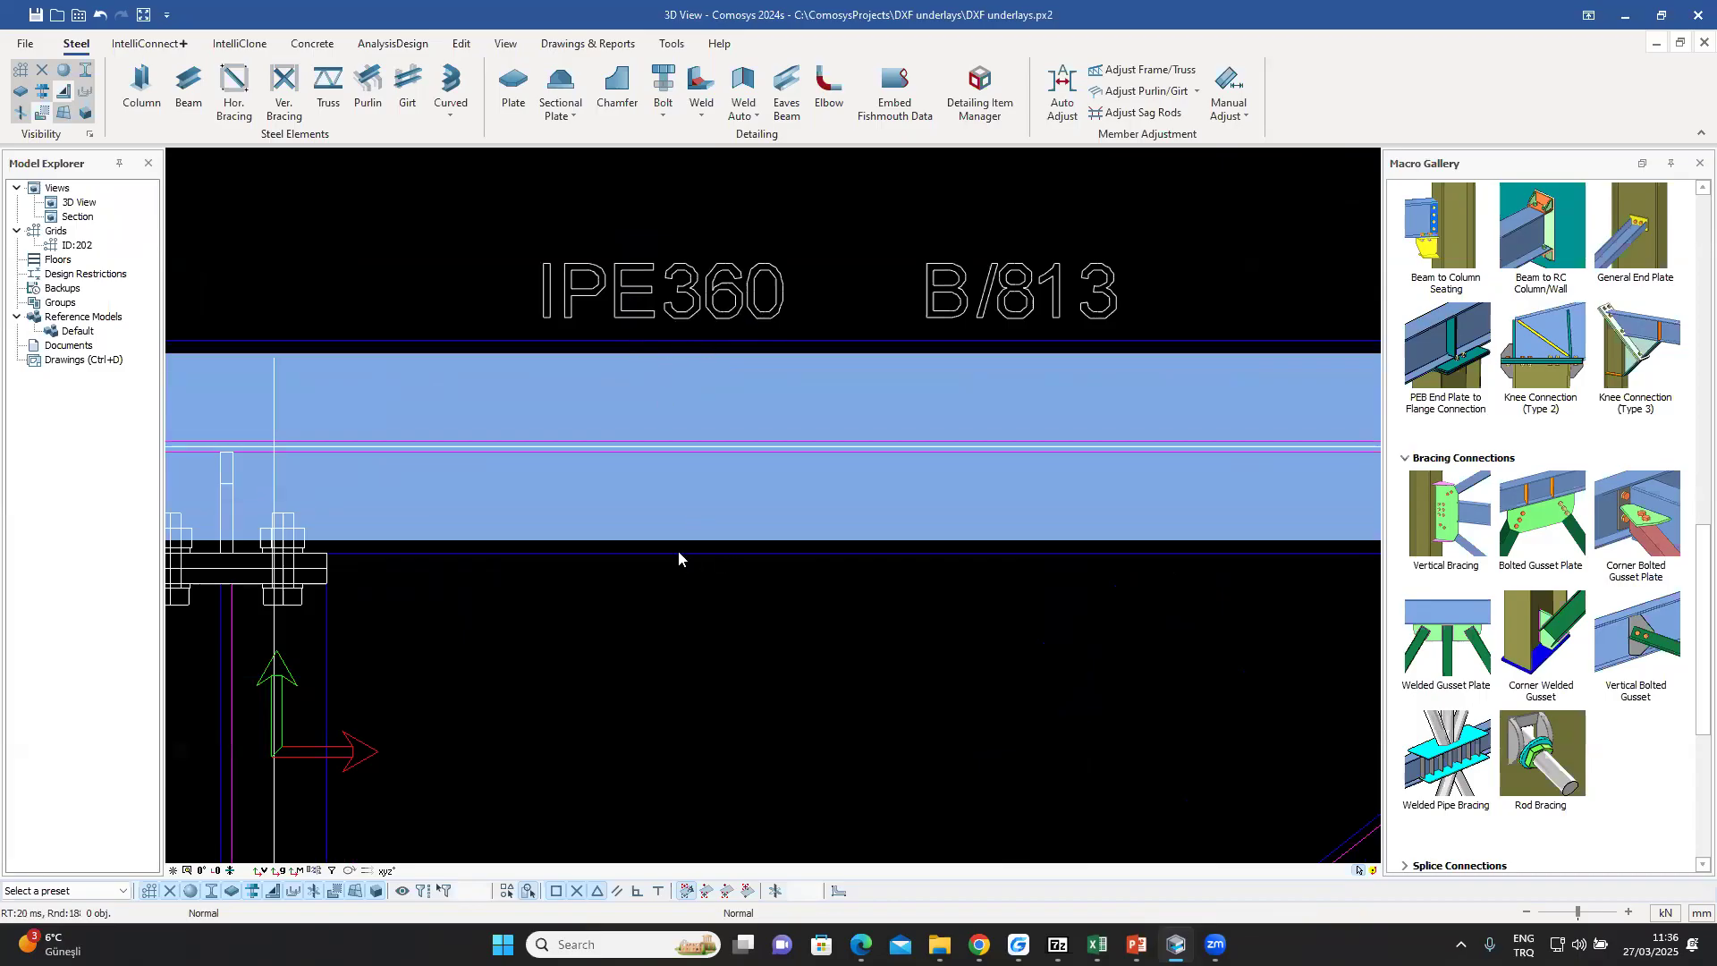
{"action": "double_click", "coordinate": [662, 404]}
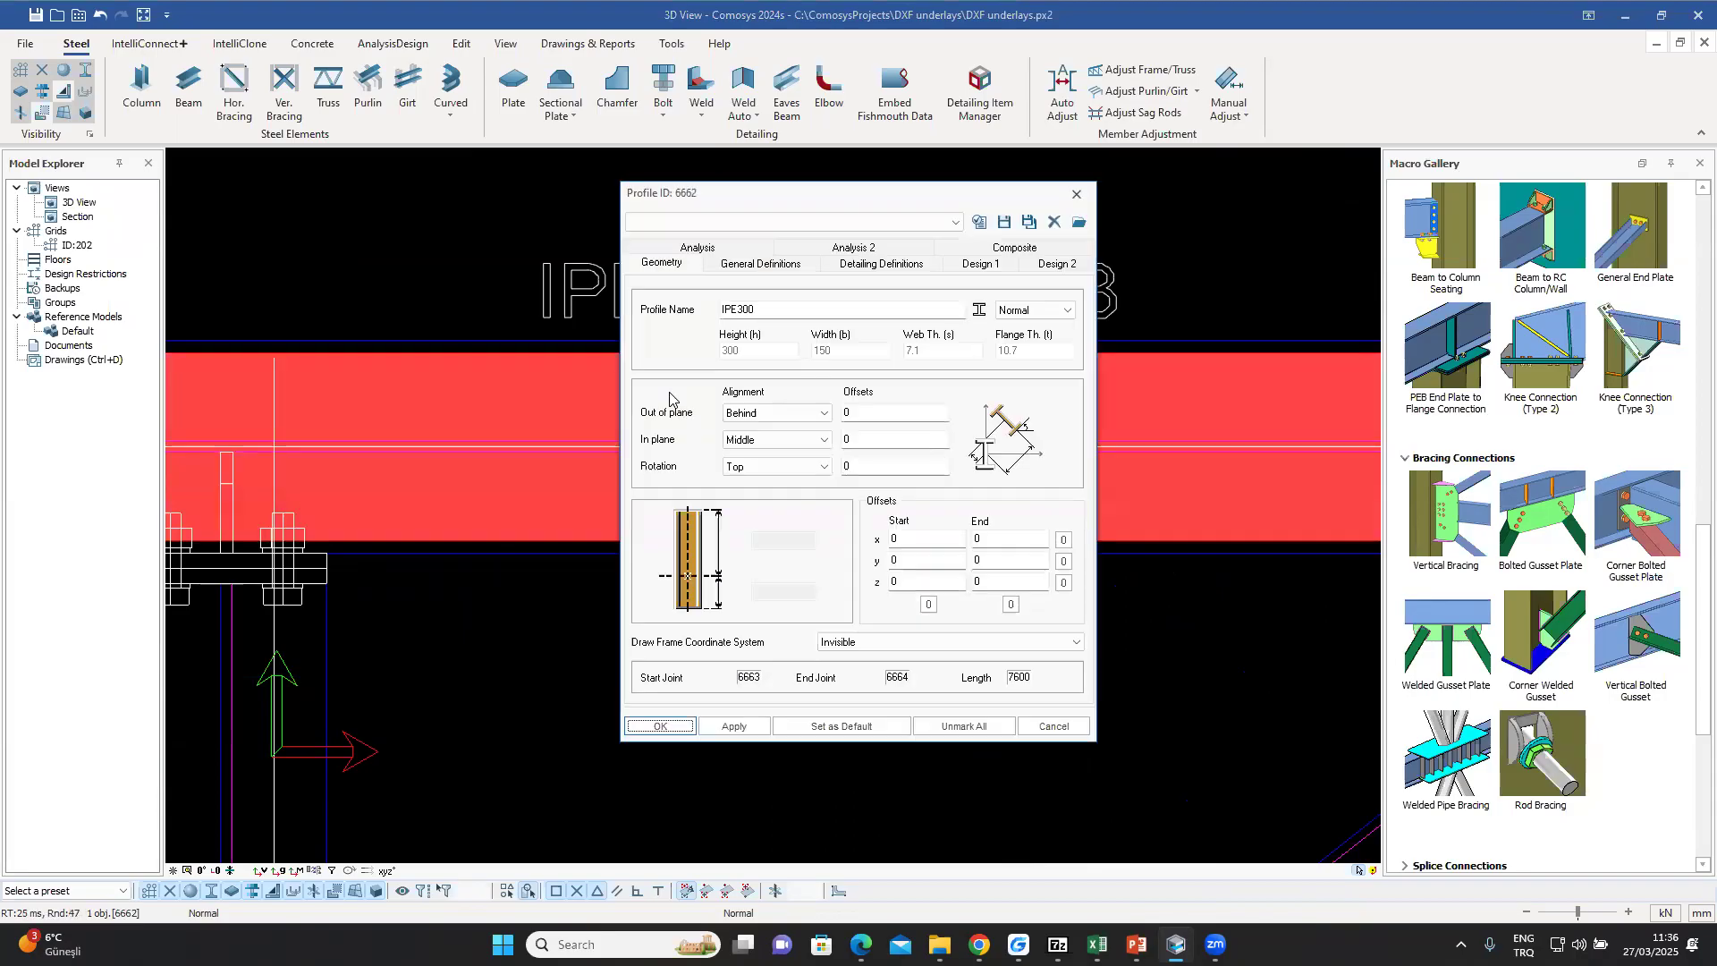
{"action": "left_click_drag", "start_coordinate": [770, 192], "coordinate": [1129, 166]}
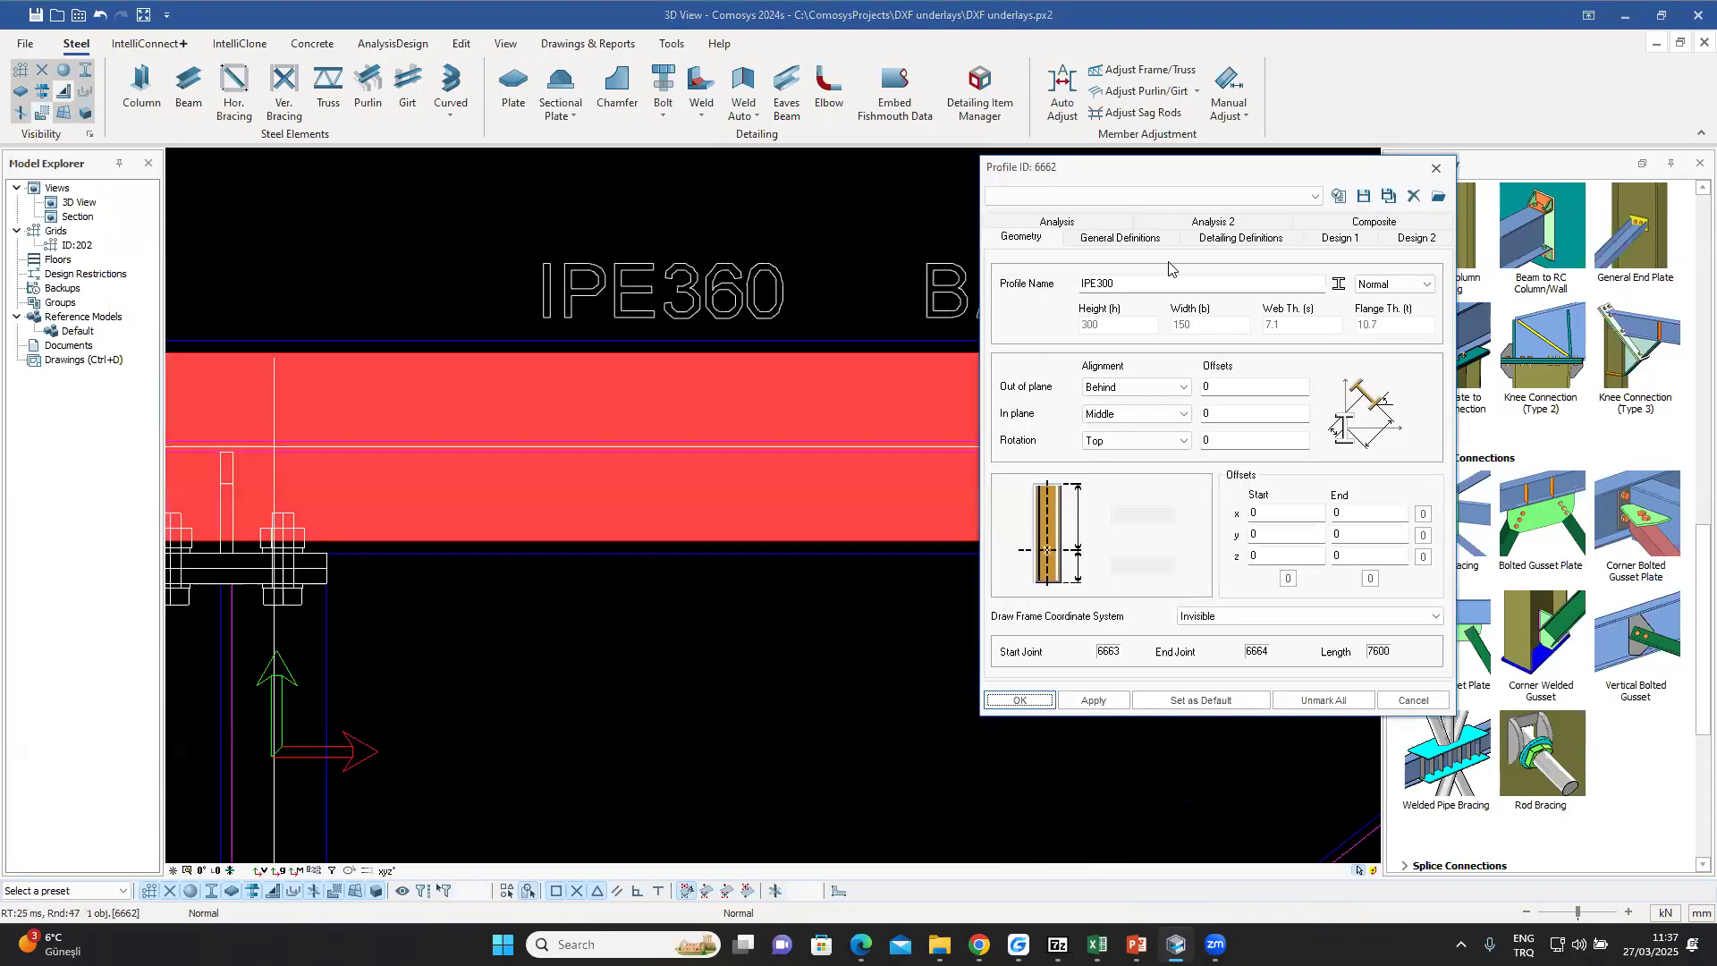
{"action": "left_click_drag", "start_coordinate": [1101, 284], "coordinate": [1109, 284]}
{"action": "left_click", "coordinate": [1019, 700]}
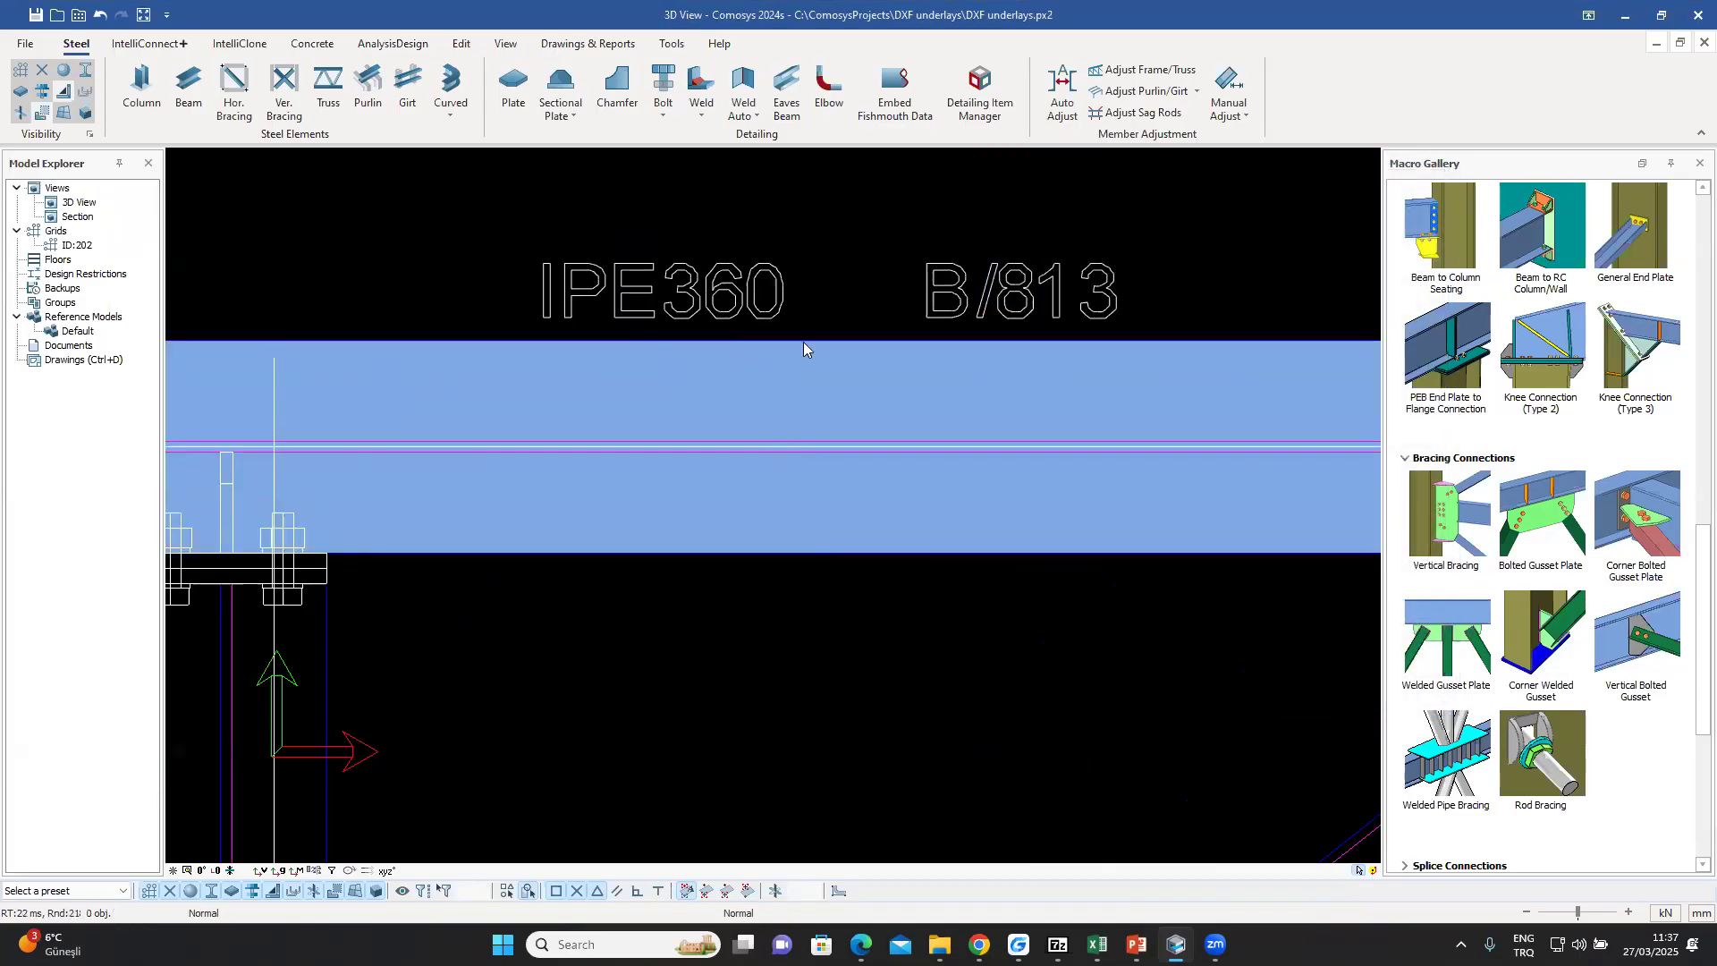
- Start a horizontal brace for HB/333, placing its first point where its centreline meets the crossing member's web centreline near grid C
{"action": "scroll", "coordinate": [836, 416], "scroll_direction": "down", "scroll_amount": 6}
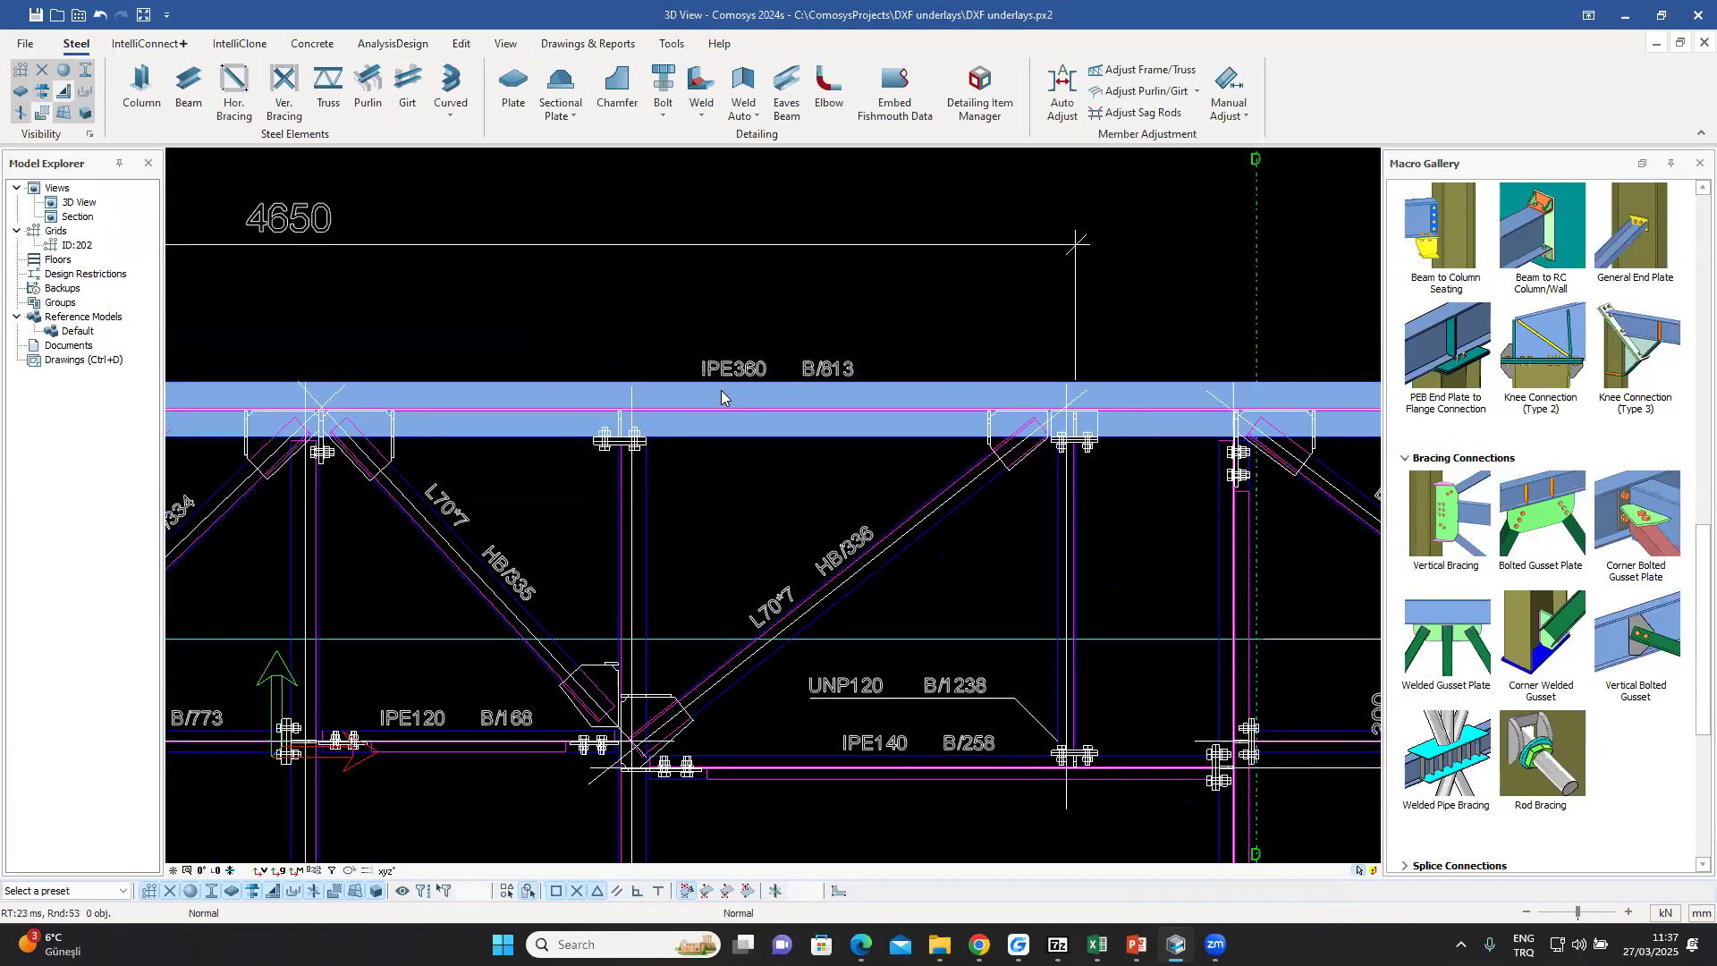
{"action": "scroll", "coordinate": [655, 438], "scroll_direction": "down", "scroll_amount": 2}
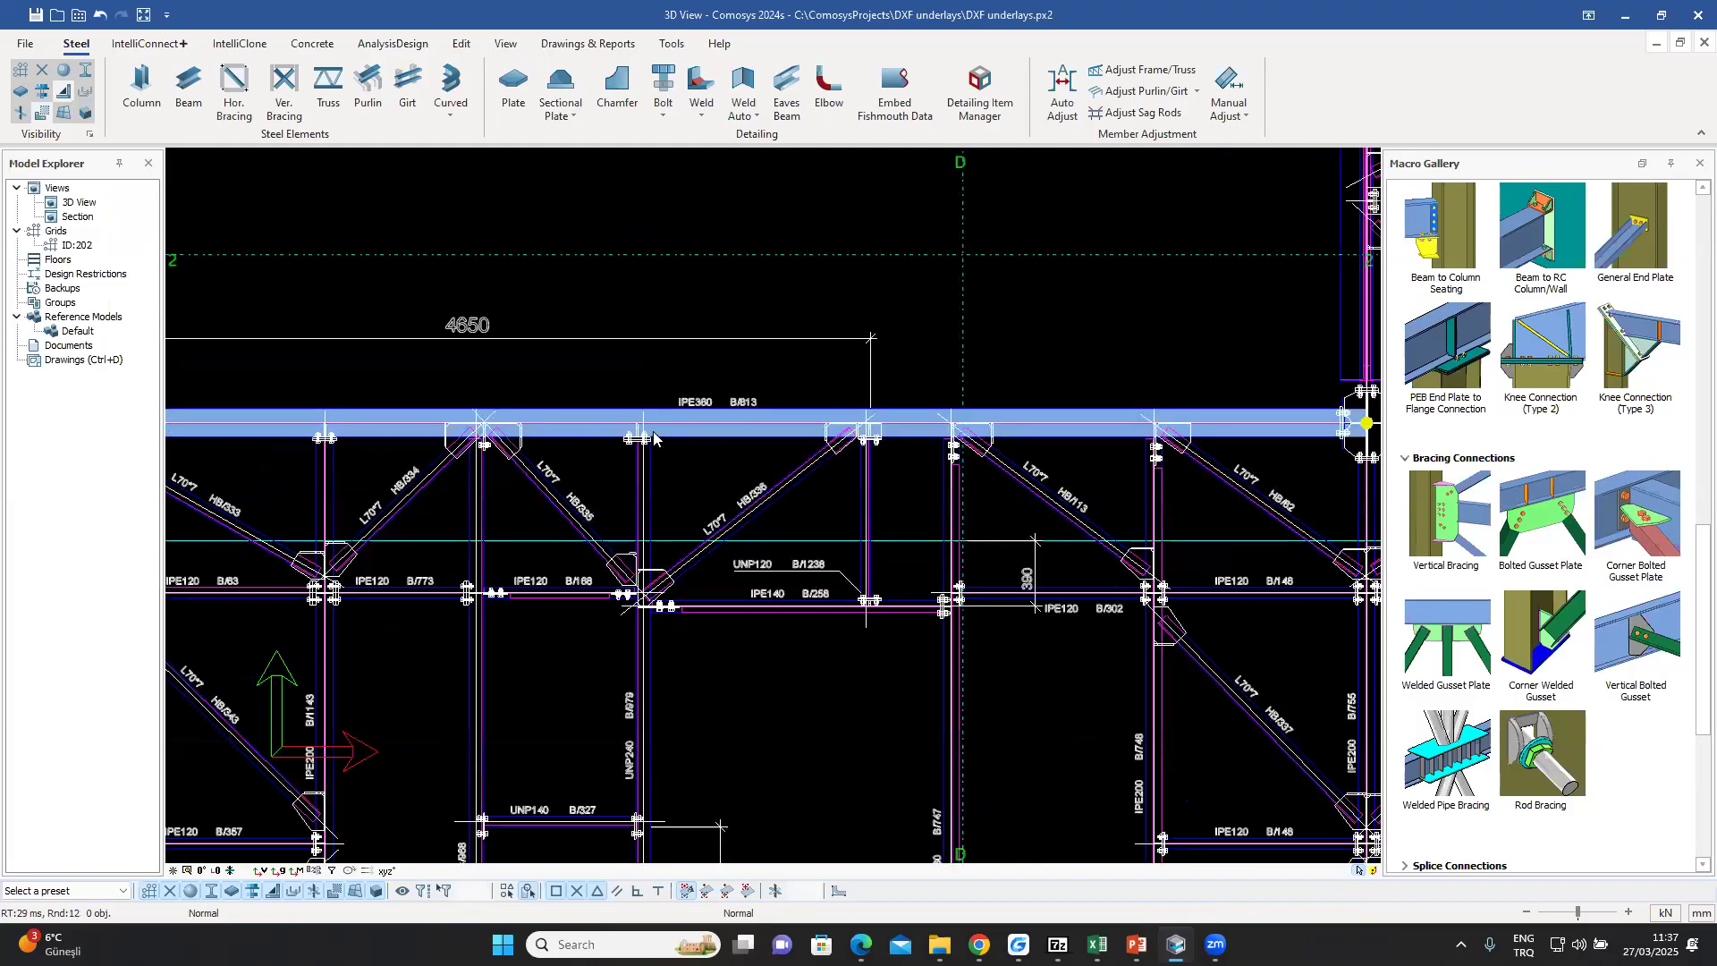
{"action": "scroll", "coordinate": [753, 469], "scroll_direction": "down", "scroll_amount": 4}
{"action": "scroll", "coordinate": [684, 456], "scroll_direction": "up", "scroll_amount": 5}
{"action": "scroll", "coordinate": [684, 454], "scroll_direction": "up", "scroll_amount": 5}
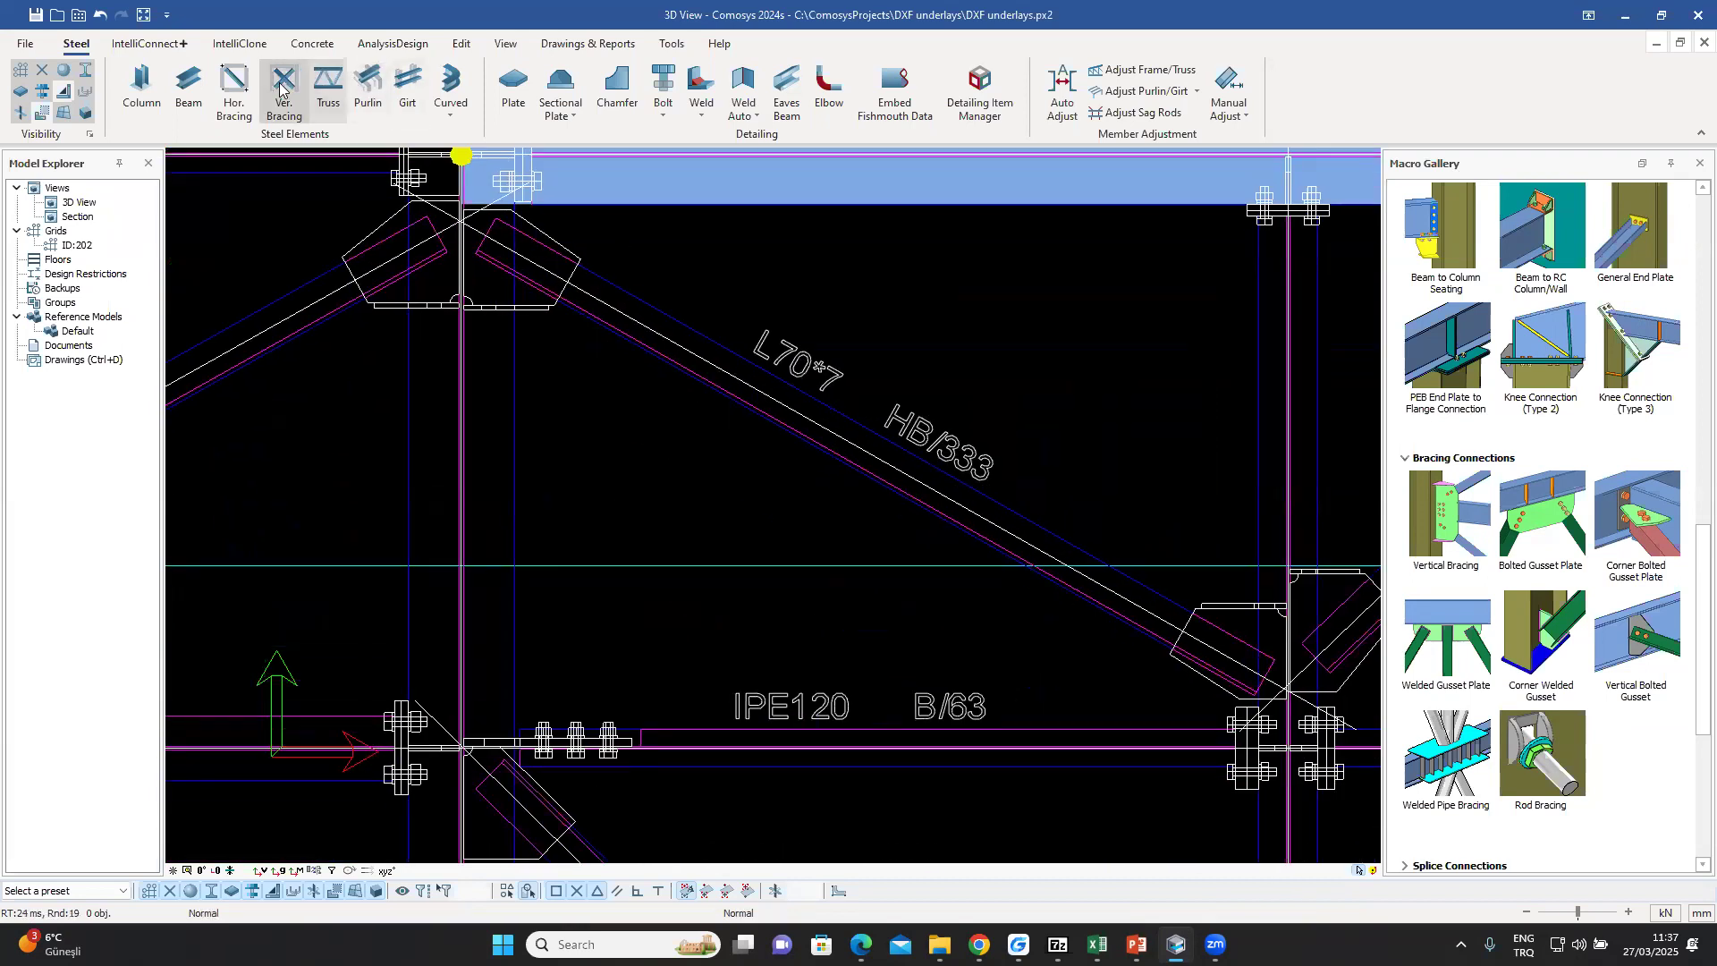
{"action": "left_click", "coordinate": [236, 82]}
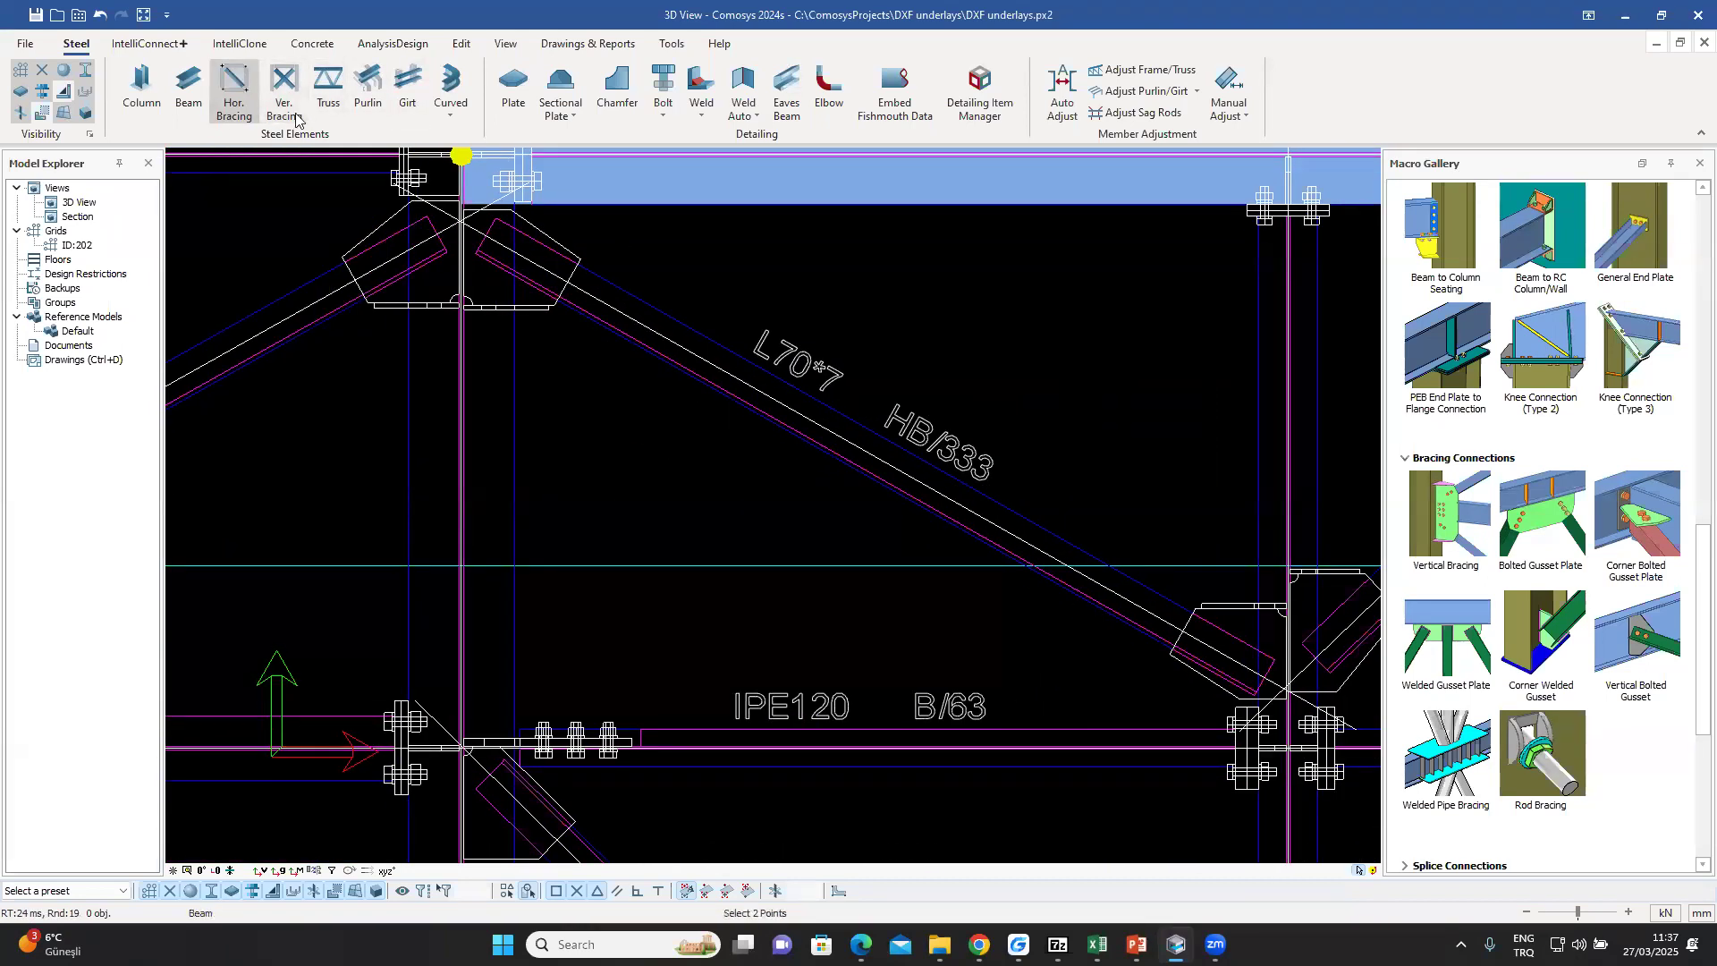
{"action": "scroll", "coordinate": [659, 483], "scroll_direction": "down", "scroll_amount": 3}
{"action": "scroll", "coordinate": [561, 347], "scroll_direction": "up", "scroll_amount": 5}
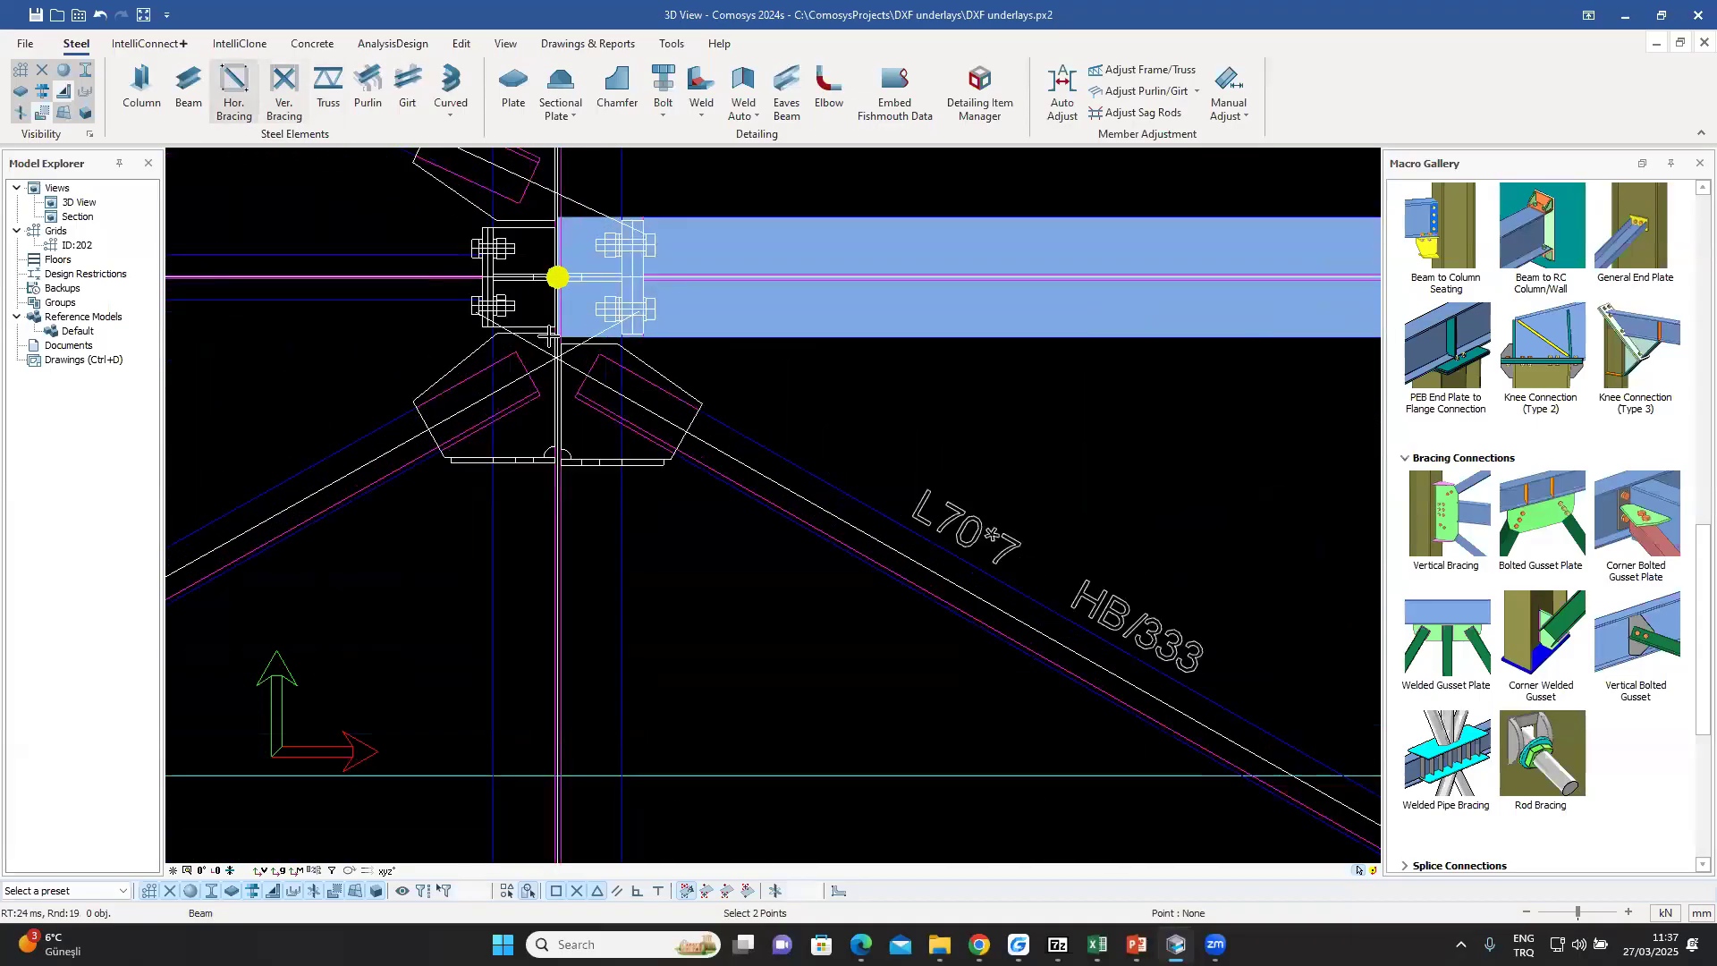
{"action": "scroll", "coordinate": [555, 386], "scroll_direction": "up", "scroll_amount": 5}
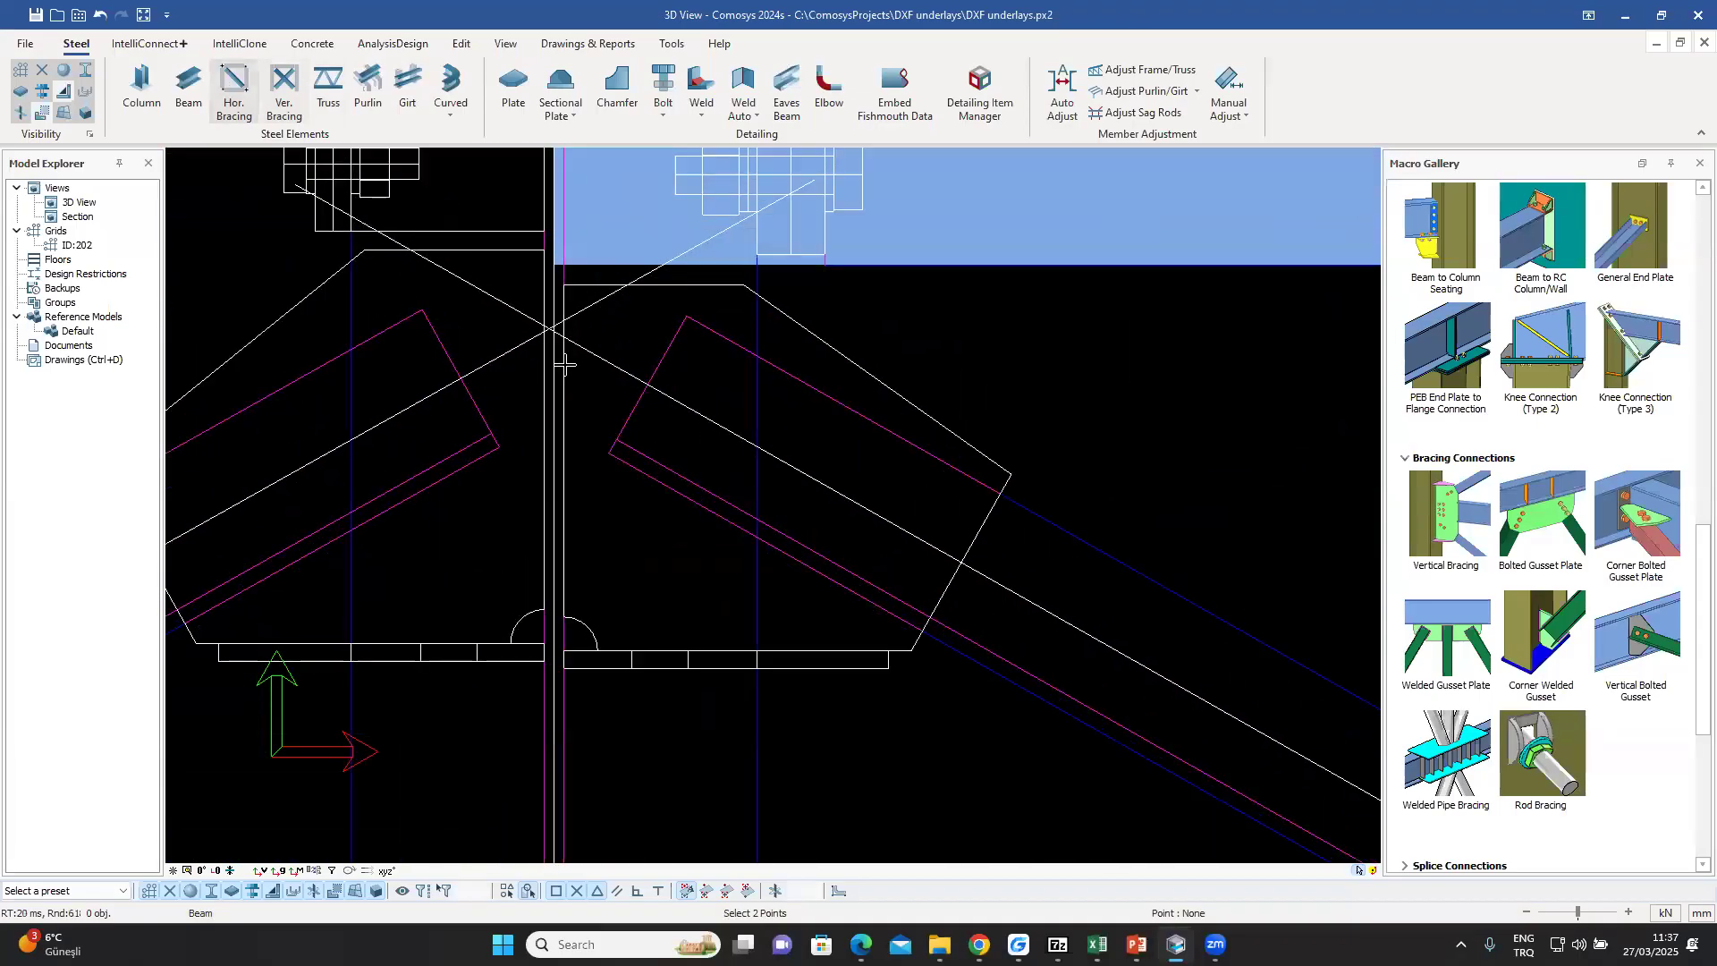
{"action": "left_click", "coordinate": [540, 284]}
- End the HB/333 brace where its centreline meets the web centreline of the IPE200 B/1143 member, and exit the bracing command
{"action": "scroll", "coordinate": [559, 328], "scroll_direction": "down", "scroll_amount": 6}
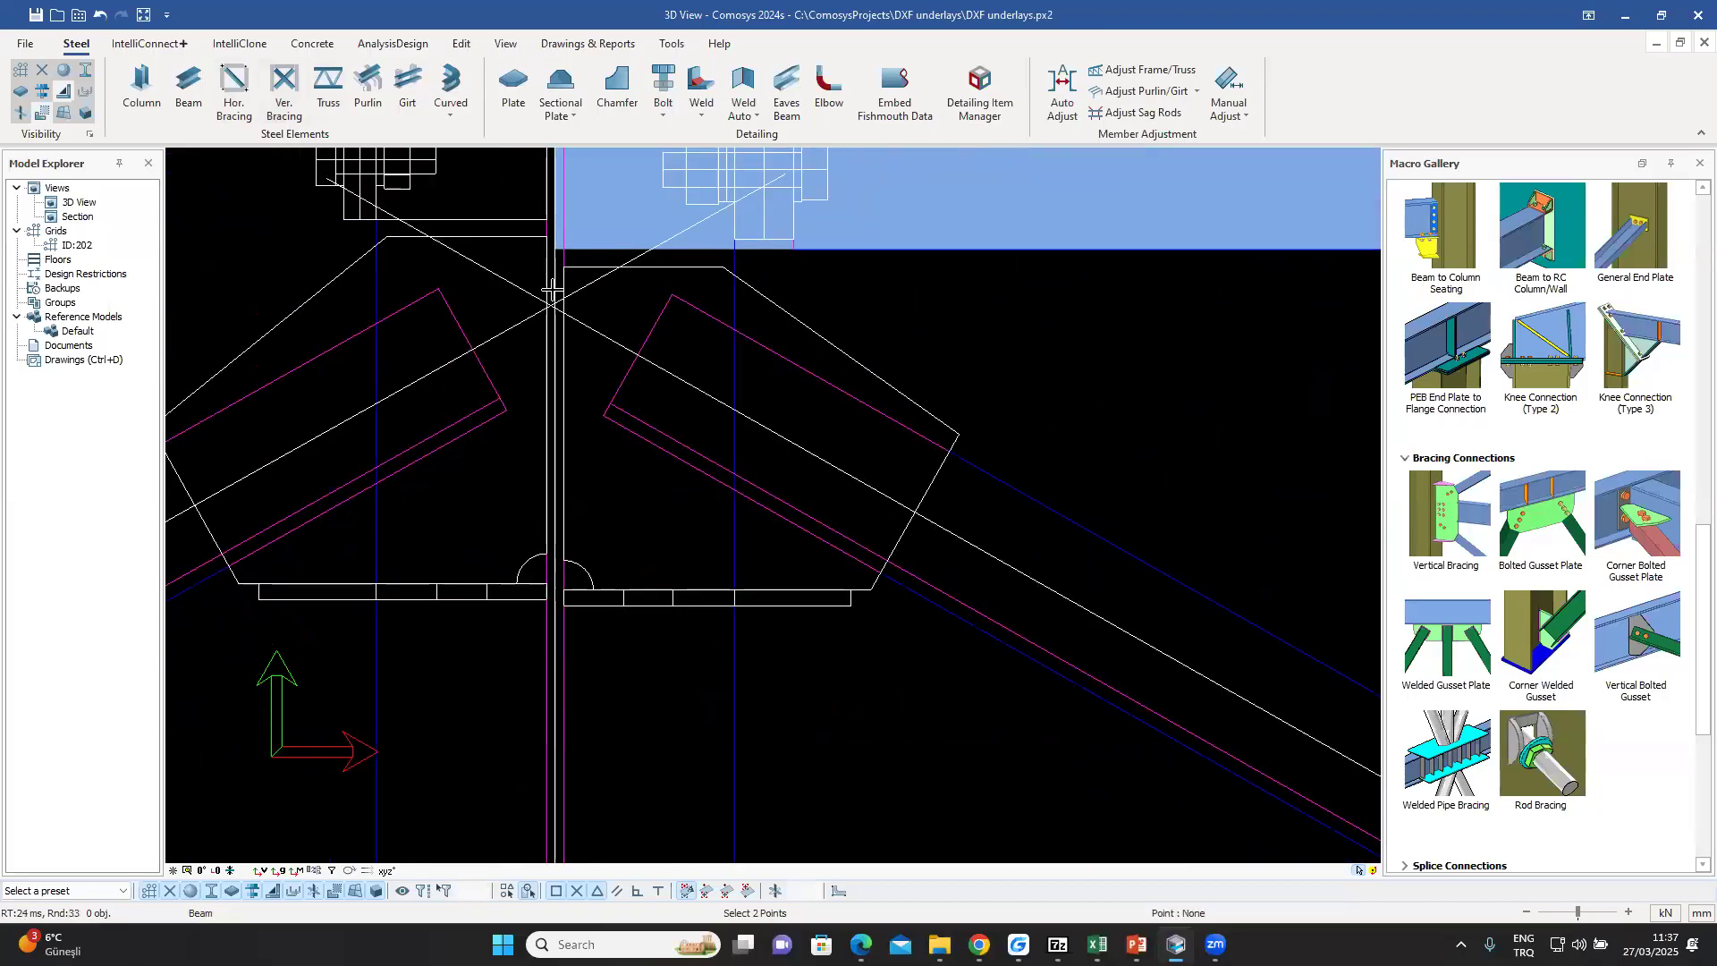
{"action": "scroll", "coordinate": [771, 425], "scroll_direction": "down", "scroll_amount": 4}
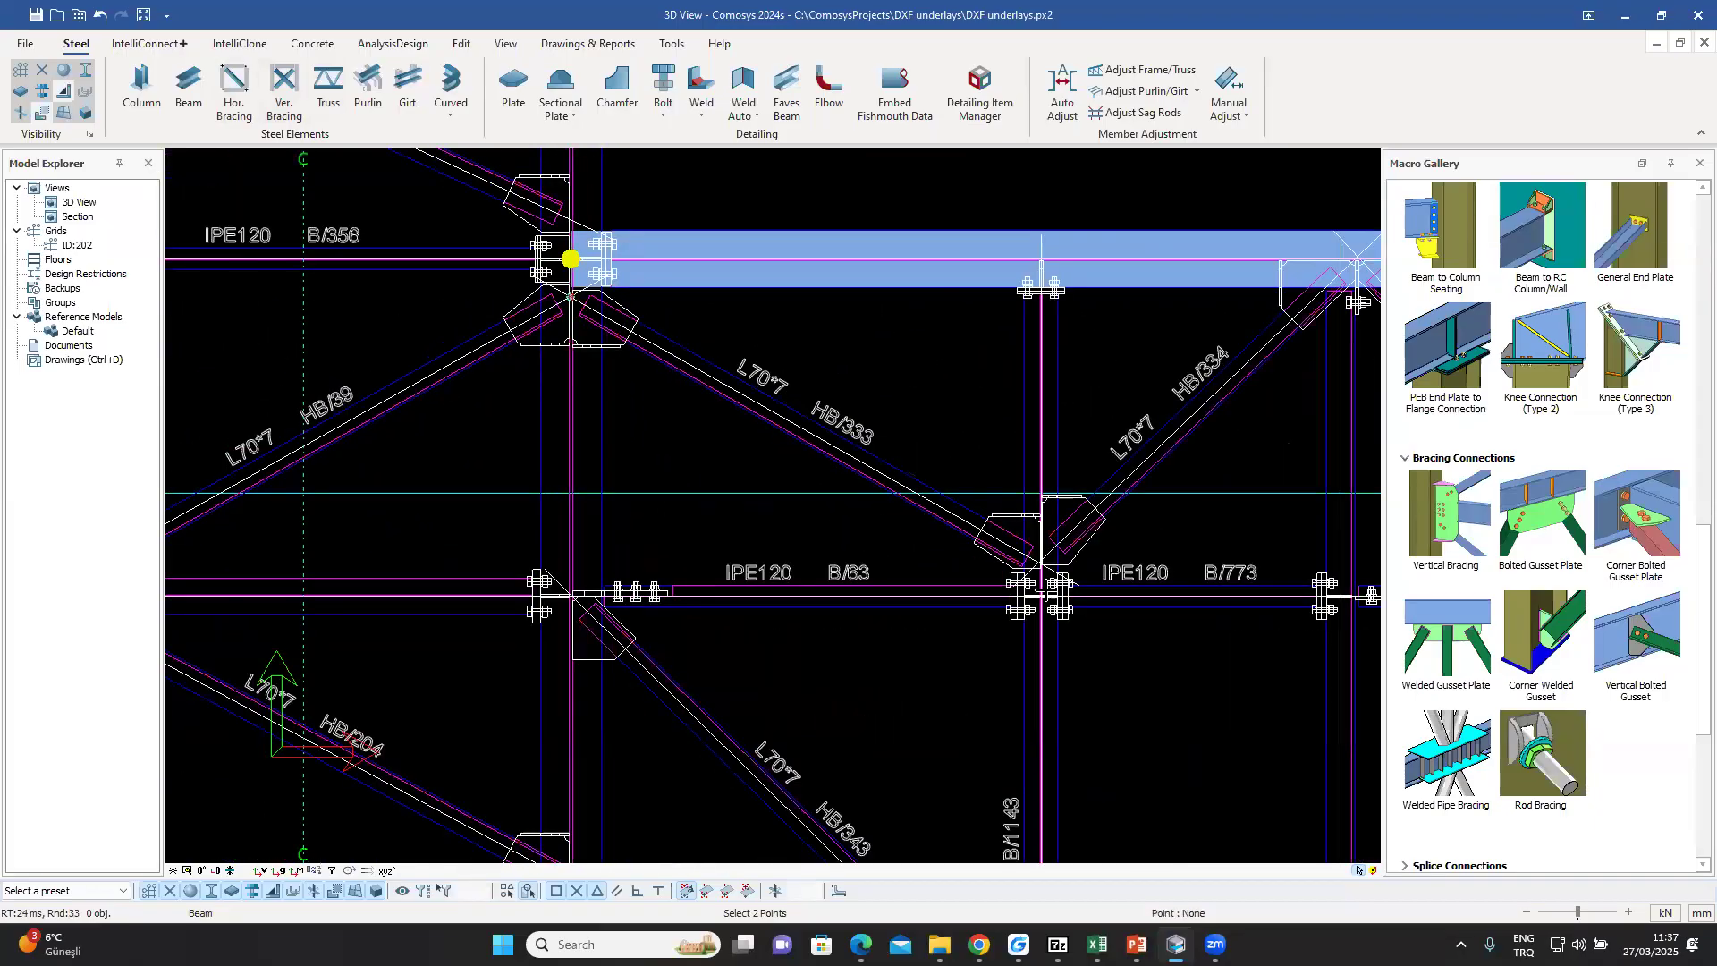
{"action": "scroll", "coordinate": [1046, 584], "scroll_direction": "up", "scroll_amount": 6}
{"action": "scroll", "coordinate": [1051, 583], "scroll_direction": "up", "scroll_amount": 4}
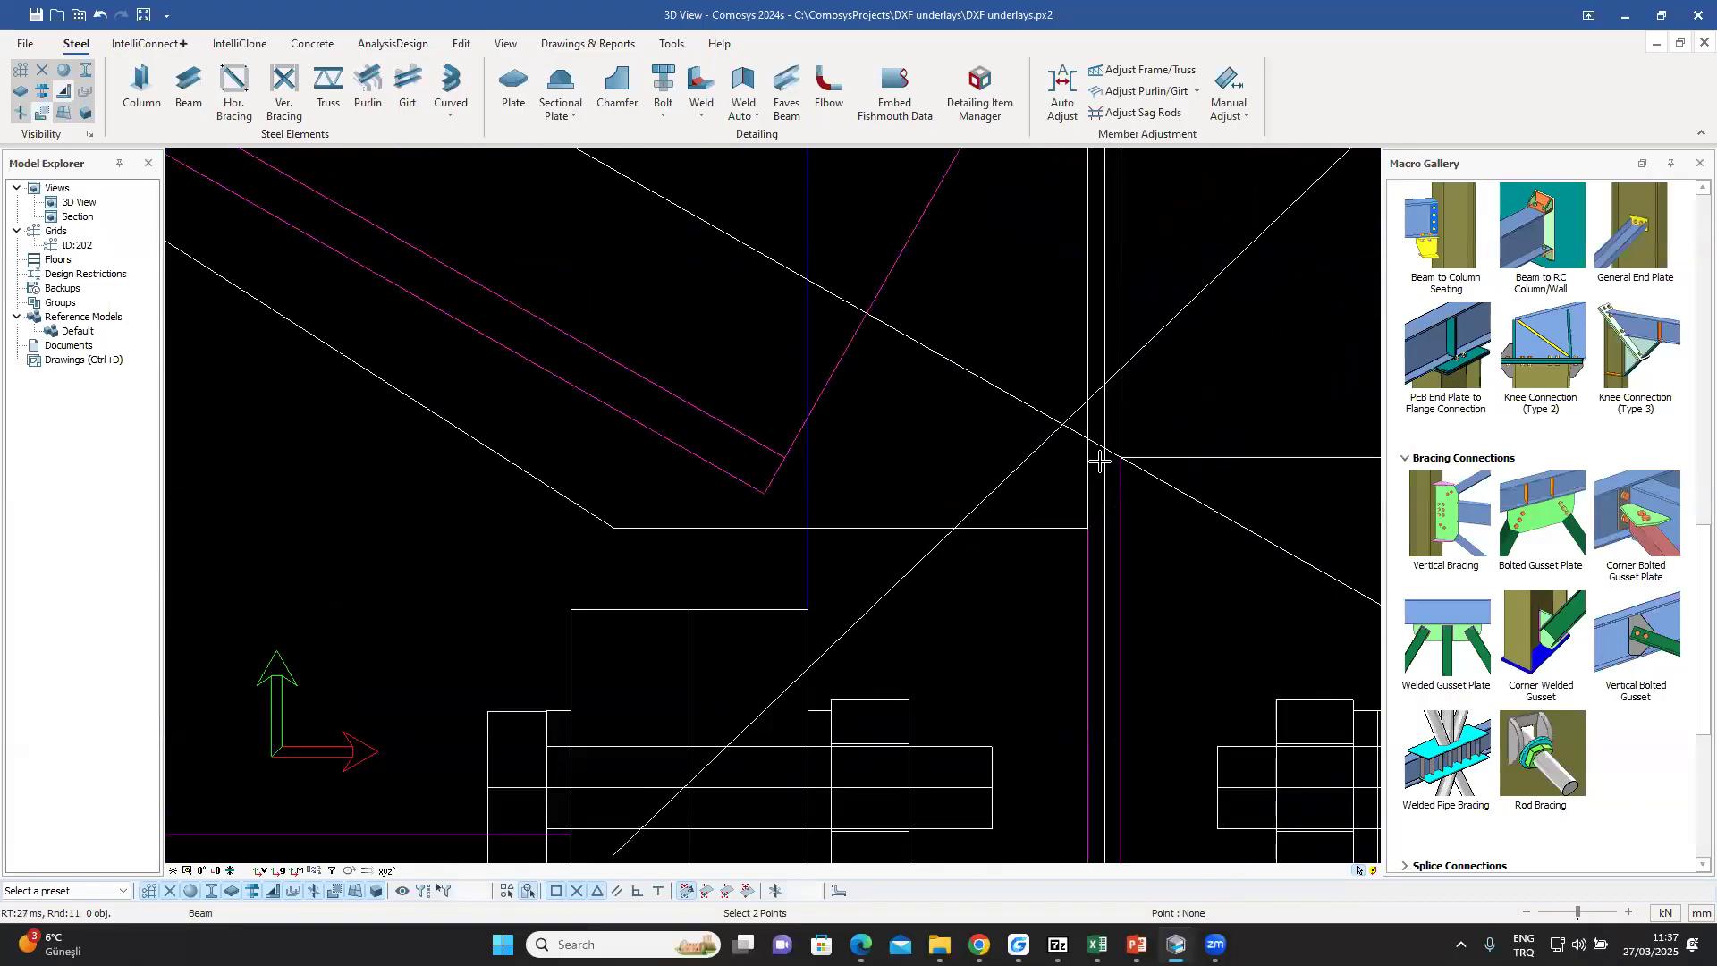
{"action": "left_click", "coordinate": [1104, 447]}
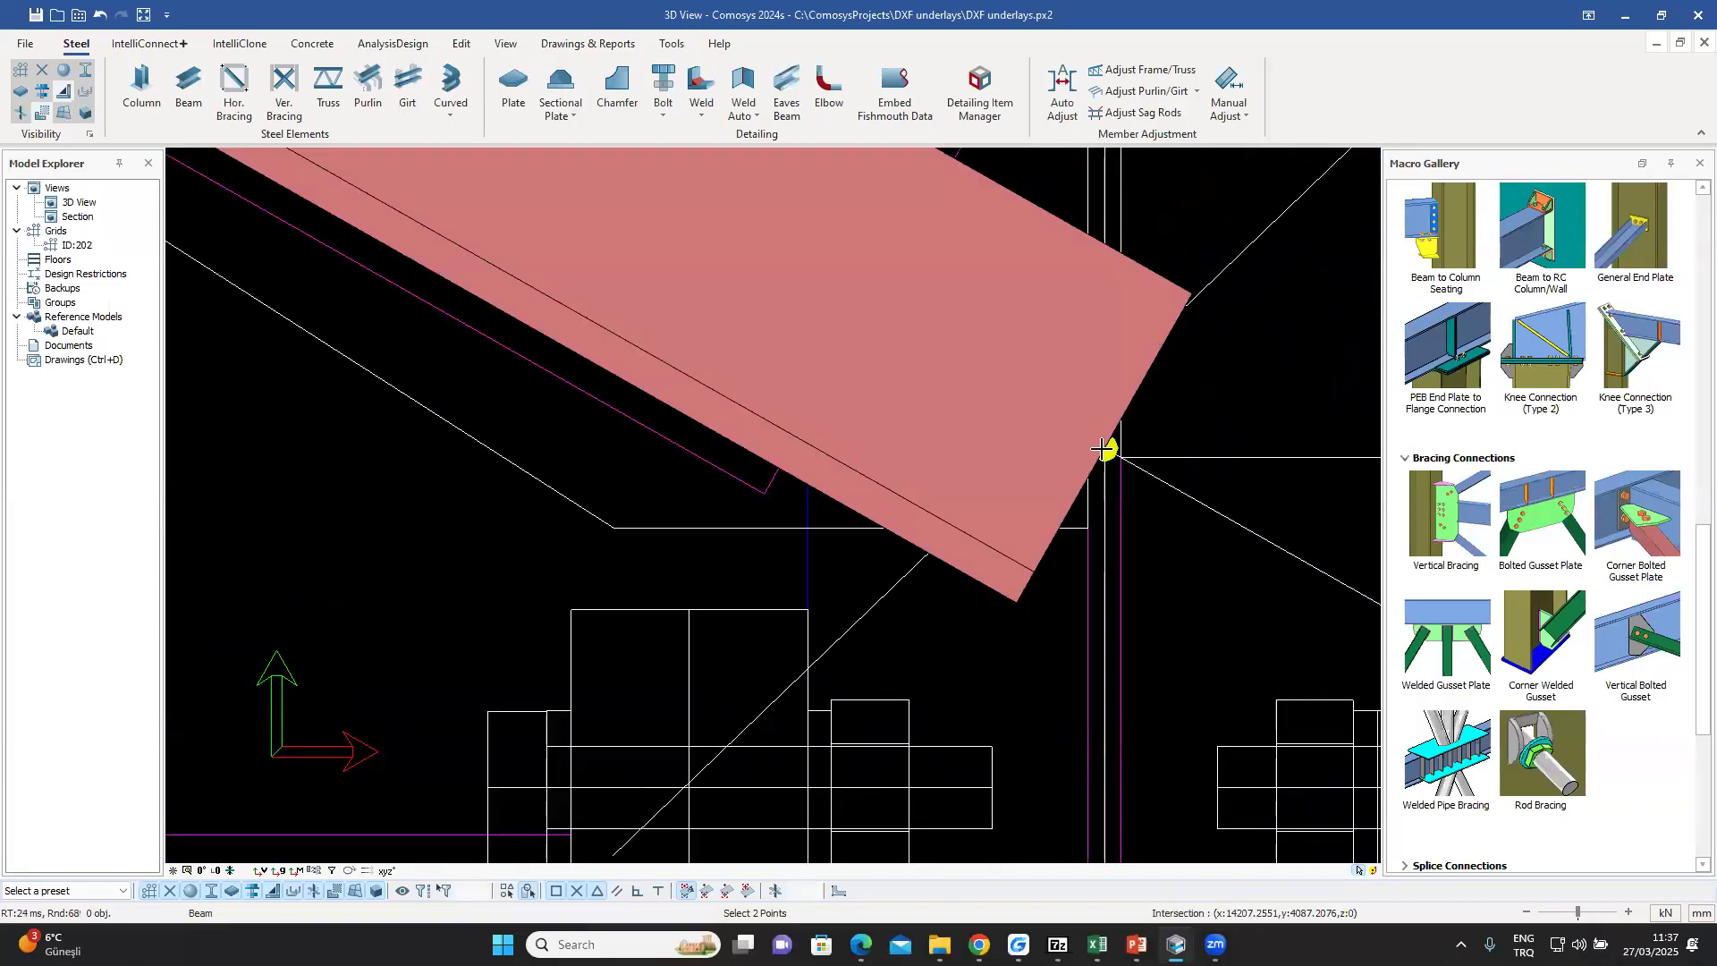
{"action": "right_click", "coordinate": [953, 374]}
{"action": "left_click", "coordinate": [972, 384]}
{"action": "scroll", "coordinate": [961, 524], "scroll_direction": "down", "scroll_amount": 4}
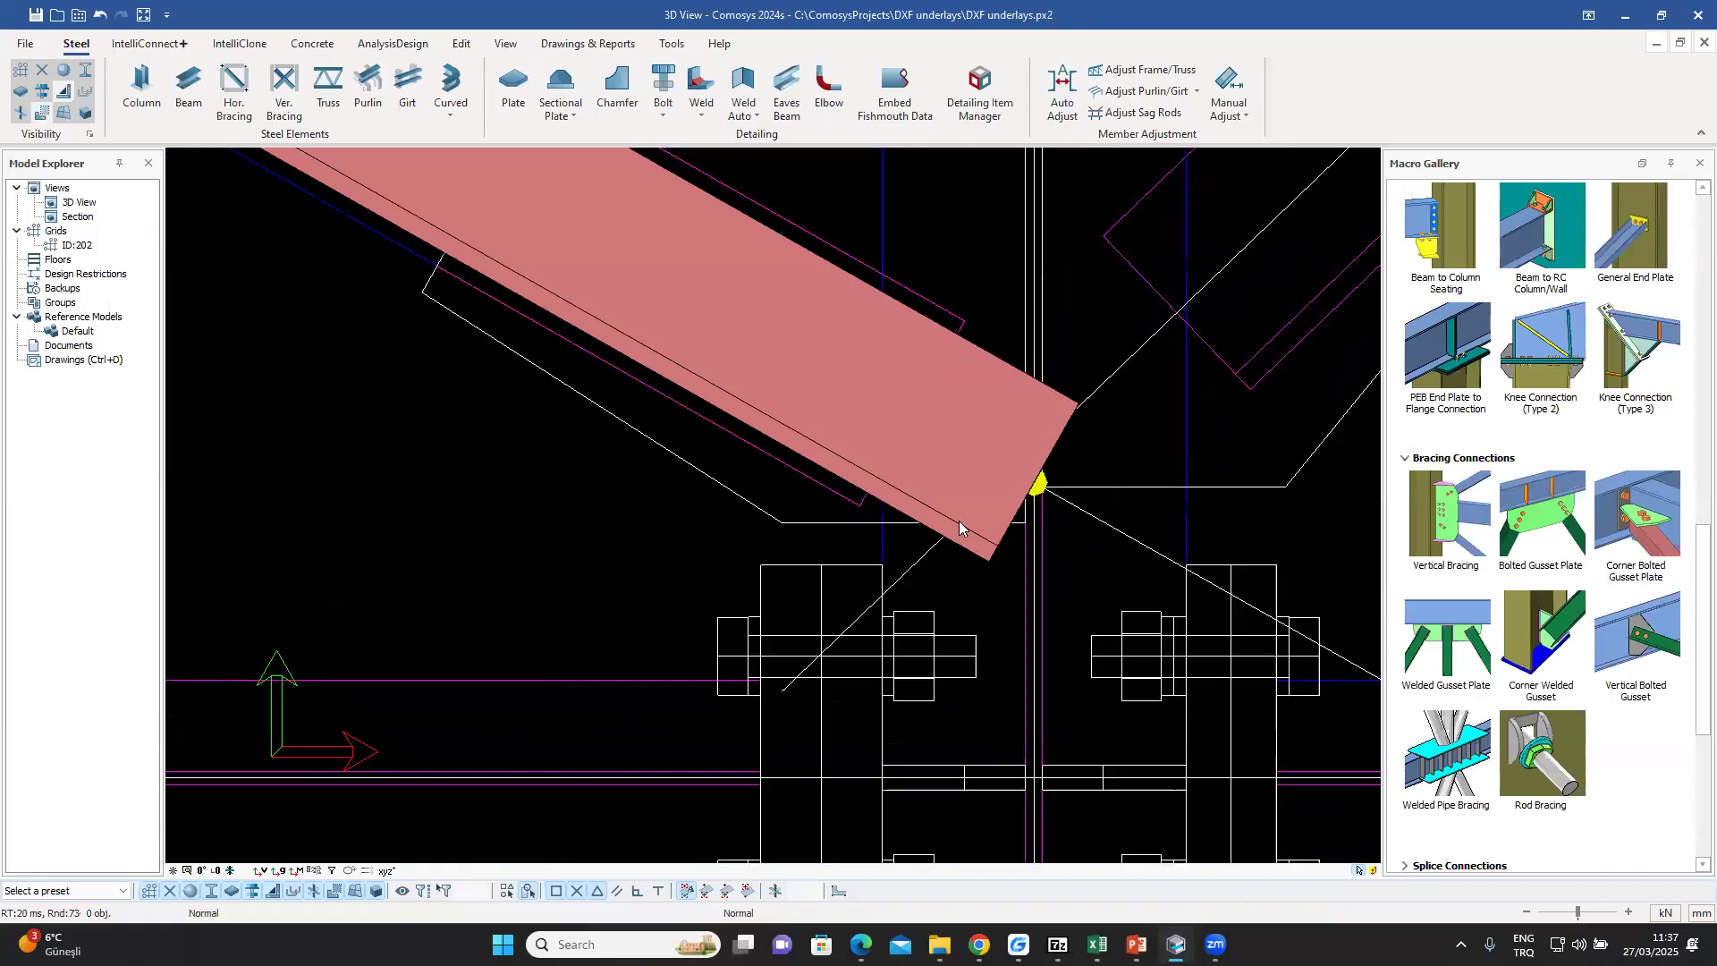
- Set the HB/333 brace's profile to L70*7
{"action": "middle_click_drag", "start_coordinate": [658, 396], "coordinate": [1140, 729]}
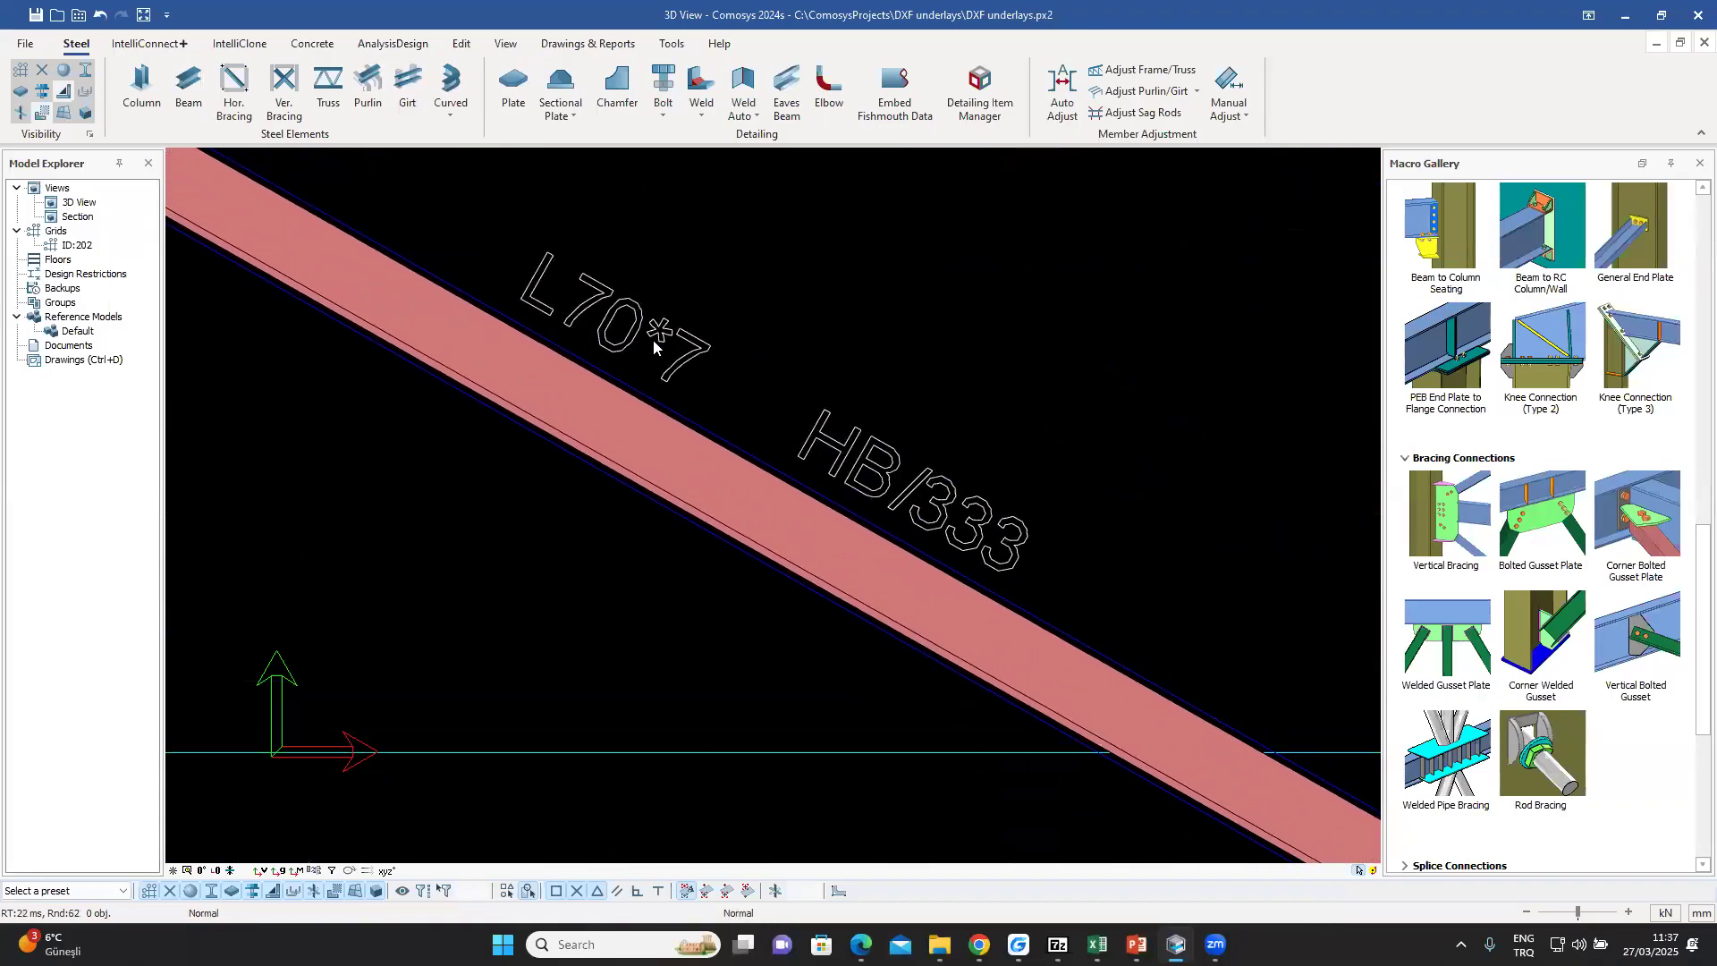
{"action": "double_click", "coordinate": [640, 422]}
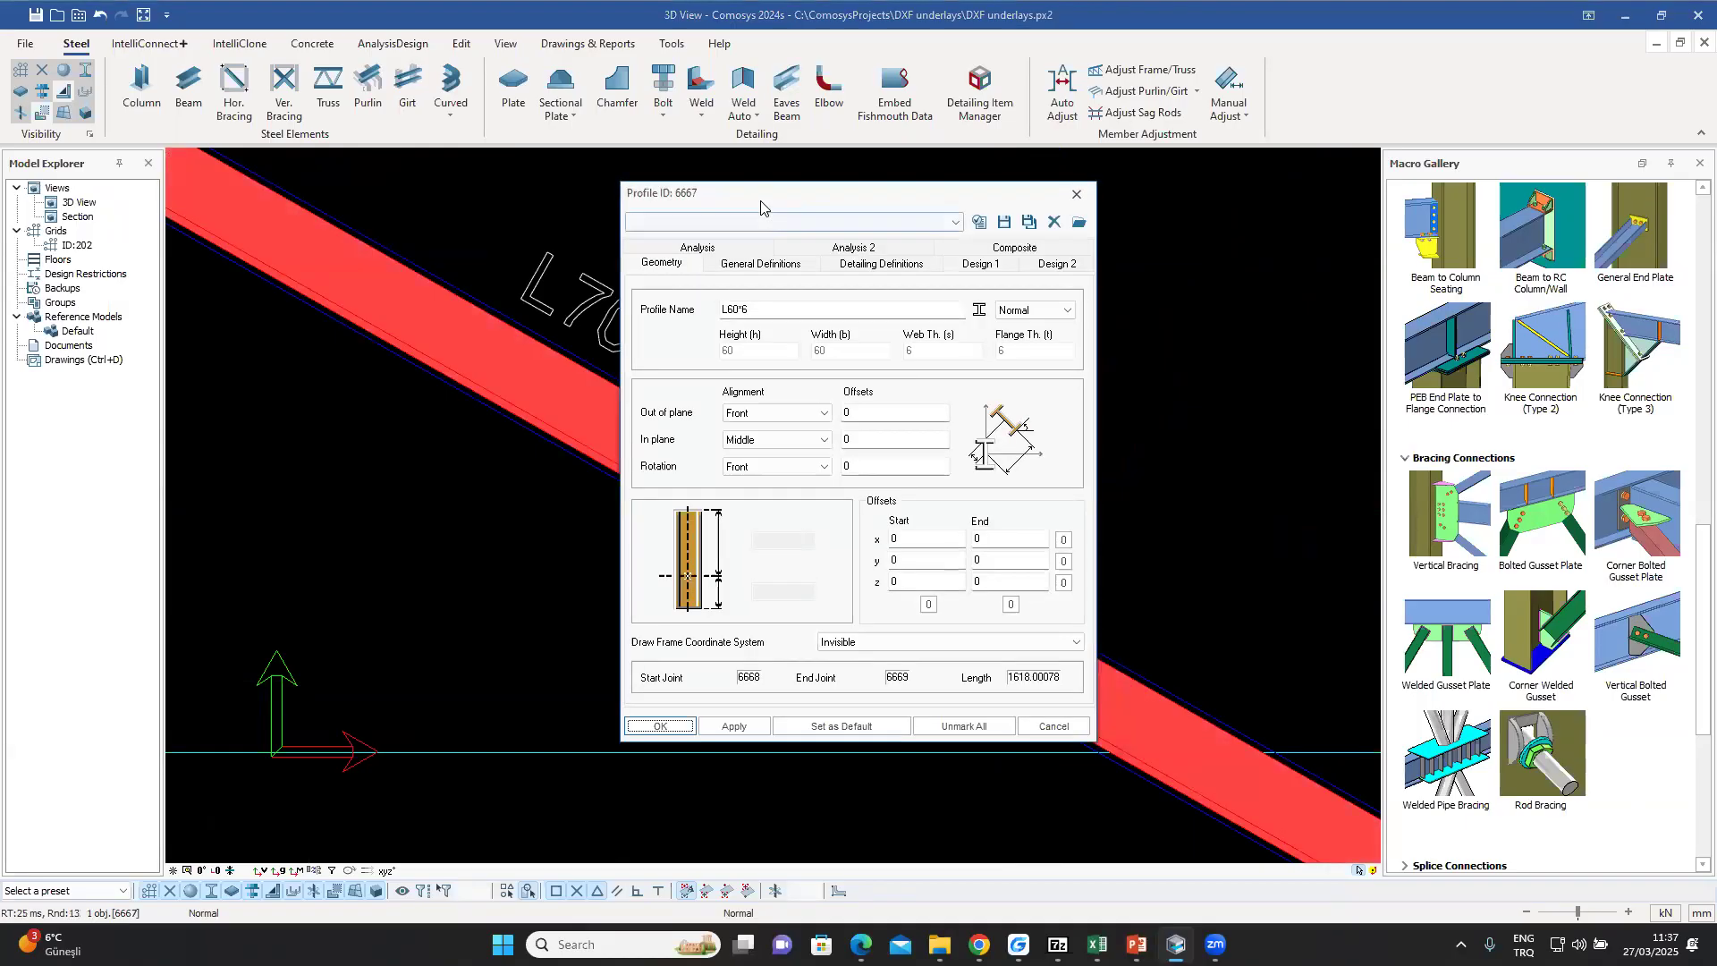
{"action": "left_click_drag", "start_coordinate": [765, 204], "coordinate": [1221, 164]}
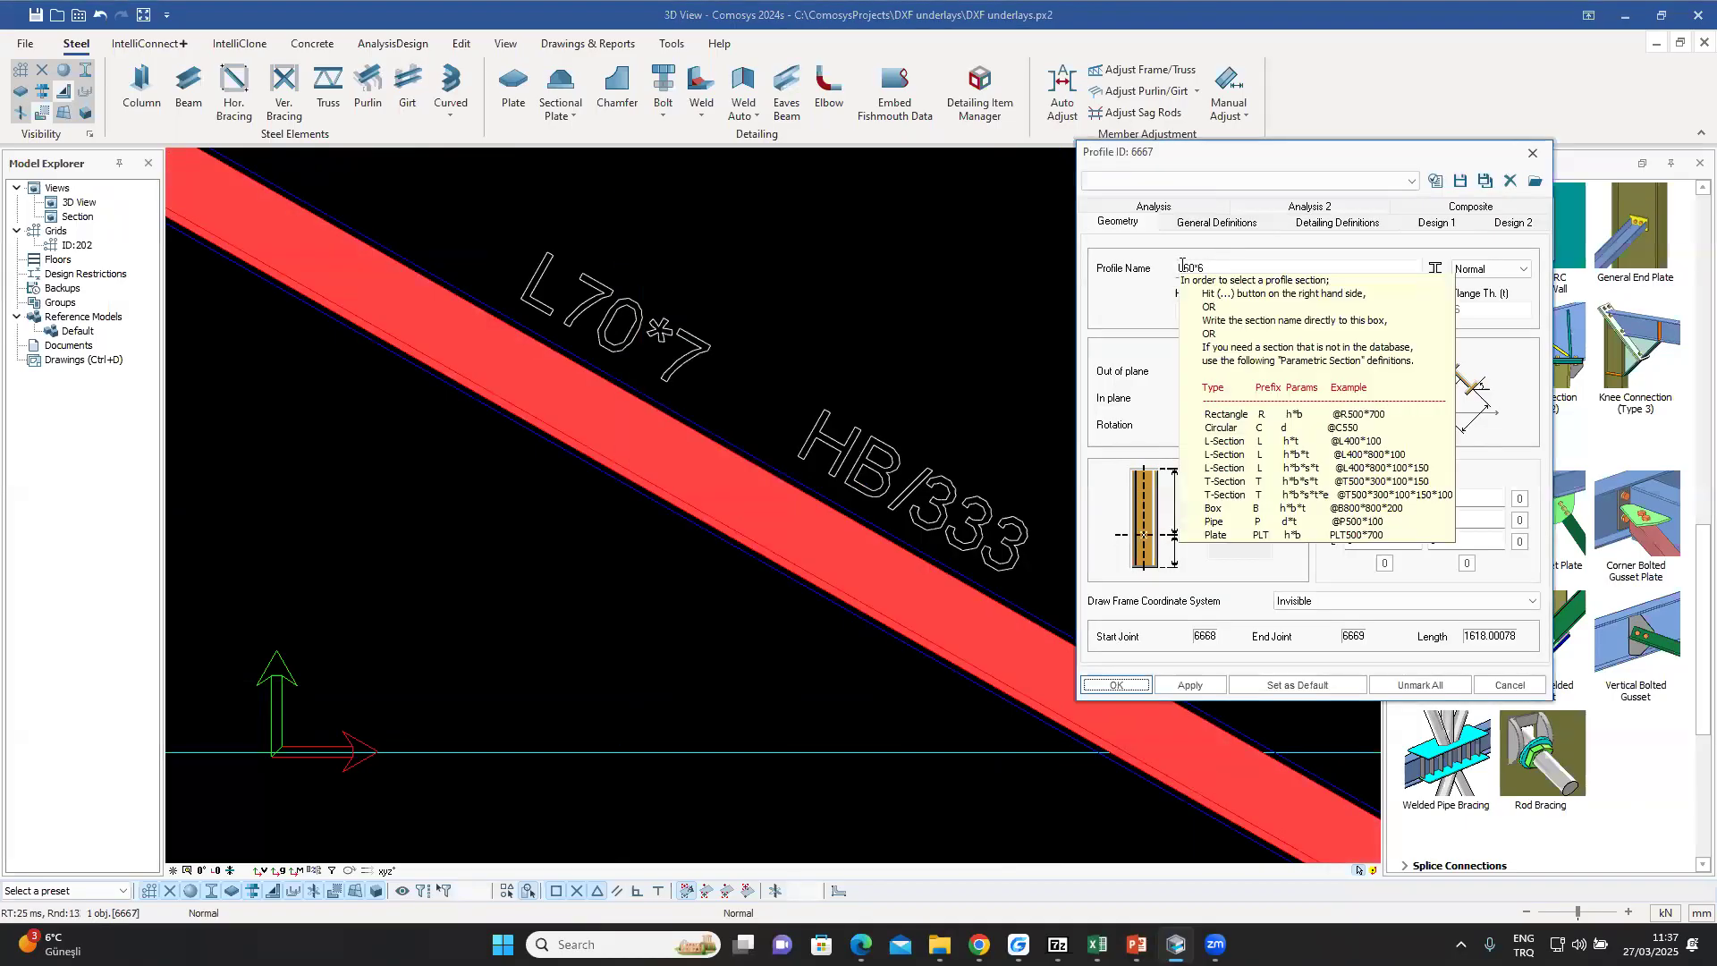
{"action": "double_click", "coordinate": [1180, 266]}
{"action": "type", "text": "L7"}
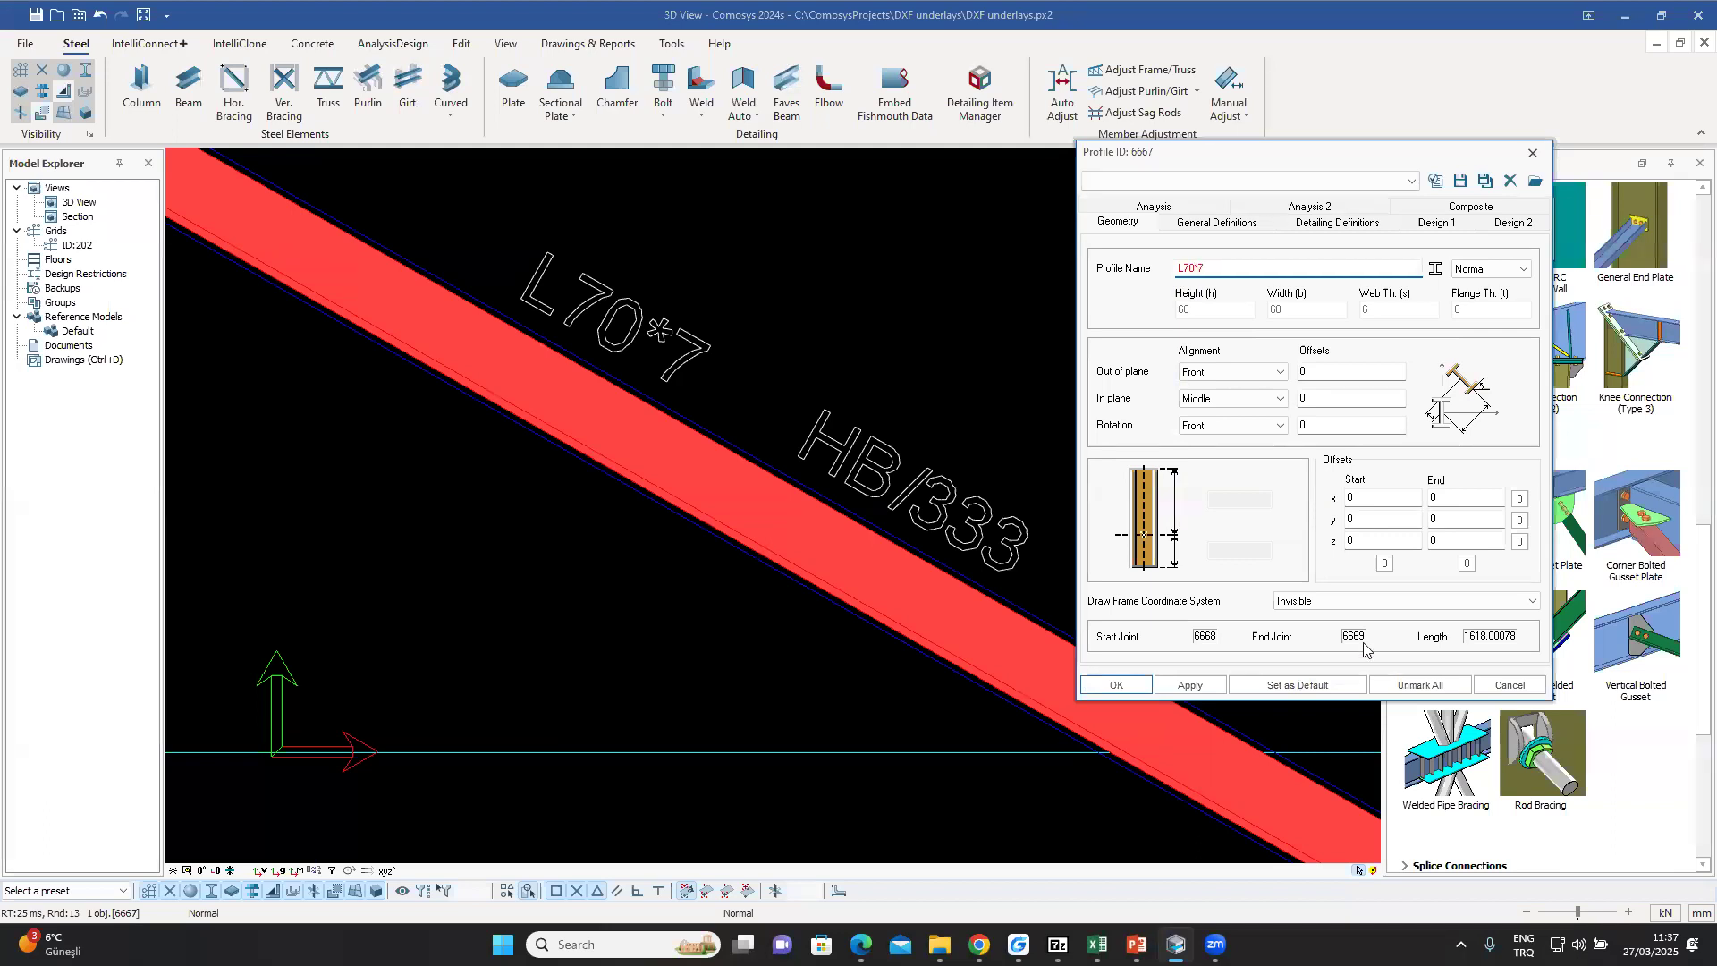
{"action": "left_click", "coordinate": [1109, 685]}
- Start a steel beam on the IPE120 B/63 line, placing its first point at the web centreline intersection near grid C
{"action": "scroll", "coordinate": [943, 430], "scroll_direction": "down", "scroll_amount": 3}
{"action": "scroll", "coordinate": [881, 393], "scroll_direction": "down", "scroll_amount": 3}
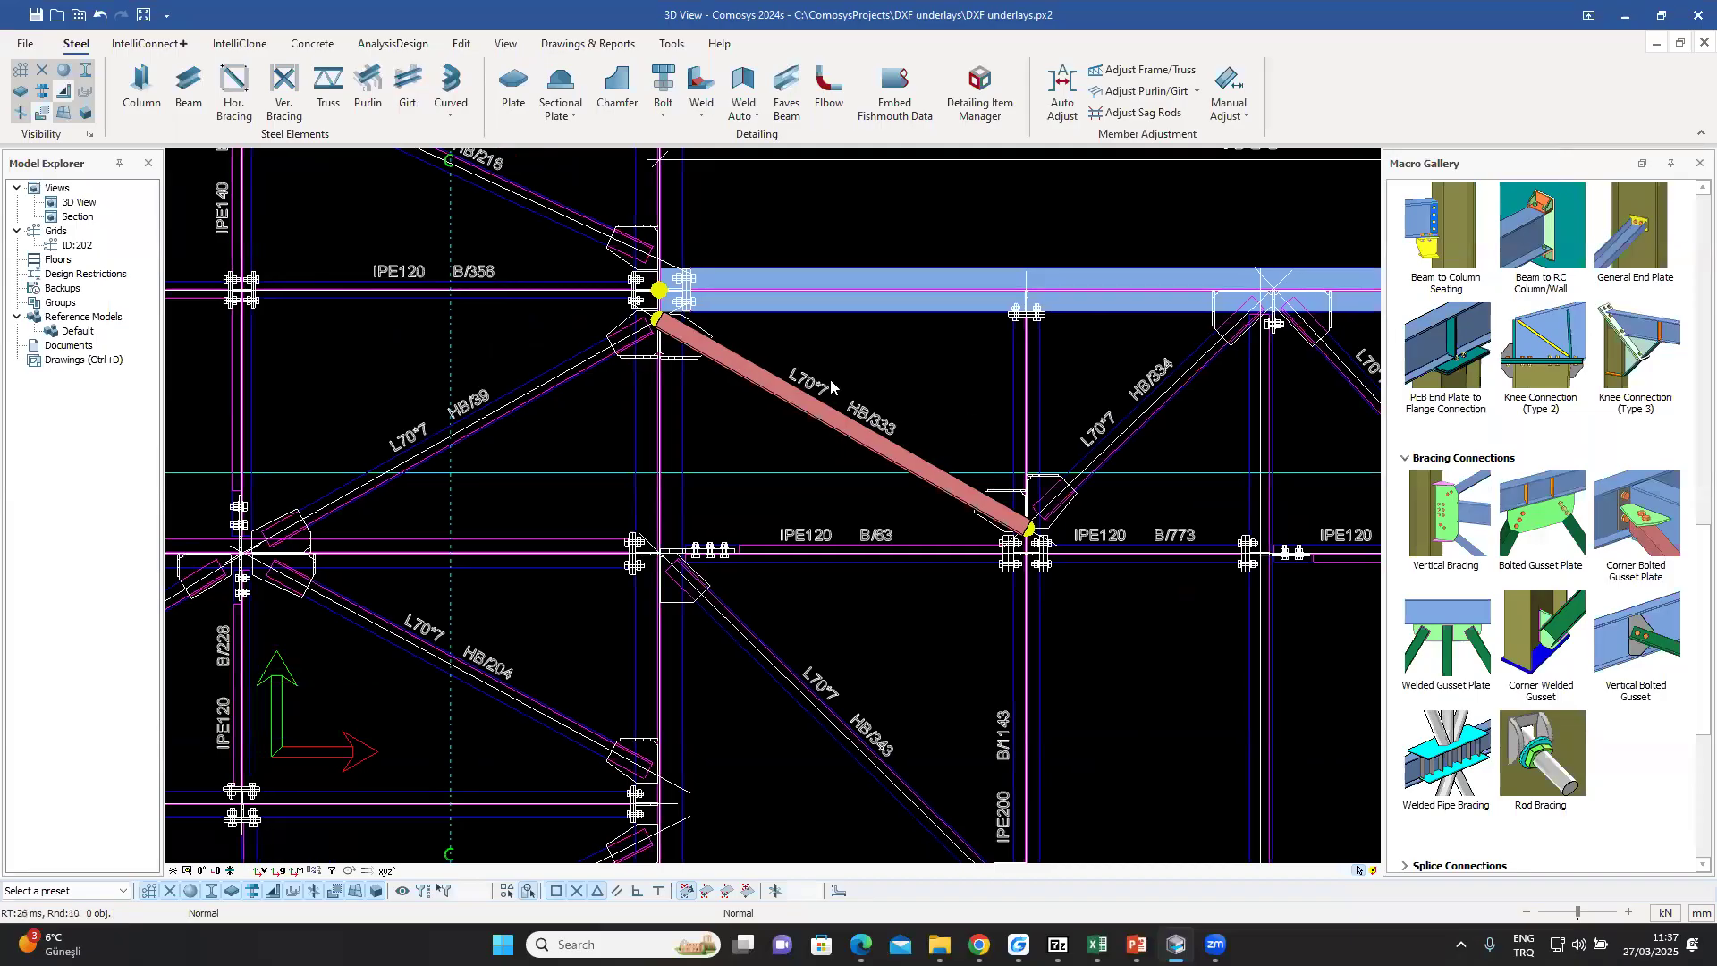
{"action": "middle_click_drag", "start_coordinate": [977, 484], "coordinate": [931, 385]}
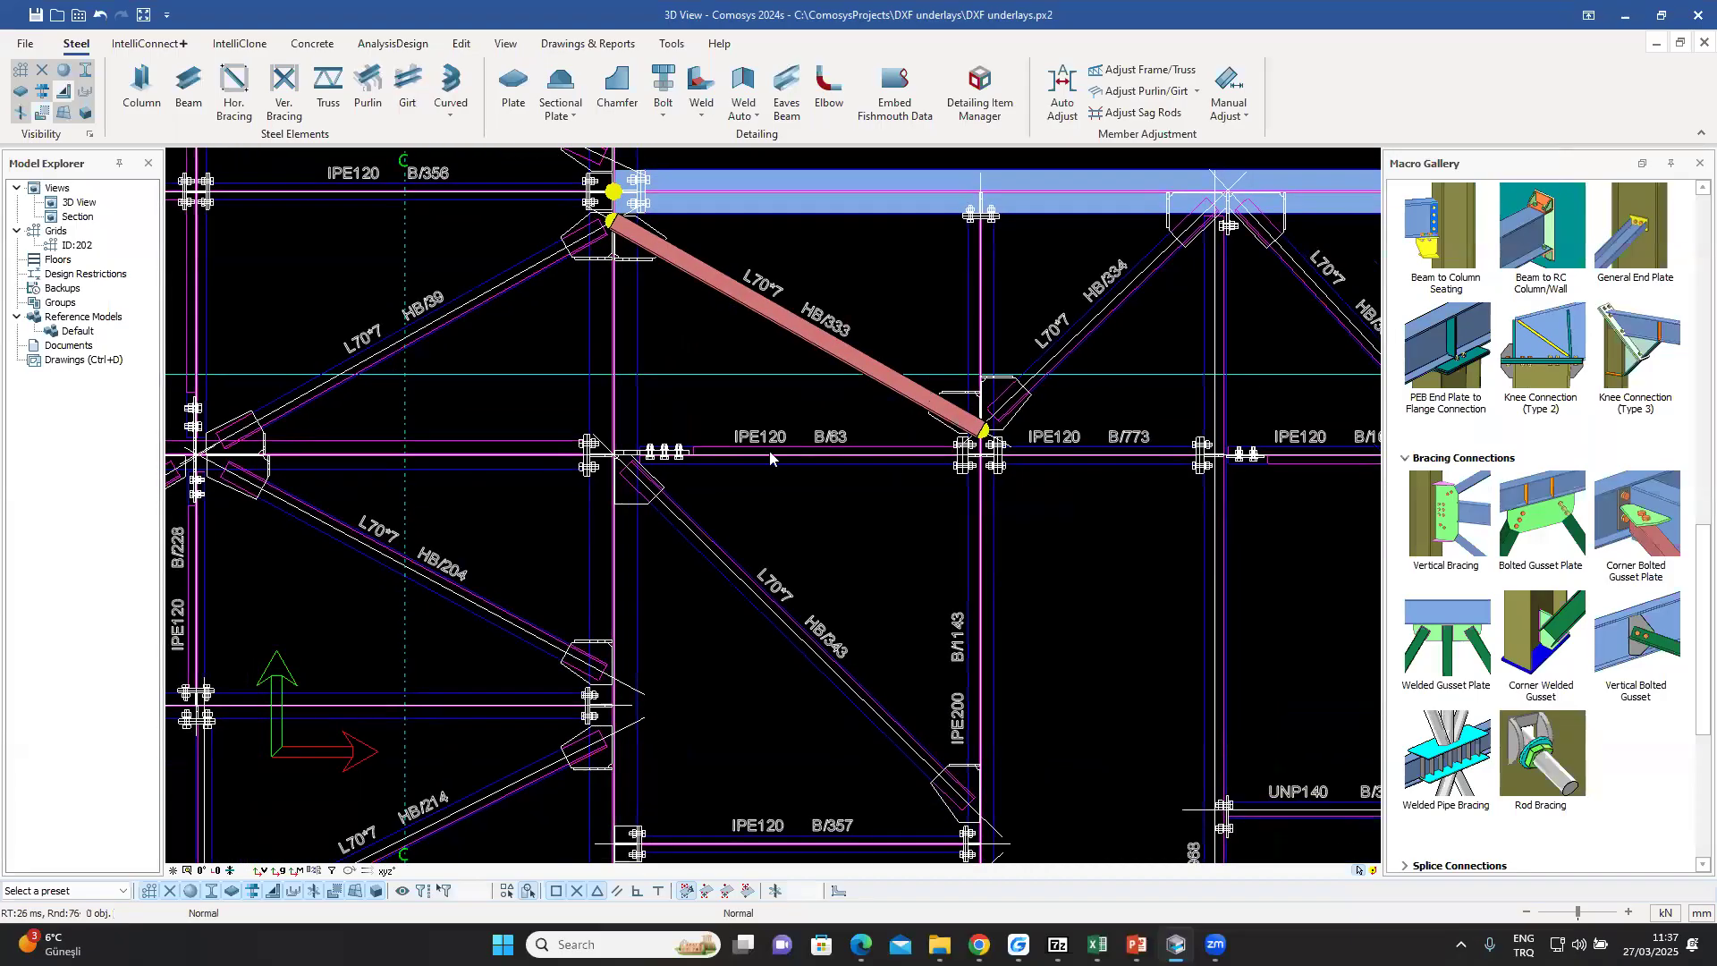
{"action": "middle_click_drag", "start_coordinate": [893, 469], "coordinate": [870, 464]}
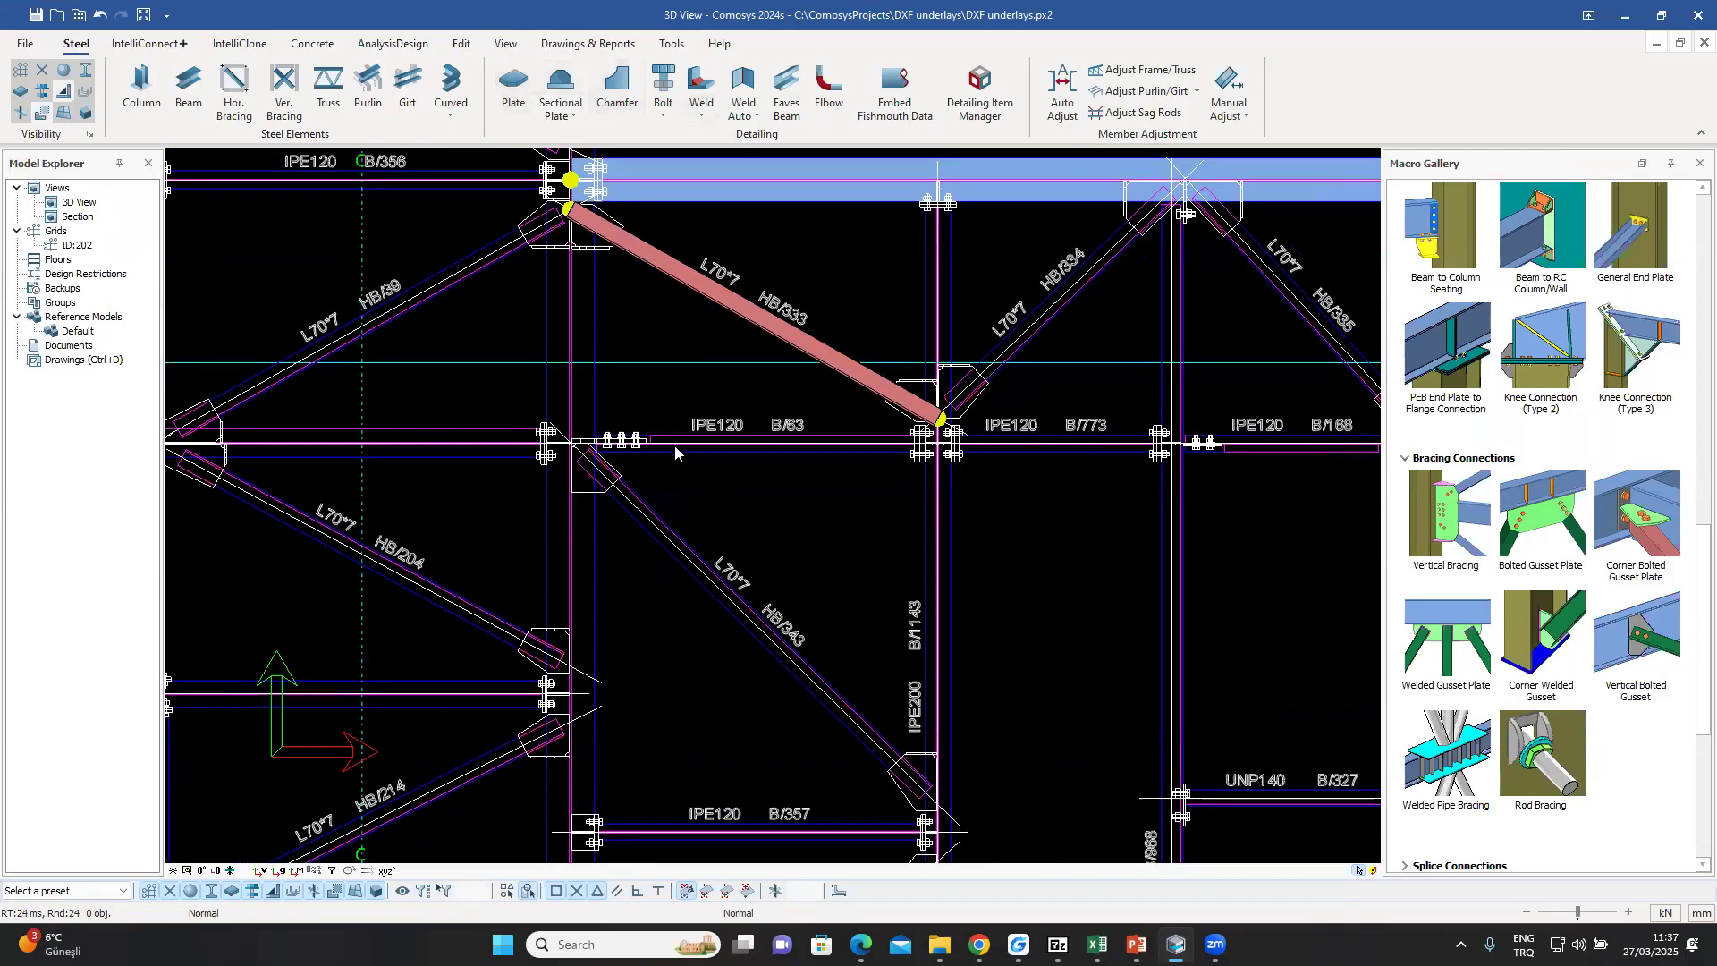
{"action": "left_click", "coordinate": [188, 90]}
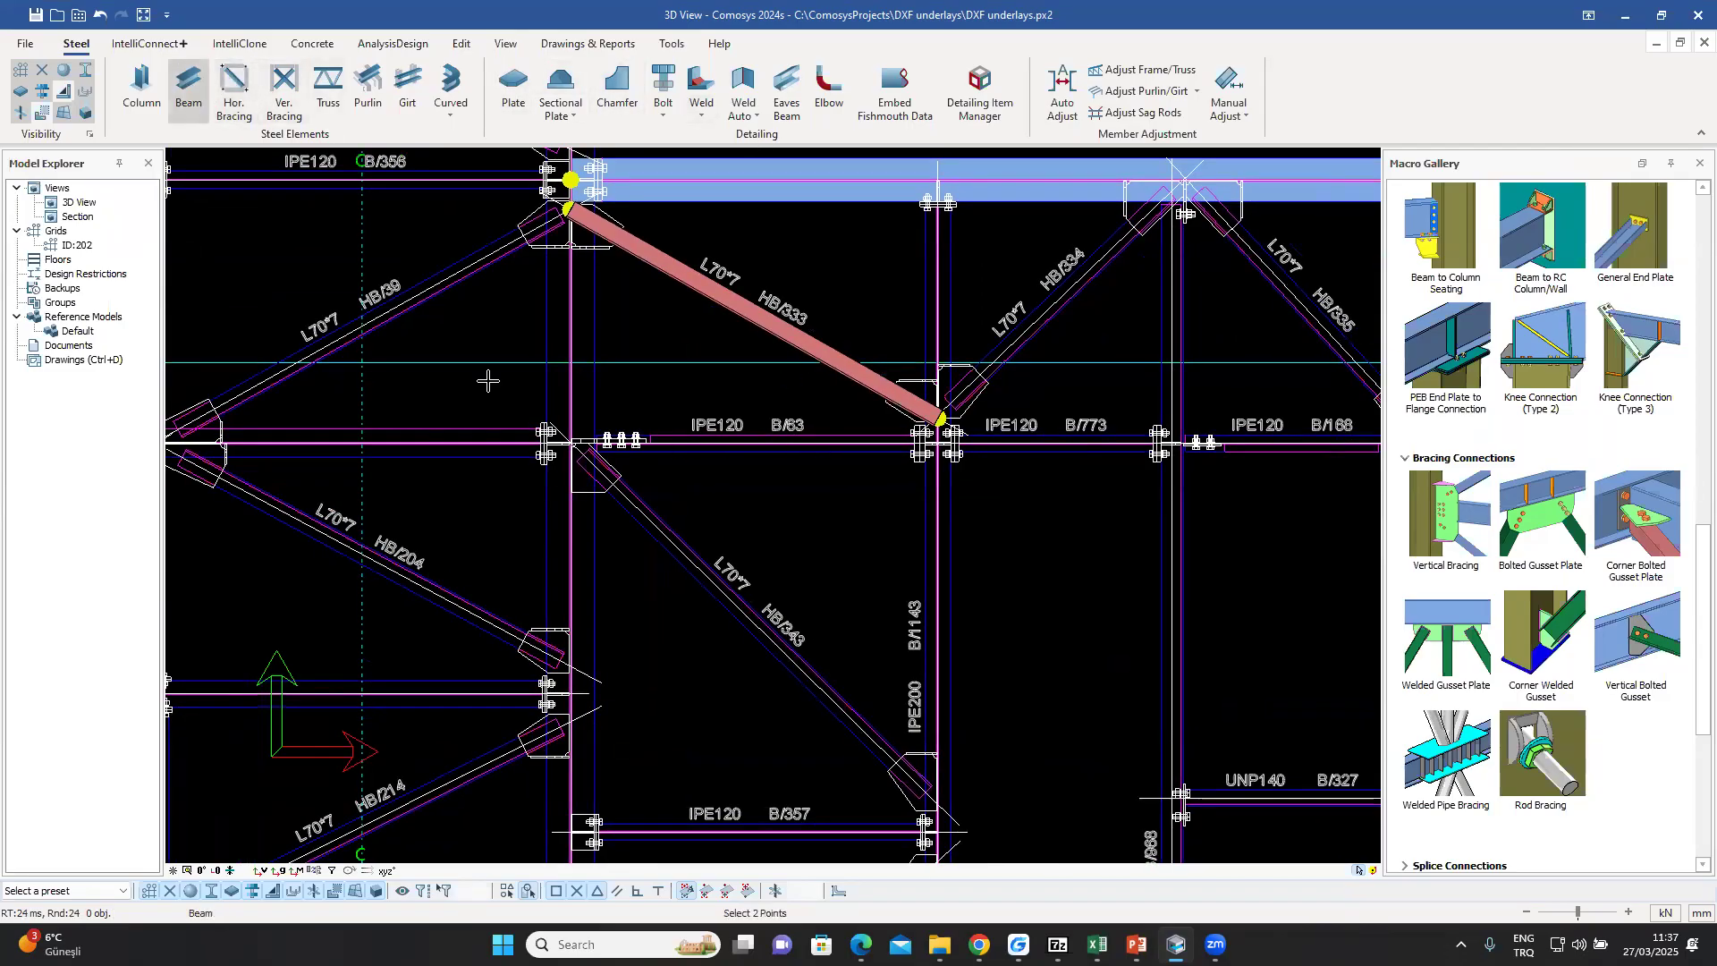
{"action": "scroll", "coordinate": [636, 458], "scroll_direction": "up", "scroll_amount": 4}
{"action": "scroll", "coordinate": [338, 394], "scroll_direction": "up", "scroll_amount": 5}
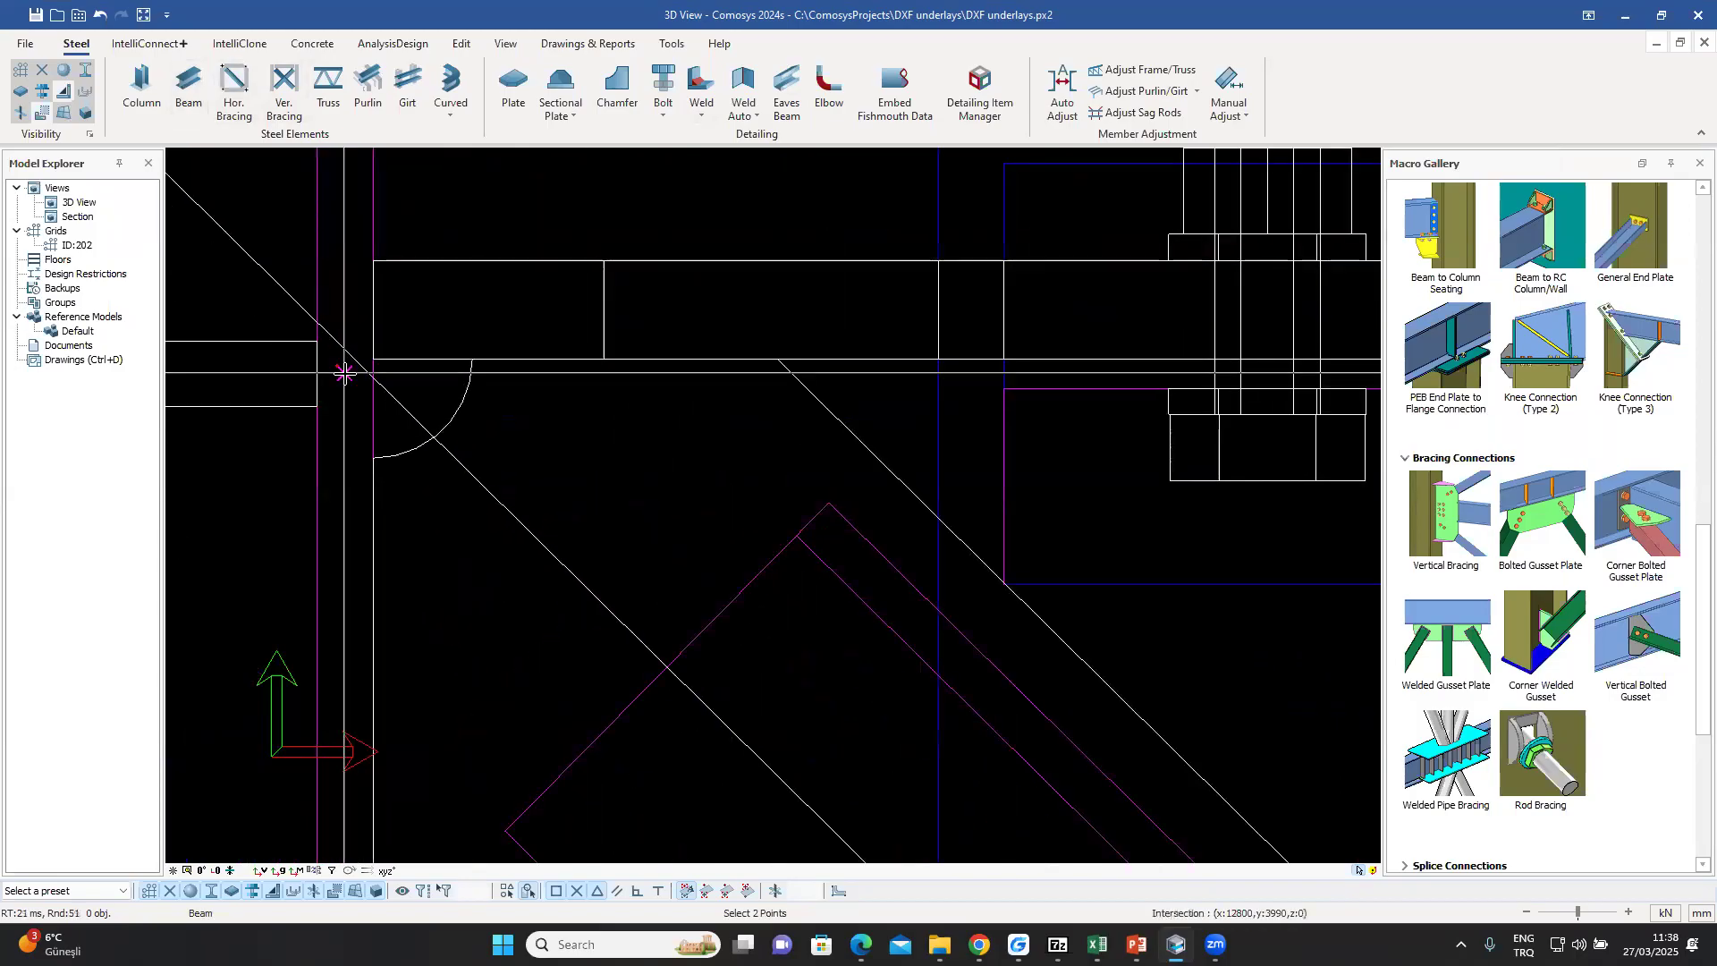
{"action": "scroll", "coordinate": [358, 404], "scroll_direction": "down", "scroll_amount": 5}
{"action": "scroll", "coordinate": [368, 408], "scroll_direction": "down", "scroll_amount": 5}
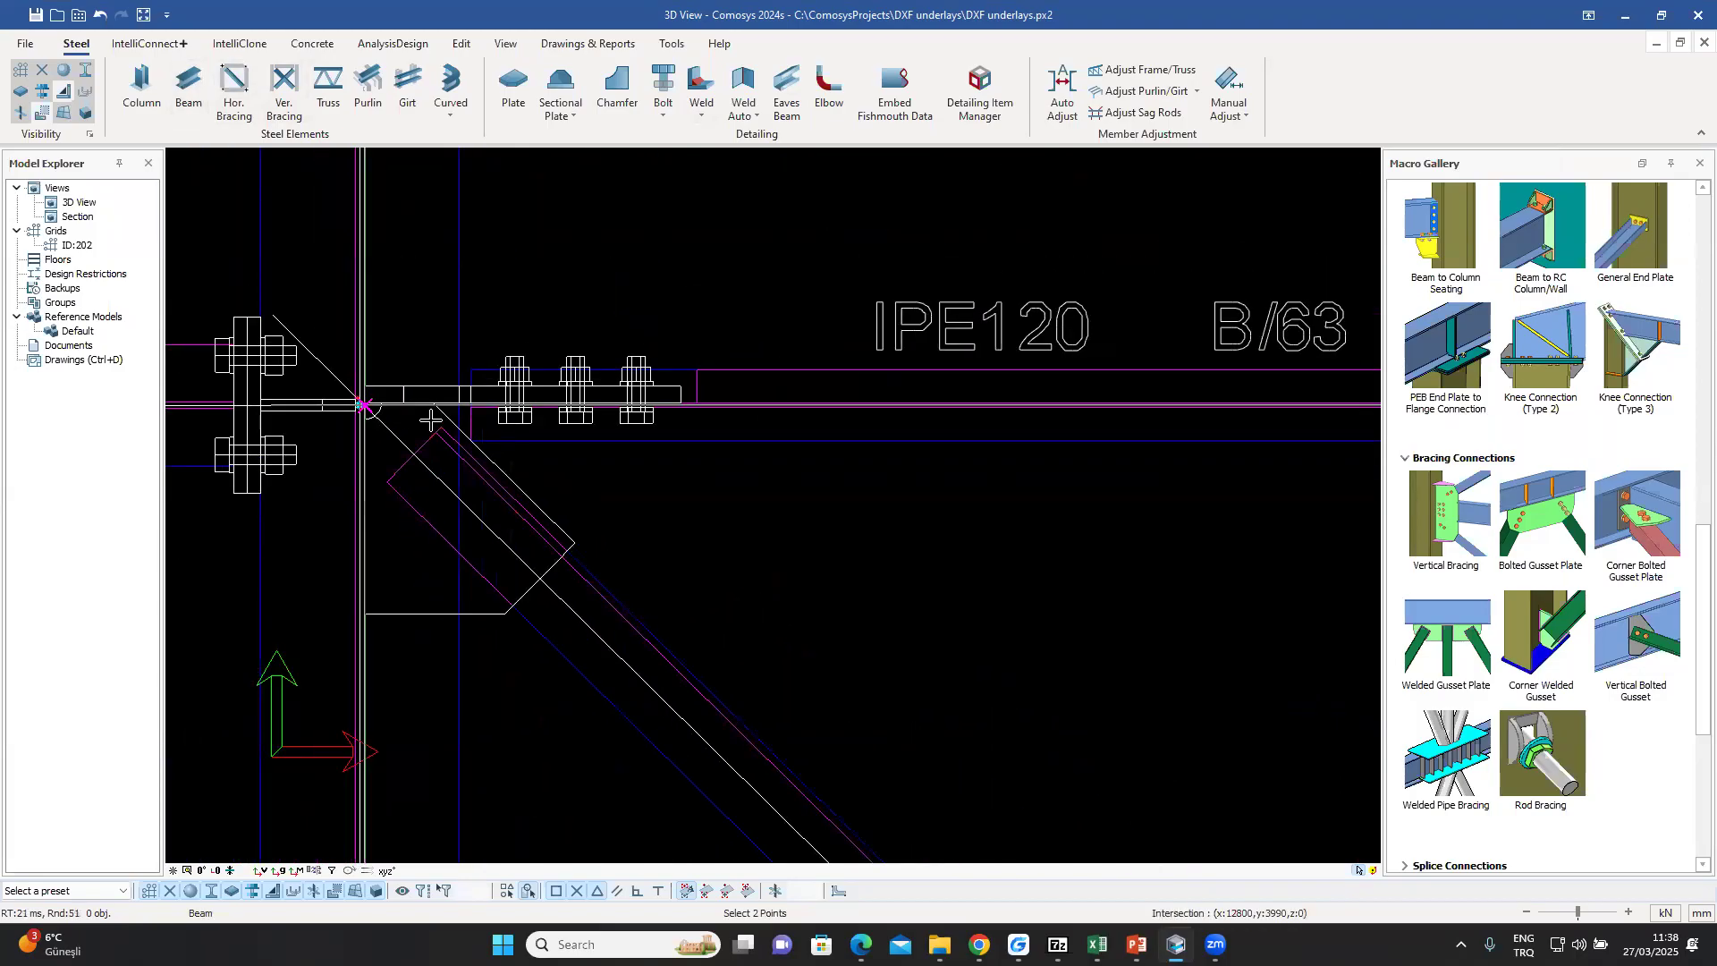
- End the B/63 beam at the web centreline intersection with the IPE200 B/1143 member and exit the Beam command
{"action": "scroll", "coordinate": [994, 416], "scroll_direction": "up", "scroll_amount": 8}
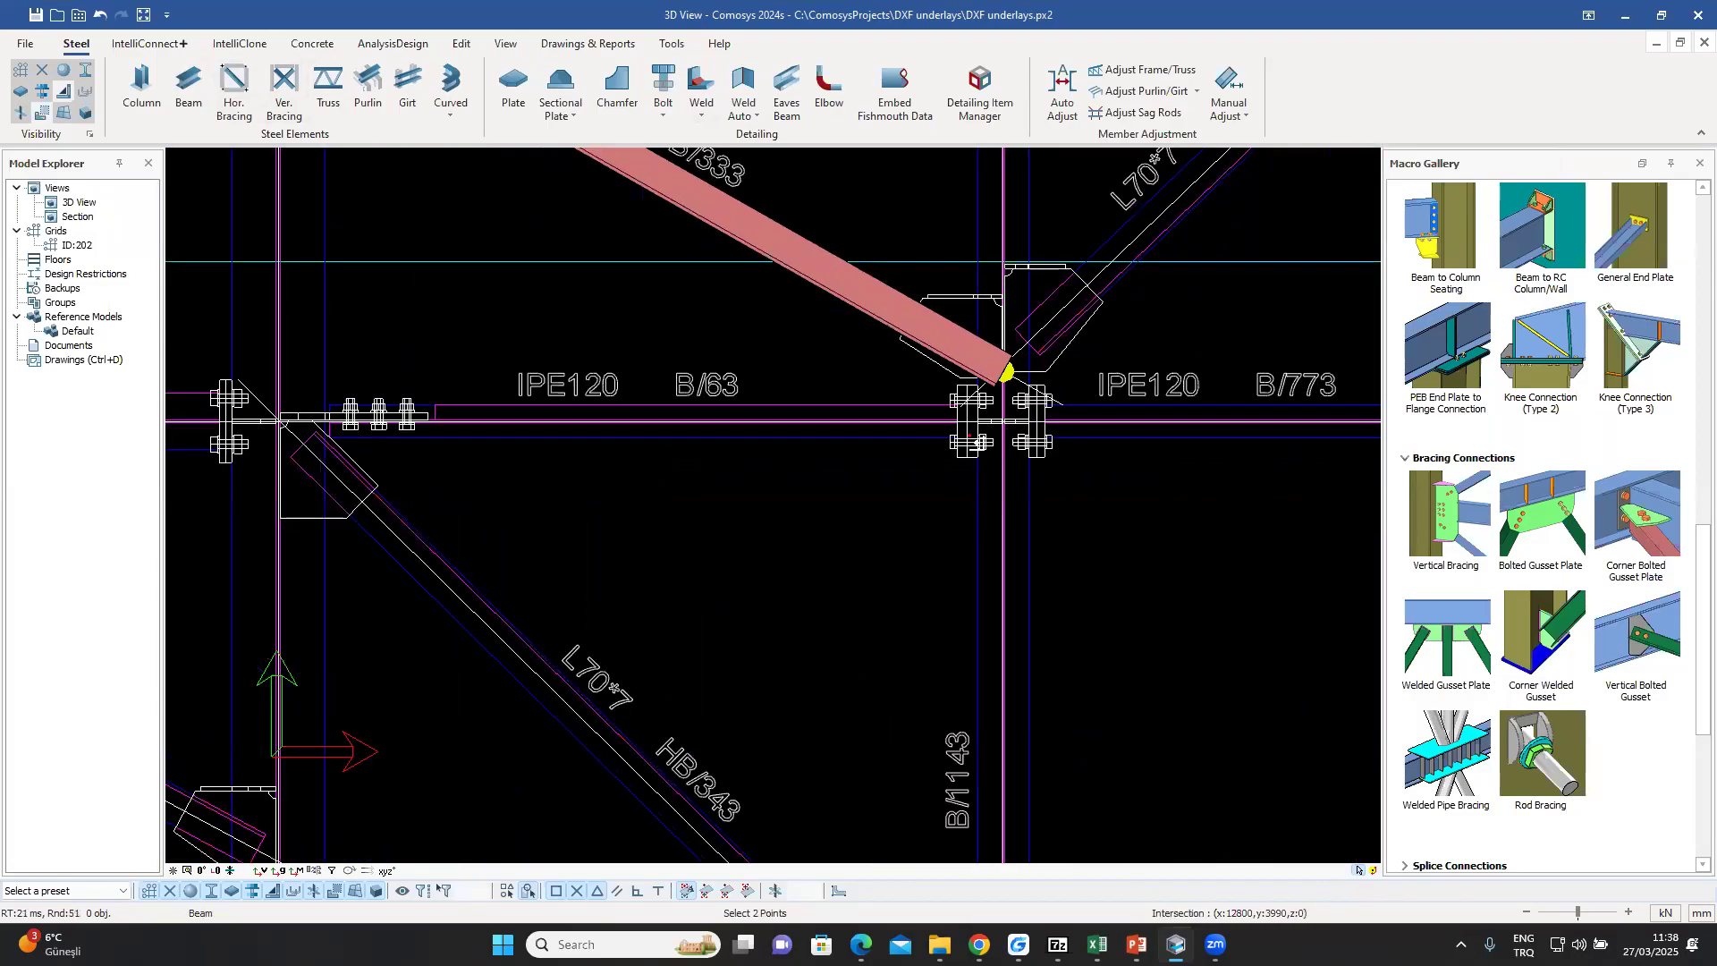
{"action": "scroll", "coordinate": [995, 417], "scroll_direction": "up", "scroll_amount": 2}
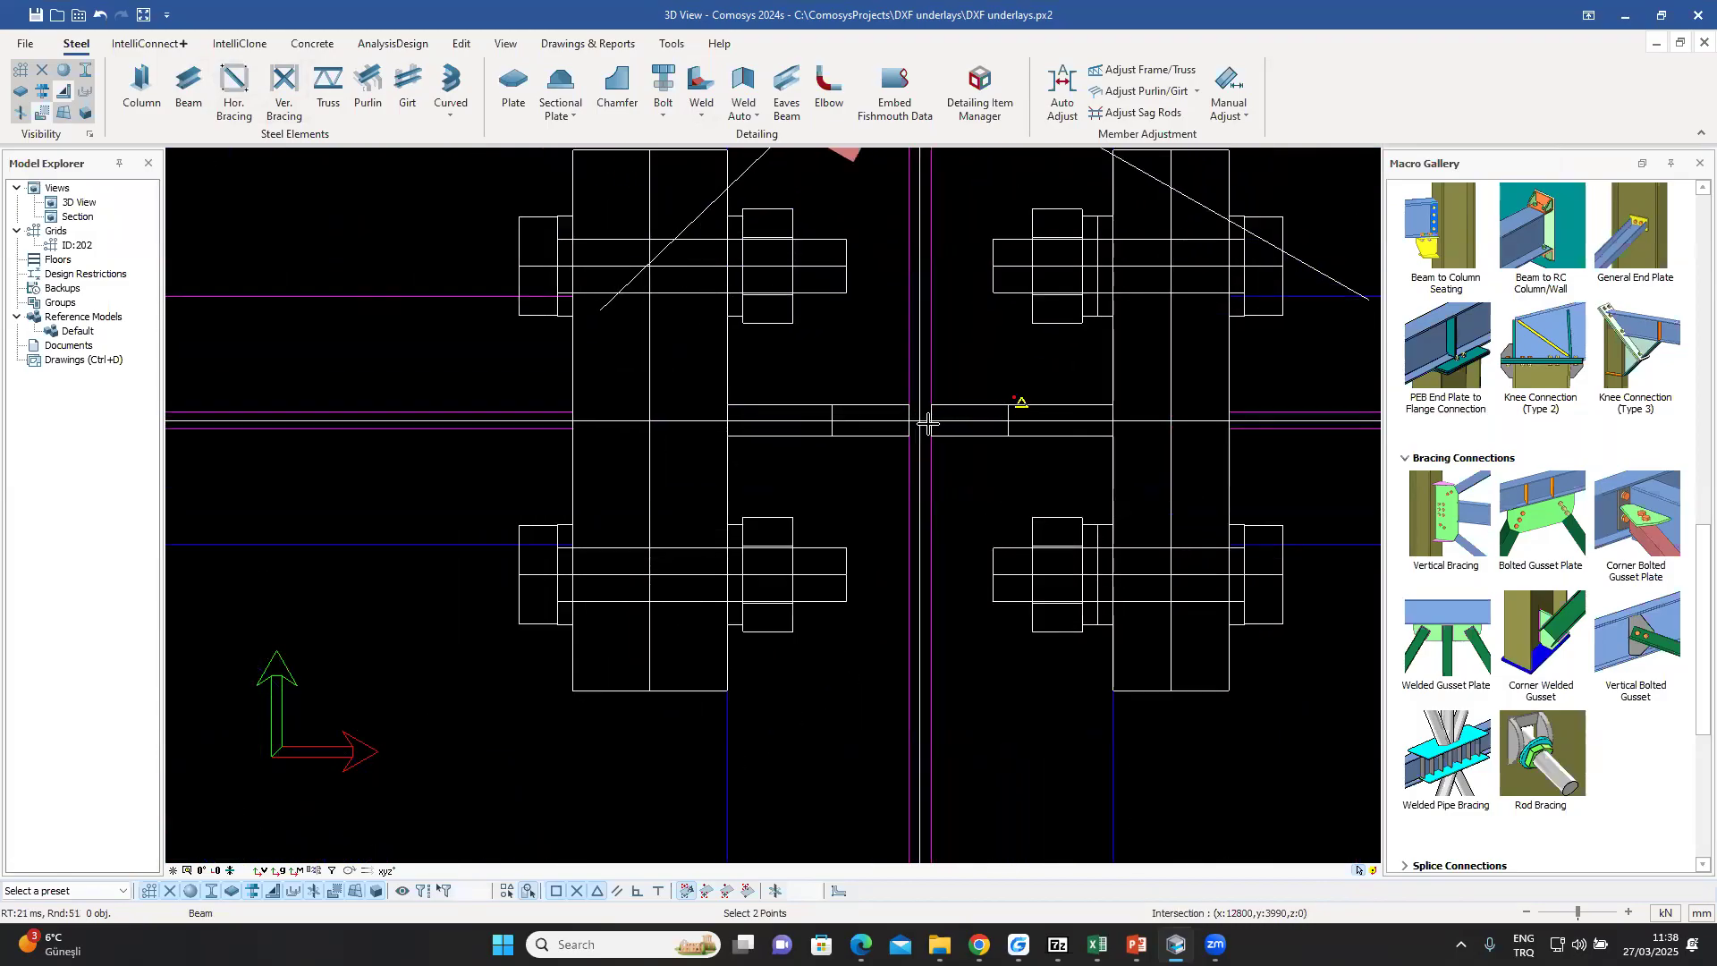
{"action": "left_click", "coordinate": [921, 421]}
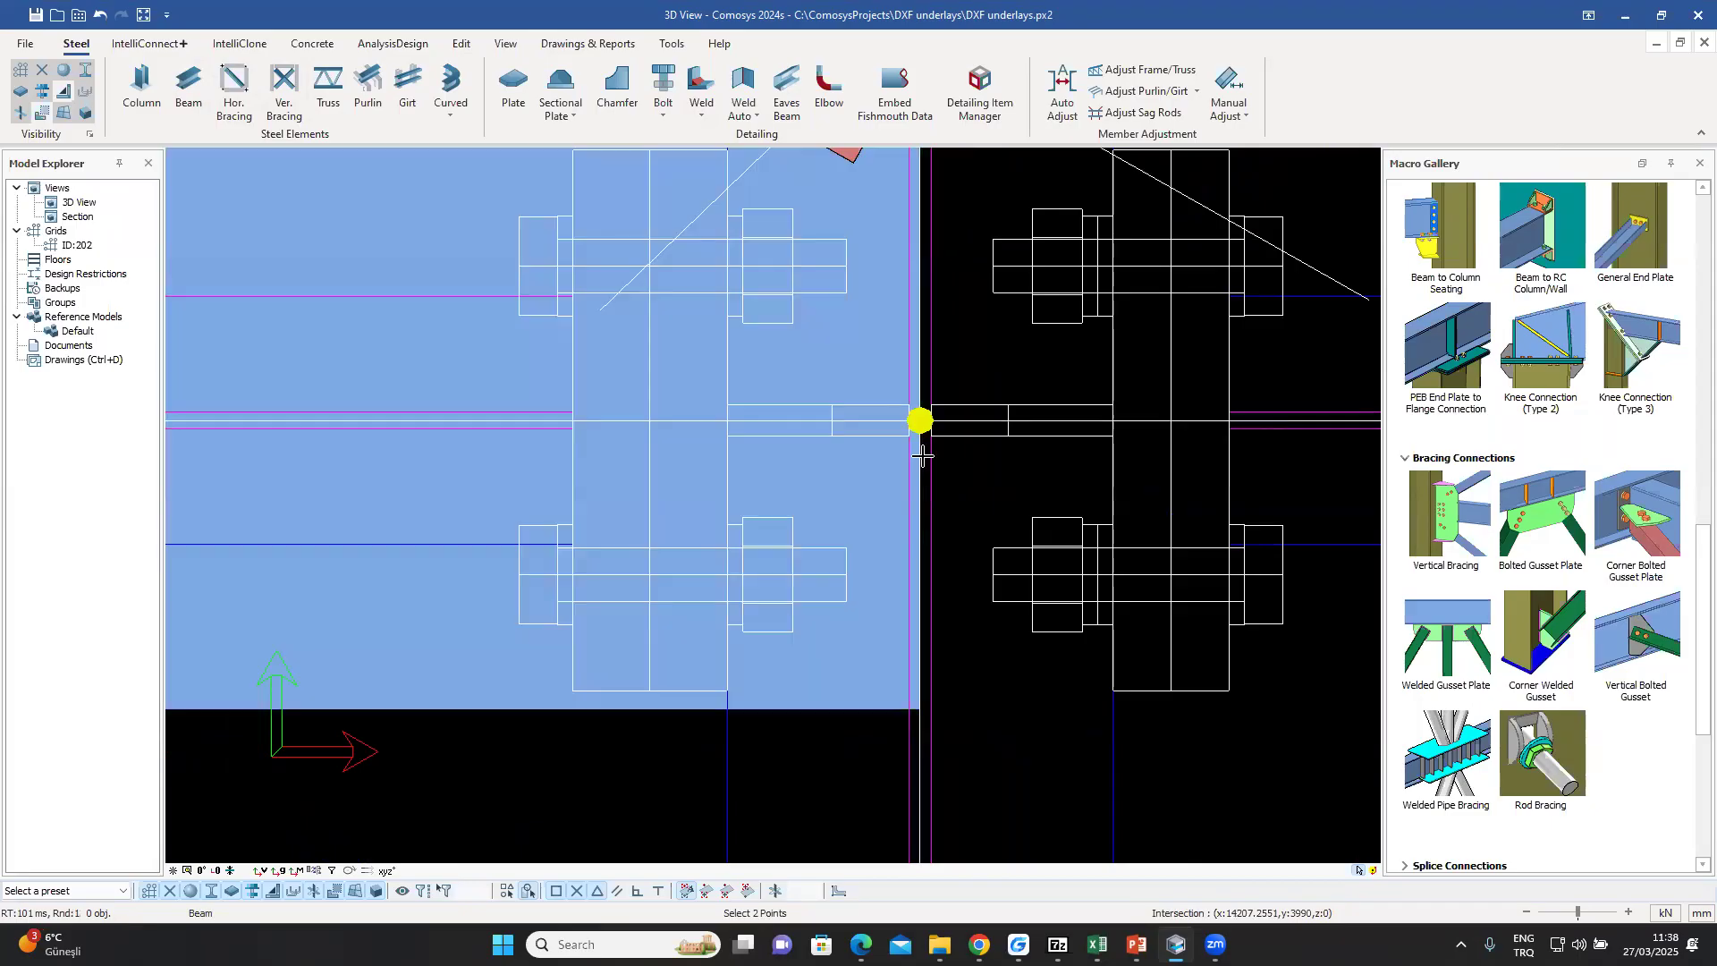
{"action": "scroll", "coordinate": [879, 430], "scroll_direction": "down", "scroll_amount": 2}
{"action": "scroll", "coordinate": [835, 438], "scroll_direction": "down", "scroll_amount": 3}
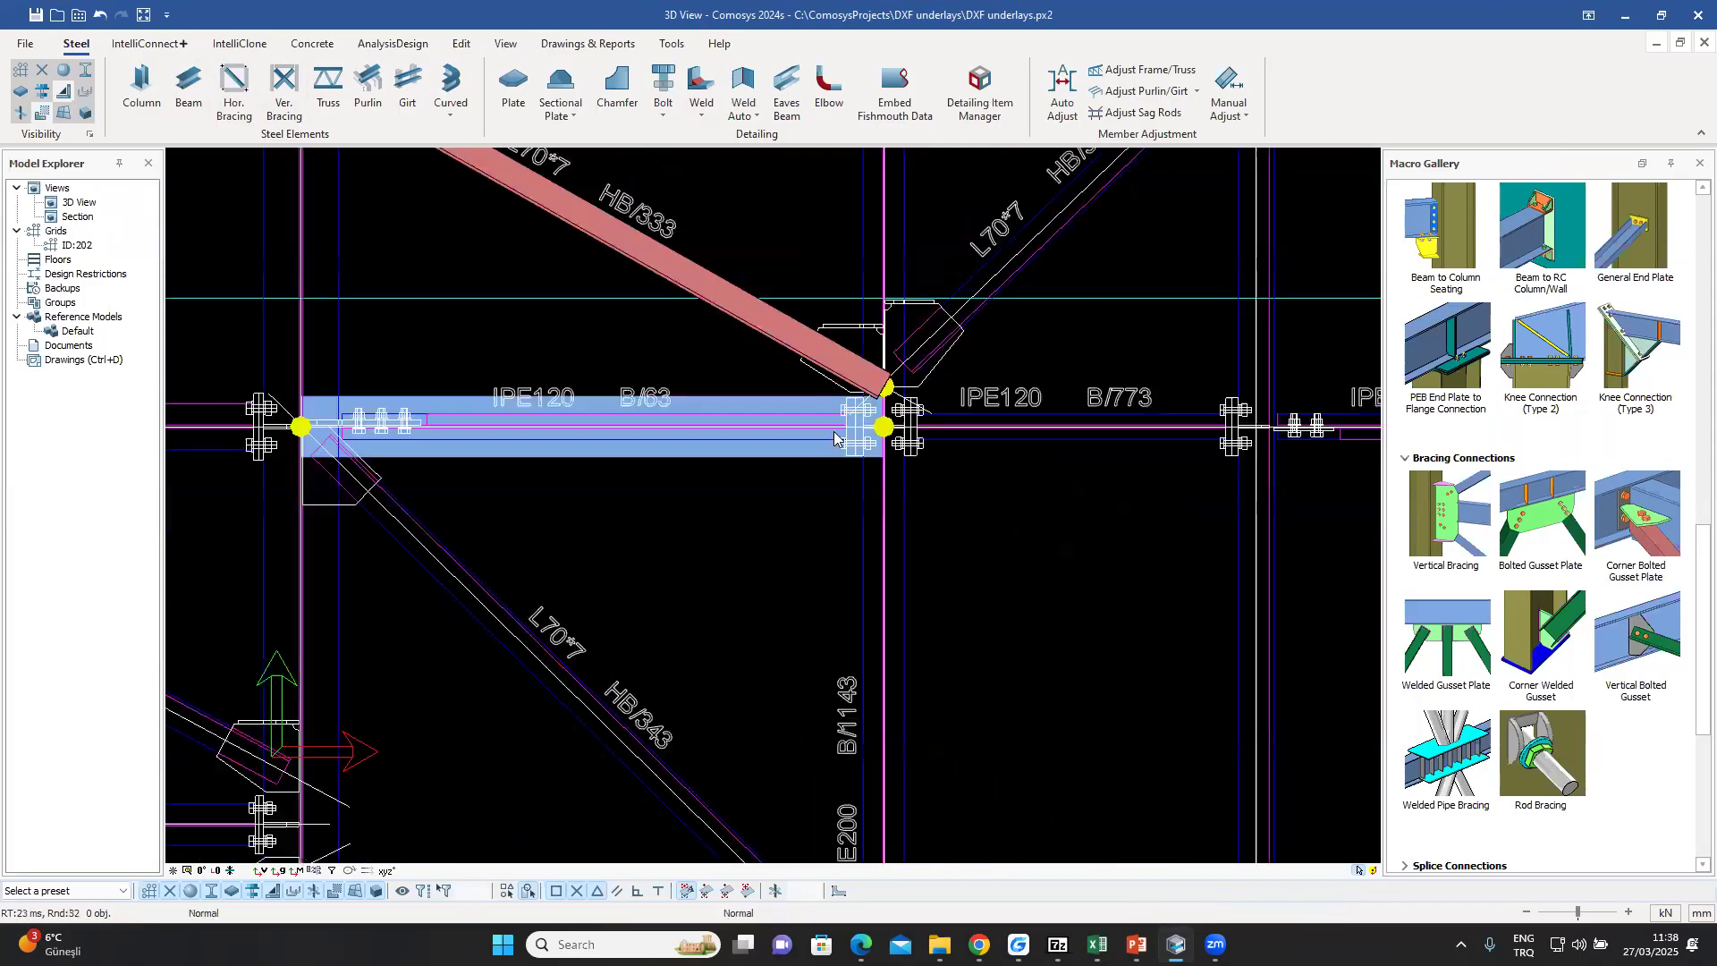
- Change the profile of the B/63 beam to IPE120, matching its underlay label
{"action": "scroll", "coordinate": [586, 431], "scroll_direction": "up", "scroll_amount": 2}
{"action": "double_click", "coordinate": [805, 382]}
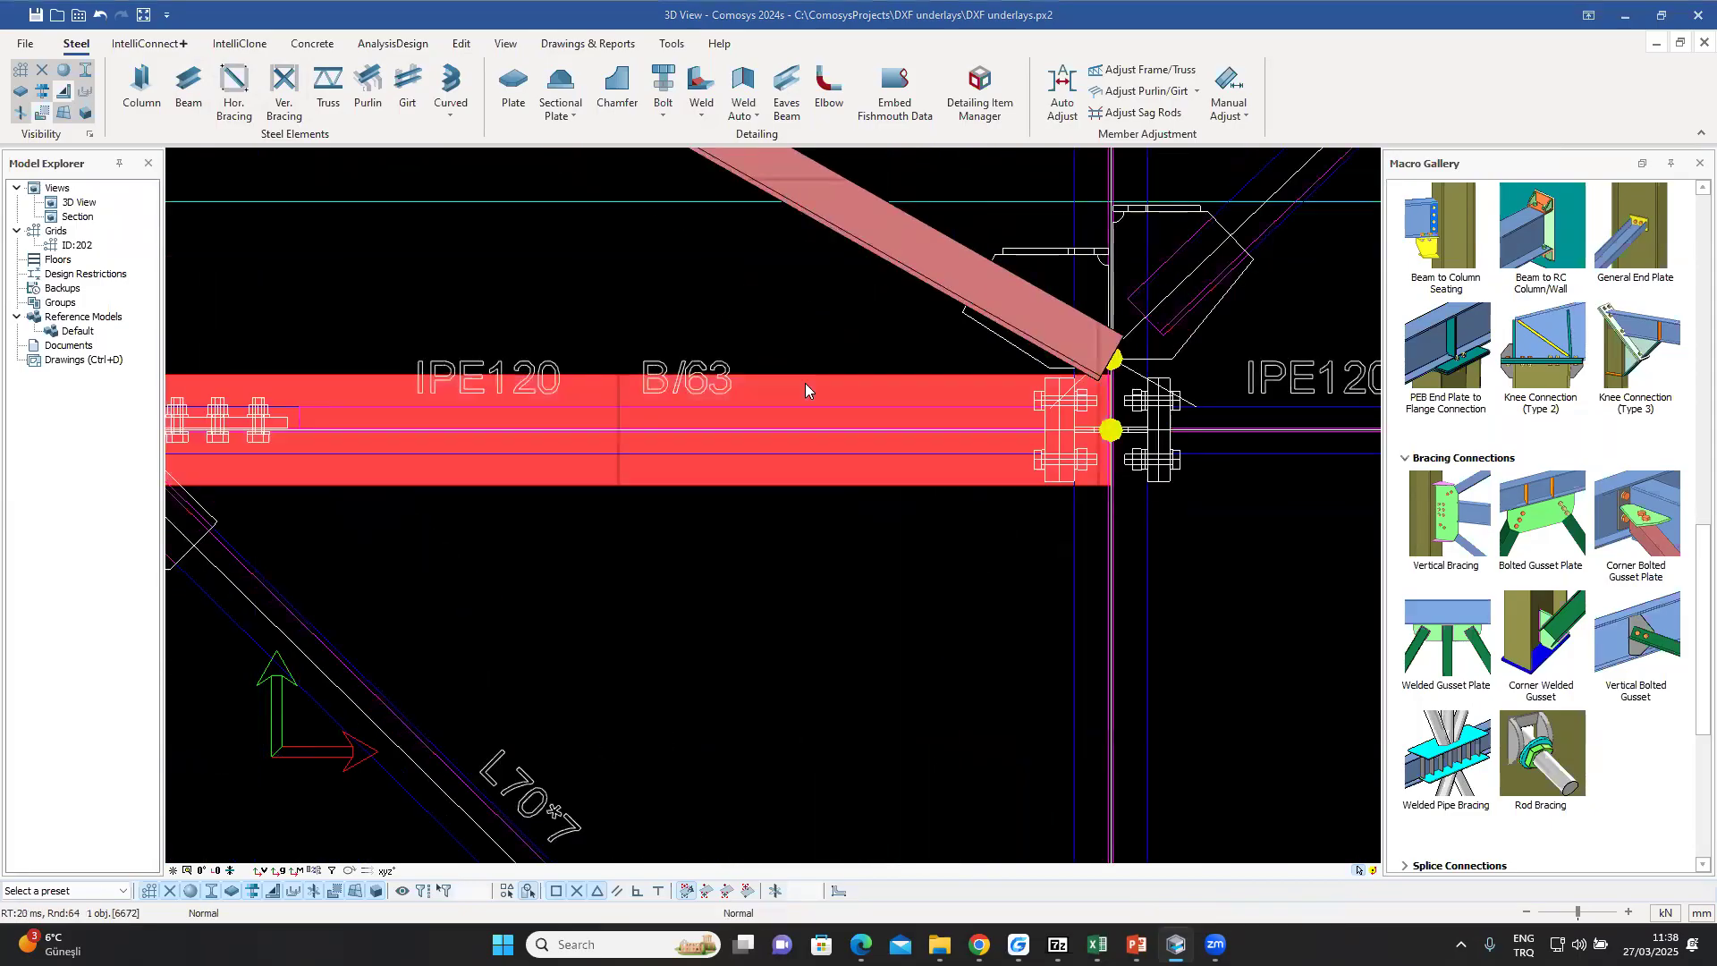
{"action": "left_click_drag", "start_coordinate": [739, 308], "coordinate": [797, 310]}
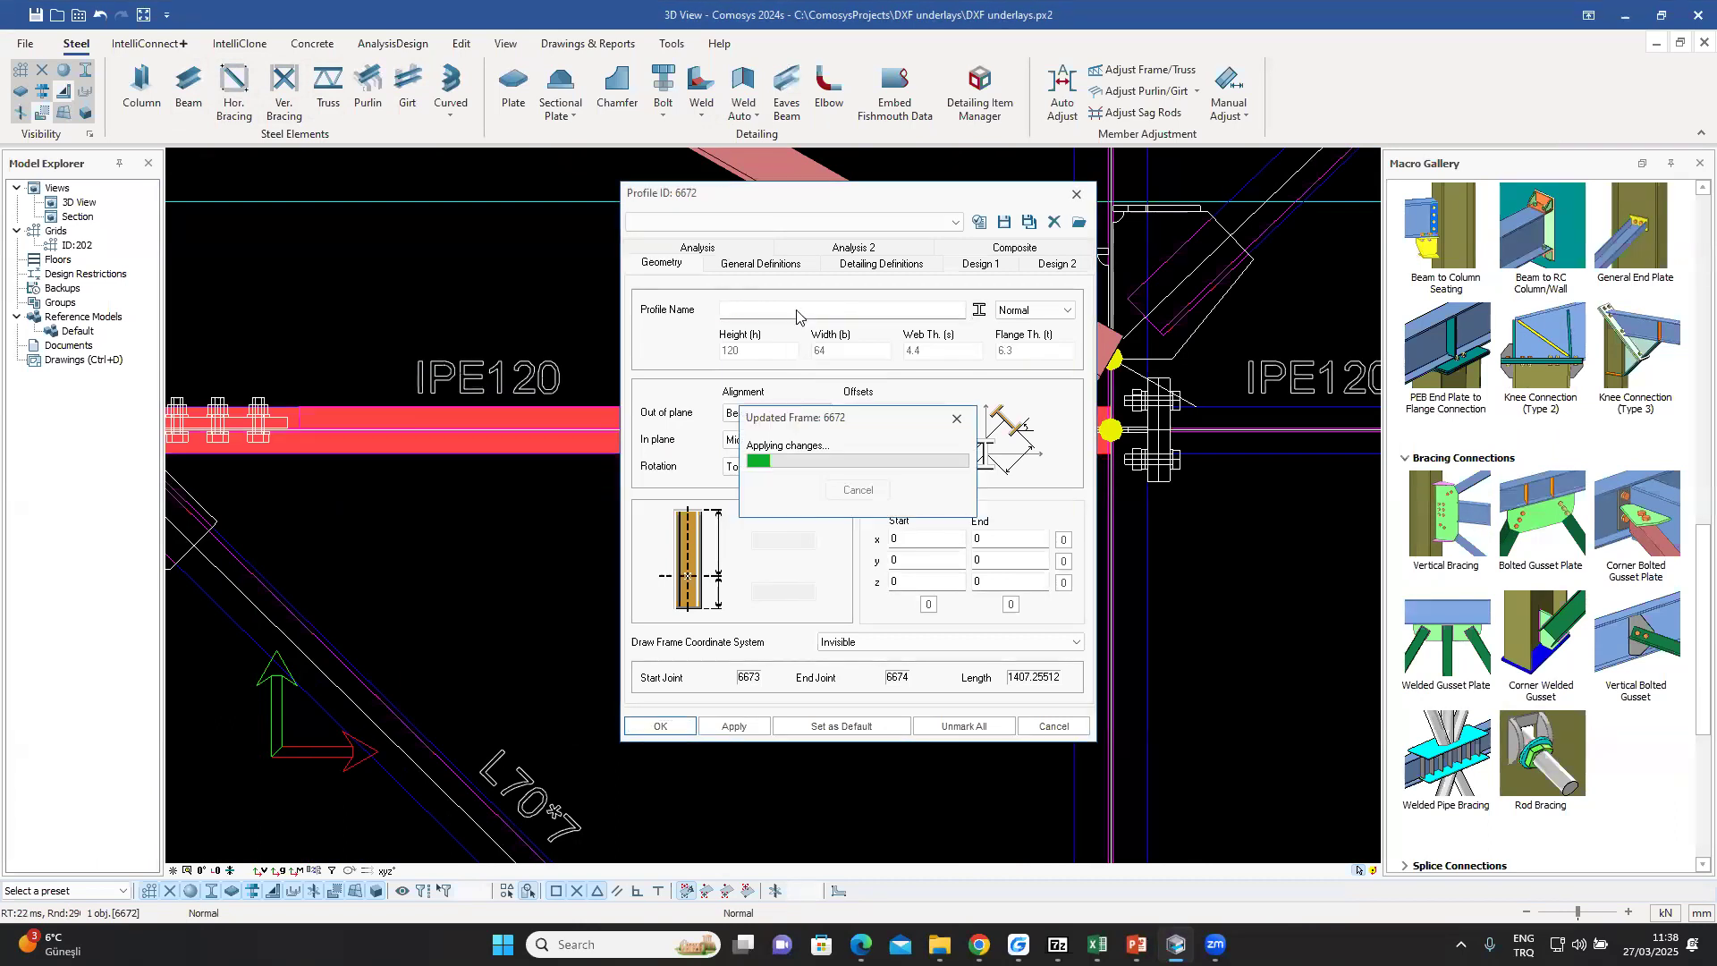
{"action": "key", "text": "Return"}
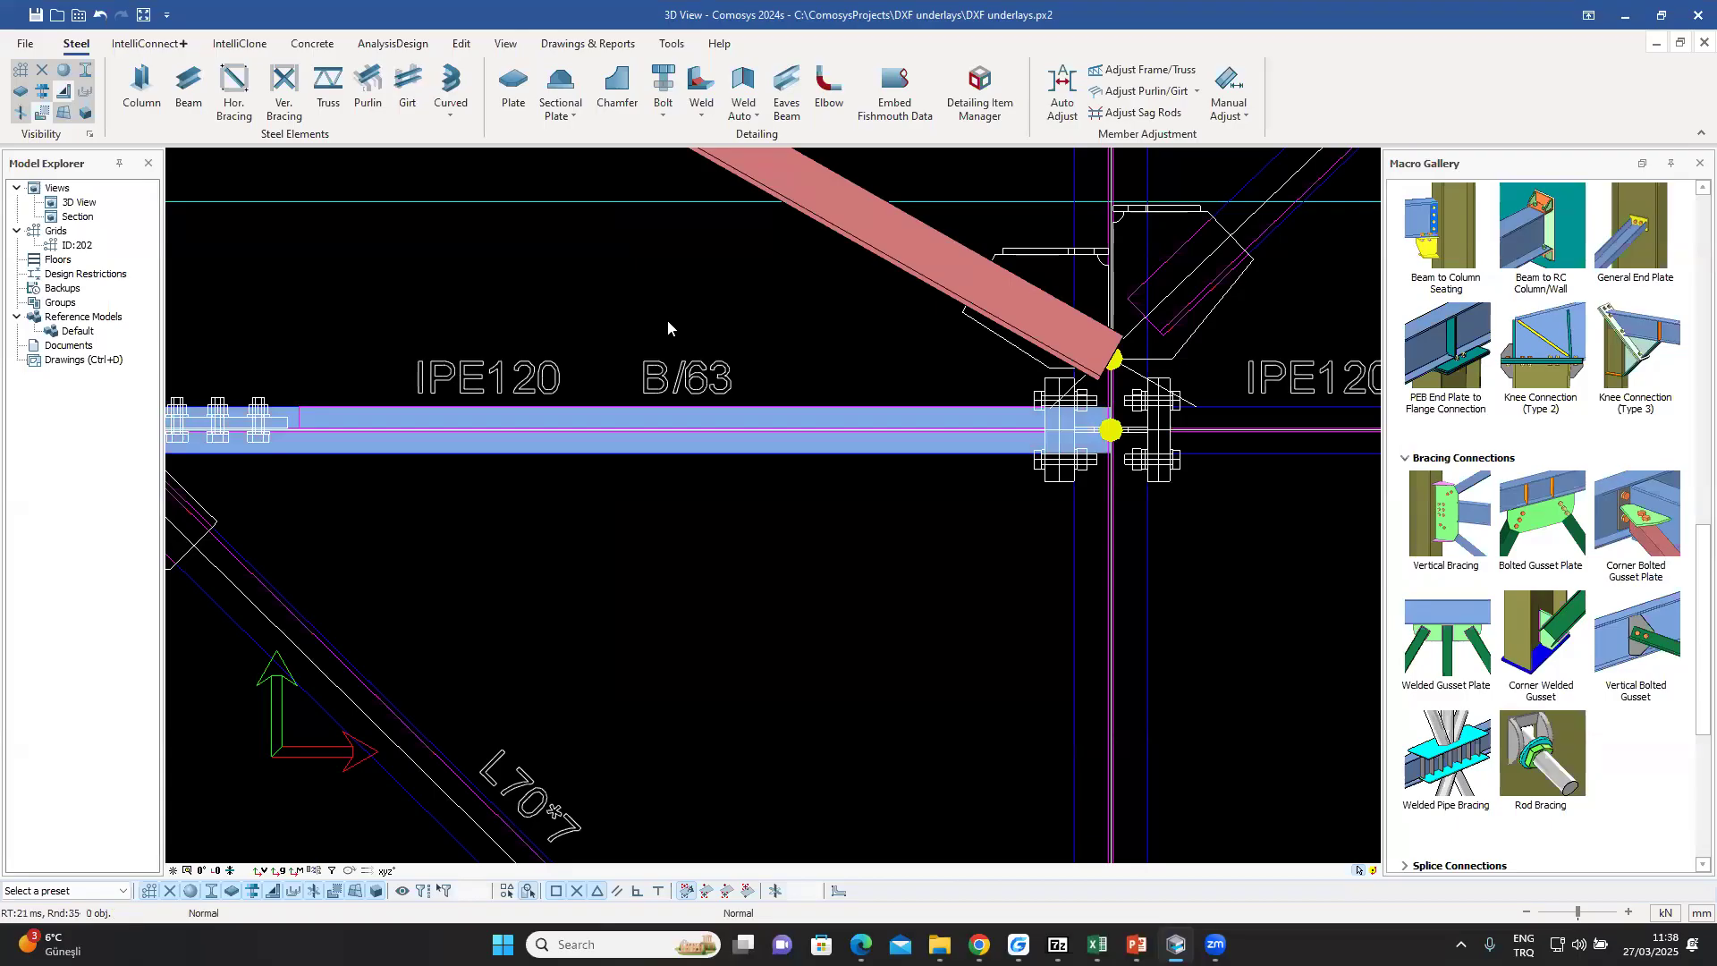
{"action": "scroll", "coordinate": [667, 320], "scroll_direction": "down", "scroll_amount": 3}
{"action": "scroll", "coordinate": [906, 407], "scroll_direction": "up", "scroll_amount": 3}
{"action": "scroll", "coordinate": [906, 407], "scroll_direction": "up", "scroll_amount": 2}
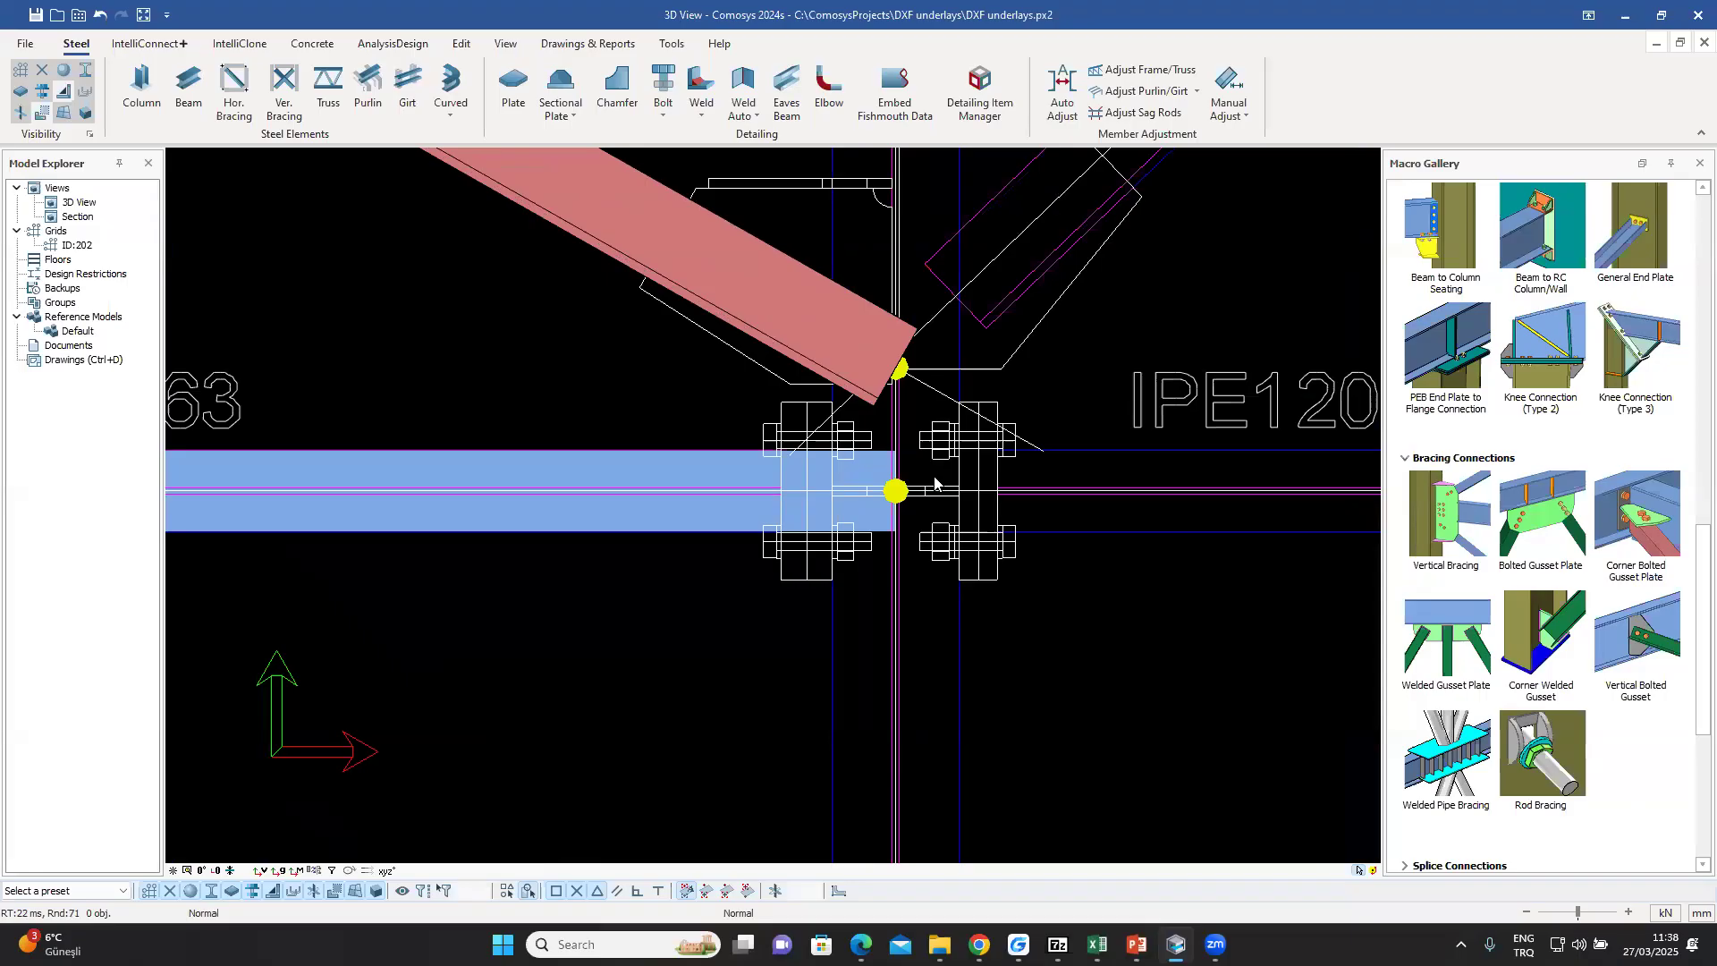
{"action": "middle_click_drag", "start_coordinate": [1007, 511], "coordinate": [964, 544]}
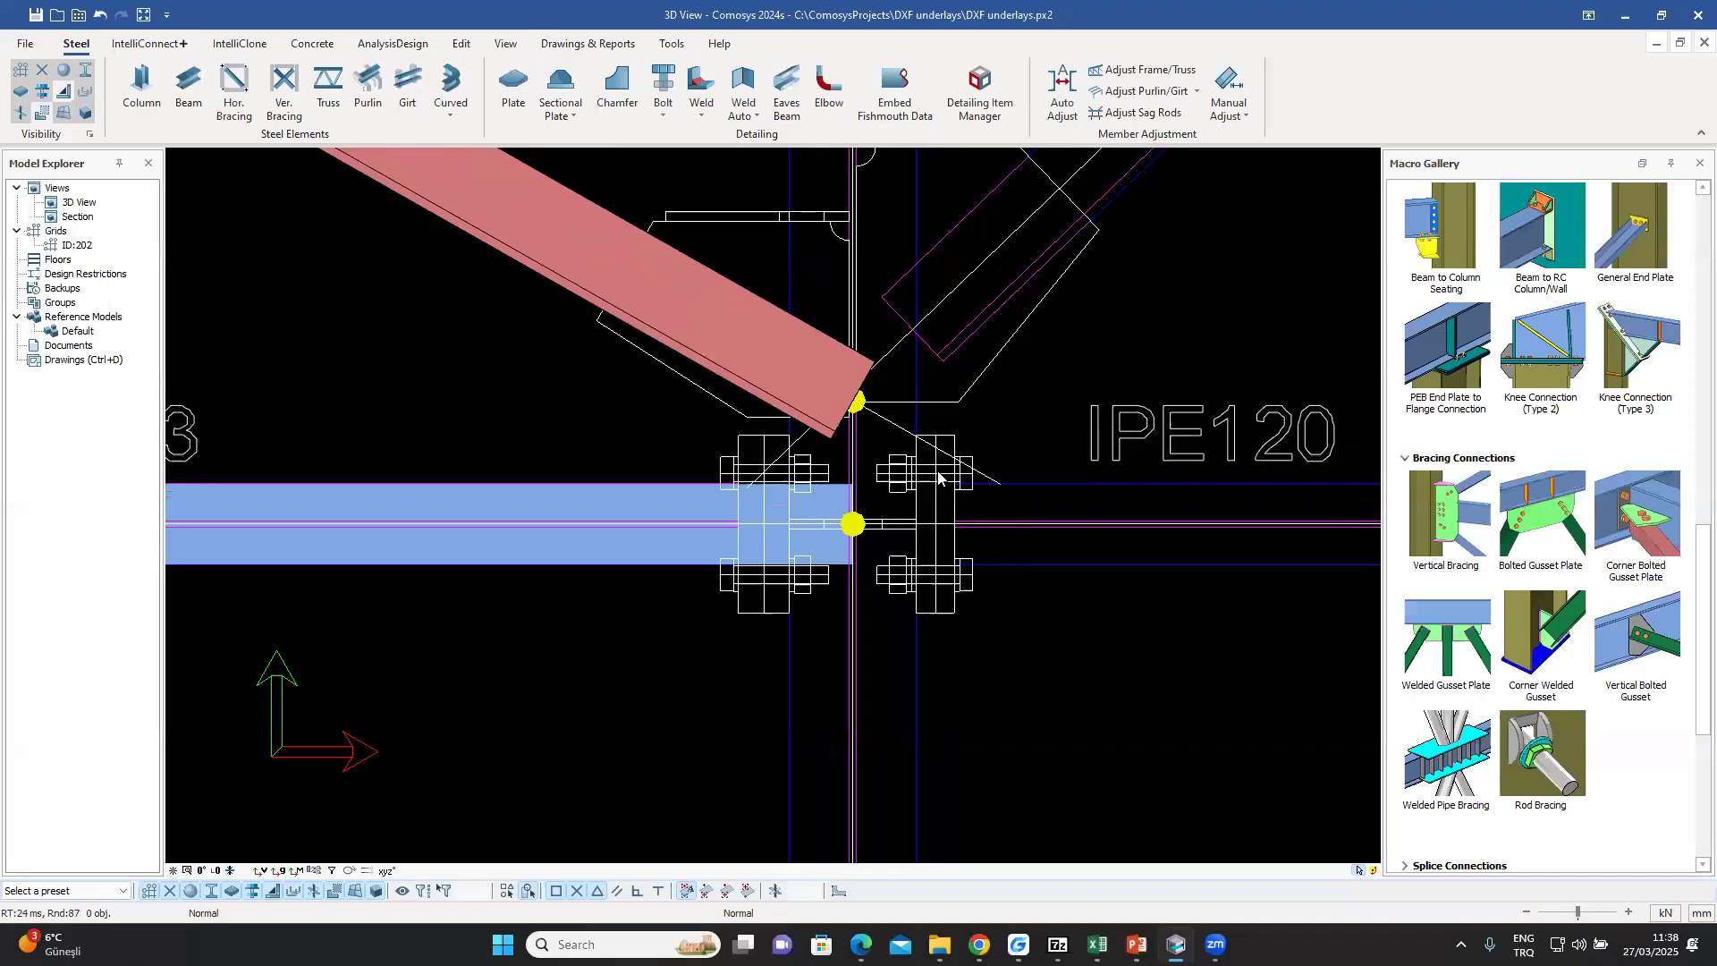
- Start a steel beam on the IPE200 B/1143 line, placing its first point at the web centreline intersection with the IPE360 beam
{"action": "scroll", "coordinate": [948, 447], "scroll_direction": "down", "scroll_amount": 5}
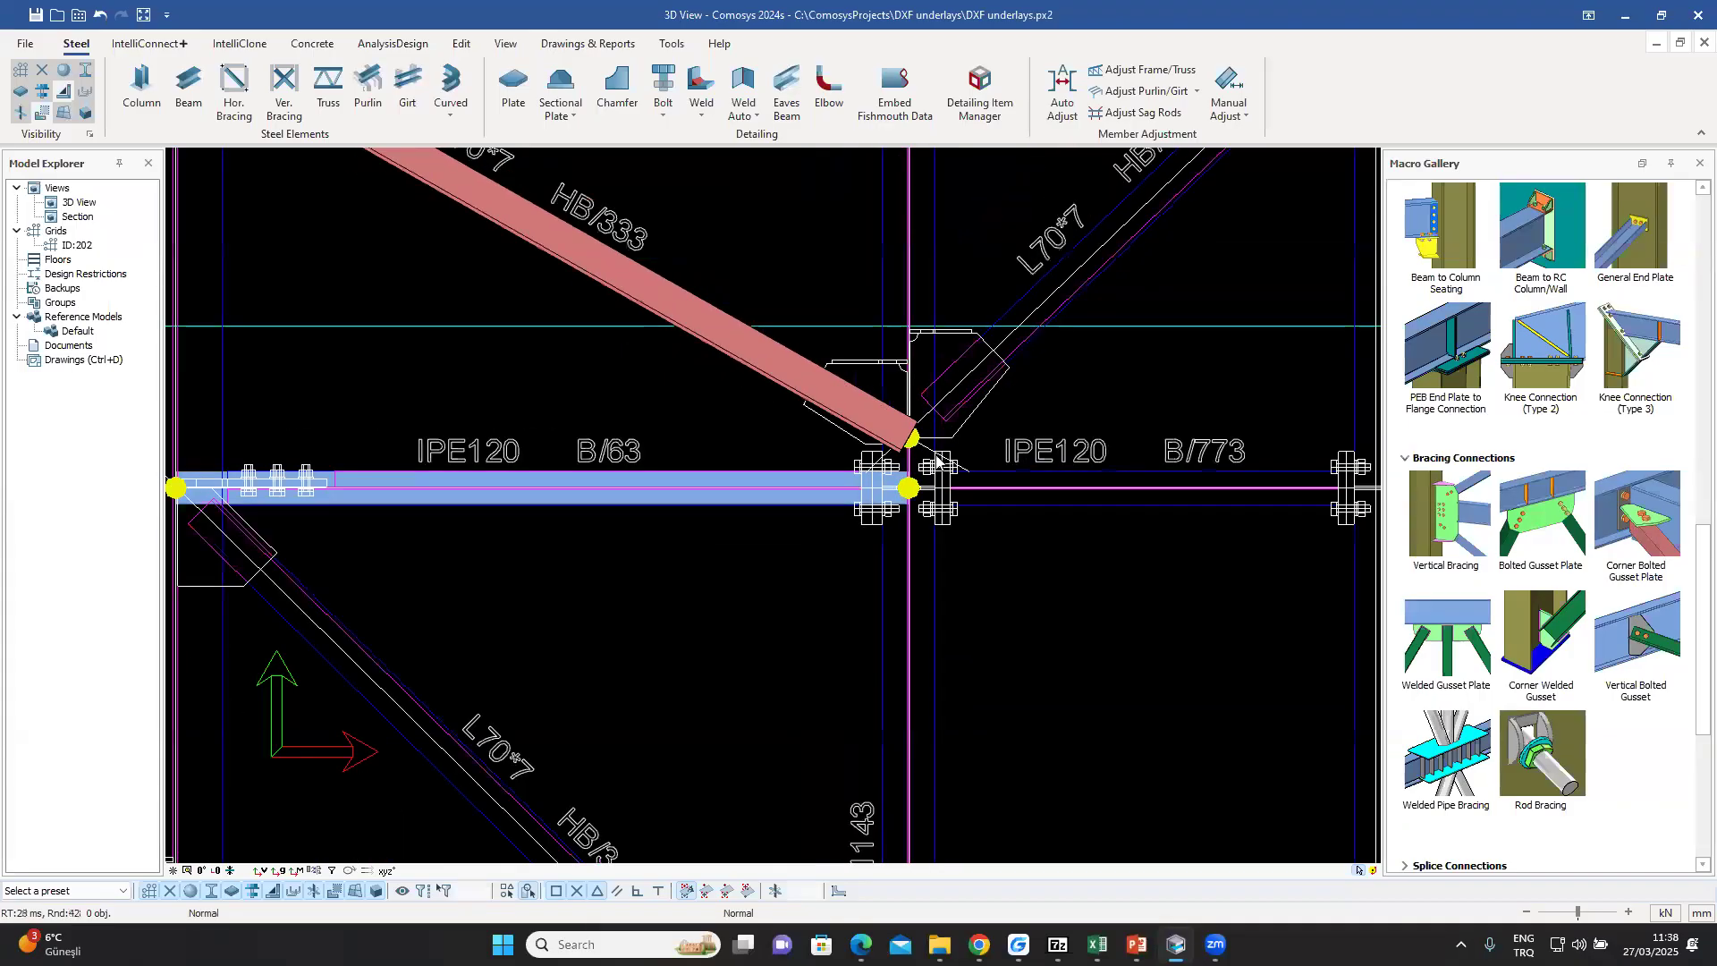
{"action": "scroll", "coordinate": [890, 685], "scroll_direction": "up", "scroll_amount": 5}
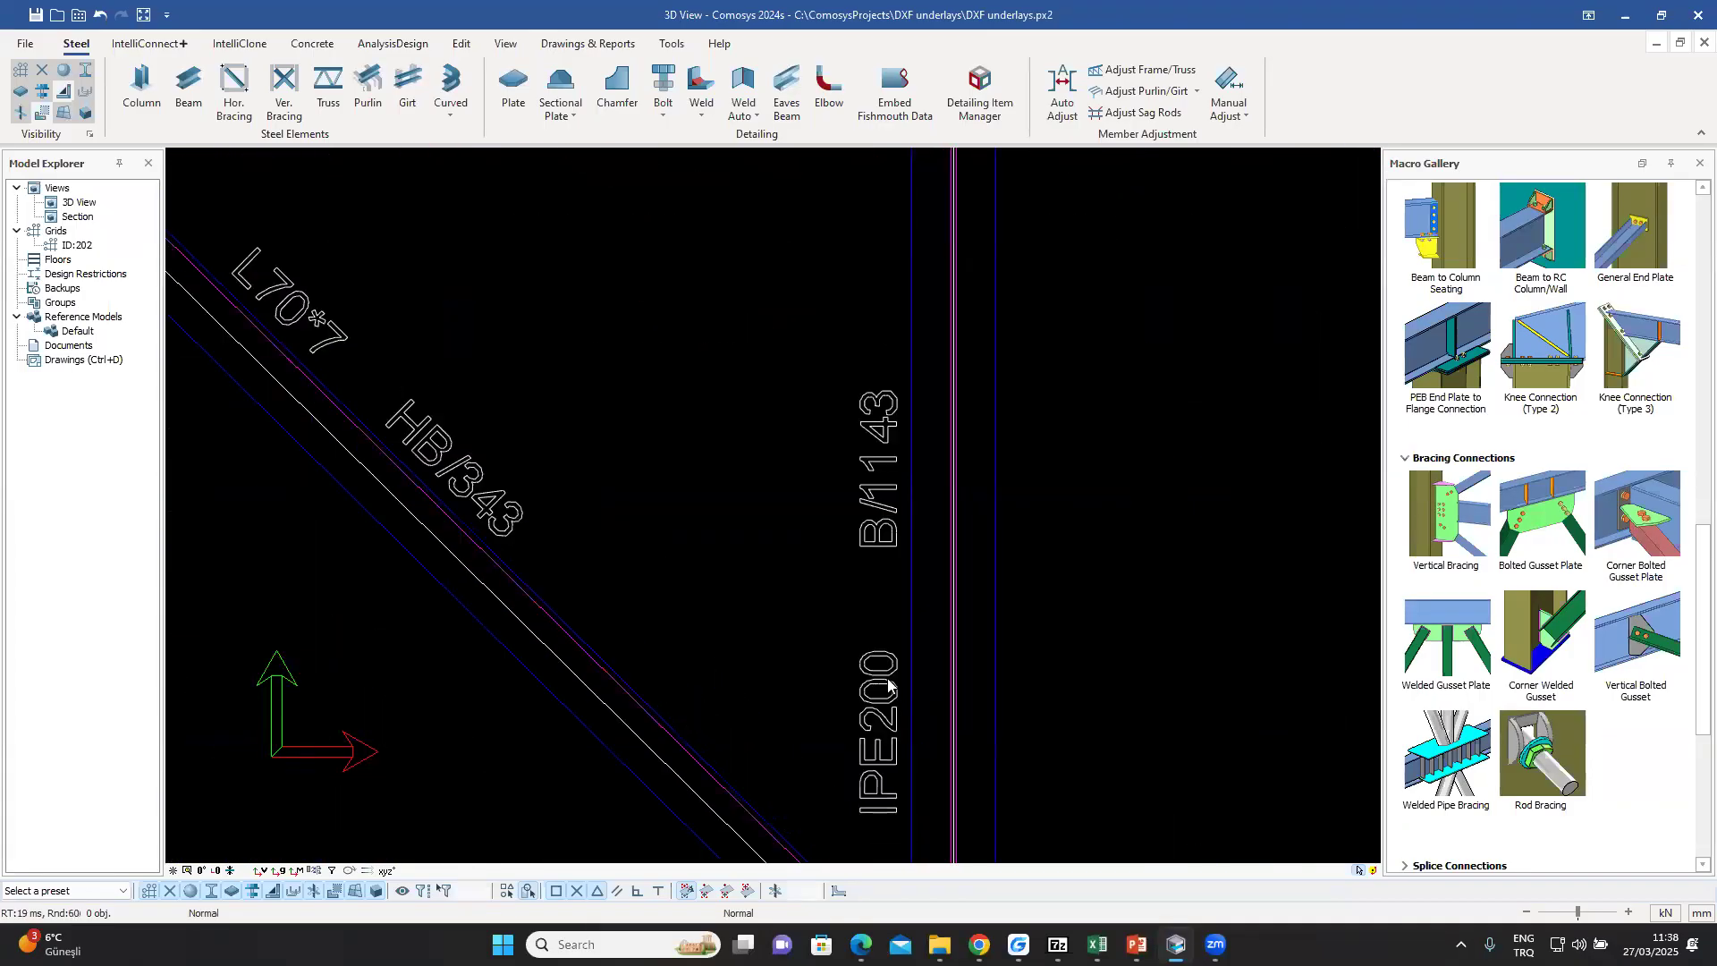
{"action": "scroll", "coordinate": [919, 792], "scroll_direction": "down", "scroll_amount": 5}
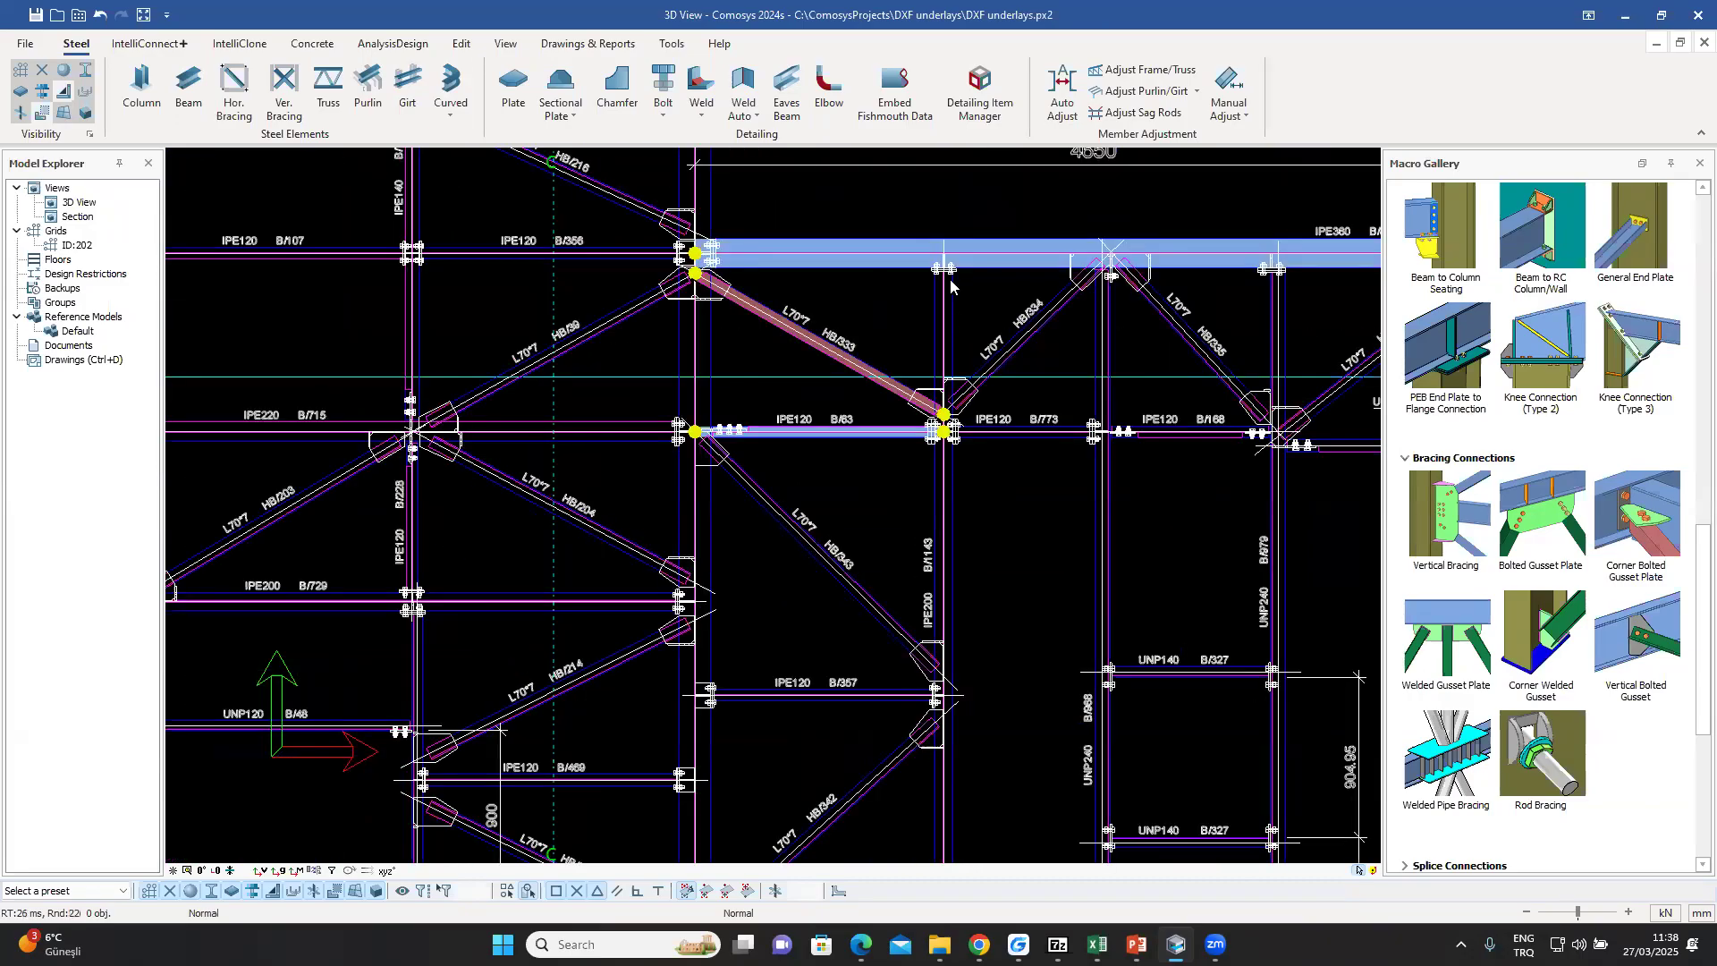
{"action": "left_click", "coordinate": [188, 90]}
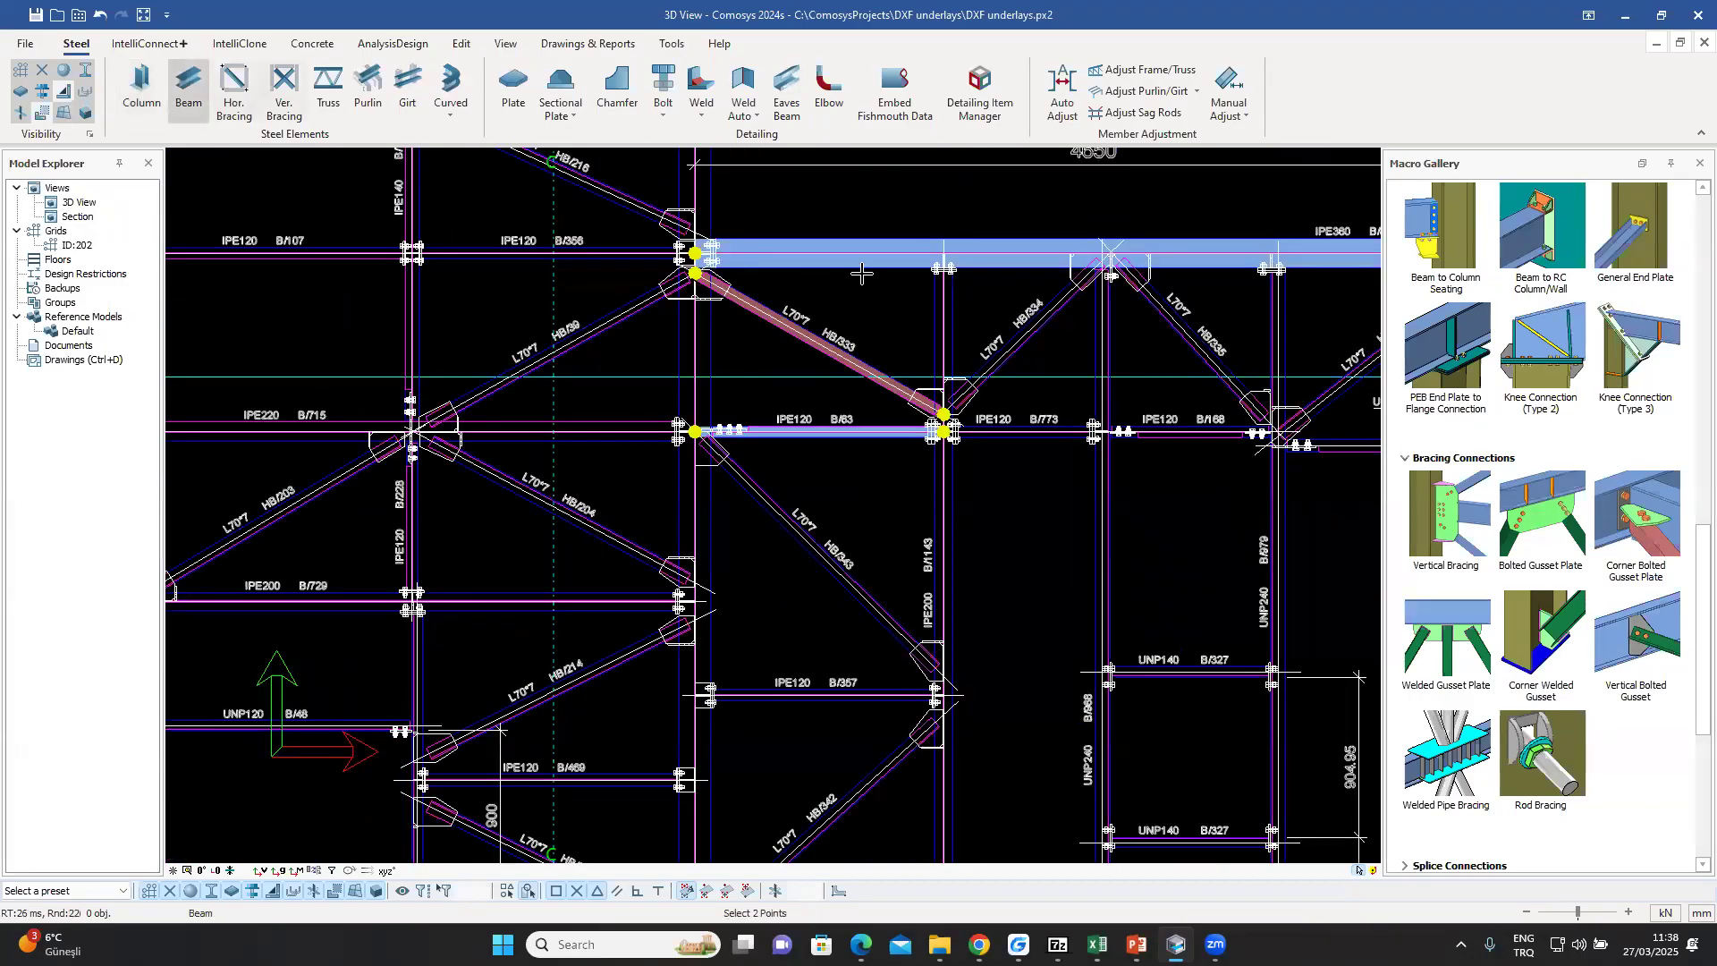
{"action": "scroll", "coordinate": [894, 261], "scroll_direction": "up", "scroll_amount": 2}
{"action": "scroll", "coordinate": [956, 237], "scroll_direction": "up", "scroll_amount": 5}
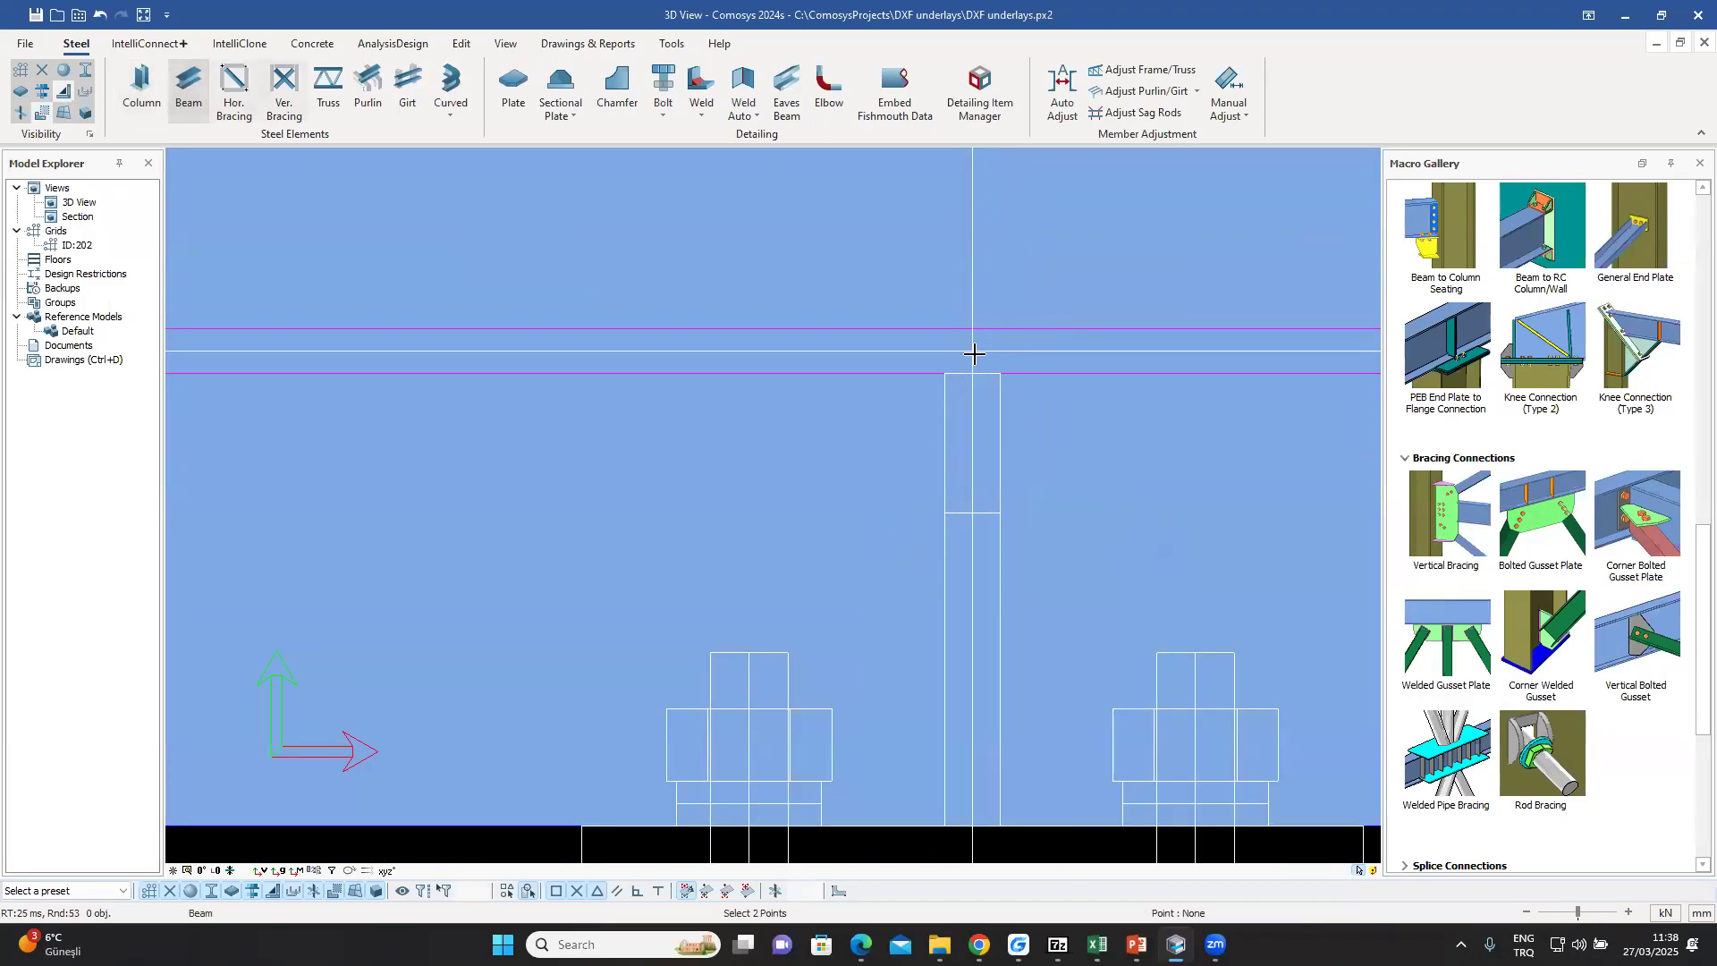
{"action": "scroll", "coordinate": [1021, 278], "scroll_direction": "down", "scroll_amount": 5}
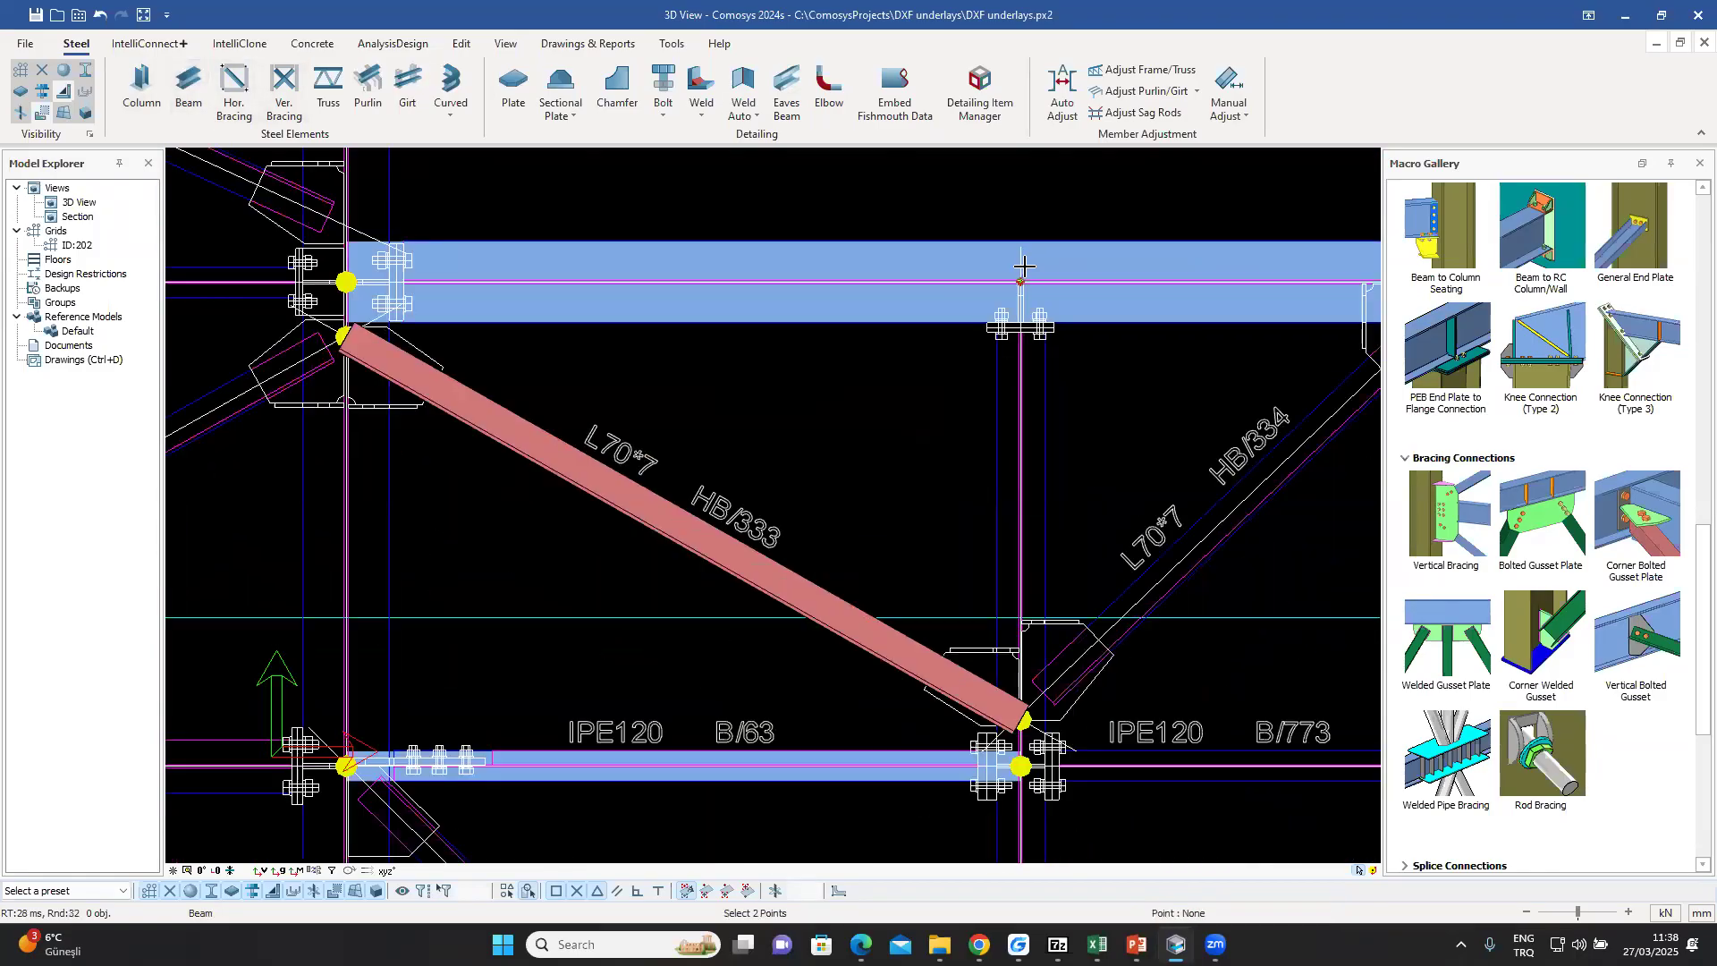
- End the B/1143 beam at its web centreline intersection with the horizontal member along grid 1 and exit the Beam command
{"action": "scroll", "coordinate": [1022, 277], "scroll_direction": "down", "scroll_amount": 6}
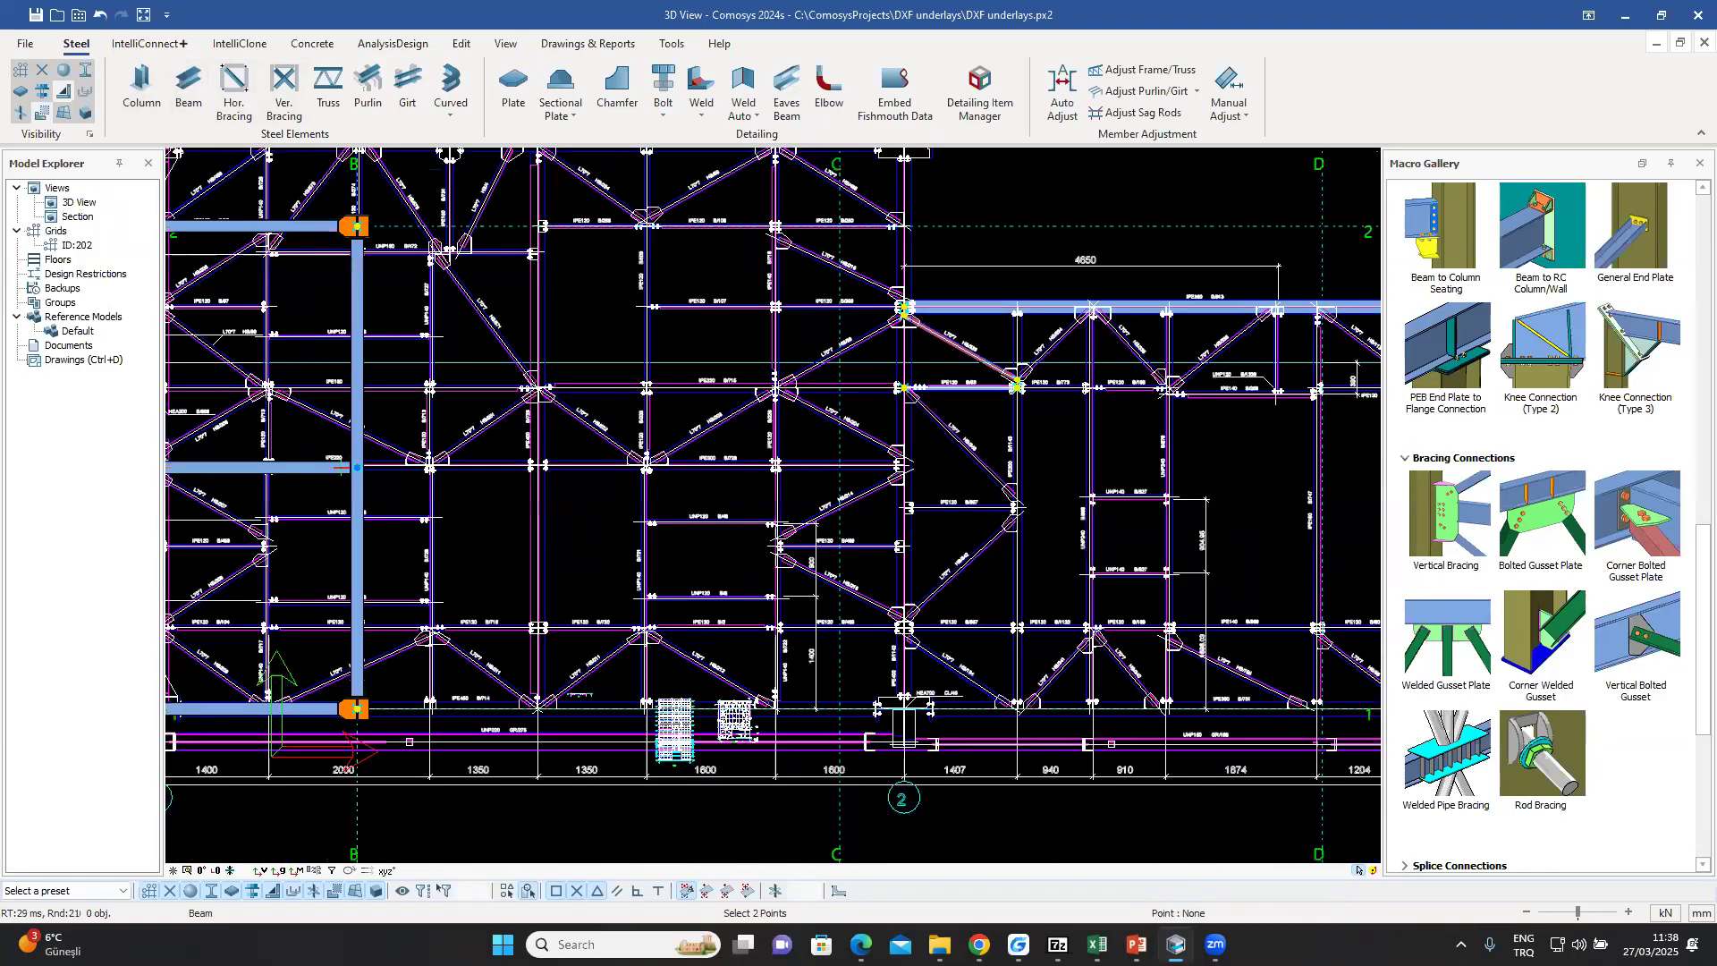
{"action": "scroll", "coordinate": [1012, 627], "scroll_direction": "up", "scroll_amount": 6}
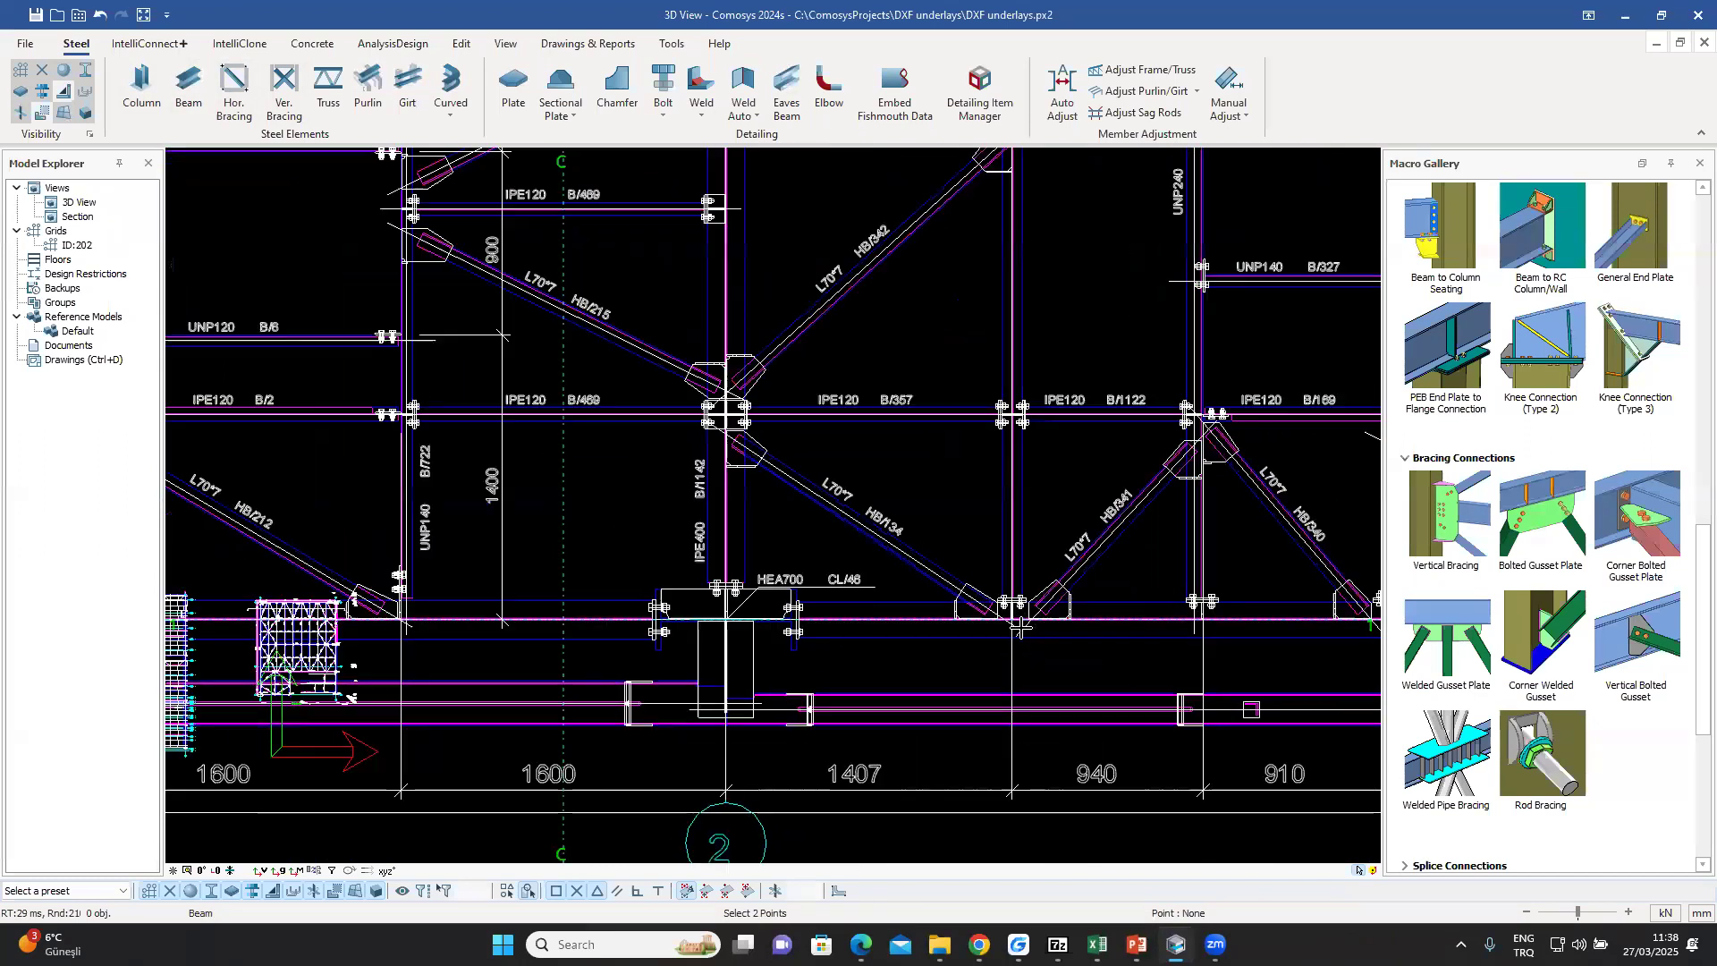
{"action": "scroll", "coordinate": [1008, 617], "scroll_direction": "up", "scroll_amount": 6}
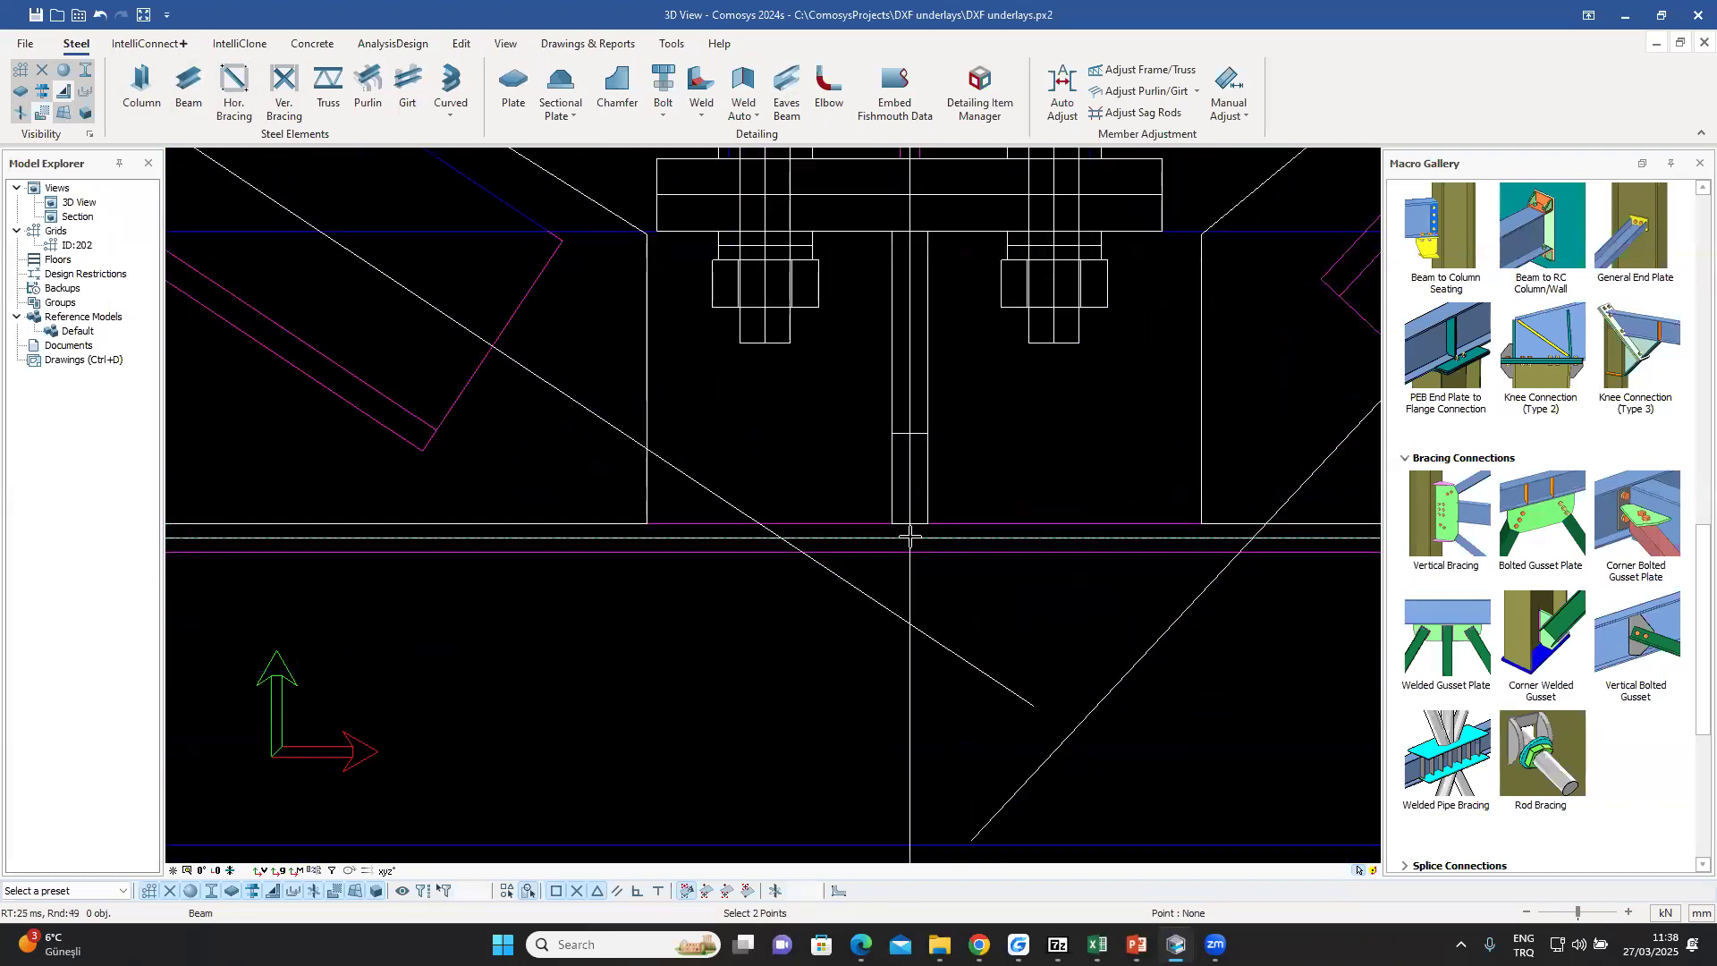
{"action": "left_click", "coordinate": [909, 537]}
{"action": "right_click", "coordinate": [940, 500]}
{"action": "left_click", "coordinate": [953, 510]}
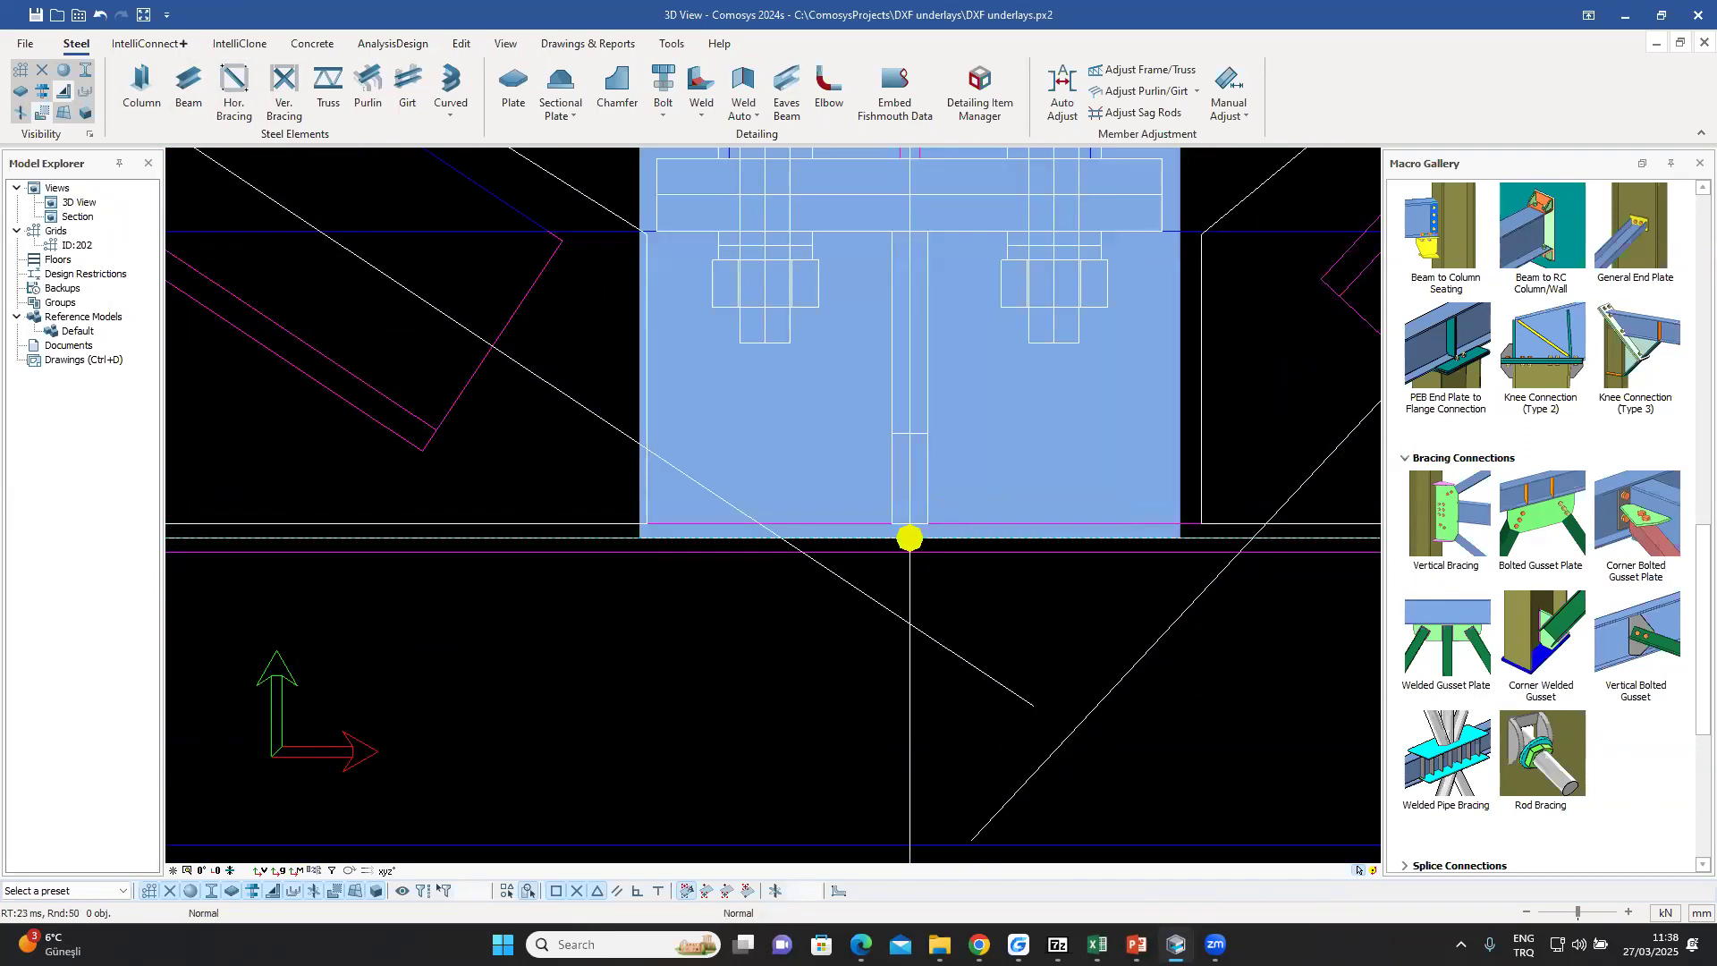
- Change the profile of the B/1143 beam to IPE200, matching its underlay label
{"action": "scroll", "coordinate": [939, 537], "scroll_direction": "down", "scroll_amount": 6}
{"action": "middle_click_drag", "start_coordinate": [969, 461], "coordinate": [947, 658]}
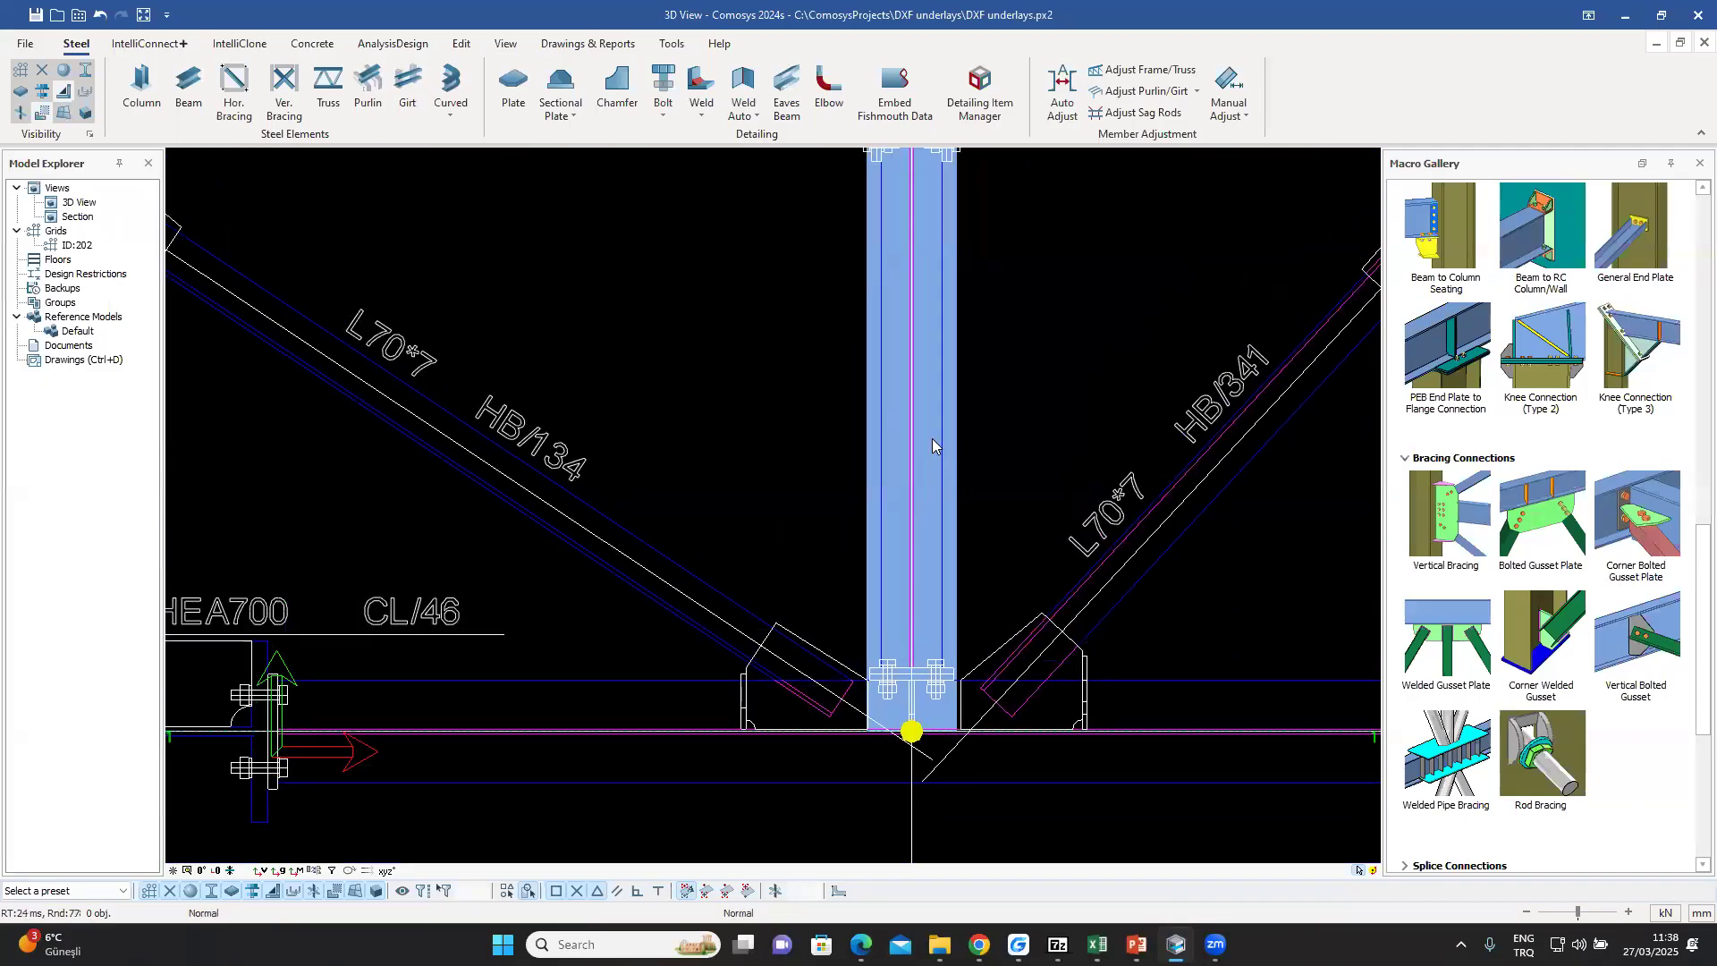
{"action": "scroll", "coordinate": [932, 439], "scroll_direction": "down", "scroll_amount": 8}
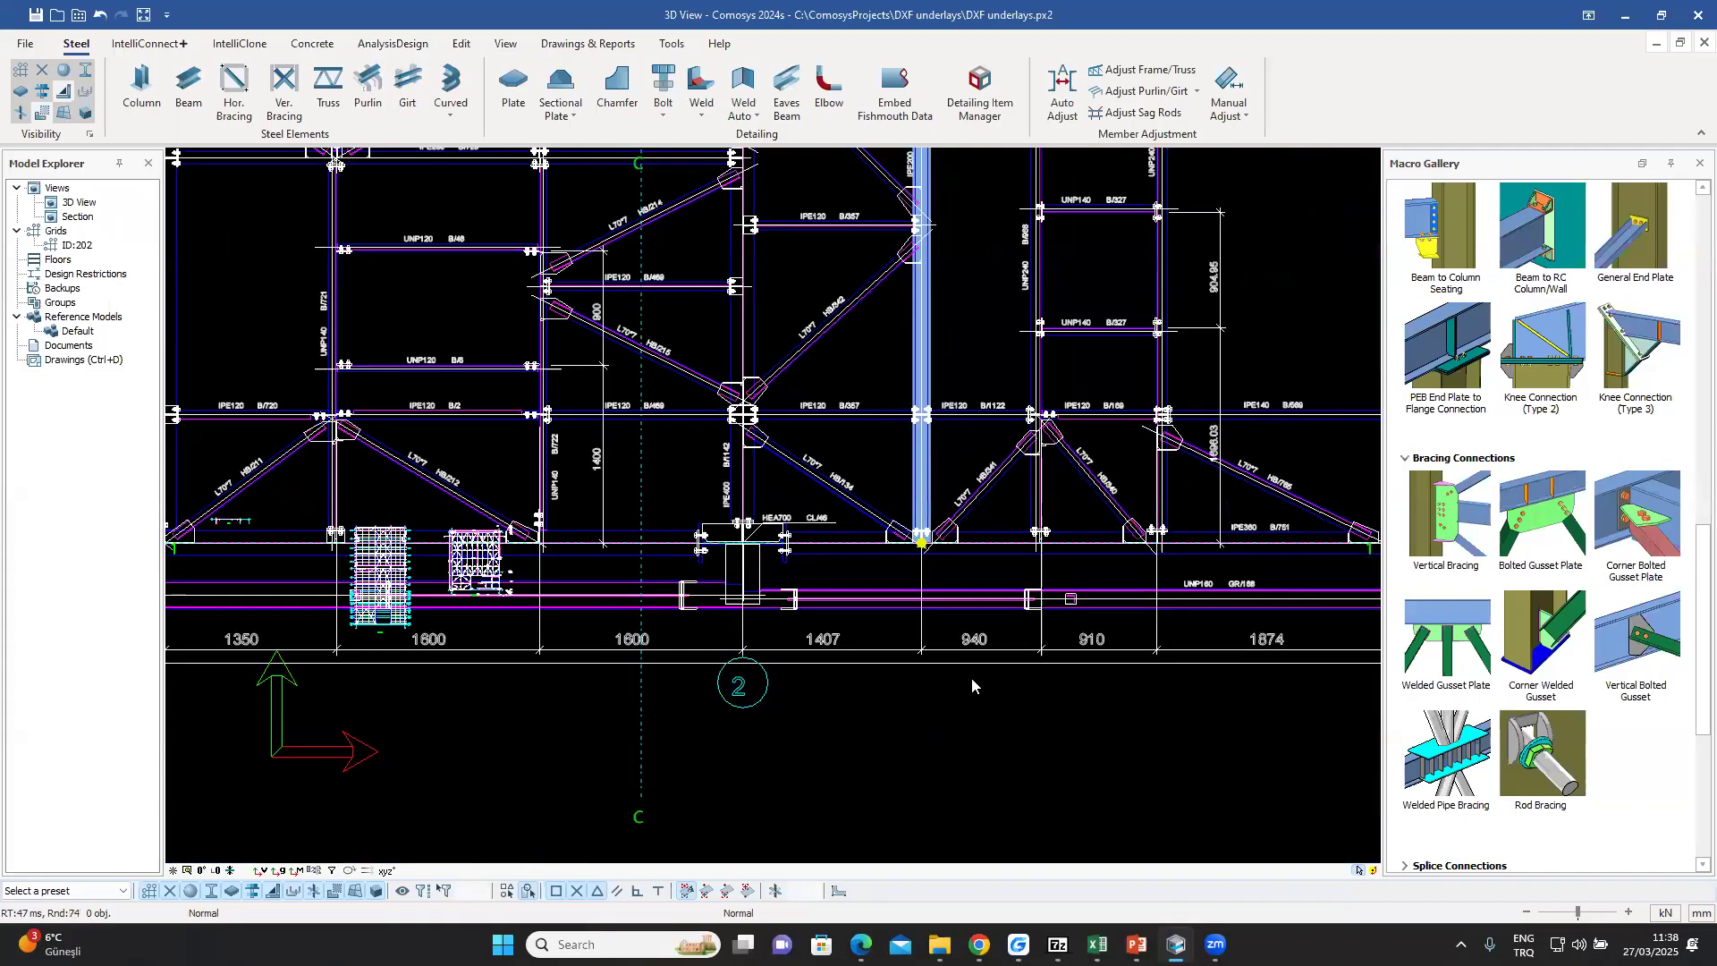
{"action": "middle_click_drag", "start_coordinate": [1014, 444], "coordinate": [1000, 534]}
{"action": "middle_click_drag", "start_coordinate": [905, 168], "coordinate": [890, 508]}
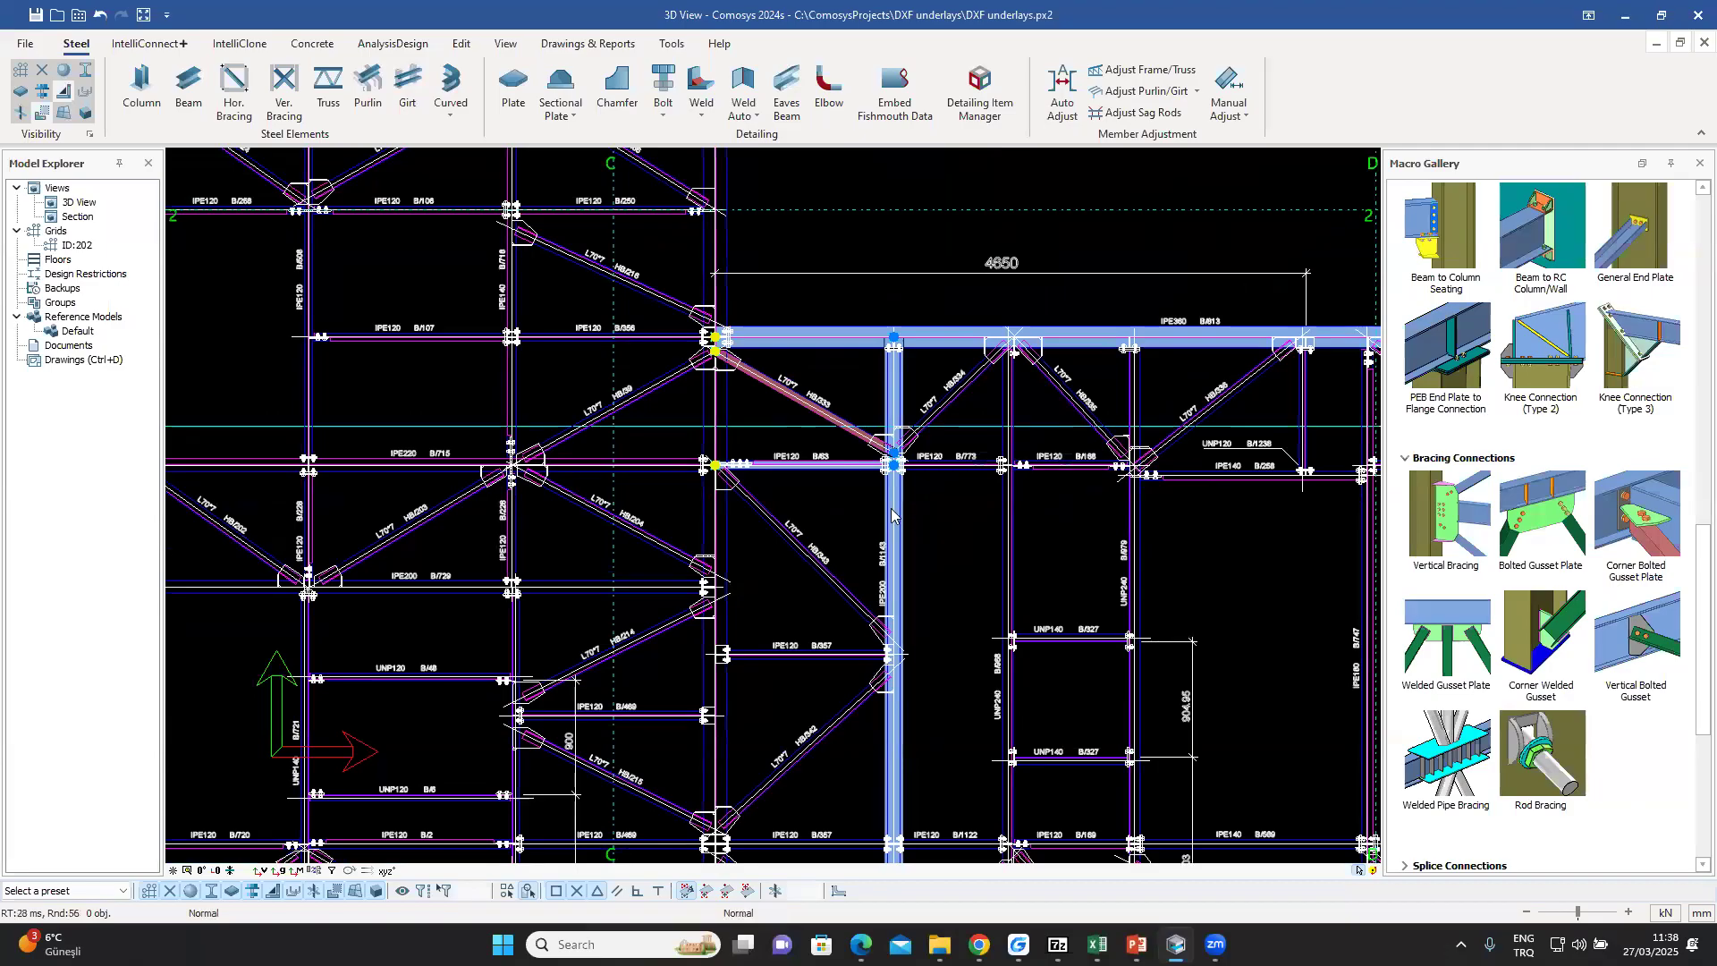
{"action": "scroll", "coordinate": [892, 515], "scroll_direction": "up", "scroll_amount": 6}
{"action": "double_click", "coordinate": [916, 560]}
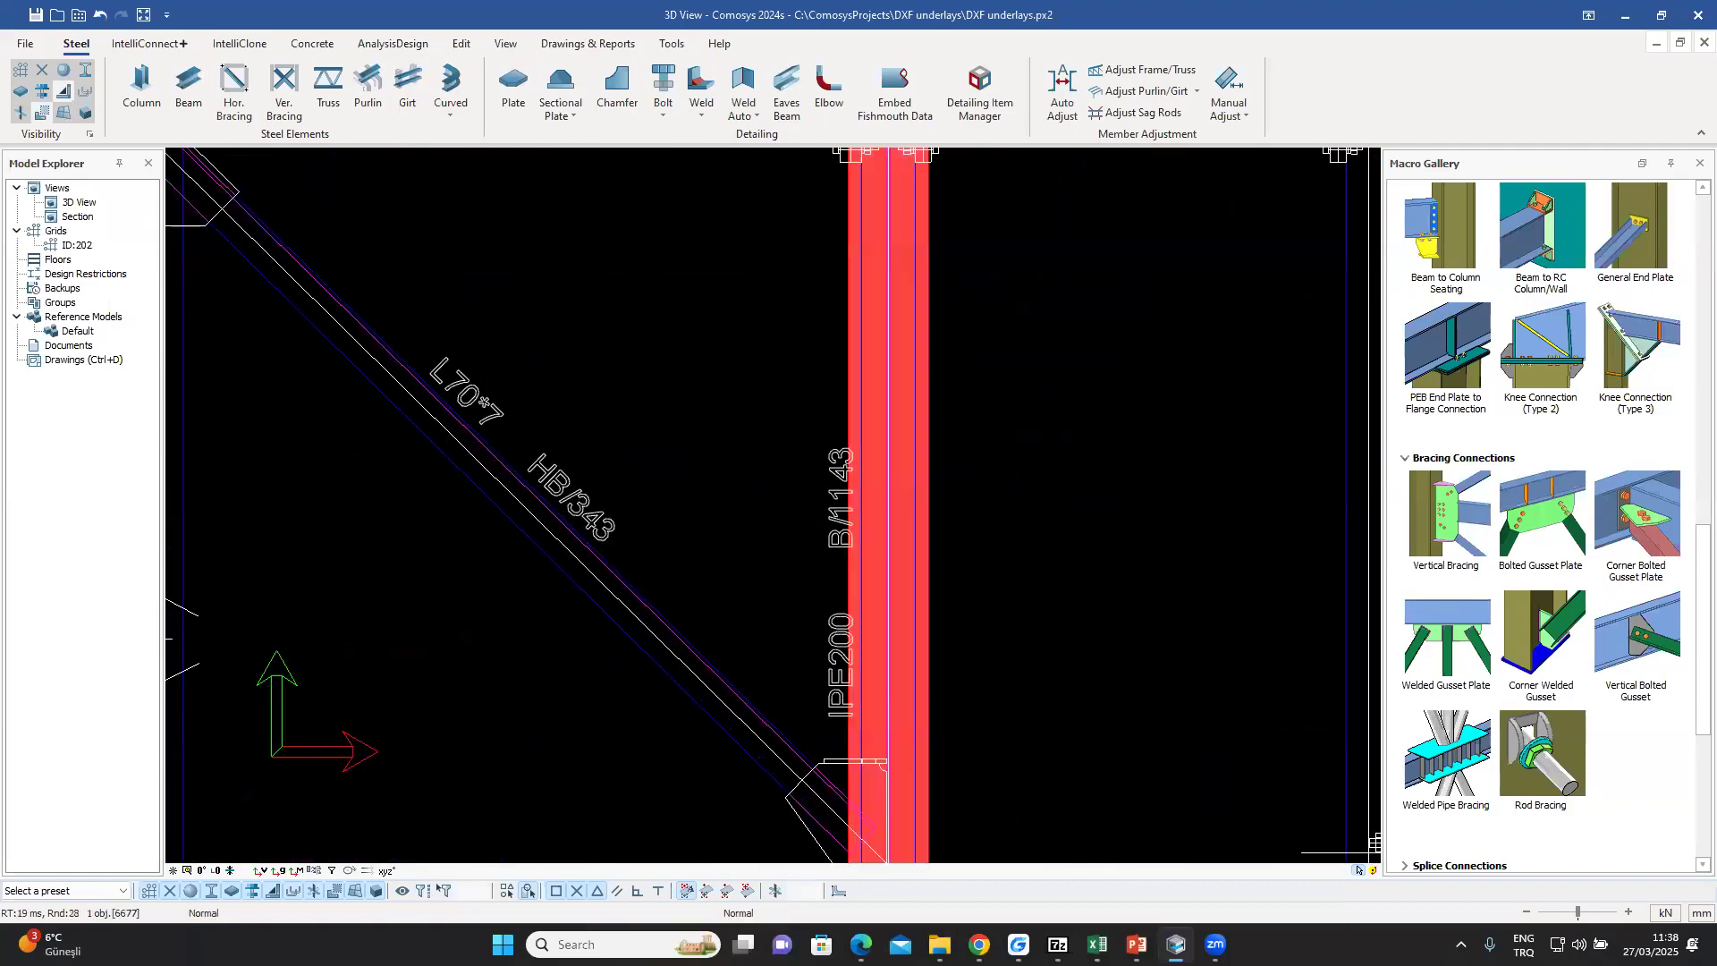
{"action": "type", "text": "IPE200"}
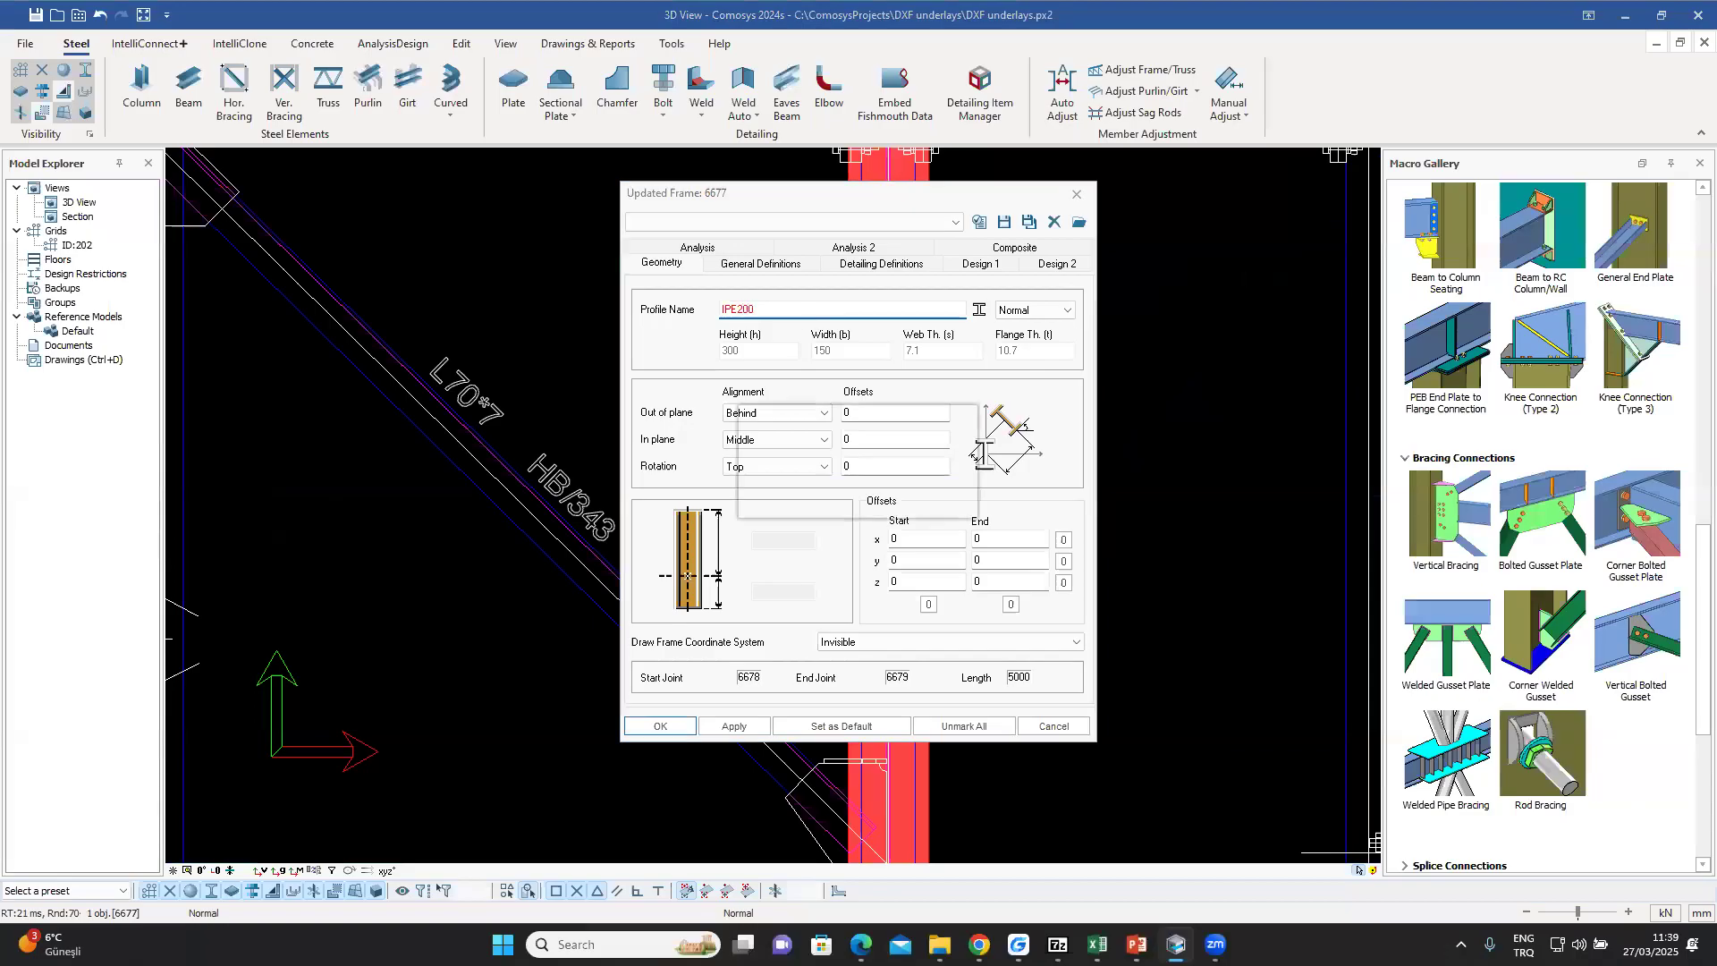
{"action": "key", "text": "Return"}
- Examine the traced beams and the HB/333 brace against the underlay, from the B/63 joint up to the IPE360 beam and across the plan
{"action": "middle_click_drag", "start_coordinate": [1044, 471], "coordinate": [1043, 707]}
{"action": "scroll", "coordinate": [1044, 708], "scroll_direction": "down", "scroll_amount": 2}
{"action": "scroll", "coordinate": [982, 517], "scroll_direction": "up", "scroll_amount": 4}
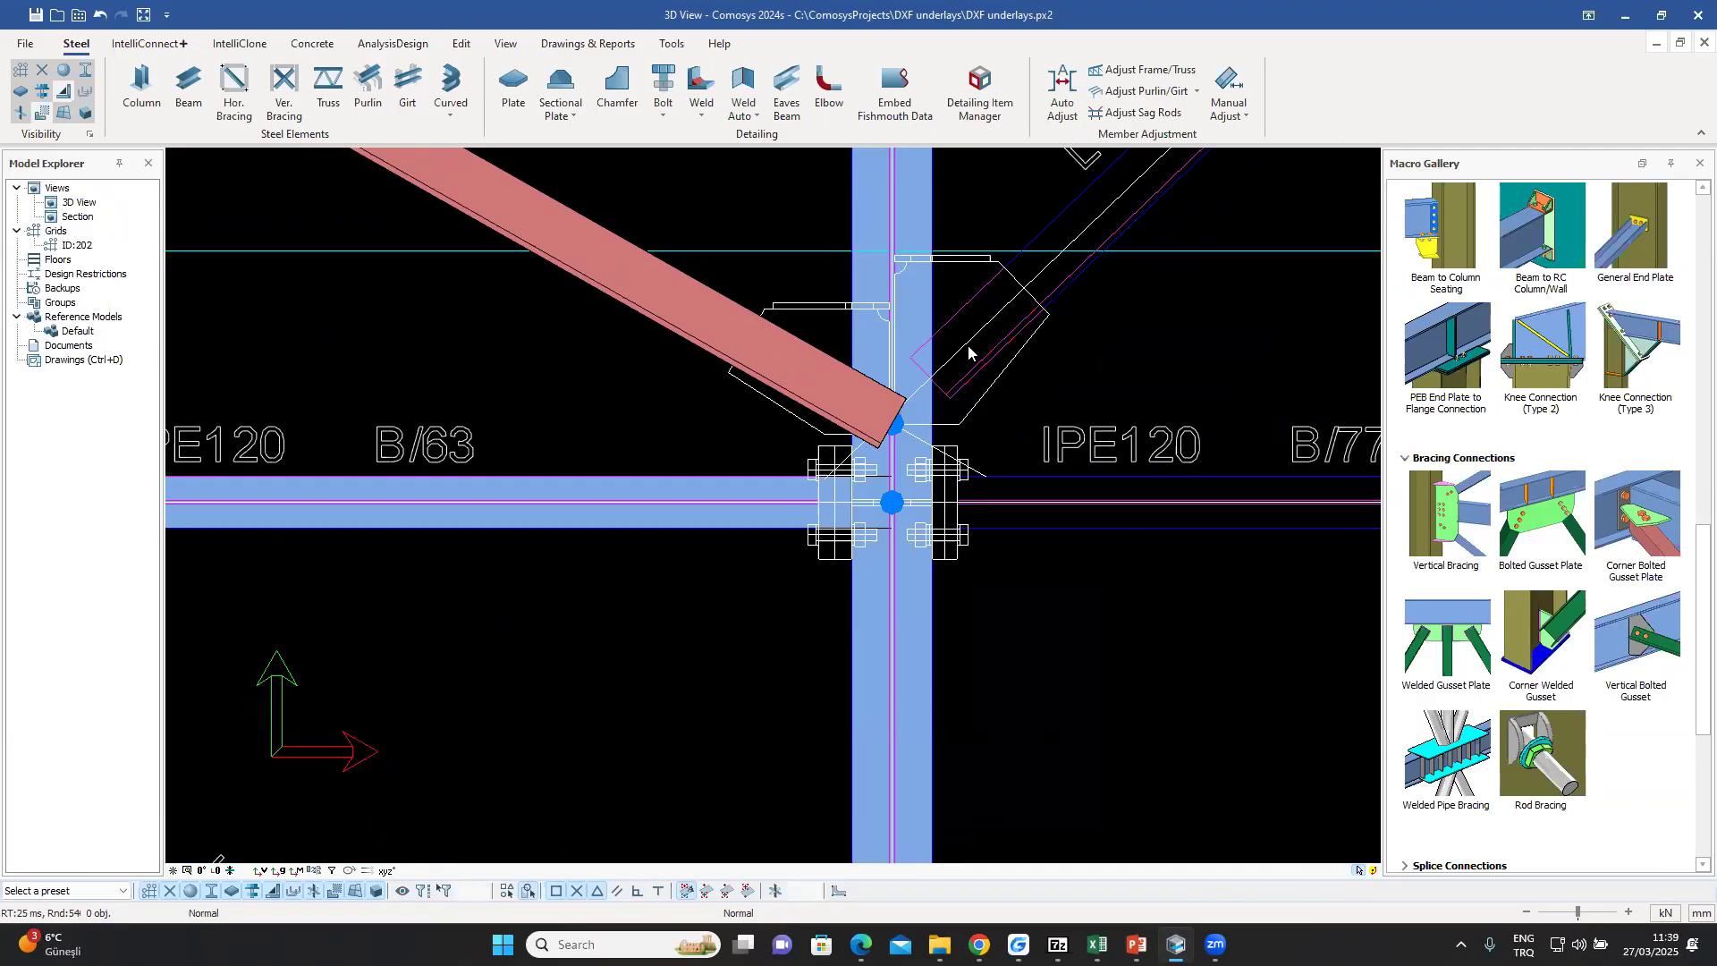
{"action": "middle_click_drag", "start_coordinate": [1072, 379], "coordinate": [1012, 413]}
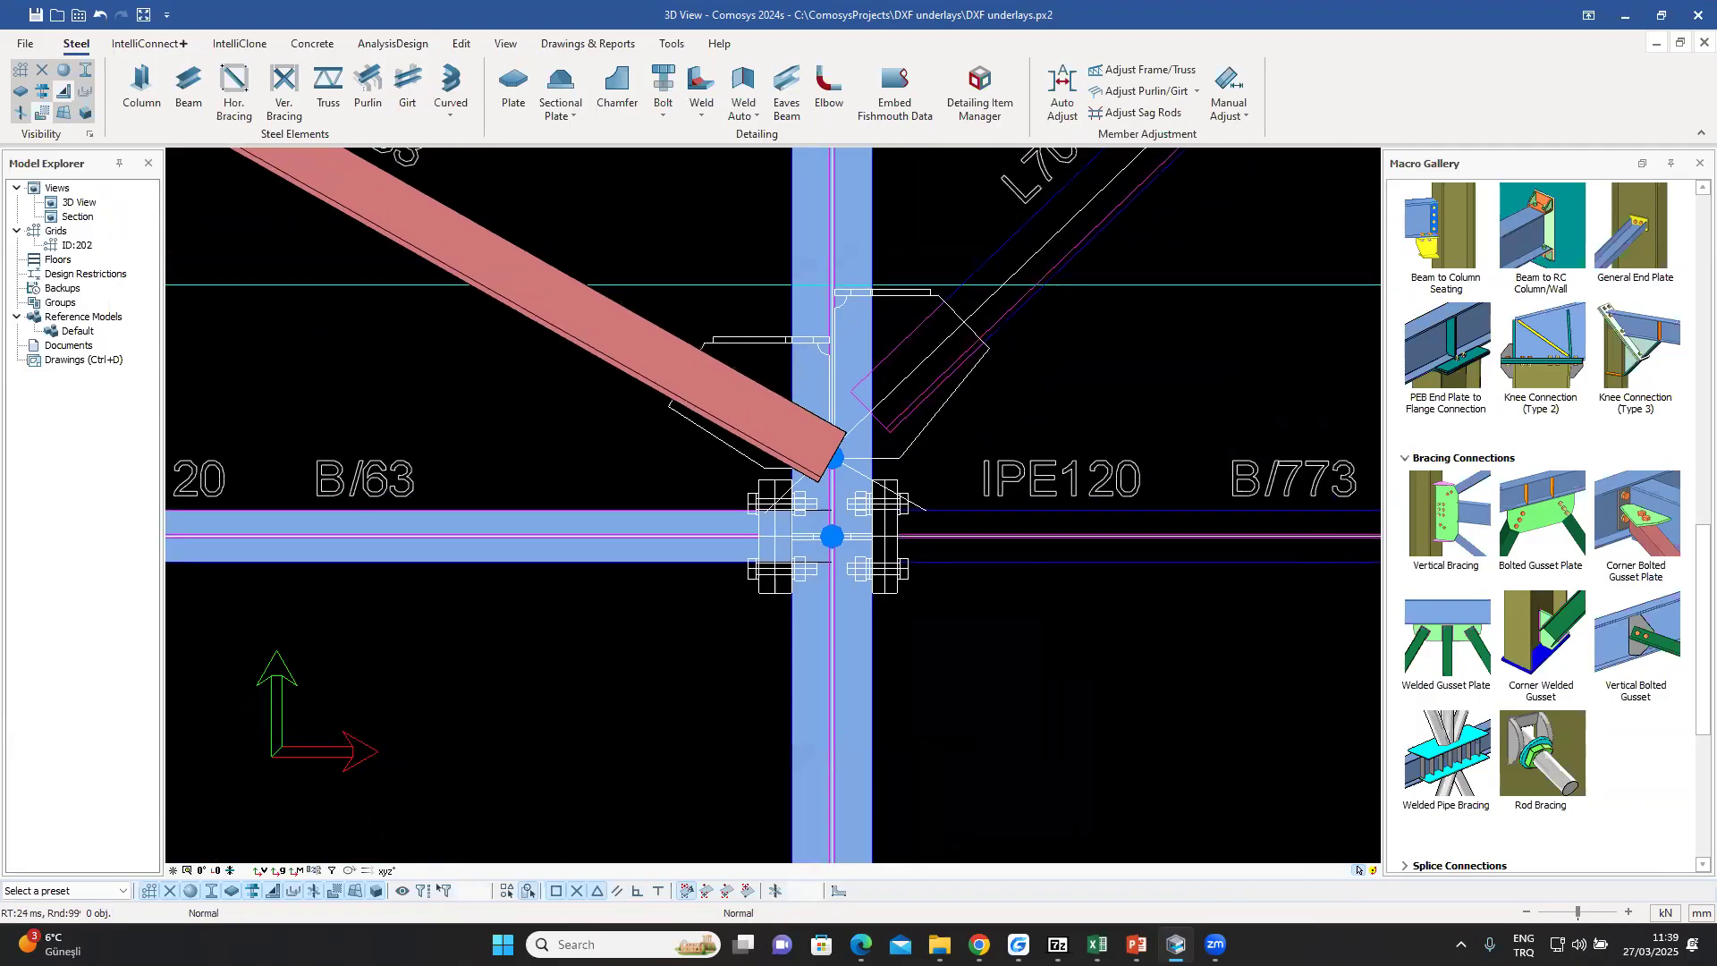
{"action": "middle_click_drag", "start_coordinate": [1027, 337], "coordinate": [1009, 486]}
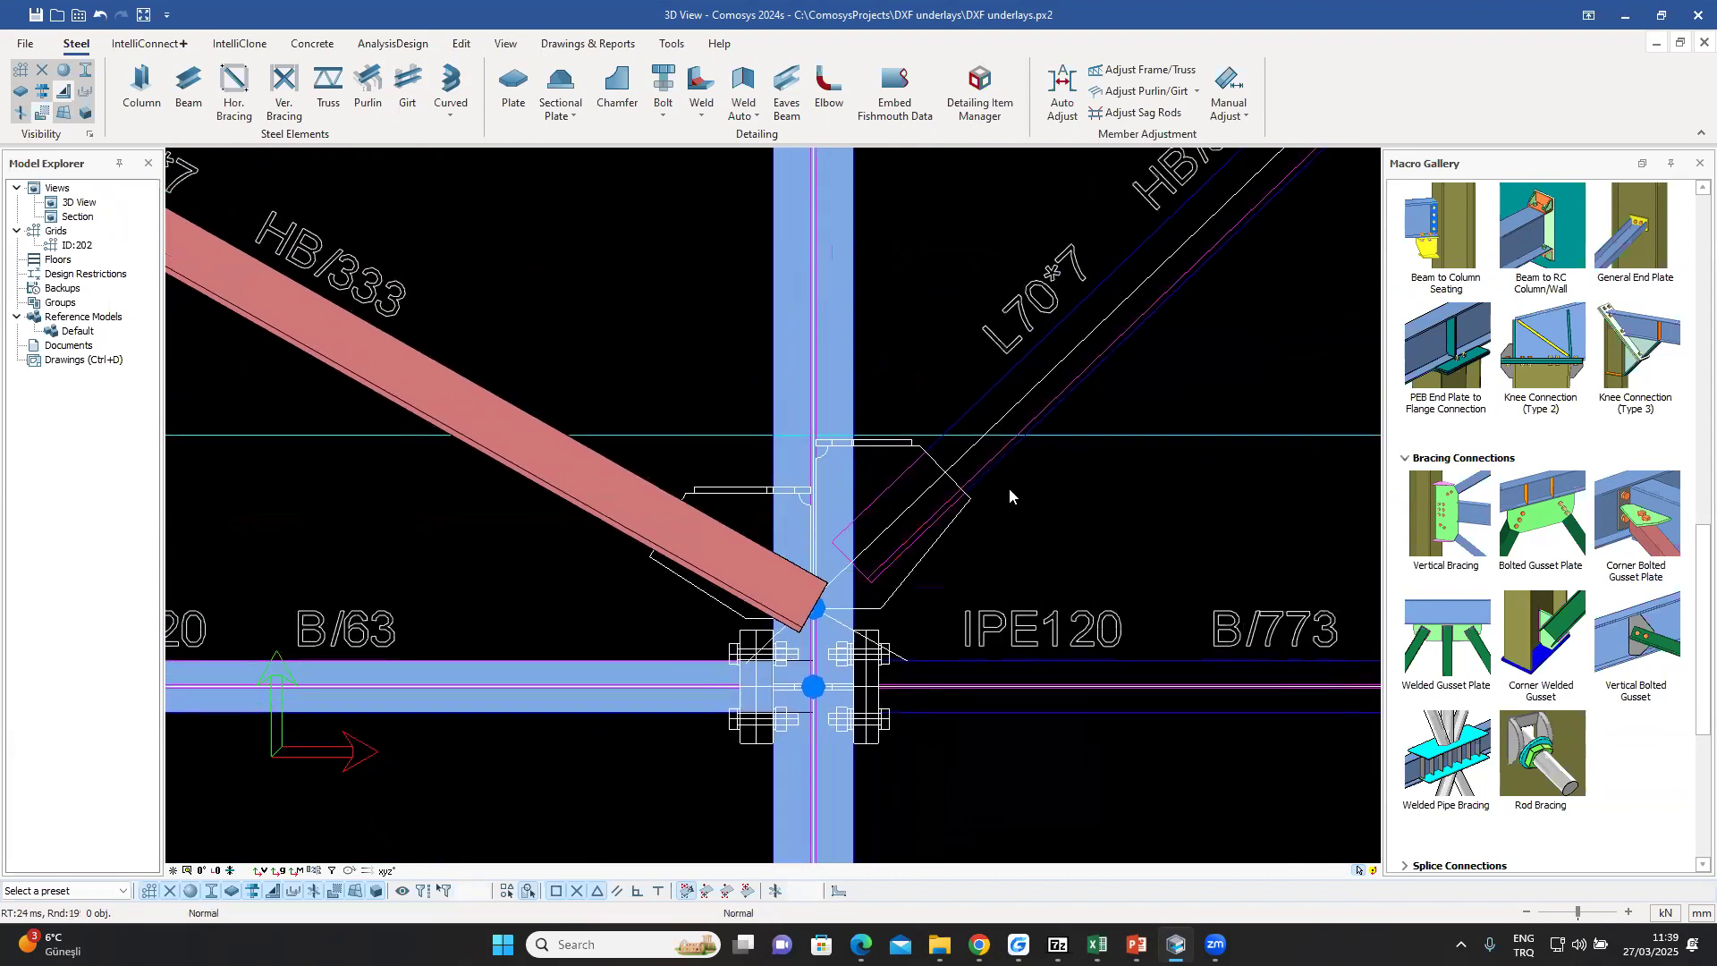
{"action": "scroll", "coordinate": [1008, 488], "scroll_direction": "down", "scroll_amount": 3}
{"action": "scroll", "coordinate": [908, 582], "scroll_direction": "up", "scroll_amount": 2}
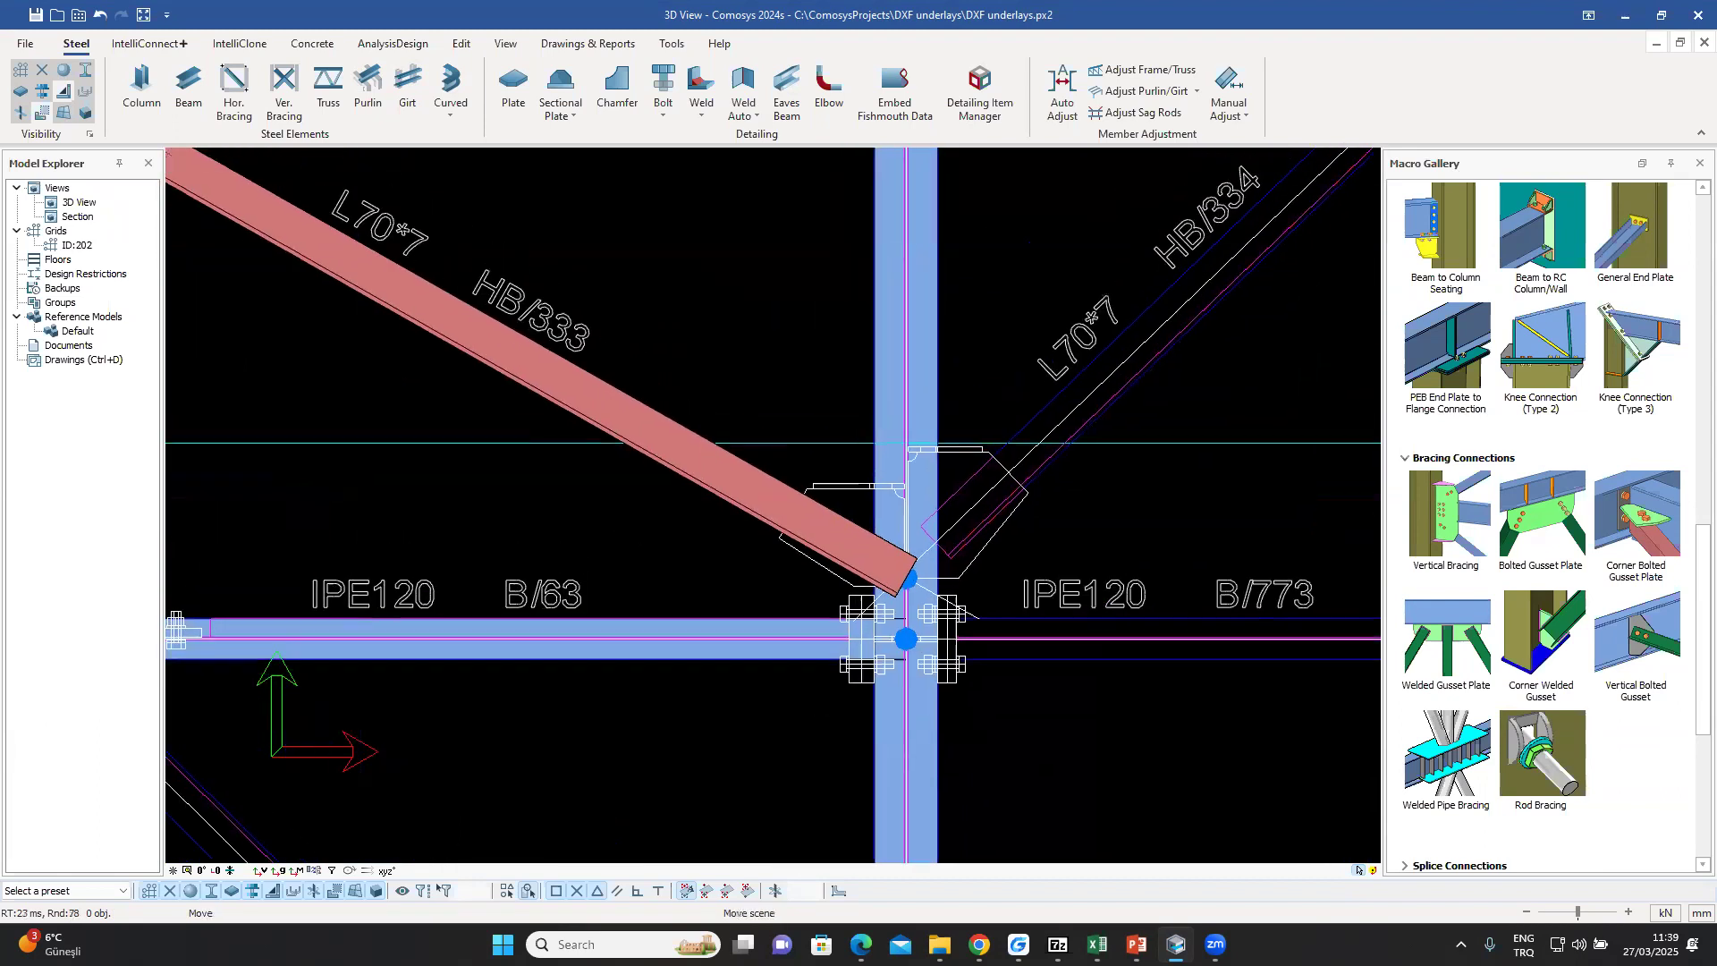
{"action": "scroll", "coordinate": [934, 286], "scroll_direction": "up", "scroll_amount": 2}
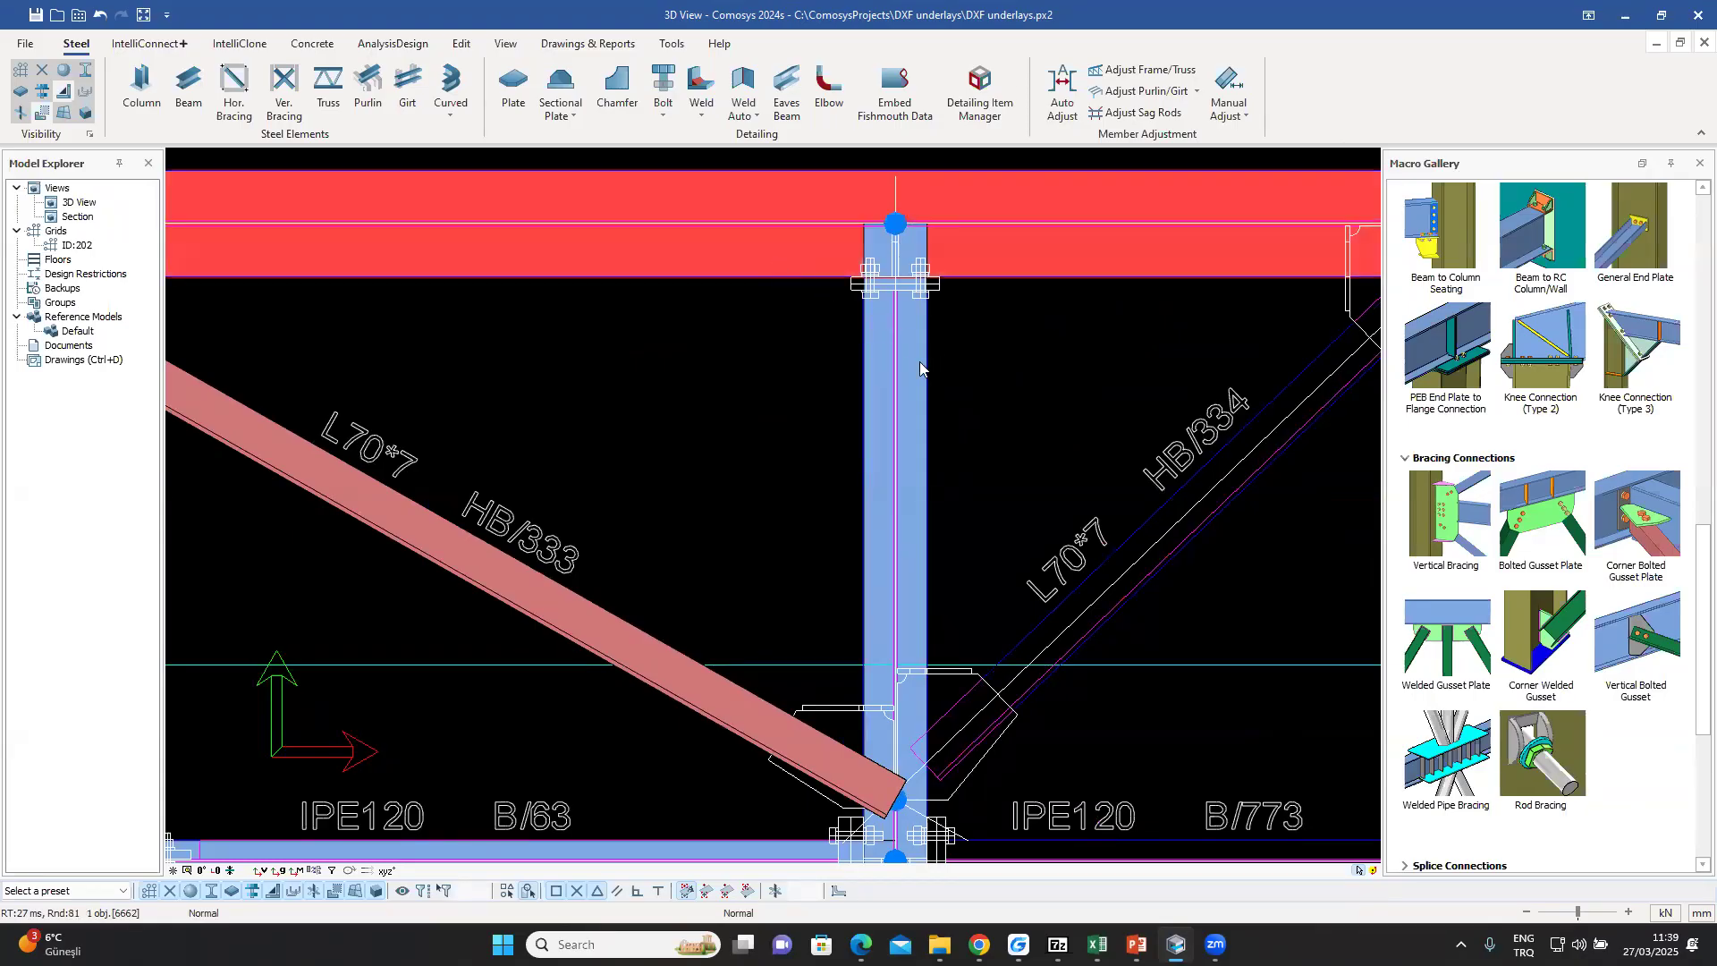
{"action": "left_click", "coordinate": [882, 264]}
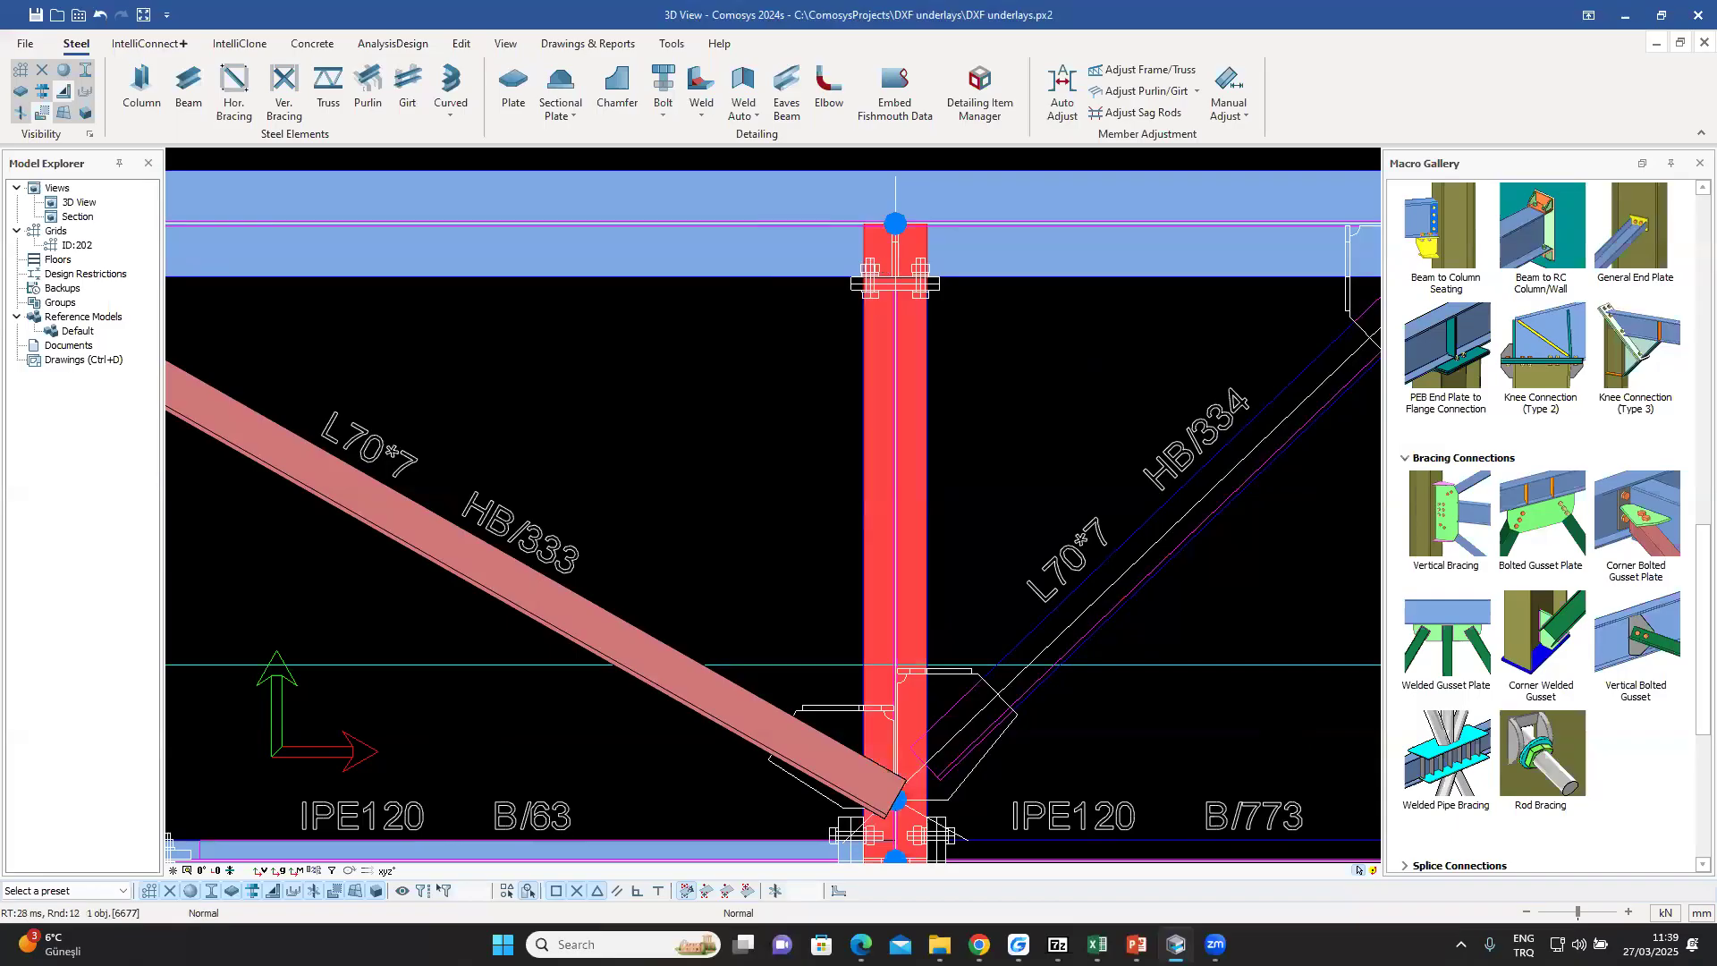
{"action": "scroll", "coordinate": [947, 313], "scroll_direction": "down", "scroll_amount": 6}
{"action": "scroll", "coordinate": [926, 309], "scroll_direction": "down", "scroll_amount": 1}
{"action": "middle_click_drag", "start_coordinate": [951, 446], "coordinate": [929, 454]}
{"action": "scroll", "coordinate": [954, 453], "scroll_direction": "down", "scroll_amount": 1}
{"action": "middle_click_drag", "start_coordinate": [1081, 460], "coordinate": [880, 492]}
{"action": "left_click", "coordinate": [911, 470]}
{"action": "left_click", "coordinate": [853, 453]}
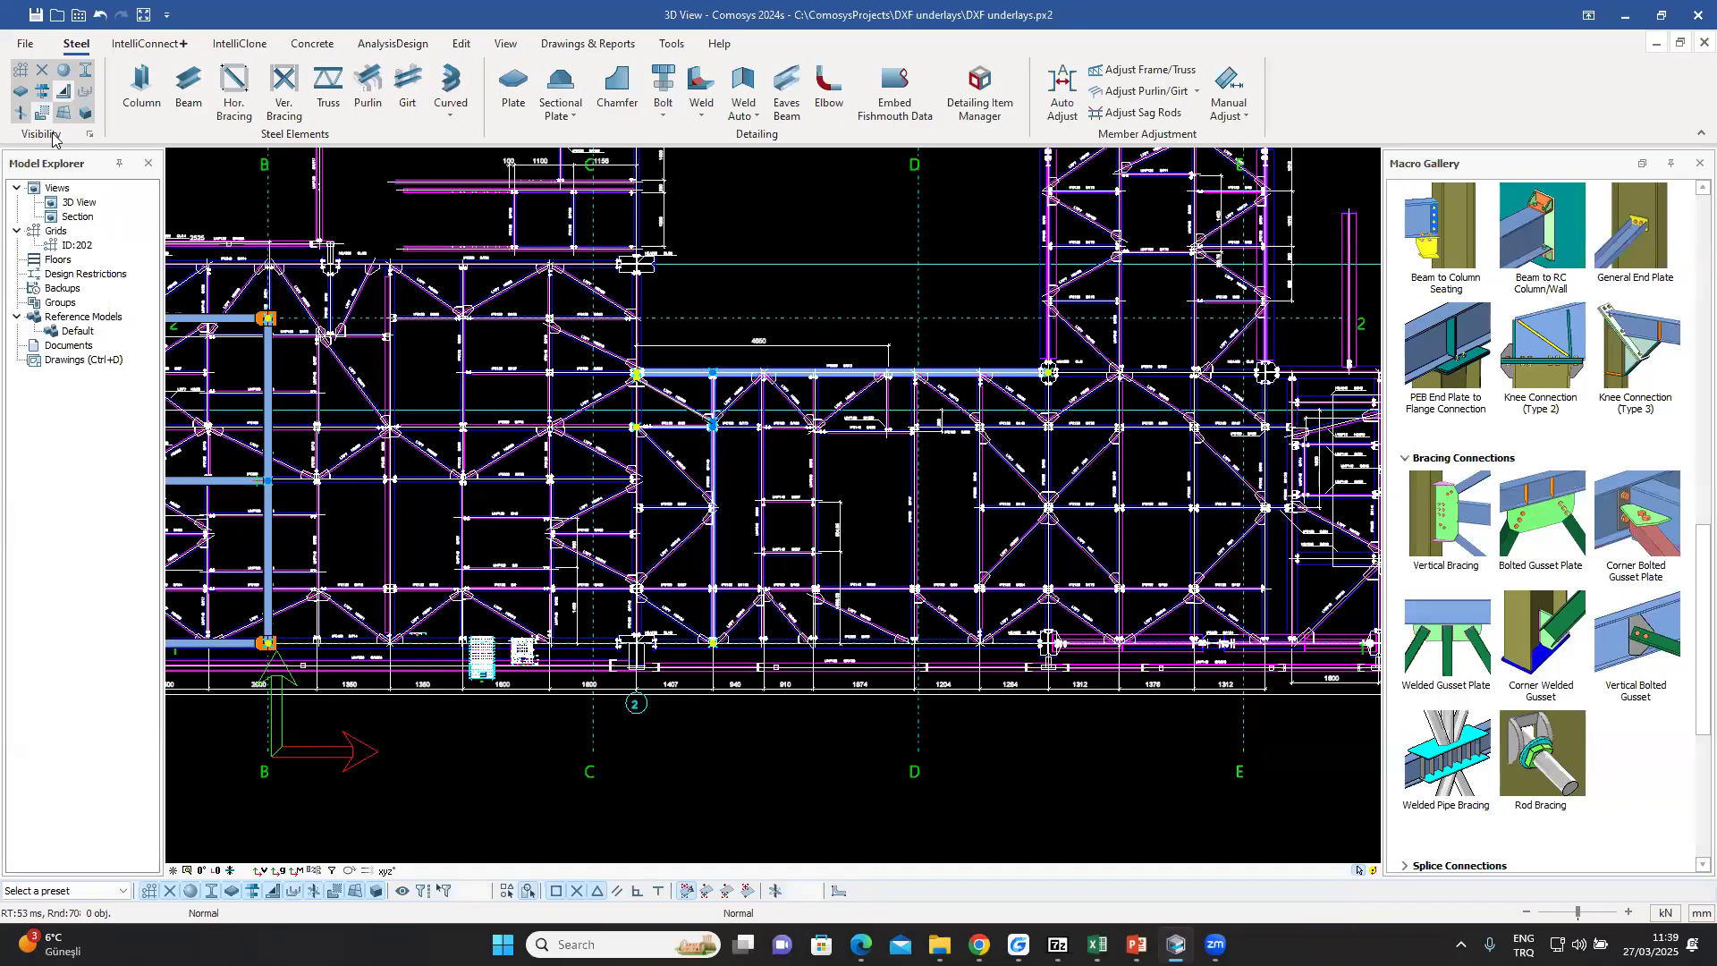
- Turn off the visibility of DXF solids to hide the underlay
{"action": "left_click", "coordinate": [89, 134]}
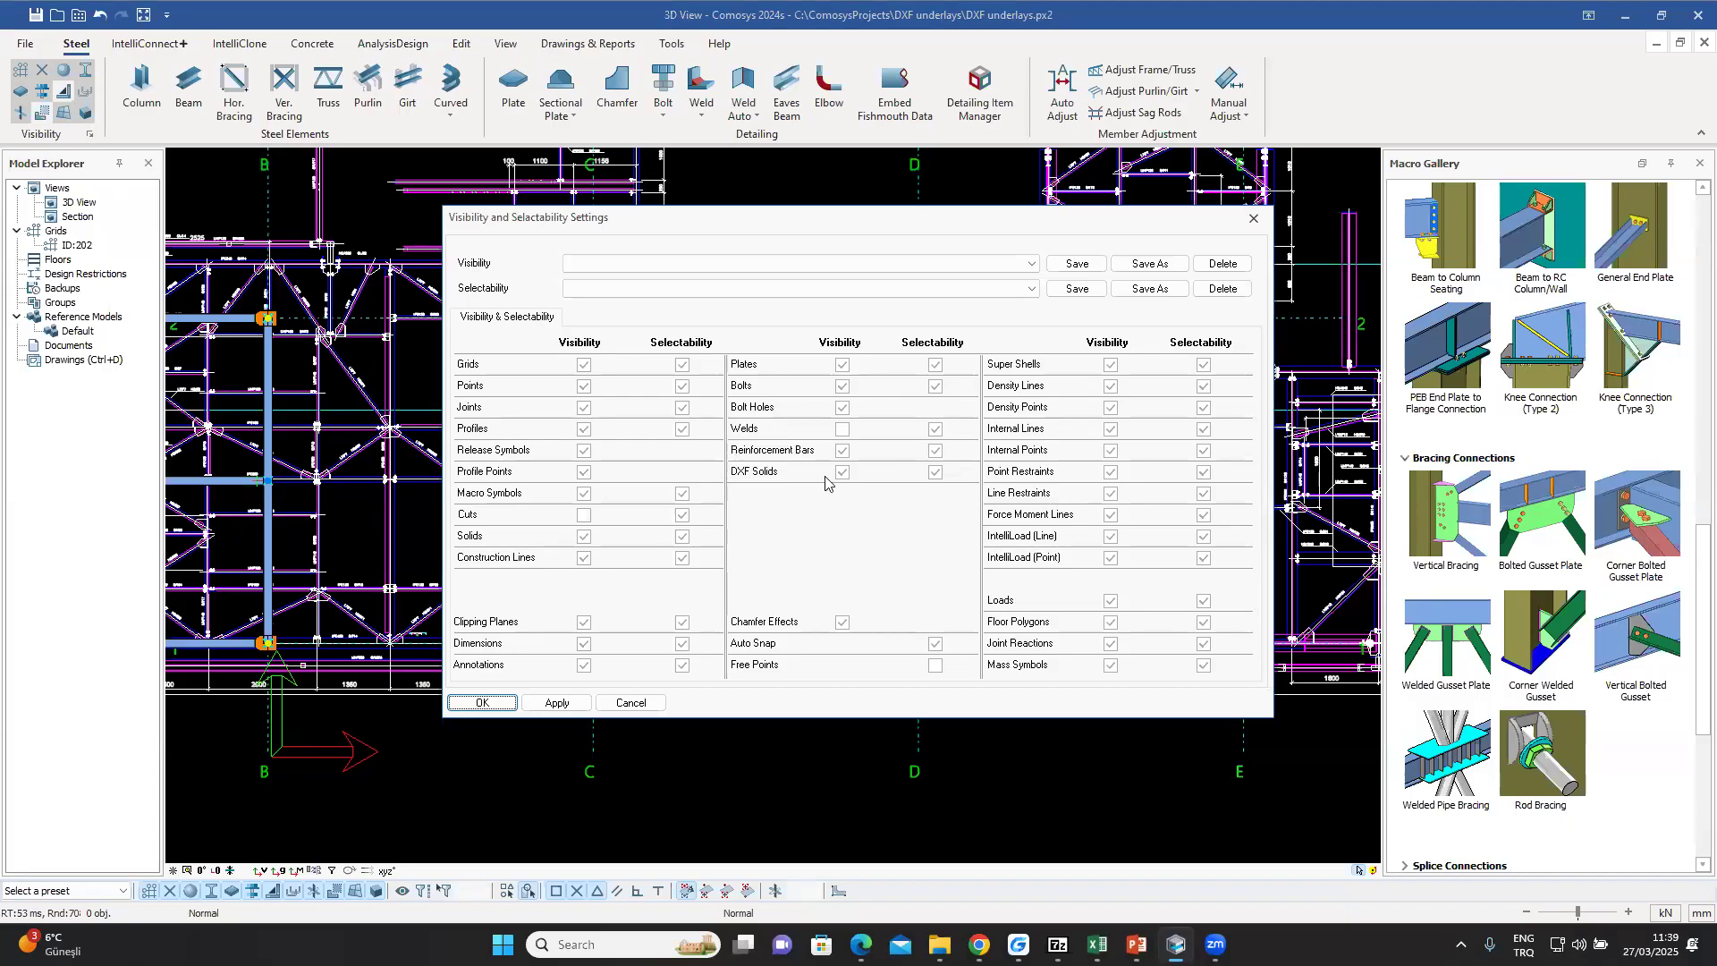
{"action": "left_click", "coordinate": [842, 471]}
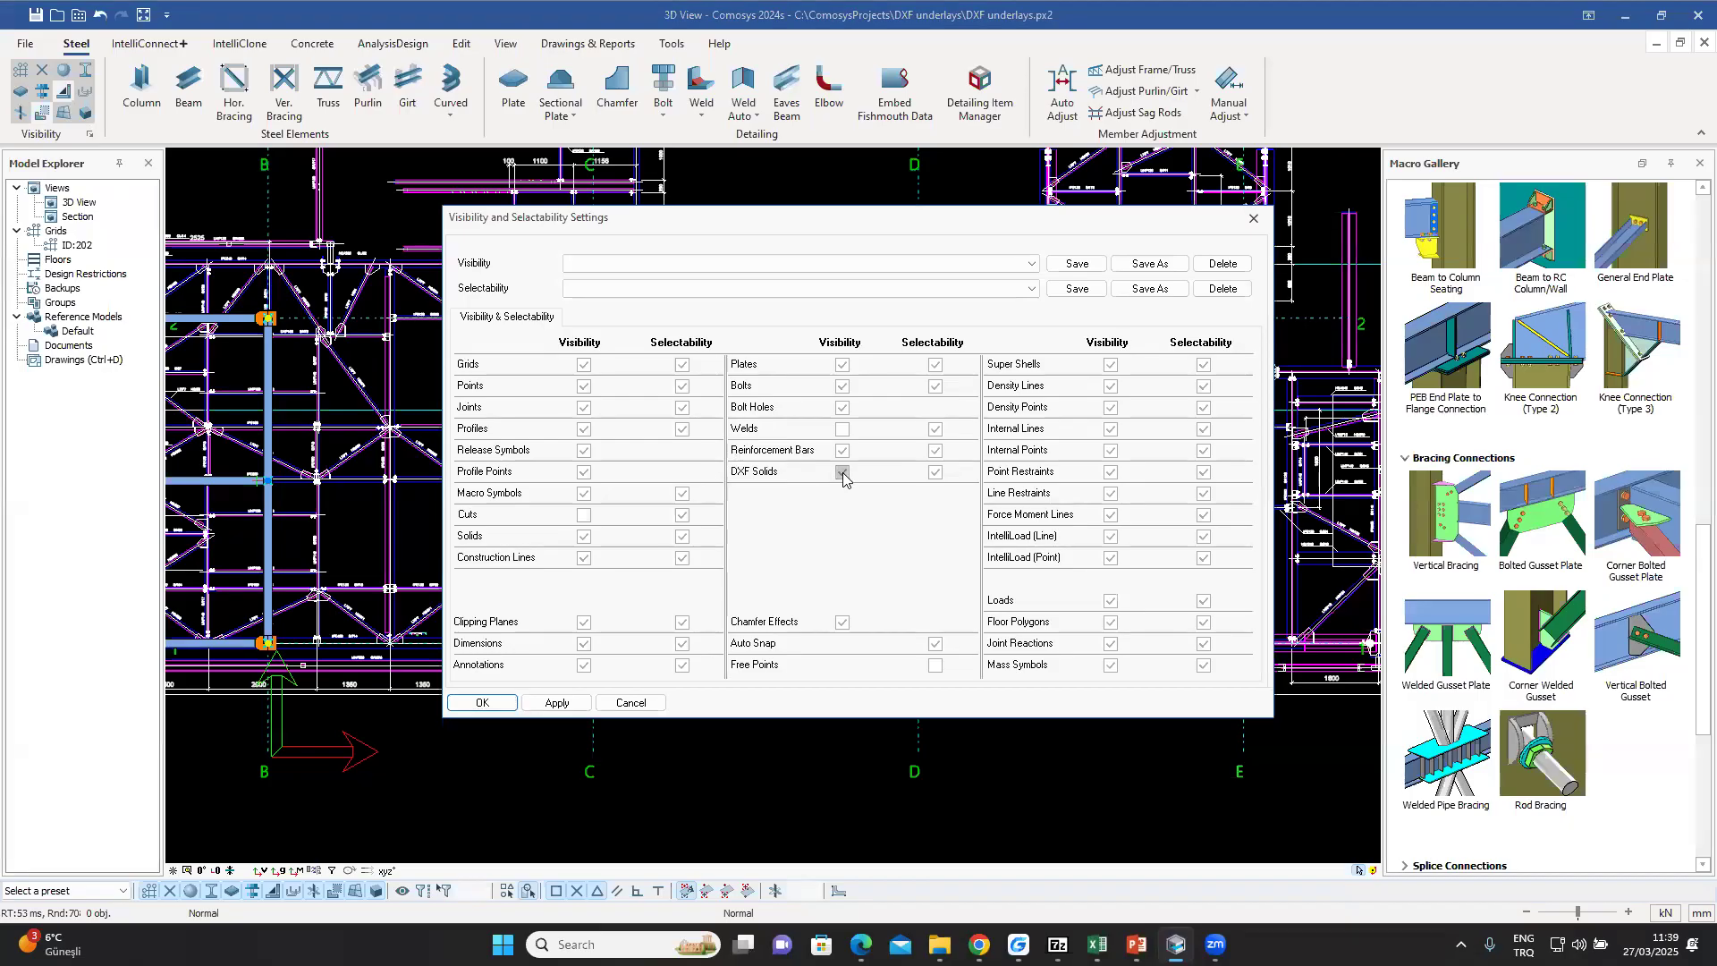
{"action": "left_click", "coordinate": [512, 704]}
- Delete all the traced beams and the brace between grids C and E, keeping the existing frame between grids A and B
{"action": "scroll", "coordinate": [807, 469], "scroll_direction": "up", "scroll_amount": 5}
{"action": "middle_click_drag", "start_coordinate": [691, 391], "coordinate": [755, 435]}
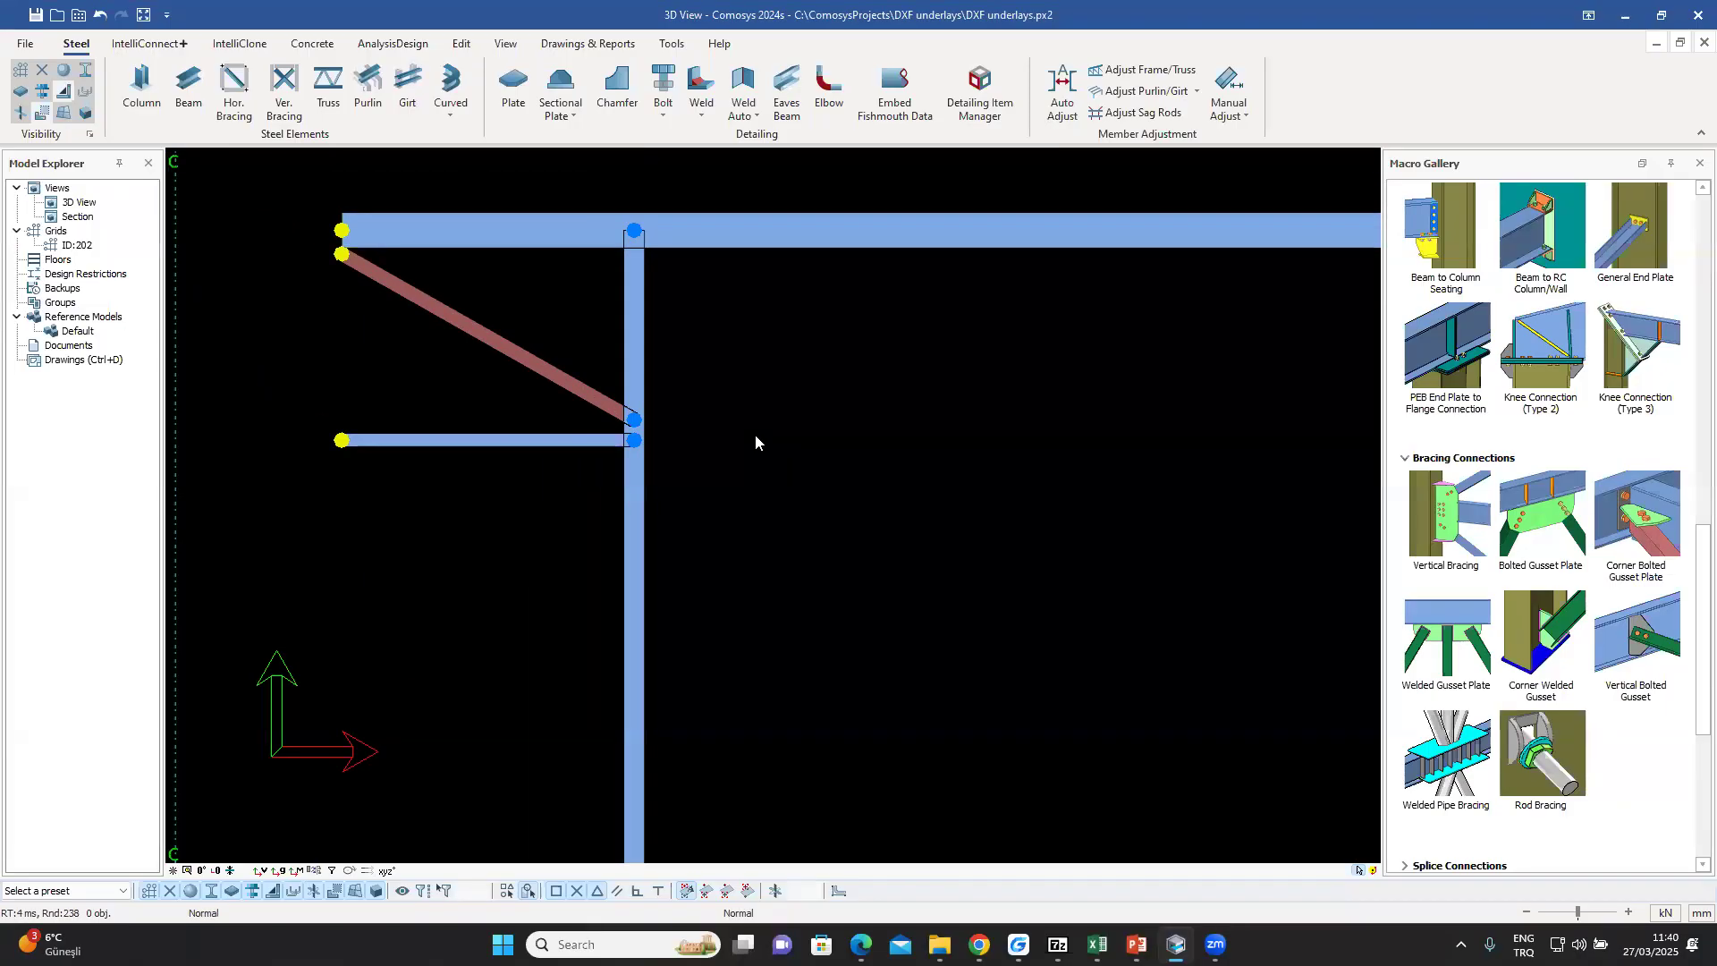
{"action": "scroll", "coordinate": [755, 434], "scroll_direction": "down", "scroll_amount": 4}
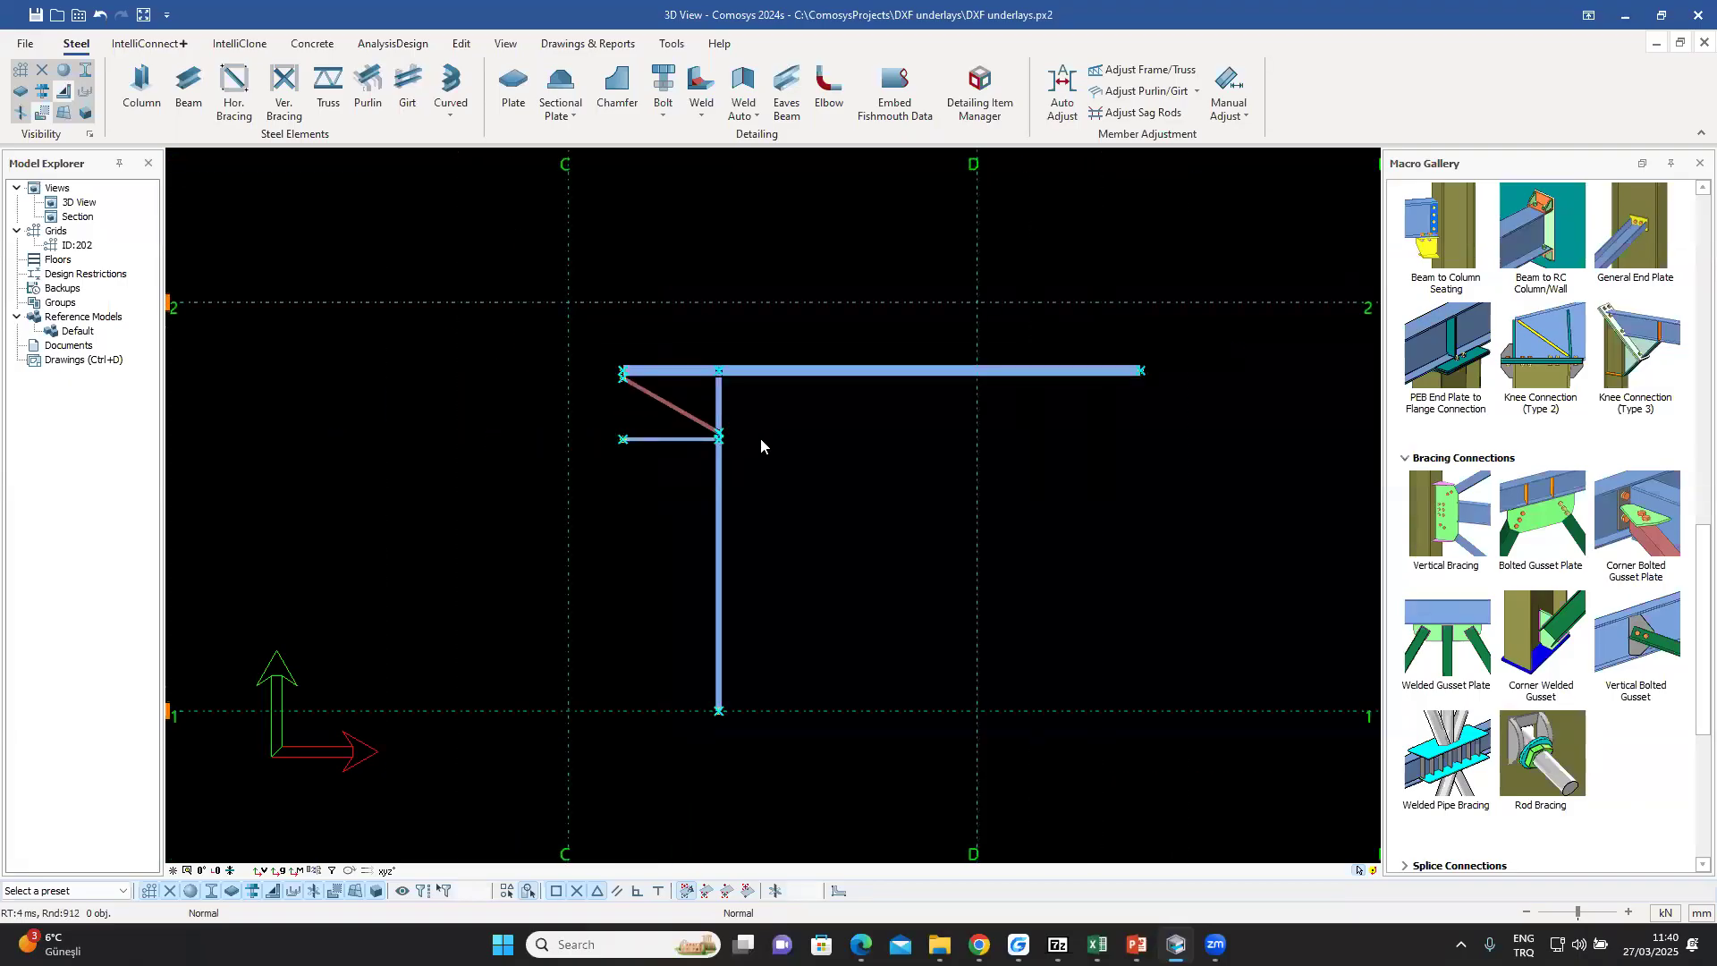
{"action": "scroll", "coordinate": [758, 428], "scroll_direction": "down", "scroll_amount": 1}
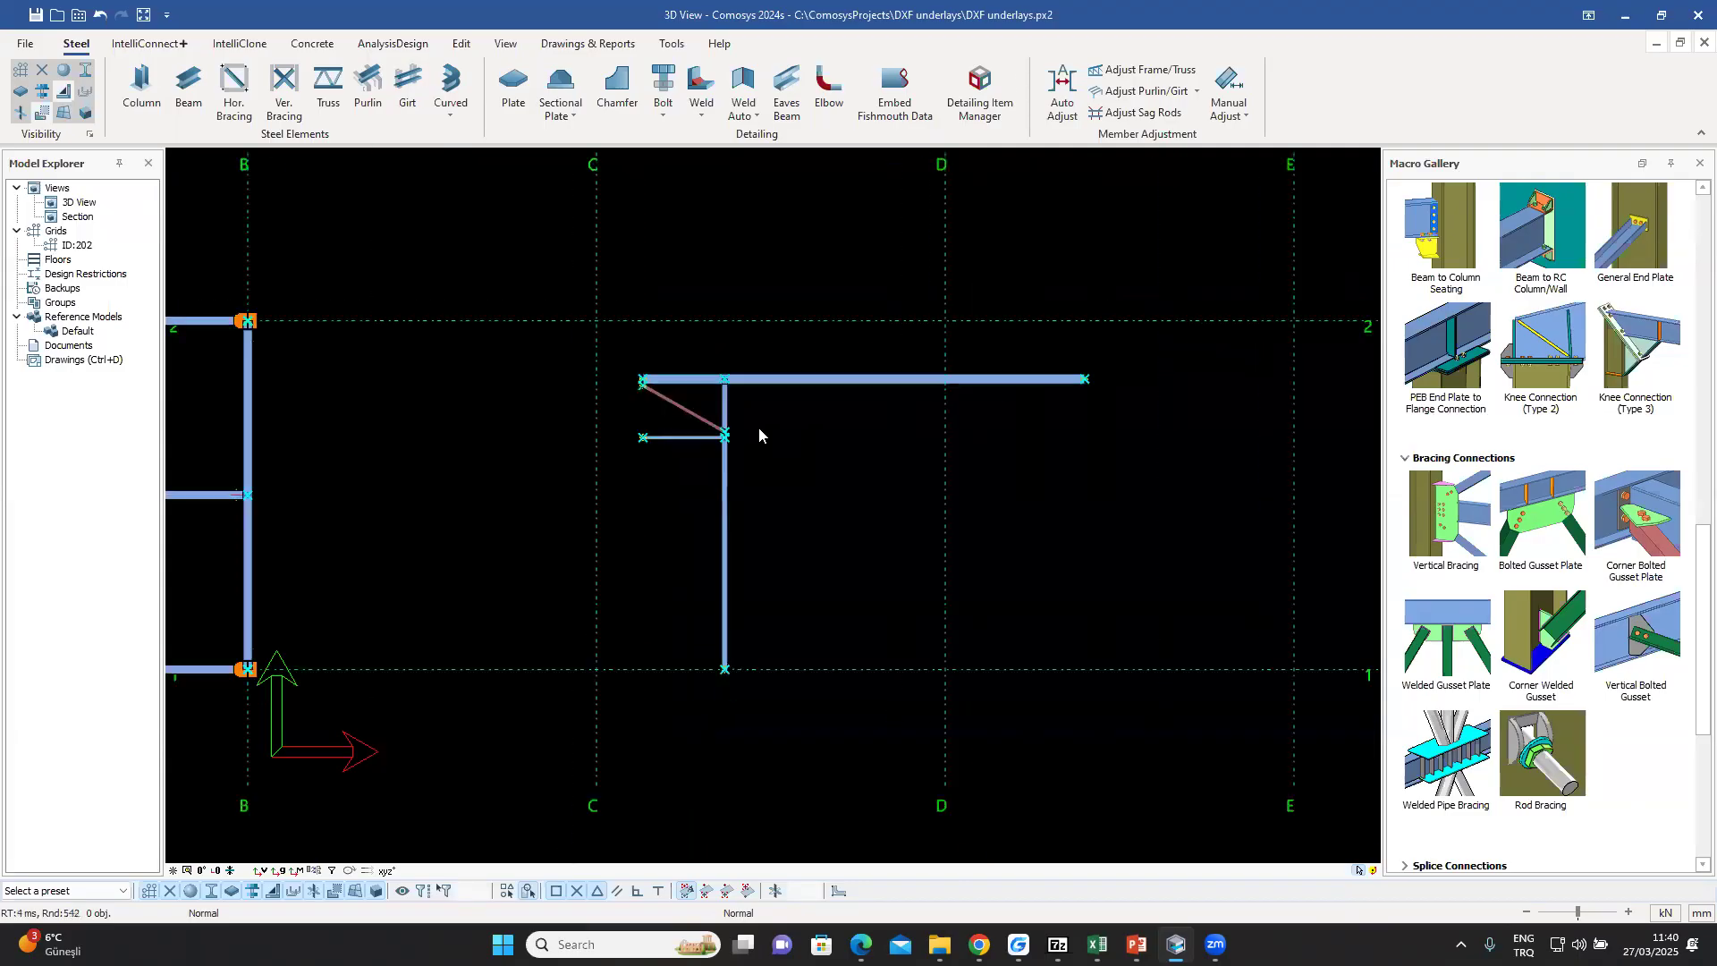
{"action": "left_click_drag", "start_coordinate": [807, 519], "coordinate": [621, 357]}
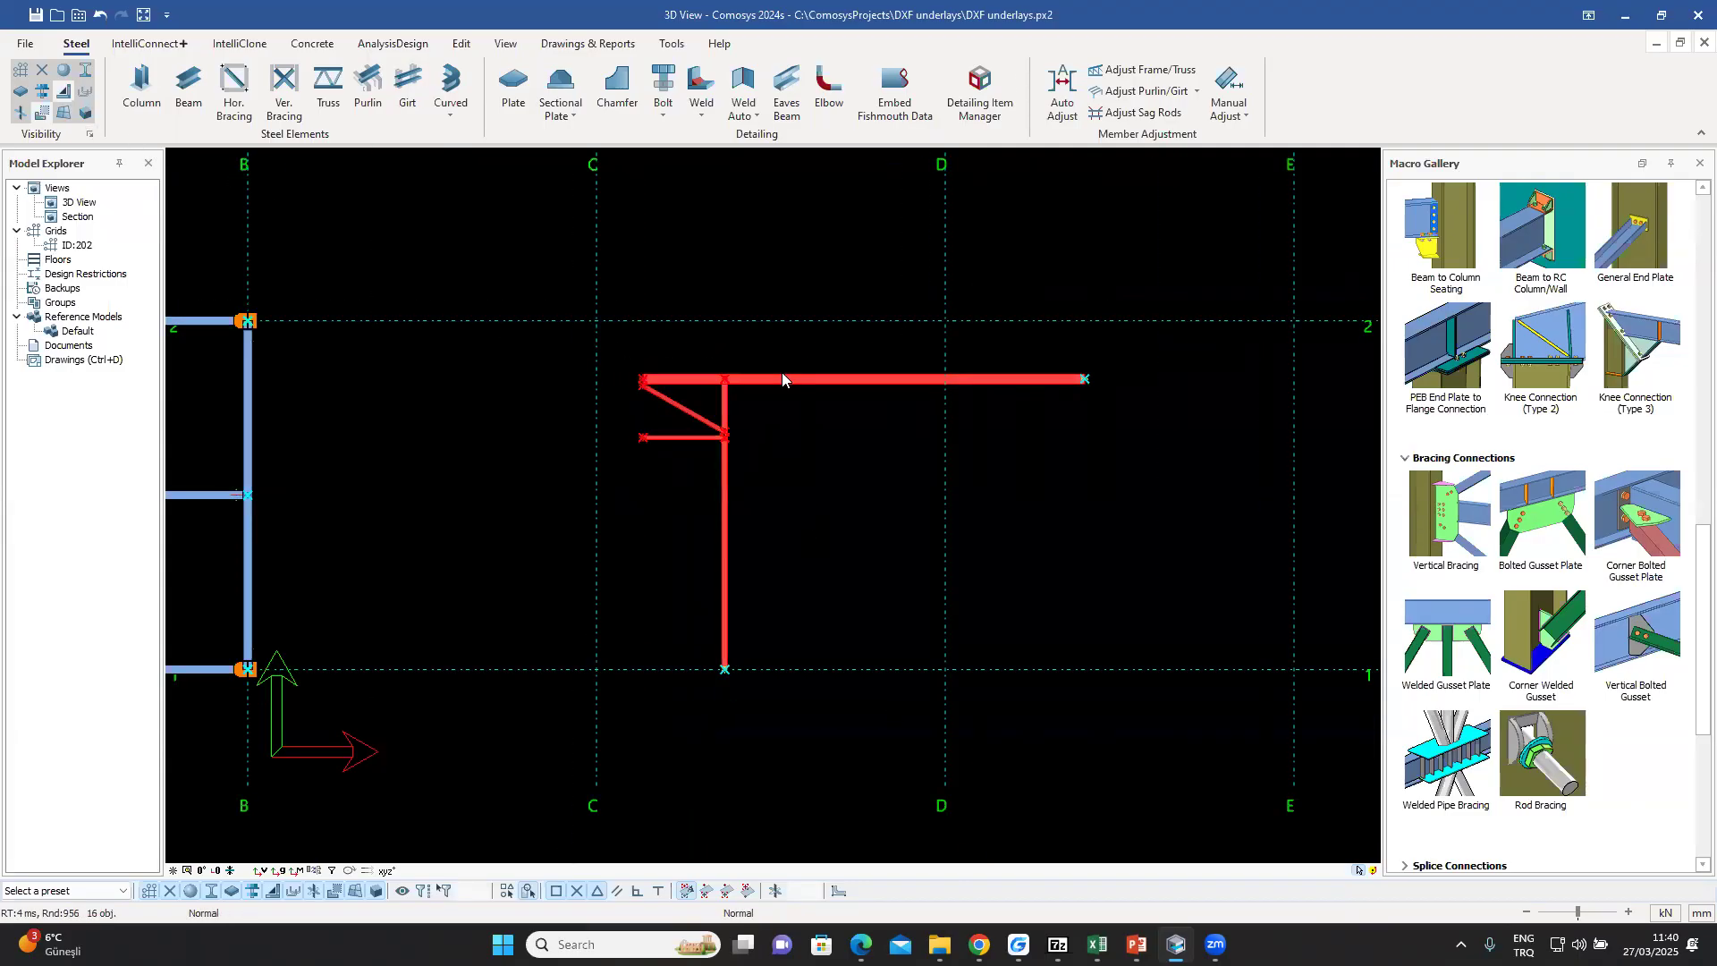
{"action": "key", "text": "Delete"}
{"action": "left_click", "coordinate": [785, 525]}
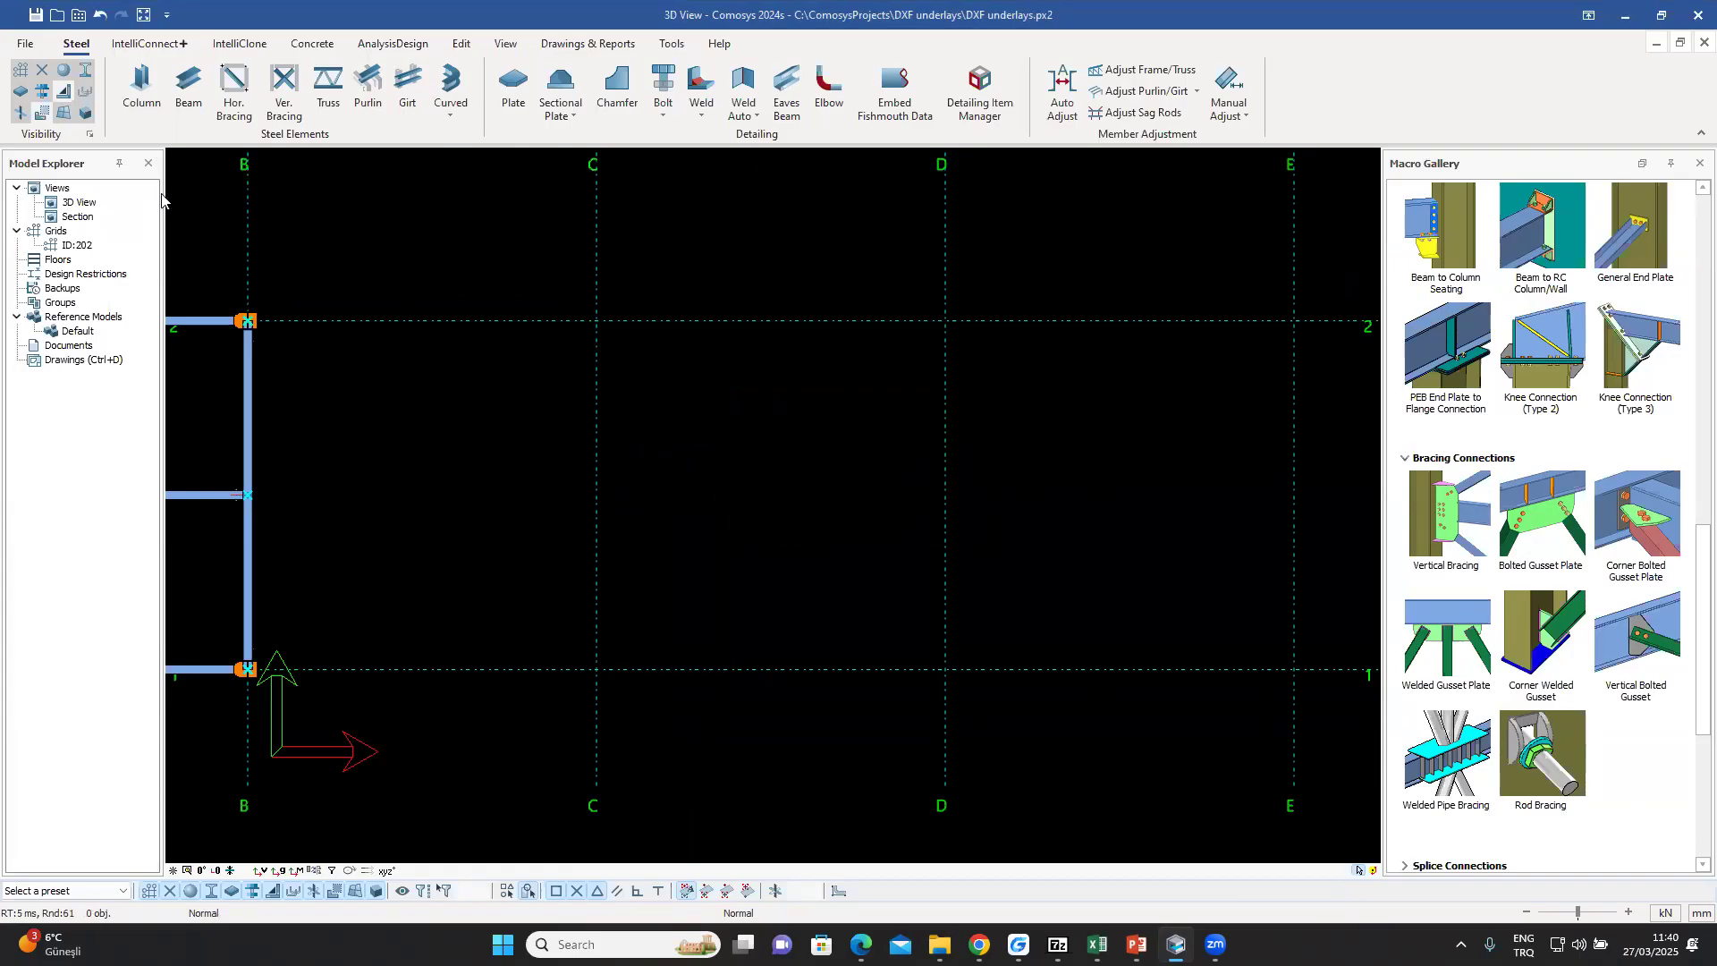
- Turn the visibility of DXF solids back on
{"action": "left_click", "coordinate": [90, 133]}
{"action": "left_click", "coordinate": [841, 472]}
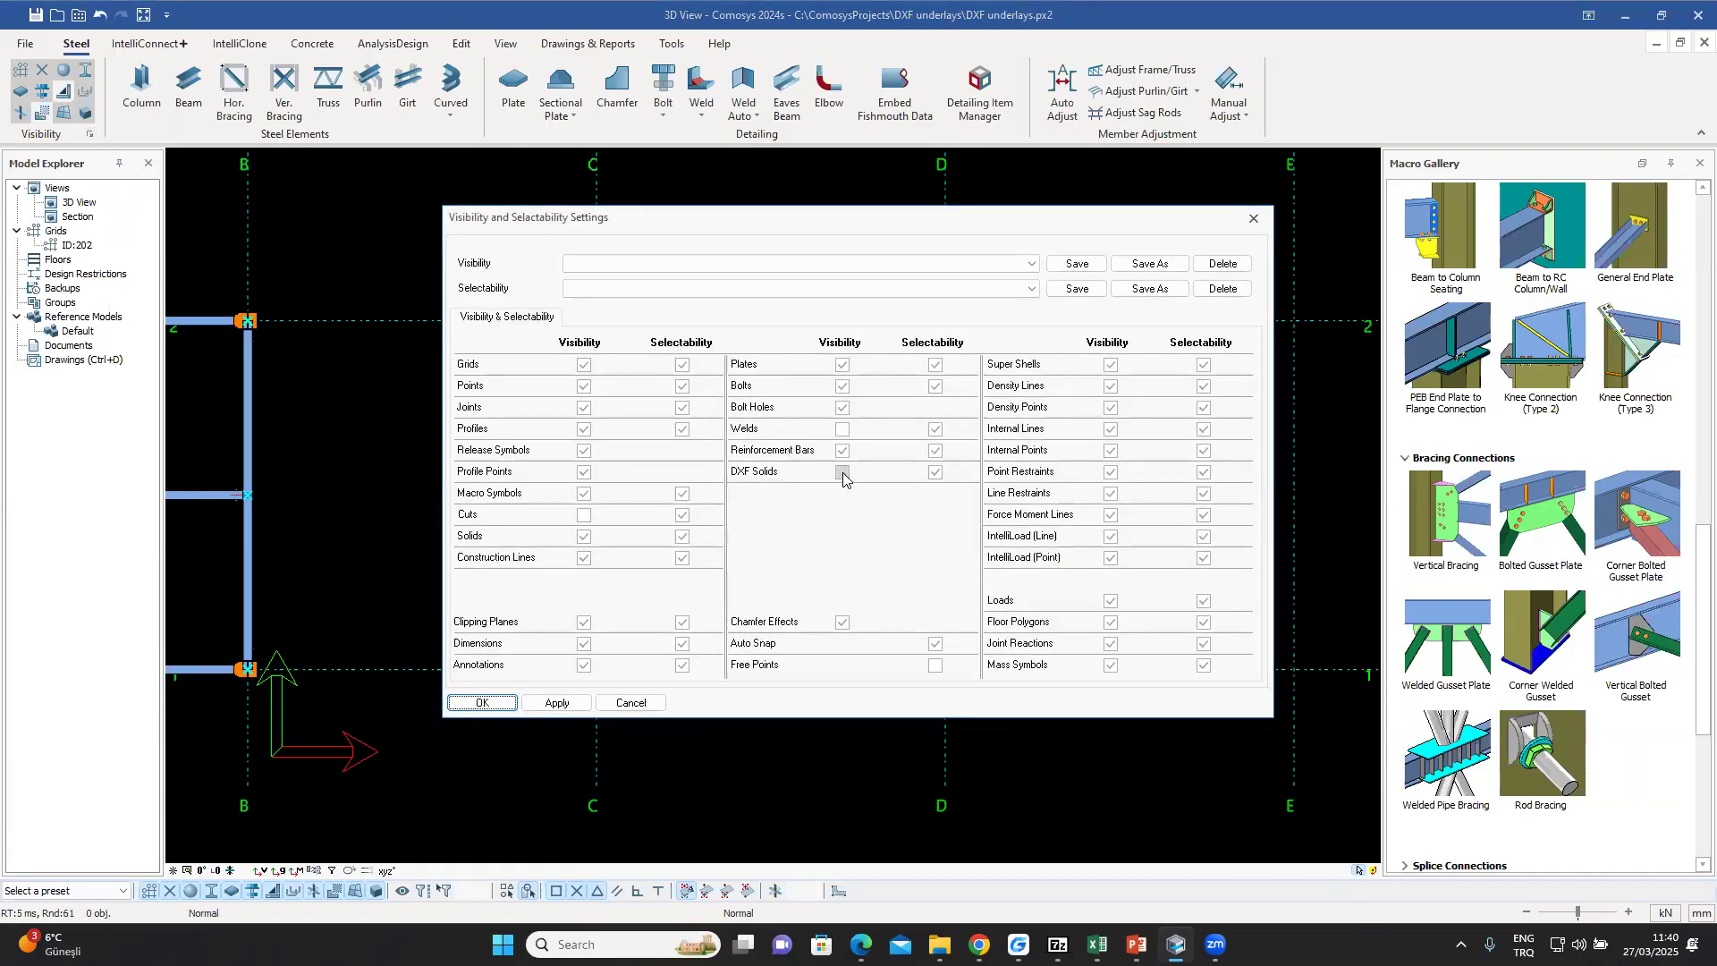
{"action": "key", "text": "Return"}
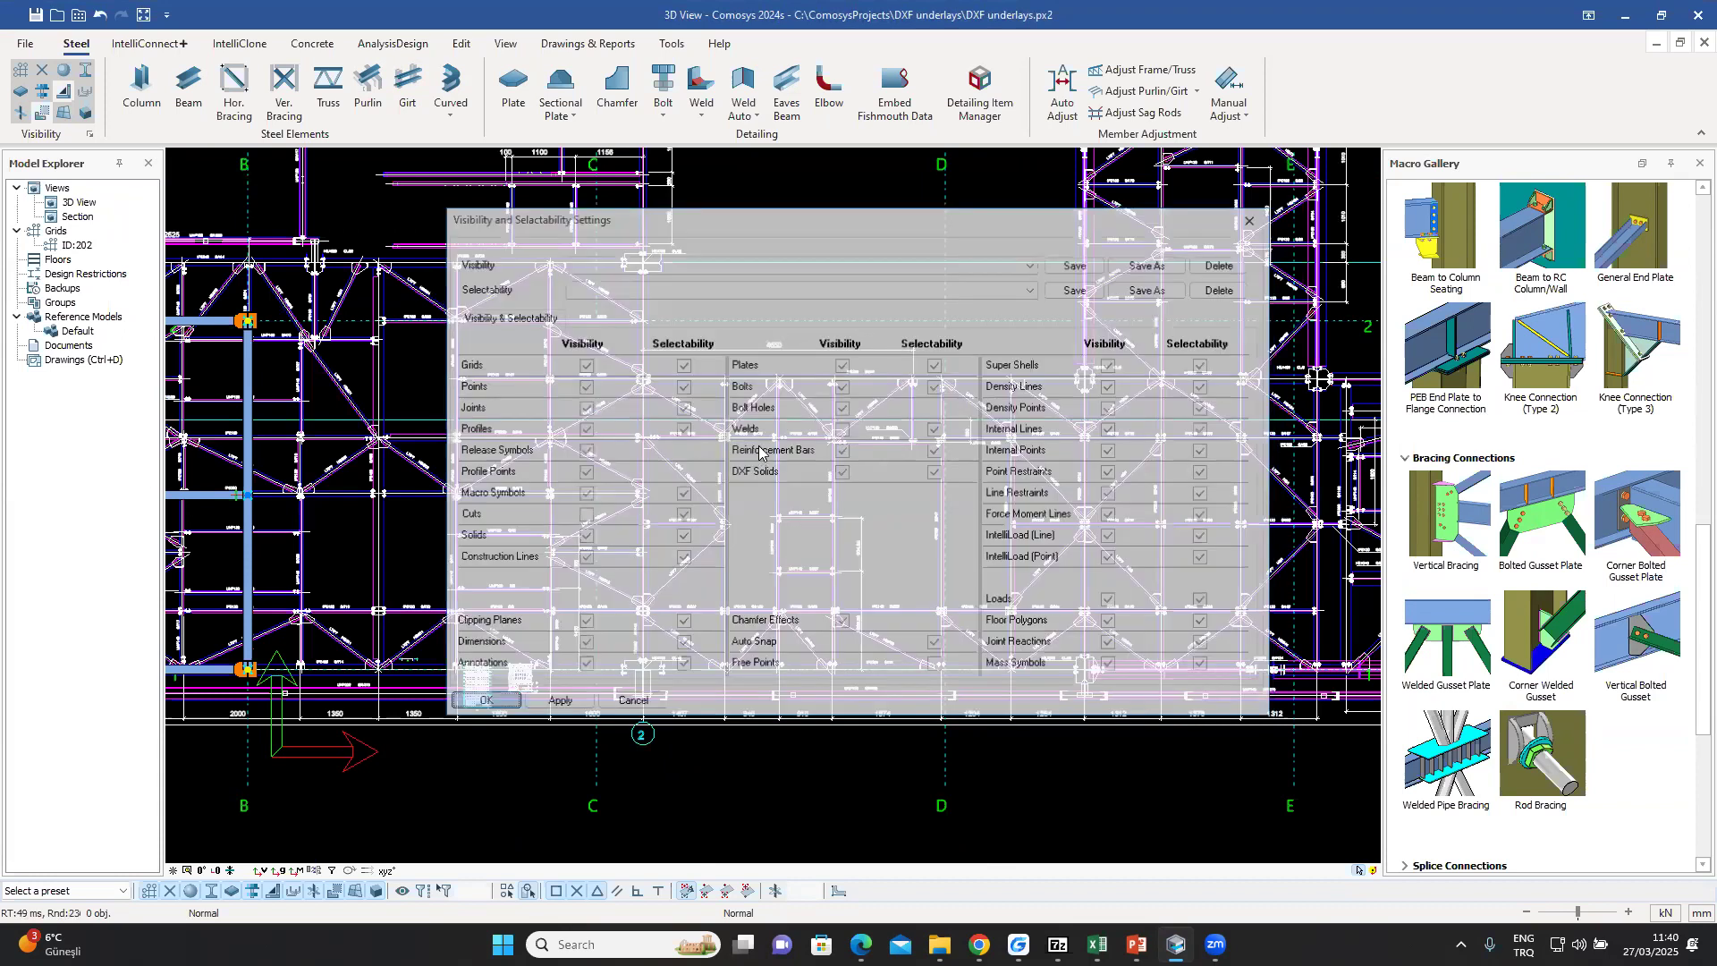
- Delete the imported DXF underlay from the model and confirm the deletion
{"action": "scroll", "coordinate": [766, 452], "scroll_direction": "down", "scroll_amount": 1}
{"action": "scroll", "coordinate": [767, 447], "scroll_direction": "down", "scroll_amount": 1}
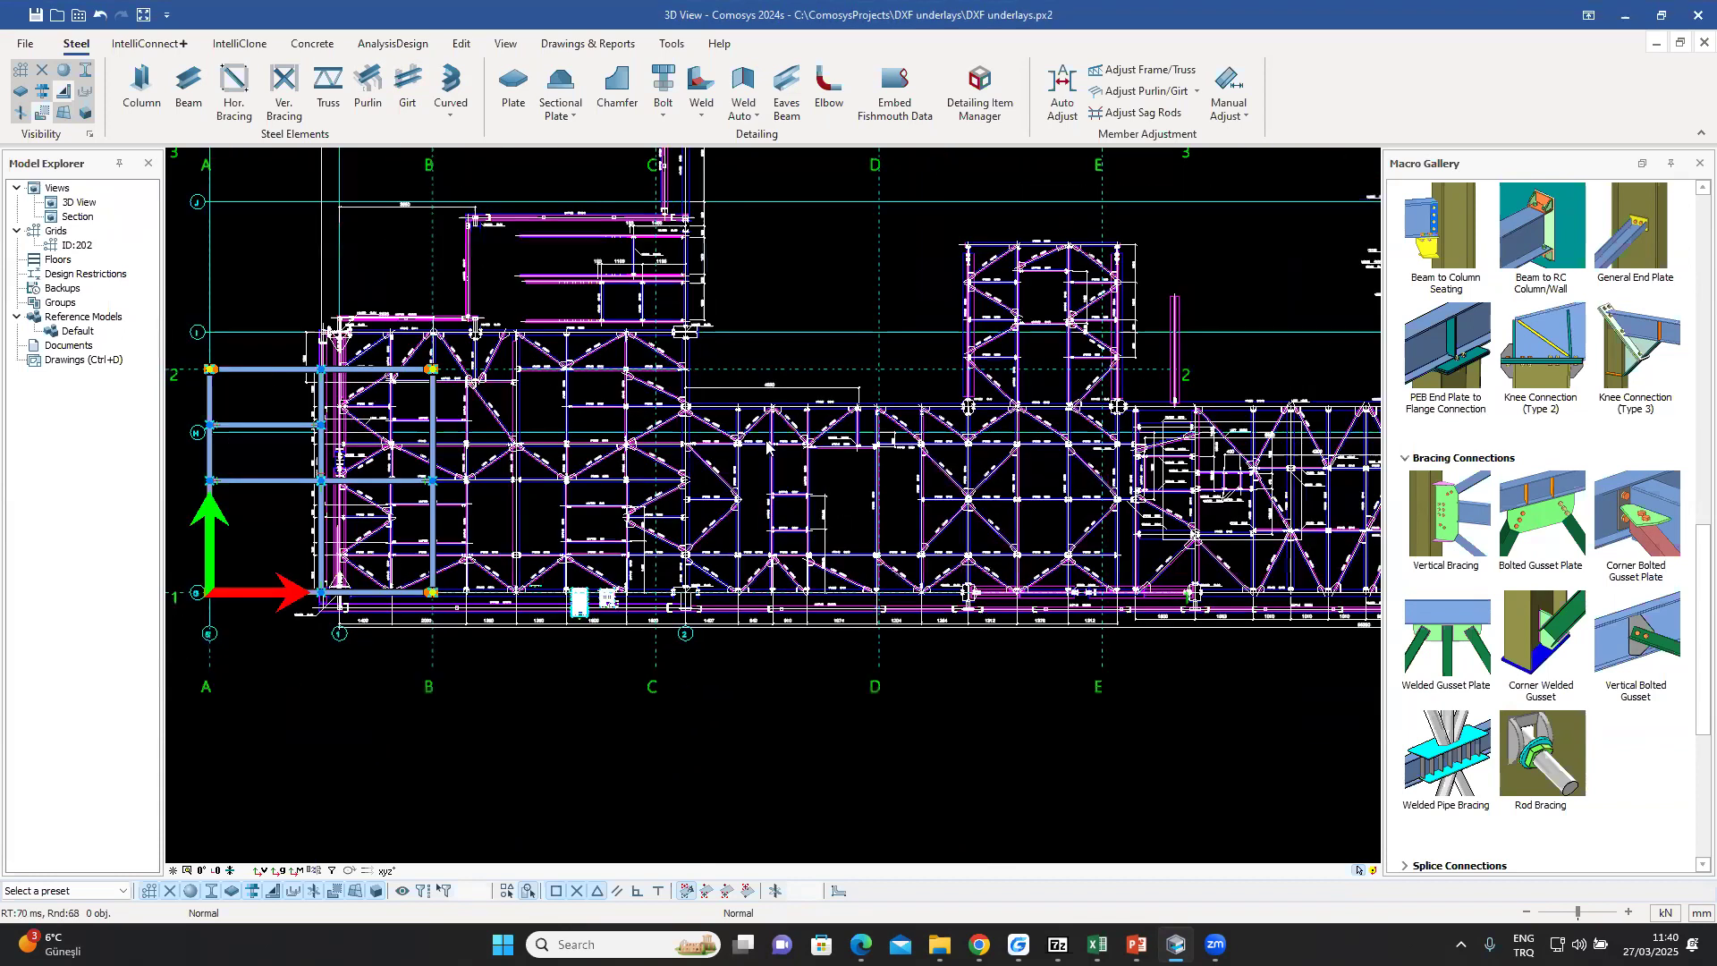
{"action": "left_click", "coordinate": [792, 527]}
{"action": "key", "text": "Delete"}
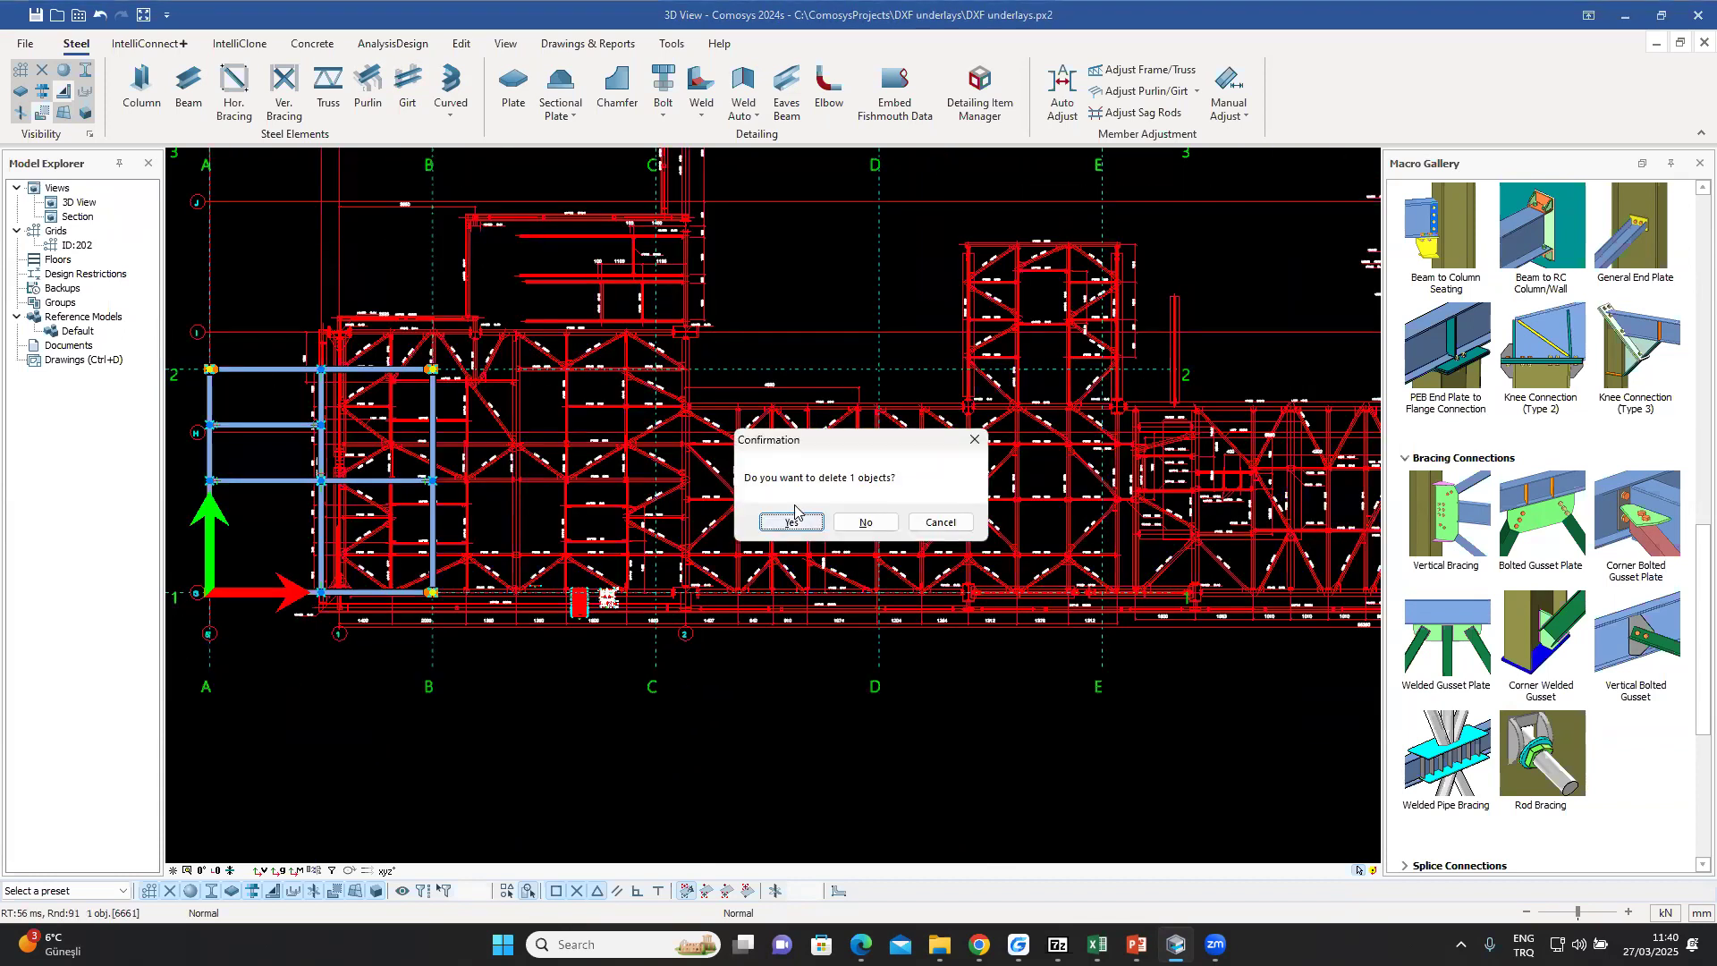
{"action": "left_click", "coordinate": [791, 522]}
- Import SectionB.dxf from the sample dxfs folder as DXF-2000 with all layers and the default origin and scale
{"action": "left_click", "coordinate": [25, 45]}
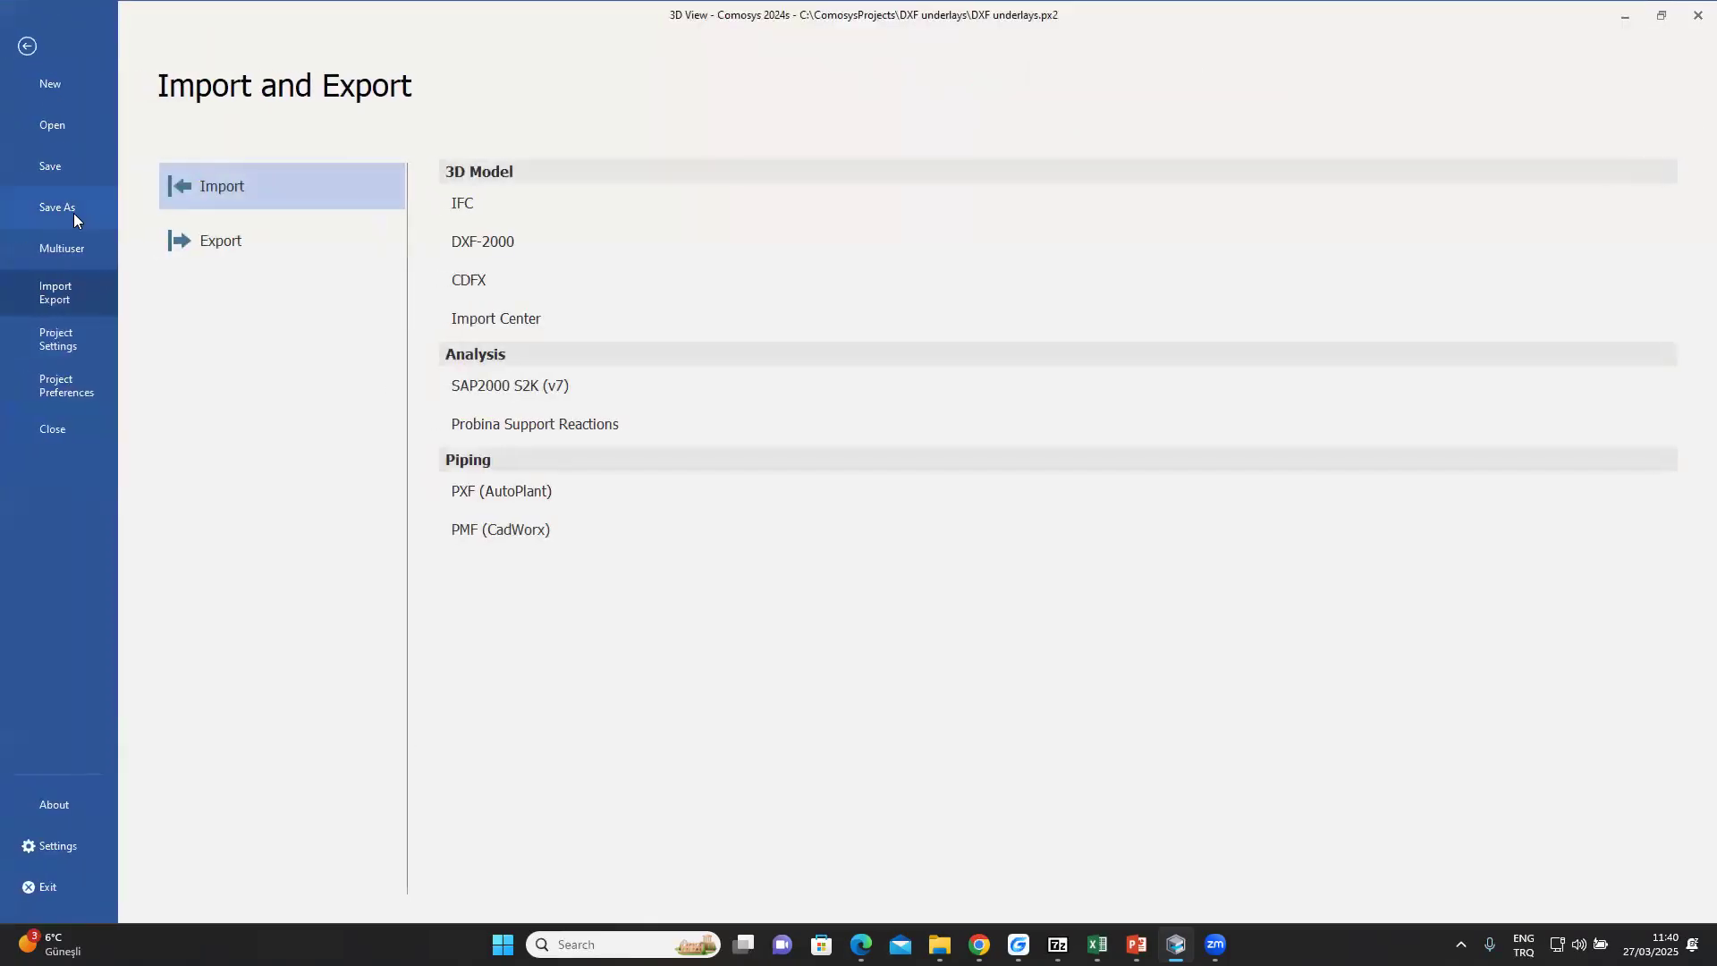
{"action": "left_click", "coordinate": [488, 250]}
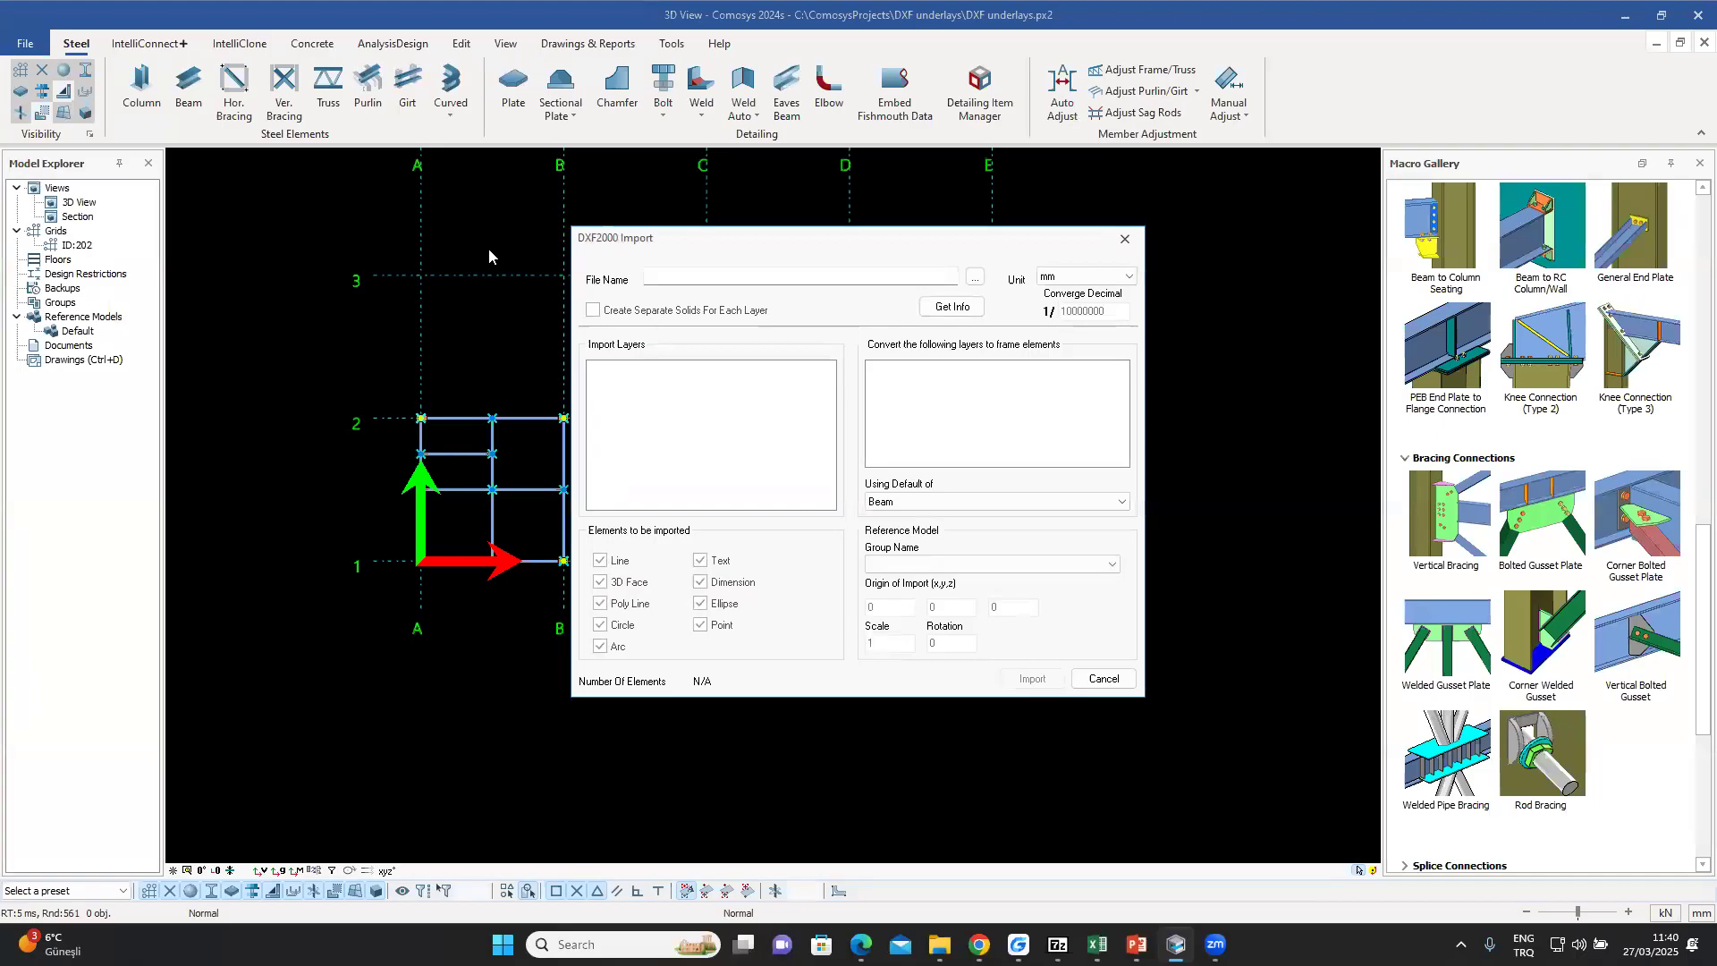
{"action": "left_click", "coordinate": [975, 279]}
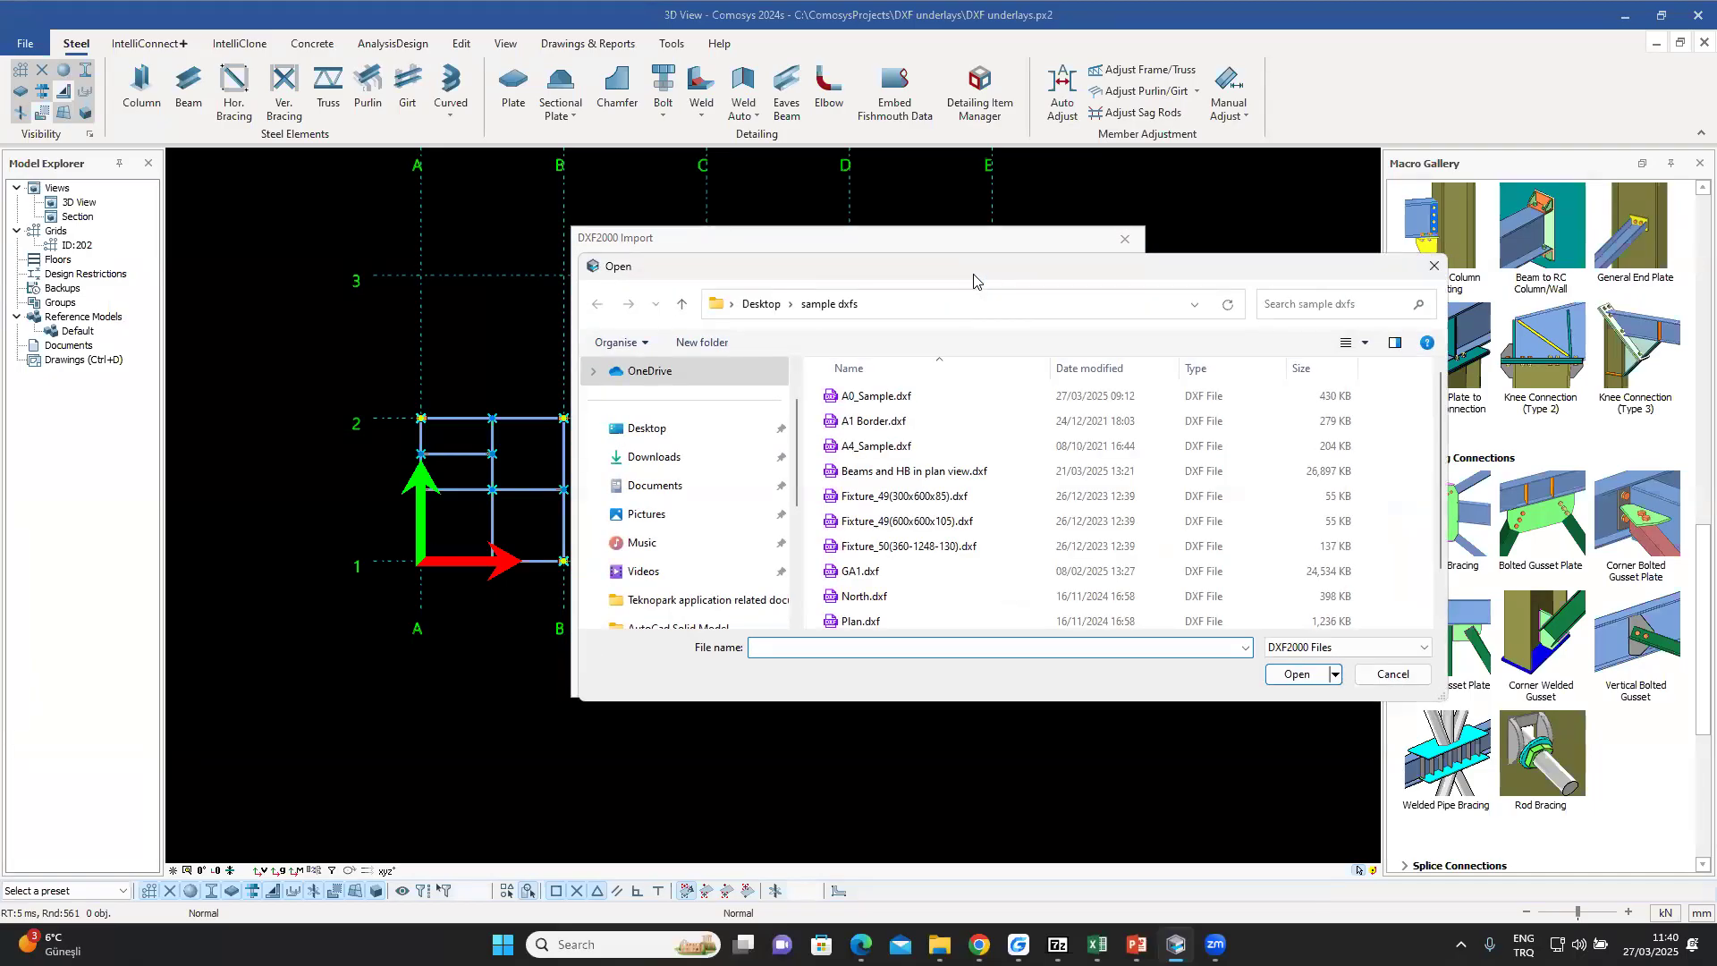
{"action": "scroll", "coordinate": [965, 474], "scroll_direction": "down", "scroll_amount": 1}
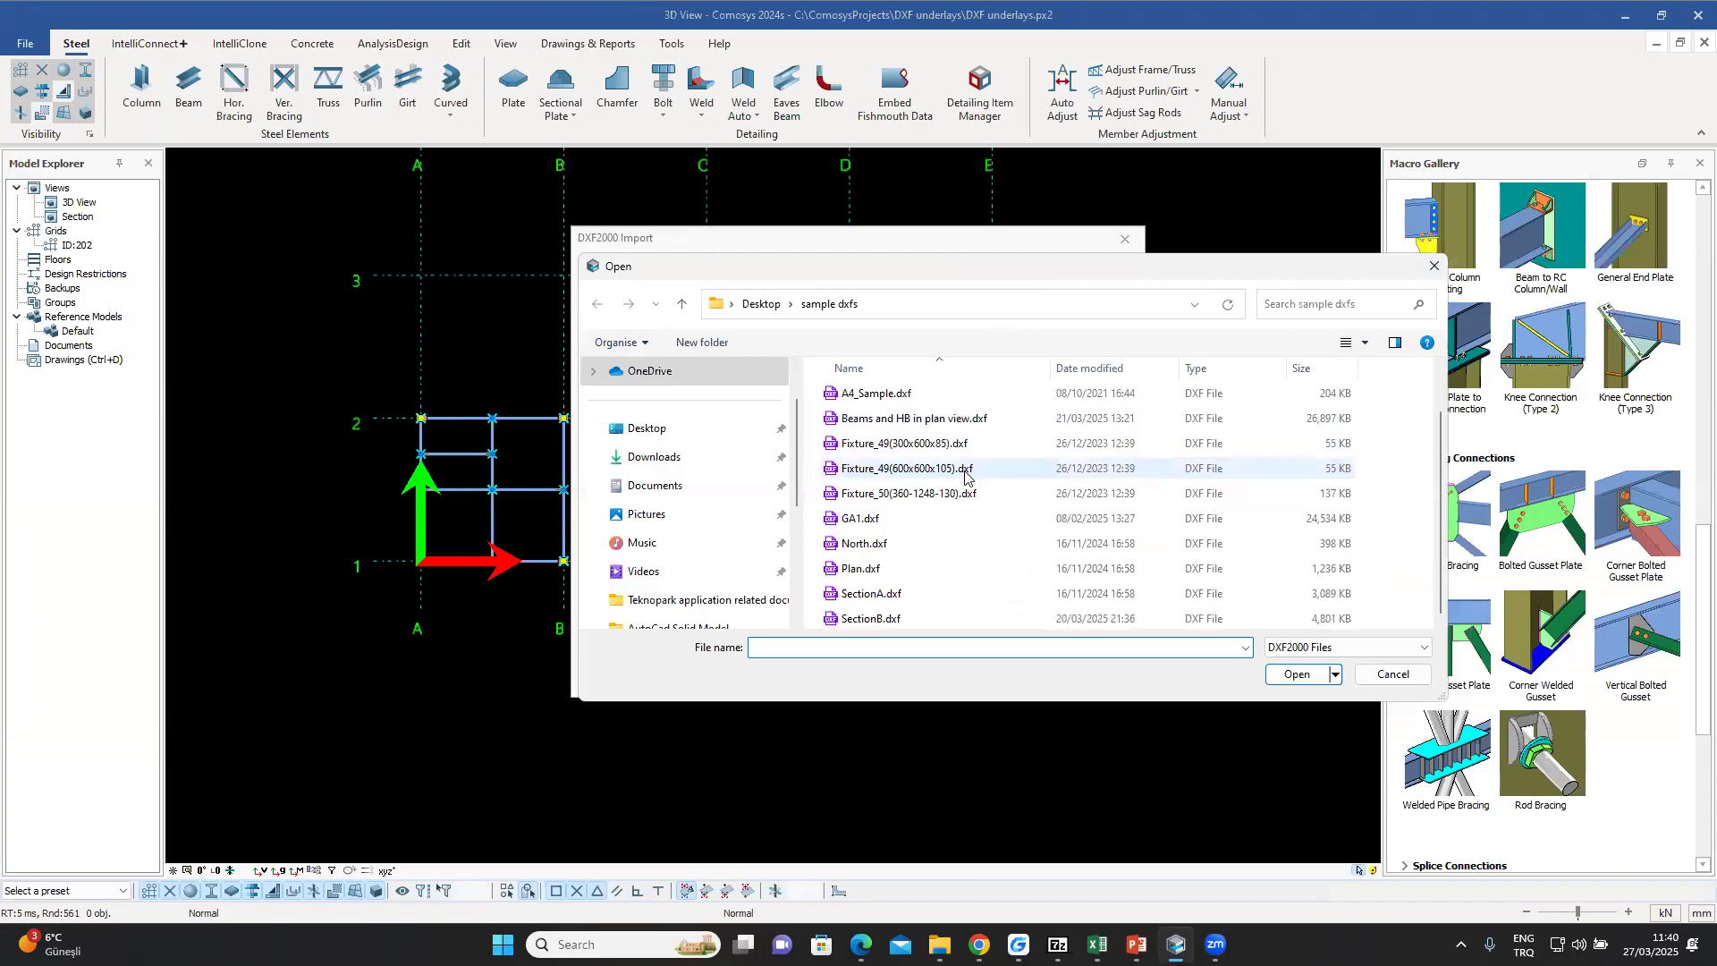
{"action": "left_click", "coordinate": [872, 621]}
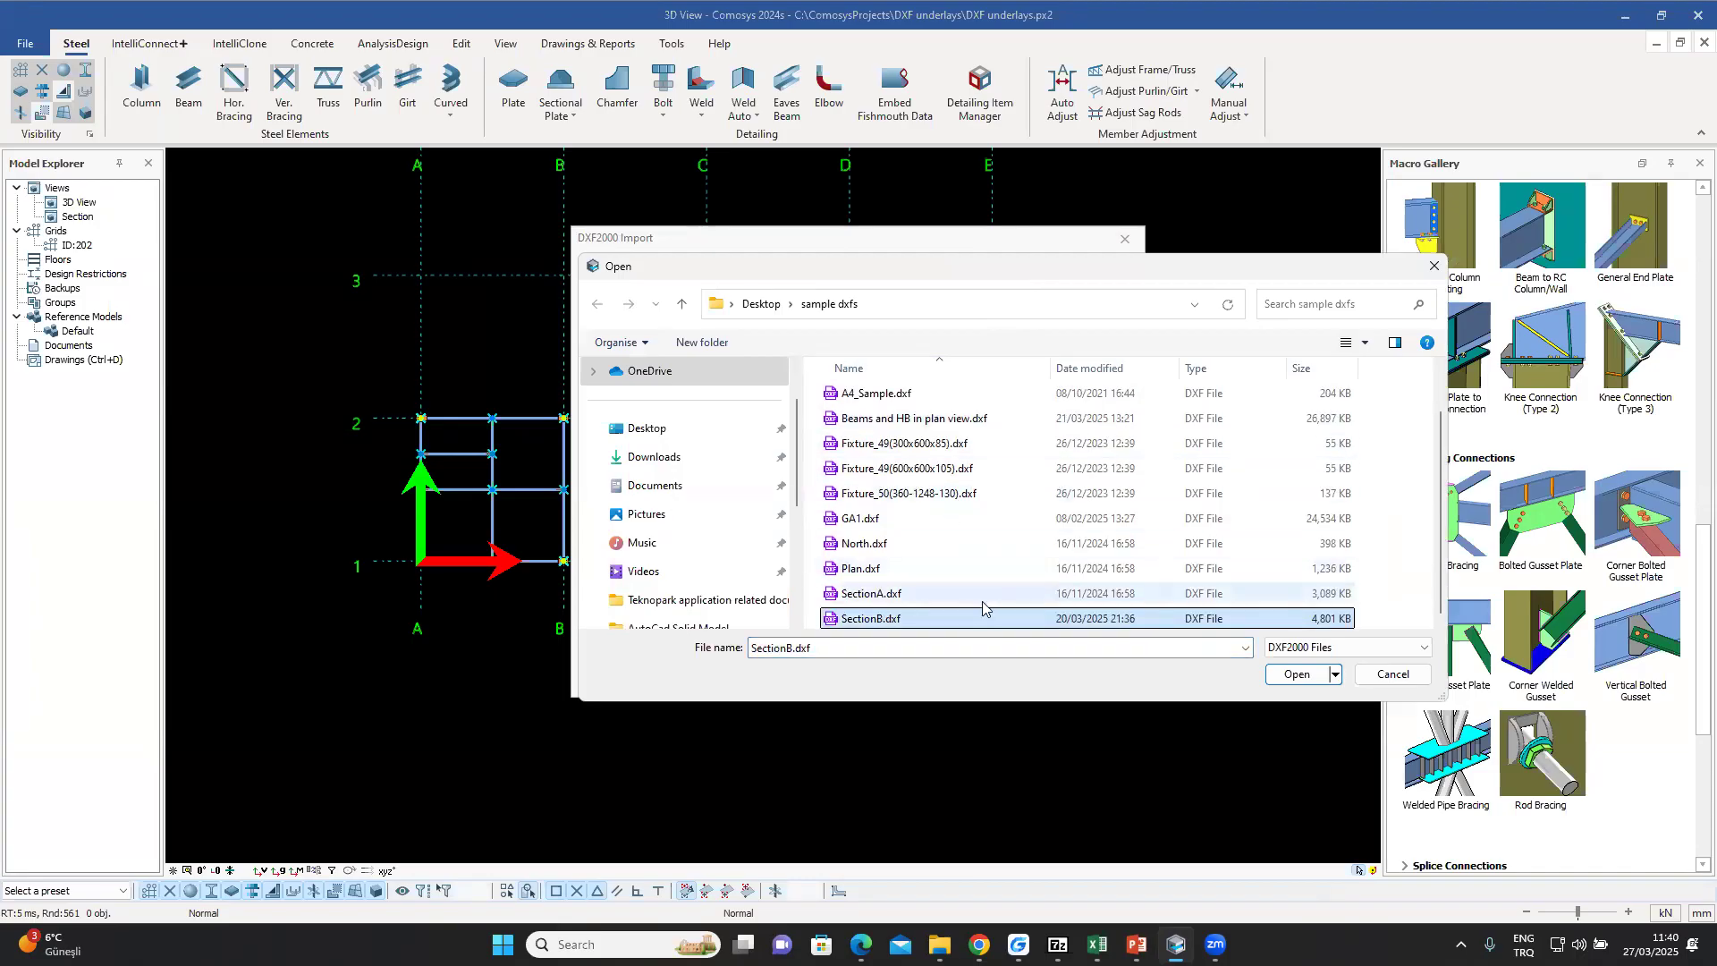
{"action": "left_click", "coordinate": [1297, 676]}
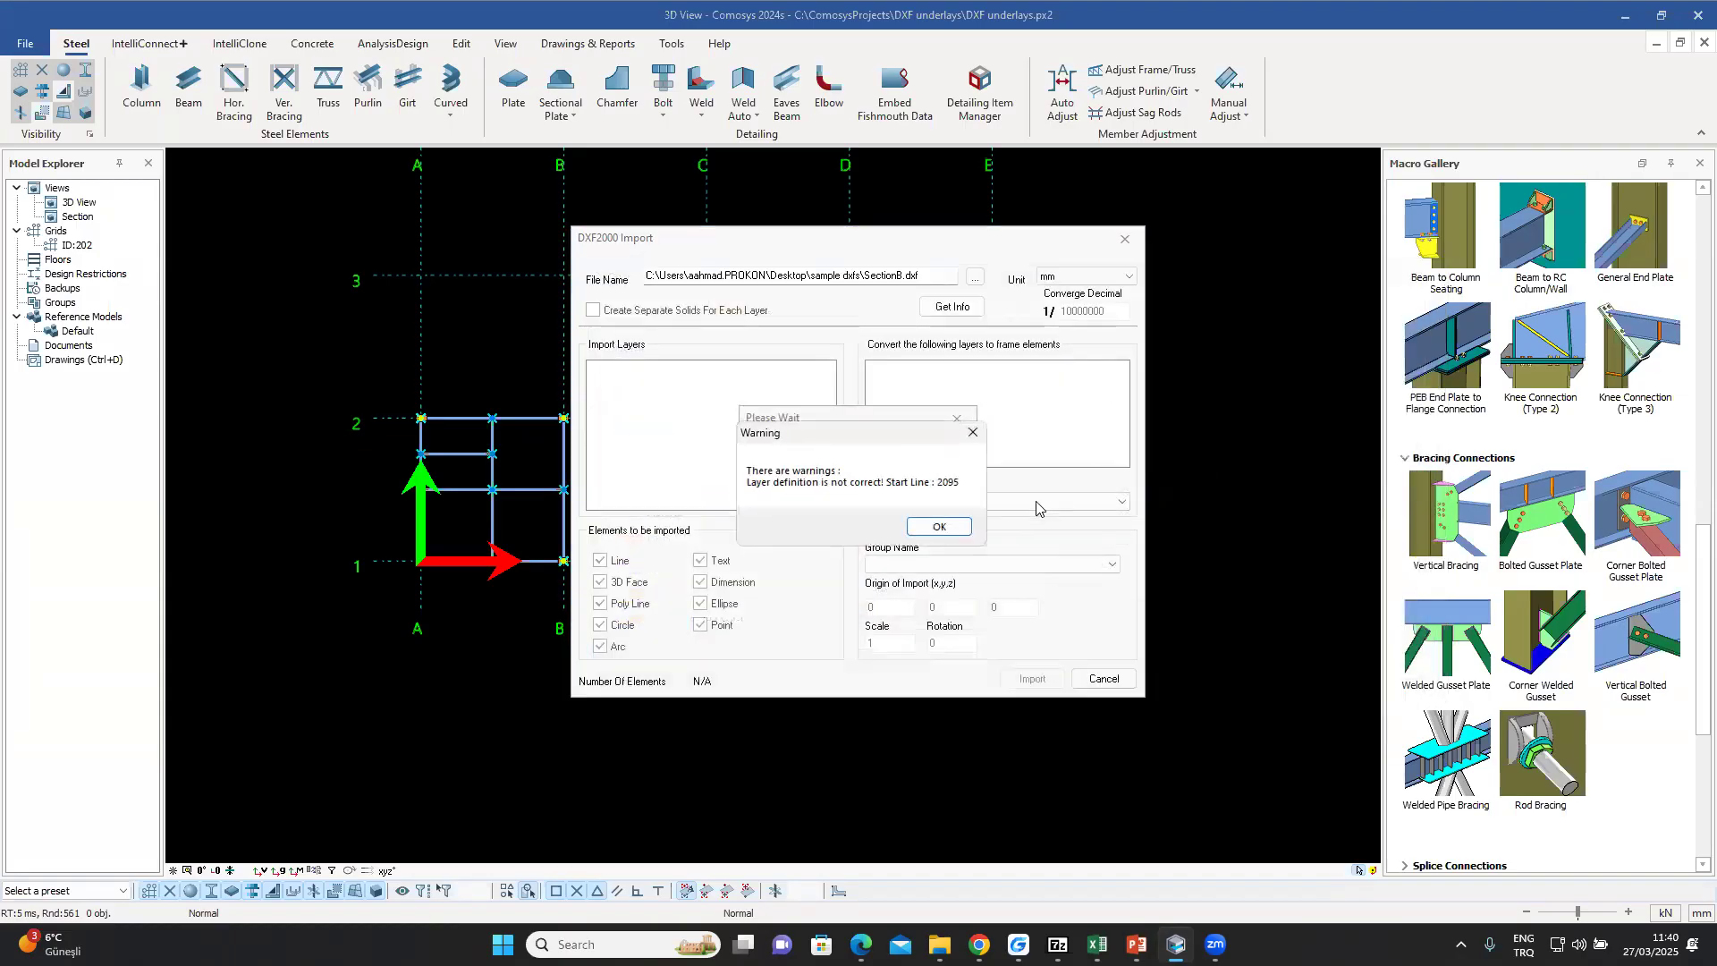
{"action": "left_click", "coordinate": [939, 528]}
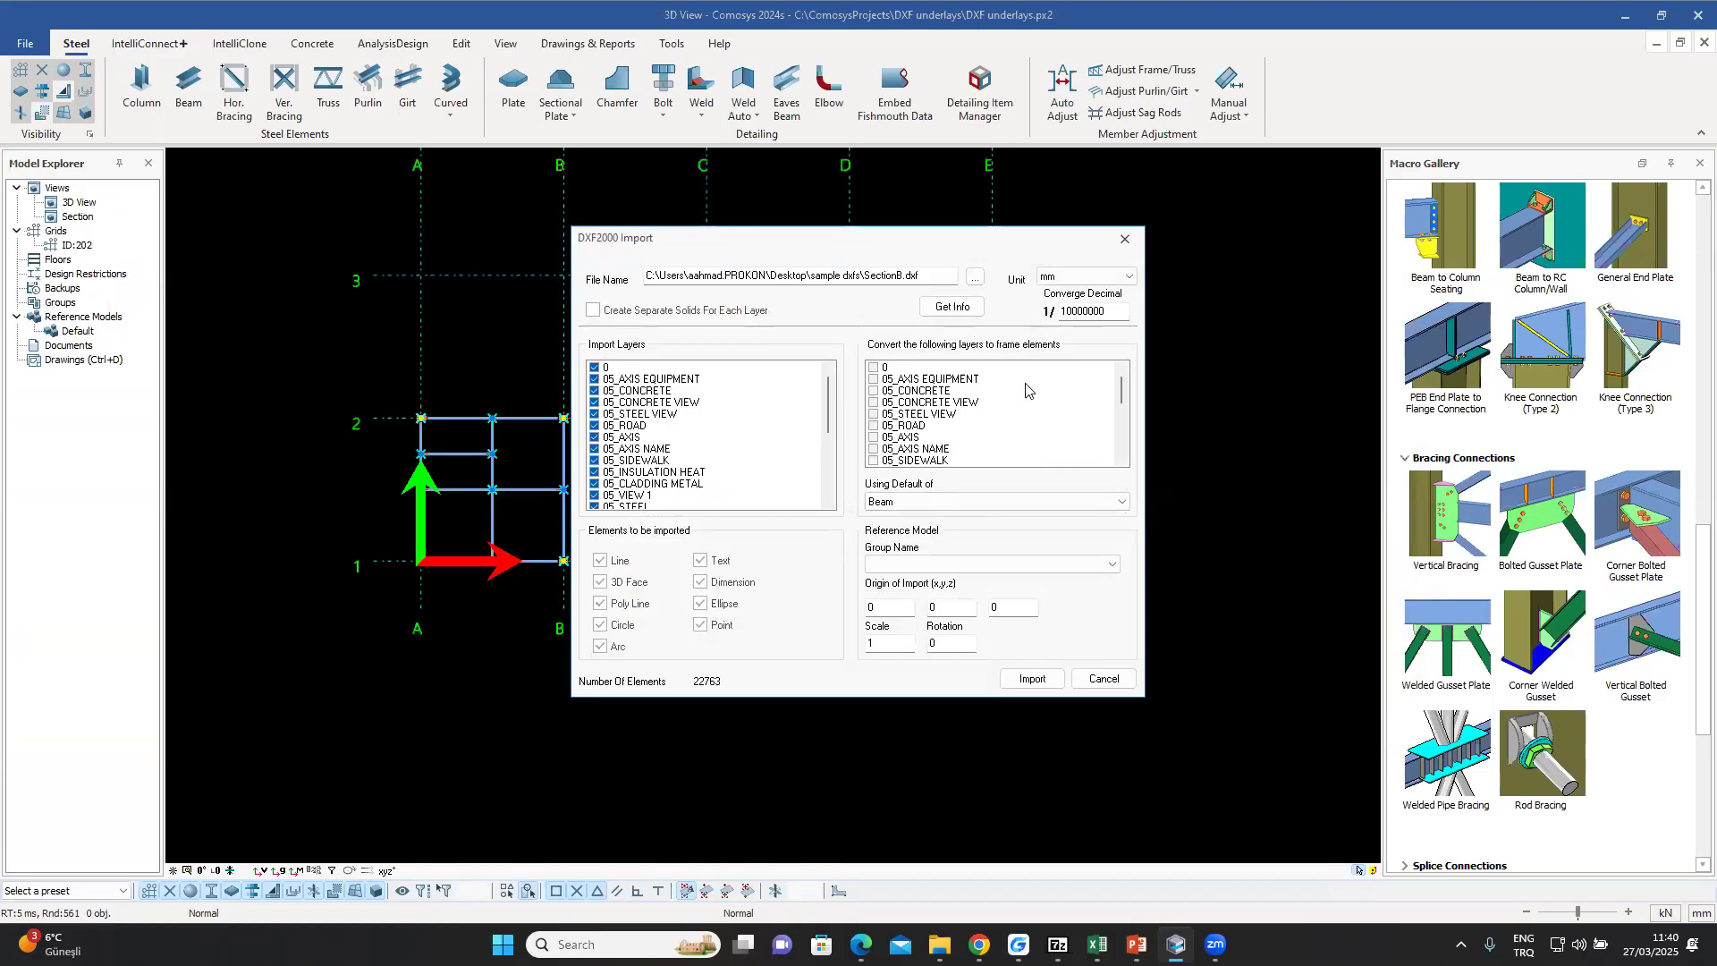
{"action": "left_click", "coordinate": [1031, 680]}
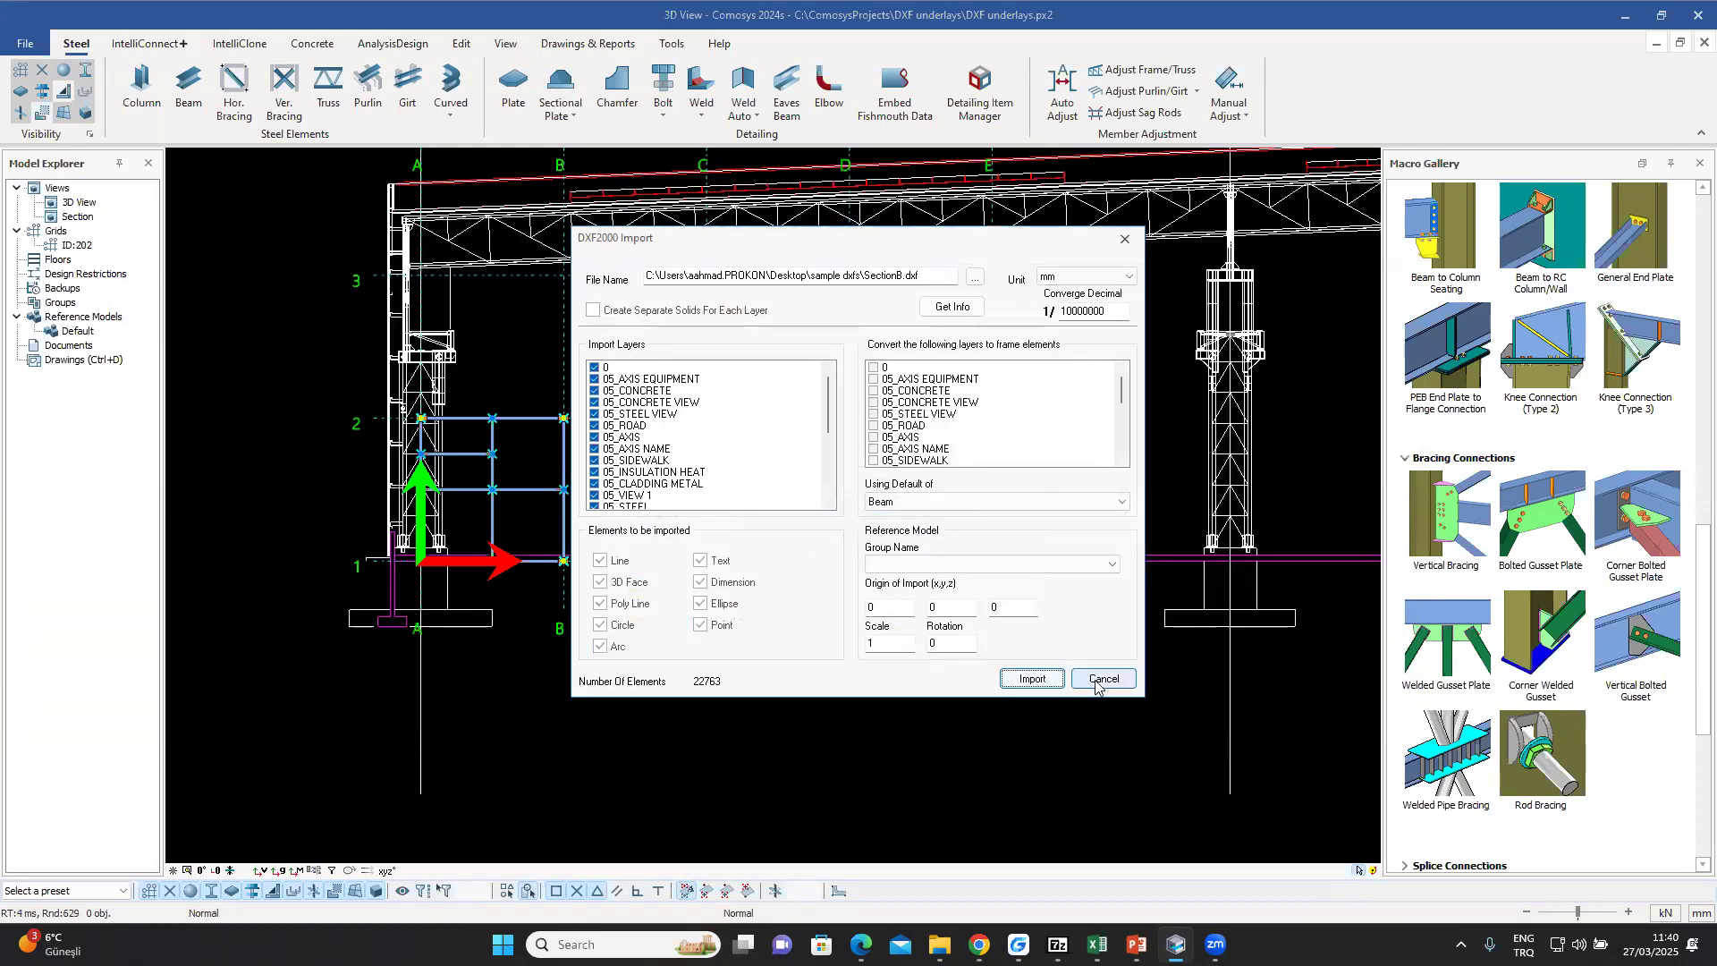
- Examine the imported section drawing in plan and in 3D, checking its orientation relative to the grids and existing frame
{"action": "scroll", "coordinate": [944, 555], "scroll_direction": "down", "scroll_amount": 2}
{"action": "middle_click_drag", "start_coordinate": [980, 492], "coordinate": [336, 479]}
{"action": "middle_click_drag", "start_coordinate": [1171, 500], "coordinate": [1029, 519]}
{"action": "scroll", "coordinate": [1025, 513], "scroll_direction": "down", "scroll_amount": 2}
{"action": "scroll", "coordinate": [1024, 405], "scroll_direction": "up", "scroll_amount": 3}
{"action": "scroll", "coordinate": [997, 416], "scroll_direction": "down", "scroll_amount": 5}
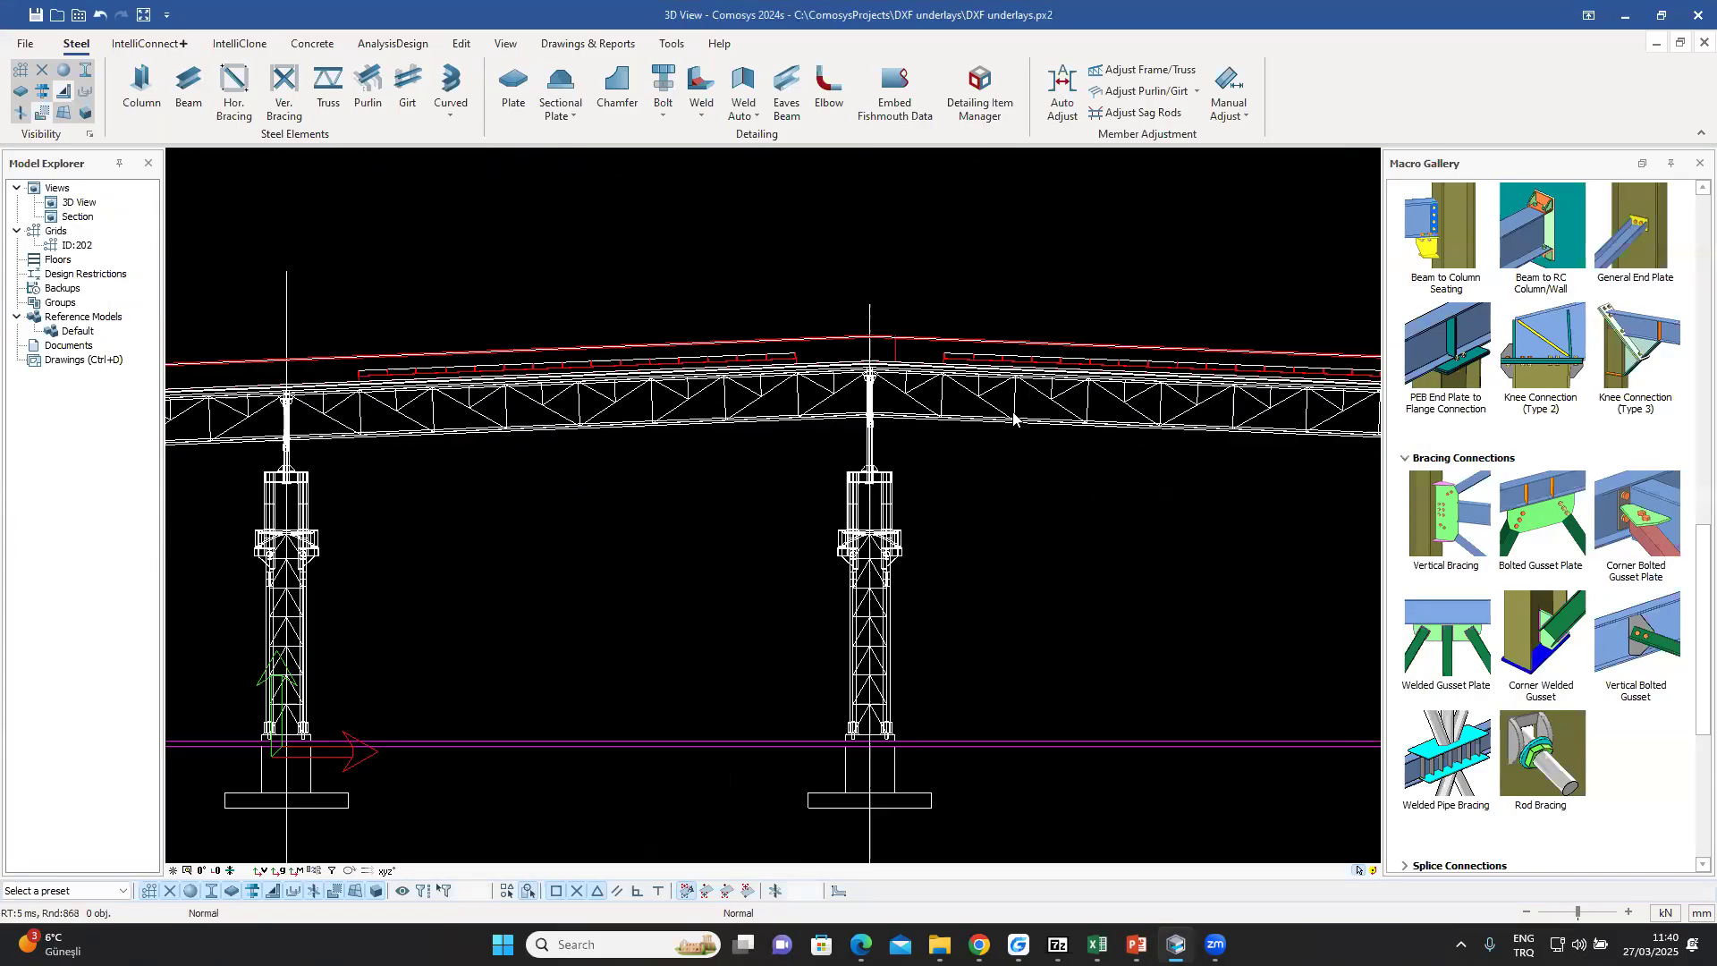
{"action": "scroll", "coordinate": [588, 427], "scroll_direction": "up", "scroll_amount": 3}
{"action": "scroll", "coordinate": [805, 581], "scroll_direction": "down", "scroll_amount": 5}
{"action": "mouse_move", "coordinate": [842, 608]}
{"action": "middle_mouse_down", "text": "shift"}
{"action": "mouse_move", "coordinate": [903, 558]}
{"action": "mouse_move", "coordinate": [853, 580]}
{"action": "middle_mouse_up", "text": "shift"}
{"action": "scroll", "coordinate": [854, 580], "scroll_direction": "up", "scroll_amount": 5}
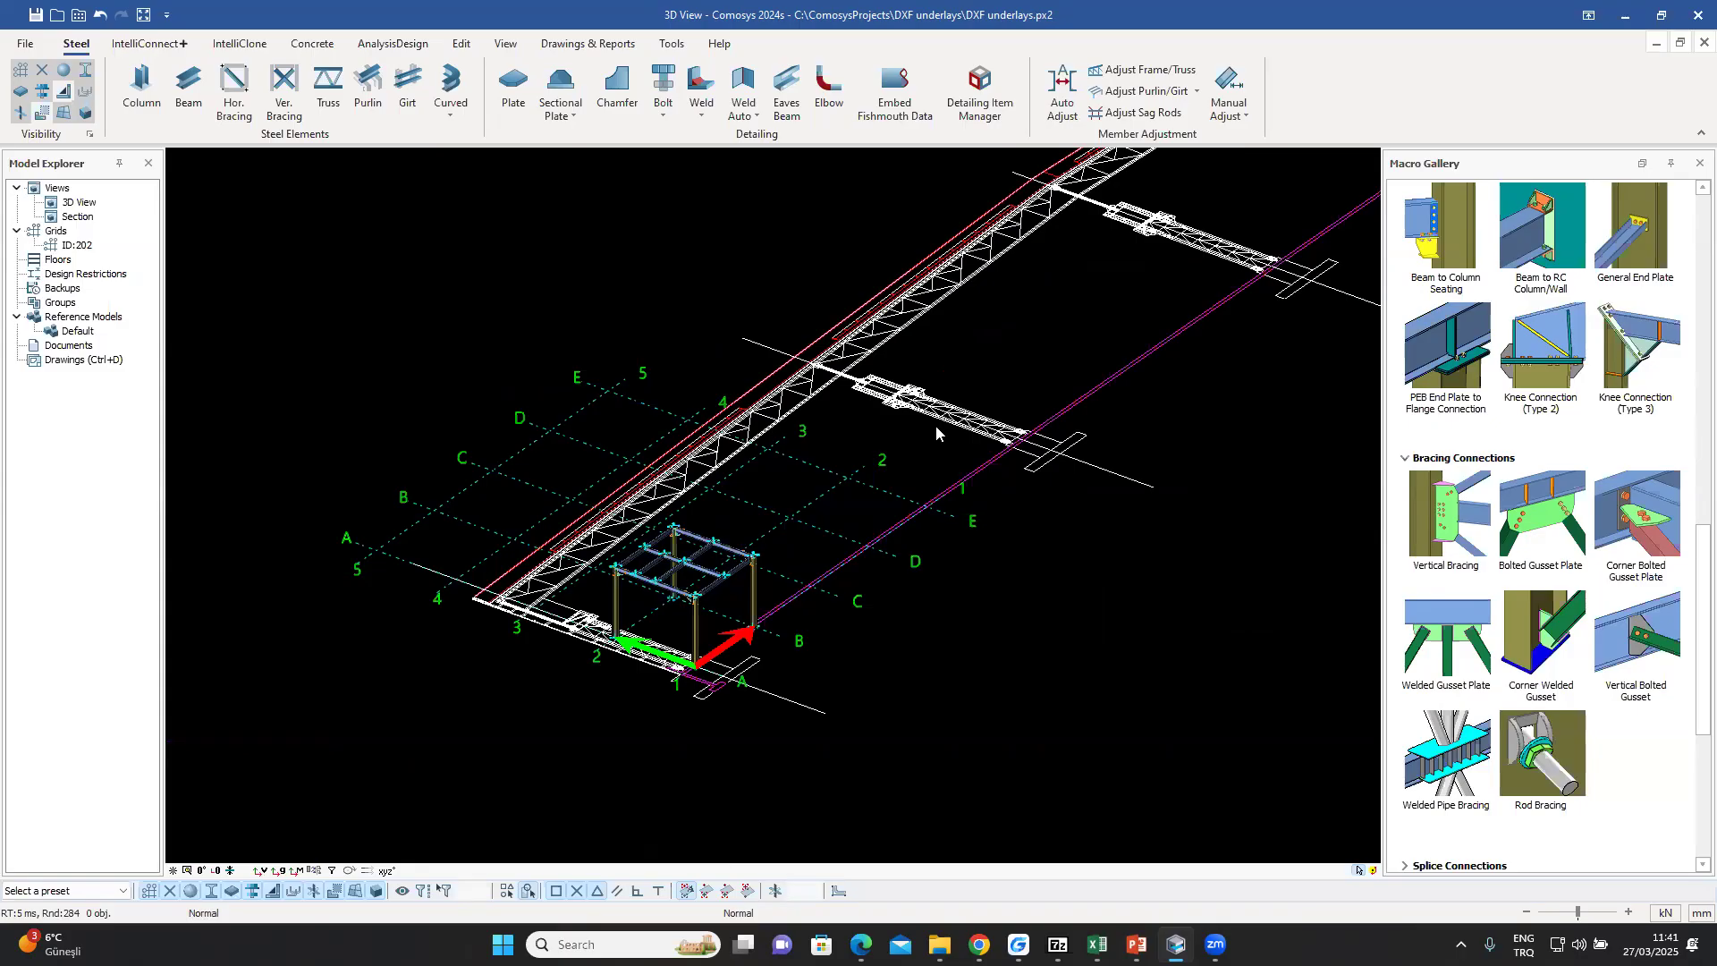
{"action": "scroll", "coordinate": [939, 429], "scroll_direction": "down", "scroll_amount": 4}
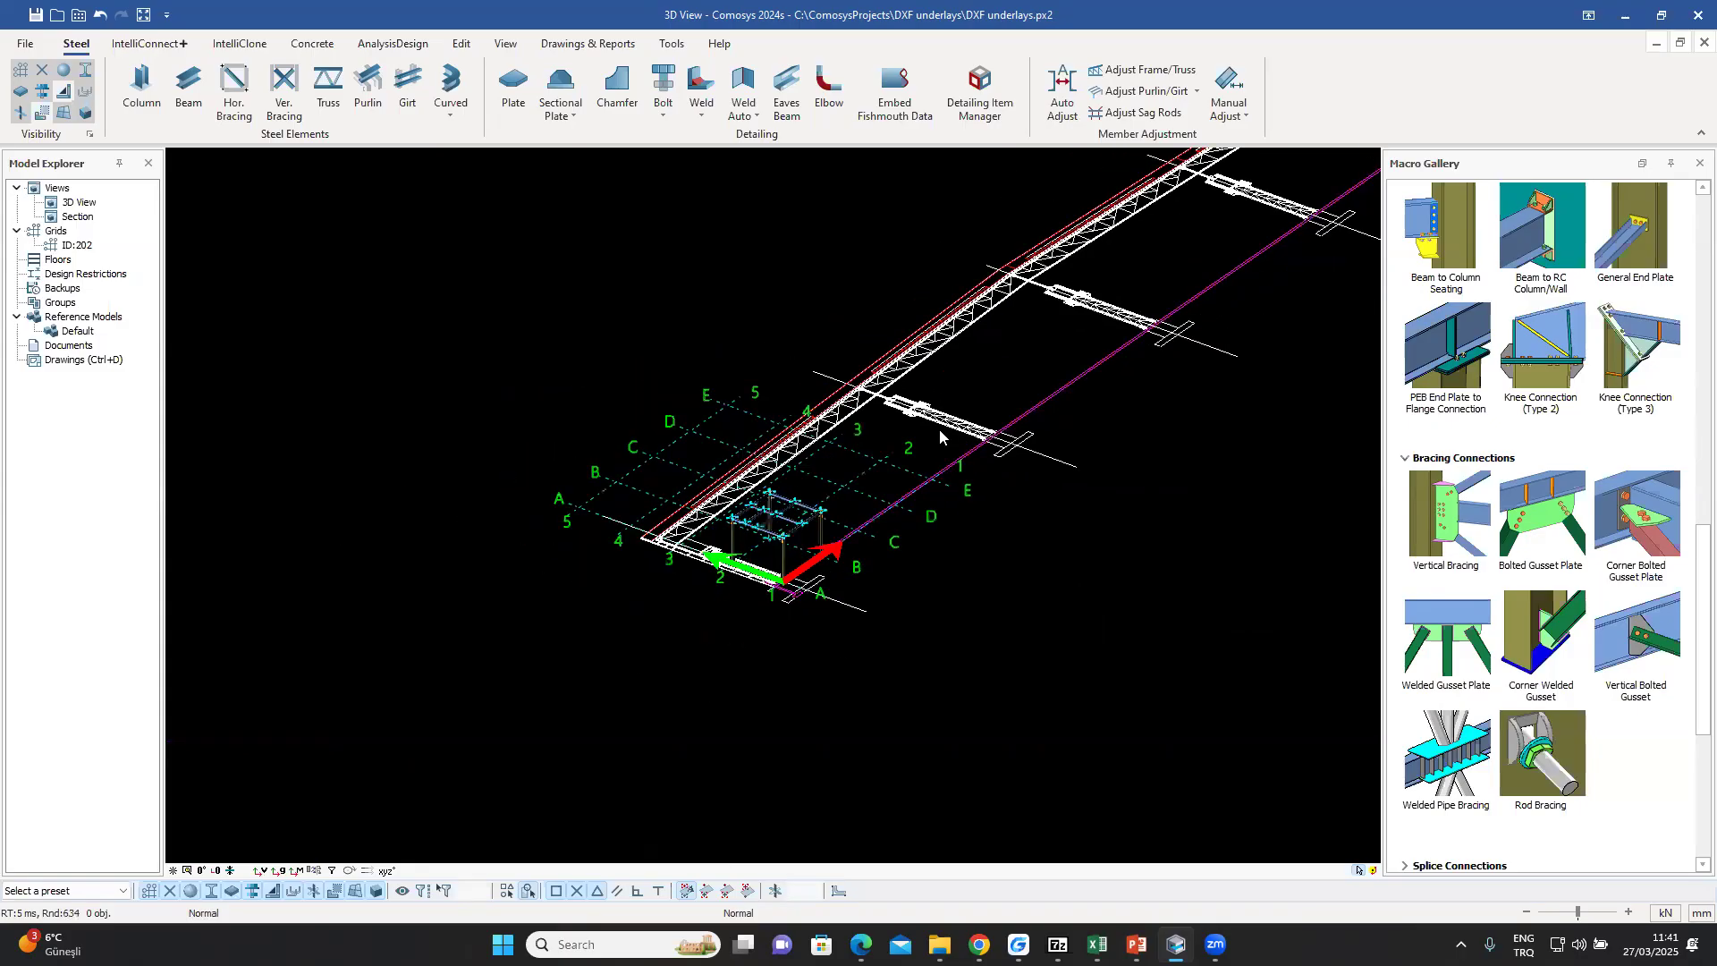
{"action": "middle_click_drag", "start_coordinate": [1055, 429], "coordinate": [954, 464]}
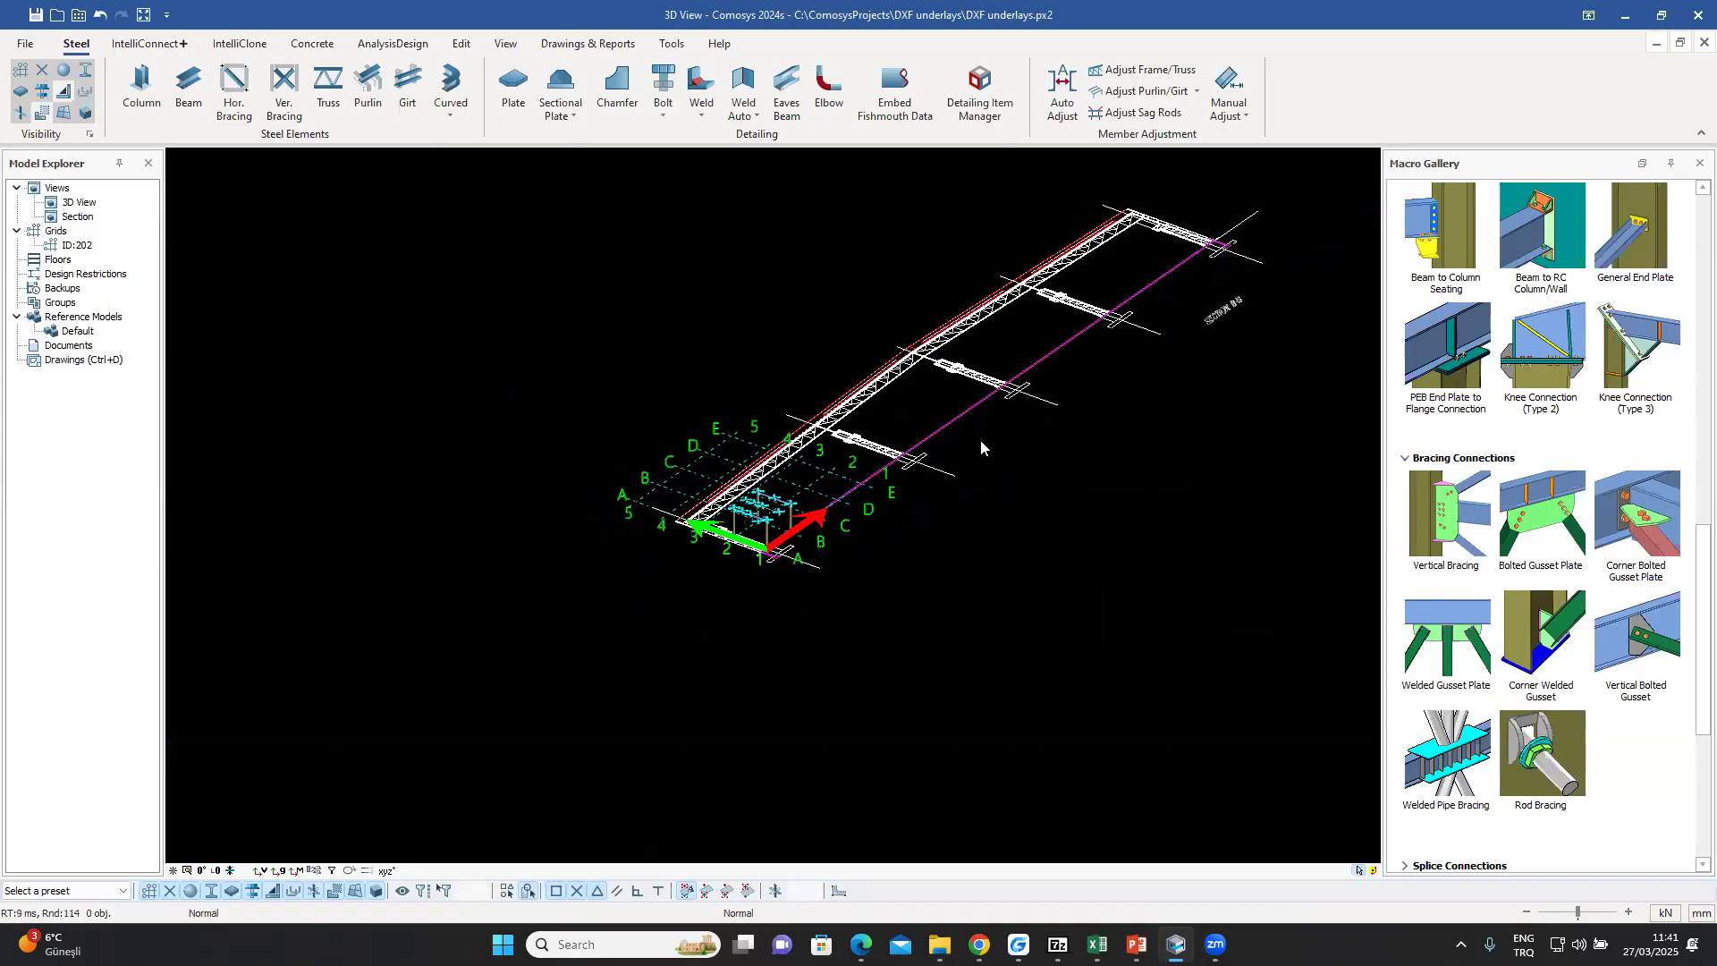
- Delete the flat-lying section DXF from the model and confirm the deletion
{"action": "scroll", "coordinate": [922, 451], "scroll_direction": "up", "scroll_amount": 3}
{"action": "left_click", "coordinate": [824, 367]}
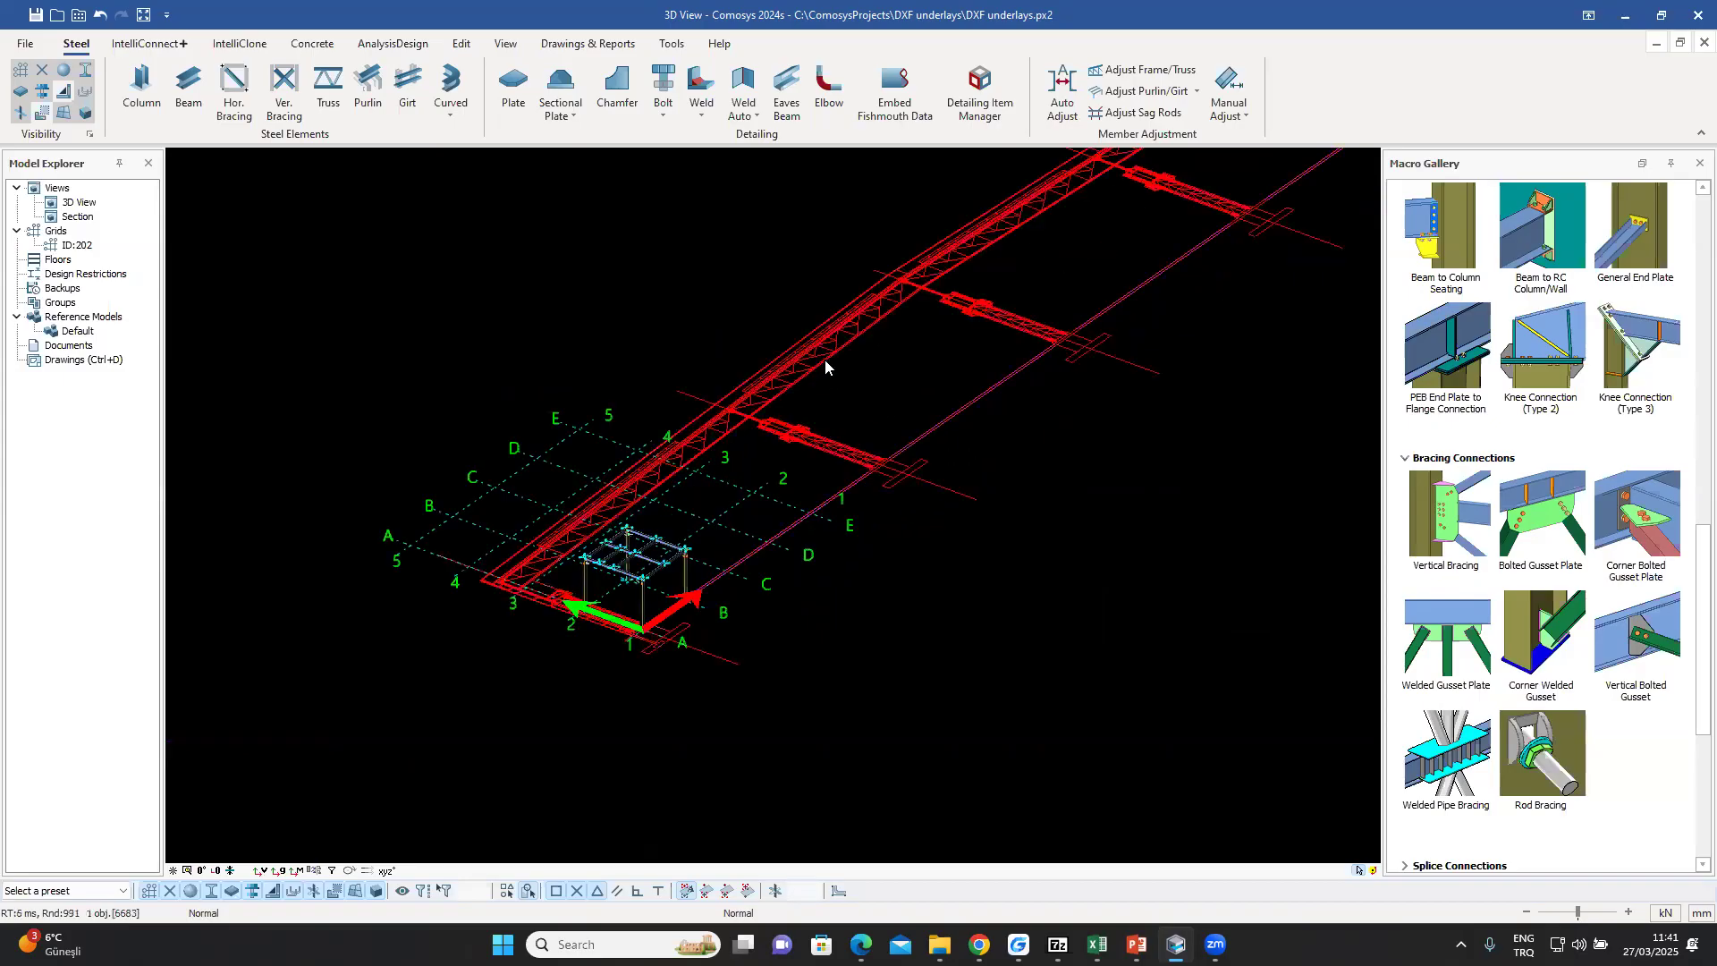
{"action": "key", "text": "Delete"}
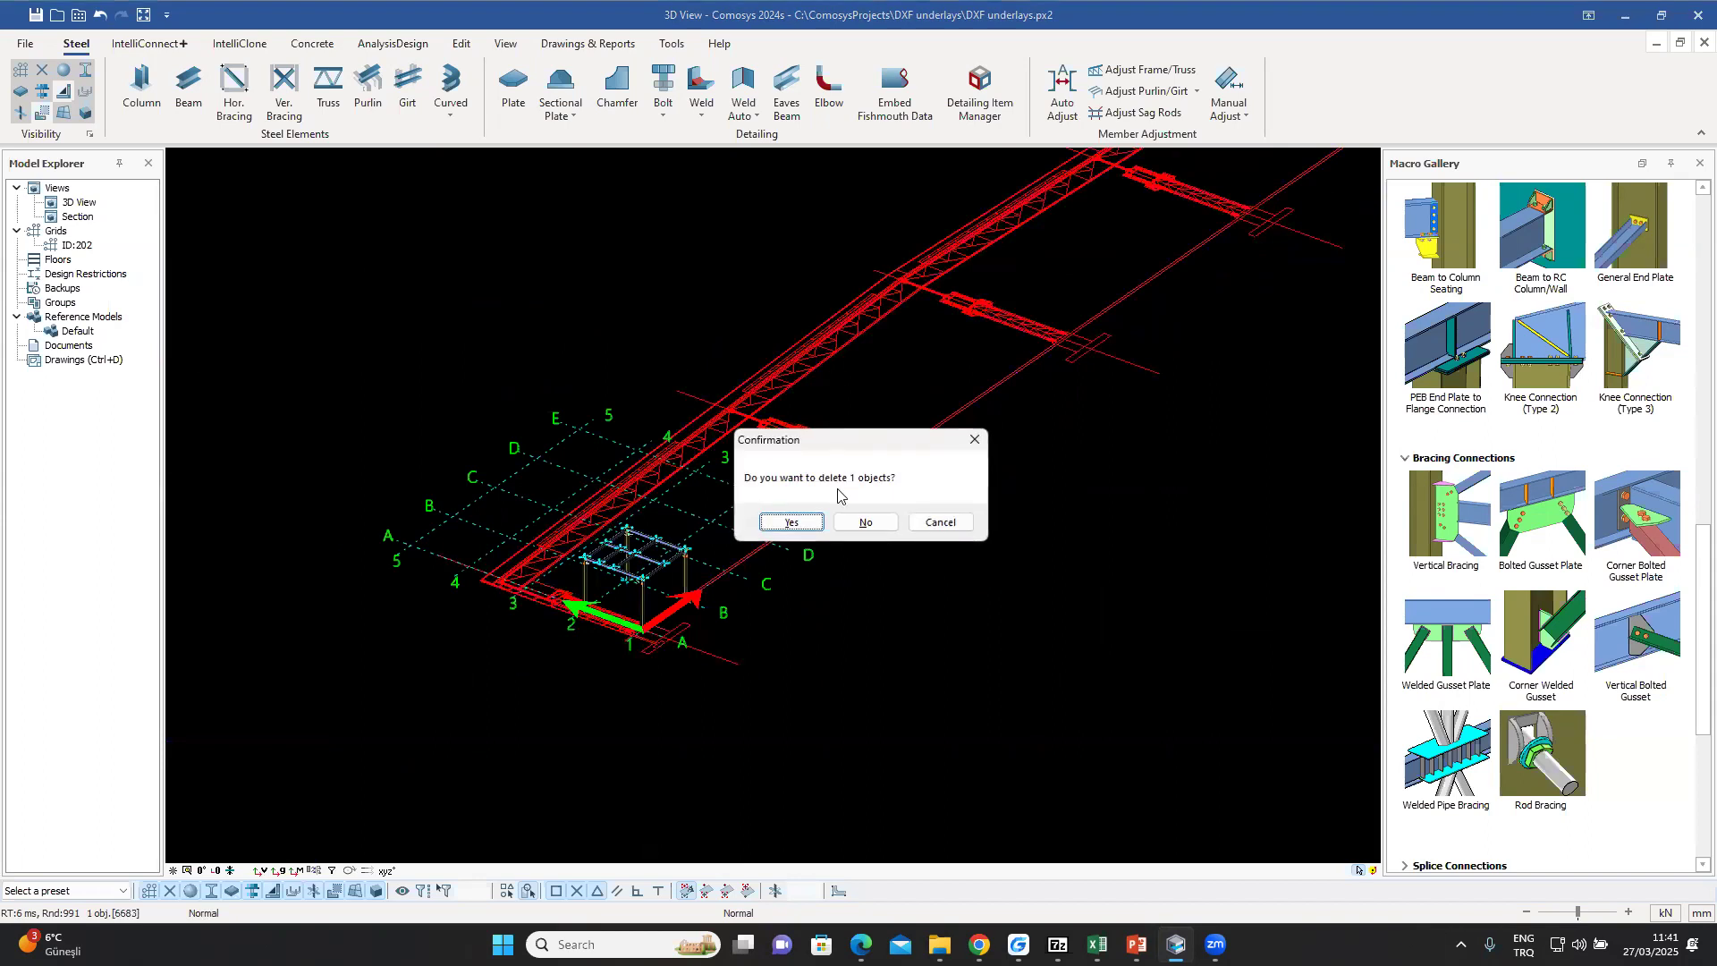
{"action": "left_click", "coordinate": [787, 522]}
- Rotate the current work plane by 90 degrees around the X axis with the Rotate & Move option
{"action": "scroll", "coordinate": [697, 619], "scroll_direction": "up", "scroll_amount": 5}
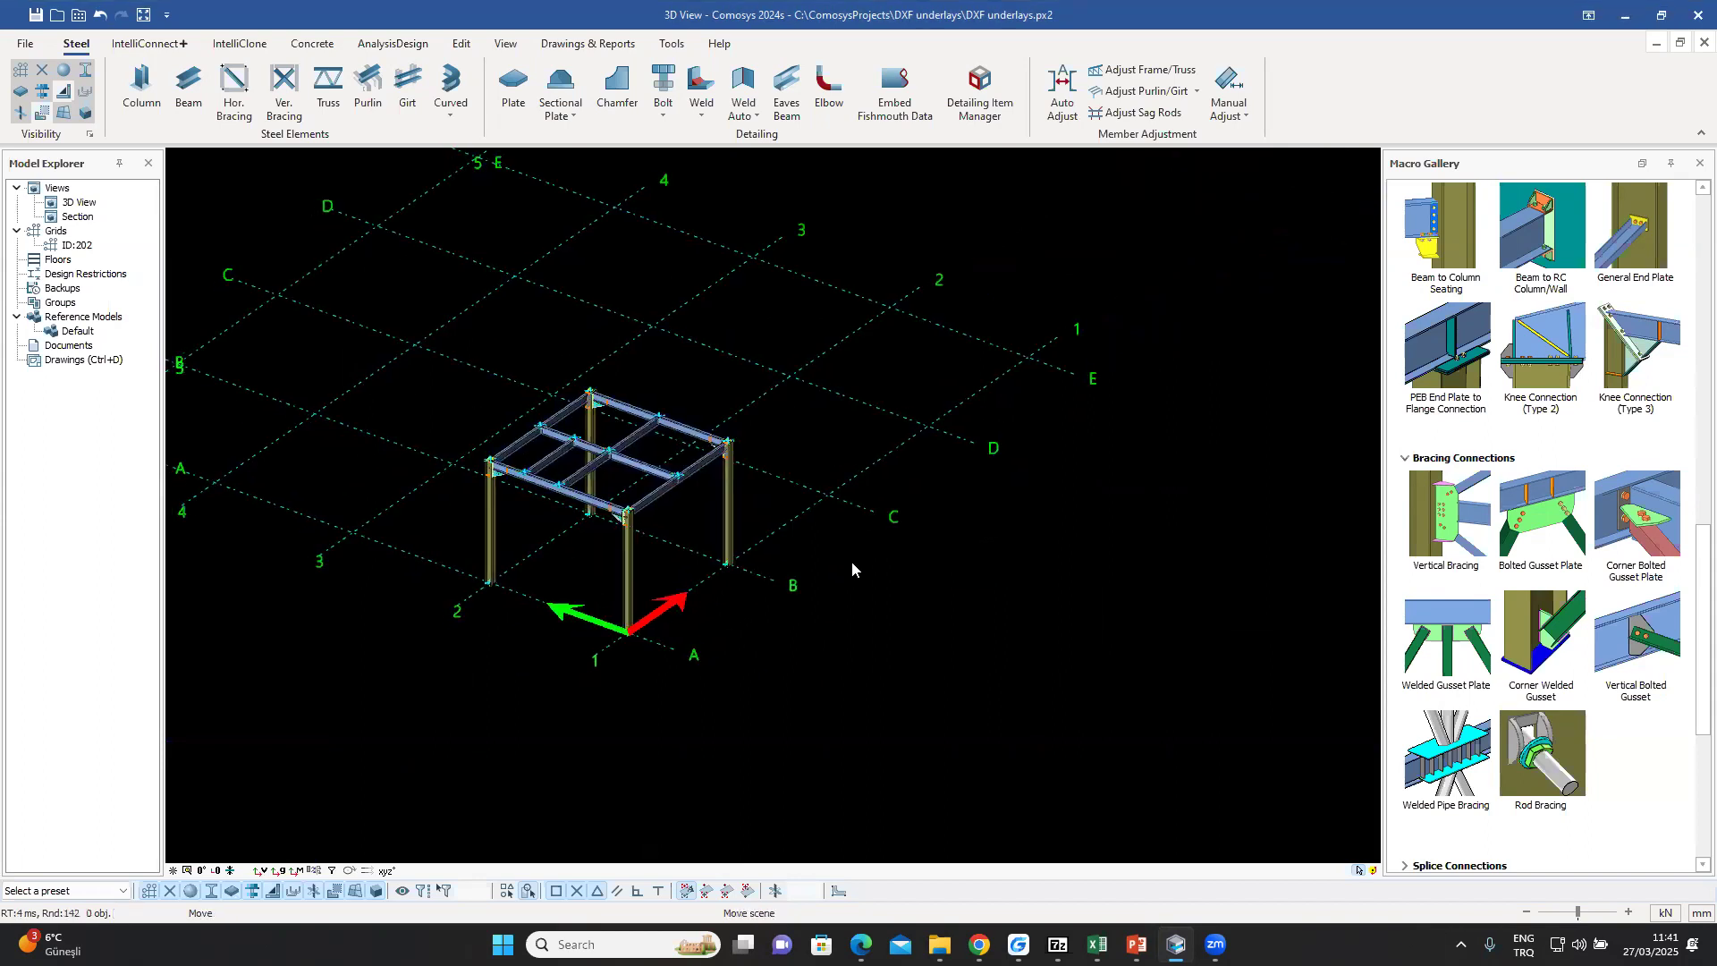
{"action": "right_click", "coordinate": [766, 356]}
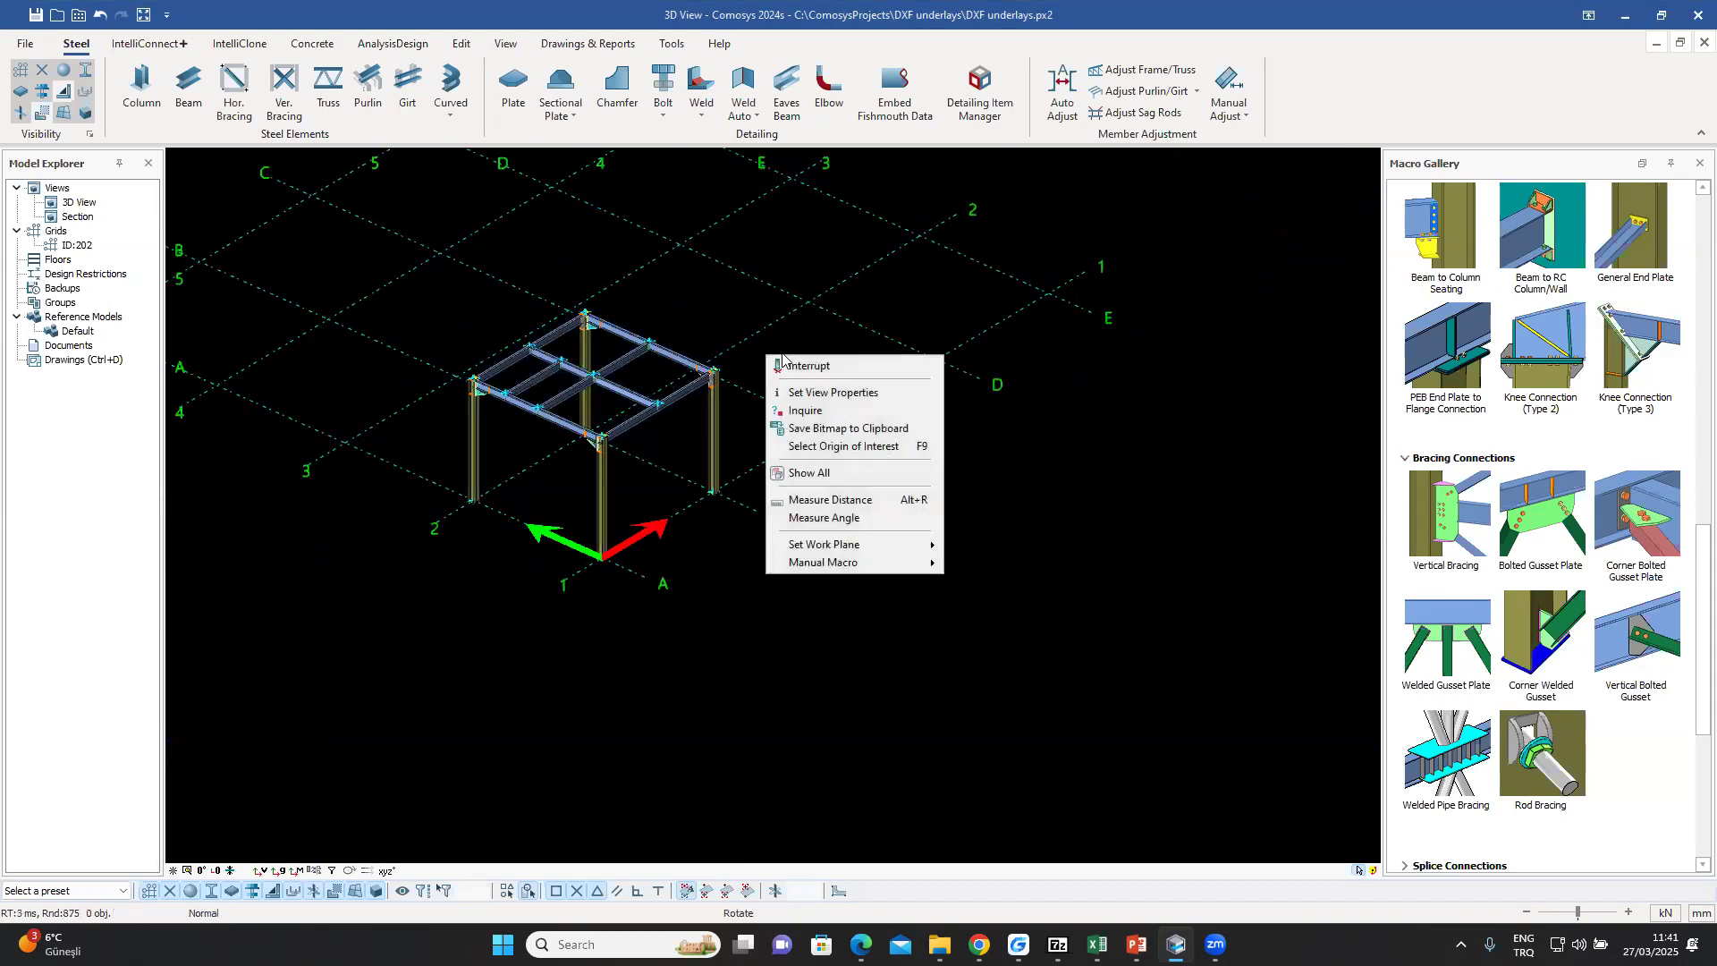
{"action": "mouse_move", "coordinate": [853, 552]}
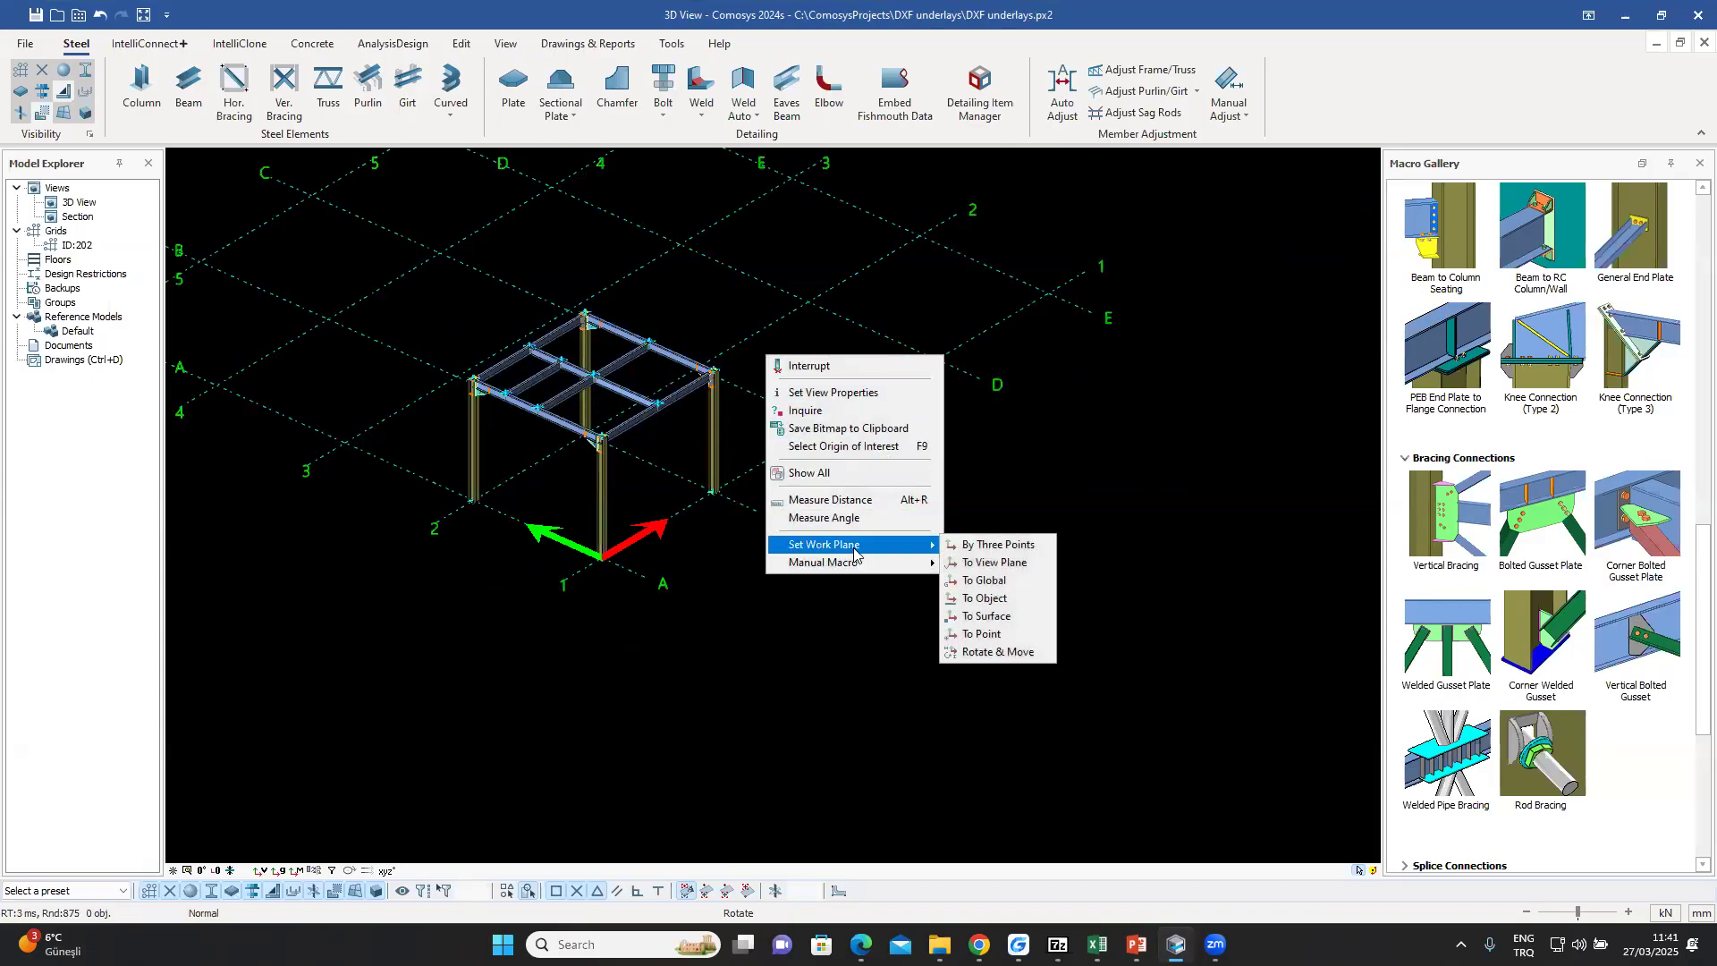
{"action": "left_click", "coordinate": [990, 654]}
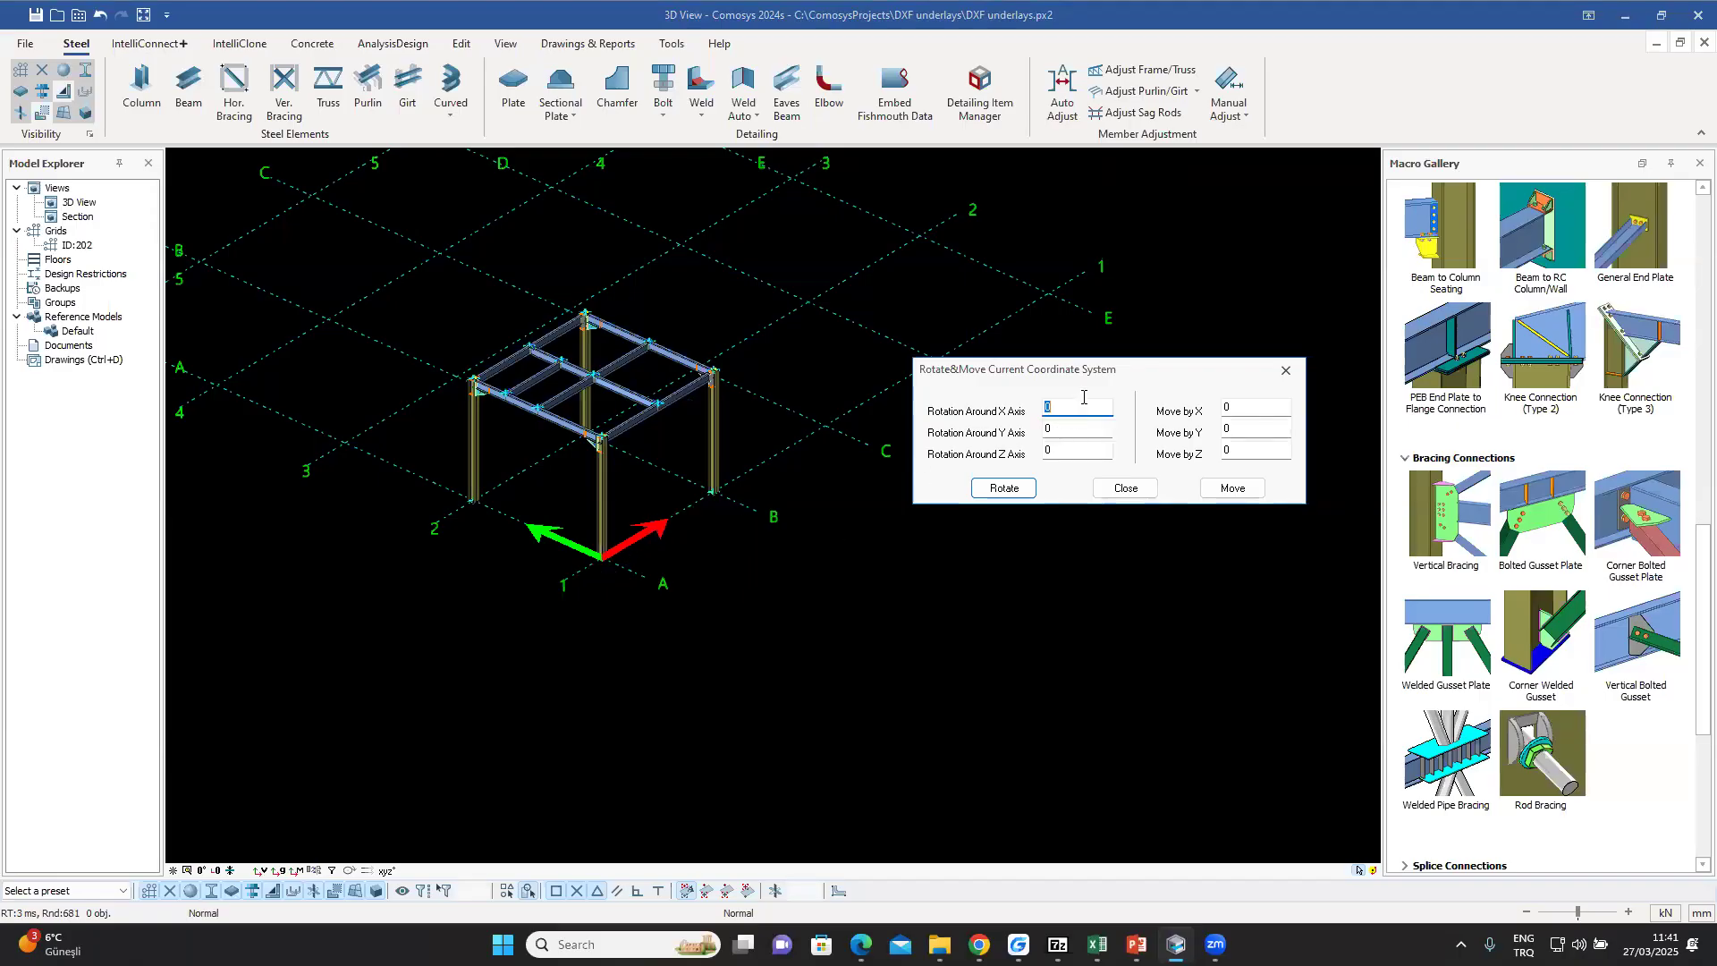
{"action": "left_click", "coordinate": [1004, 488]}
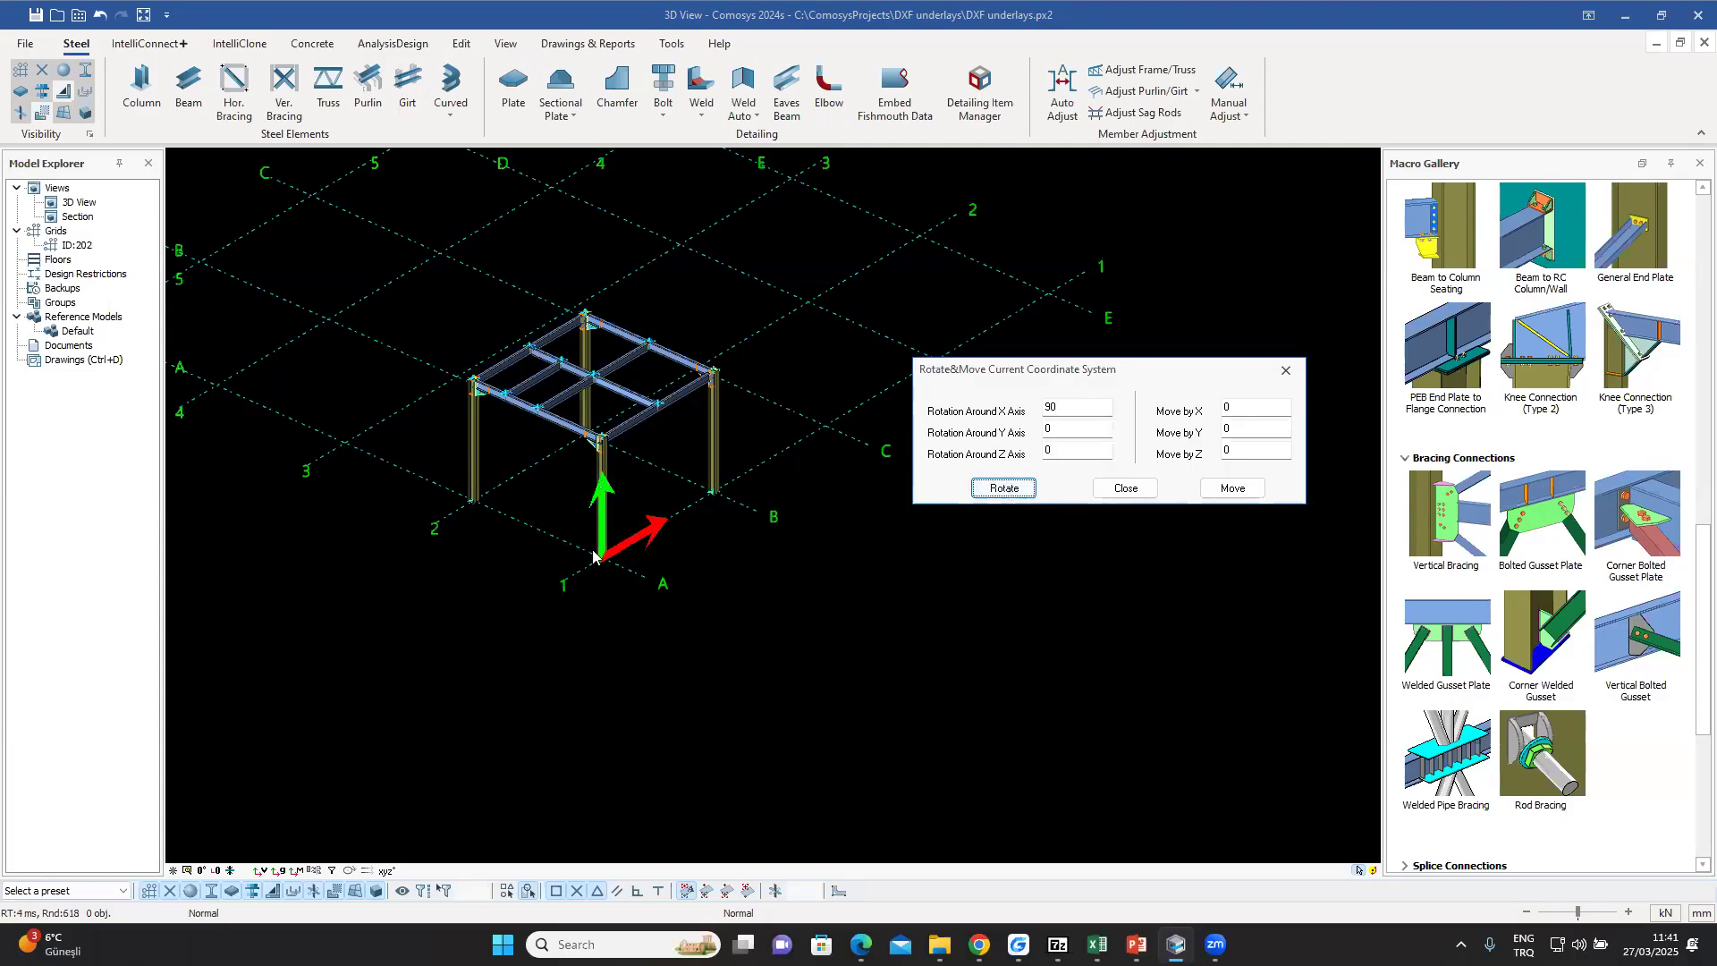
{"action": "left_click", "coordinate": [1126, 487]}
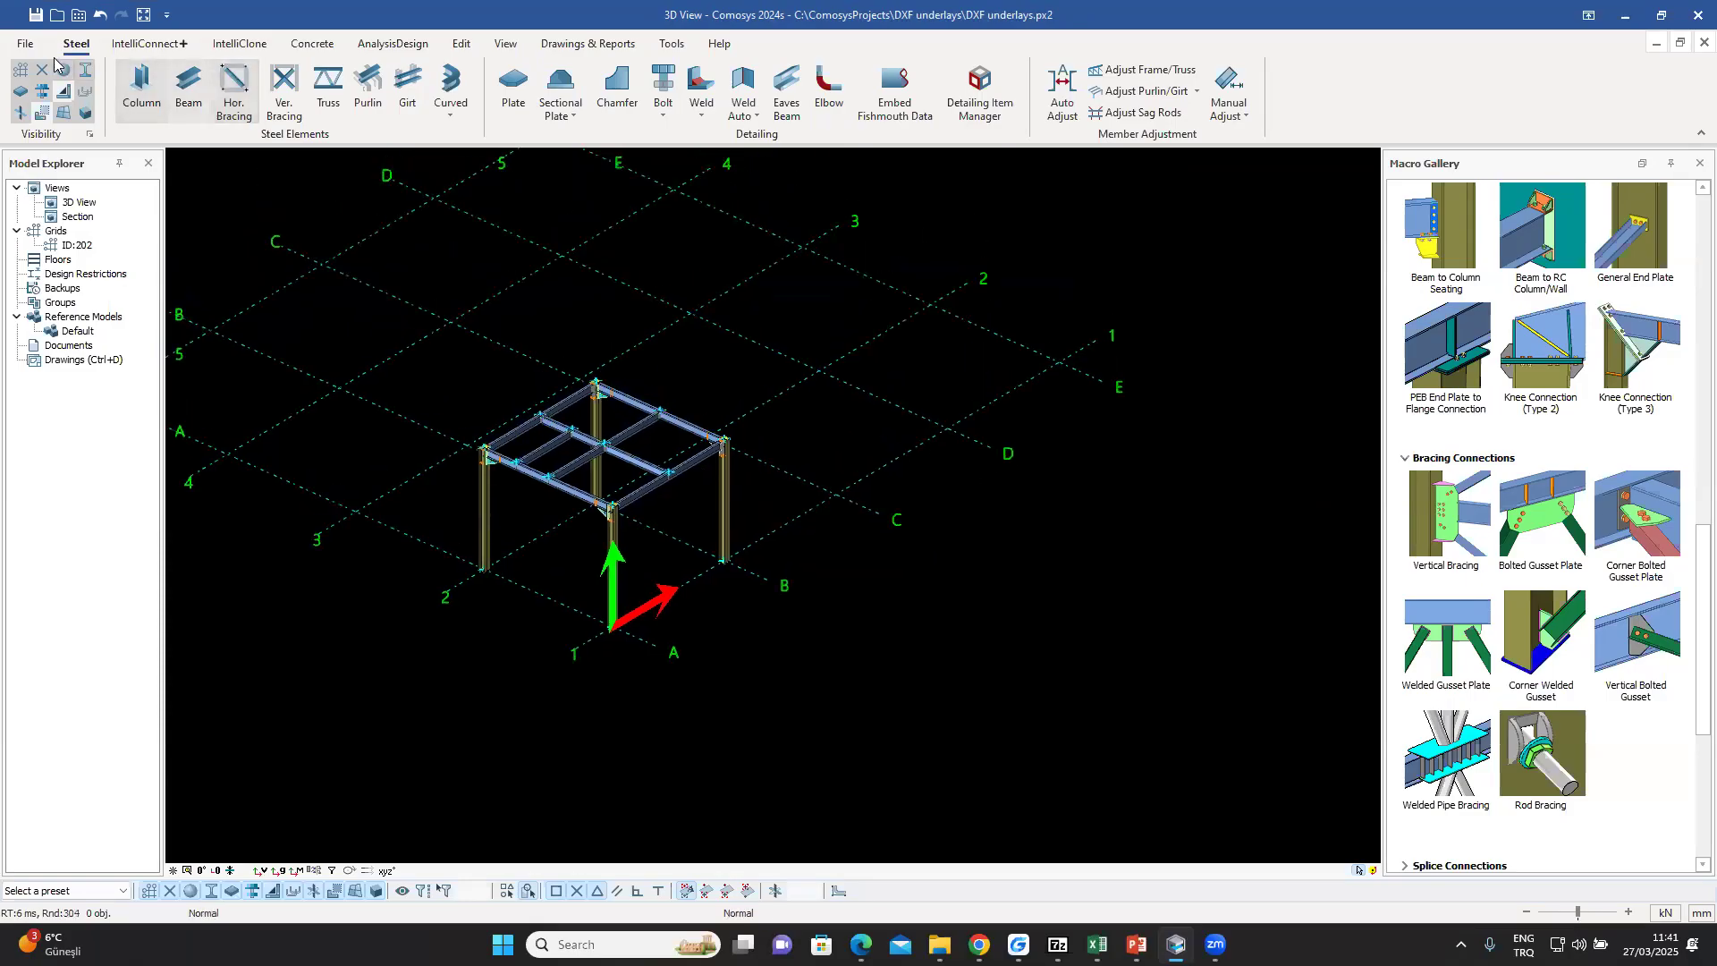
- Import SectionB.dxf as DXF-2000 onto the rotated work plane with all layers, and close the import dialog
{"action": "left_click", "coordinate": [25, 44]}
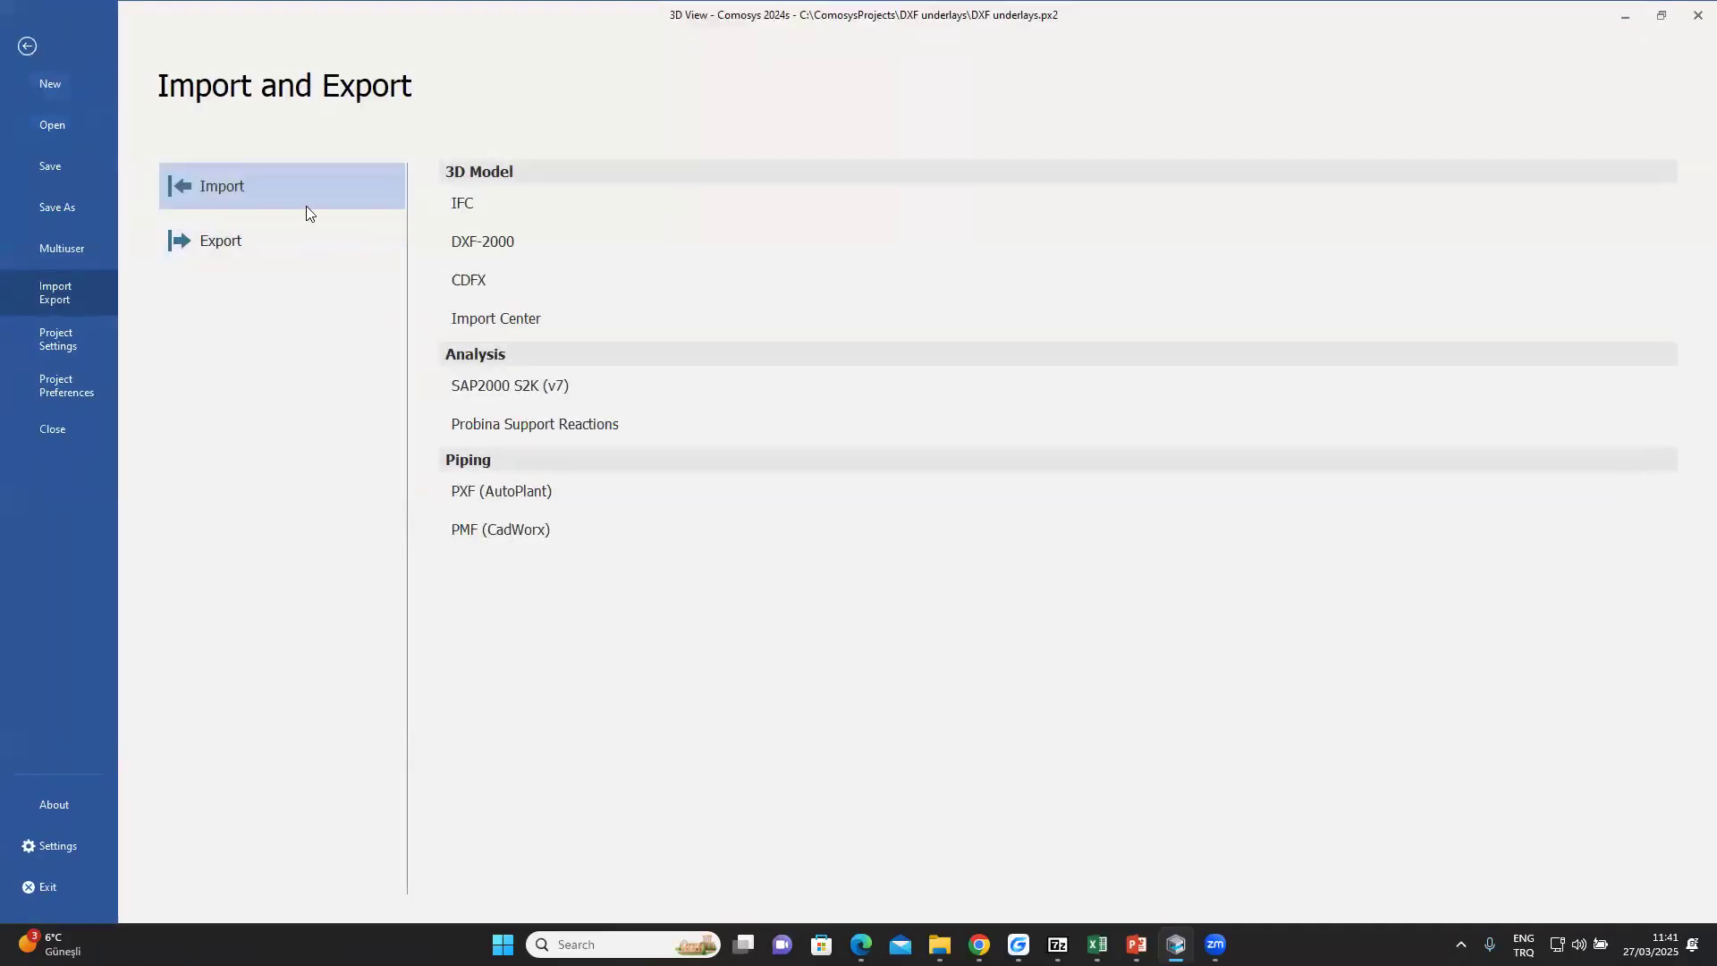
{"action": "left_click", "coordinate": [477, 244]}
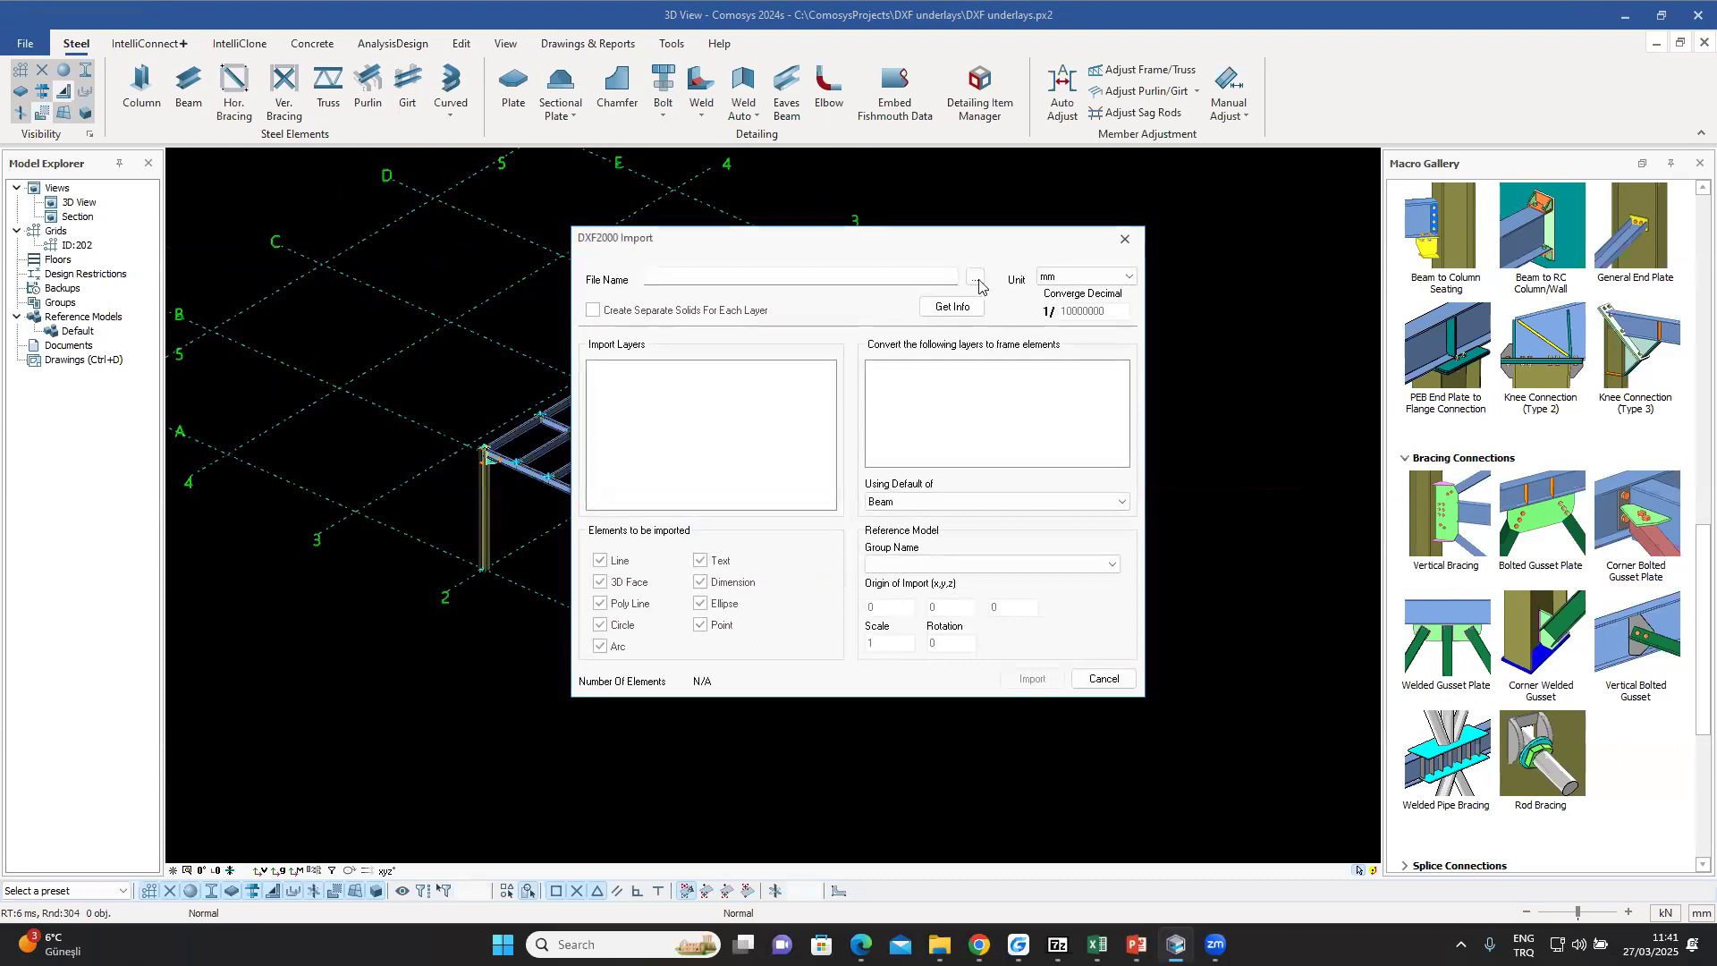
{"action": "left_click", "coordinate": [975, 278]}
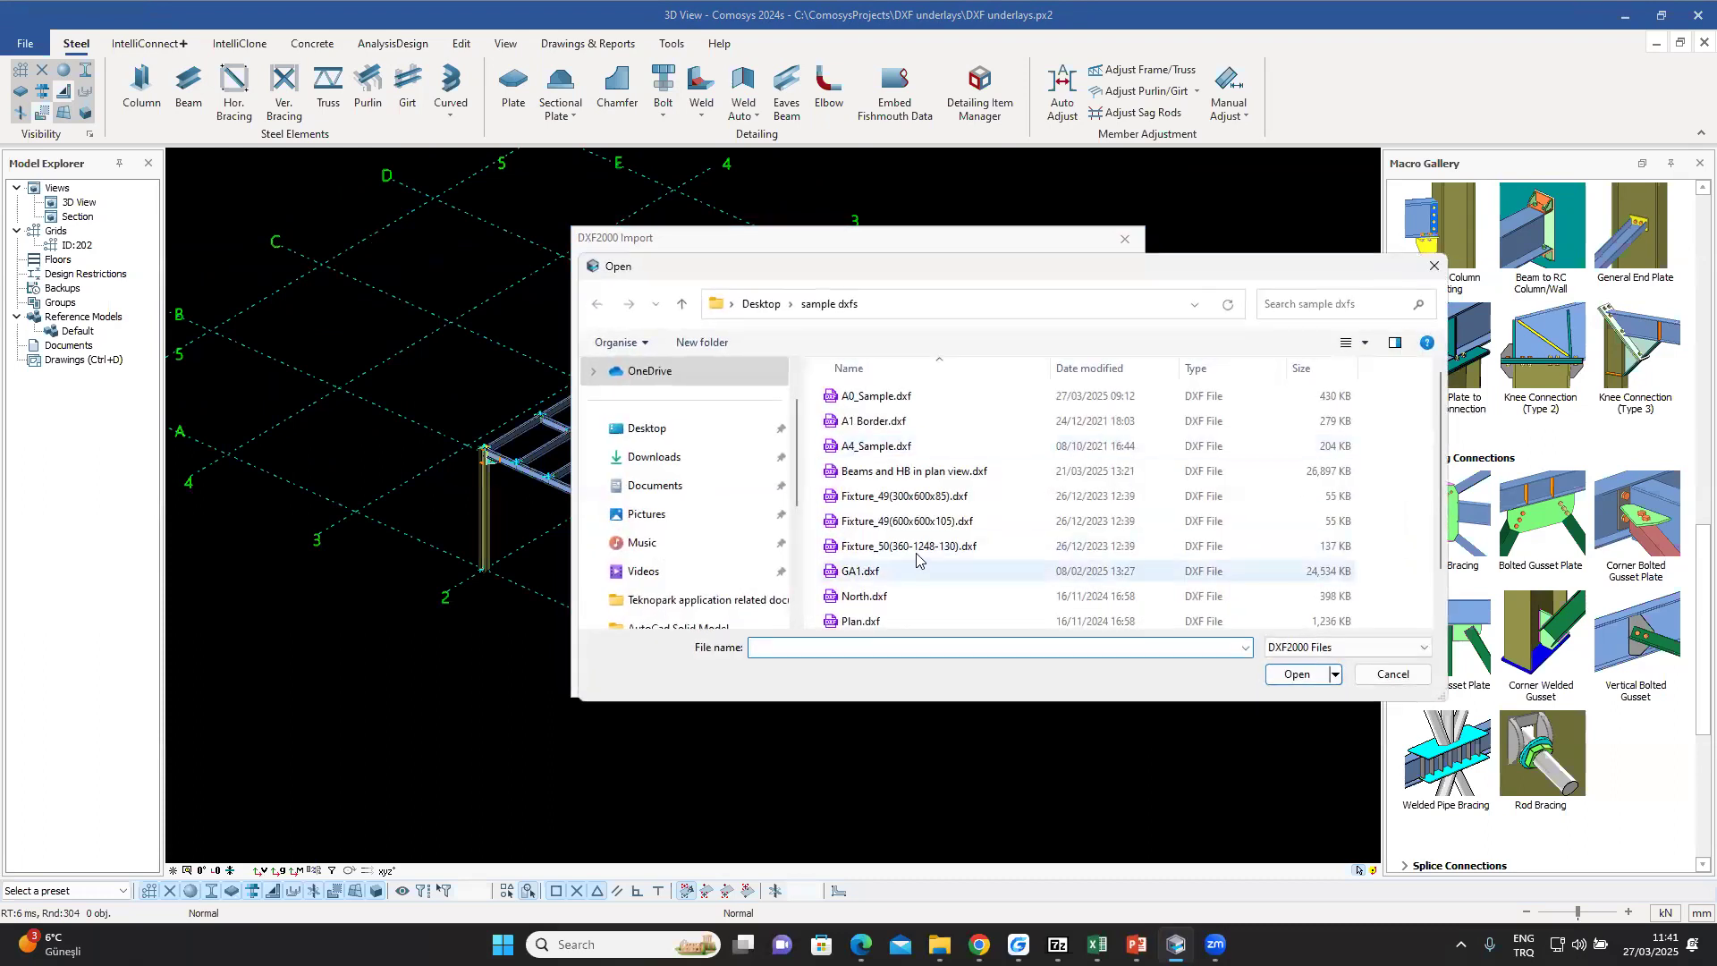
{"action": "scroll", "coordinate": [930, 581], "scroll_direction": "down", "scroll_amount": 1}
{"action": "left_click", "coordinate": [1020, 619]}
{"action": "left_click", "coordinate": [1305, 680]}
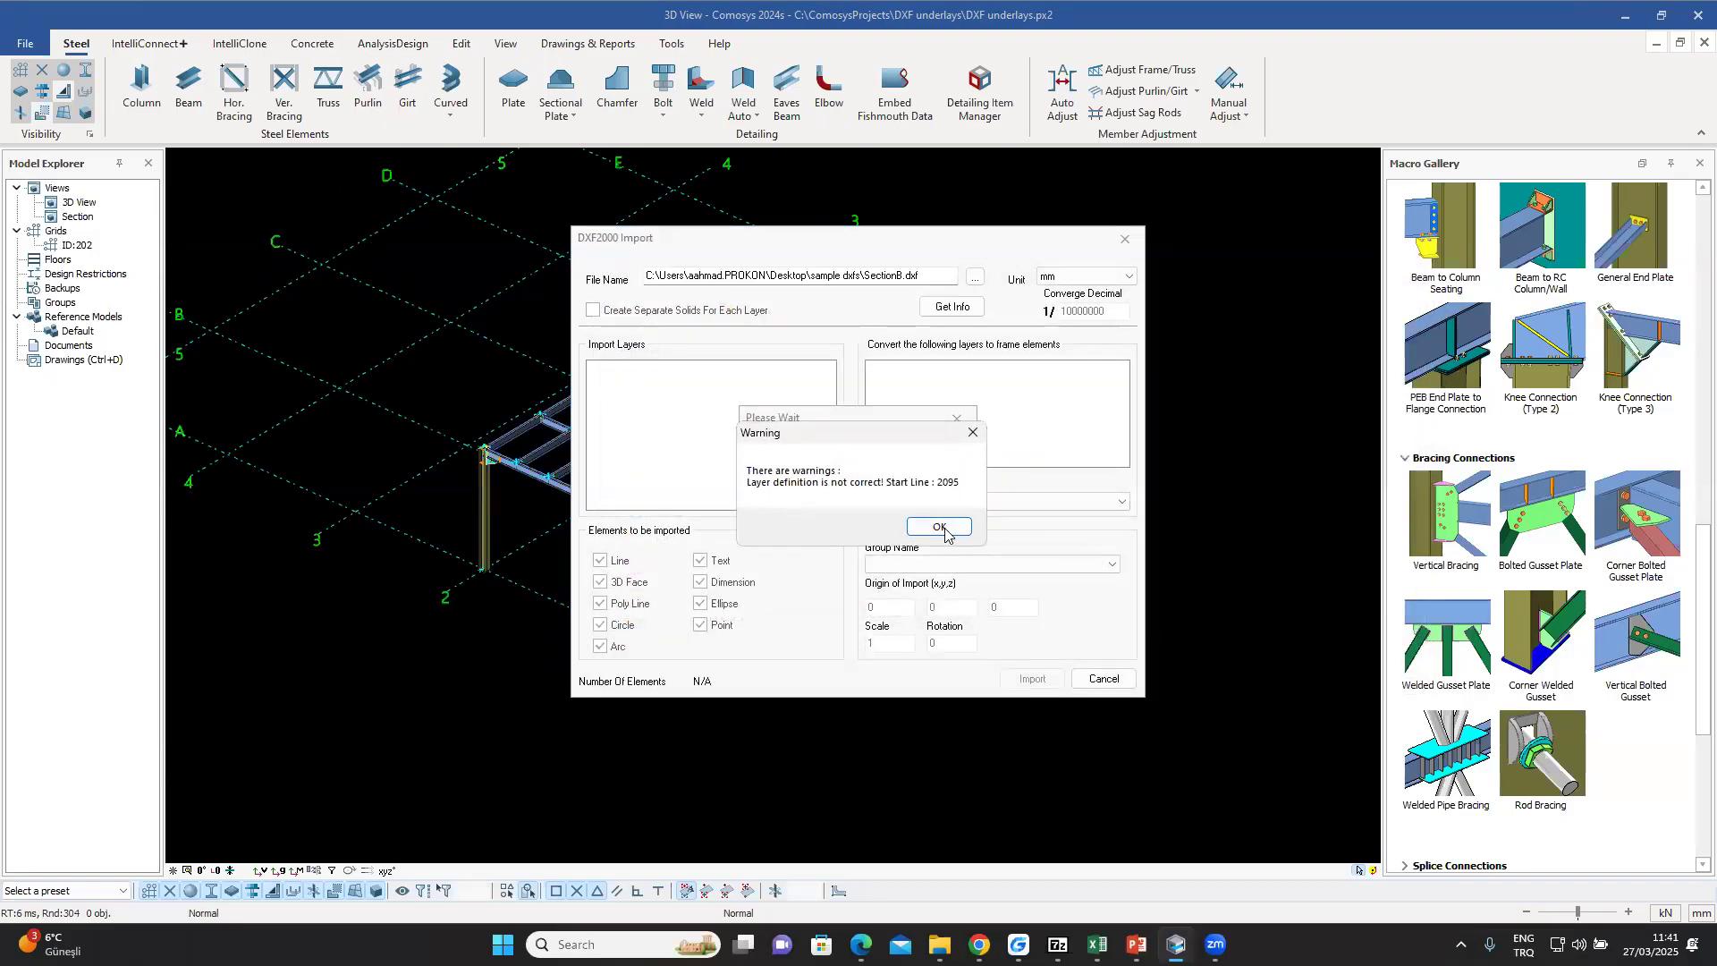
{"action": "left_click", "coordinate": [940, 528]}
{"action": "left_click", "coordinate": [1035, 681]}
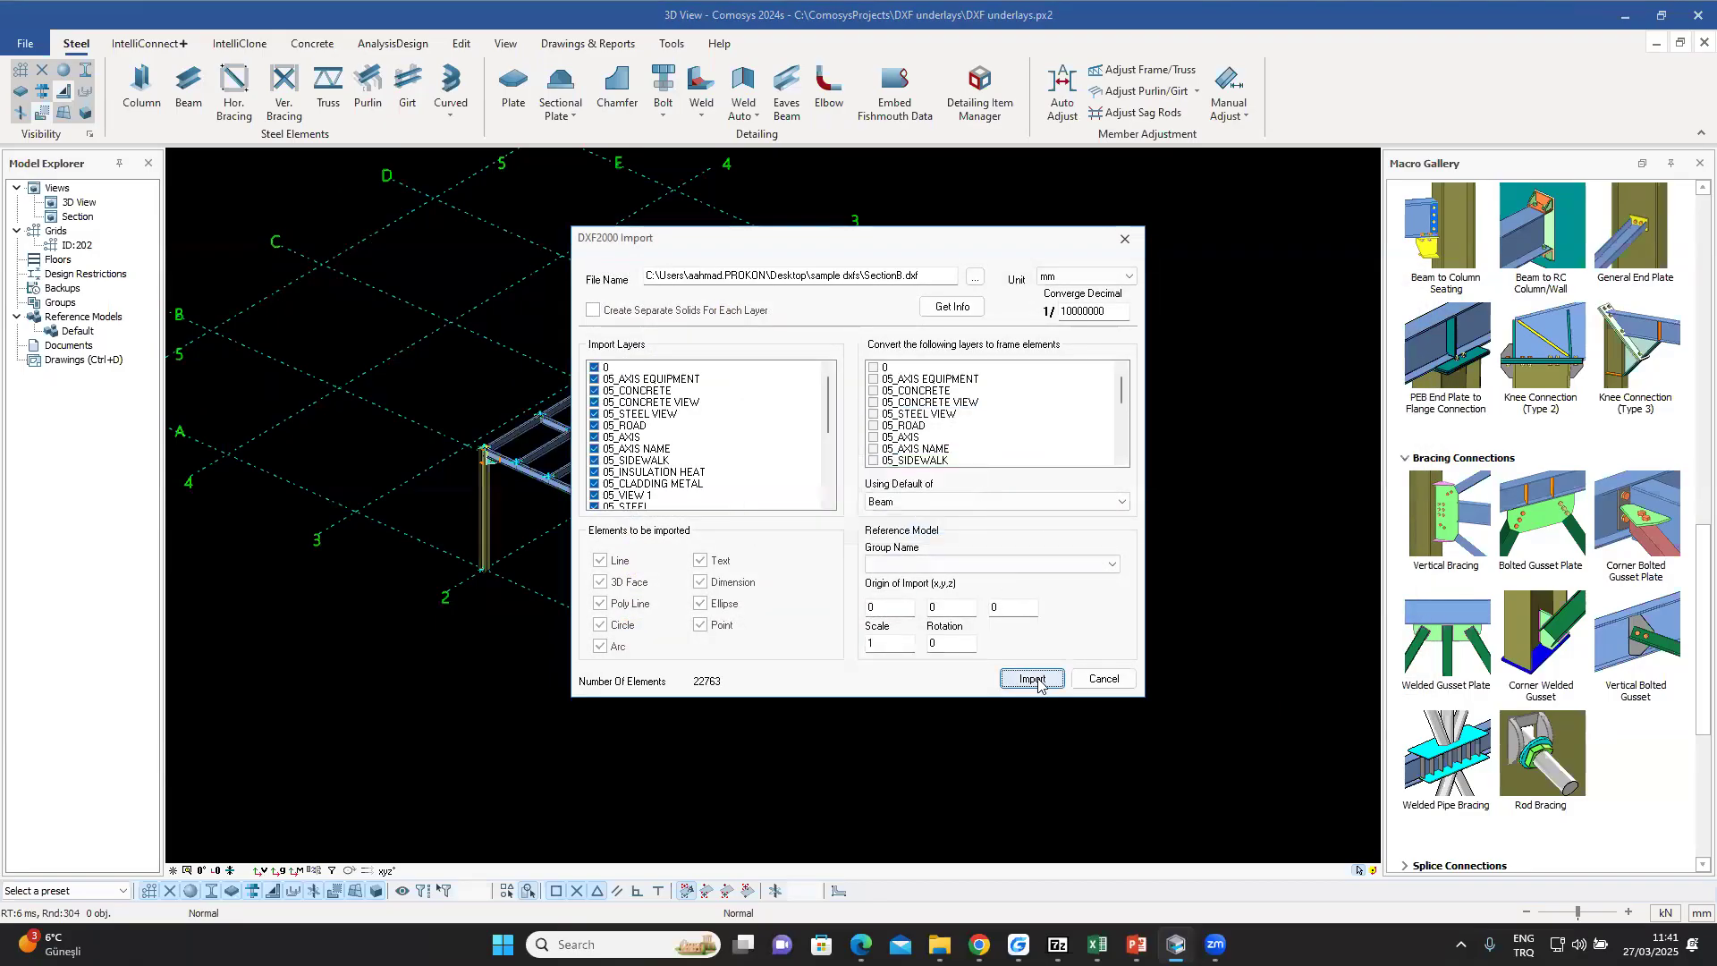
{"action": "left_click", "coordinate": [1103, 679]}
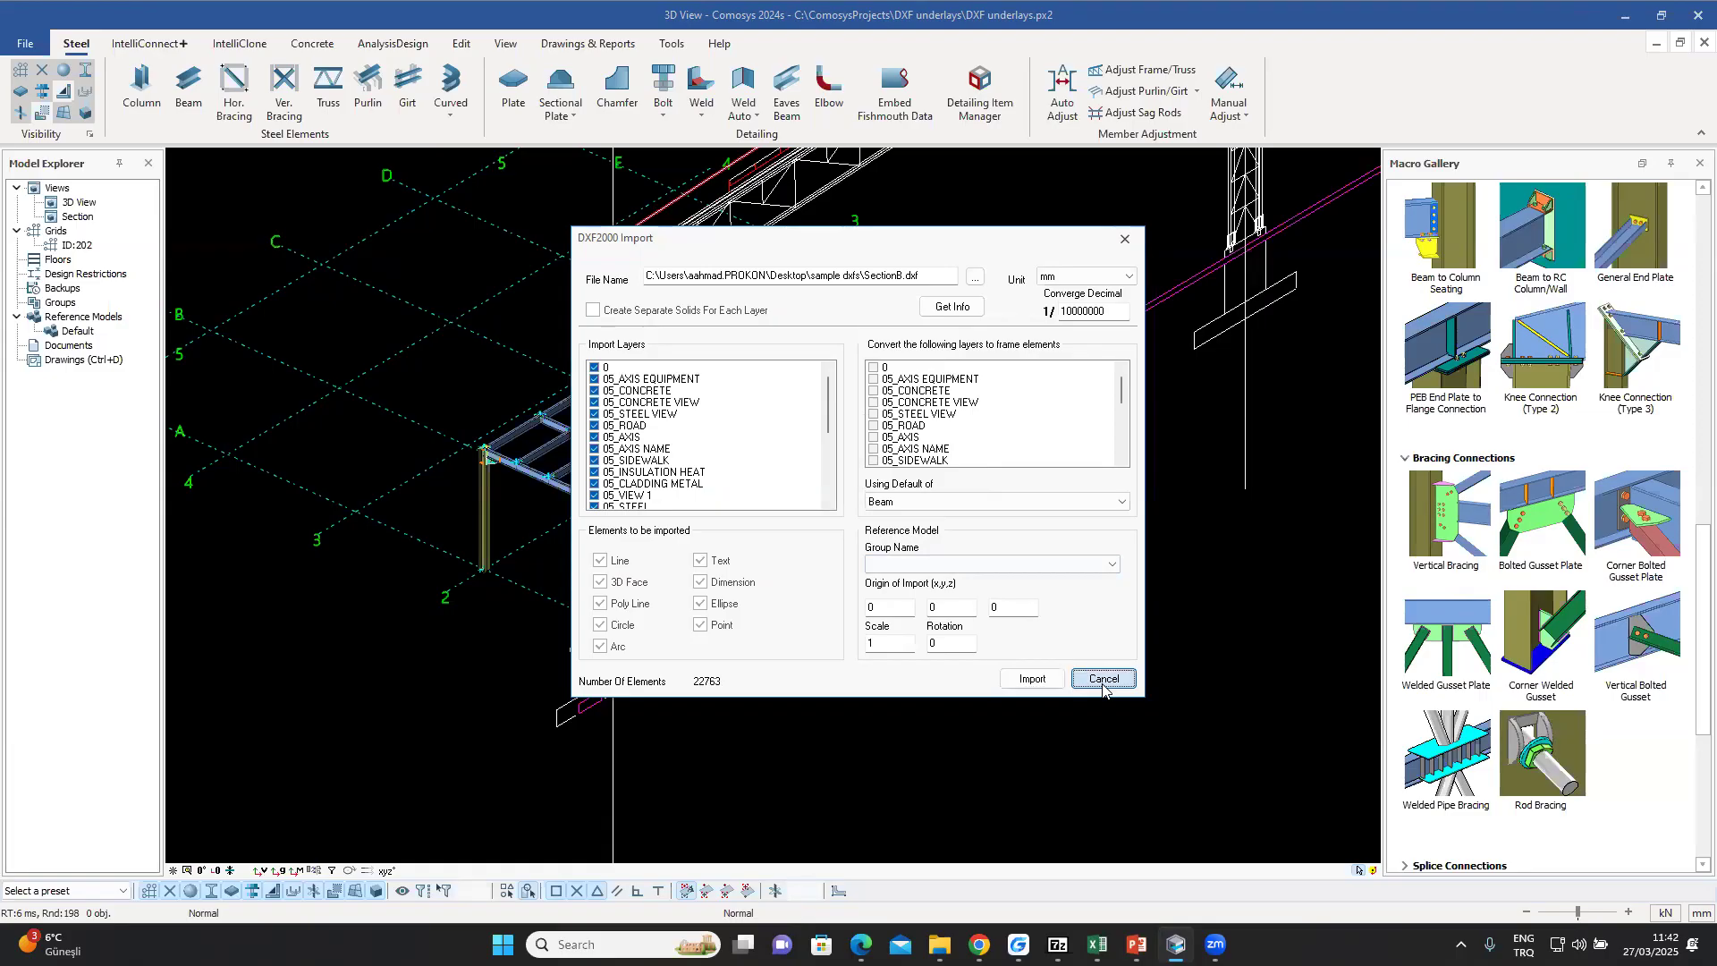
- Open the Section view and restore it to a floating window over the 3D view
{"action": "middle_click_drag", "start_coordinate": [845, 552], "coordinate": [801, 512]}
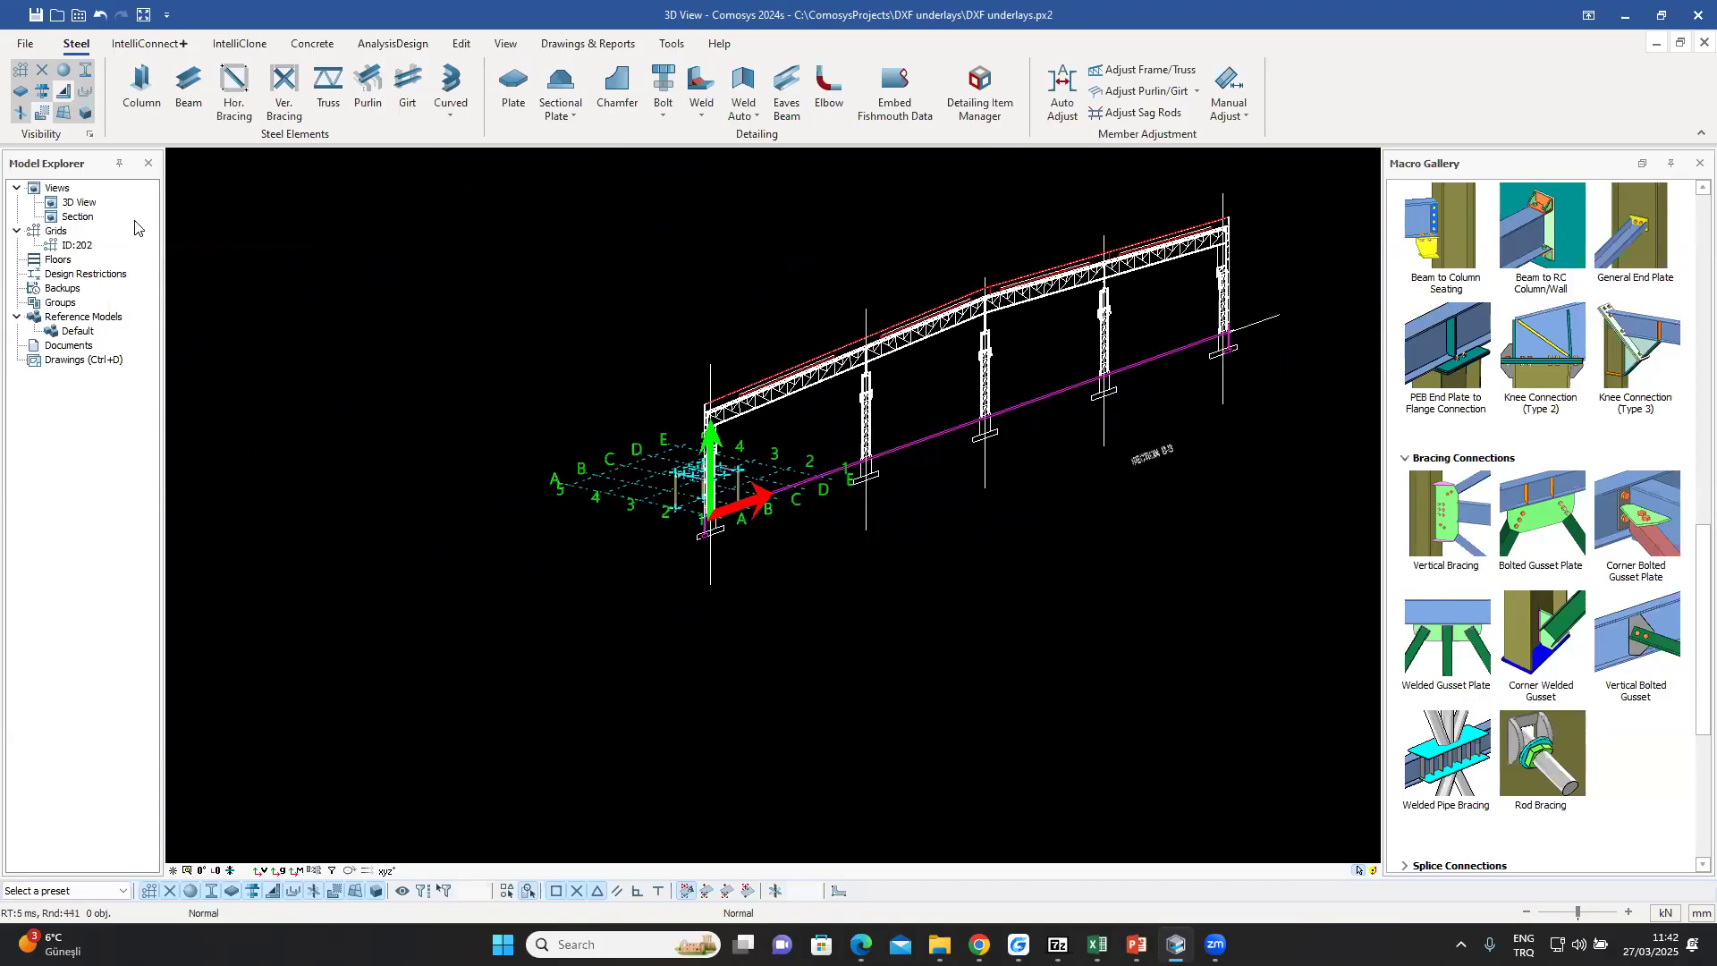
{"action": "double_click", "coordinate": [77, 217]}
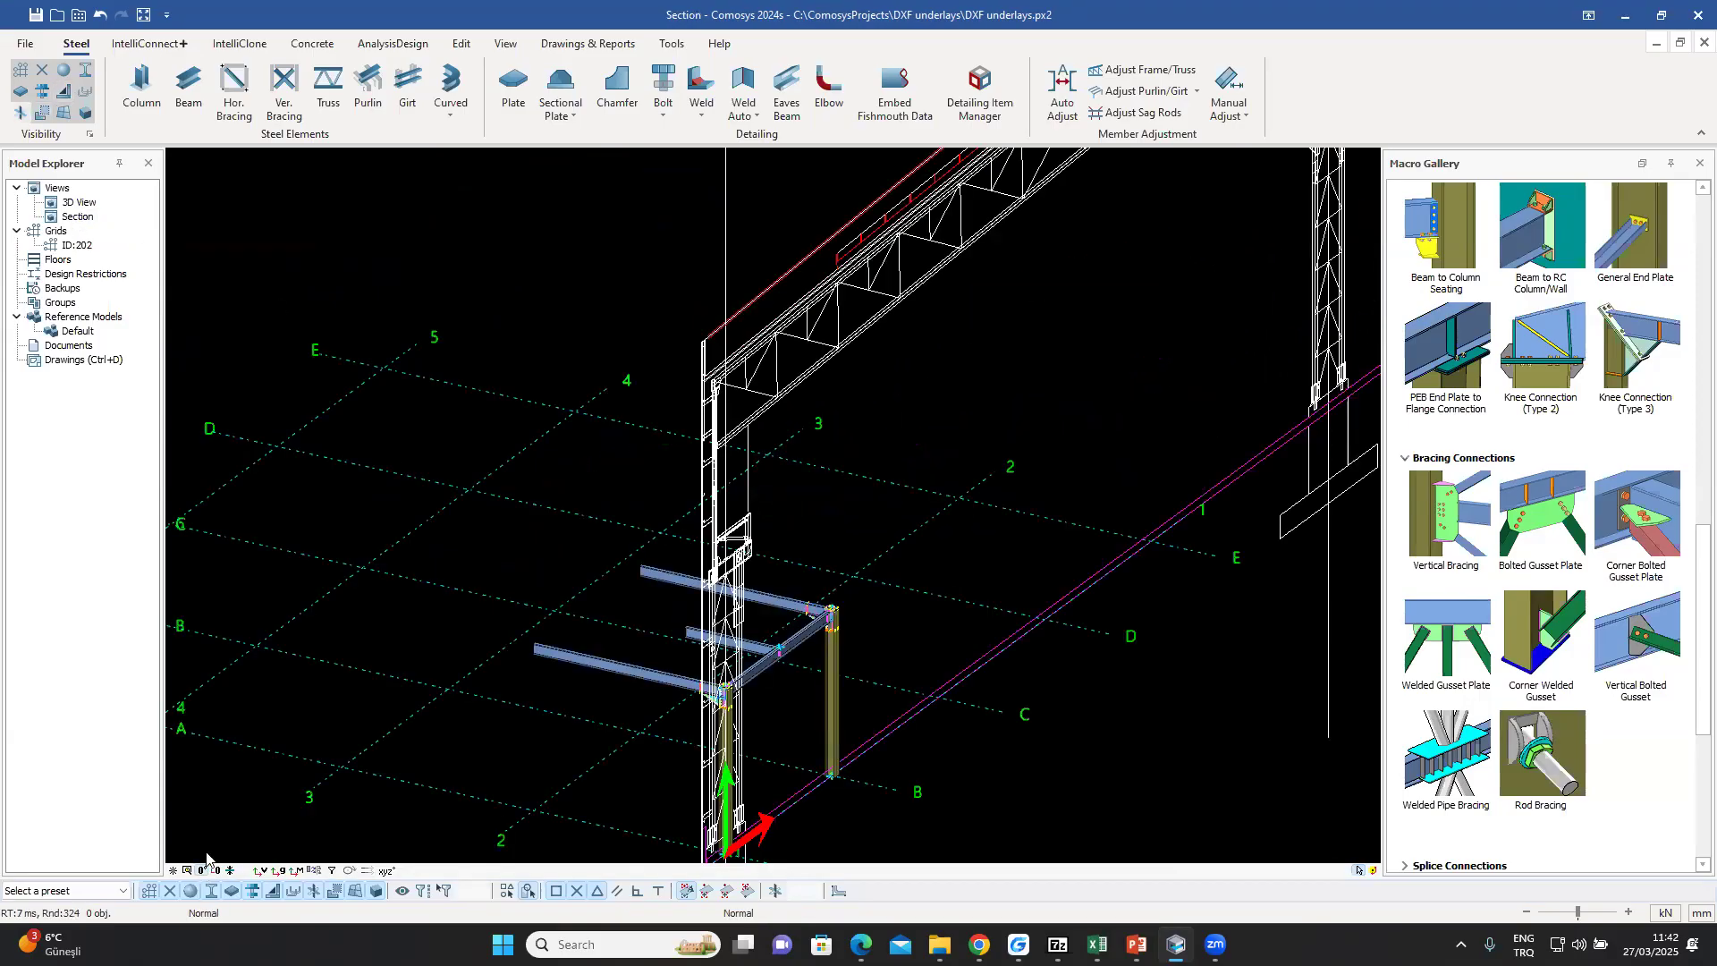
{"action": "left_click", "coordinate": [82, 216]}
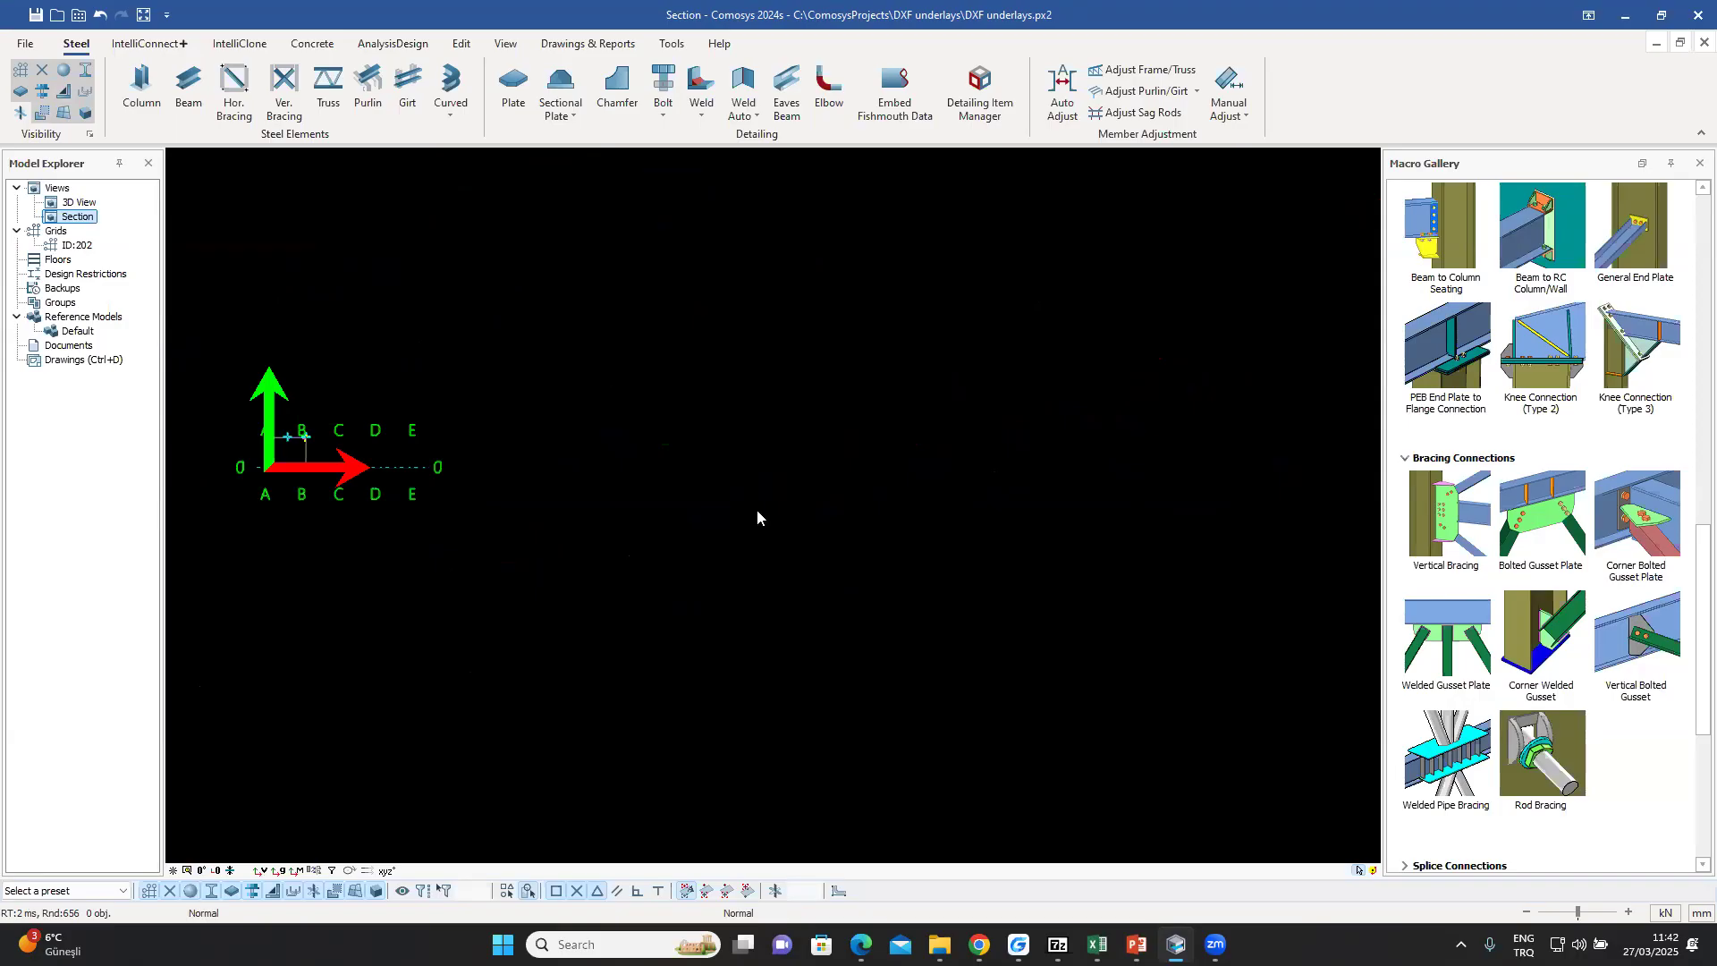
{"action": "key", "text": "ctrl+F5"}
{"action": "left_click_drag", "start_coordinate": [898, 190], "coordinate": [1014, 242]}
{"action": "scroll", "coordinate": [816, 530], "scroll_direction": "down", "scroll_amount": 3}
{"action": "scroll", "coordinate": [676, 414], "scroll_direction": "up", "scroll_amount": 3}
{"action": "double_click", "coordinate": [677, 415]}
{"action": "left_click", "coordinate": [1181, 319]}
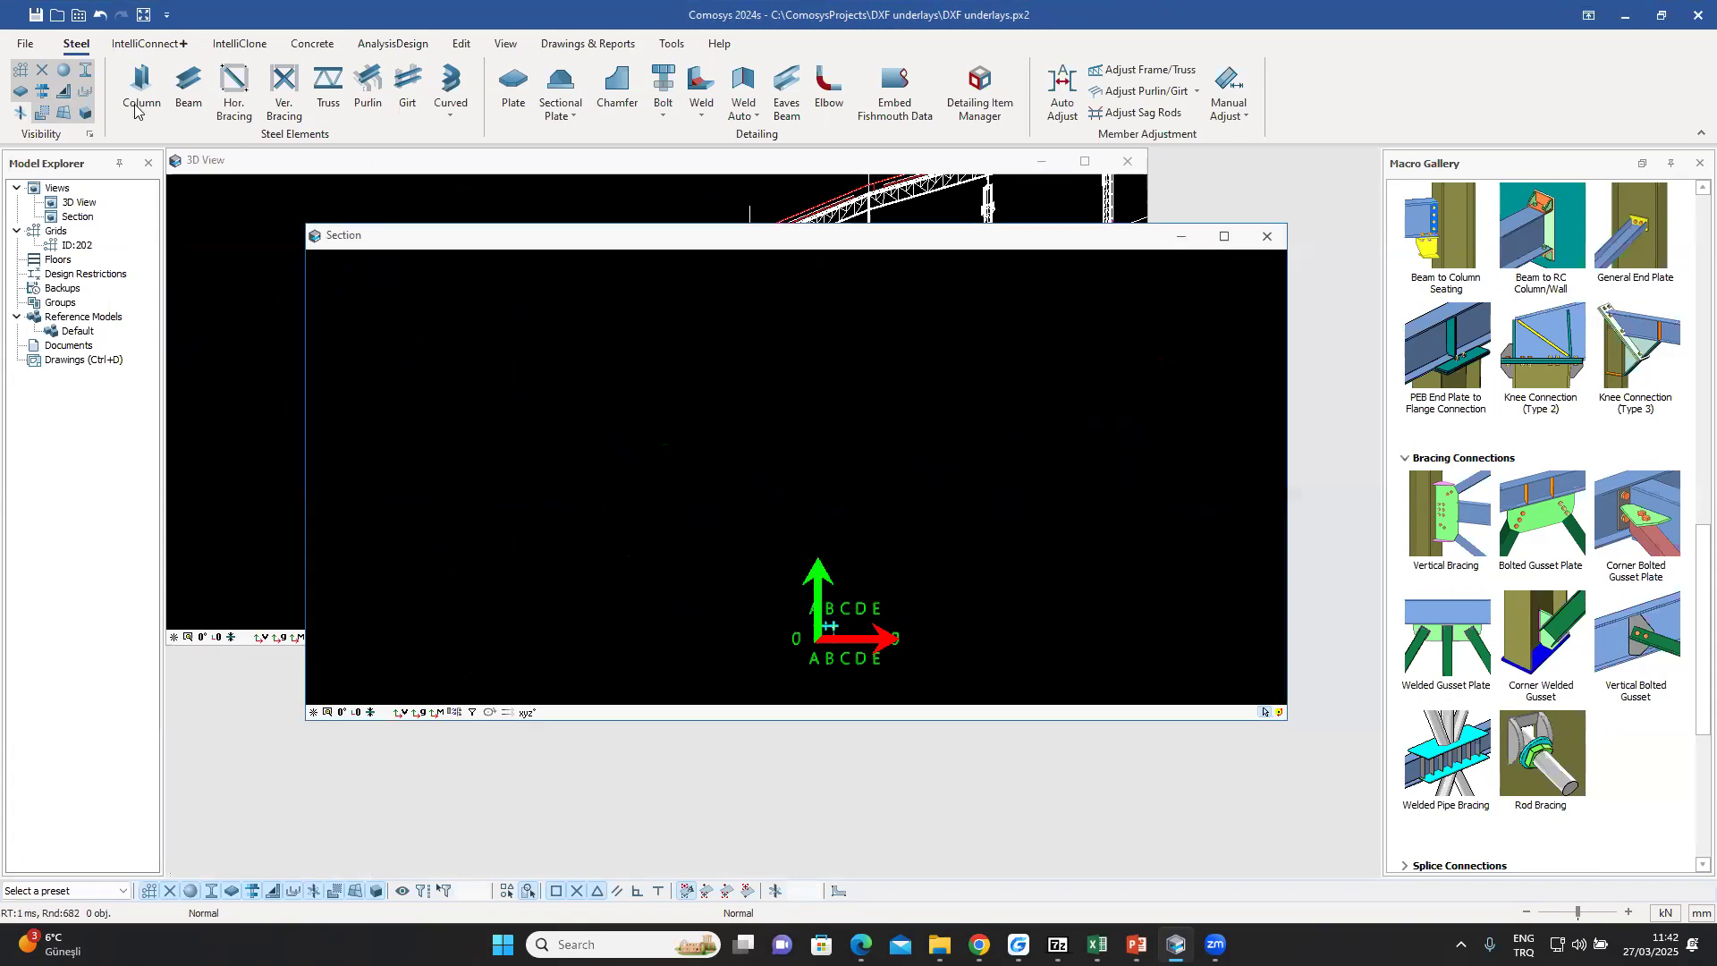
- Turn on the visibility of DXF solids in the Section view and maximize its window
{"action": "left_click", "coordinate": [89, 133]}
{"action": "left_click", "coordinate": [840, 473]}
{"action": "left_click", "coordinate": [482, 702]}
{"action": "middle_click_drag", "start_coordinate": [972, 585], "coordinate": [865, 428]}
{"action": "left_click", "coordinate": [1224, 236]}
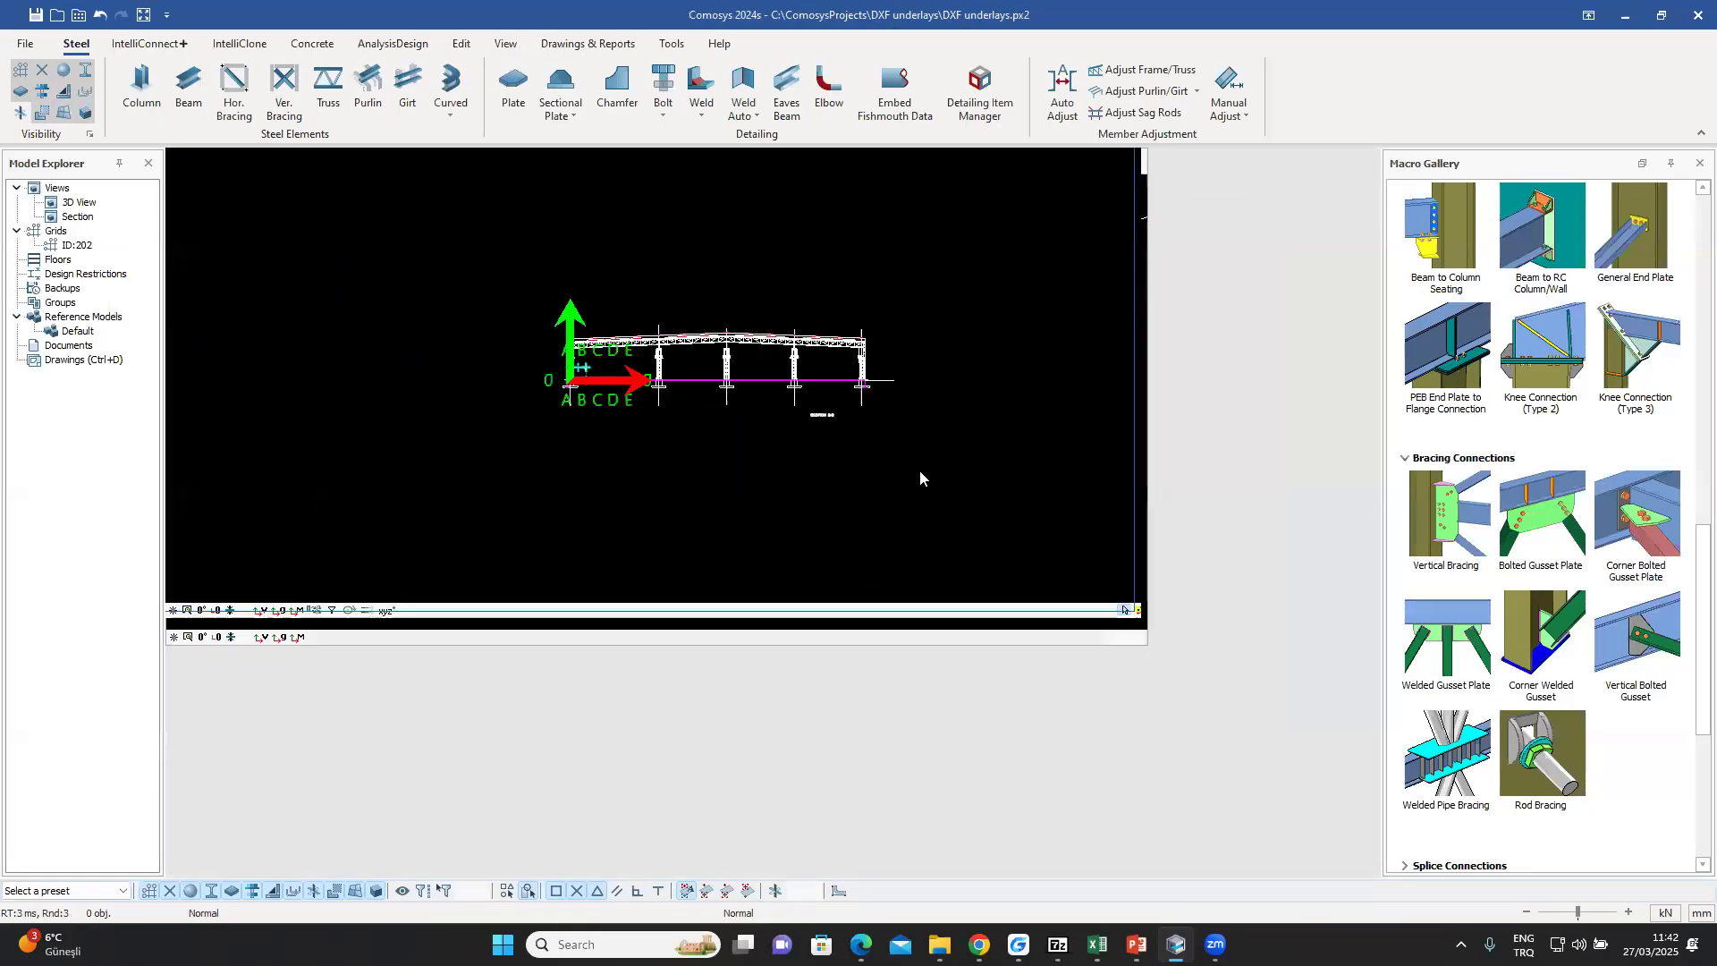
- Trace the first truss diagonal with the Truss tool, from the top-chord node at the end column to the bottom-chord node
{"action": "scroll", "coordinate": [754, 480], "scroll_direction": "up", "scroll_amount": 6}
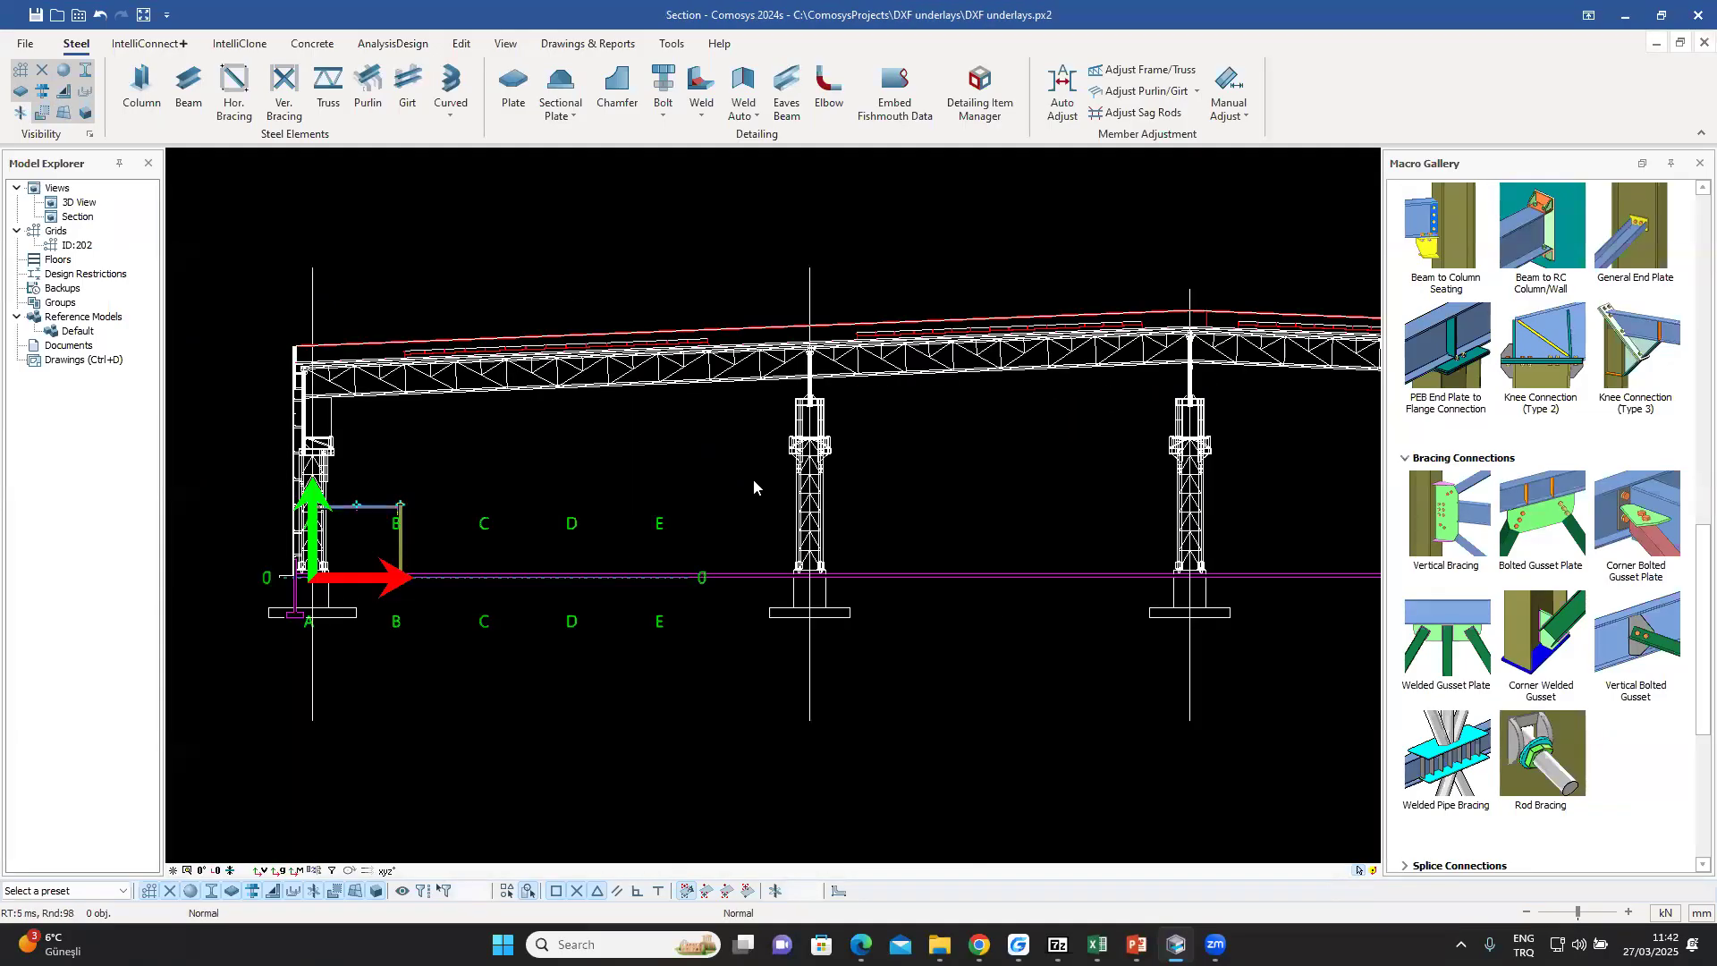
{"action": "middle_click_drag", "start_coordinate": [661, 463], "coordinate": [778, 422]}
{"action": "left_click", "coordinate": [654, 347]}
{"action": "middle_click_drag", "start_coordinate": [521, 410], "coordinate": [590, 401]}
{"action": "left_click", "coordinate": [590, 409]}
{"action": "scroll", "coordinate": [590, 402], "scroll_direction": "up", "scroll_amount": 8}
{"action": "middle_click_drag", "start_coordinate": [593, 336], "coordinate": [525, 377]}
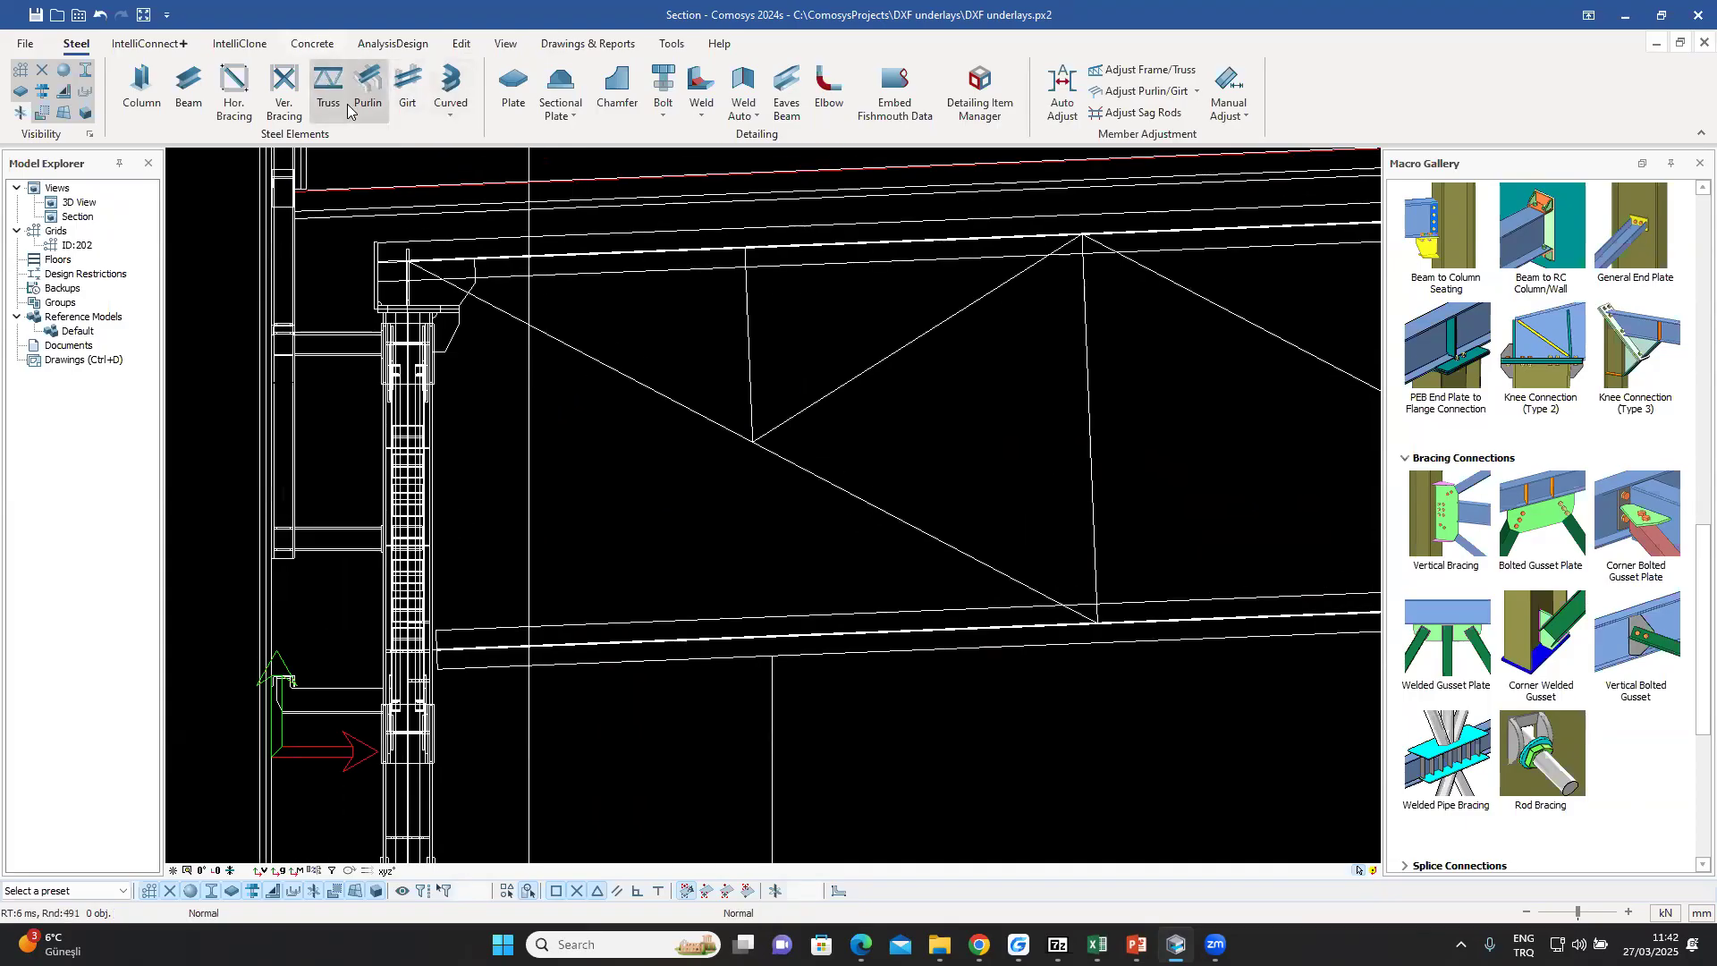
{"action": "left_click", "coordinate": [328, 85]}
{"action": "scroll", "coordinate": [384, 268], "scroll_direction": "up", "scroll_amount": 8}
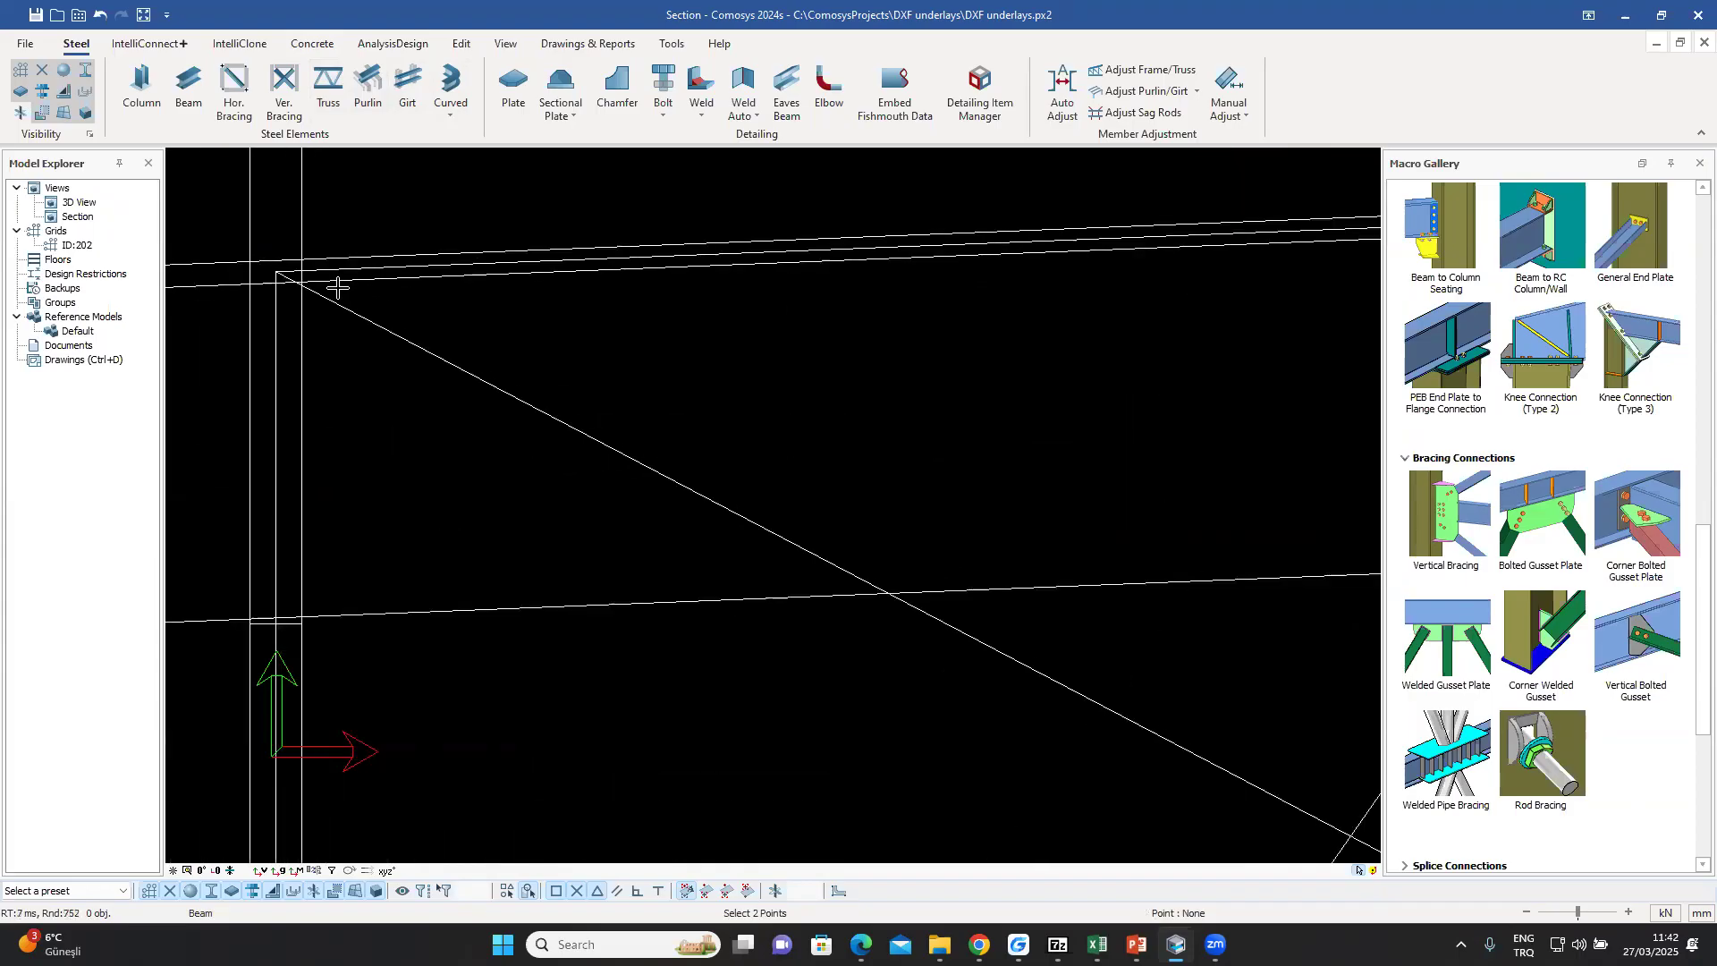
{"action": "left_click", "coordinate": [278, 272]}
{"action": "scroll", "coordinate": [408, 287], "scroll_direction": "down", "scroll_amount": 3}
{"action": "scroll", "coordinate": [407, 276], "scroll_direction": "down", "scroll_amount": 5}
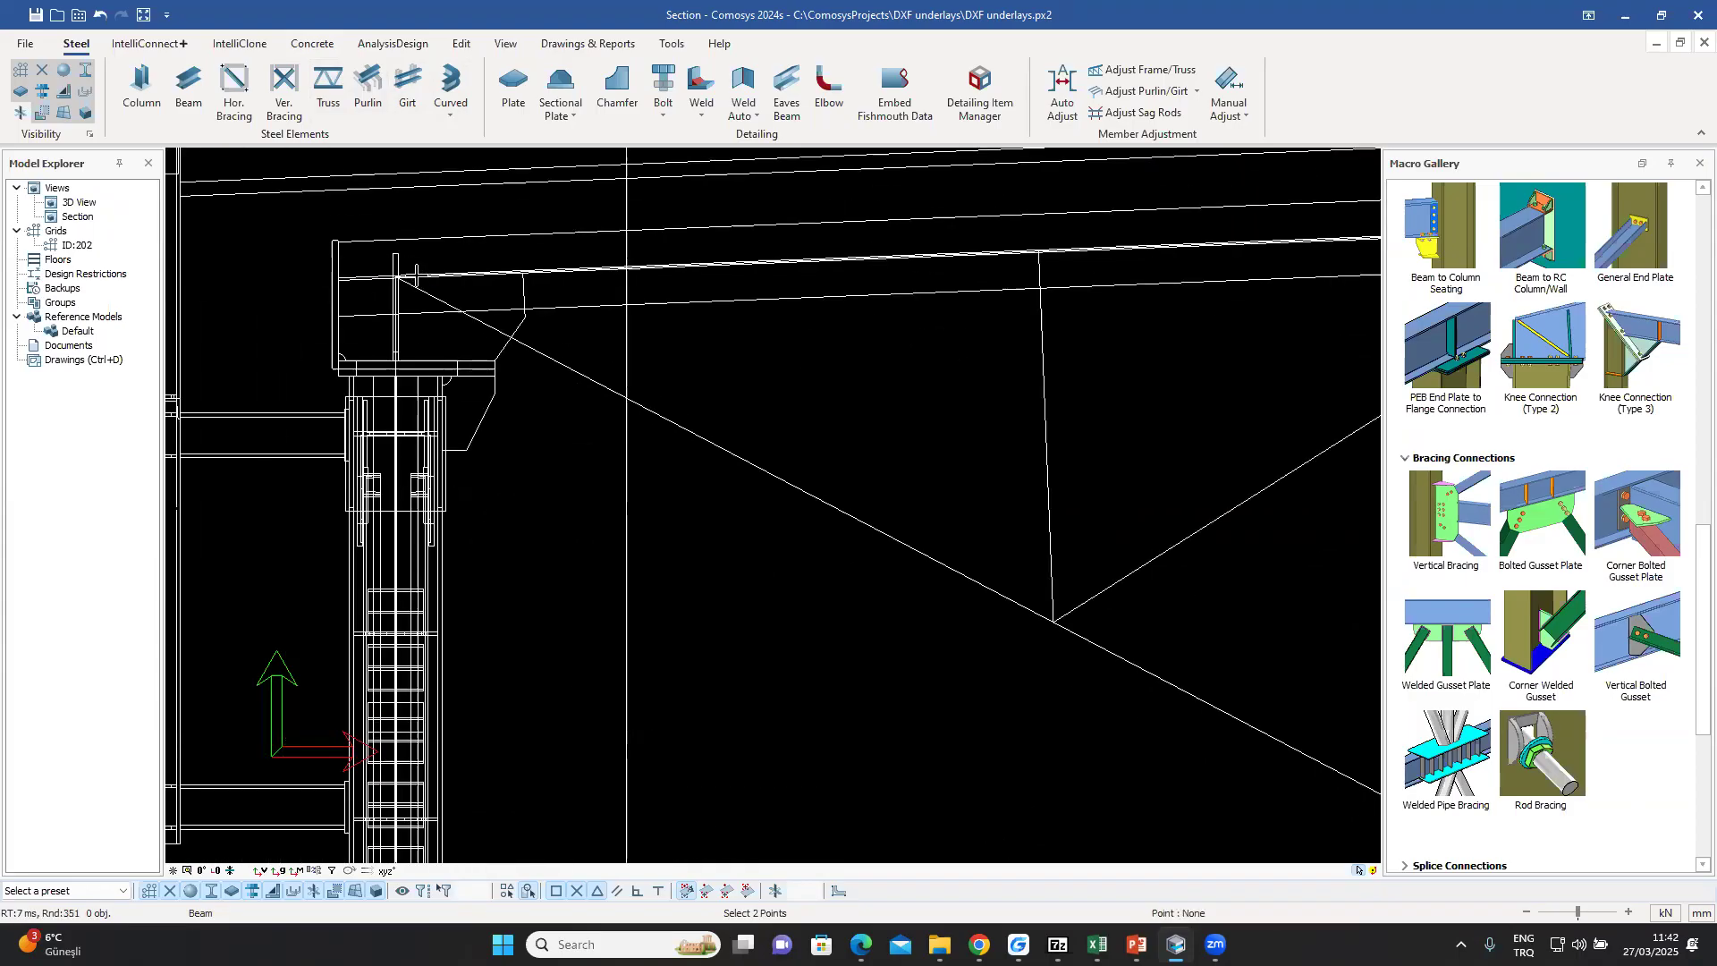
{"action": "scroll", "coordinate": [831, 496], "scroll_direction": "up", "scroll_amount": 5}
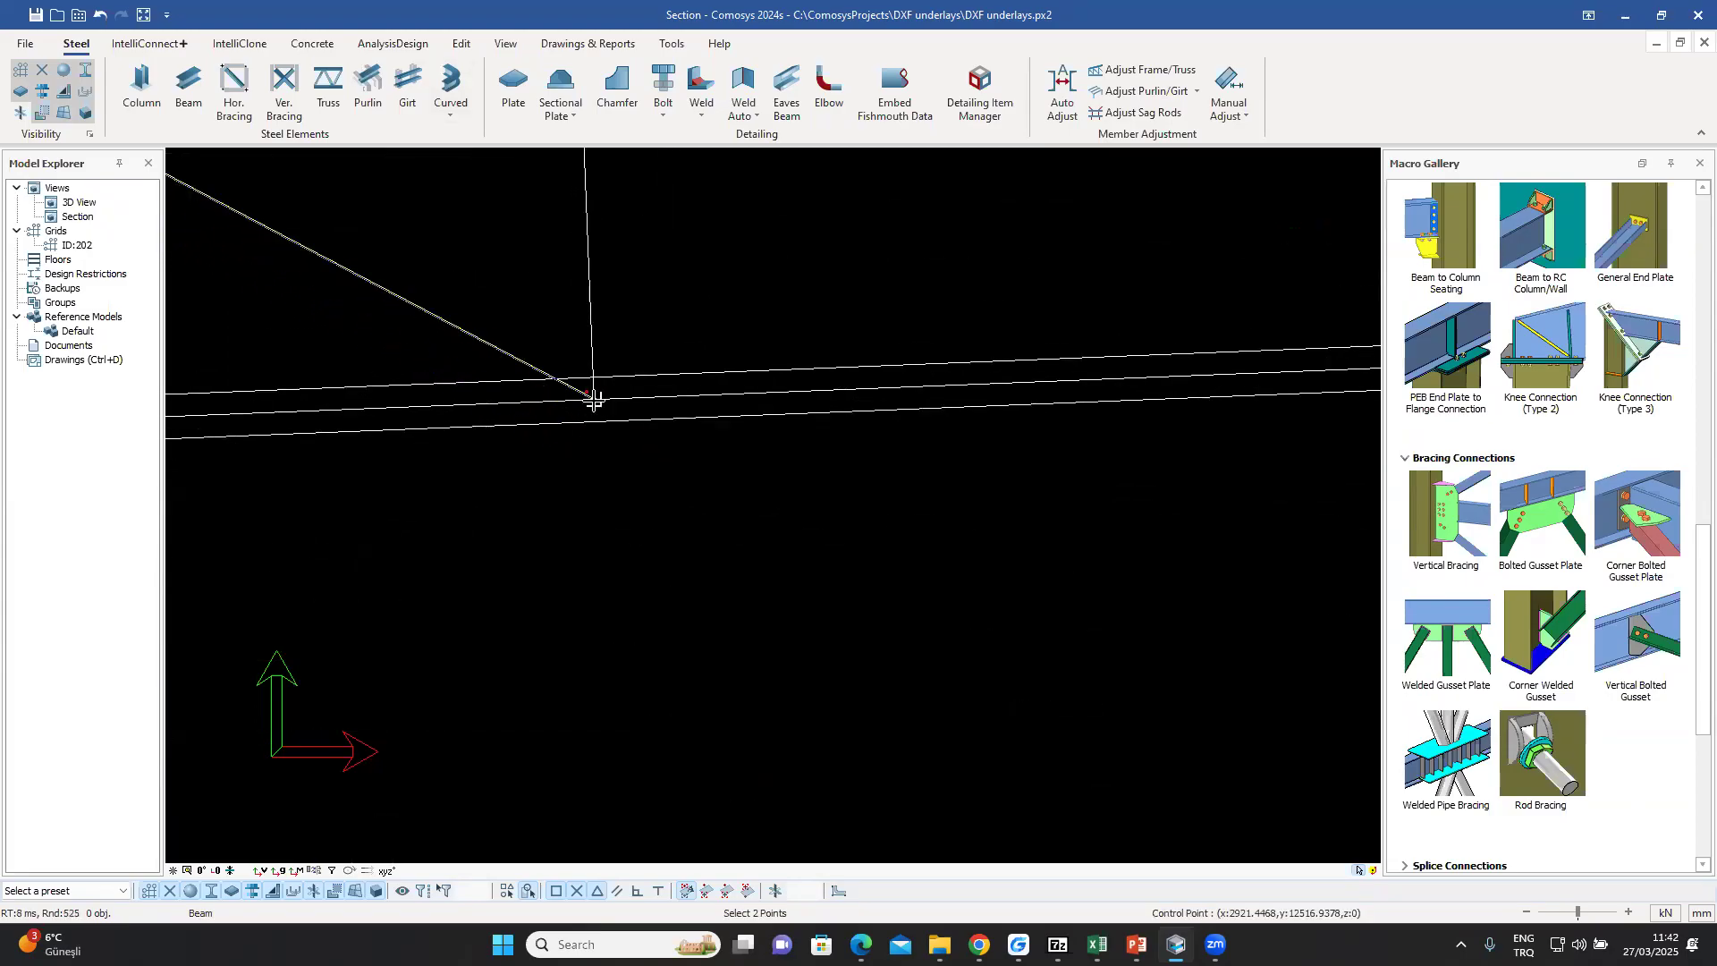
{"action": "scroll", "coordinate": [728, 432], "scroll_direction": "up", "scroll_amount": 3}
{"action": "scroll", "coordinate": [743, 439], "scroll_direction": "down", "scroll_amount": 4}
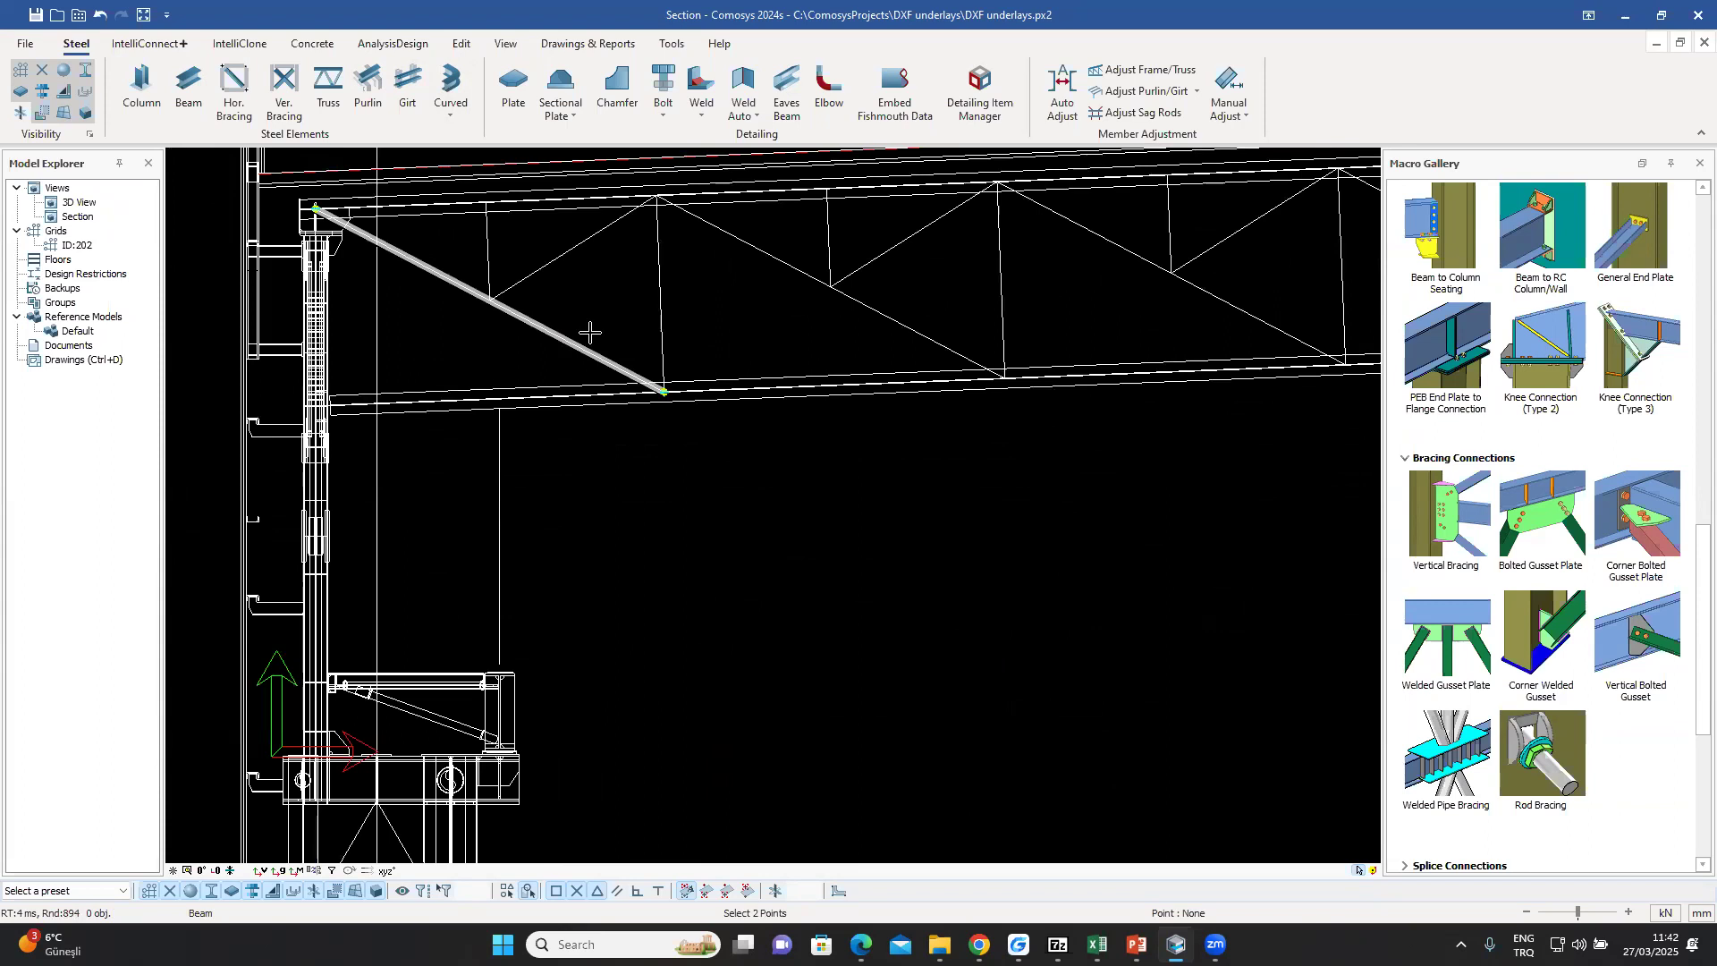
{"action": "right_click", "coordinate": [608, 277]}
{"action": "left_click", "coordinate": [643, 312]}
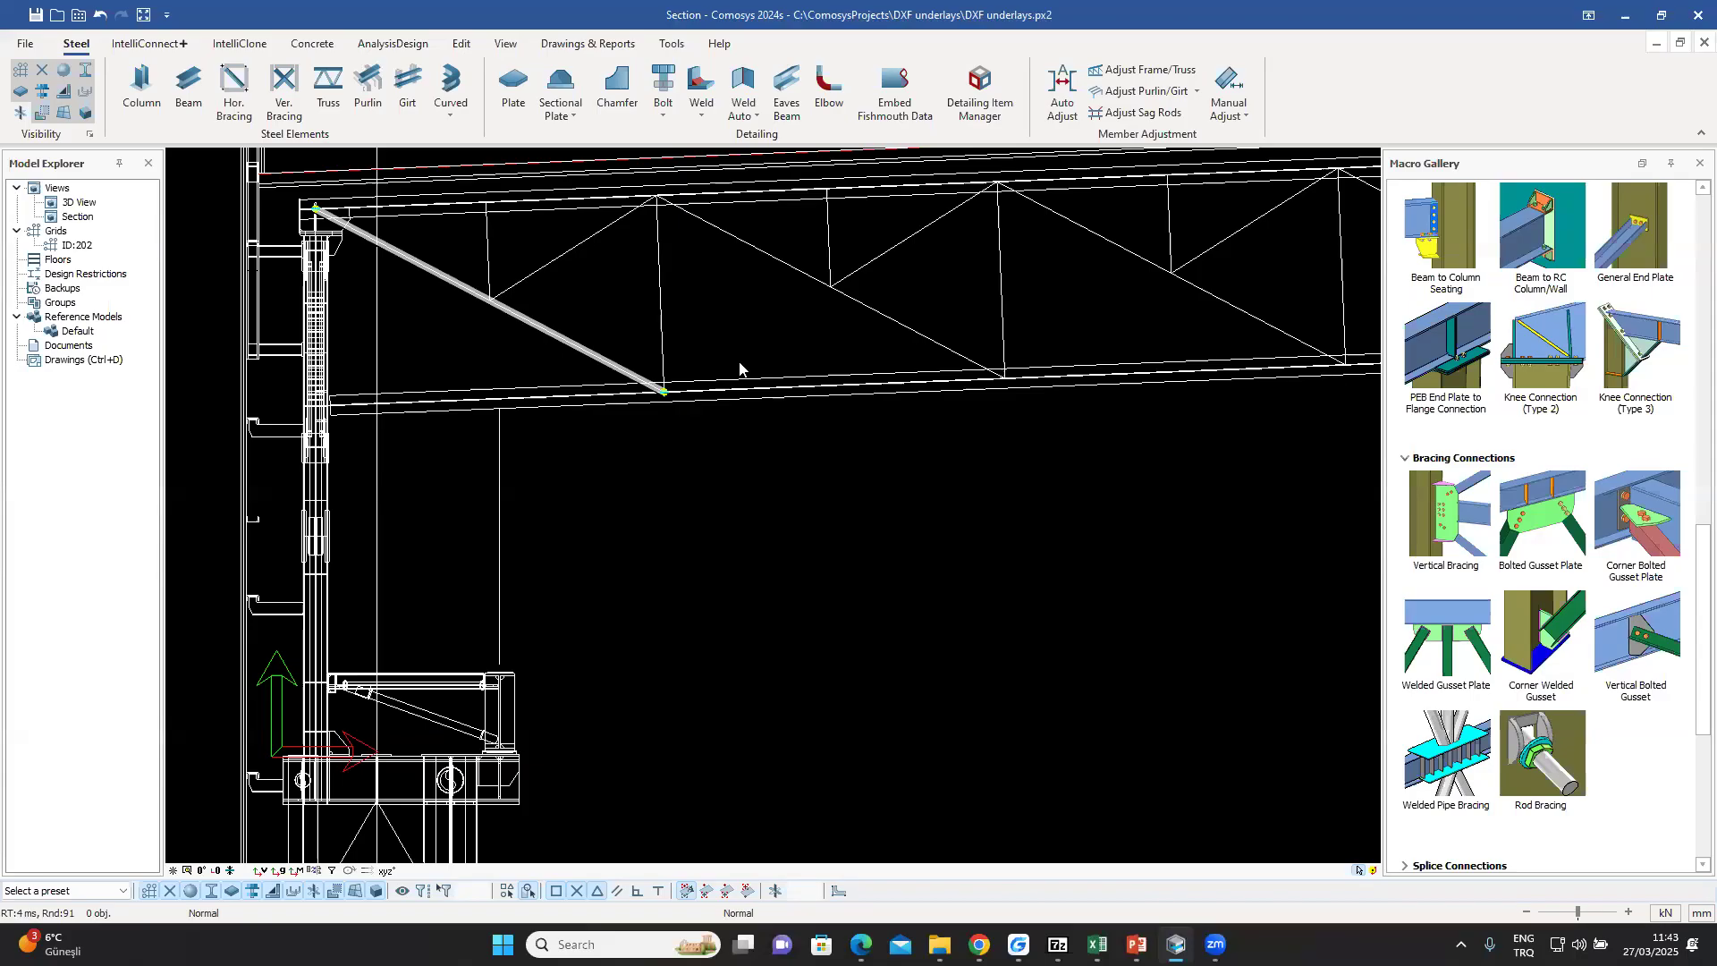
- Delete the traced truss diagonal and the imported DXF section underlay
{"action": "scroll", "coordinate": [738, 368], "scroll_direction": "down", "scroll_amount": 2}
{"action": "scroll", "coordinate": [663, 356], "scroll_direction": "up", "scroll_amount": 2}
{"action": "left_click", "coordinate": [645, 369]}
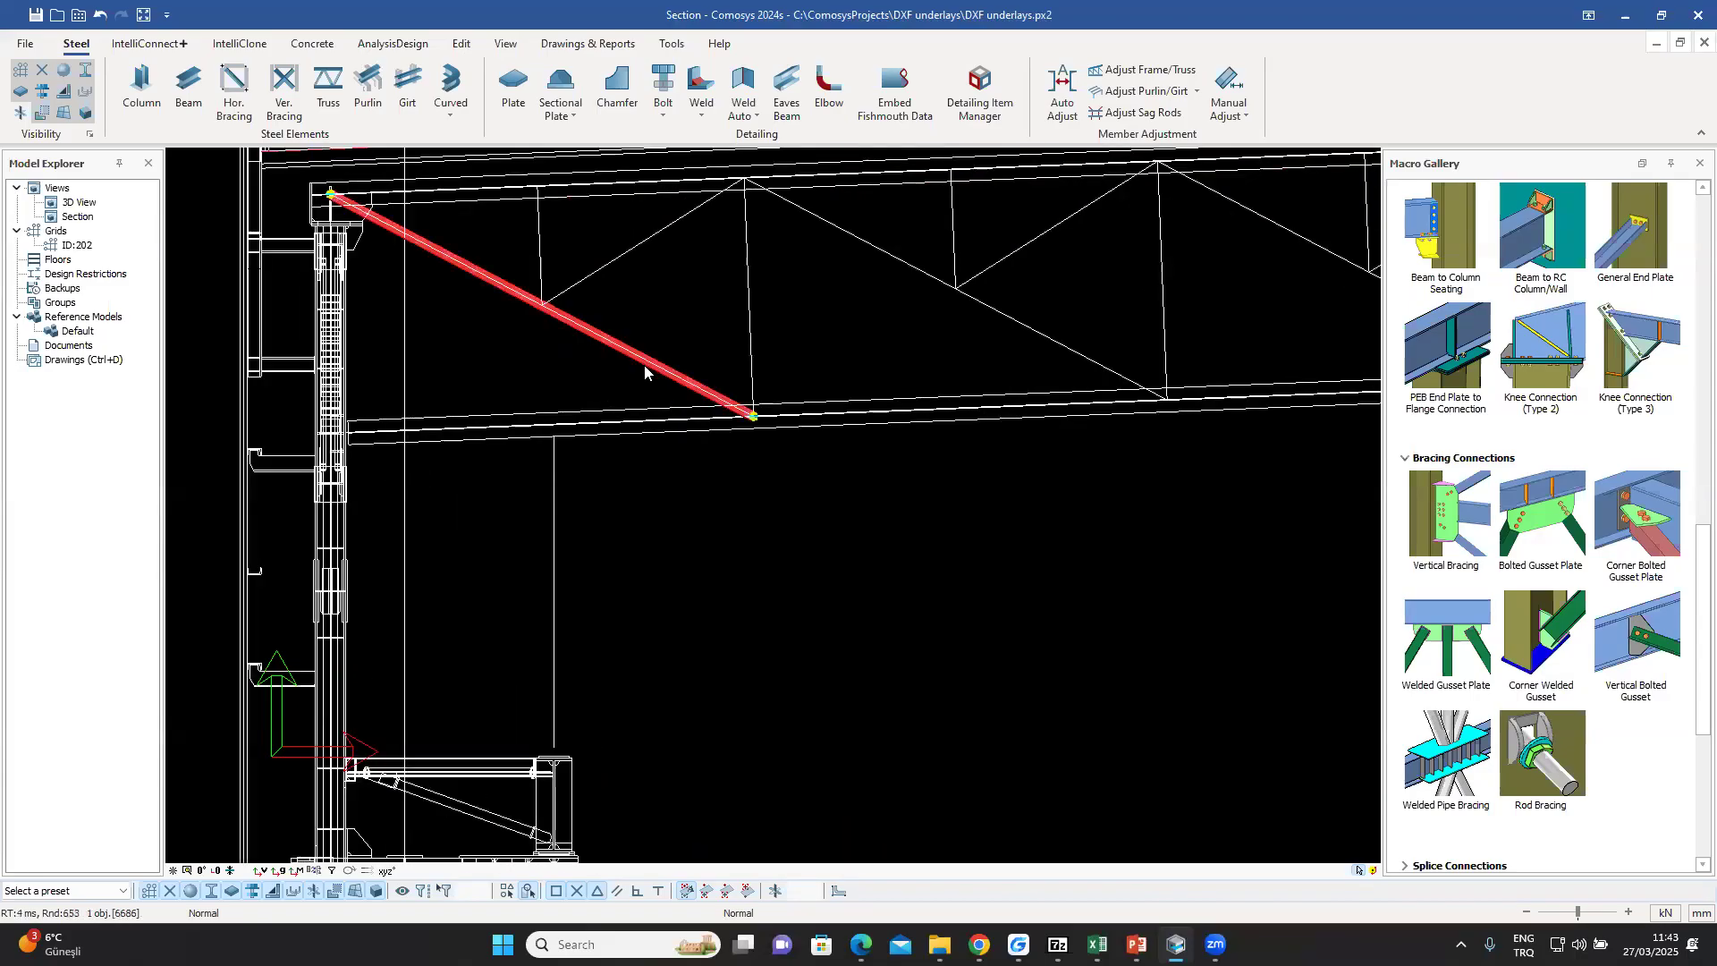
{"action": "key", "text": "Delete"}
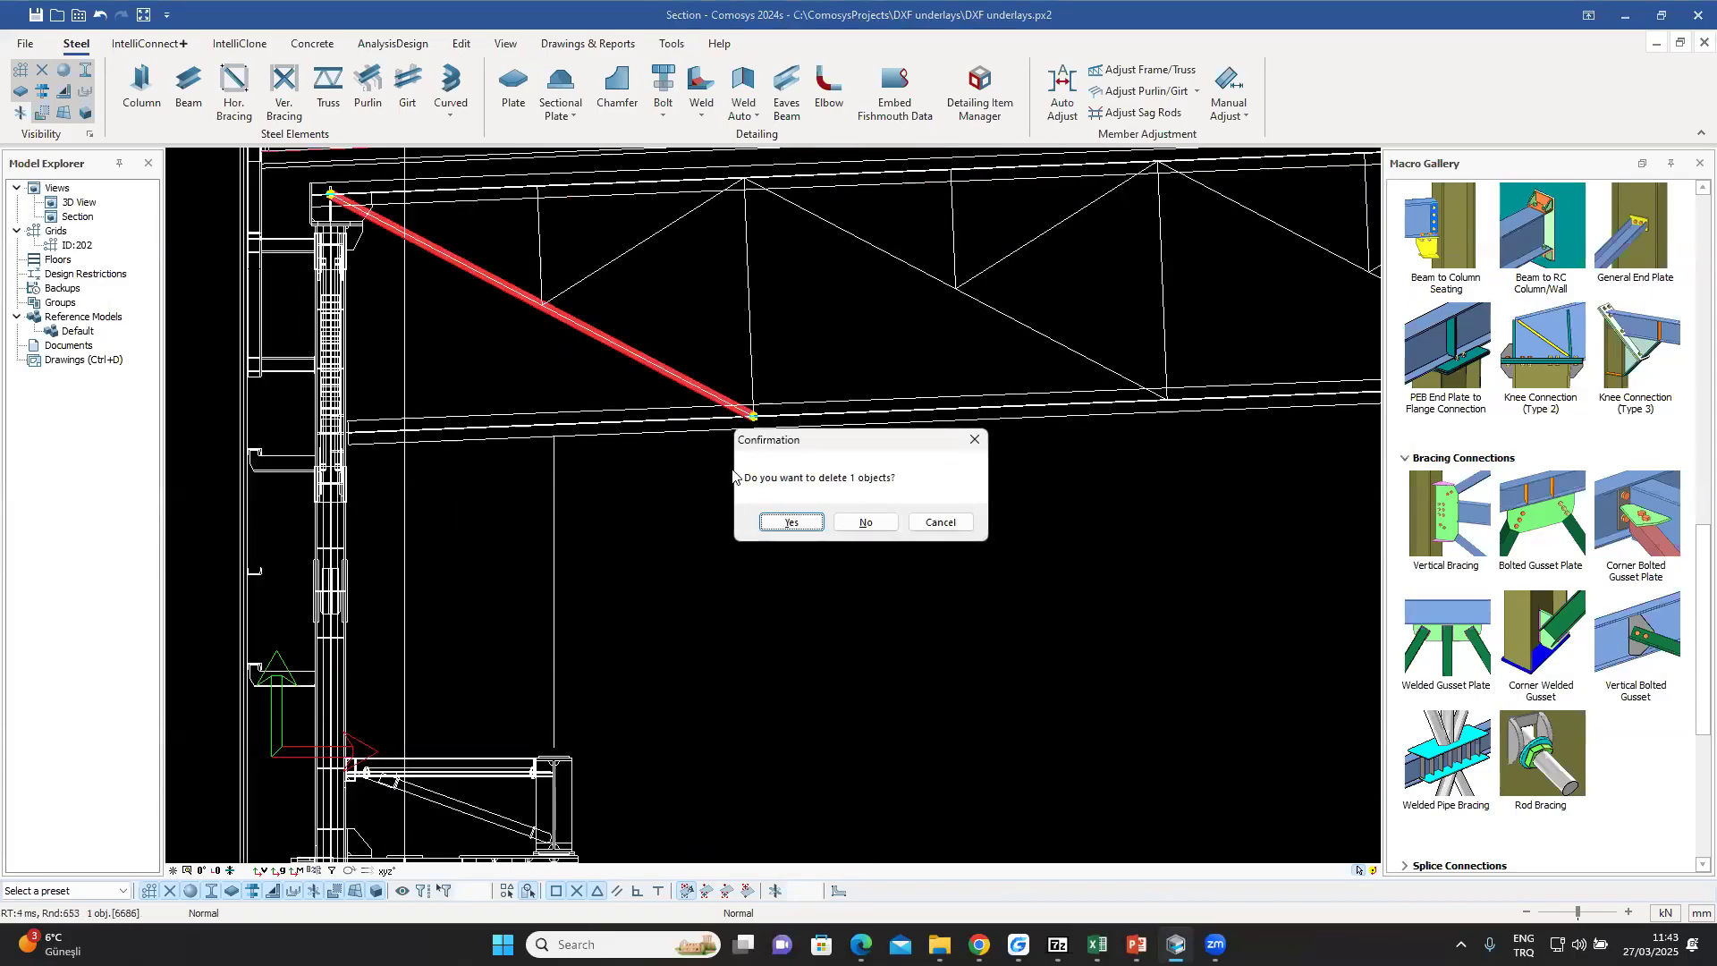
{"action": "left_click", "coordinate": [776, 524]}
{"action": "key", "text": "Delete"}
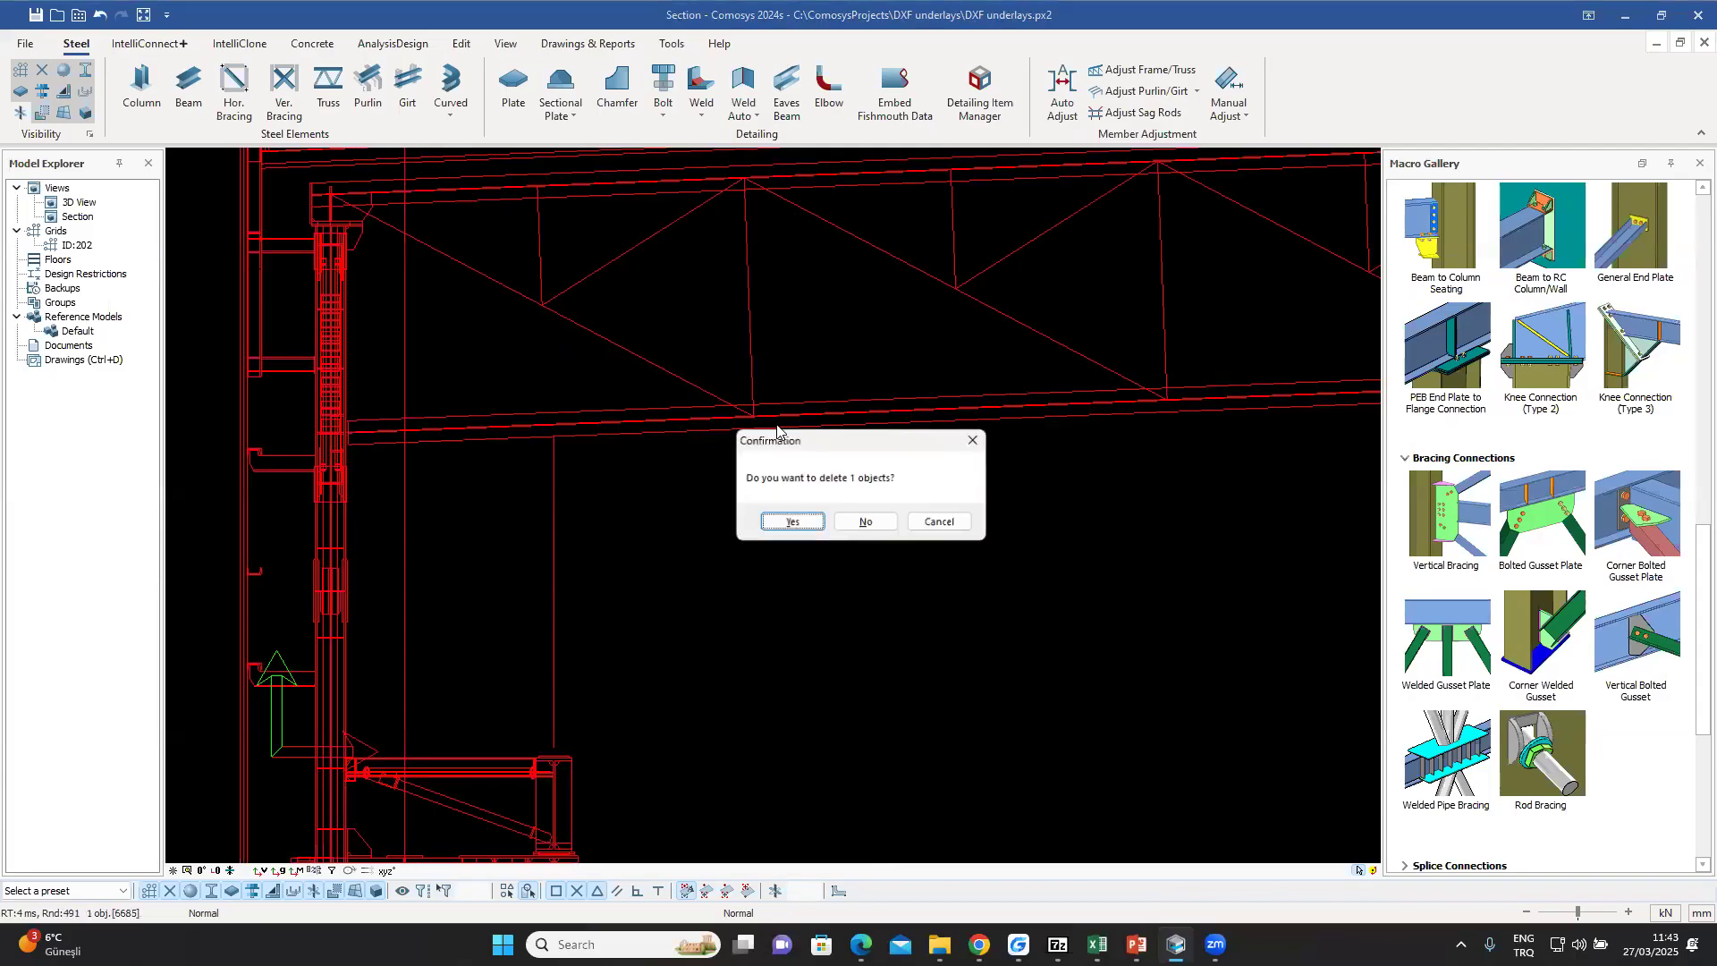
{"action": "left_click", "coordinate": [788, 523]}
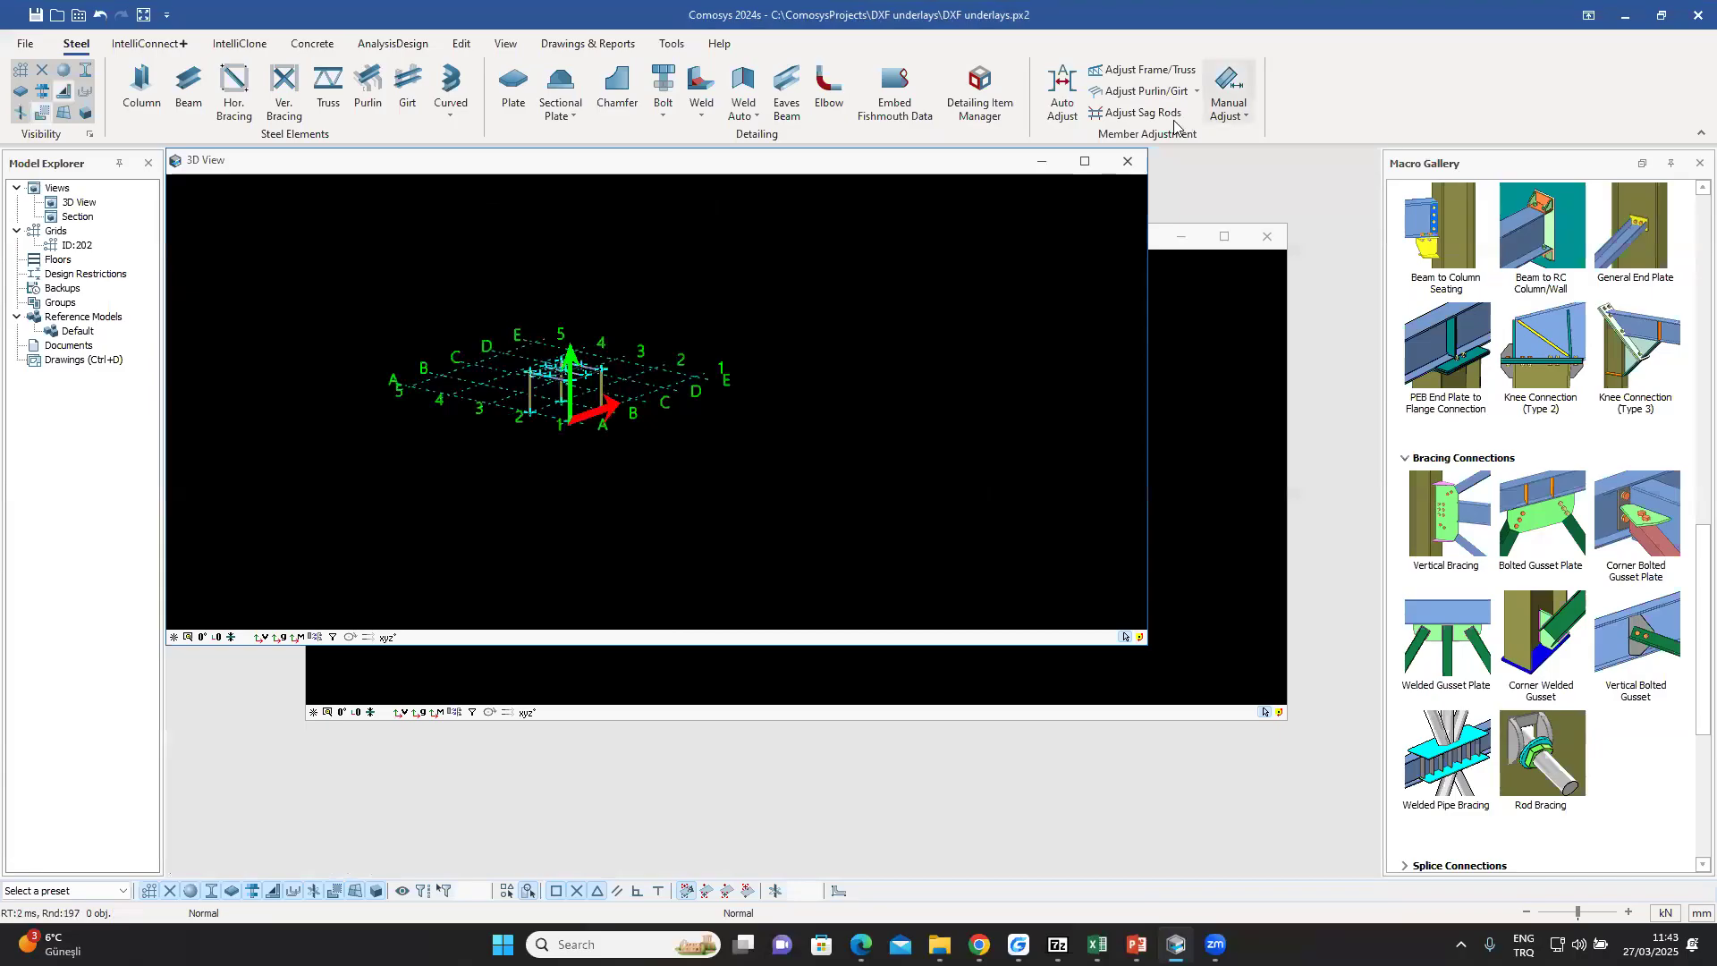
- Maximize the 3D View and load SectionB.dxf into a DXF-2000 import, dismissing the warnings
{"action": "left_click", "coordinate": [1086, 162]}
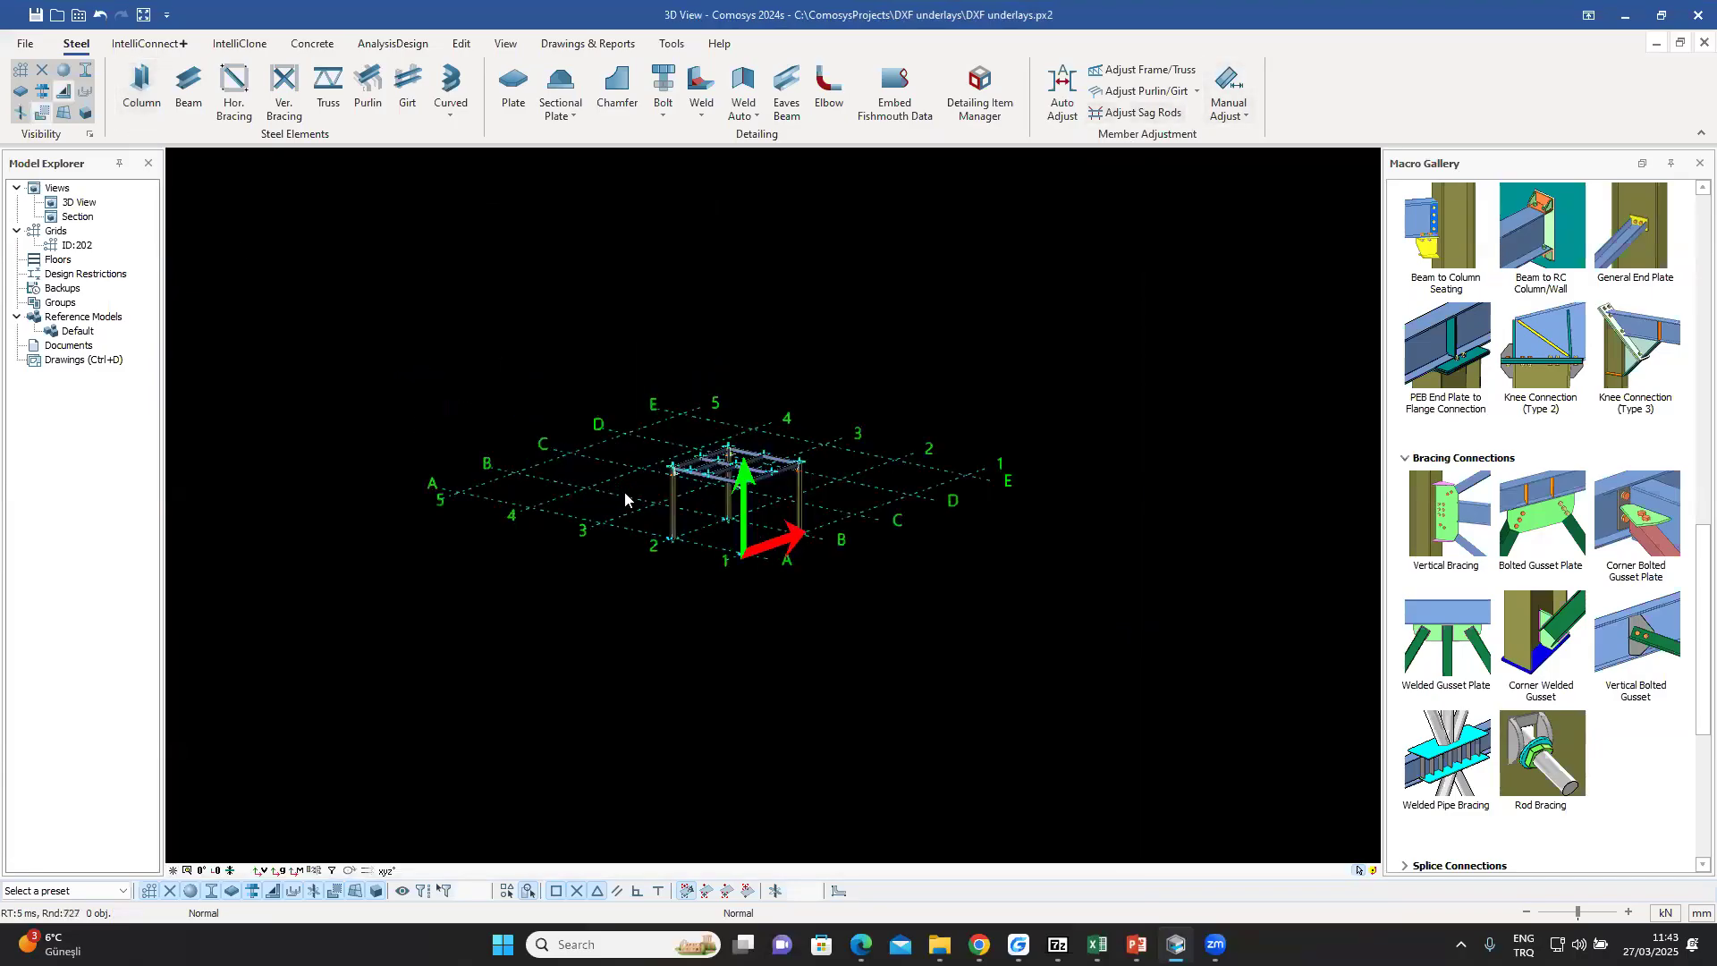
{"action": "scroll", "coordinate": [364, 309], "scroll_direction": "up", "scroll_amount": 2}
{"action": "left_click", "coordinate": [27, 45]}
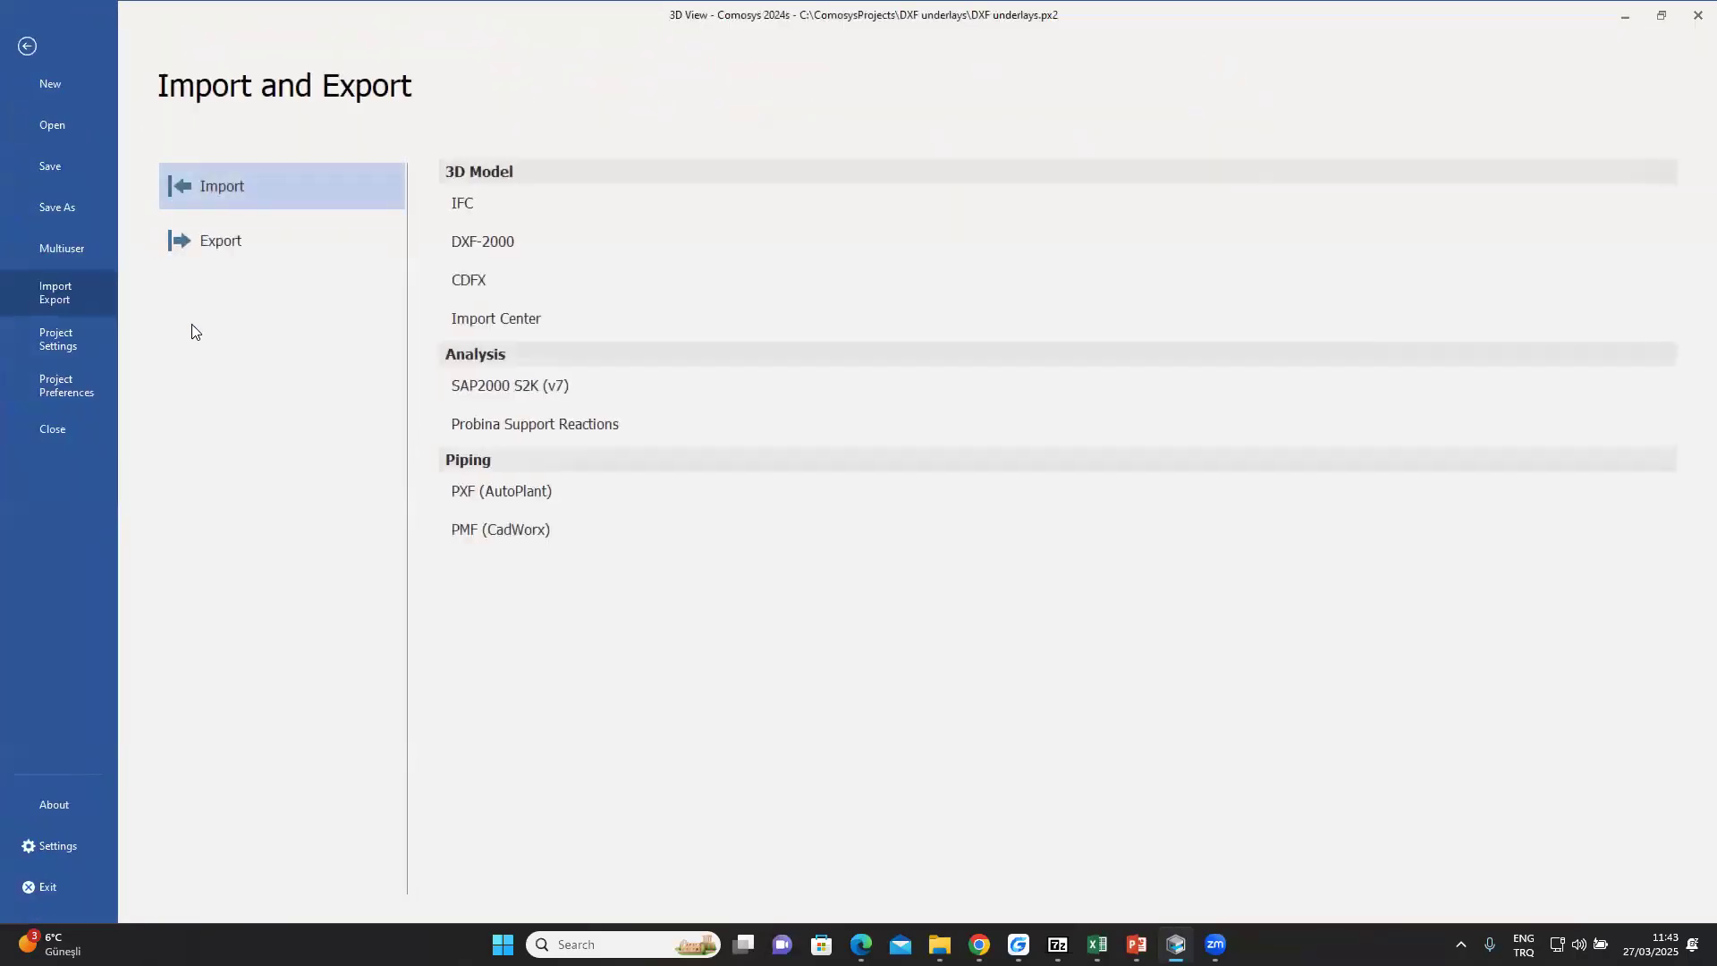
{"action": "left_click", "coordinate": [517, 242]}
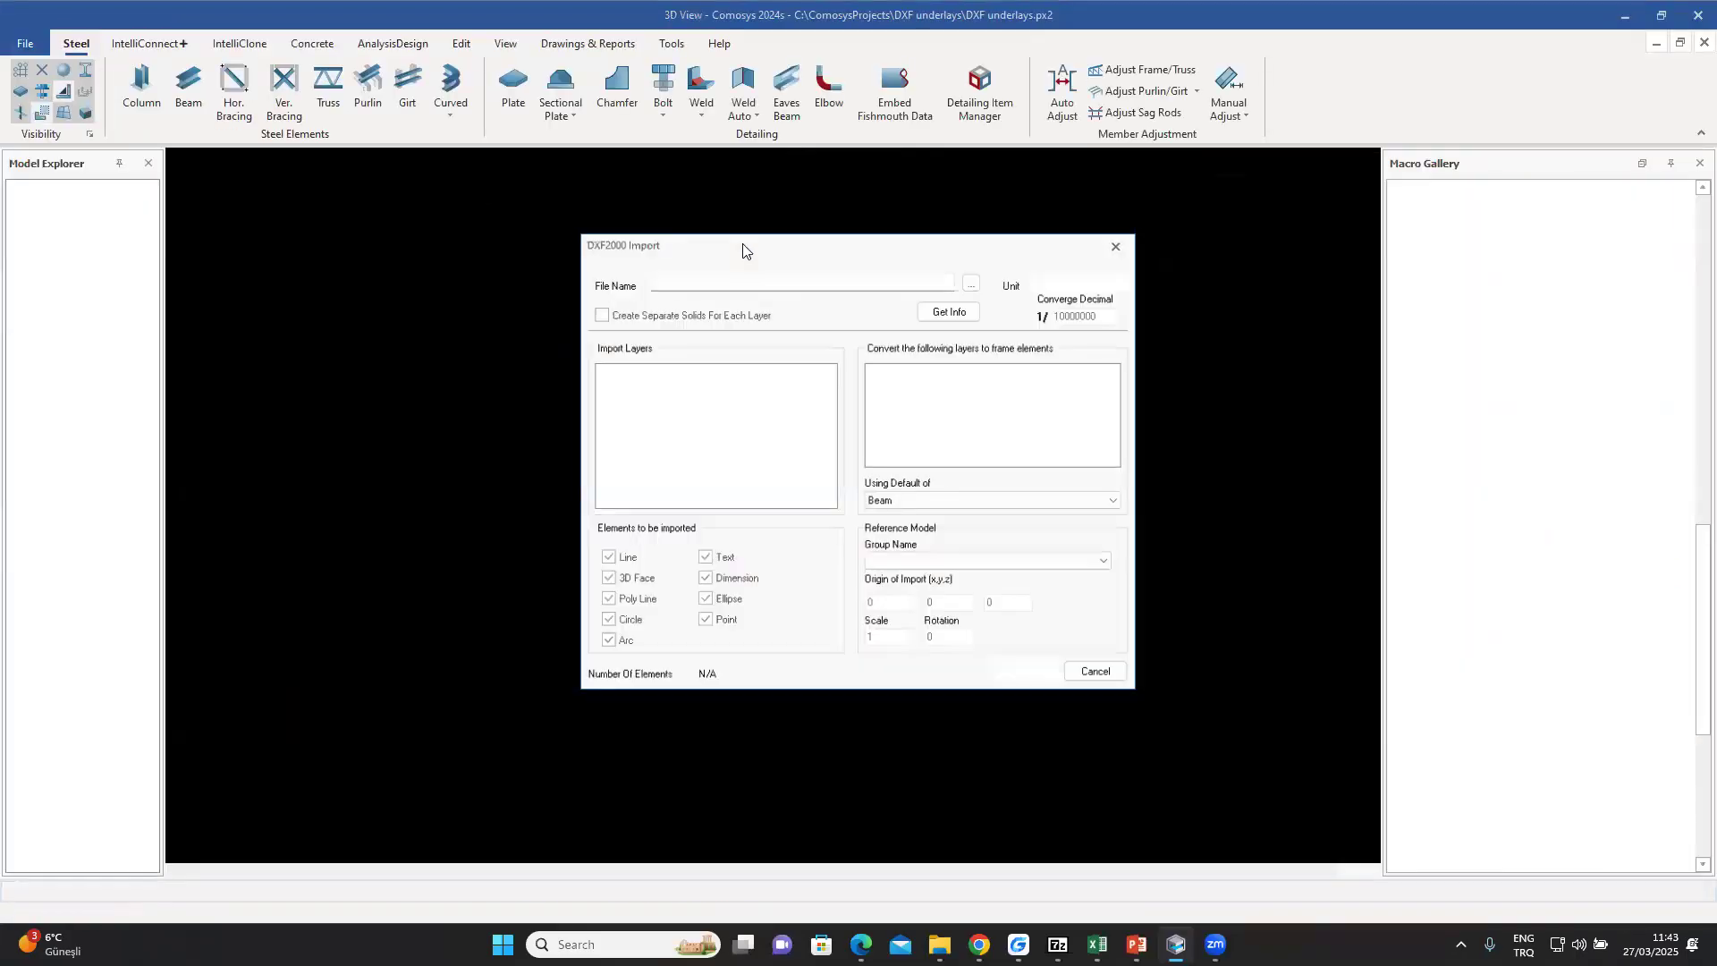
{"action": "left_click", "coordinate": [974, 277]}
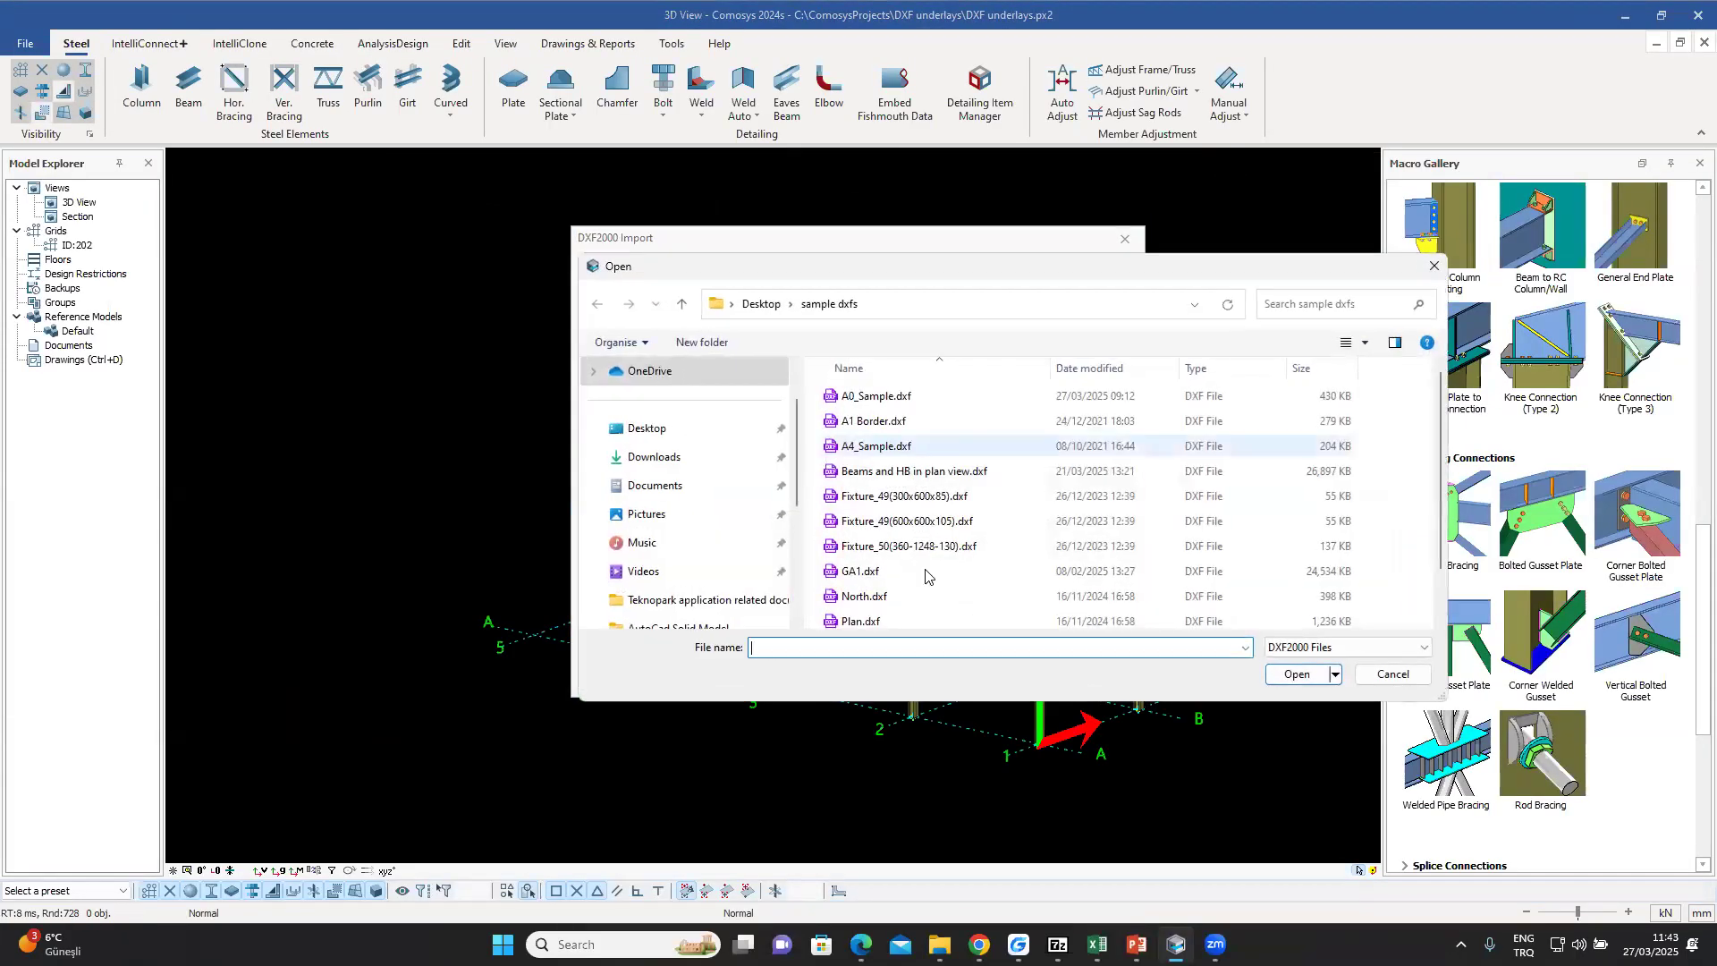
{"action": "left_click", "coordinate": [872, 617]}
{"action": "left_click", "coordinate": [1287, 678]}
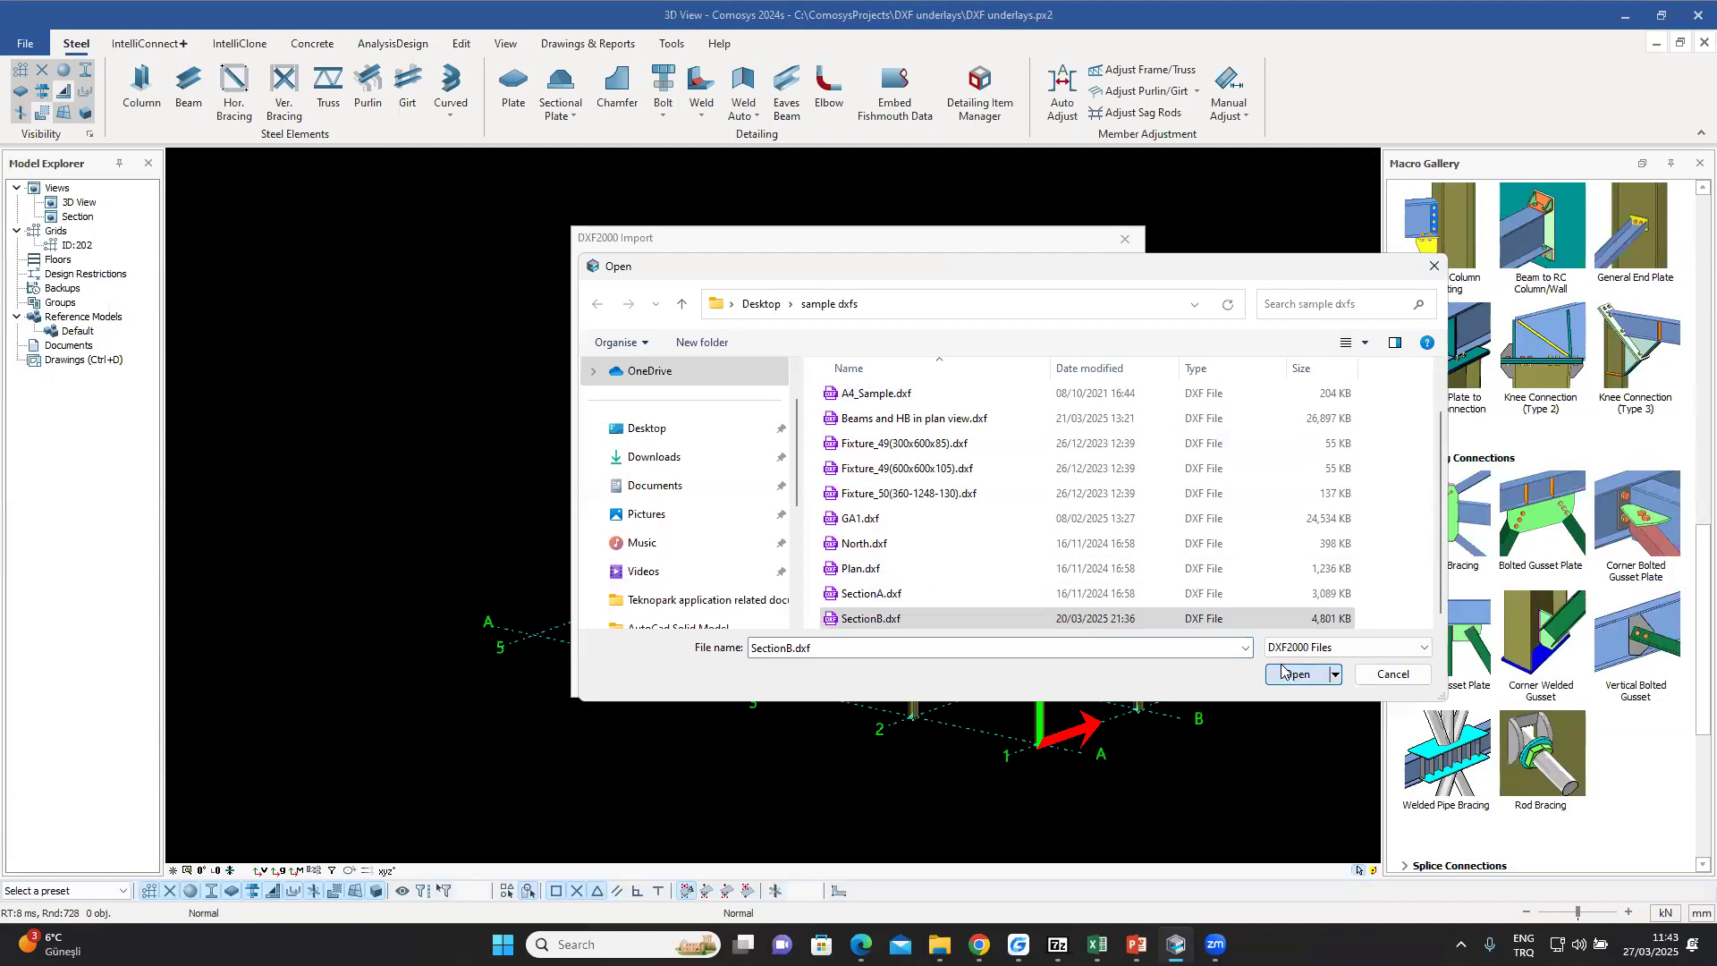
{"action": "left_click", "coordinate": [945, 534]}
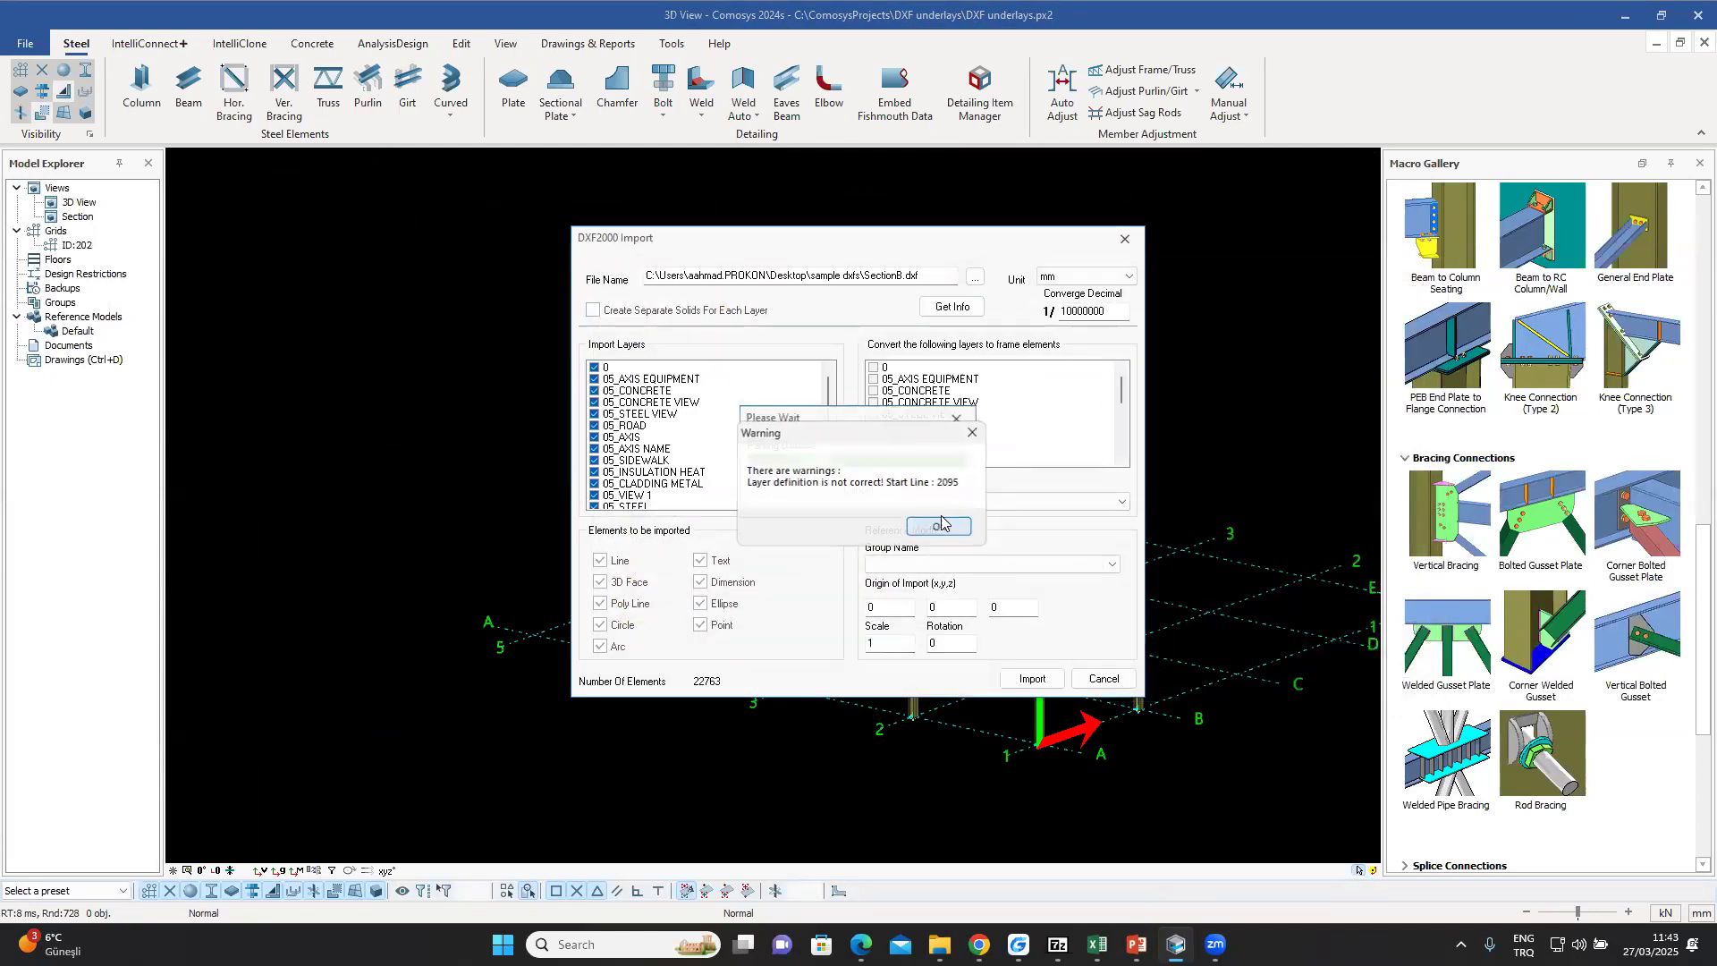
{"action": "left_click", "coordinate": [943, 526]}
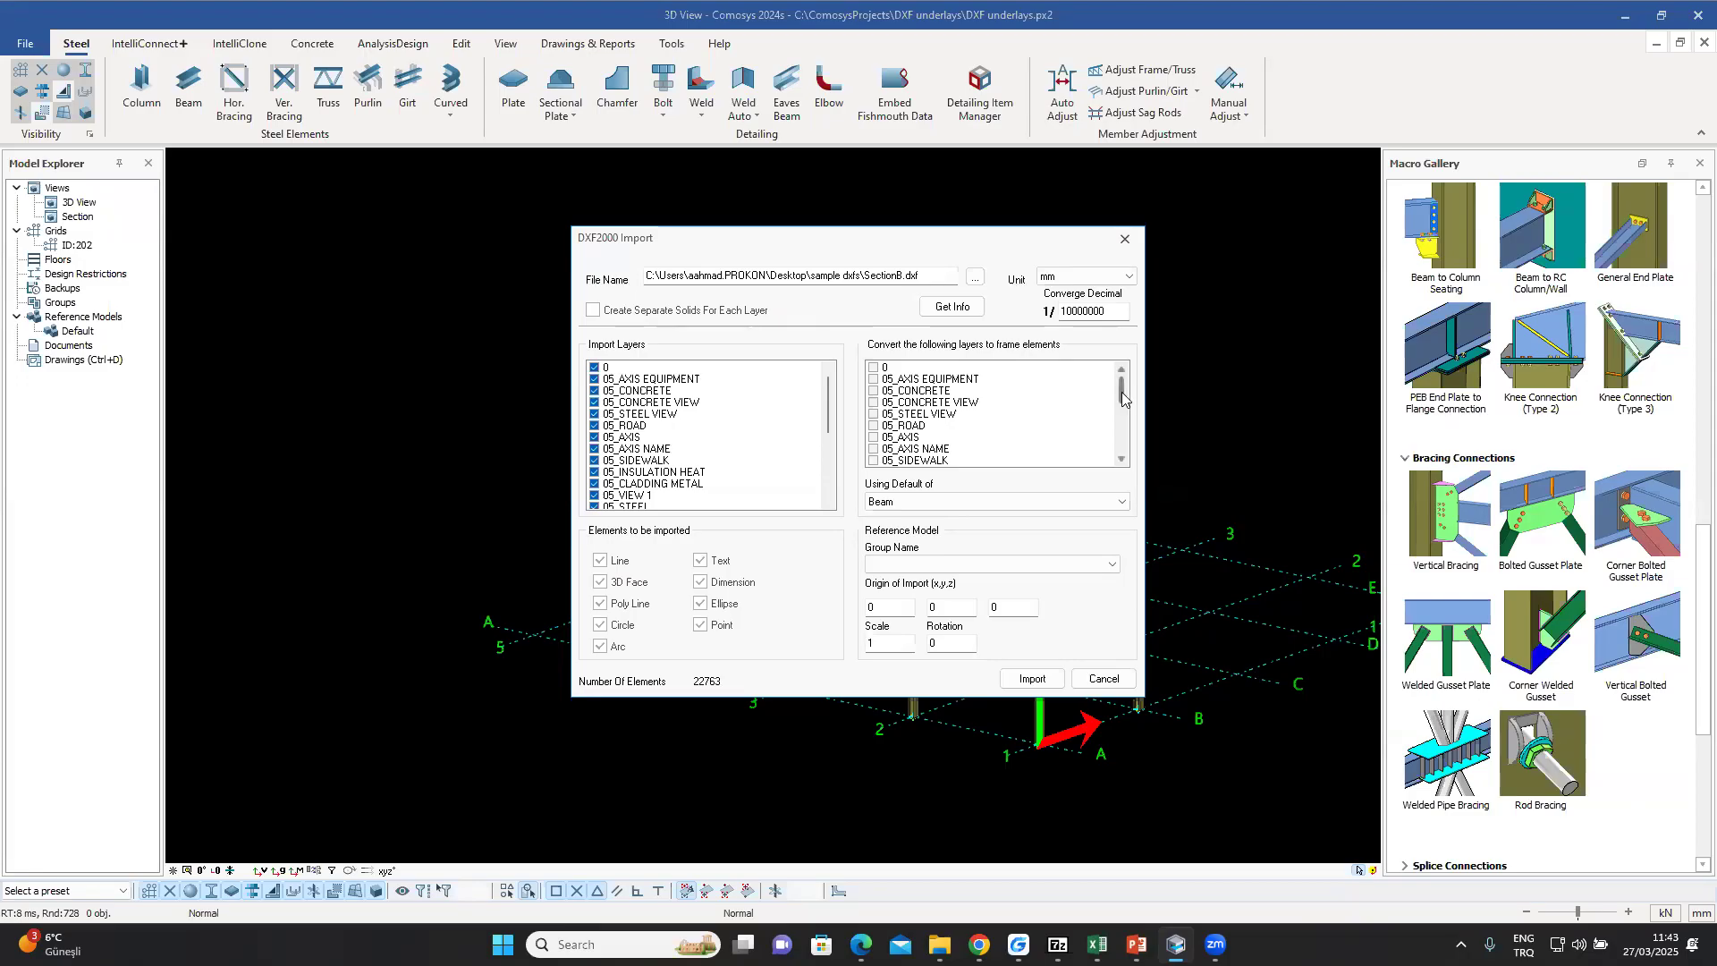
- Convert the Truss layer to frame elements using the Truss defaults, import the section, and close the import dialog
{"action": "left_click_drag", "start_coordinate": [1121, 392], "coordinate": [1126, 450]}
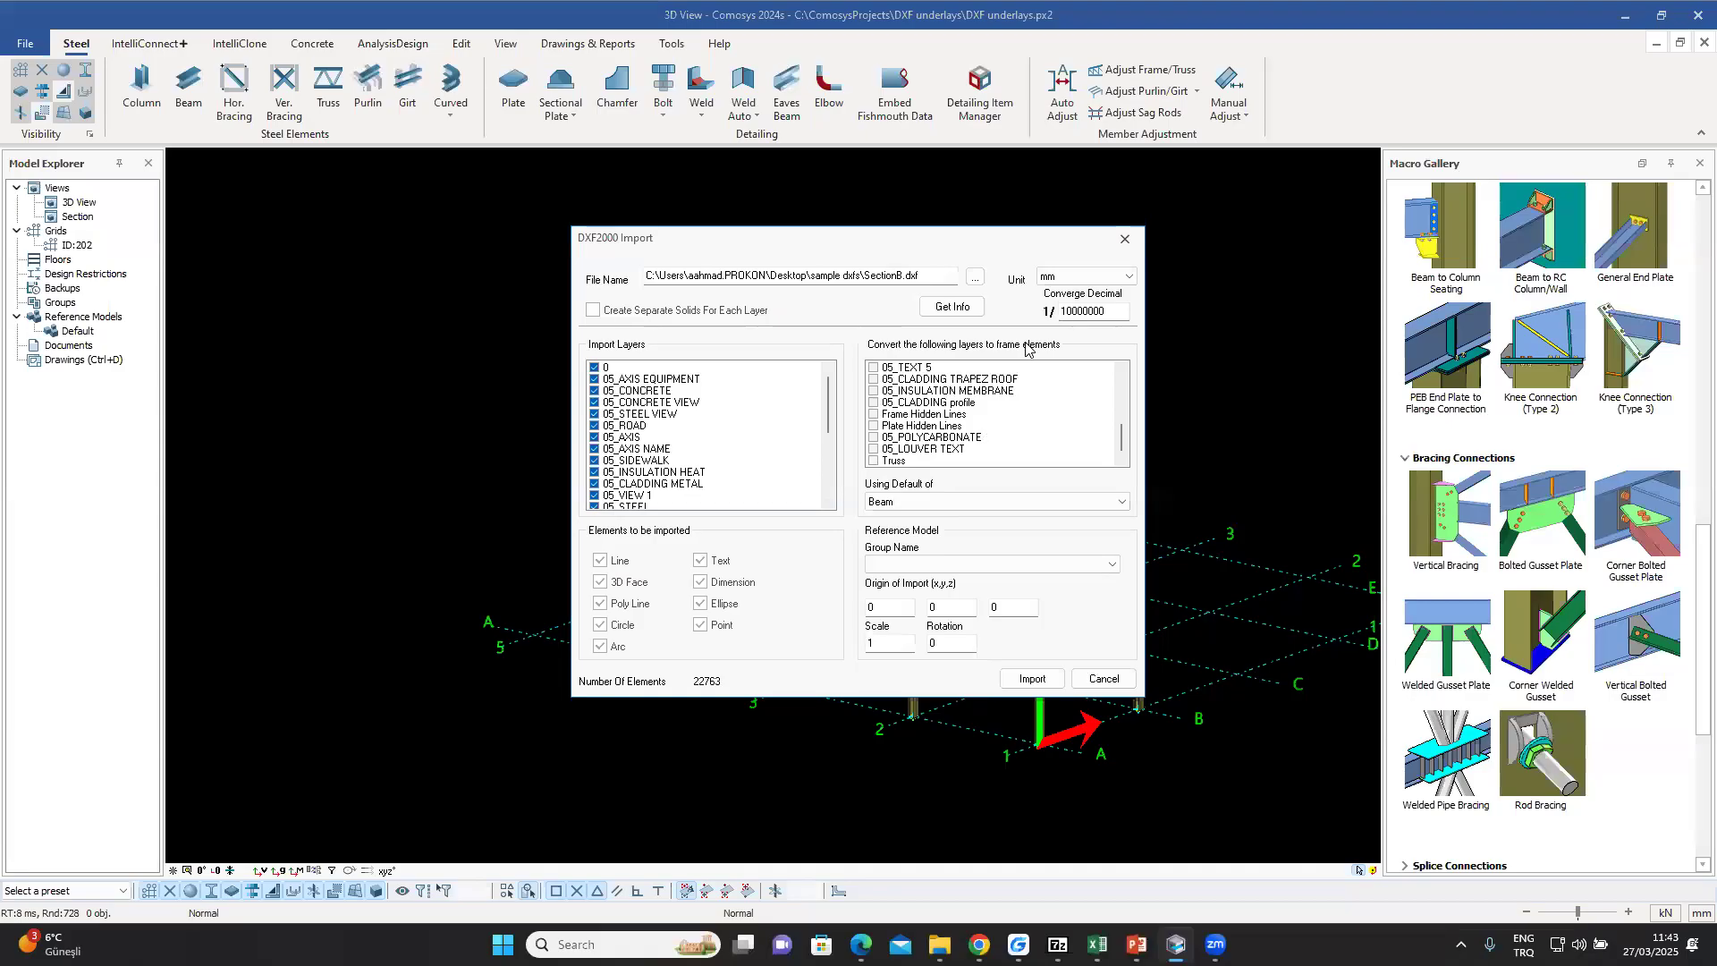
{"action": "left_click", "coordinate": [874, 461]}
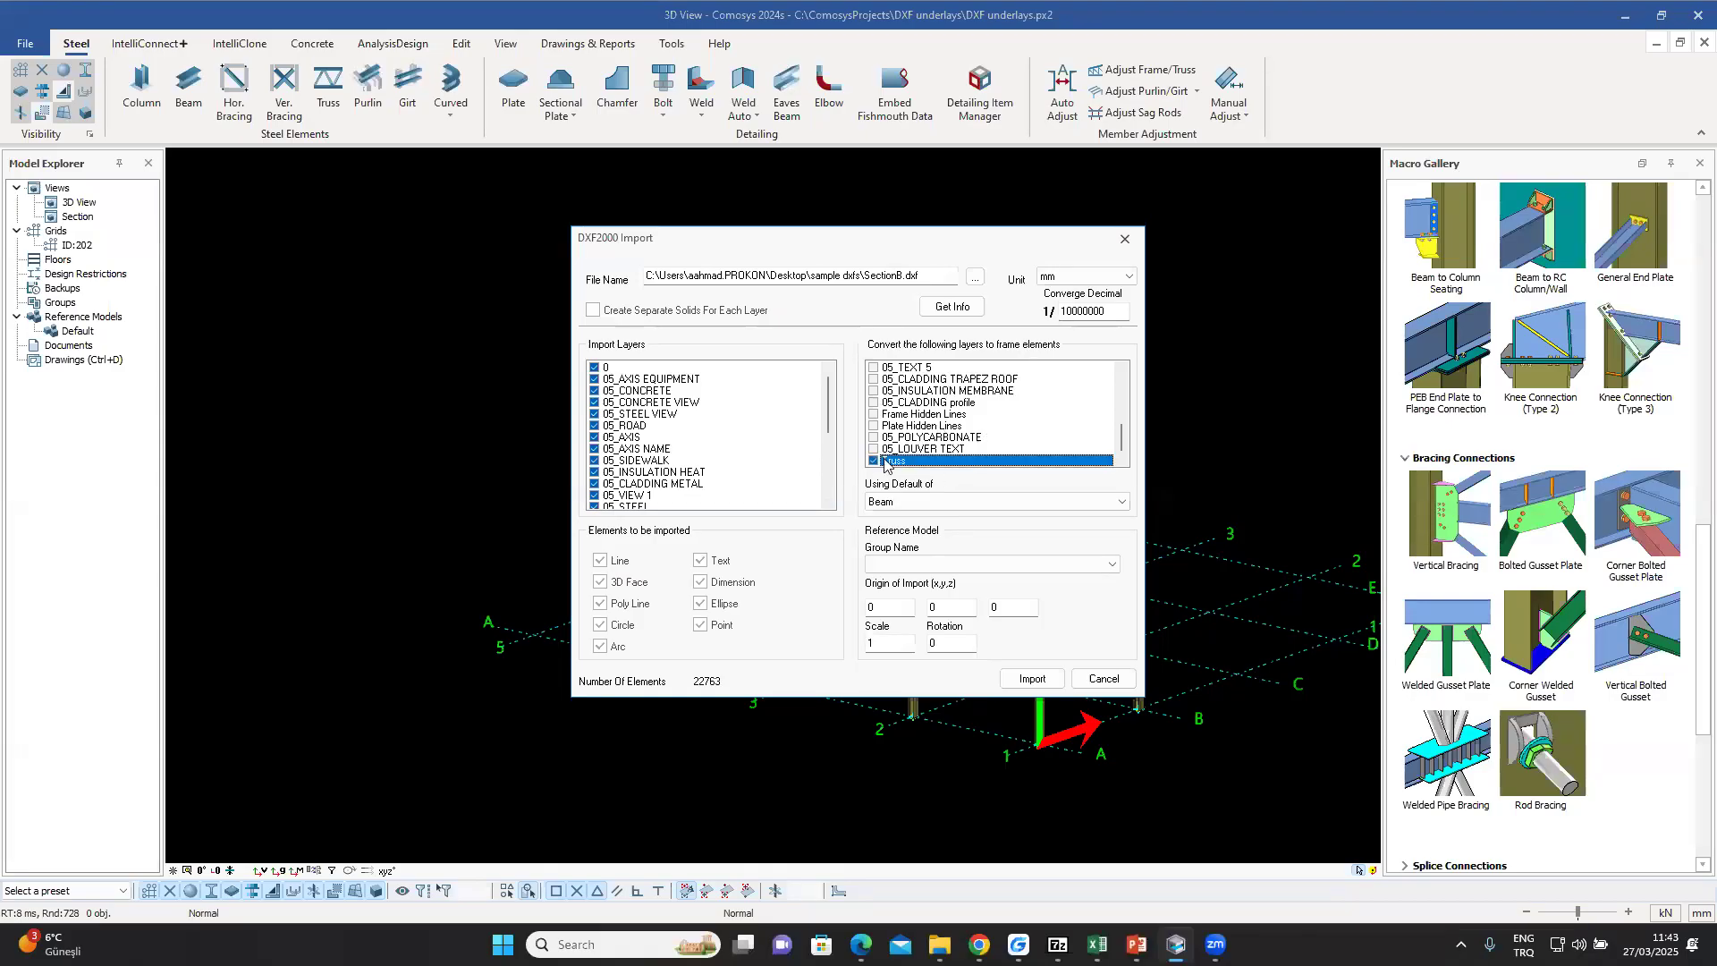
{"action": "left_click", "coordinate": [930, 502]}
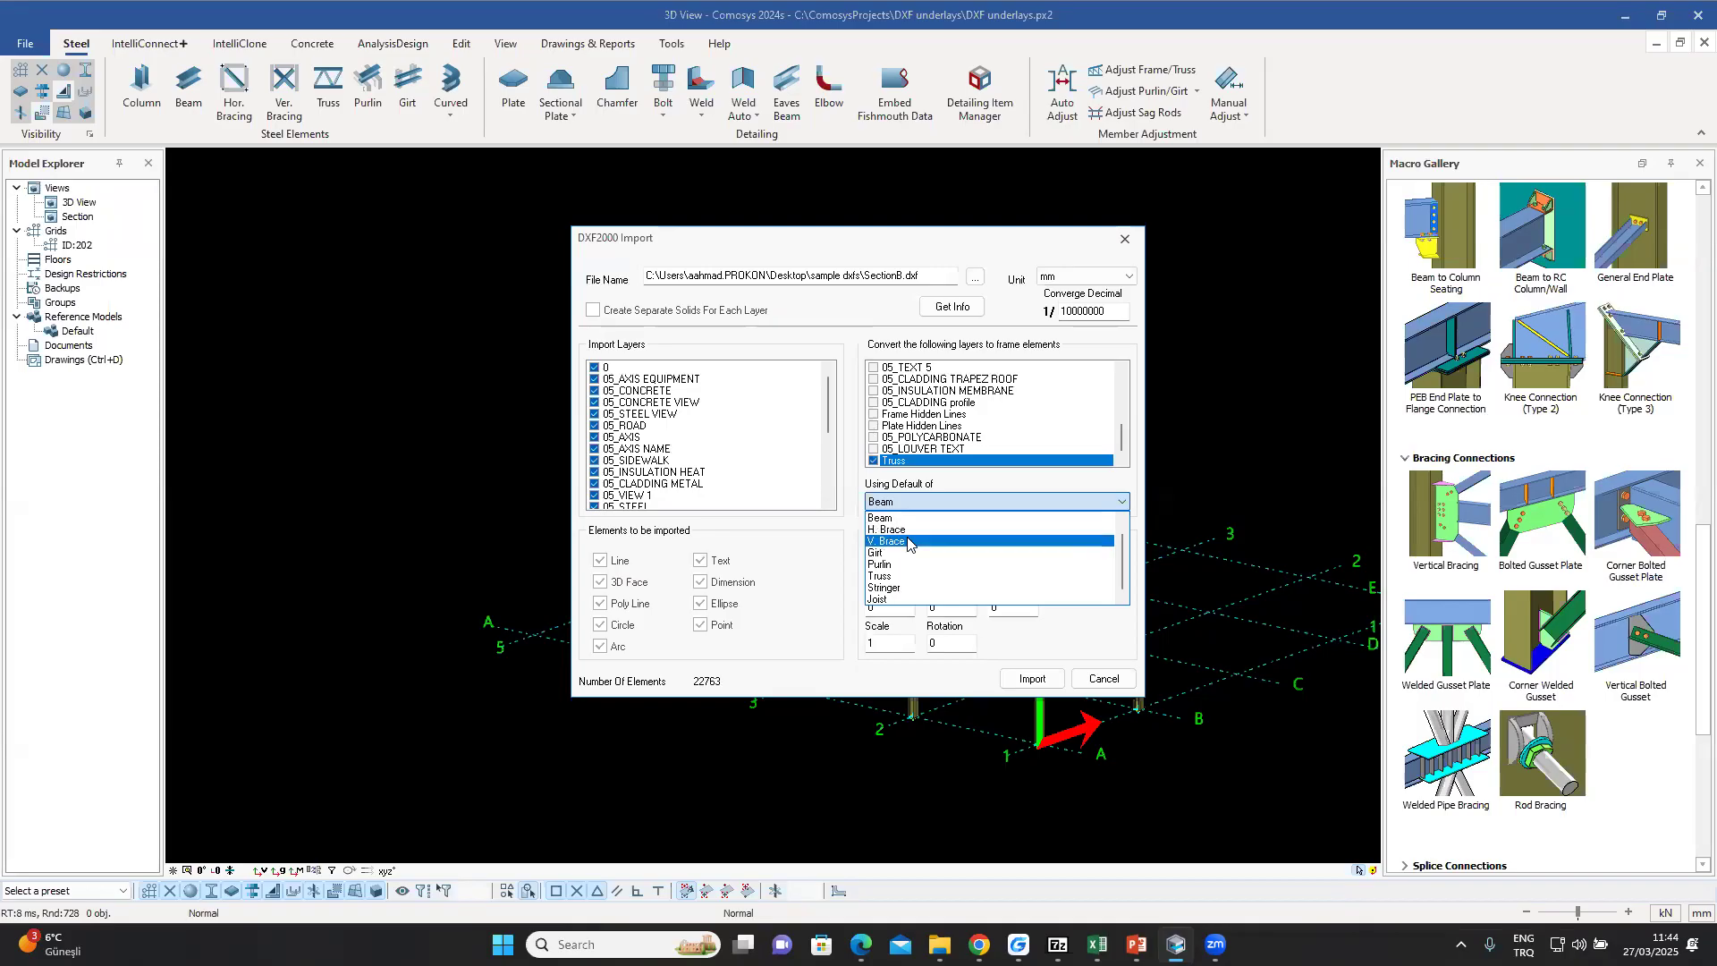
{"action": "left_click", "coordinate": [881, 577]}
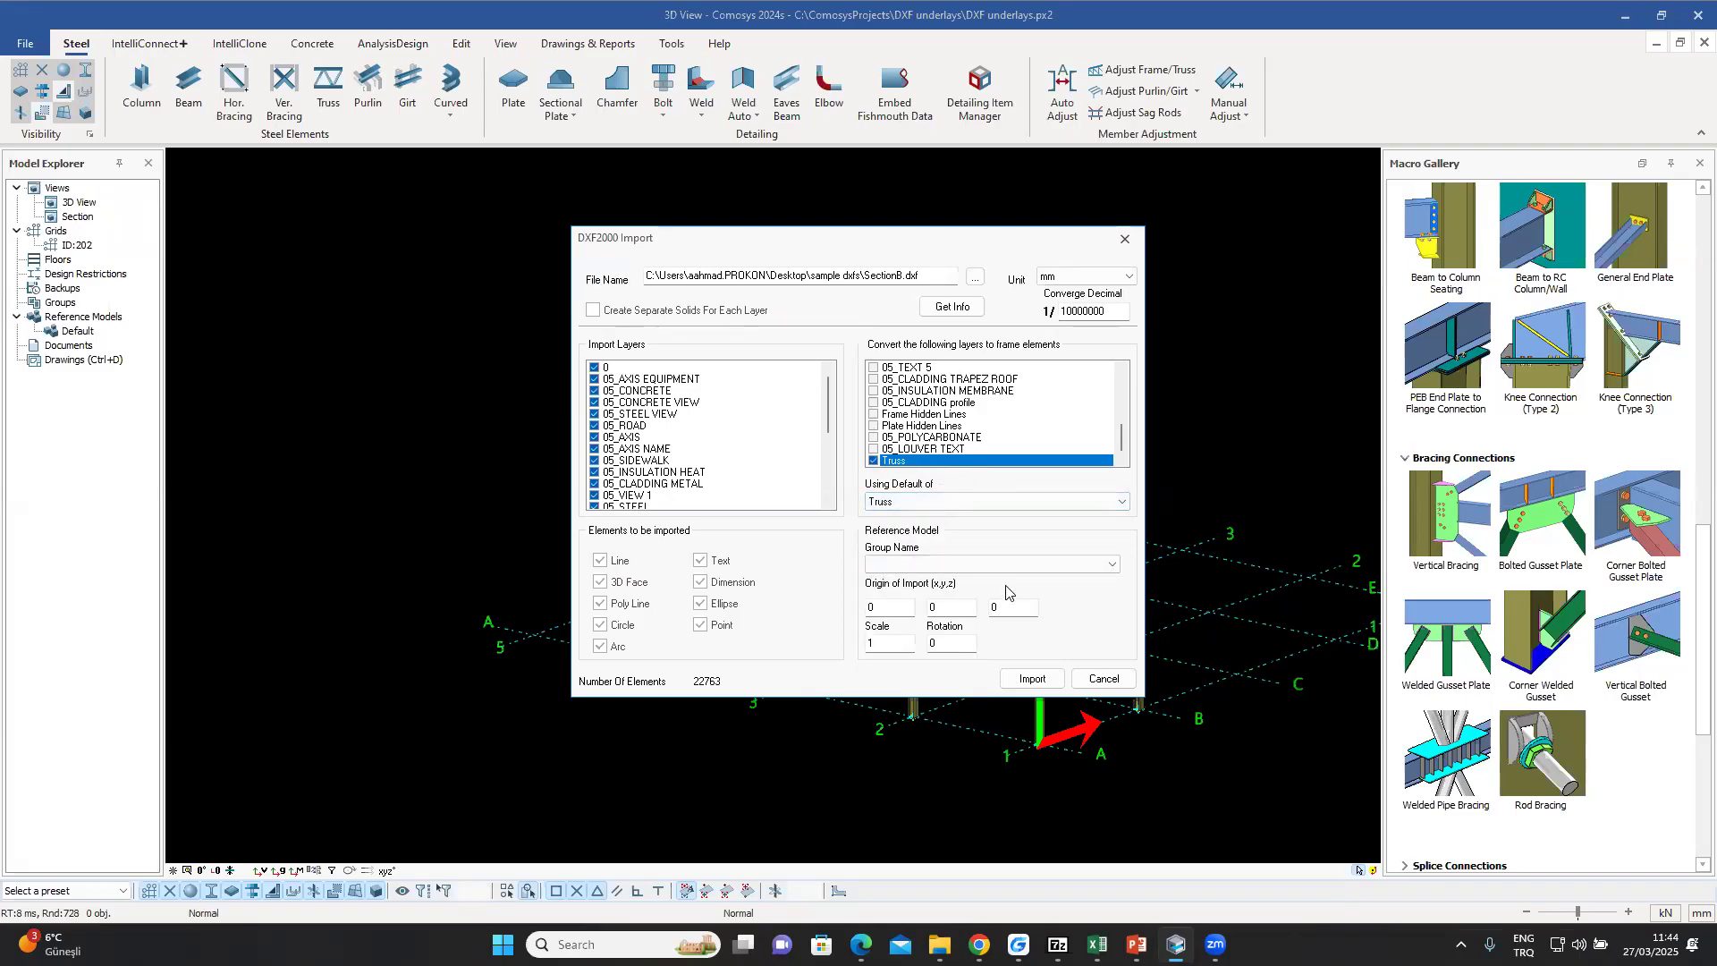
{"action": "left_click", "coordinate": [1032, 681]}
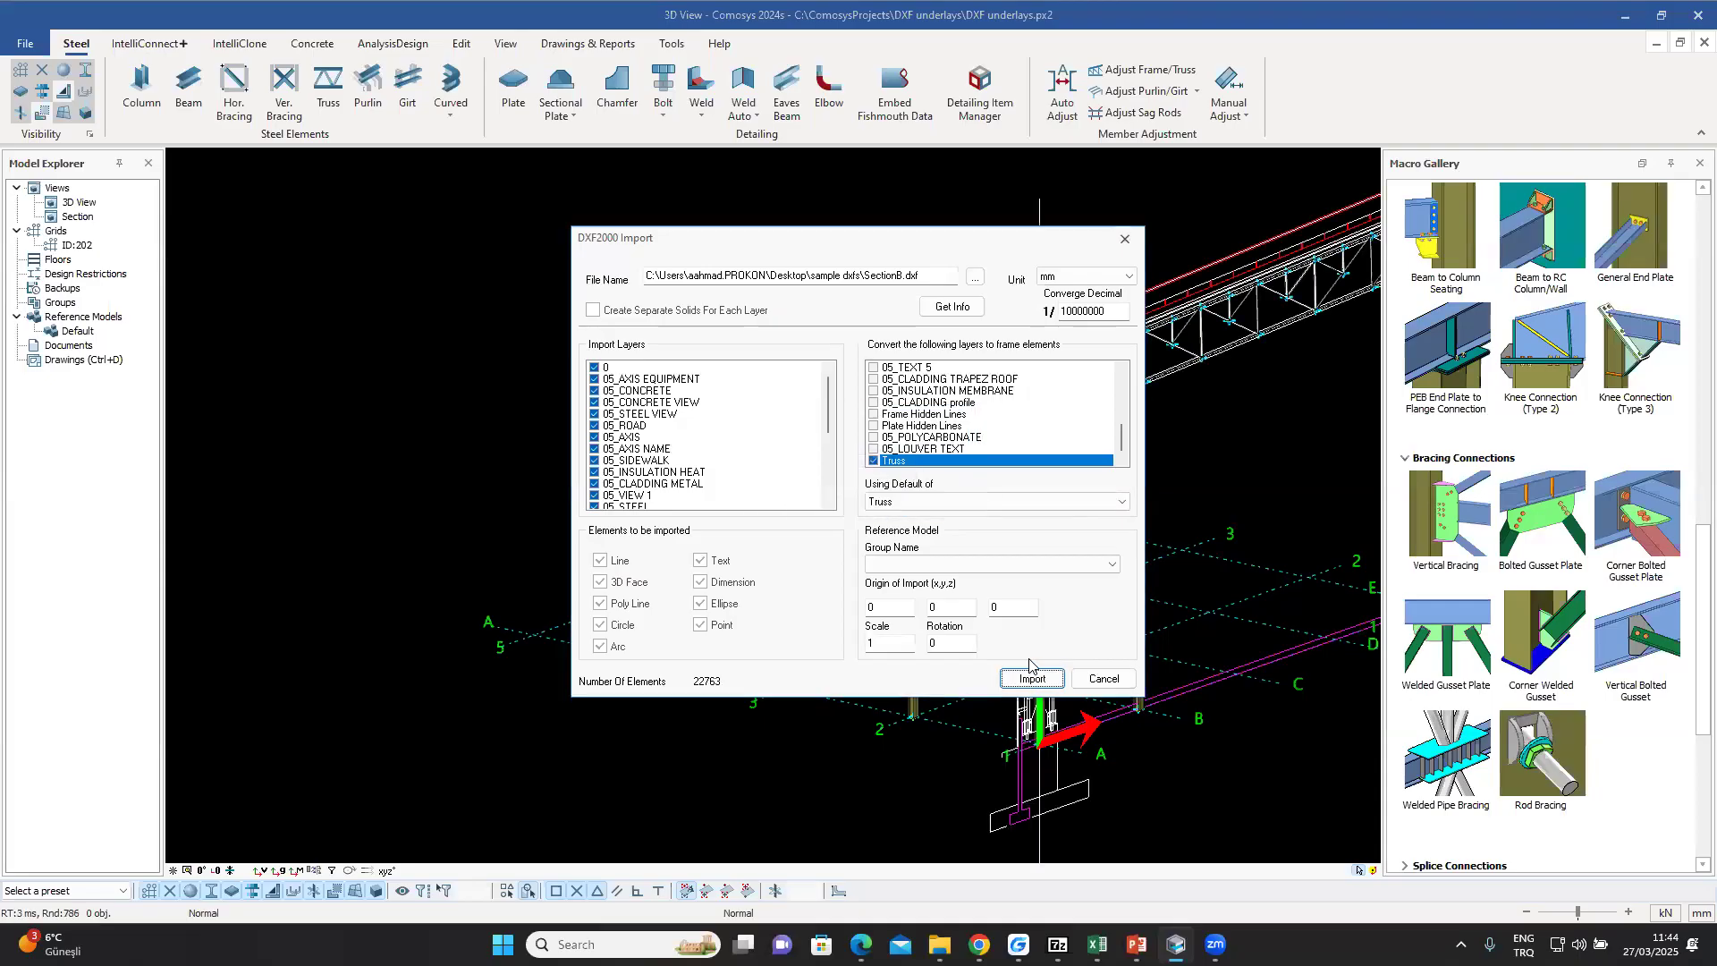
{"action": "left_click", "coordinate": [1102, 680]}
- Turn off the visibility of DXF solids in the 3D View
{"action": "scroll", "coordinate": [949, 523], "scroll_direction": "up", "scroll_amount": 5}
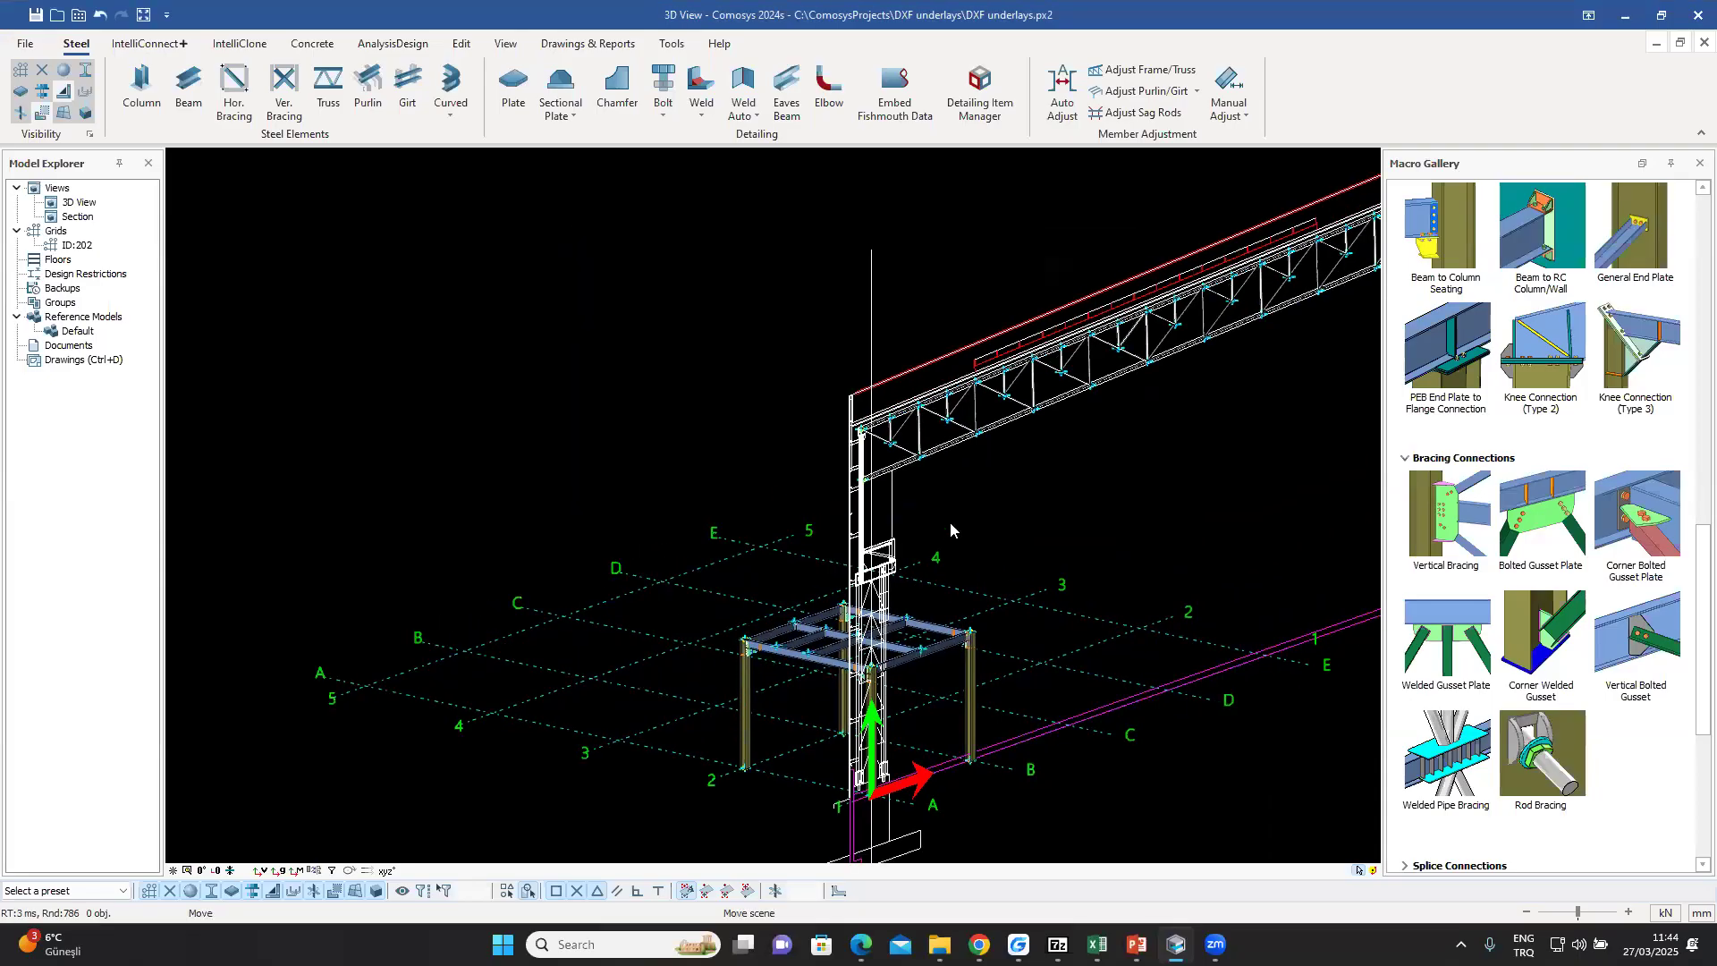
{"action": "scroll", "coordinate": [1002, 409], "scroll_direction": "up", "scroll_amount": 8}
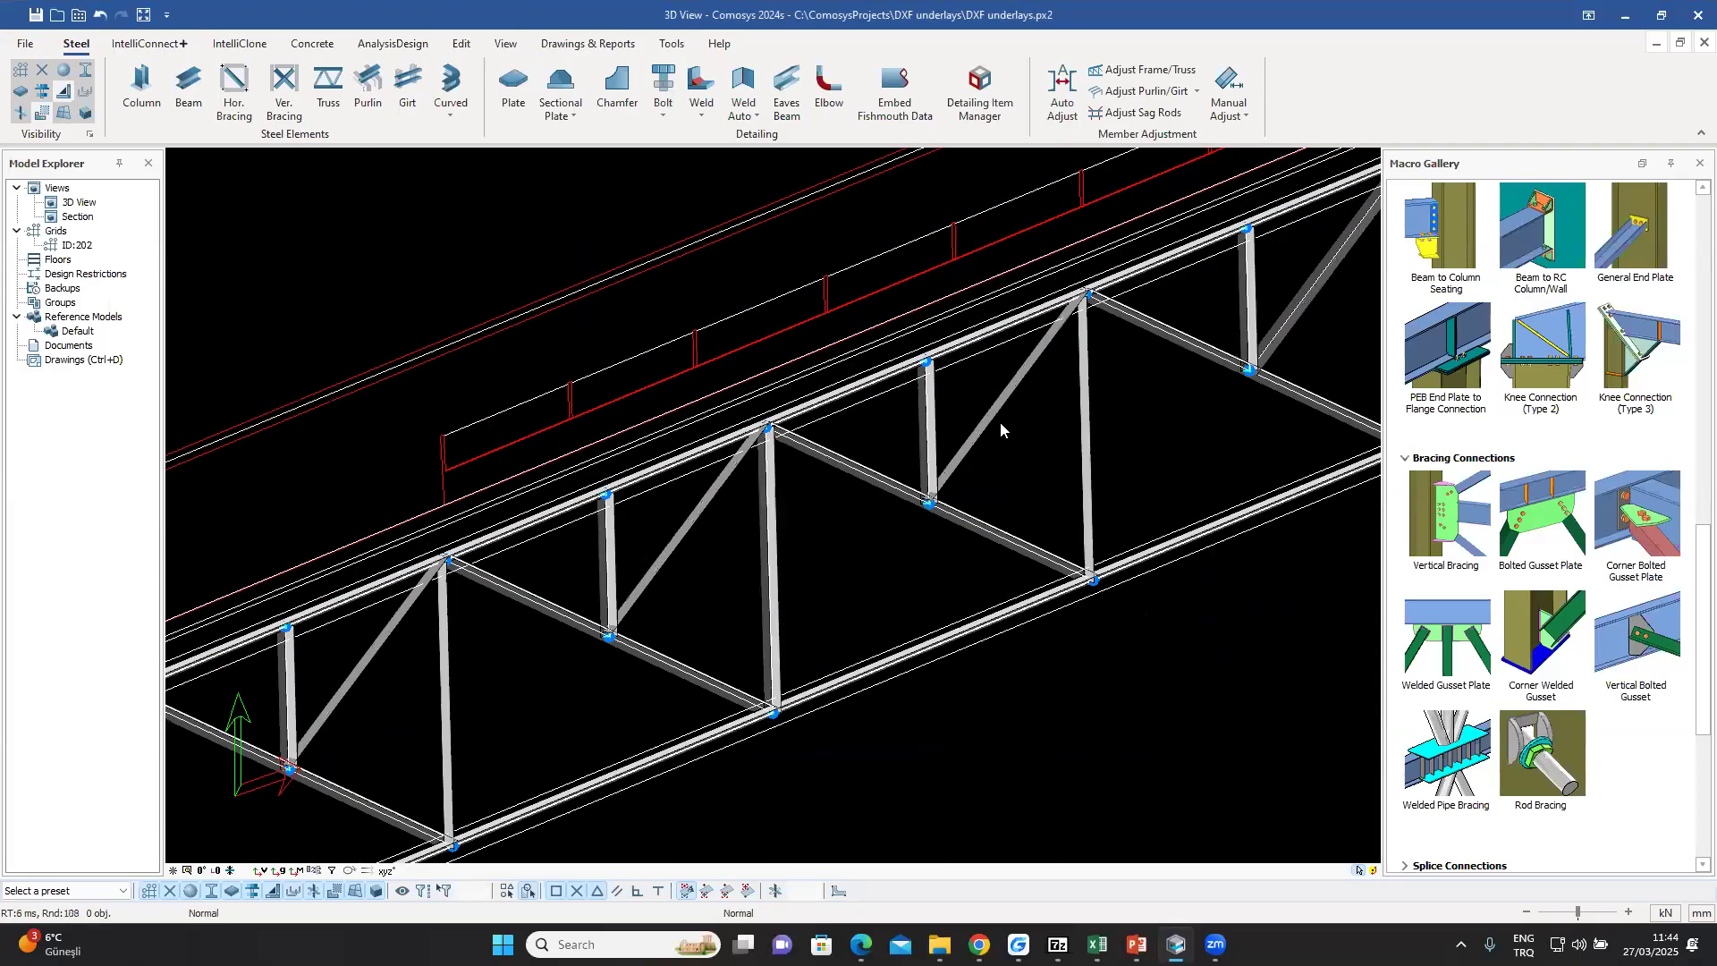
{"action": "scroll", "coordinate": [894, 358], "scroll_direction": "up", "scroll_amount": 3}
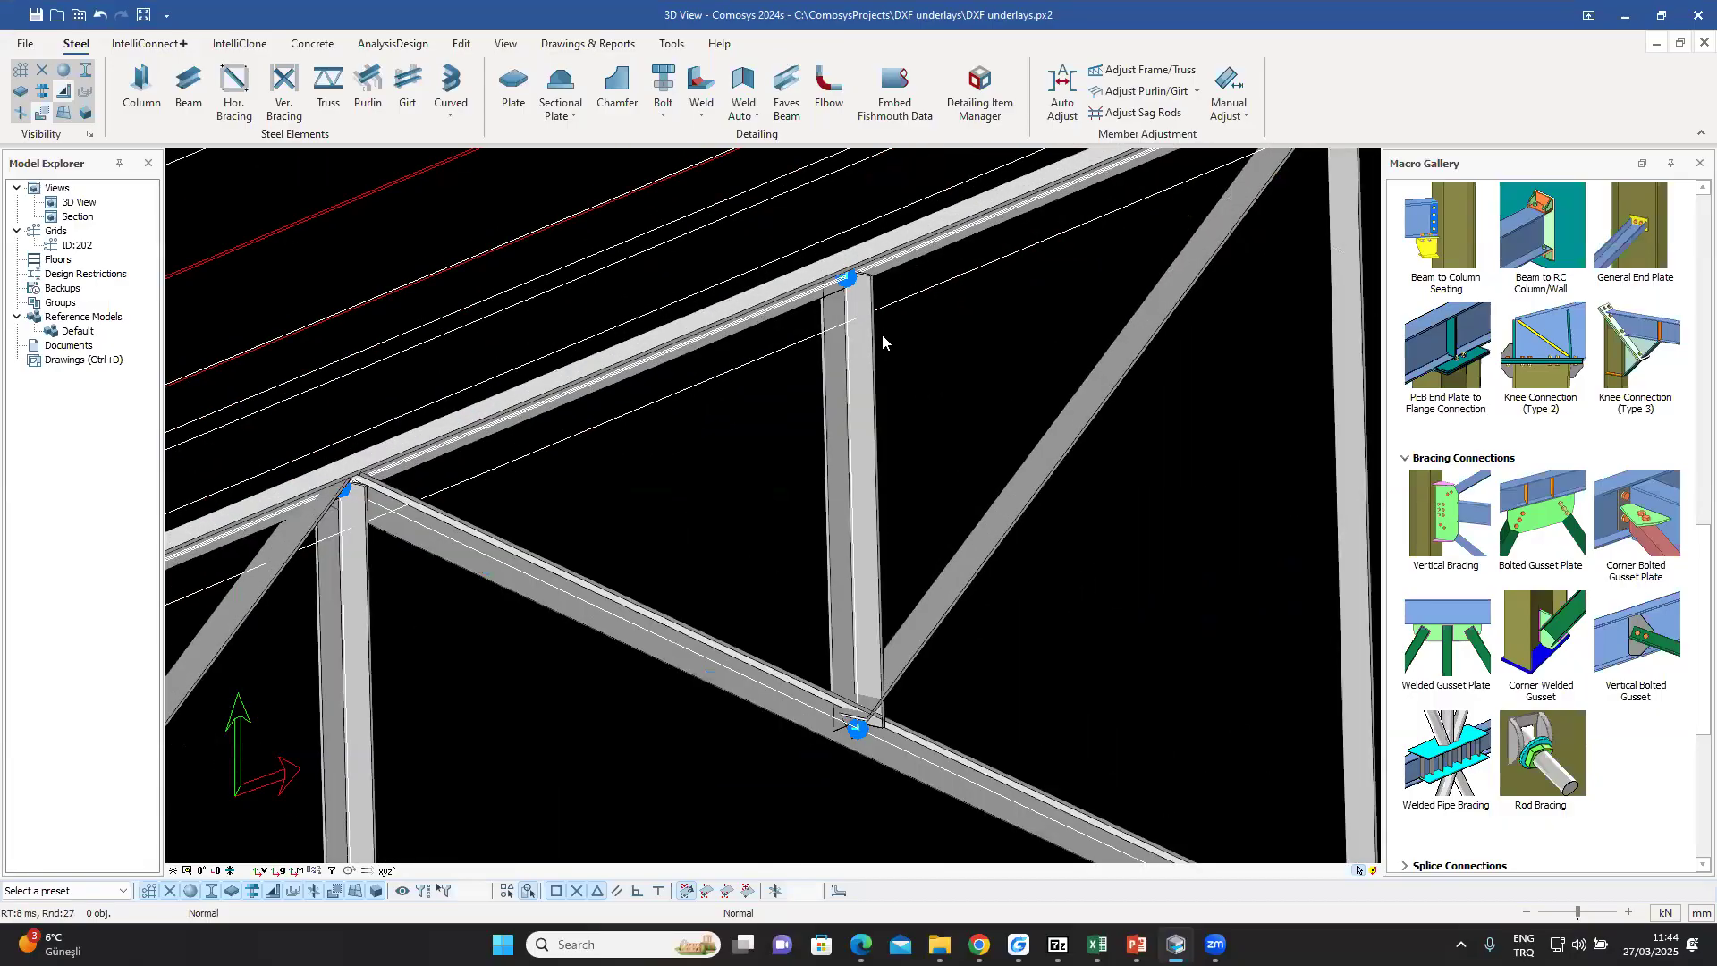
{"action": "scroll", "coordinate": [668, 360], "scroll_direction": "down", "scroll_amount": 5}
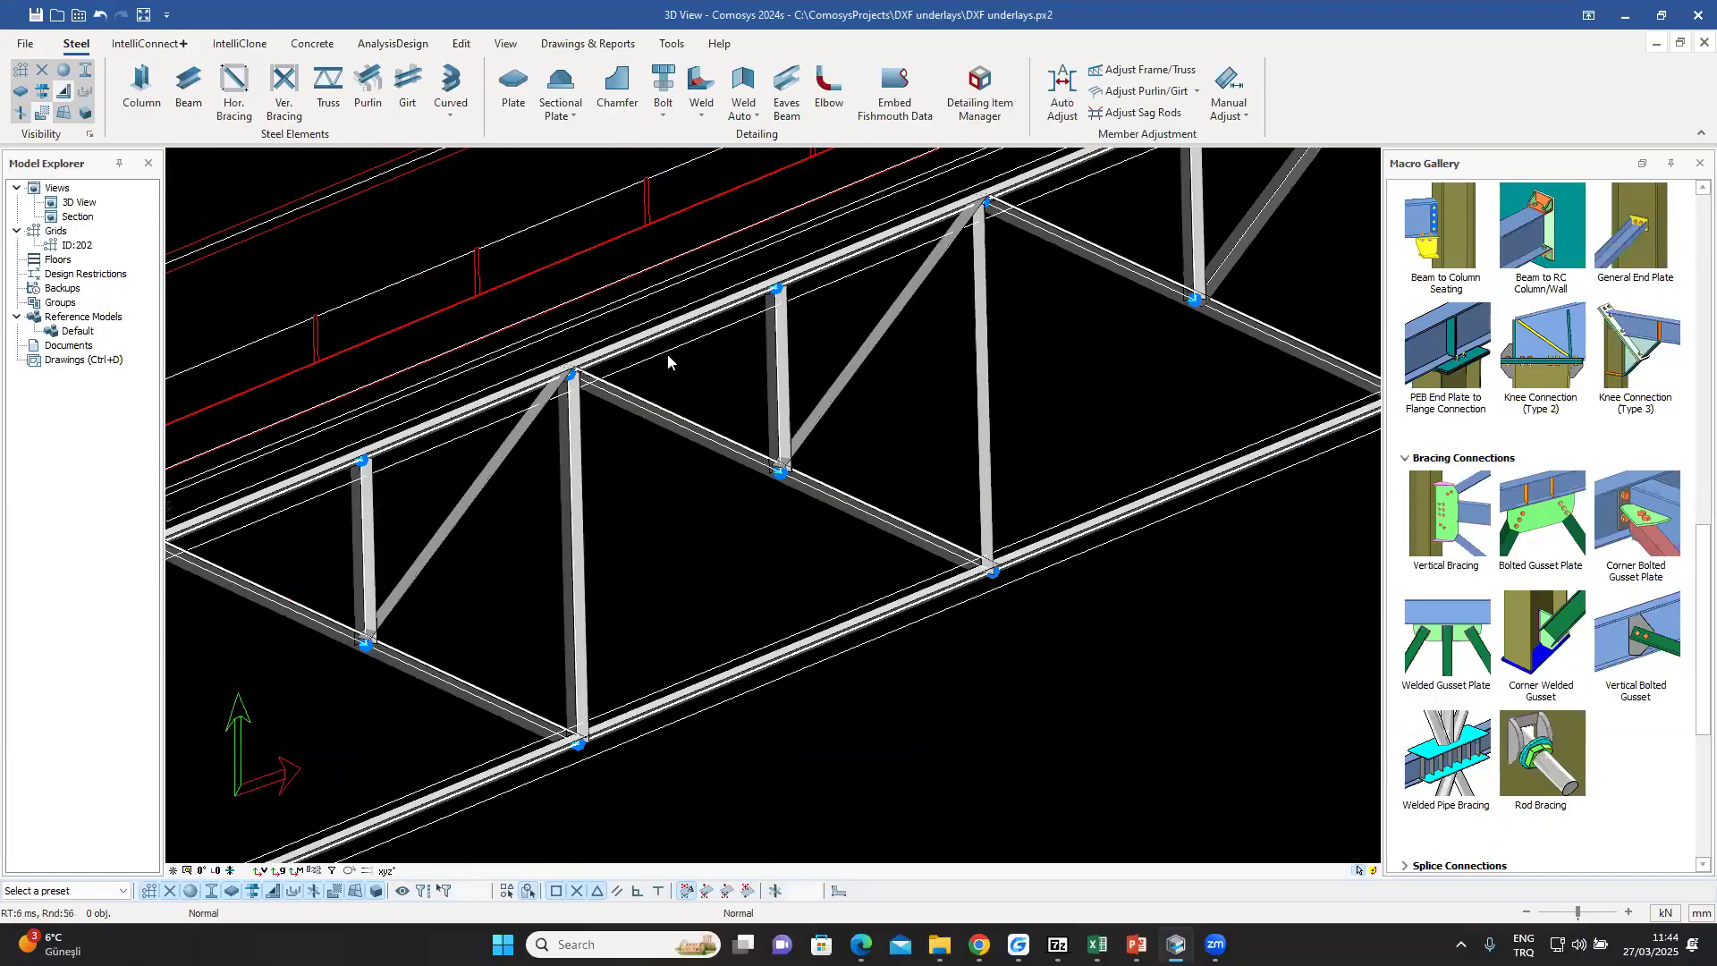
{"action": "scroll", "coordinate": [324, 209], "scroll_direction": "down", "scroll_amount": 8}
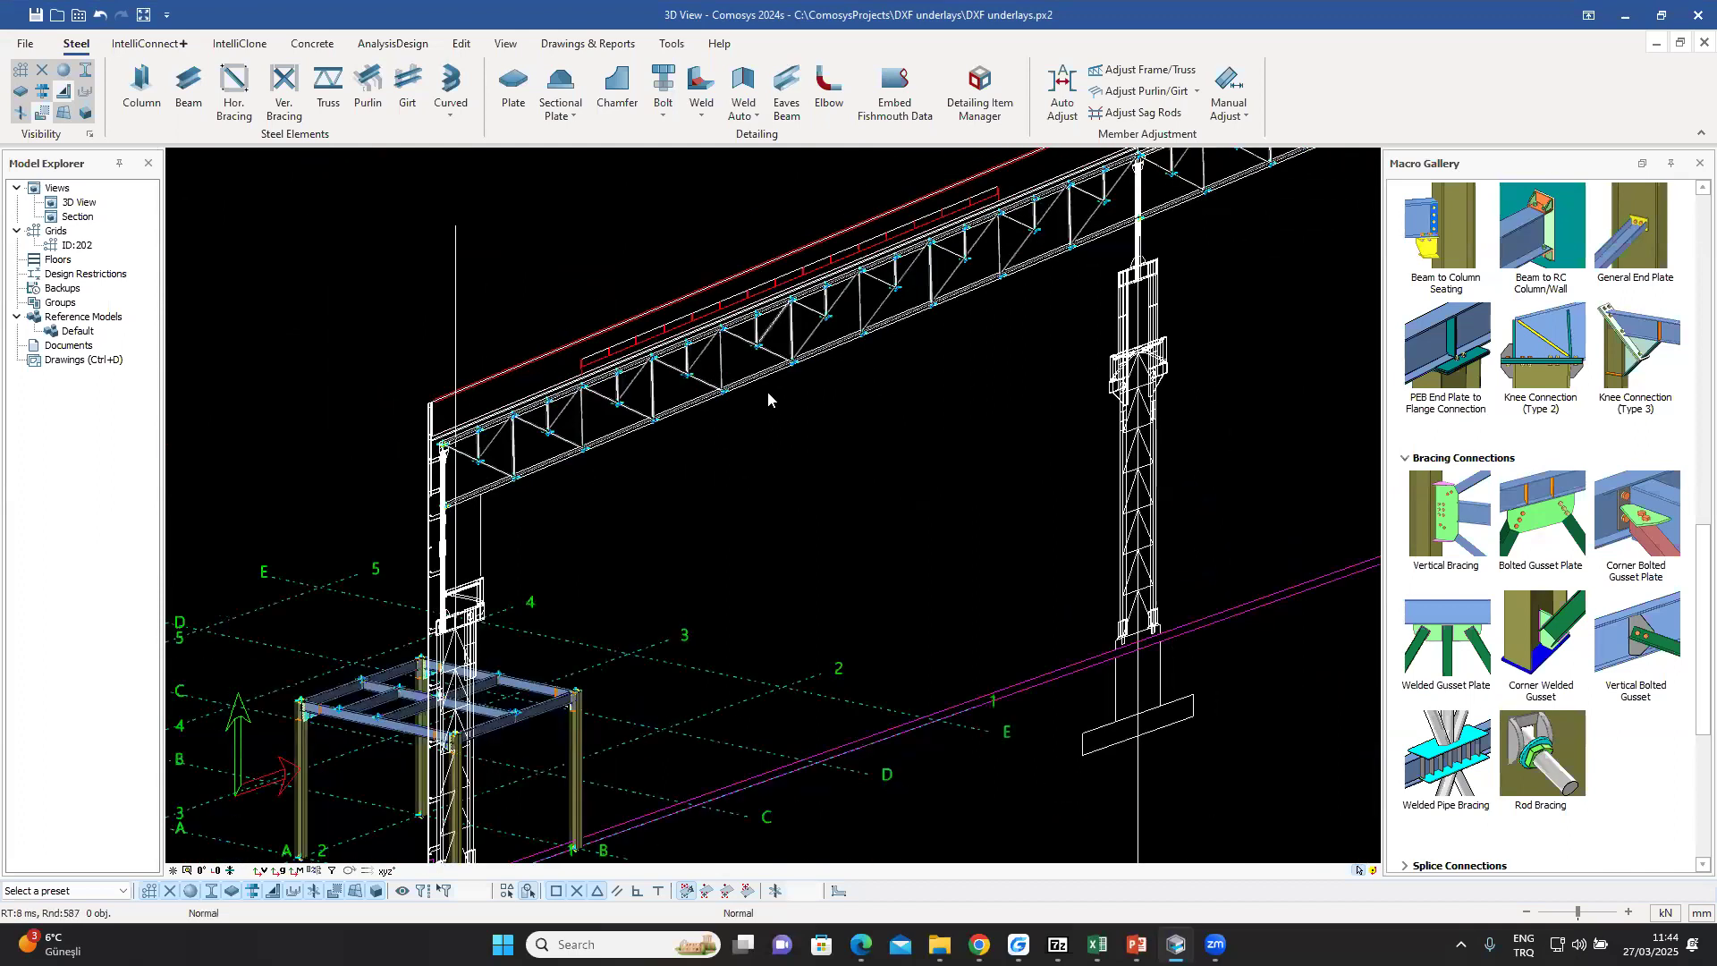
{"action": "left_click", "coordinate": [842, 472]}
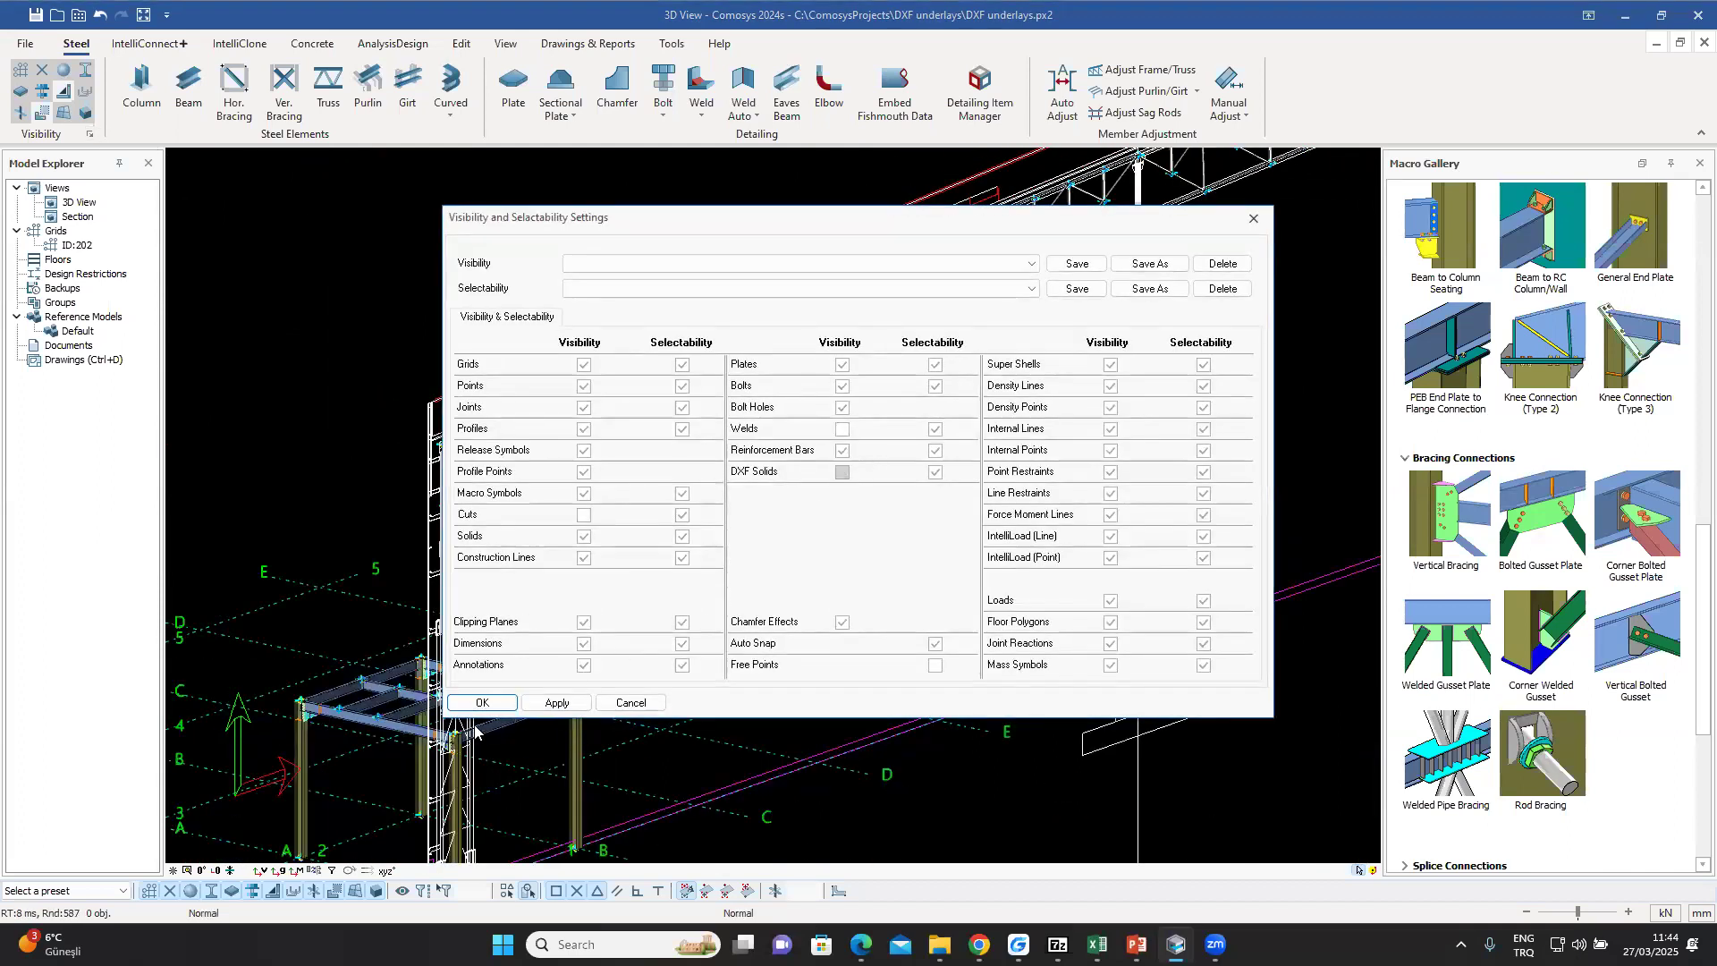
{"action": "left_click", "coordinate": [480, 702]}
- Examine the converted truss members along the full length of the truss in the 3D View
{"action": "scroll", "coordinate": [1006, 359], "scroll_direction": "up", "scroll_amount": 8}
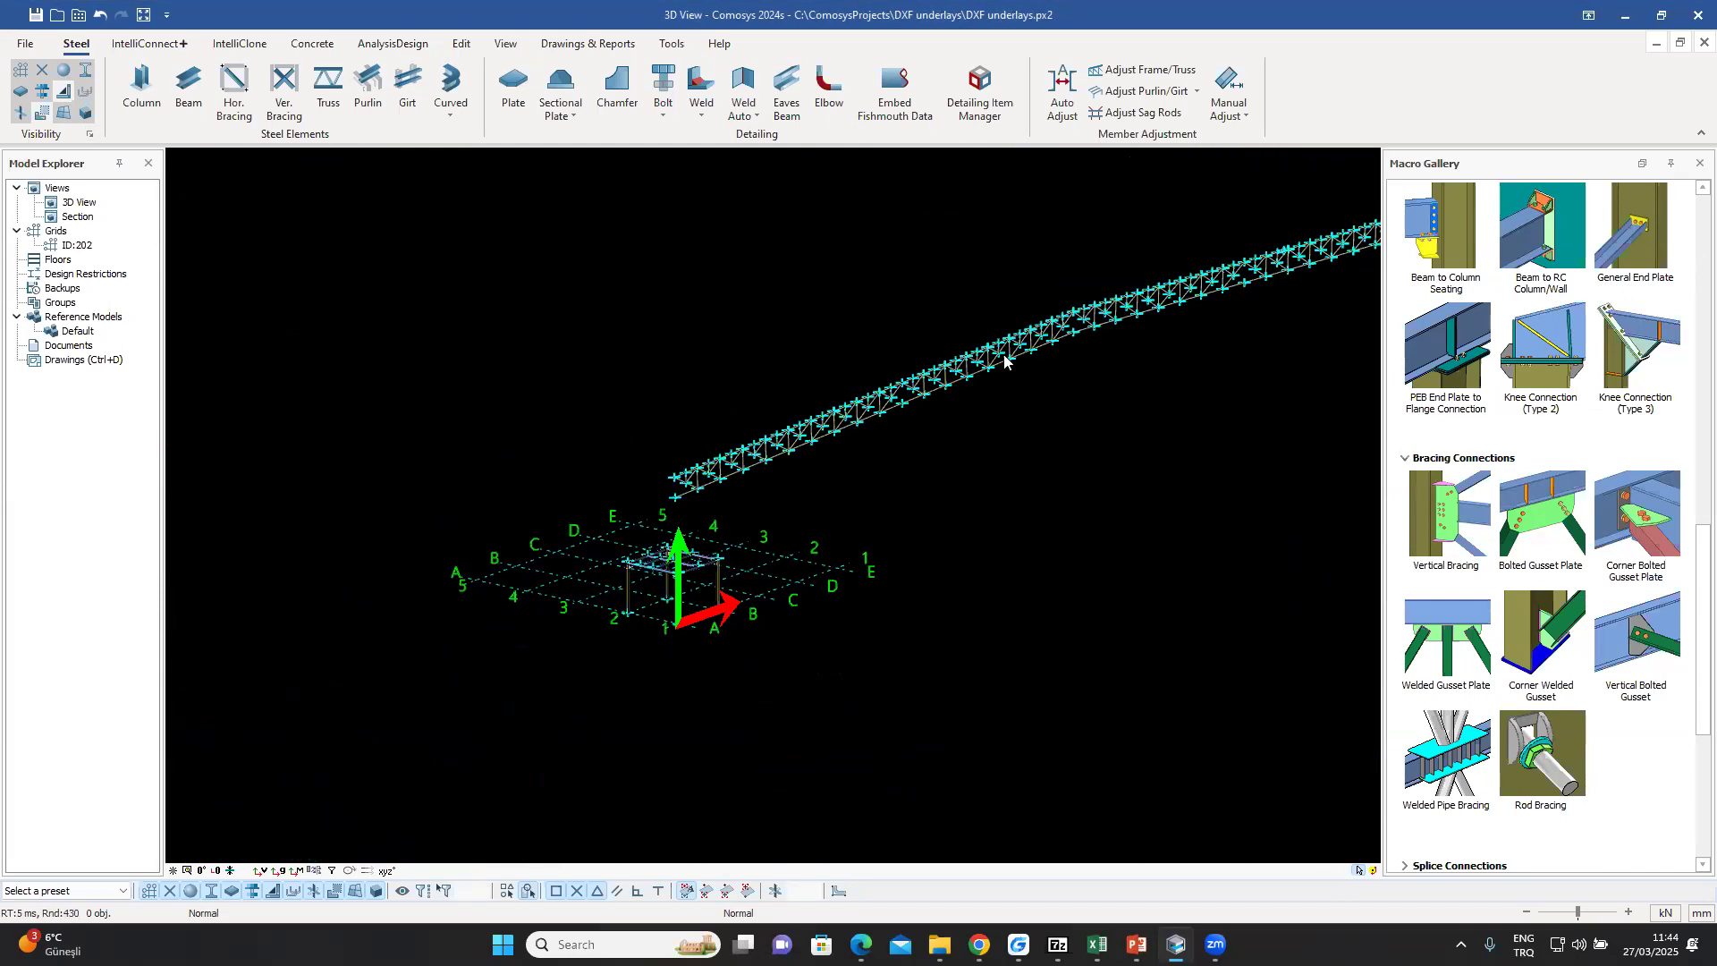
{"action": "middle_click_drag", "start_coordinate": [1315, 357], "coordinate": [837, 556]}
{"action": "middle_click_drag", "start_coordinate": [786, 503], "coordinate": [9, 760]}
{"action": "middle_click_drag", "start_coordinate": [912, 524], "coordinate": [703, 611]}
{"action": "scroll", "coordinate": [755, 585], "scroll_direction": "down", "scroll_amount": 10}
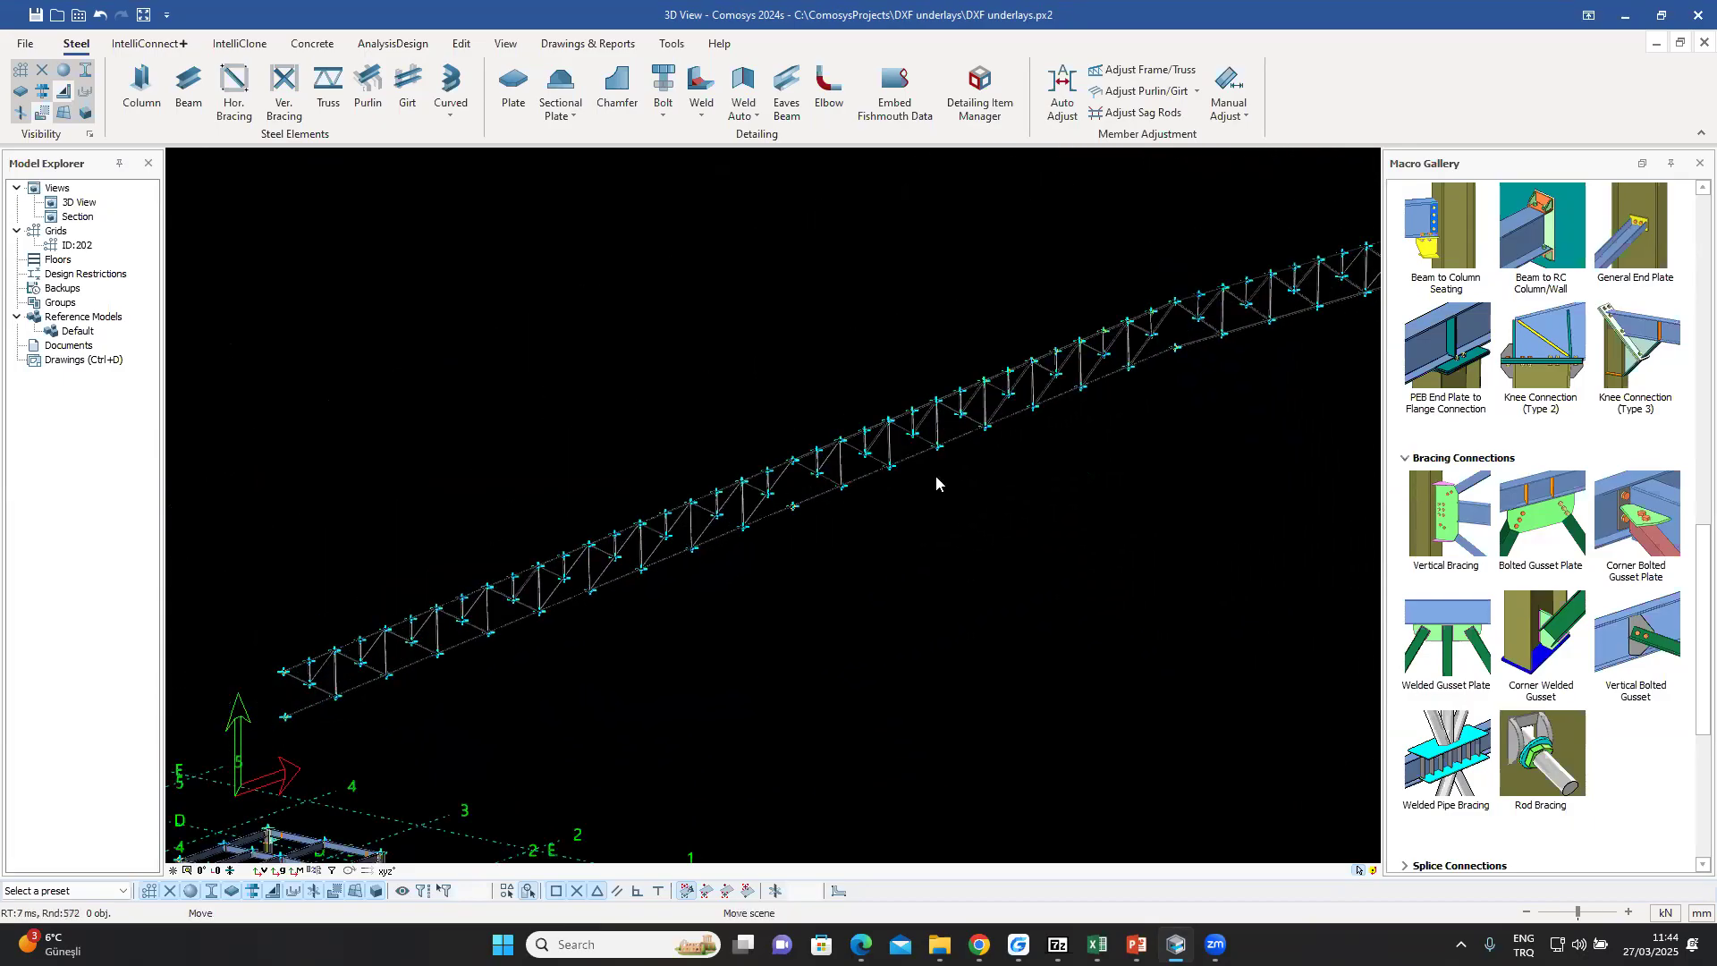
{"action": "middle_click_drag", "start_coordinate": [802, 538], "coordinate": [1003, 430]}
{"action": "scroll", "coordinate": [659, 501], "scroll_direction": "up", "scroll_amount": 5}
{"action": "scroll", "coordinate": [652, 488], "scroll_direction": "down", "scroll_amount": 3}
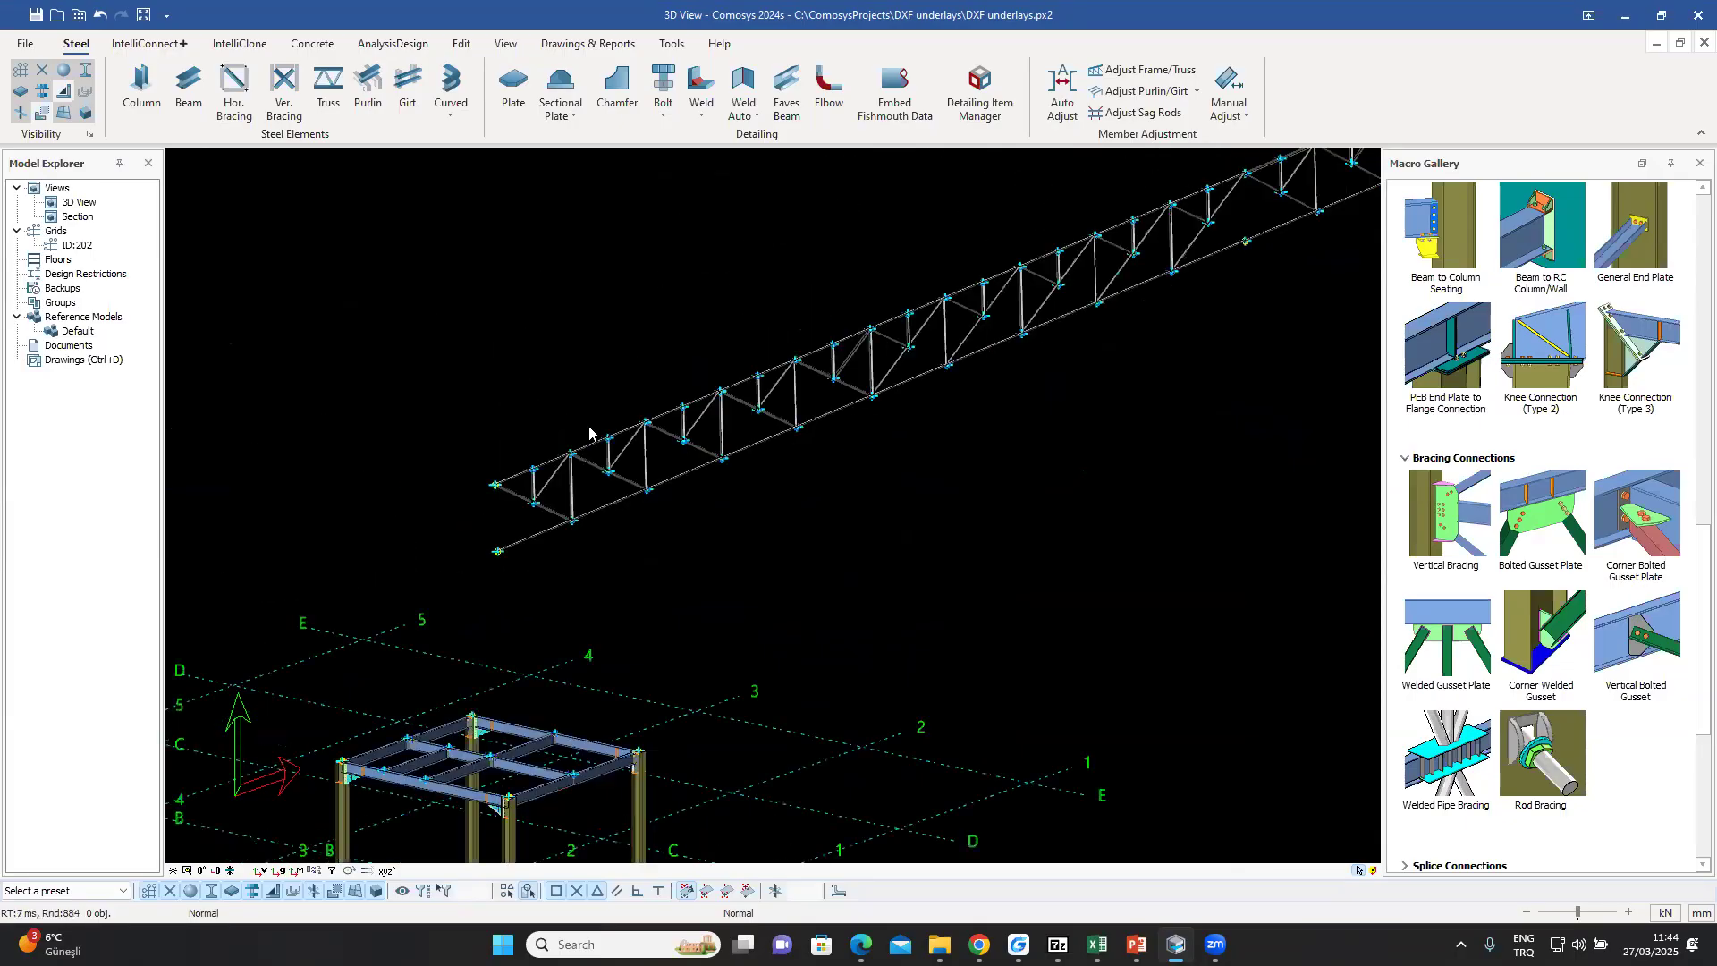
- Turn the visibility of DXF solids back on in the 3D View
{"action": "left_click", "coordinate": [90, 133]}
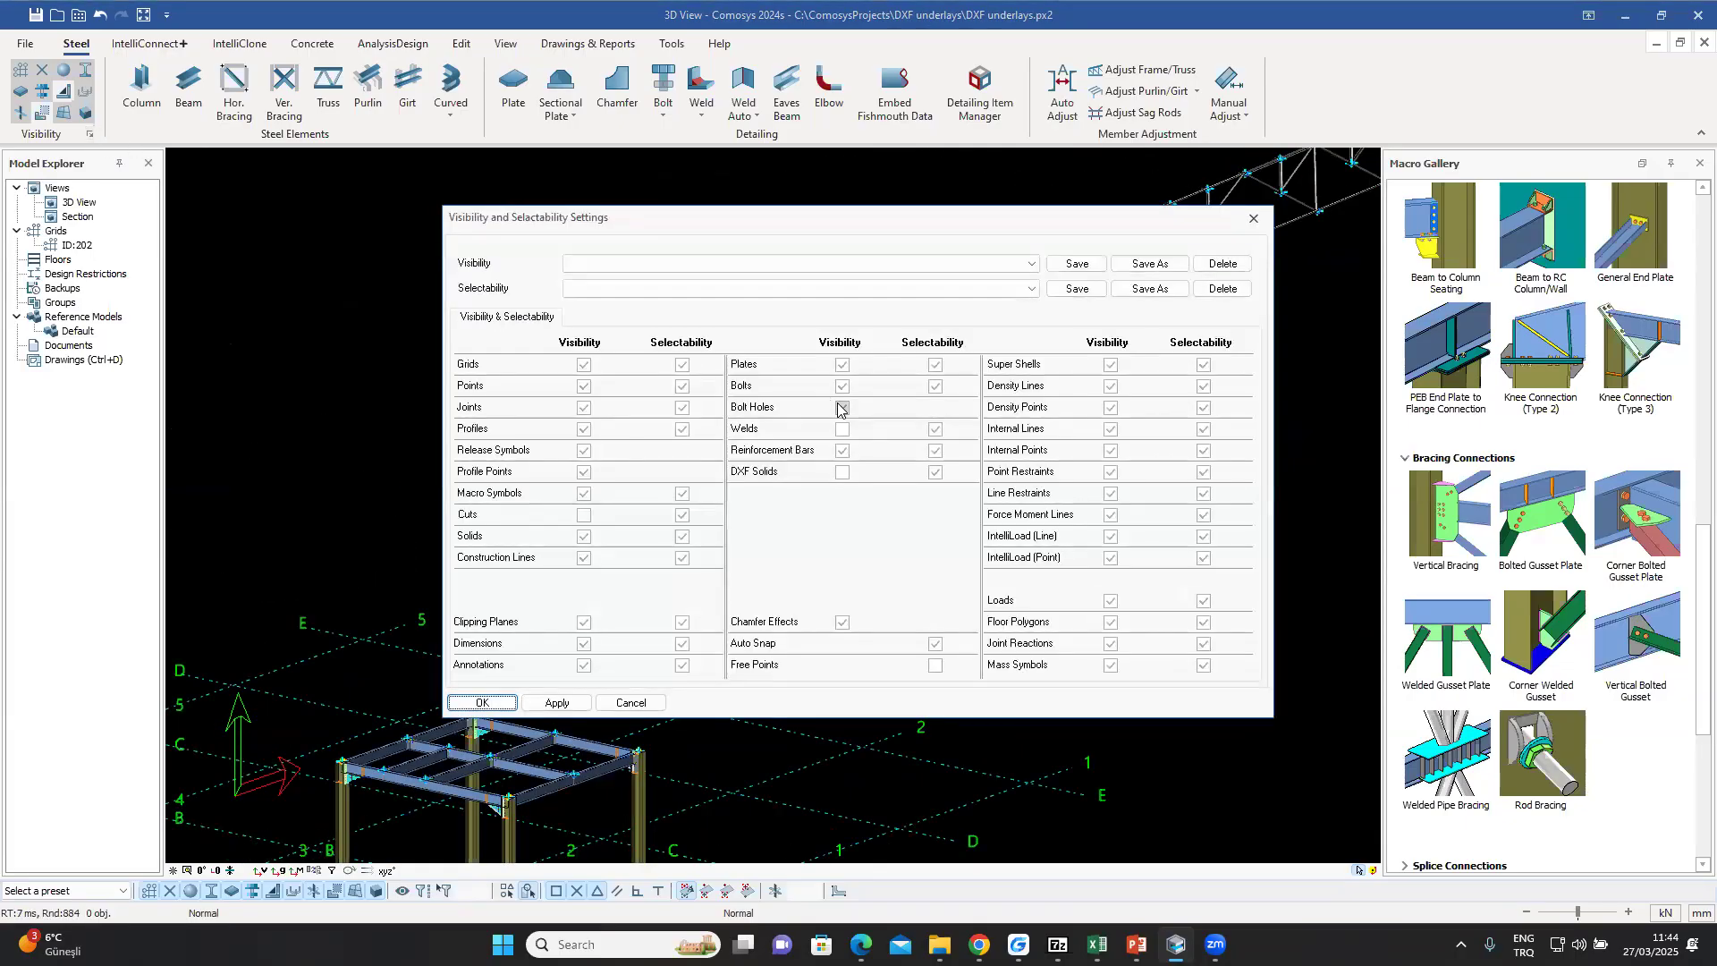
{"action": "left_click", "coordinate": [842, 472]}
{"action": "left_click", "coordinate": [482, 702]}
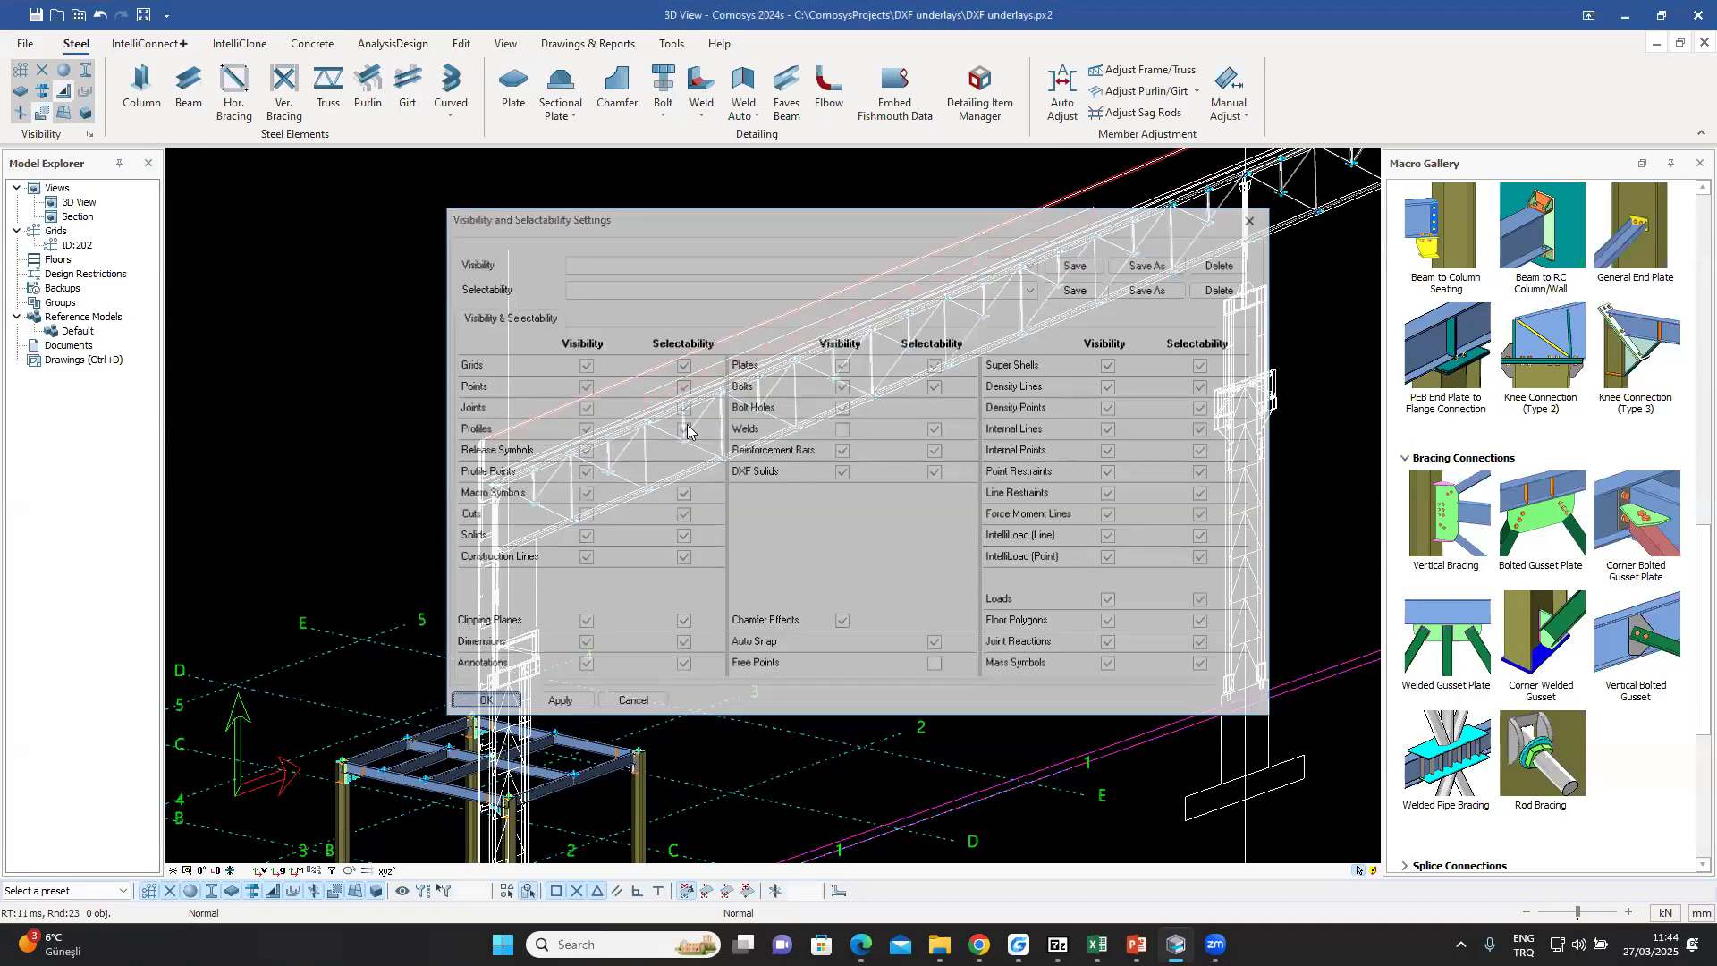
{"action": "scroll", "coordinate": [687, 428], "scroll_direction": "down", "scroll_amount": 5}
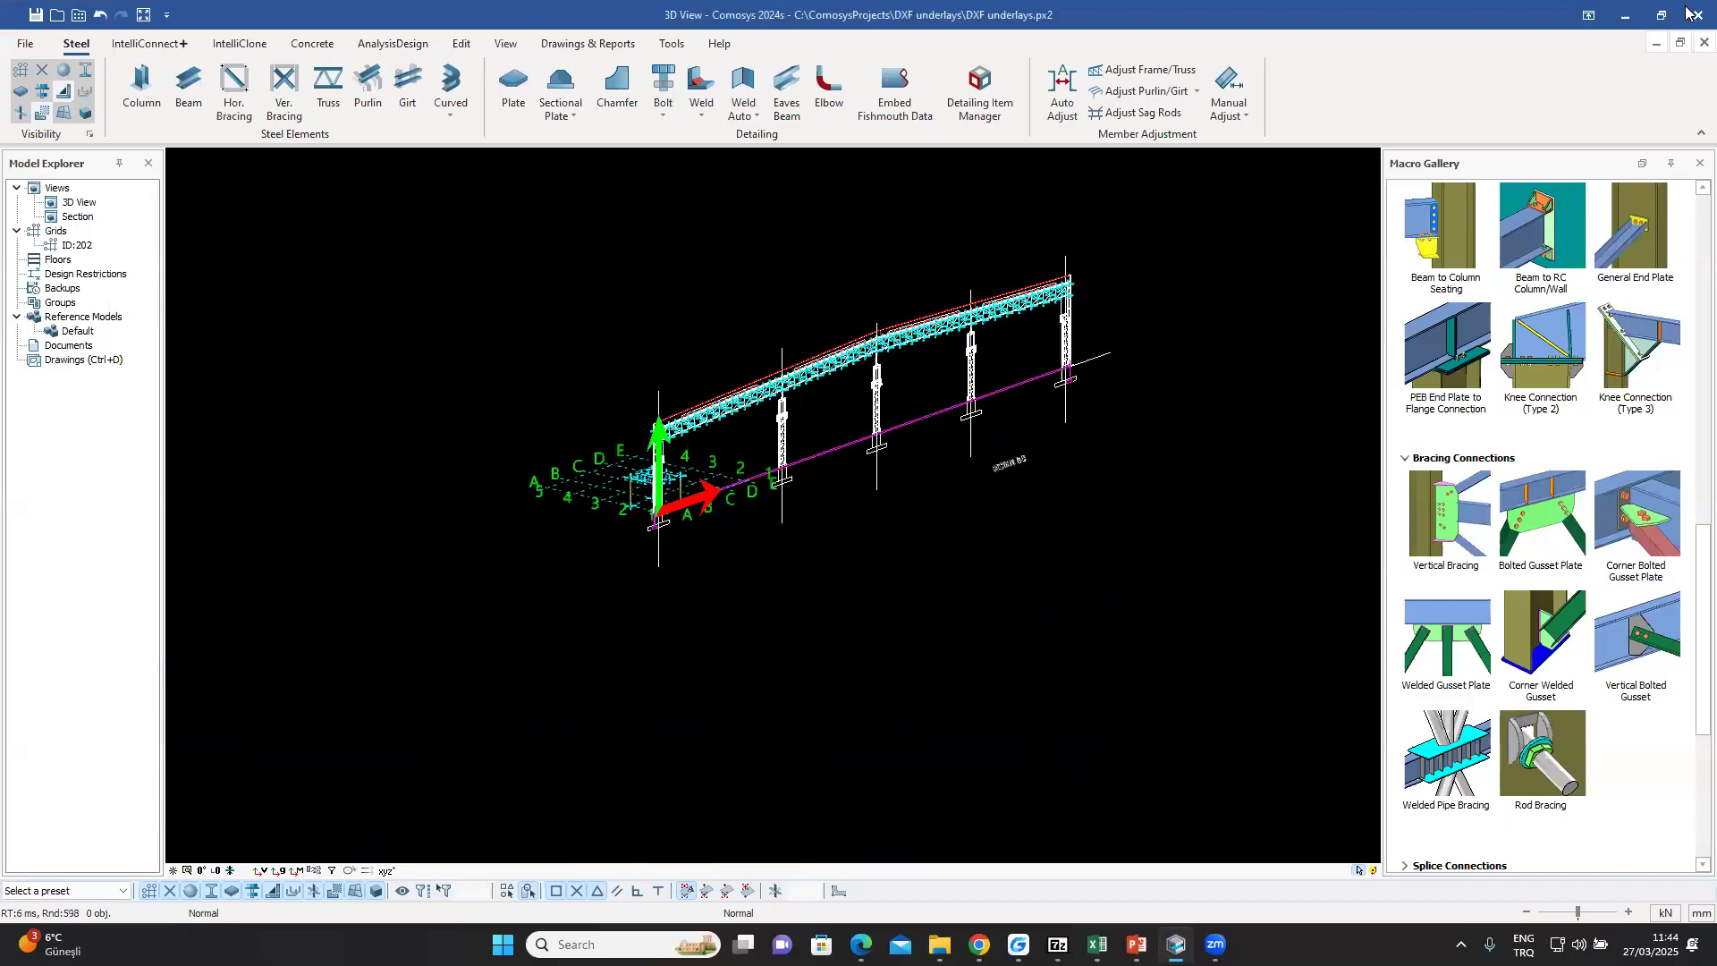
- Switch to the Section view at full size and turn off the visibility of DXF solids in it
{"action": "left_click", "coordinate": [1680, 43]}
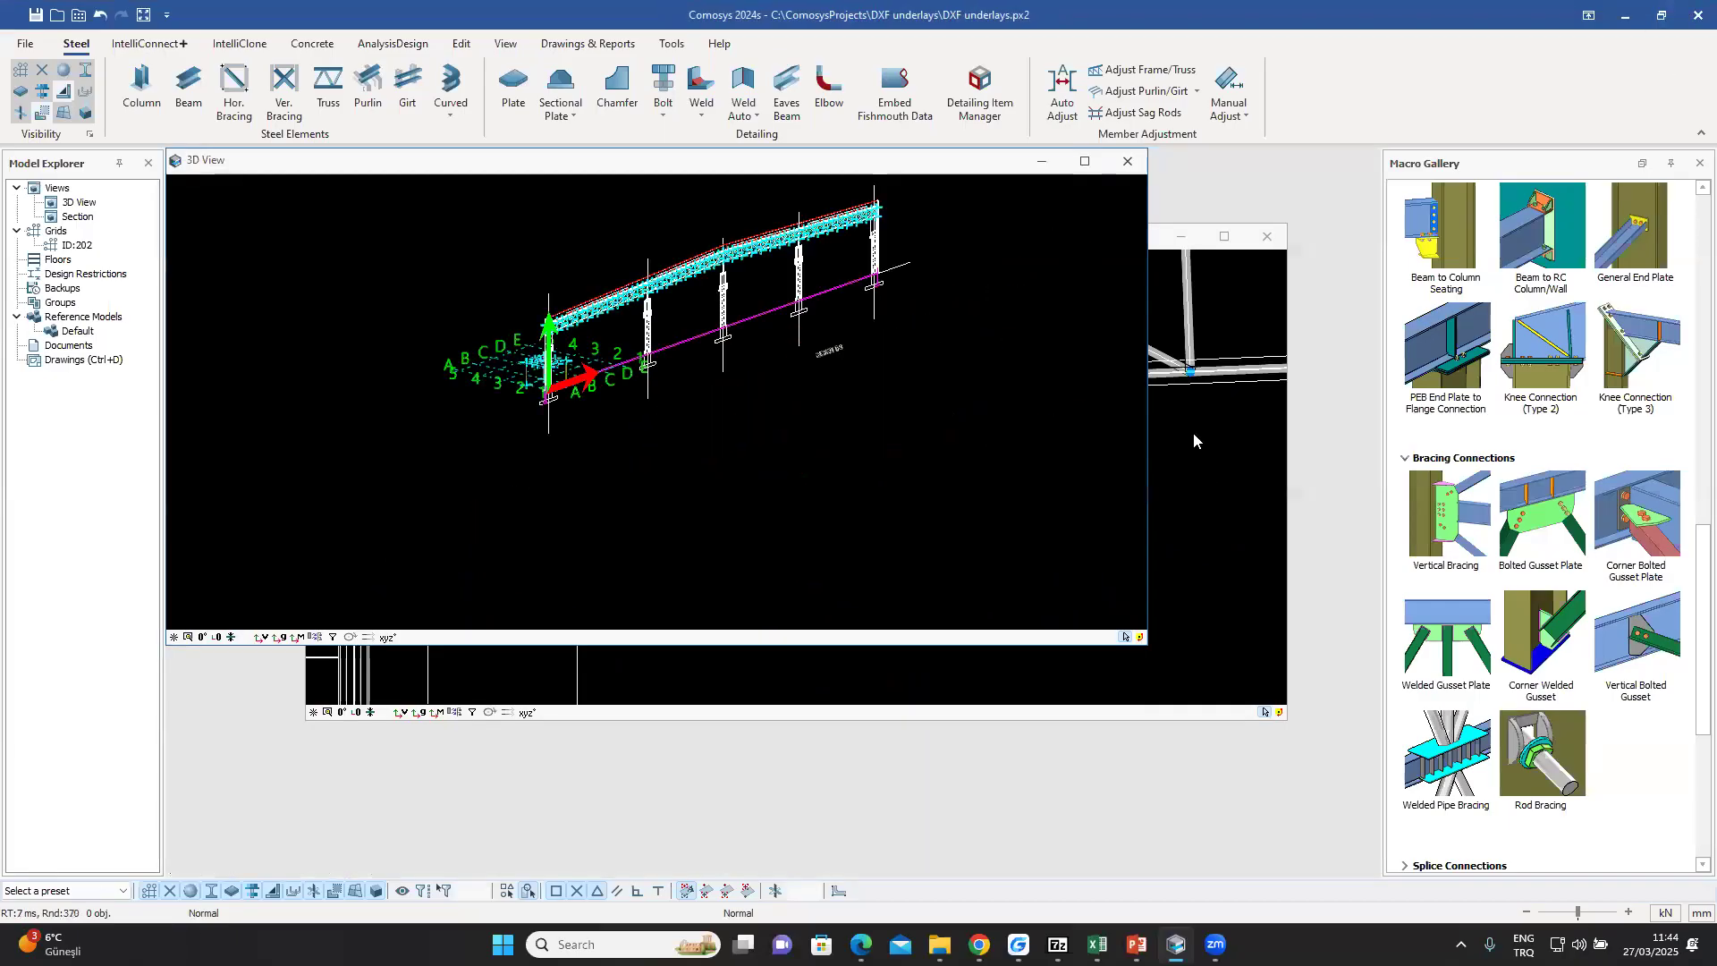
{"action": "left_click", "coordinate": [1224, 237]}
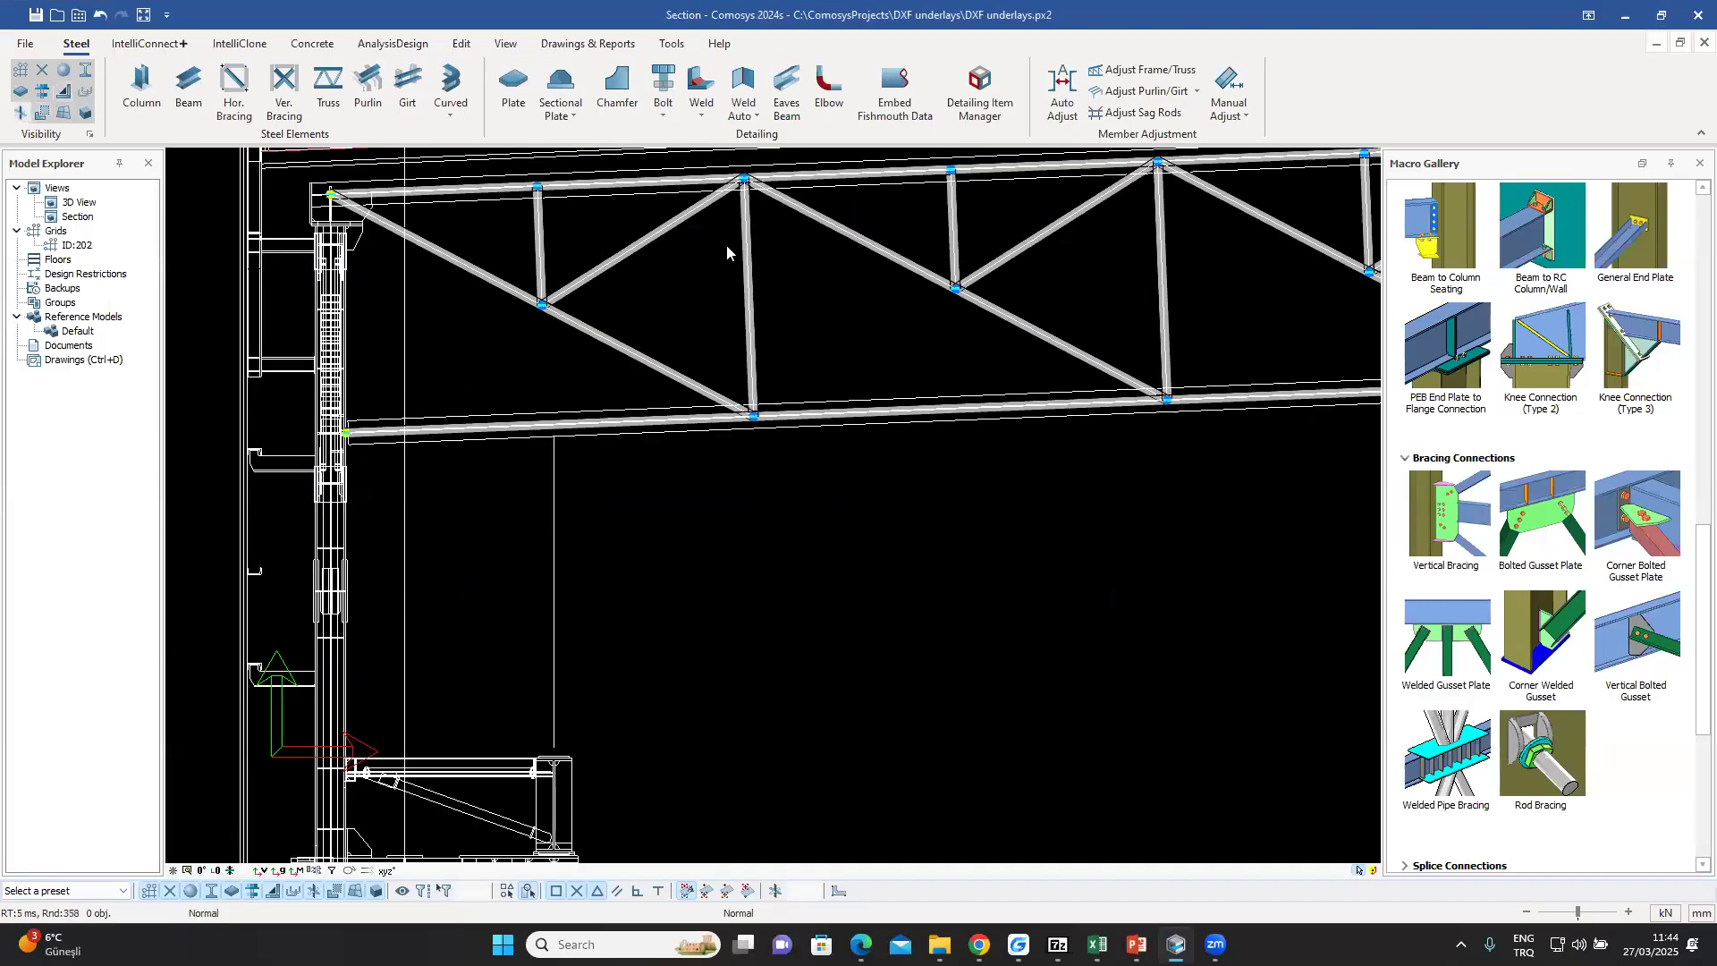
{"action": "scroll", "coordinate": [727, 245], "scroll_direction": "down", "scroll_amount": 6}
{"action": "scroll", "coordinate": [852, 353], "scroll_direction": "up", "scroll_amount": 6}
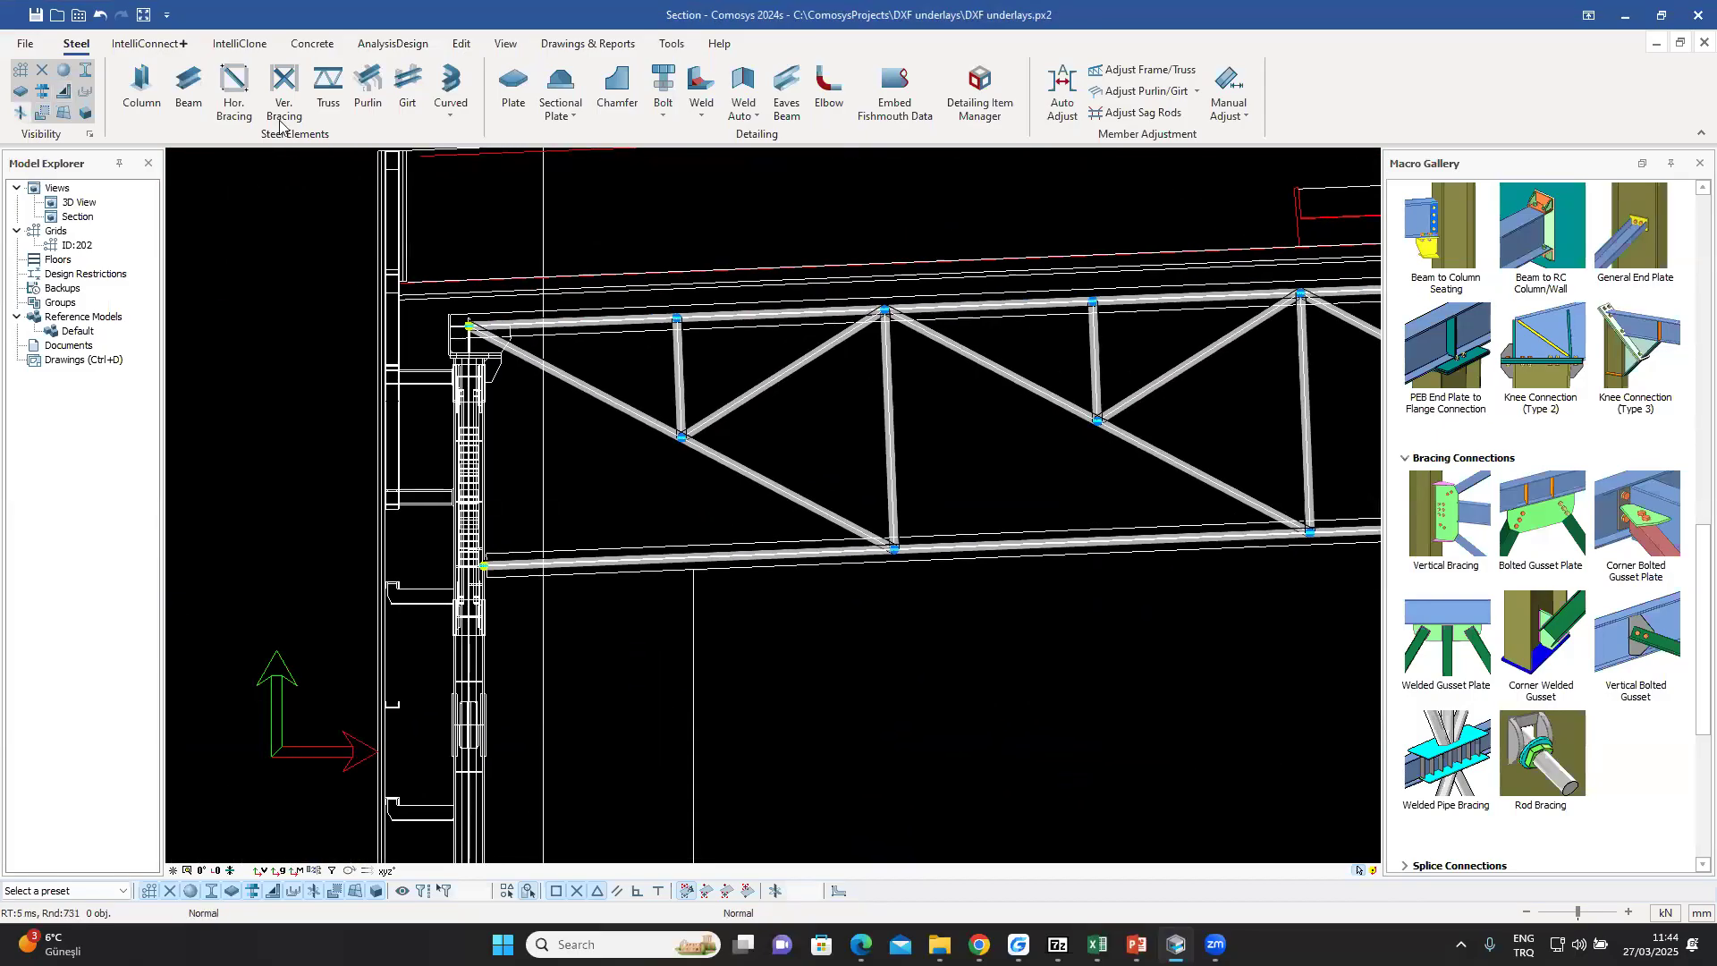
{"action": "left_click", "coordinate": [89, 133]}
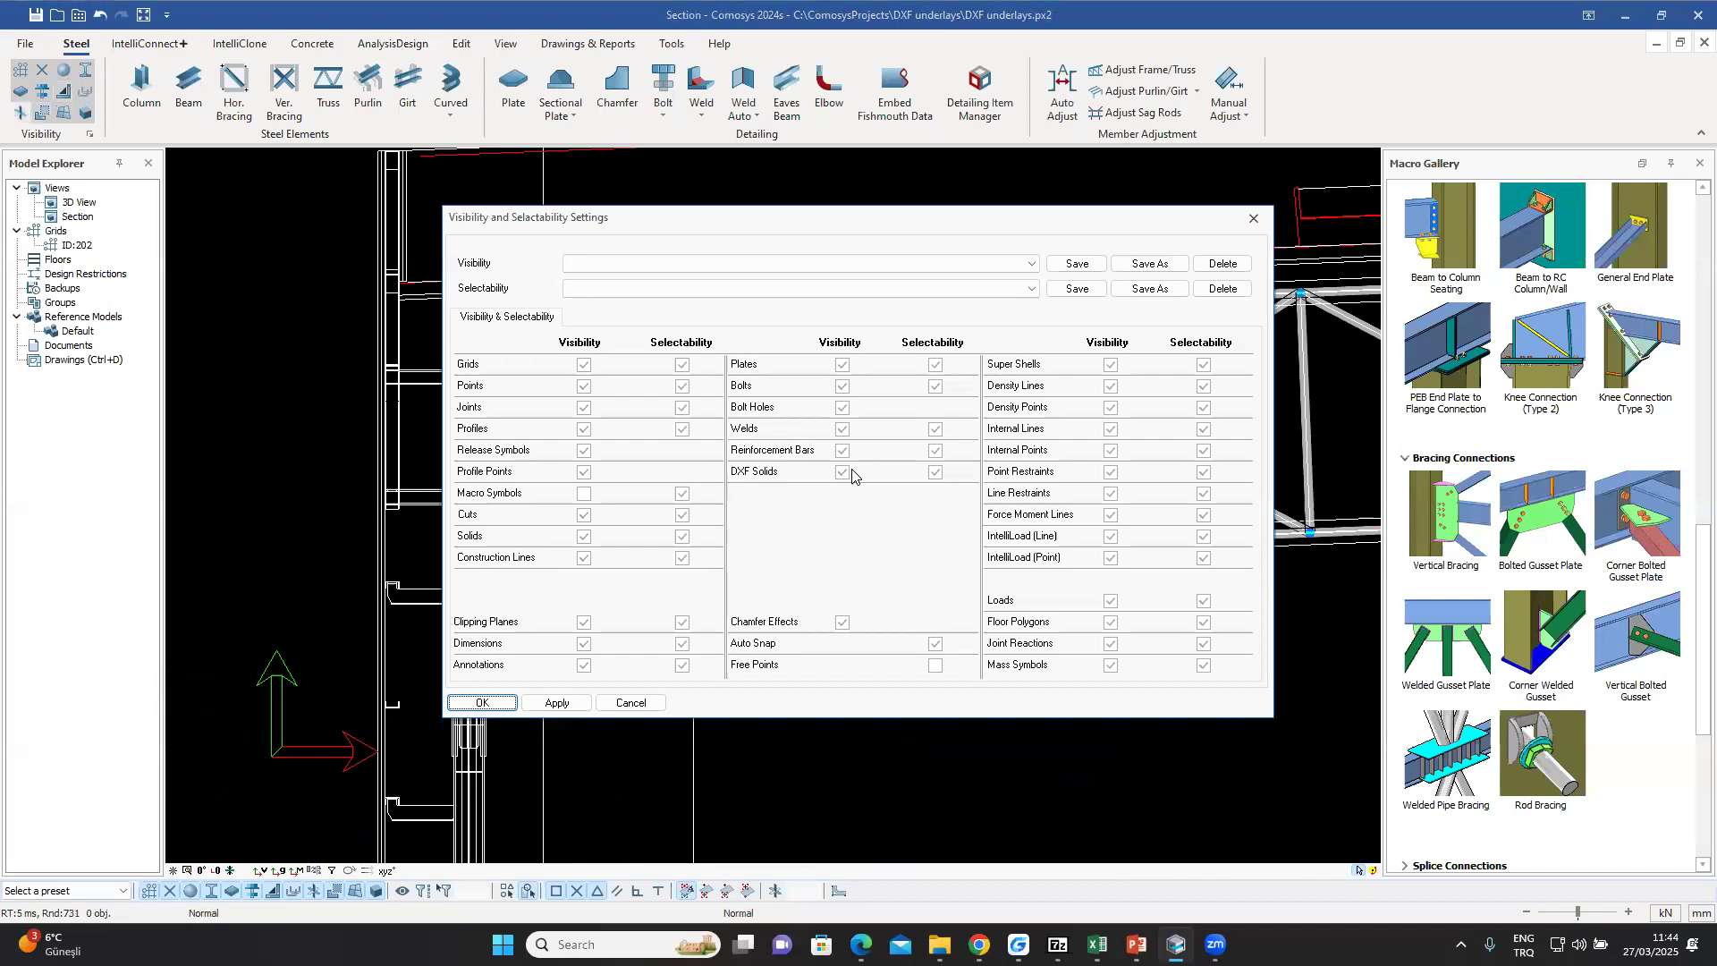
{"action": "left_click", "coordinate": [841, 472]}
{"action": "left_click", "coordinate": [481, 703]}
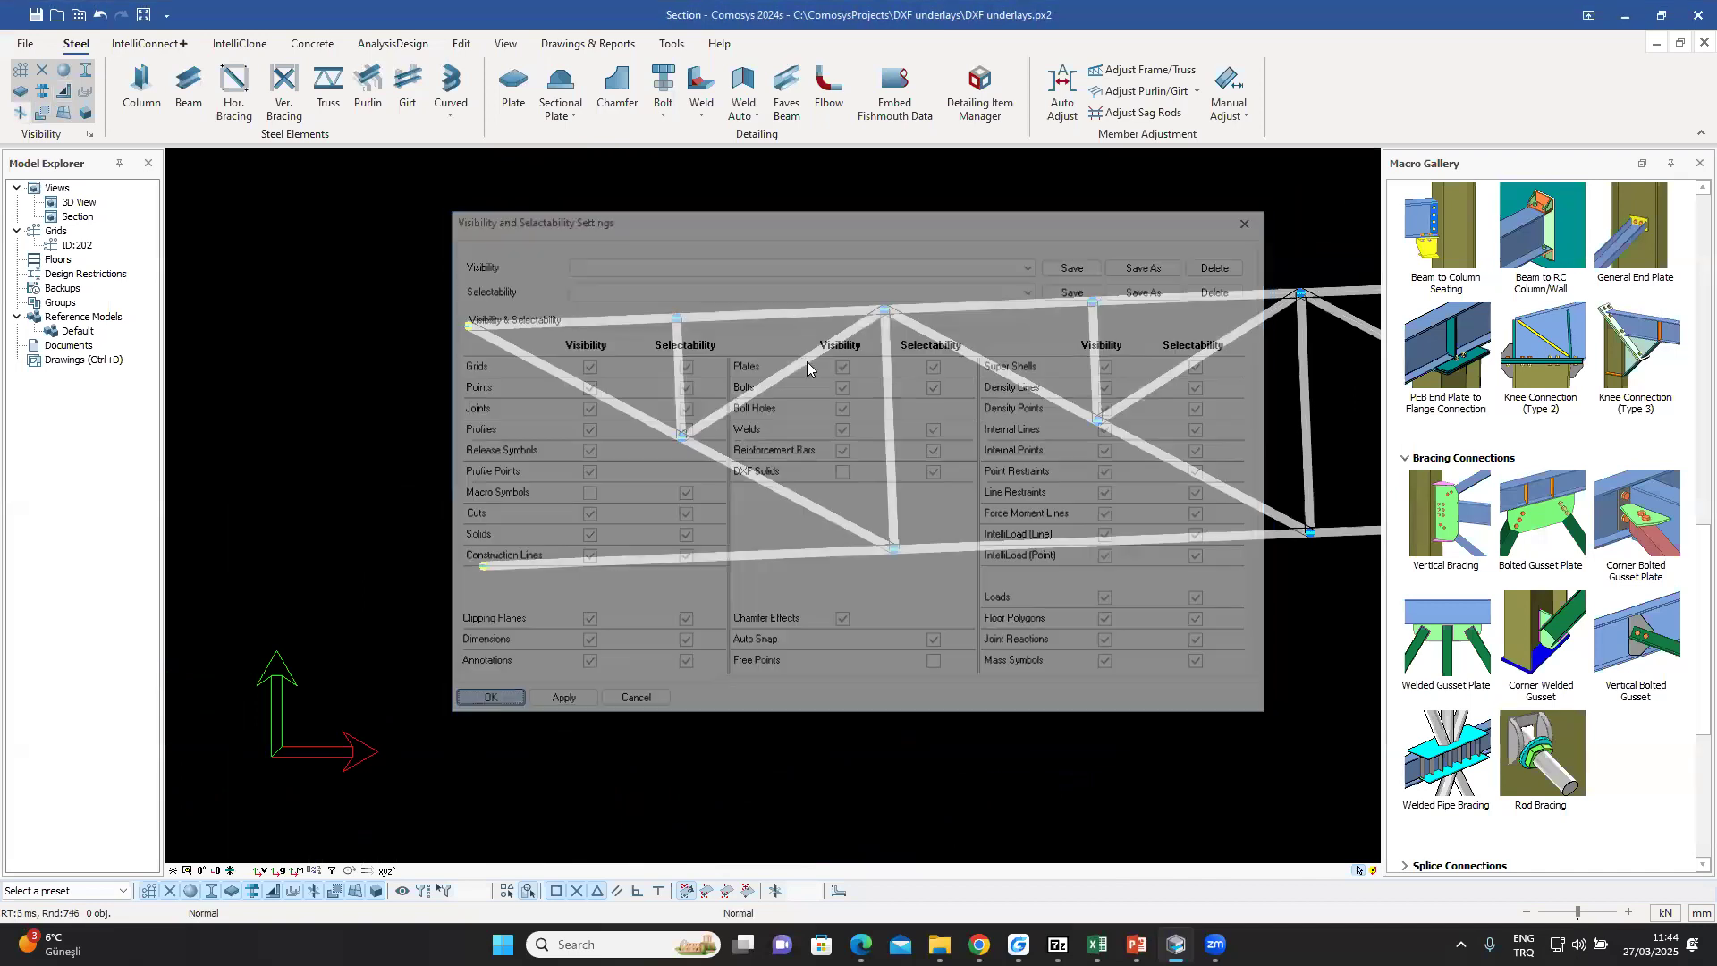
- Apply the saved Cross Twin L150x14 Gap 12 profile settings to all top and bottom chord members of the truss
{"action": "left_click_drag", "start_coordinate": [767, 319], "coordinate": [706, 253]}
{"action": "left_click_drag", "start_coordinate": [708, 585], "coordinate": [542, 484]}
{"action": "scroll", "coordinate": [542, 485], "scroll_direction": "down", "scroll_amount": 5}
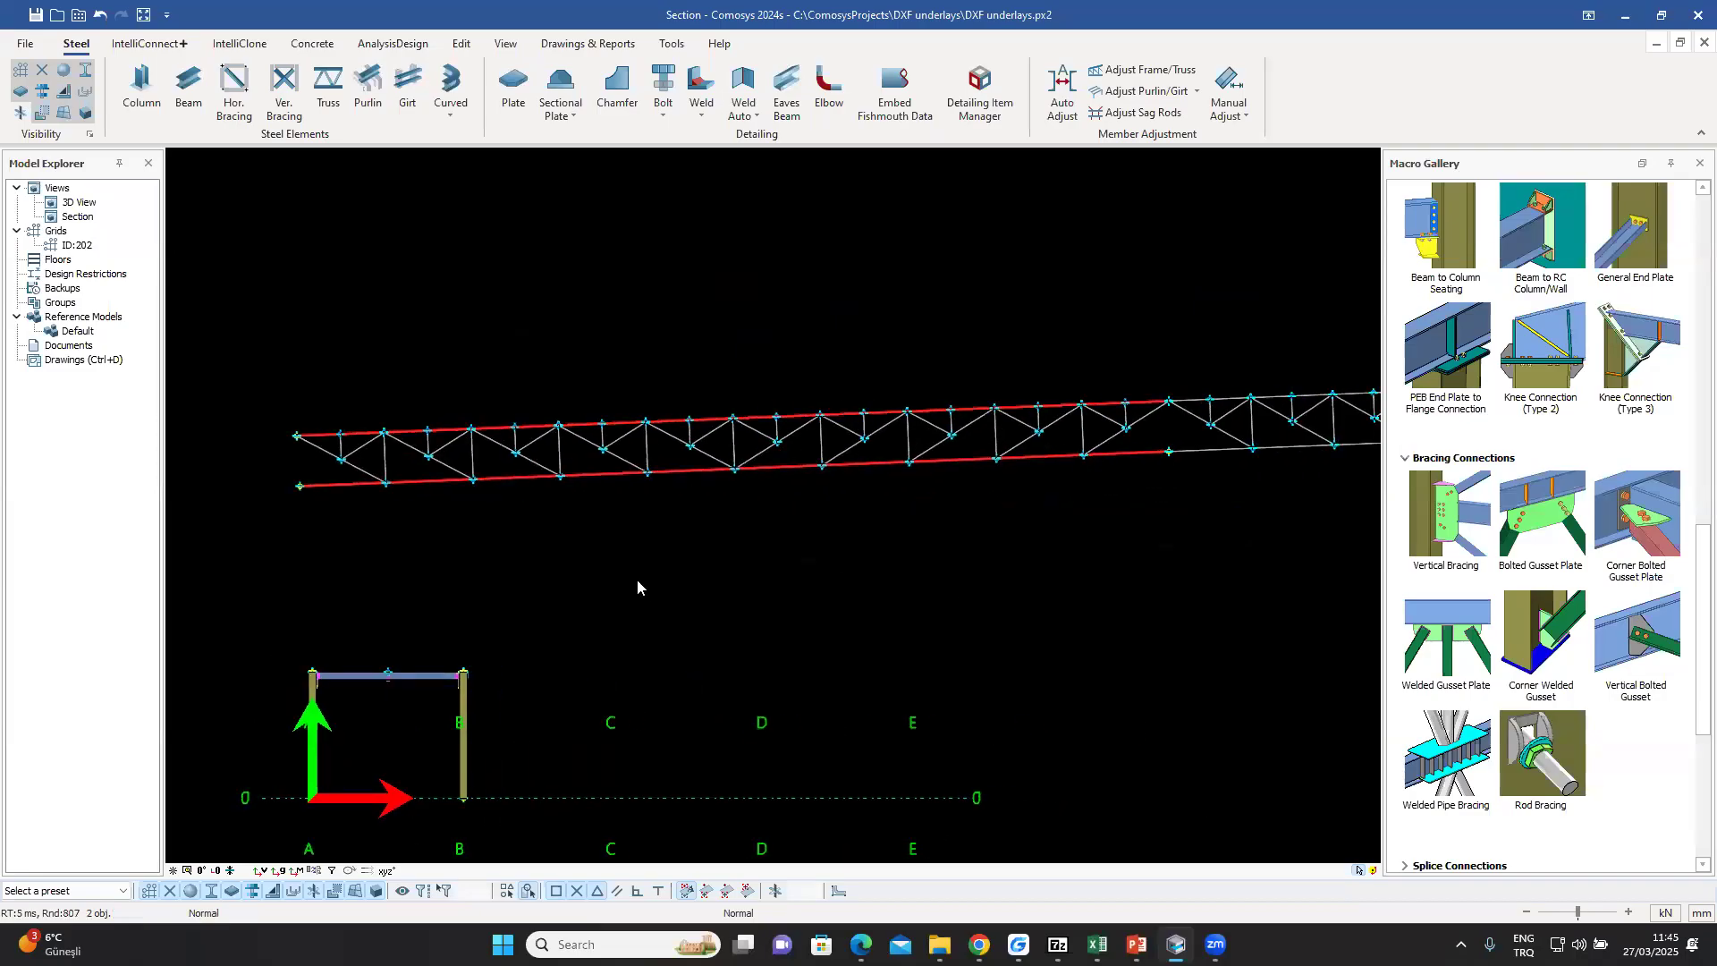
{"action": "scroll", "coordinate": [1034, 440], "scroll_direction": "up", "scroll_amount": 8}
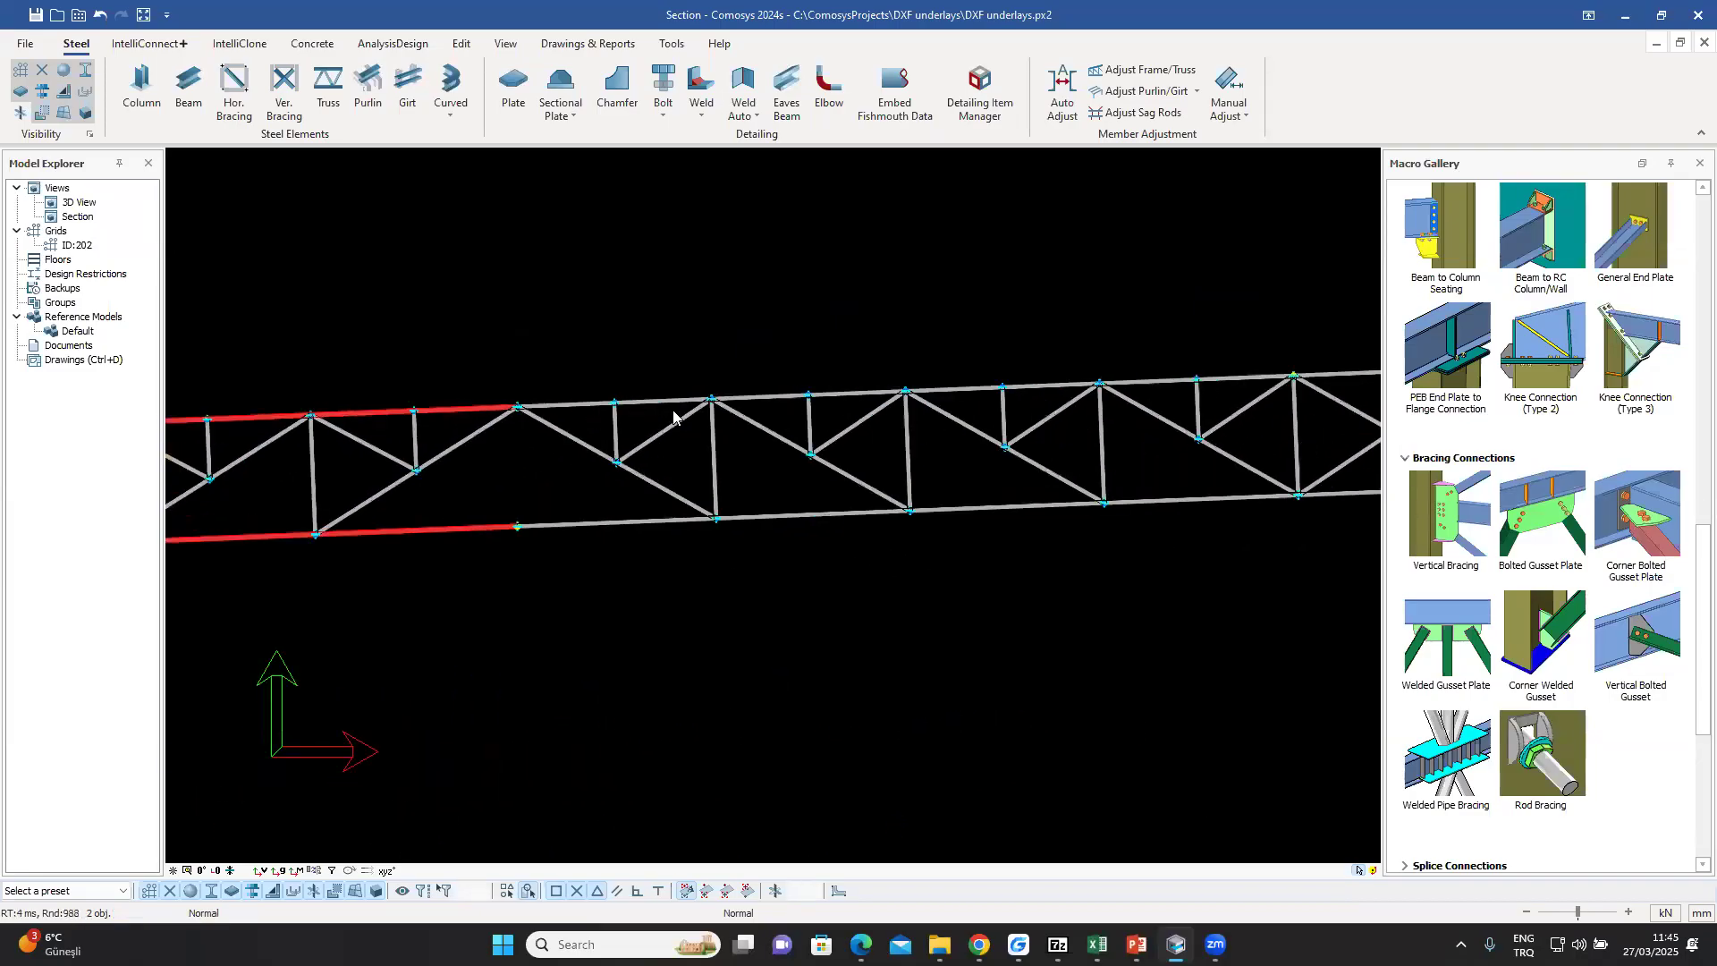
{"action": "left_click", "coordinate": [545, 404]}
{"action": "left_click", "coordinate": [544, 561]}
{"action": "scroll", "coordinate": [535, 542], "scroll_direction": "down", "scroll_amount": 5}
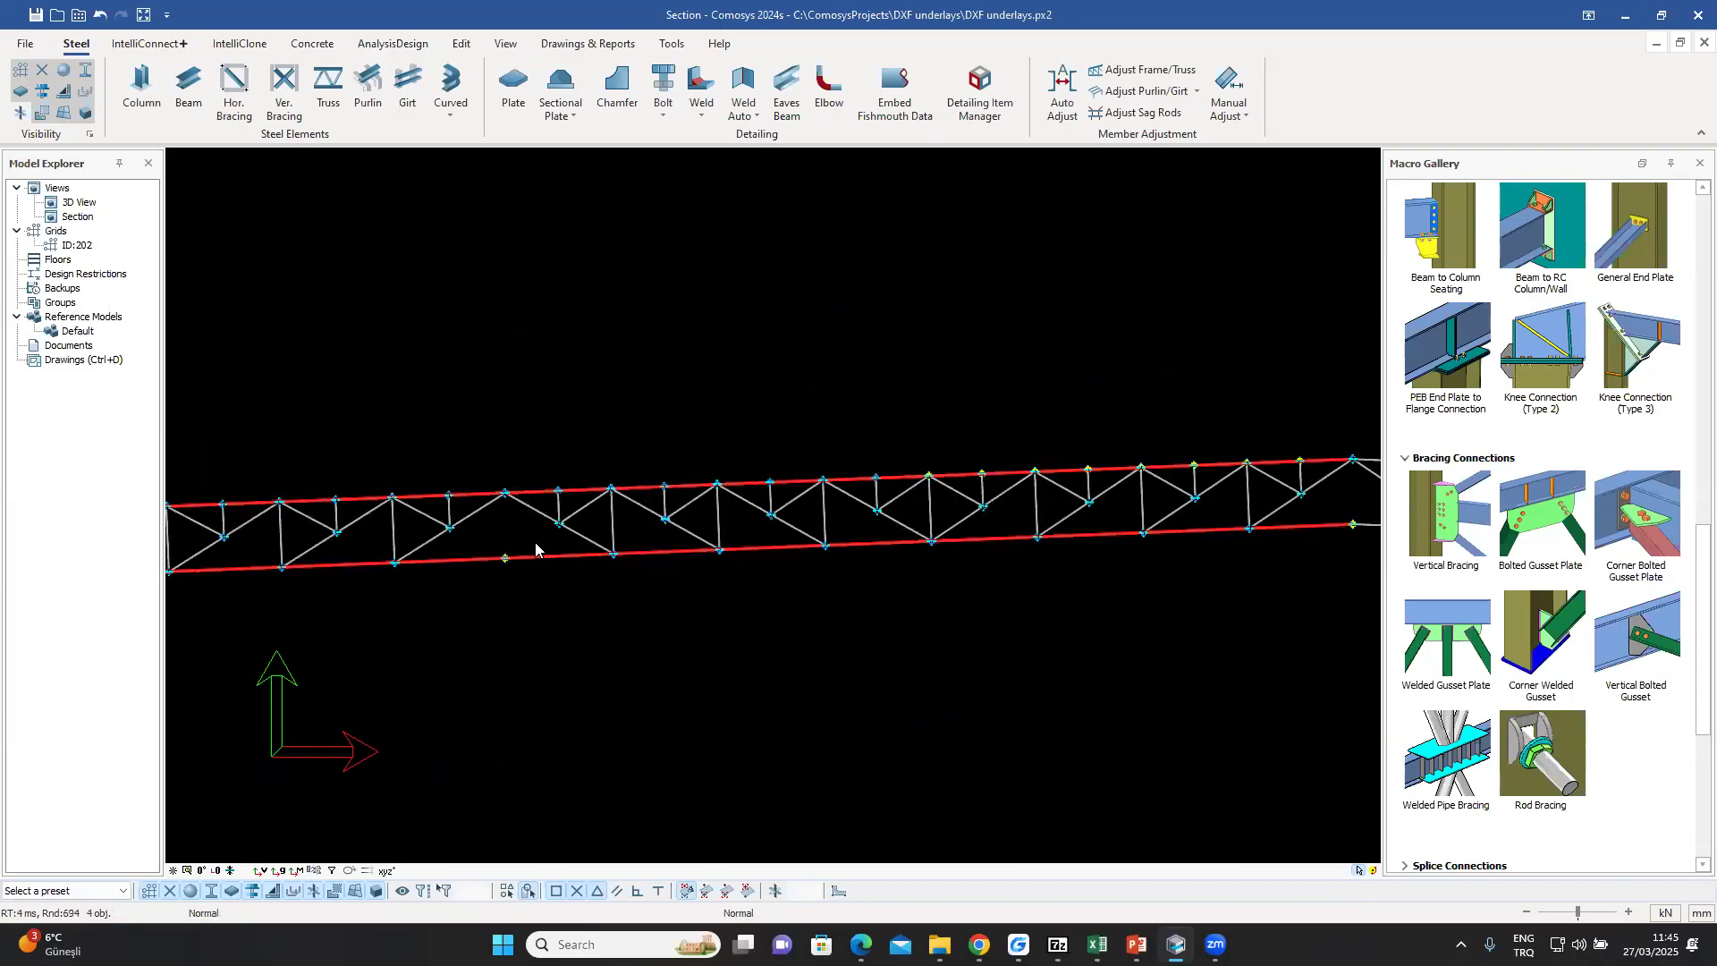
{"action": "middle_click_drag", "start_coordinate": [1055, 610], "coordinate": [1034, 590]}
{"action": "scroll", "coordinate": [997, 488], "scroll_direction": "up", "scroll_amount": 3}
{"action": "left_click", "coordinate": [629, 372]}
{"action": "left_click", "coordinate": [630, 722]}
{"action": "scroll", "coordinate": [575, 586], "scroll_direction": "down", "scroll_amount": 5}
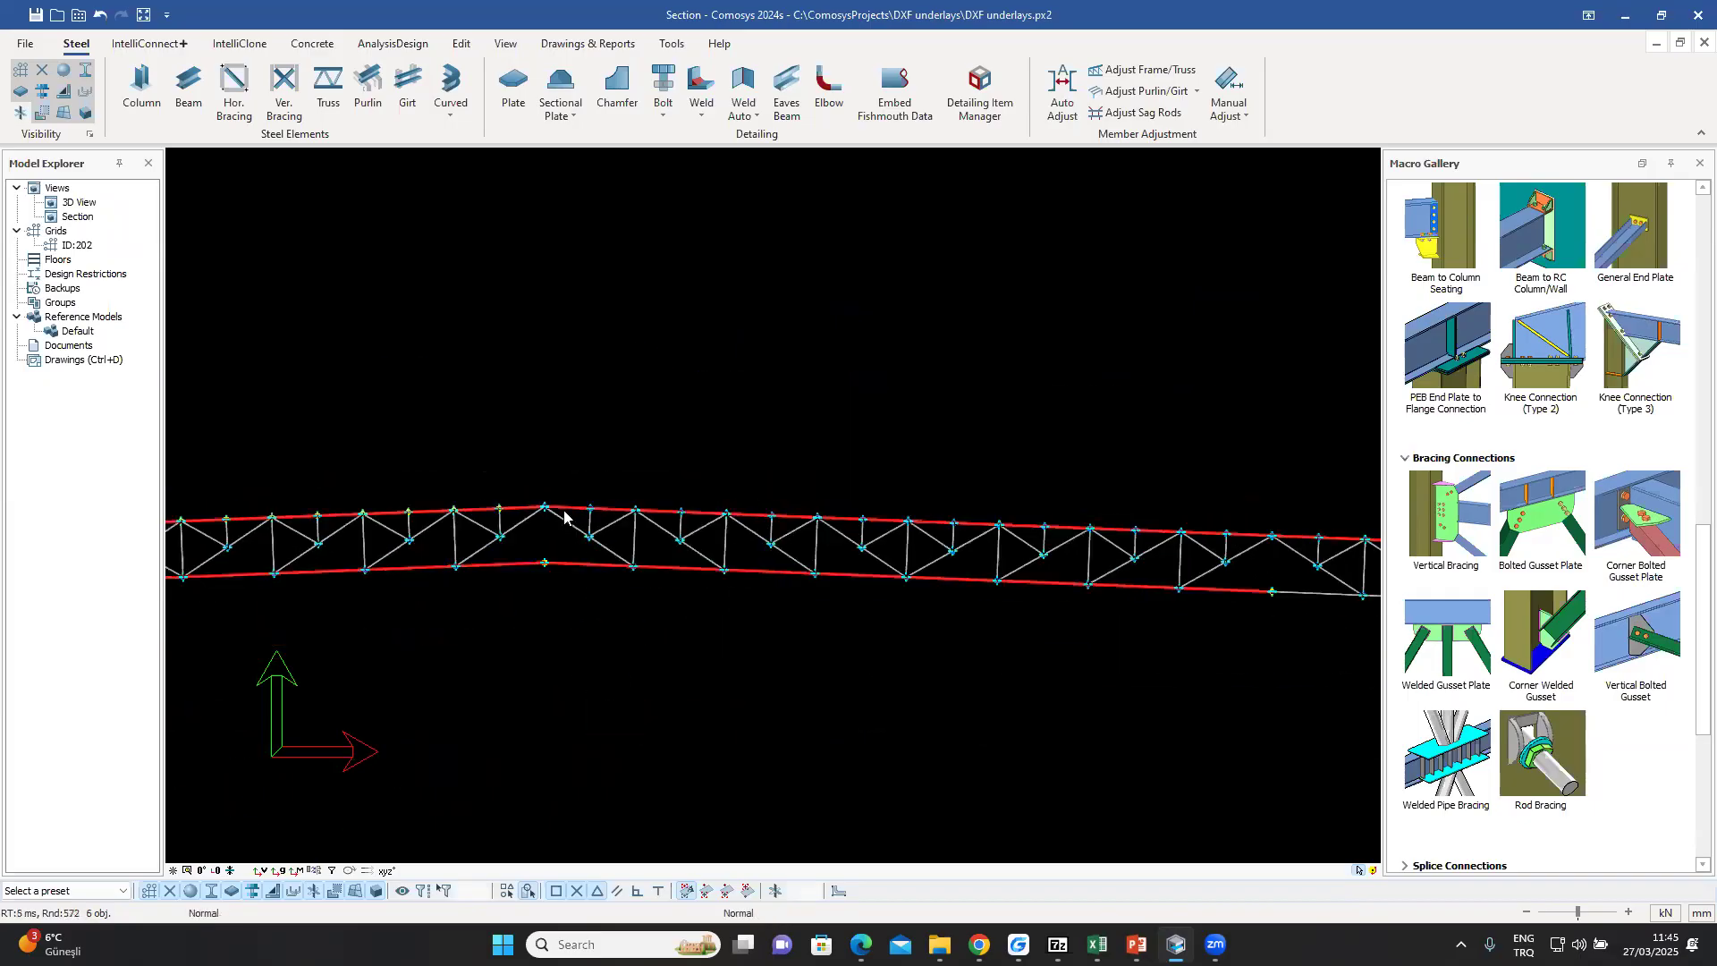
{"action": "scroll", "coordinate": [911, 601], "scroll_direction": "up", "scroll_amount": 5}
{"action": "left_click", "coordinate": [851, 516]}
{"action": "left_click", "coordinate": [826, 634]}
{"action": "scroll", "coordinate": [947, 601], "scroll_direction": "down", "scroll_amount": 5}
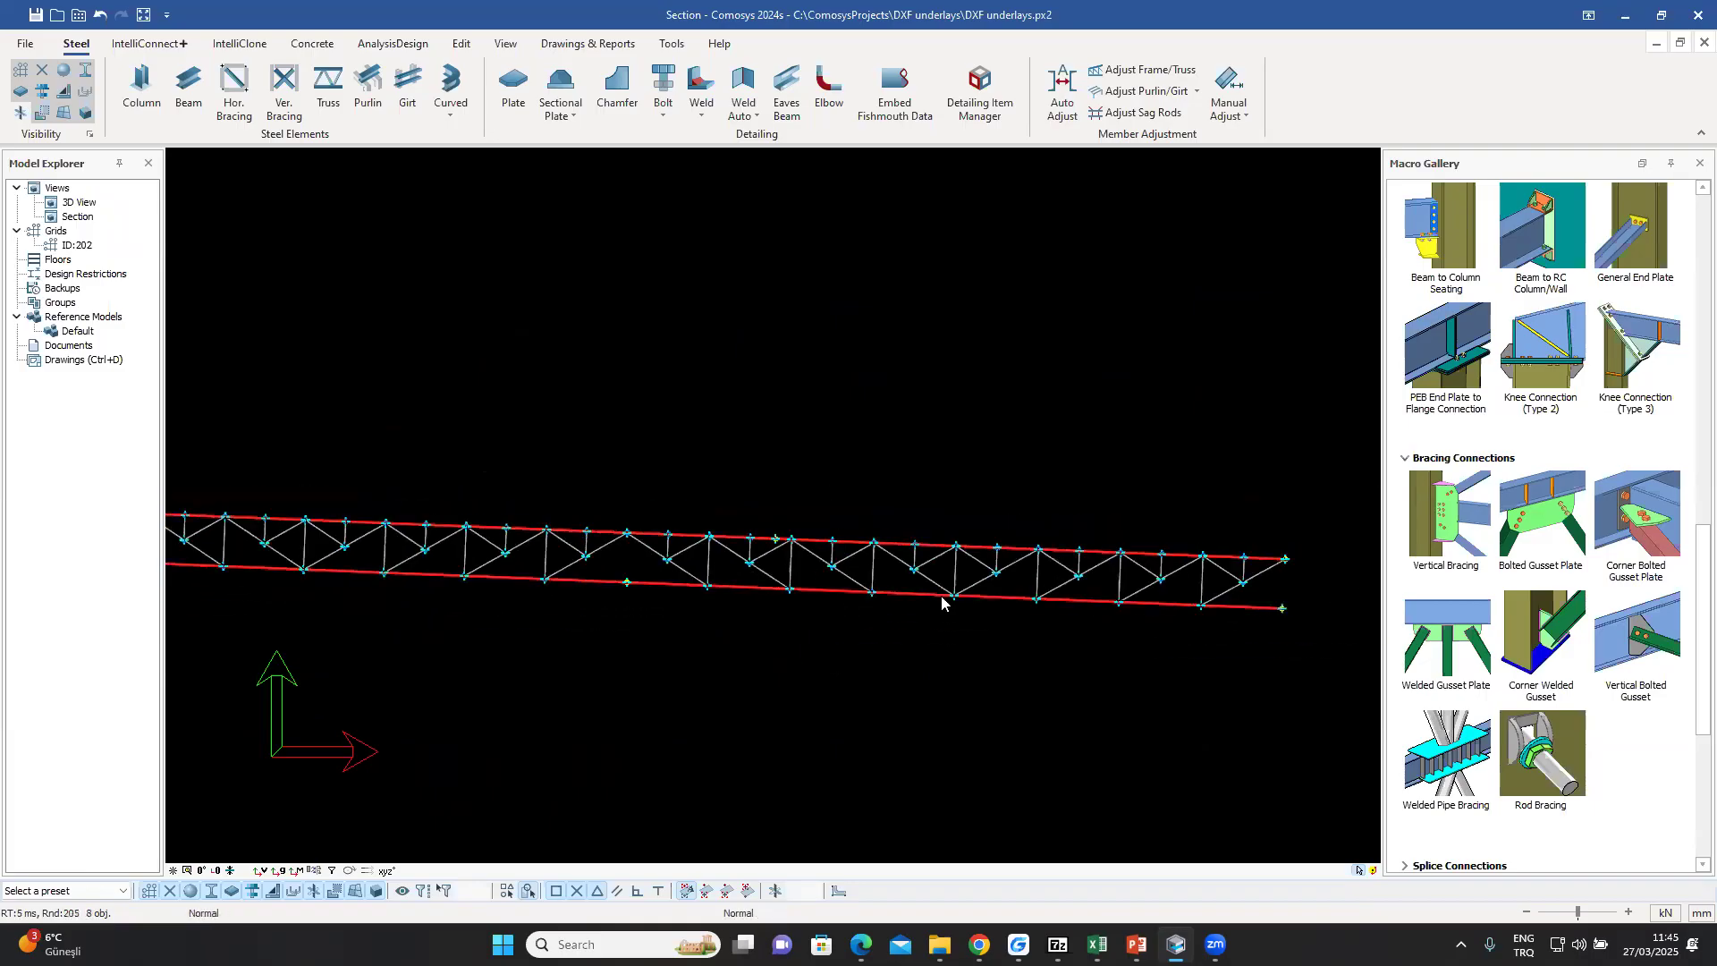
{"action": "scroll", "coordinate": [1024, 491], "scroll_direction": "down", "scroll_amount": 2}
{"action": "scroll", "coordinate": [864, 487], "scroll_direction": "up", "scroll_amount": 2}
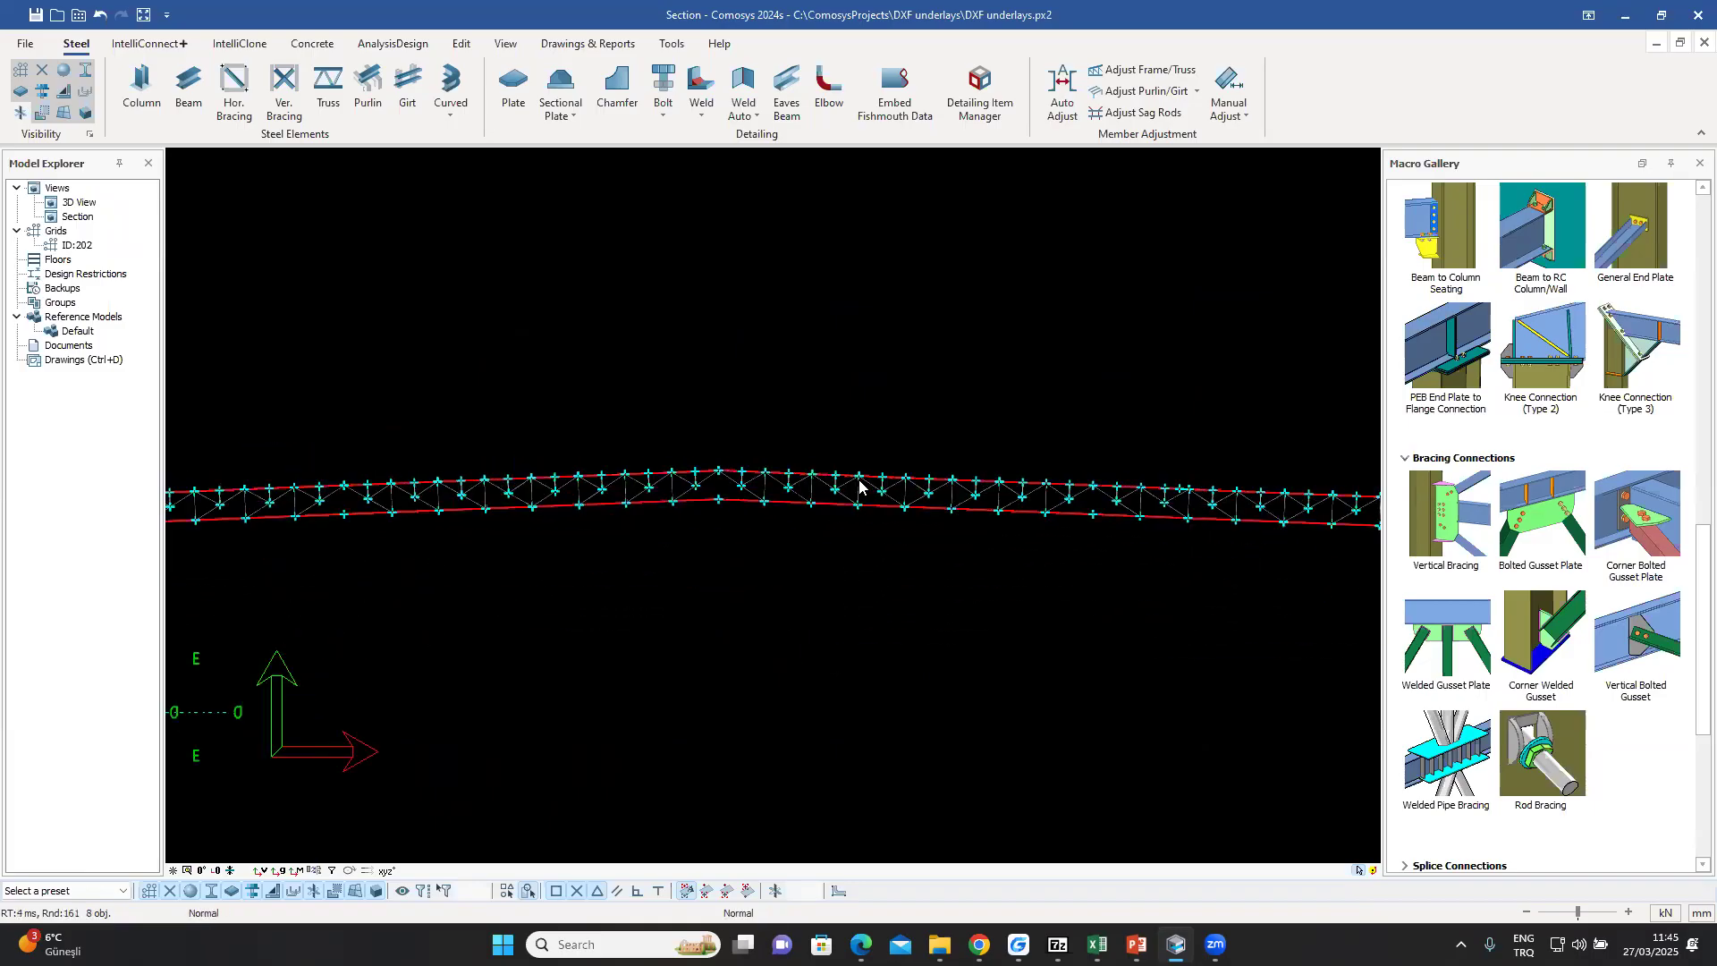
{"action": "middle_click_drag", "start_coordinate": [864, 483], "coordinate": [977, 377]}
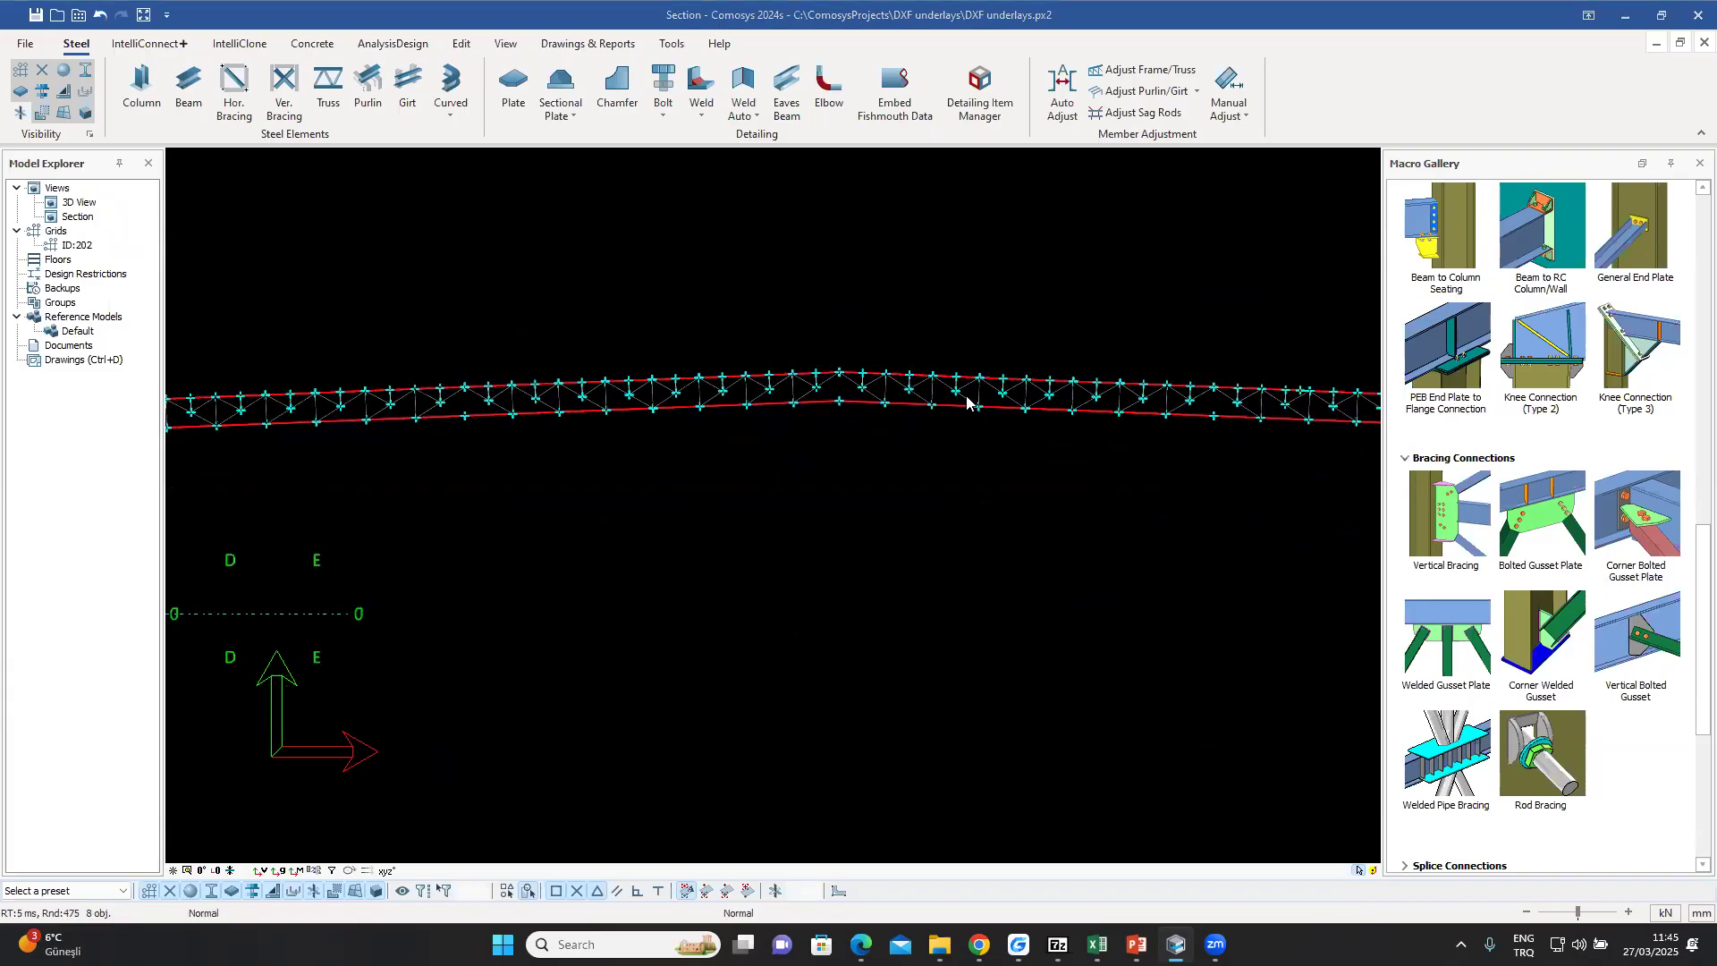
{"action": "double_click", "coordinate": [967, 402]}
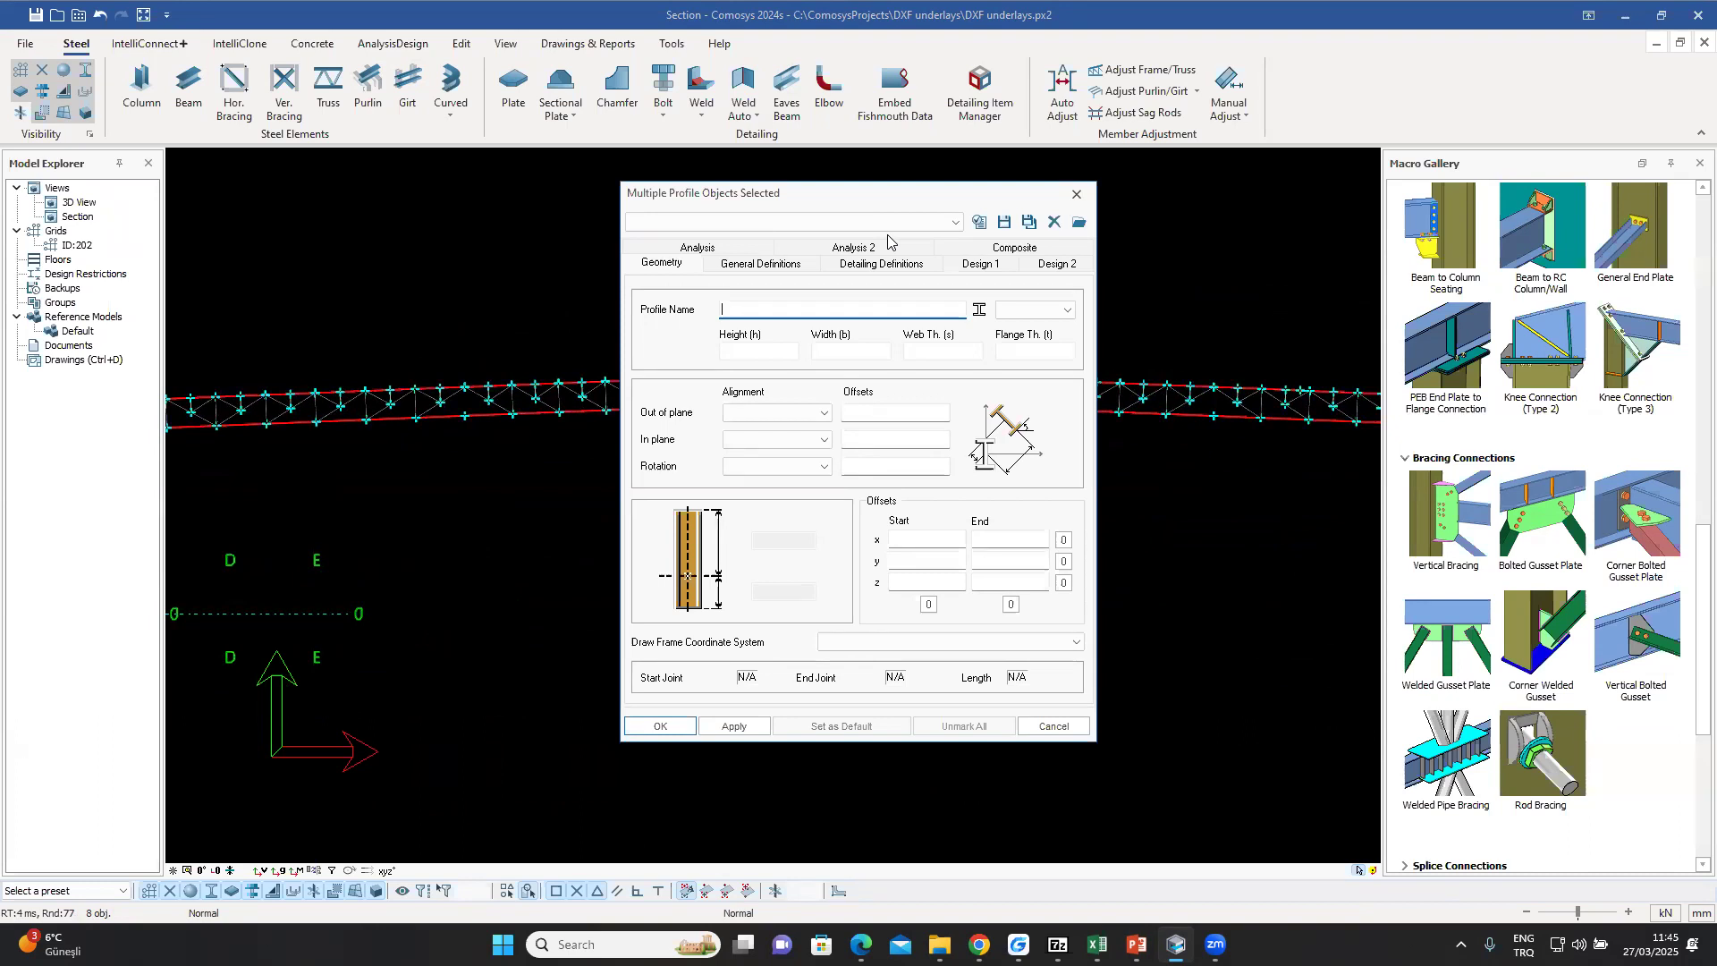
{"action": "left_click", "coordinate": [955, 226]}
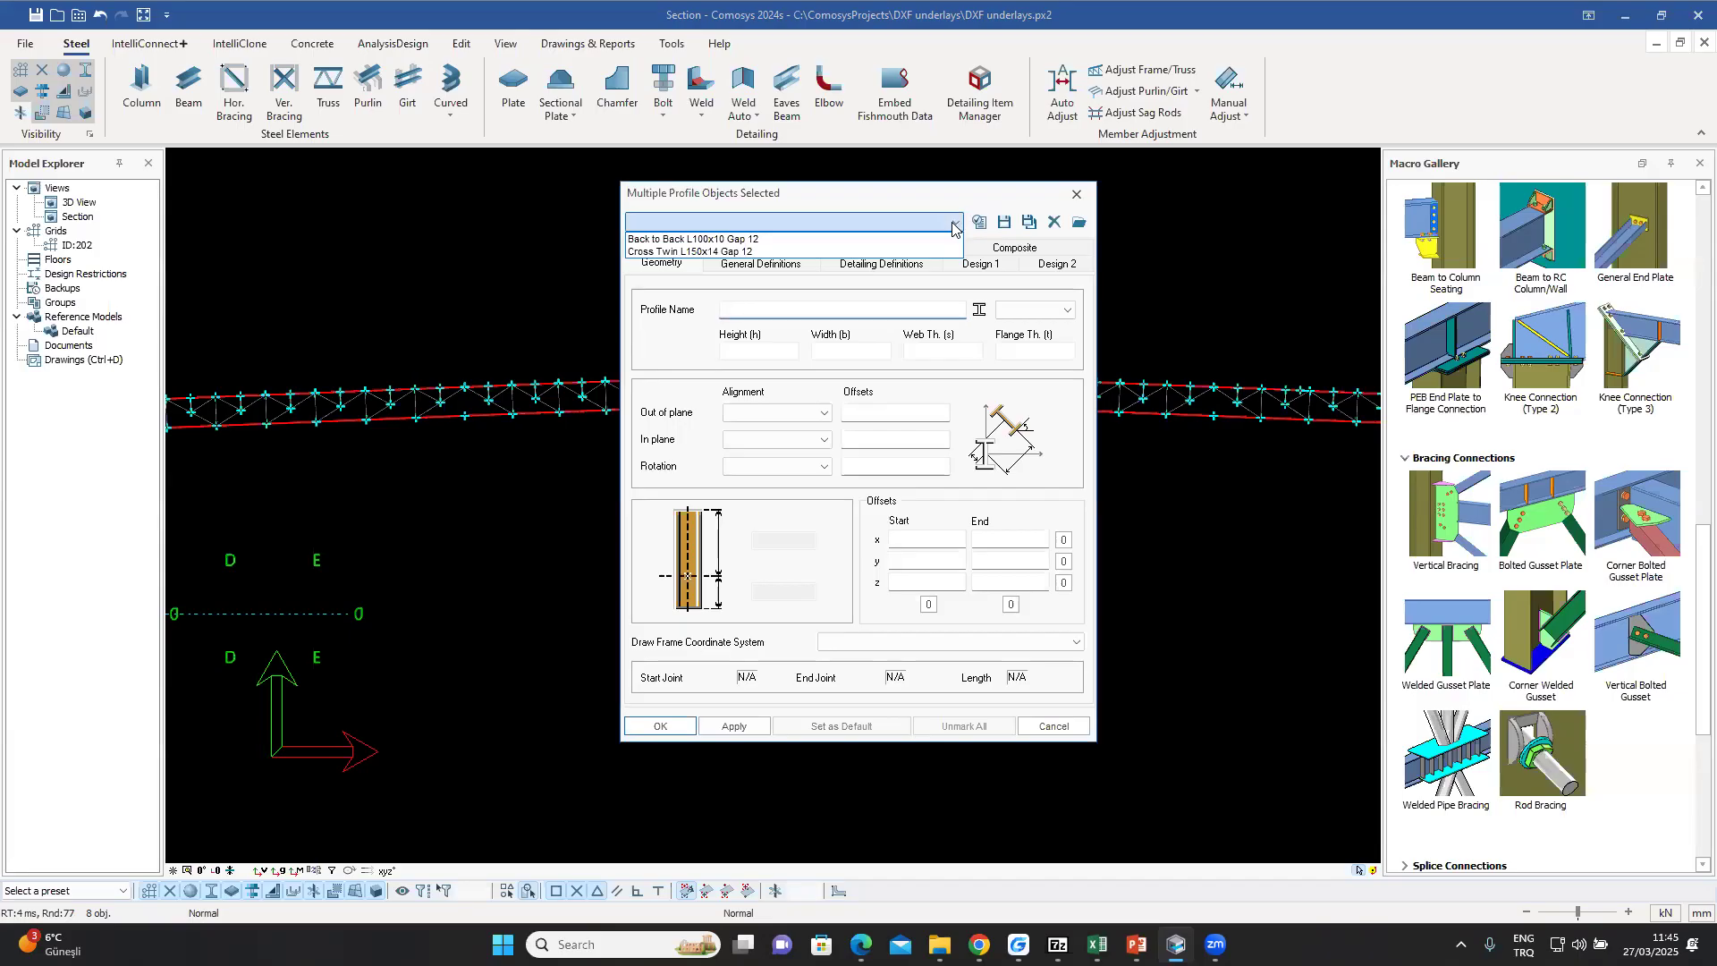
{"action": "left_click", "coordinate": [685, 253]}
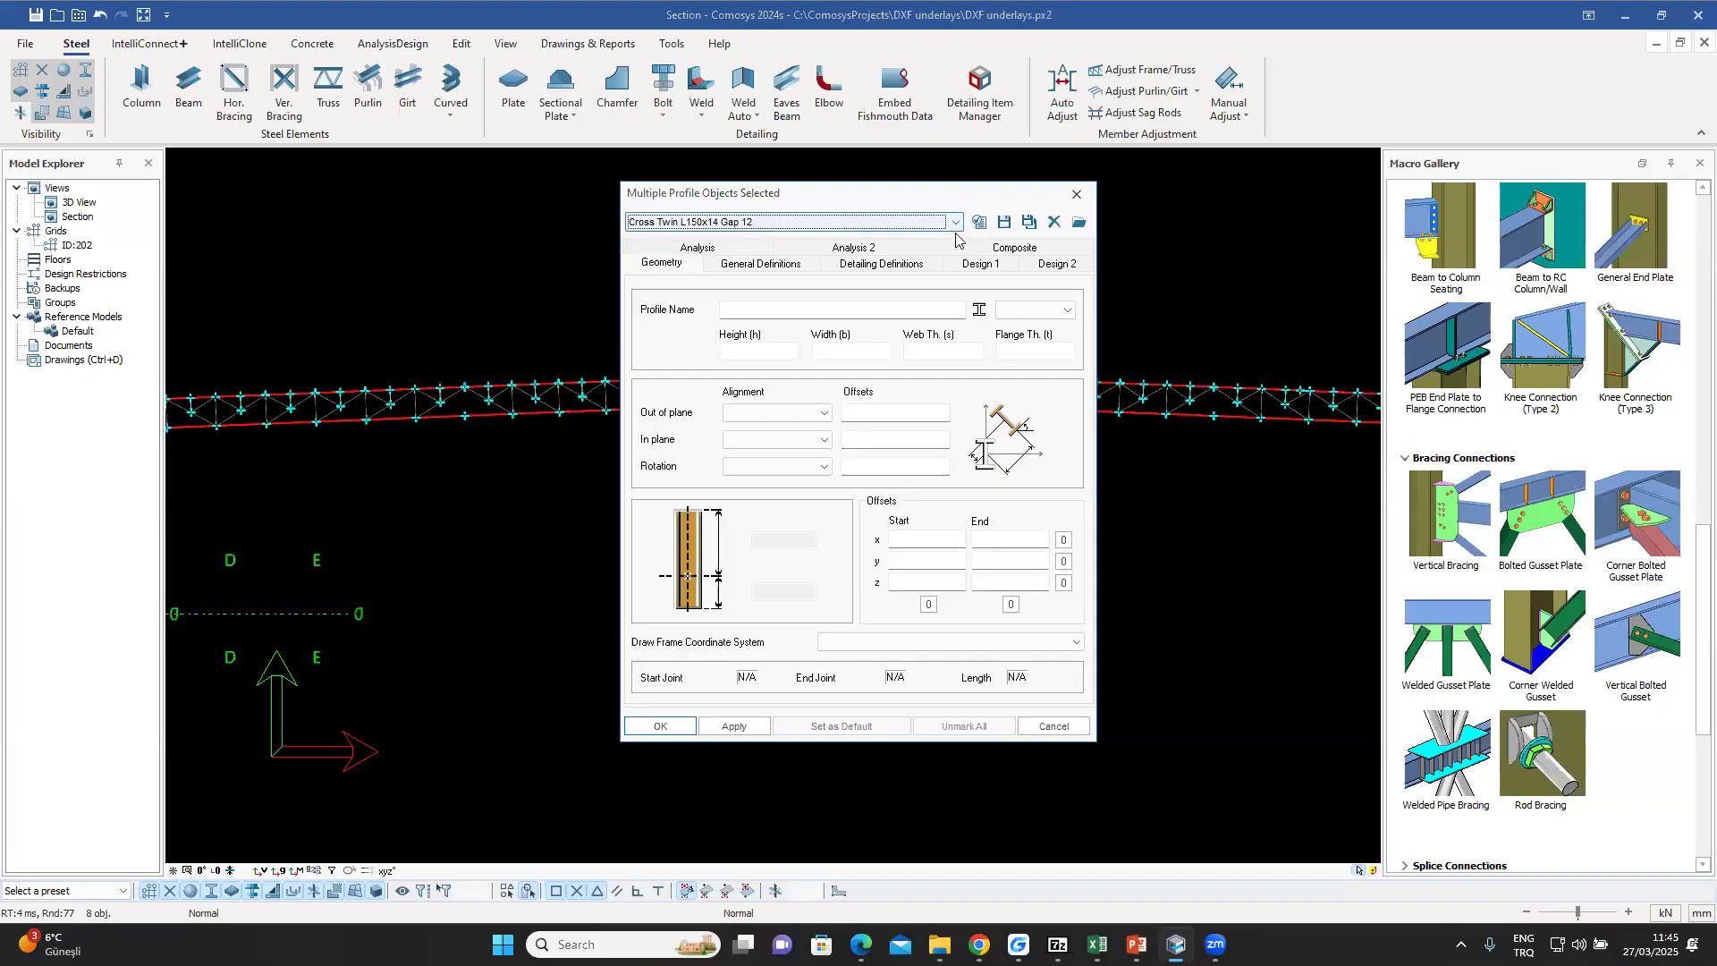
{"action": "left_click", "coordinate": [980, 222]}
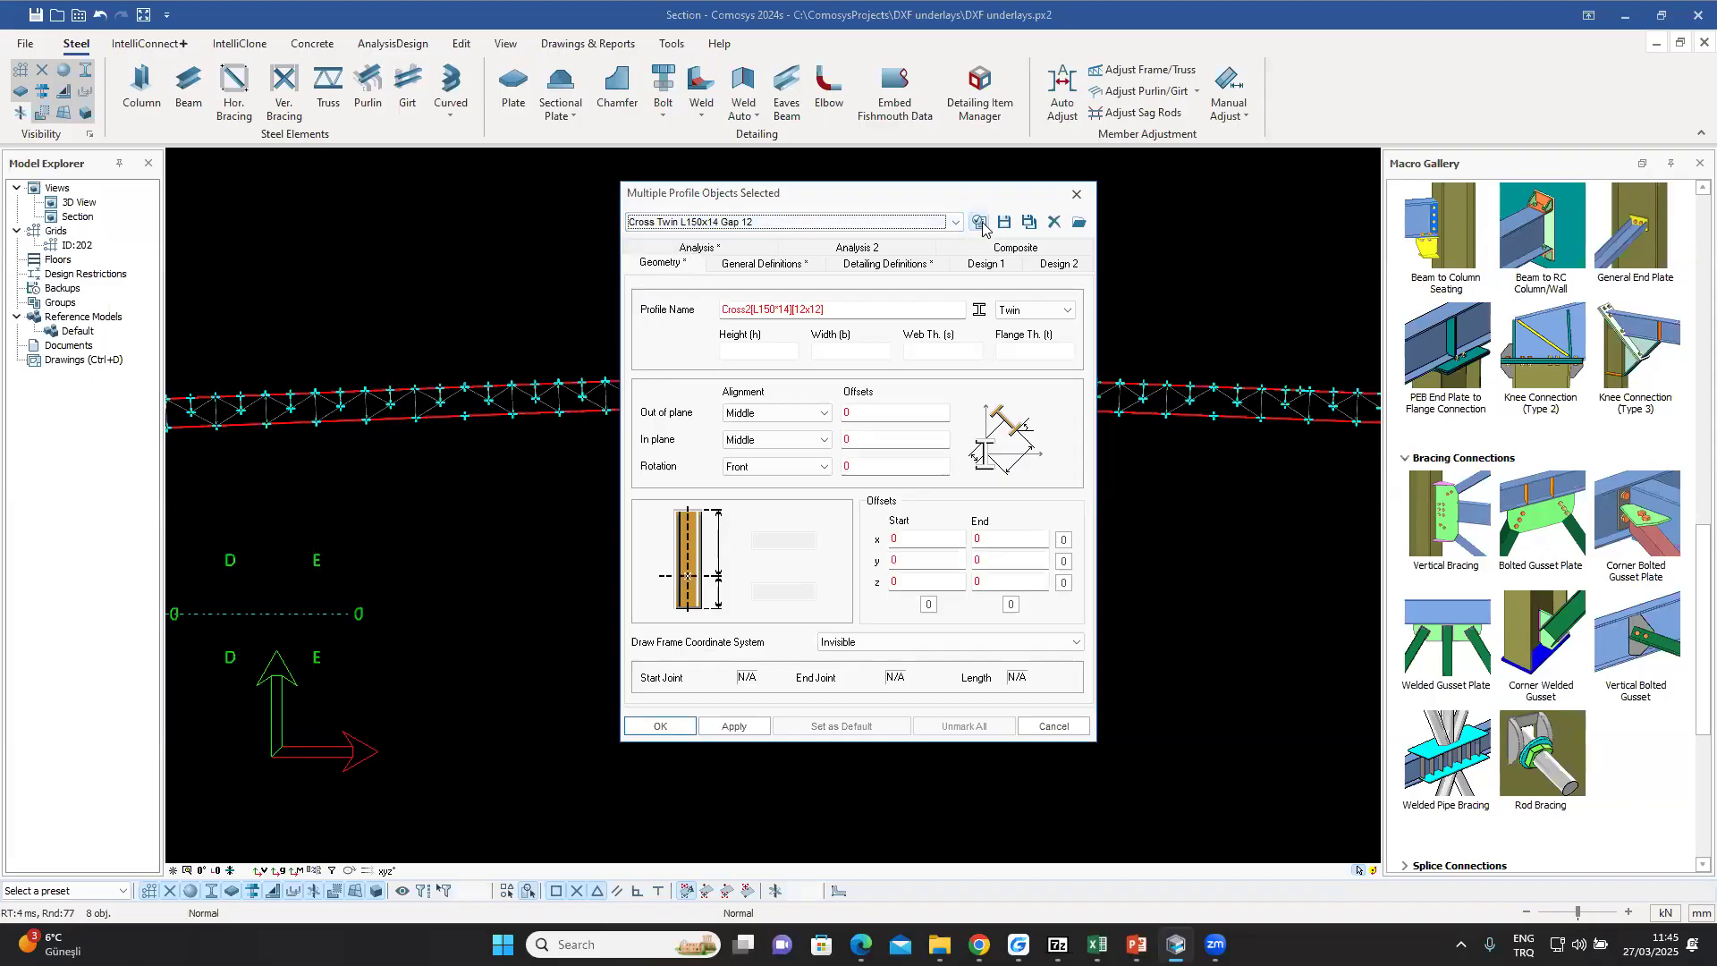
{"action": "left_click", "coordinate": [659, 729]}
{"action": "left_click", "coordinate": [890, 531]}
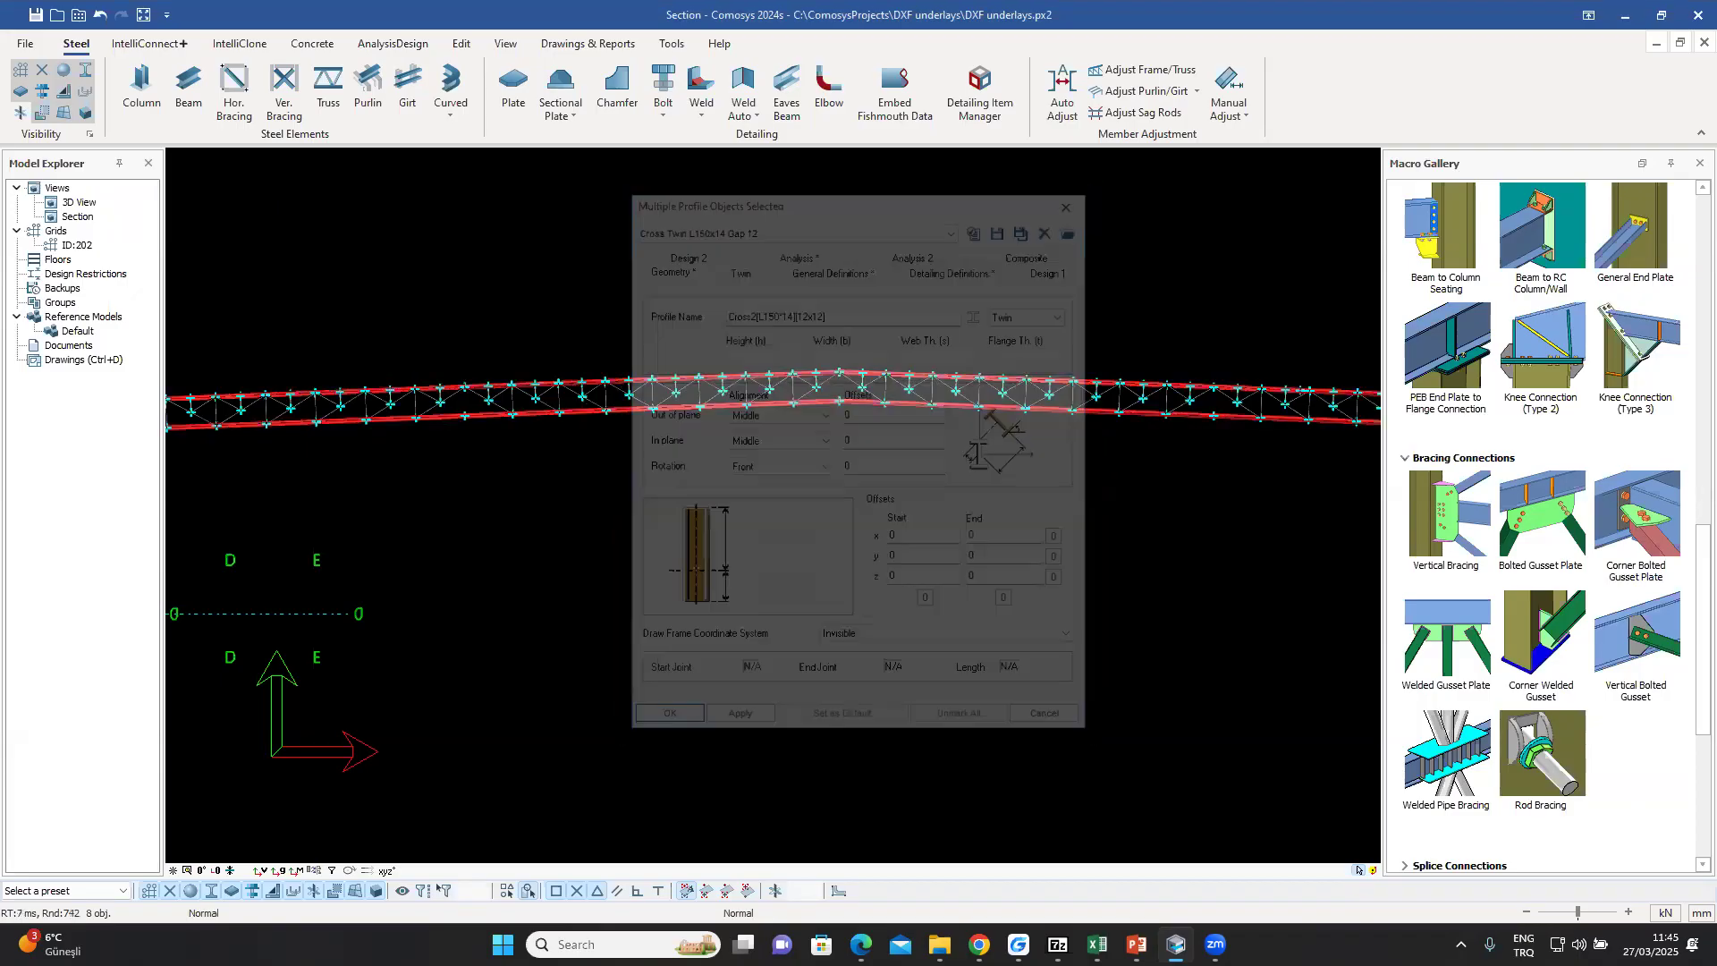
- Examine the cross twin-angle chord profiles up close at the start of the truss
{"action": "middle_click_drag", "start_coordinate": [675, 489], "coordinate": [1127, 508]}
{"action": "scroll", "coordinate": [413, 432], "scroll_direction": "up", "scroll_amount": 3}
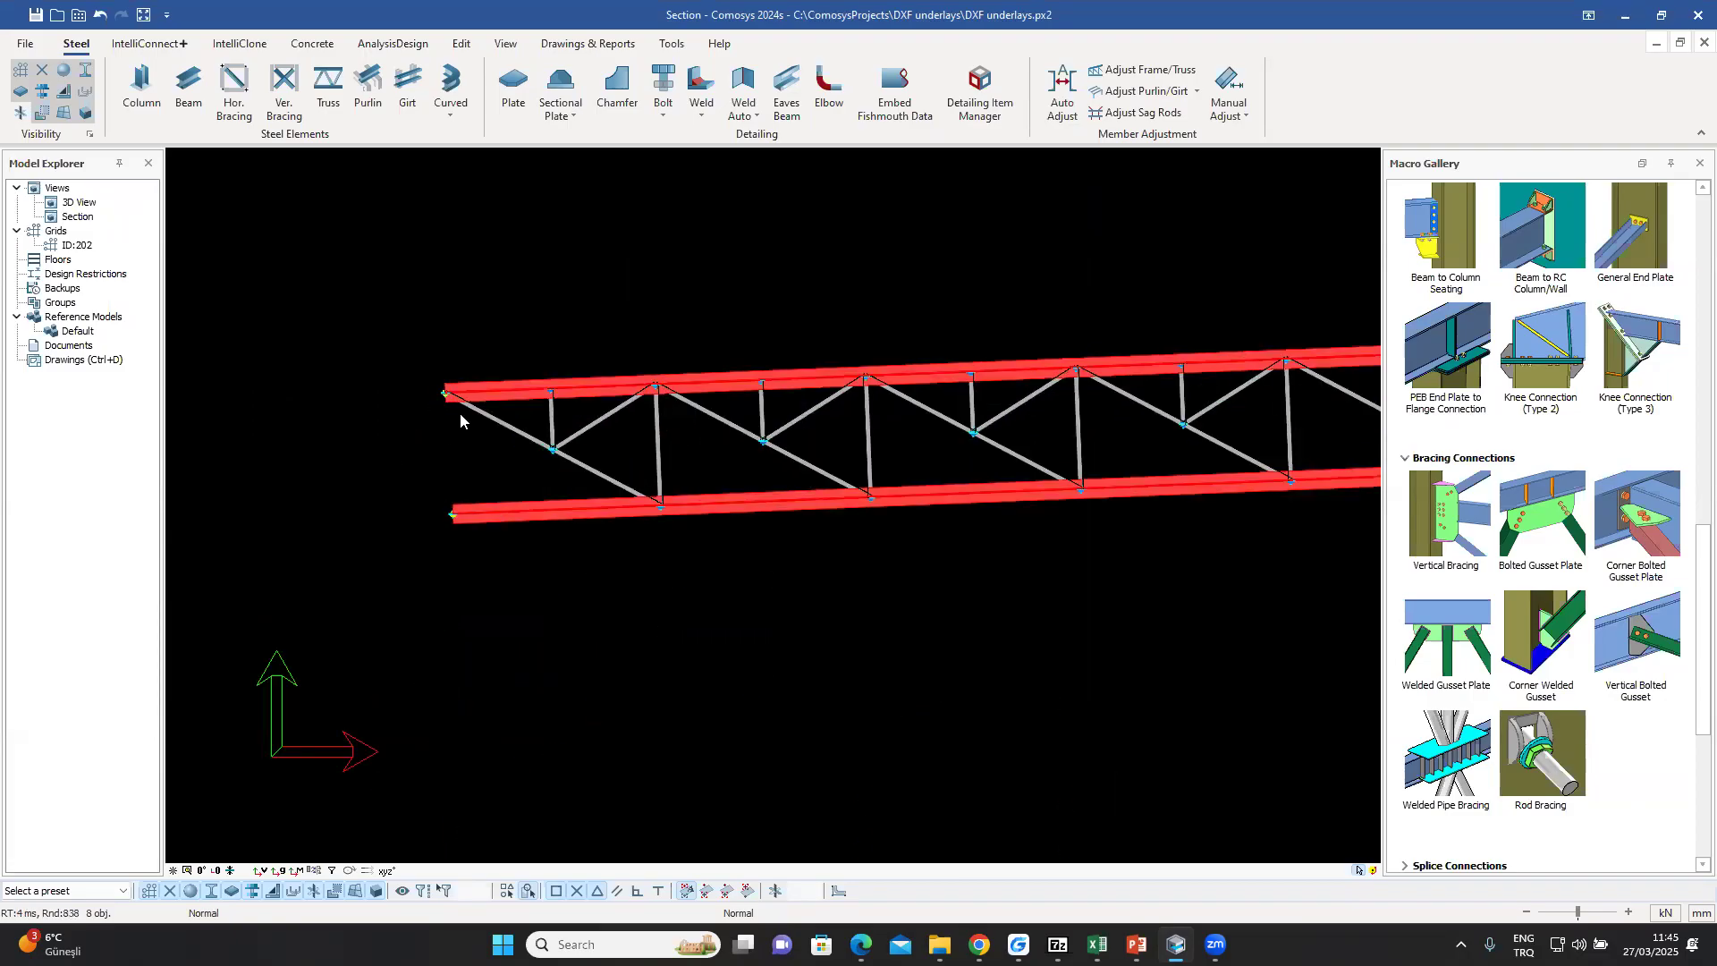
{"action": "scroll", "coordinate": [460, 413], "scroll_direction": "up", "scroll_amount": 4}
{"action": "left_click", "coordinate": [425, 365]}
{"action": "middle_click_drag", "start_coordinate": [419, 372], "coordinate": [406, 292], "text": "shift"}
{"action": "scroll", "coordinate": [406, 288], "scroll_direction": "up", "scroll_amount": 5}
{"action": "left_click", "coordinate": [404, 243]}
{"action": "scroll", "coordinate": [426, 354], "scroll_direction": "up", "scroll_amount": 5}
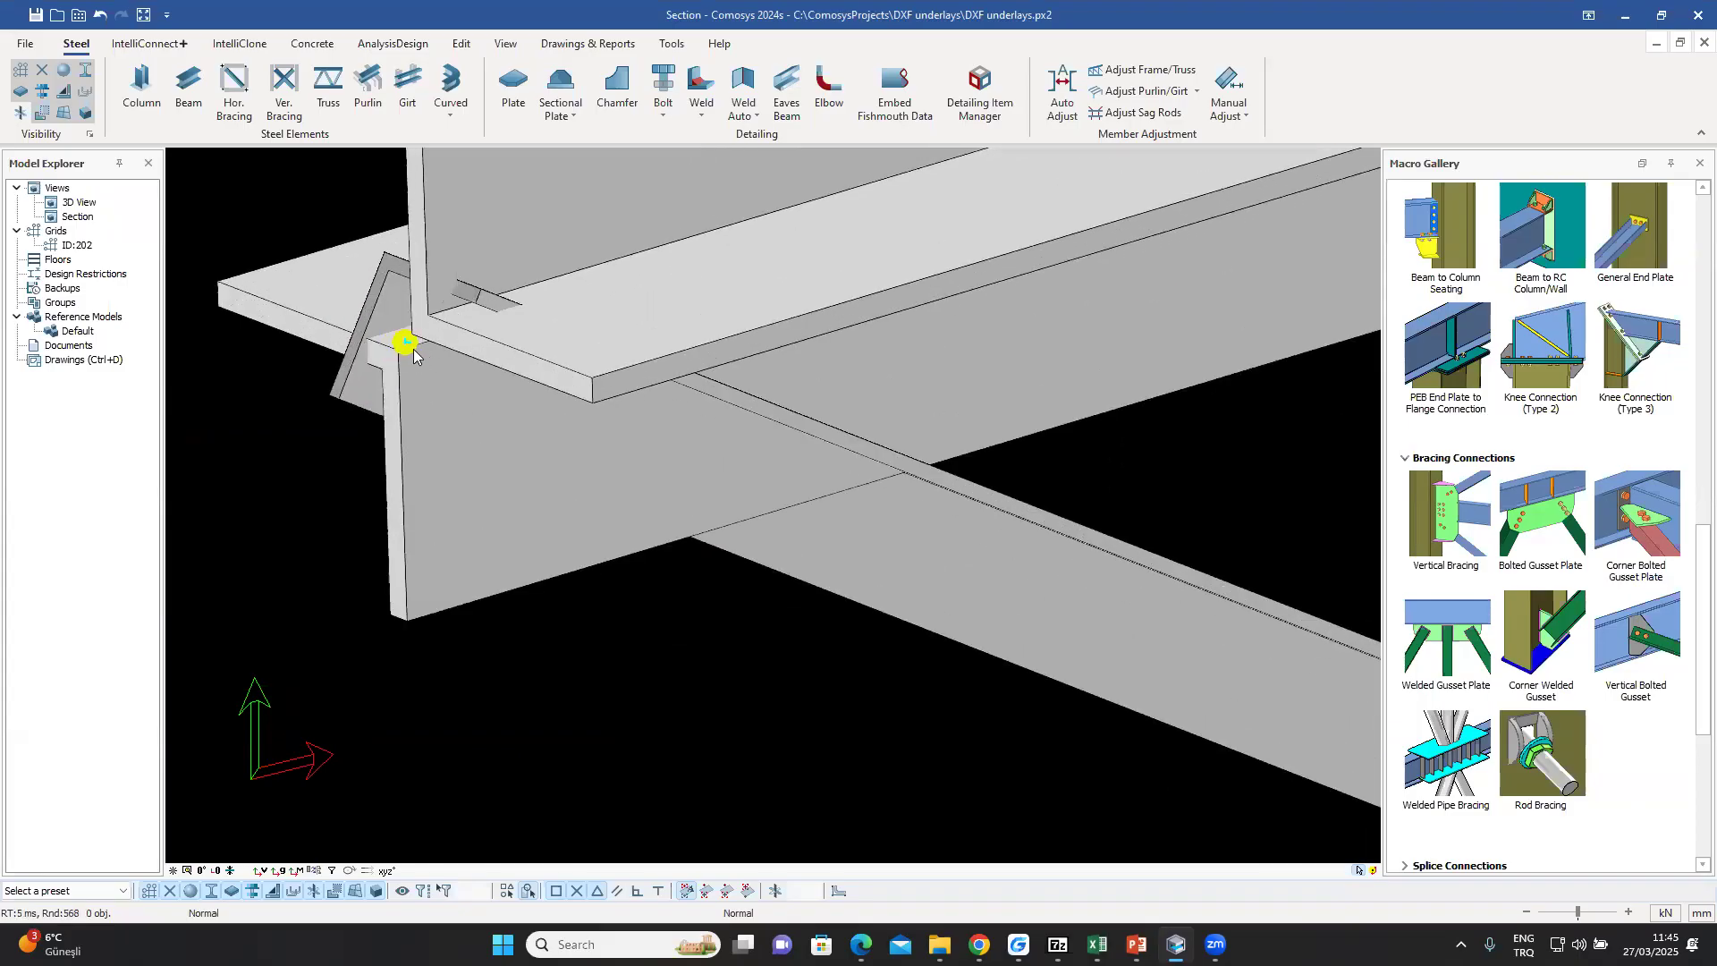
- Filter the whole truss selection to its L80*8 profiles and apply the saved Back to Back L100x10 Gap 12 settings to them
{"action": "scroll", "coordinate": [419, 331], "scroll_direction": "down", "scroll_amount": 8}
{"action": "scroll", "coordinate": [420, 324], "scroll_direction": "down", "scroll_amount": 6}
{"action": "scroll", "coordinate": [720, 563], "scroll_direction": "down", "scroll_amount": 3}
{"action": "middle_click_drag", "start_coordinate": [1131, 595], "coordinate": [1034, 588]}
{"action": "left_click_drag", "start_coordinate": [1343, 545], "coordinate": [440, 354]}
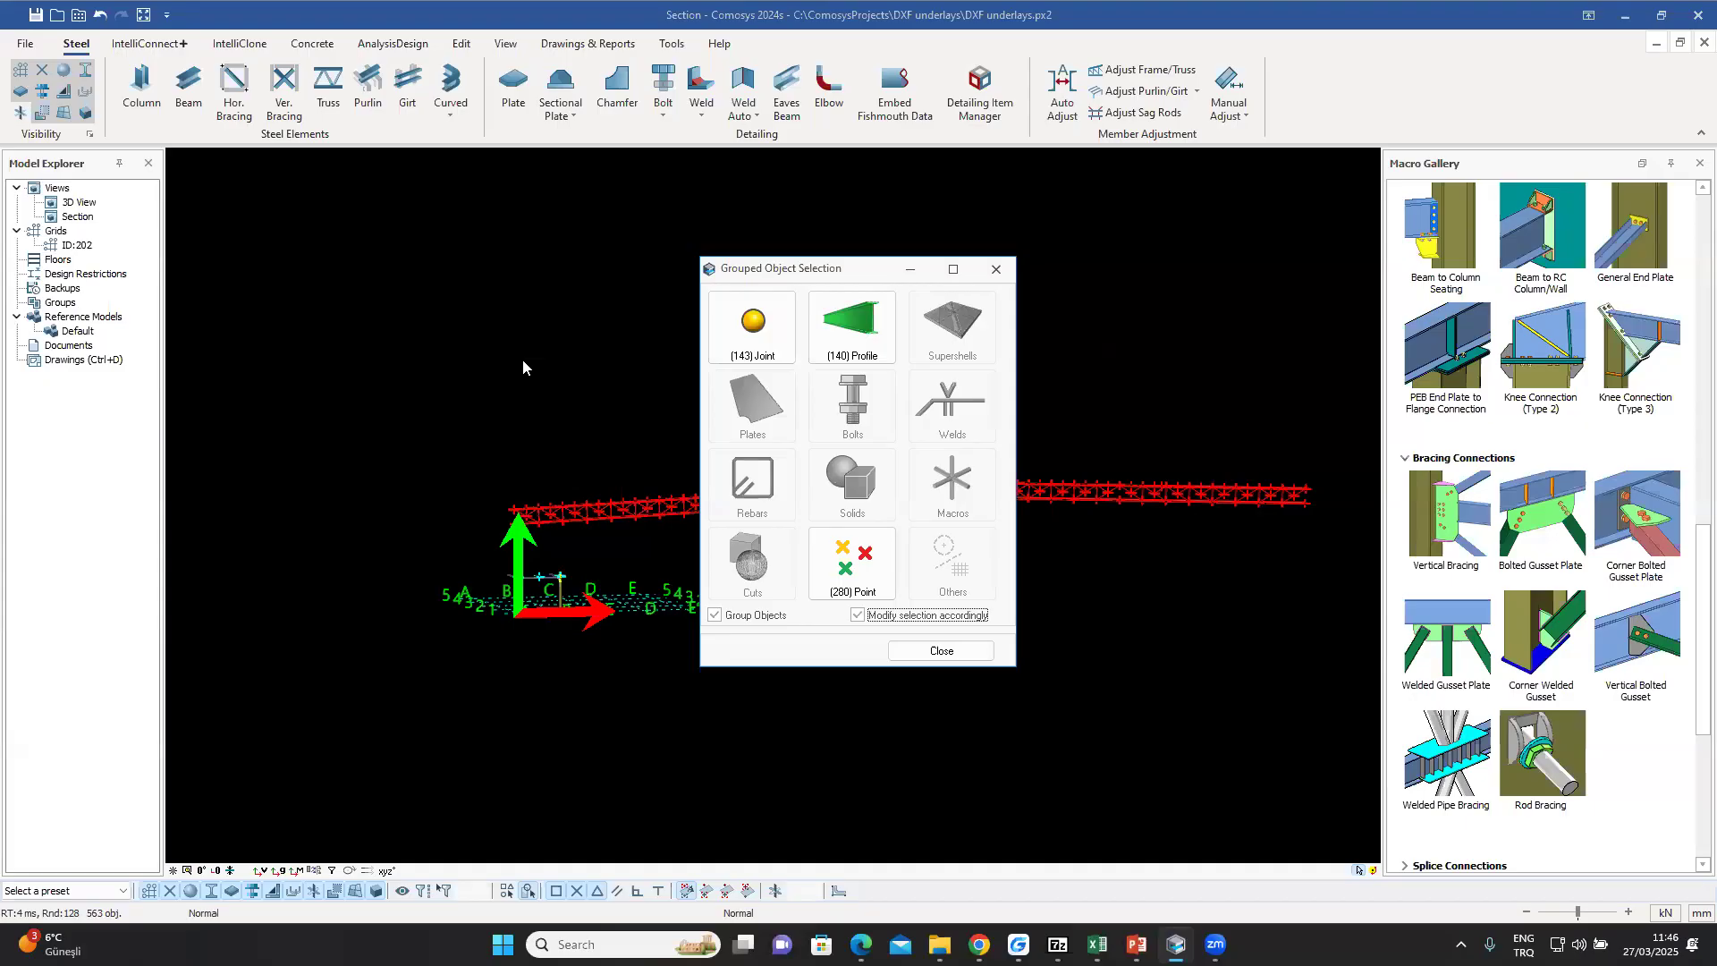
{"action": "left_click", "coordinate": [841, 331]}
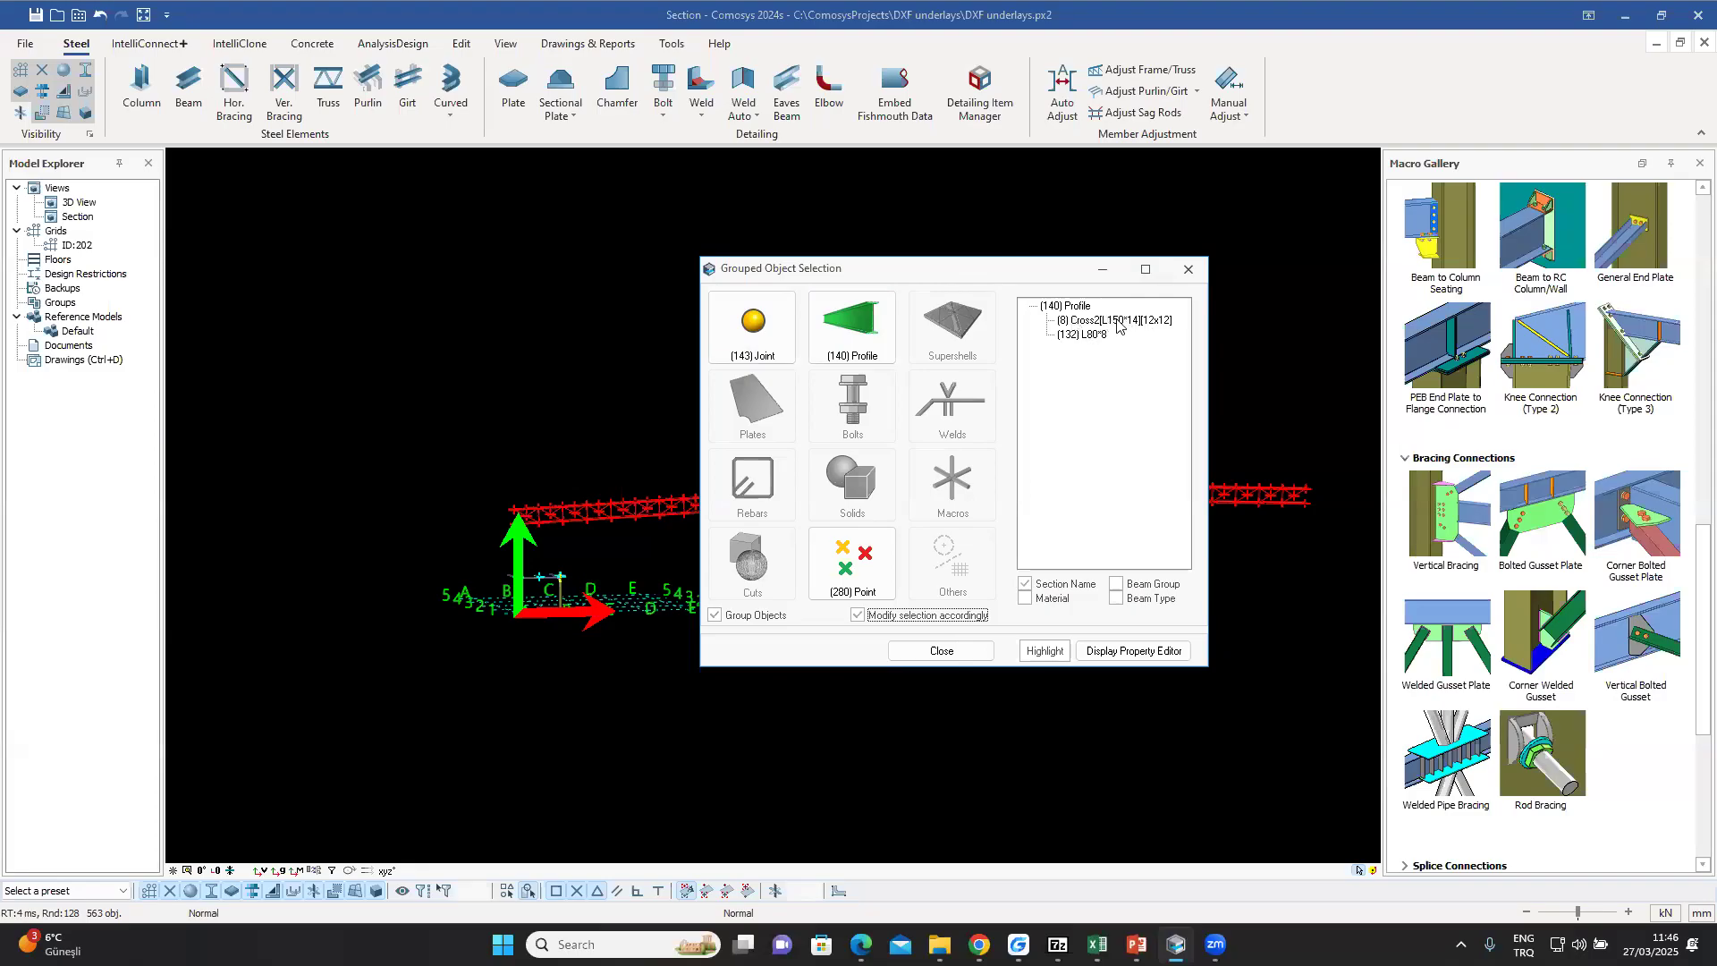
{"action": "left_click", "coordinate": [1091, 337]}
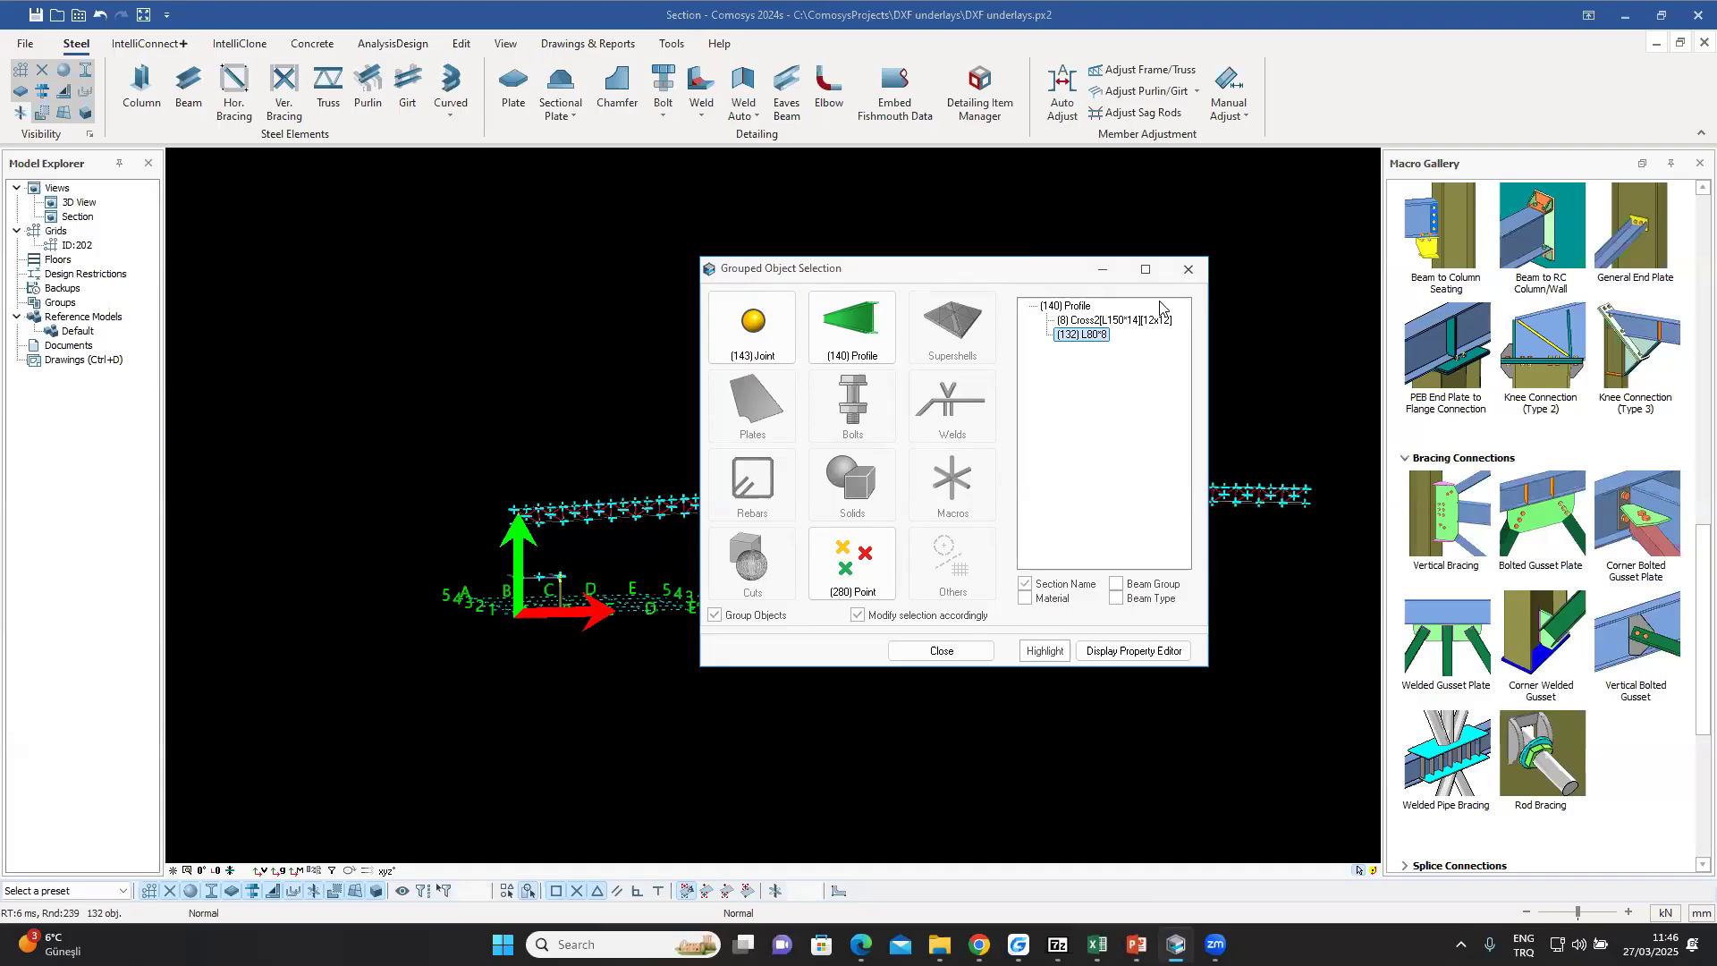
{"action": "left_click", "coordinate": [1188, 270]}
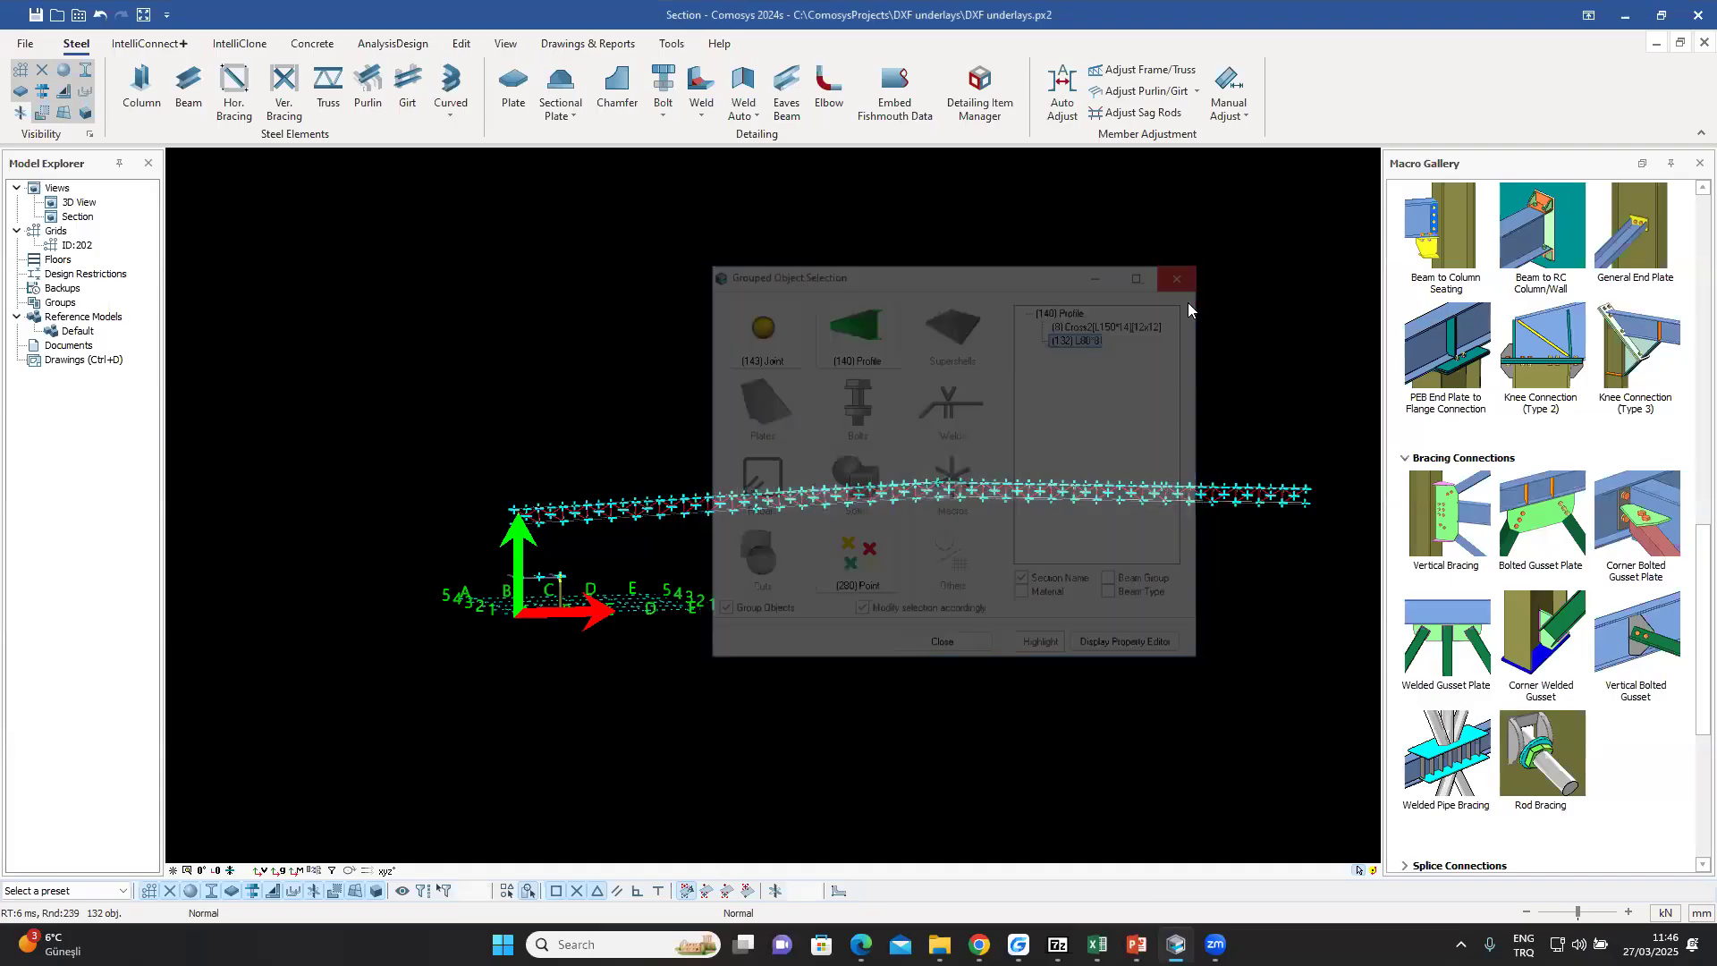
{"action": "left_click", "coordinate": [953, 222]}
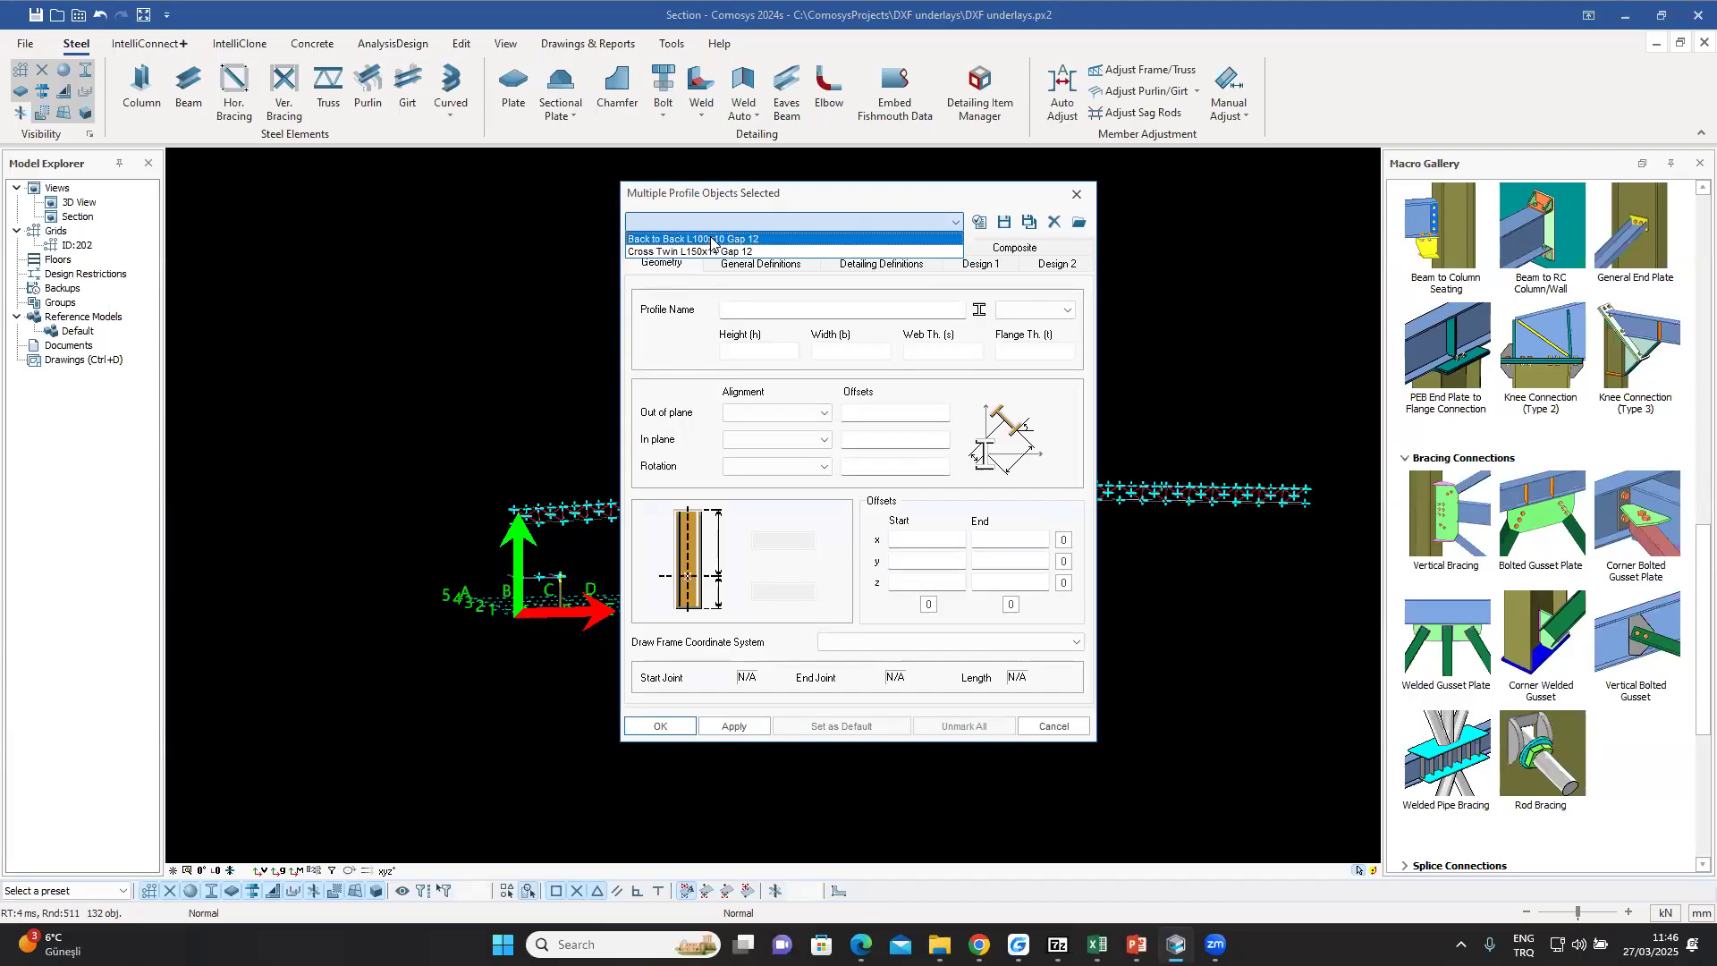
{"action": "left_click", "coordinate": [742, 239]}
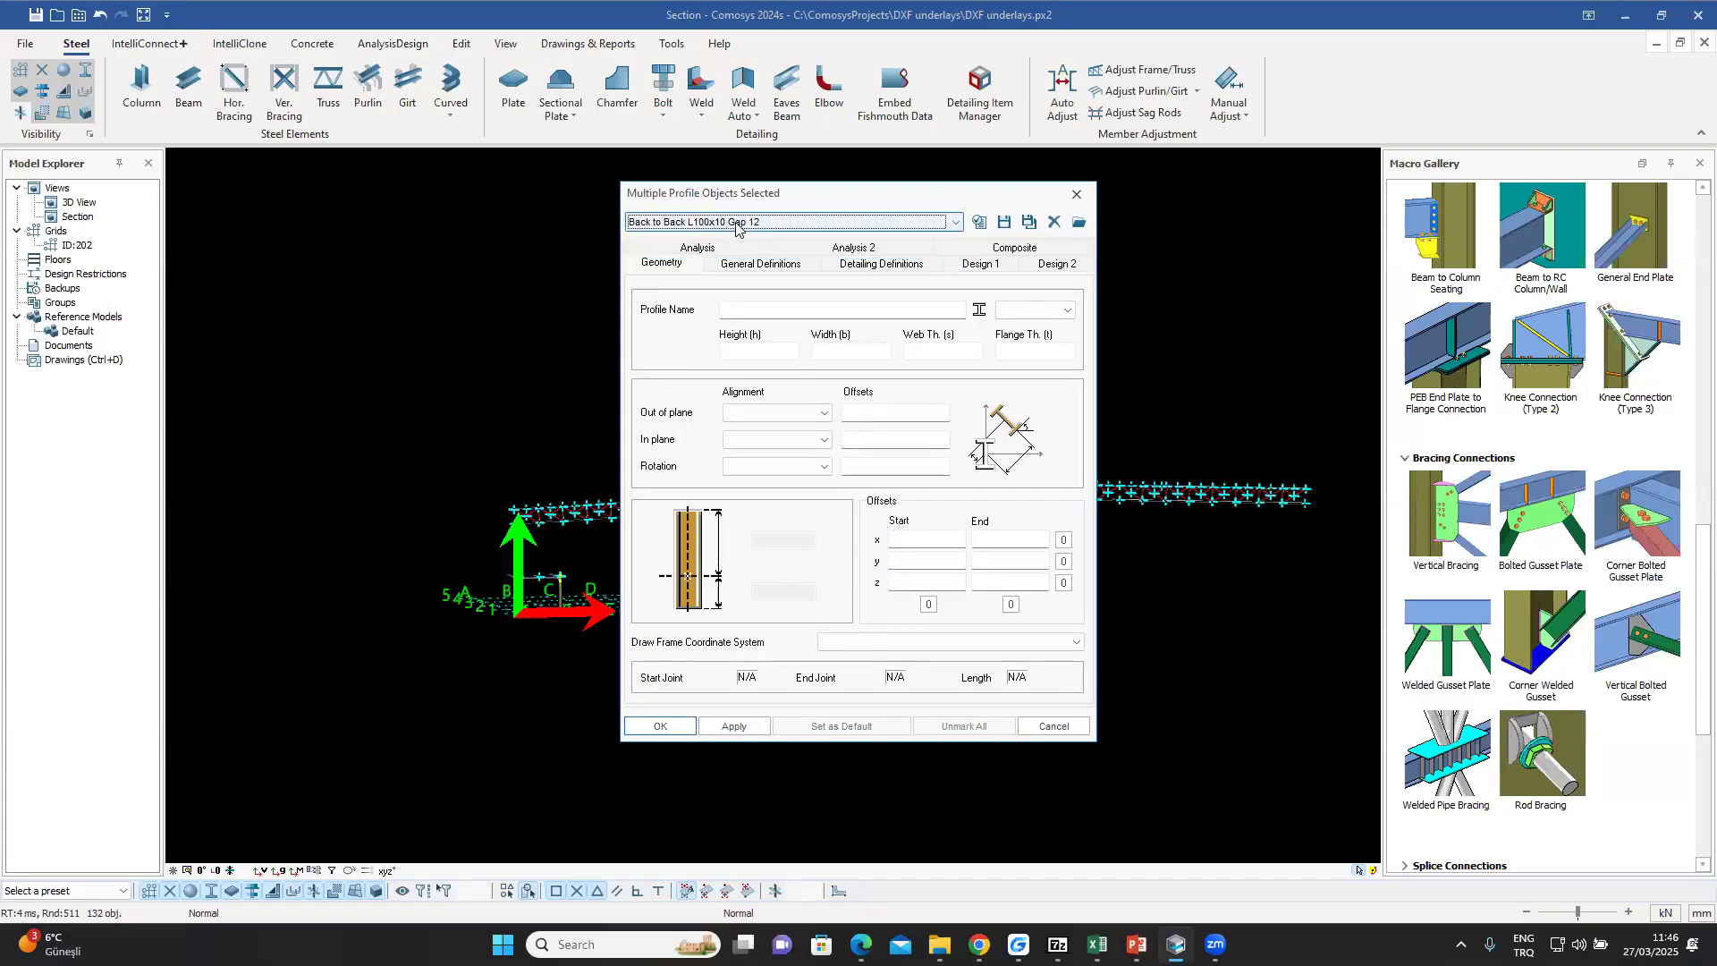
{"action": "left_click", "coordinate": [981, 223]}
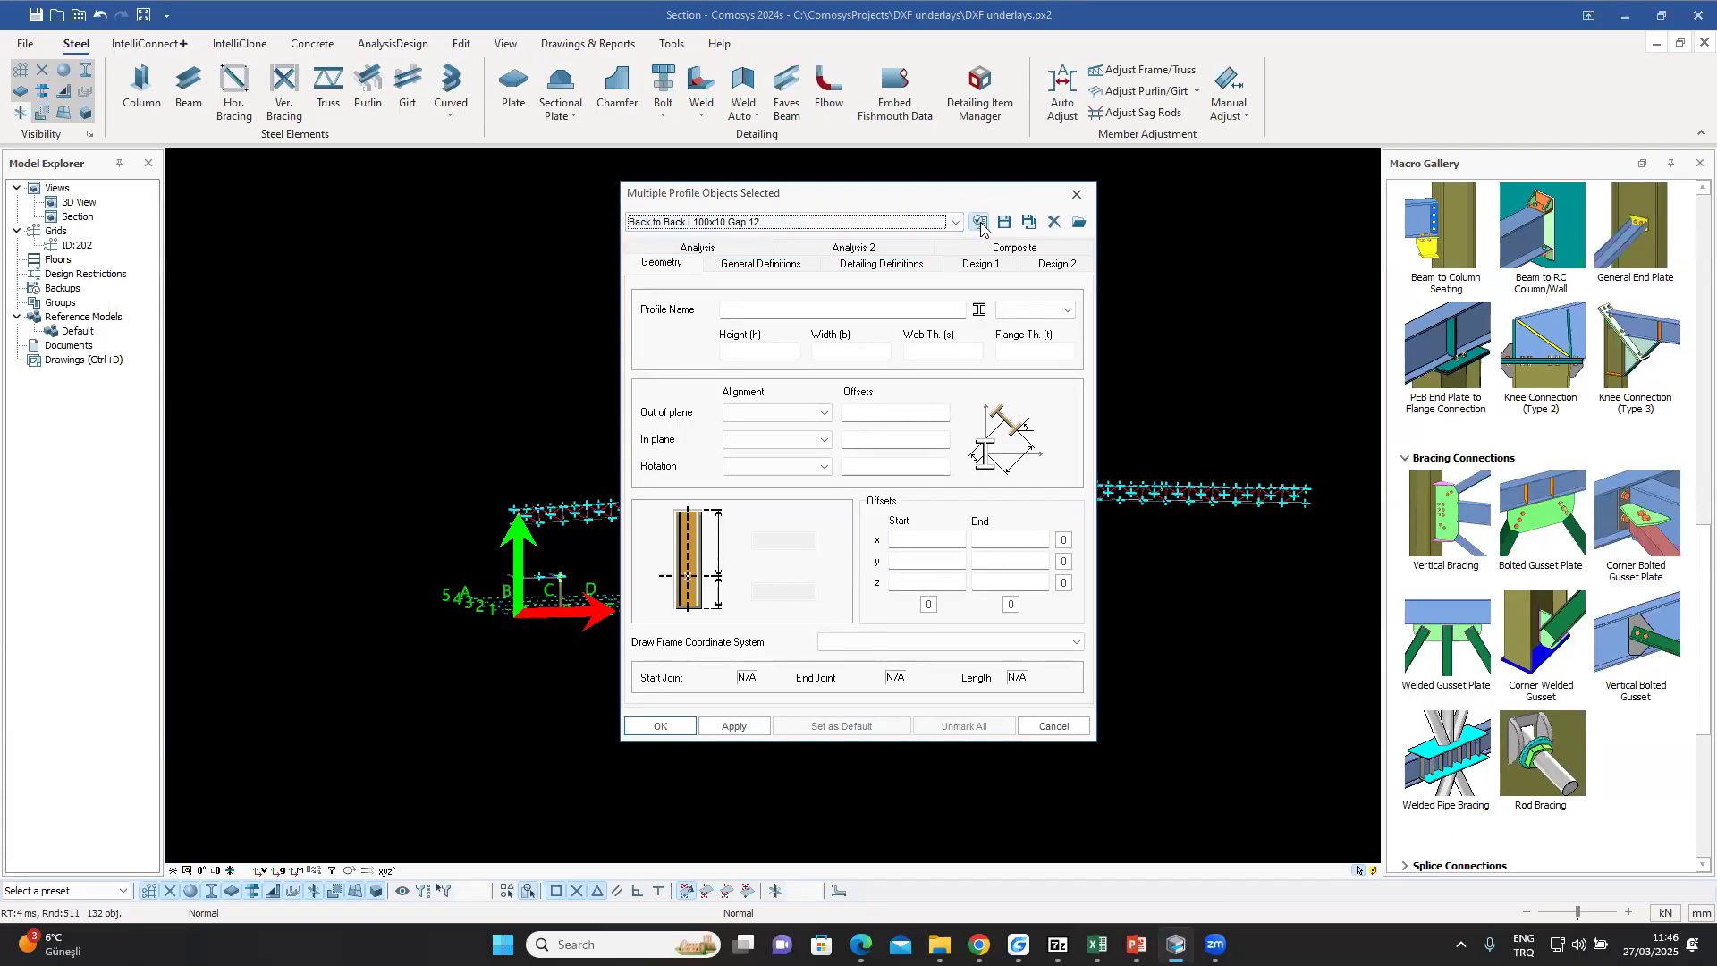
{"action": "left_click", "coordinate": [667, 729]}
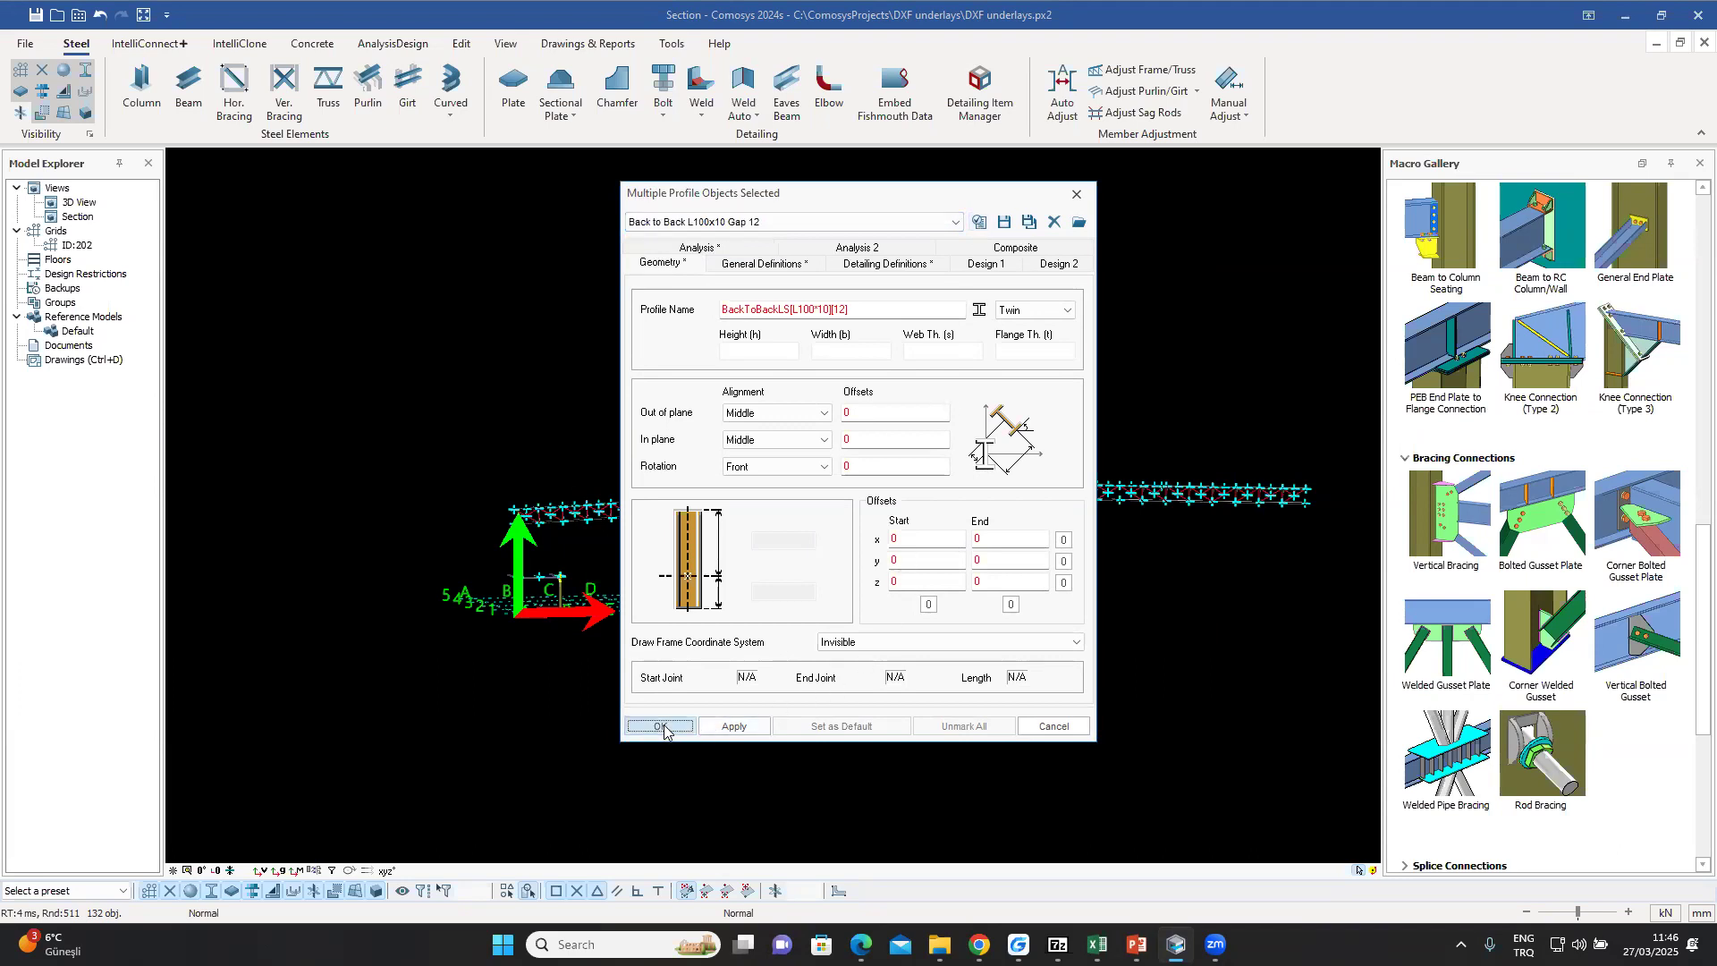
{"action": "left_click", "coordinate": [885, 522]}
- Examine how the back-to-back diagonals and verticals meet the top and bottom chords of the truss
{"action": "middle_click_drag", "start_coordinate": [670, 575], "coordinate": [727, 705]}
{"action": "scroll", "coordinate": [666, 628], "scroll_direction": "up", "scroll_amount": 4}
{"action": "scroll", "coordinate": [662, 626], "scroll_direction": "up", "scroll_amount": 10}
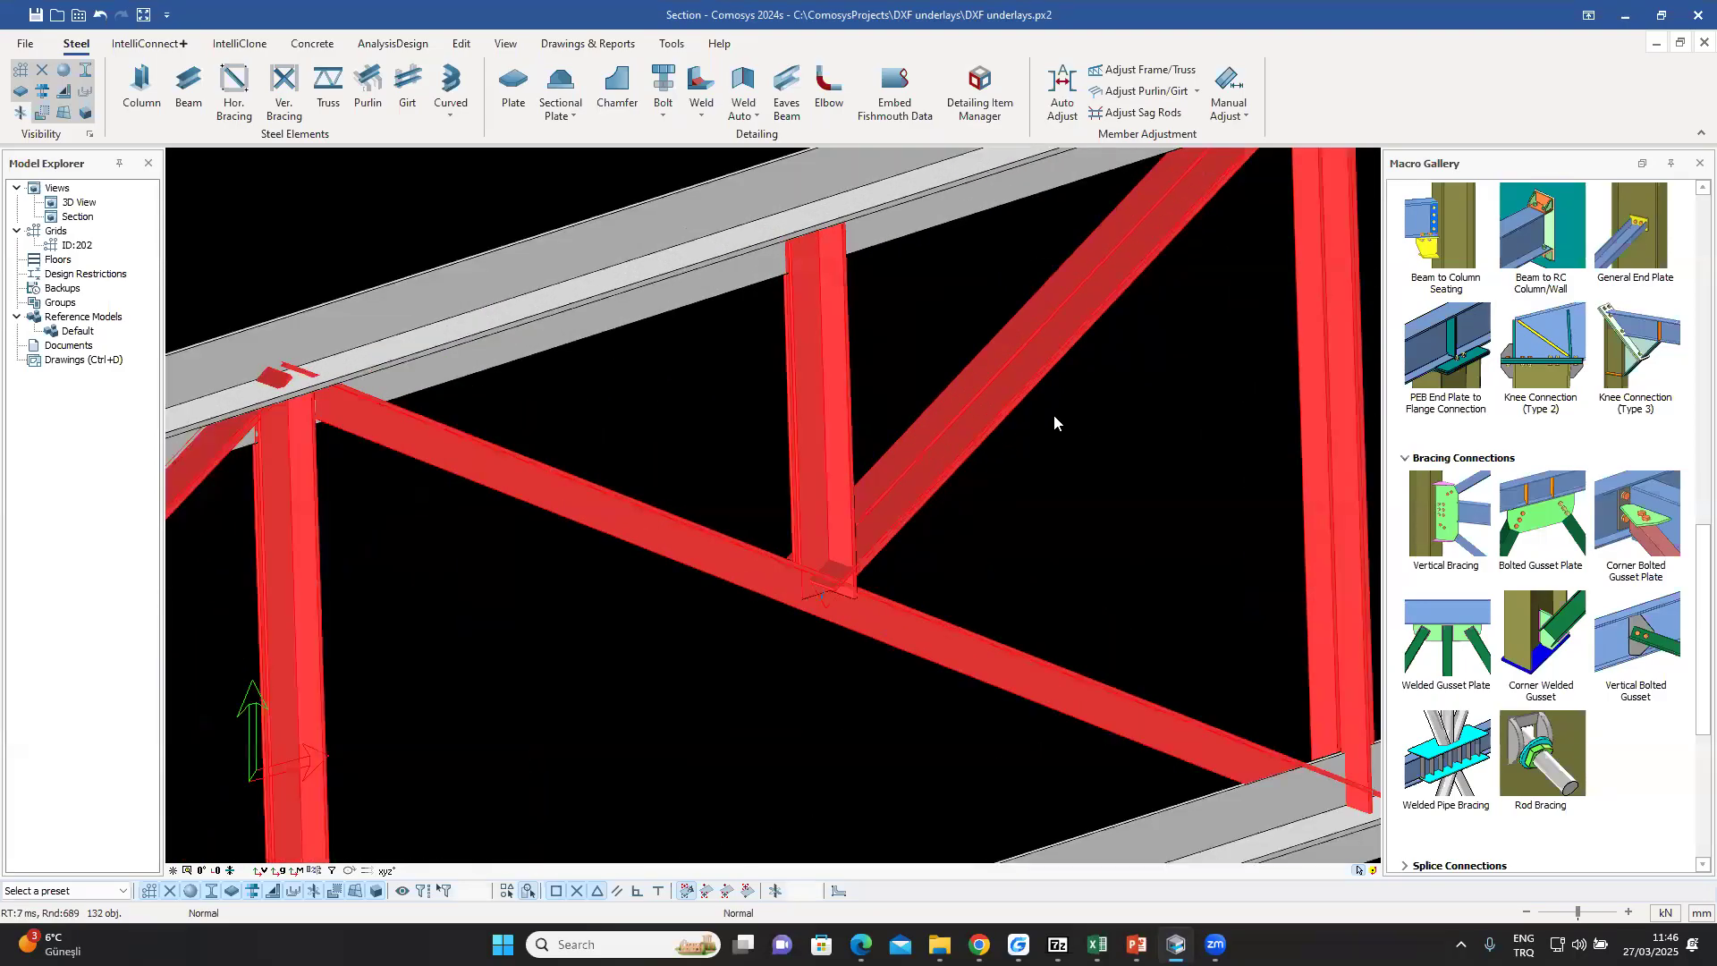
{"action": "middle_click_drag", "start_coordinate": [1047, 416], "coordinate": [888, 413]}
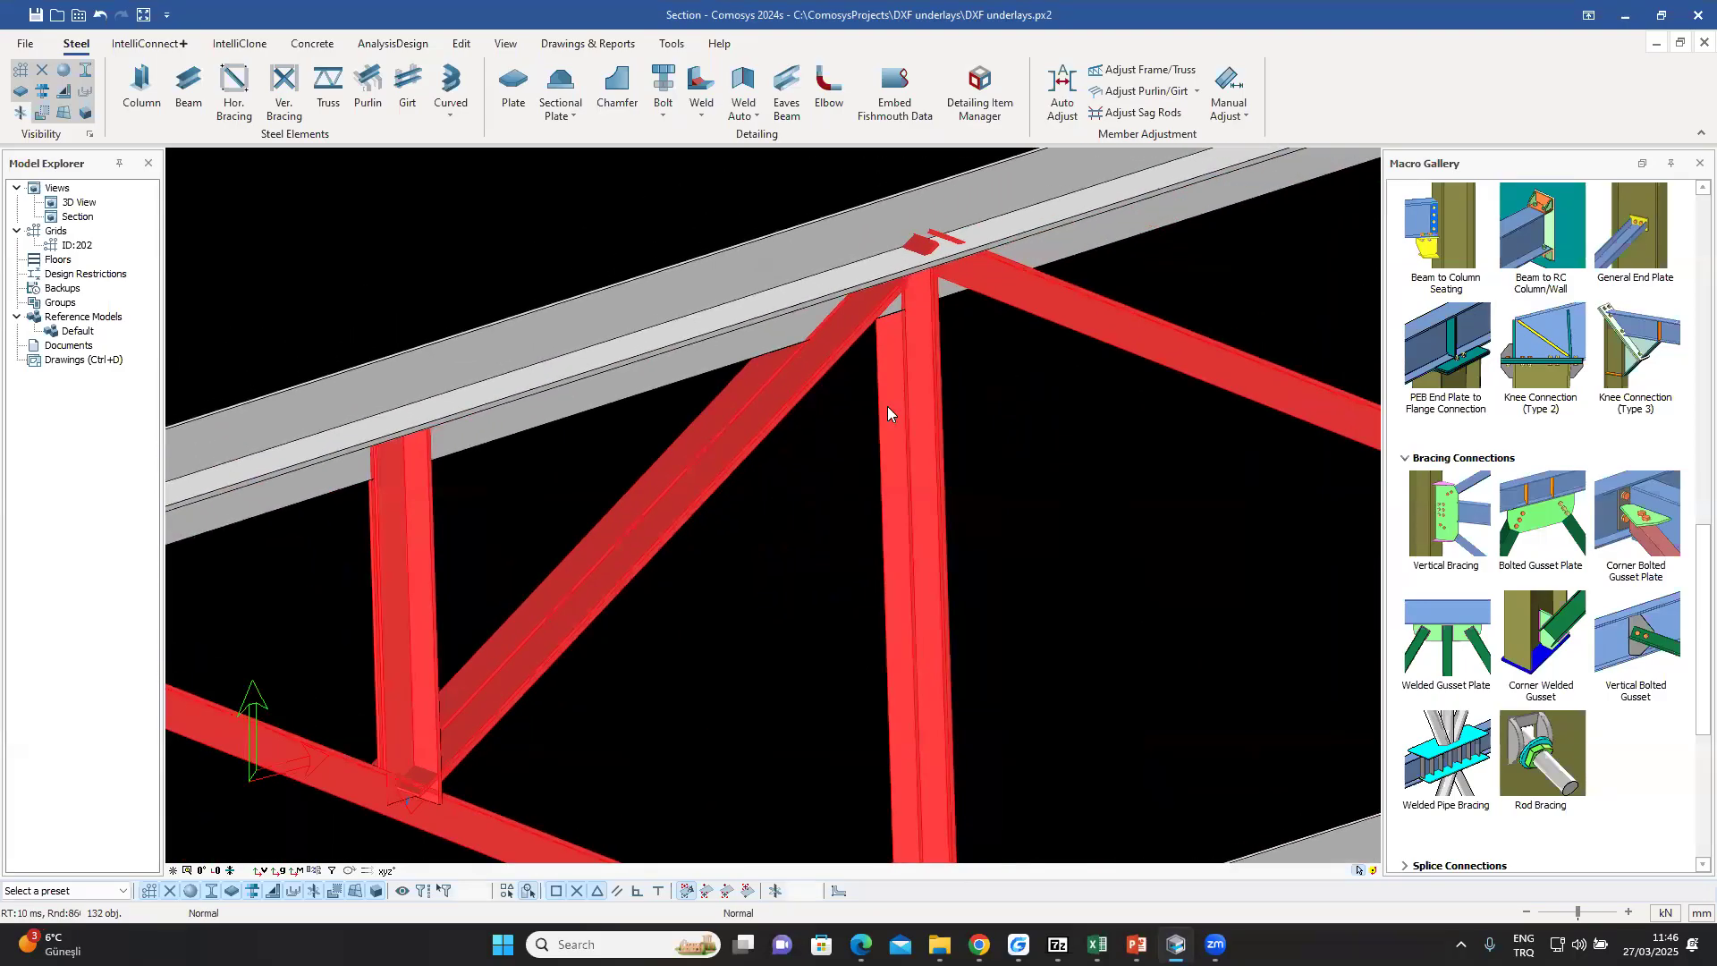
{"action": "left_click", "coordinate": [976, 358]}
{"action": "scroll", "coordinate": [937, 312], "scroll_direction": "up", "scroll_amount": 4}
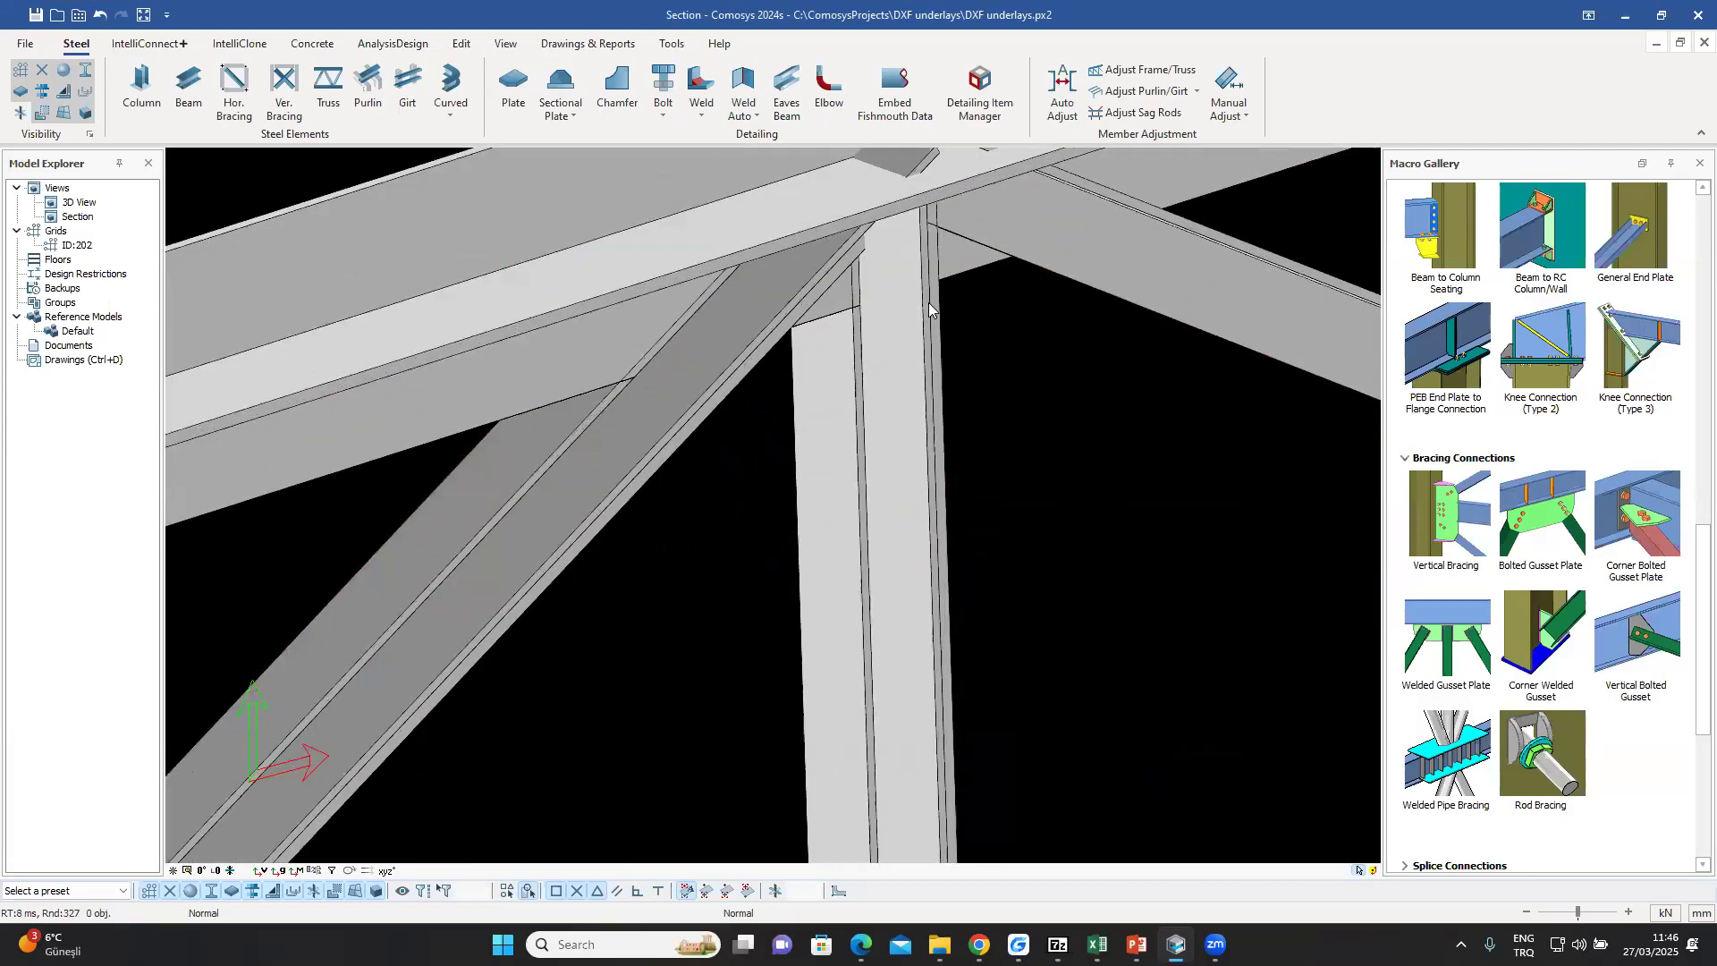
{"action": "scroll", "coordinate": [930, 311], "scroll_direction": "down", "scroll_amount": 6}
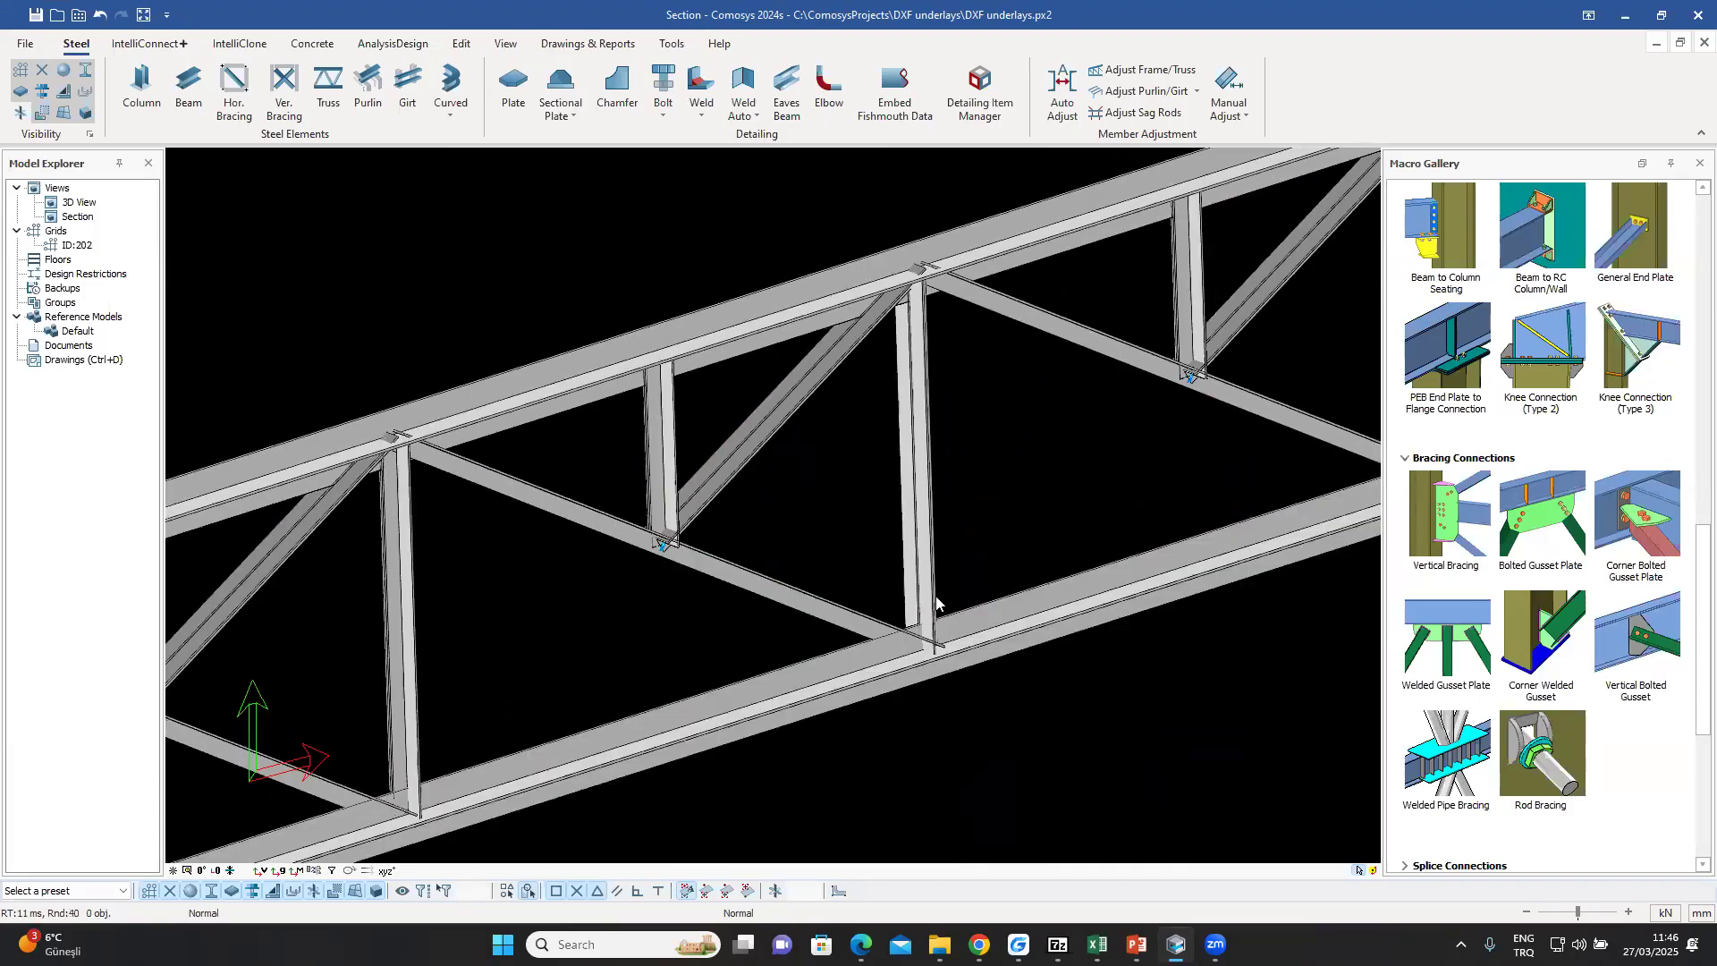
{"action": "scroll", "coordinate": [924, 507], "scroll_direction": "up", "scroll_amount": 3}
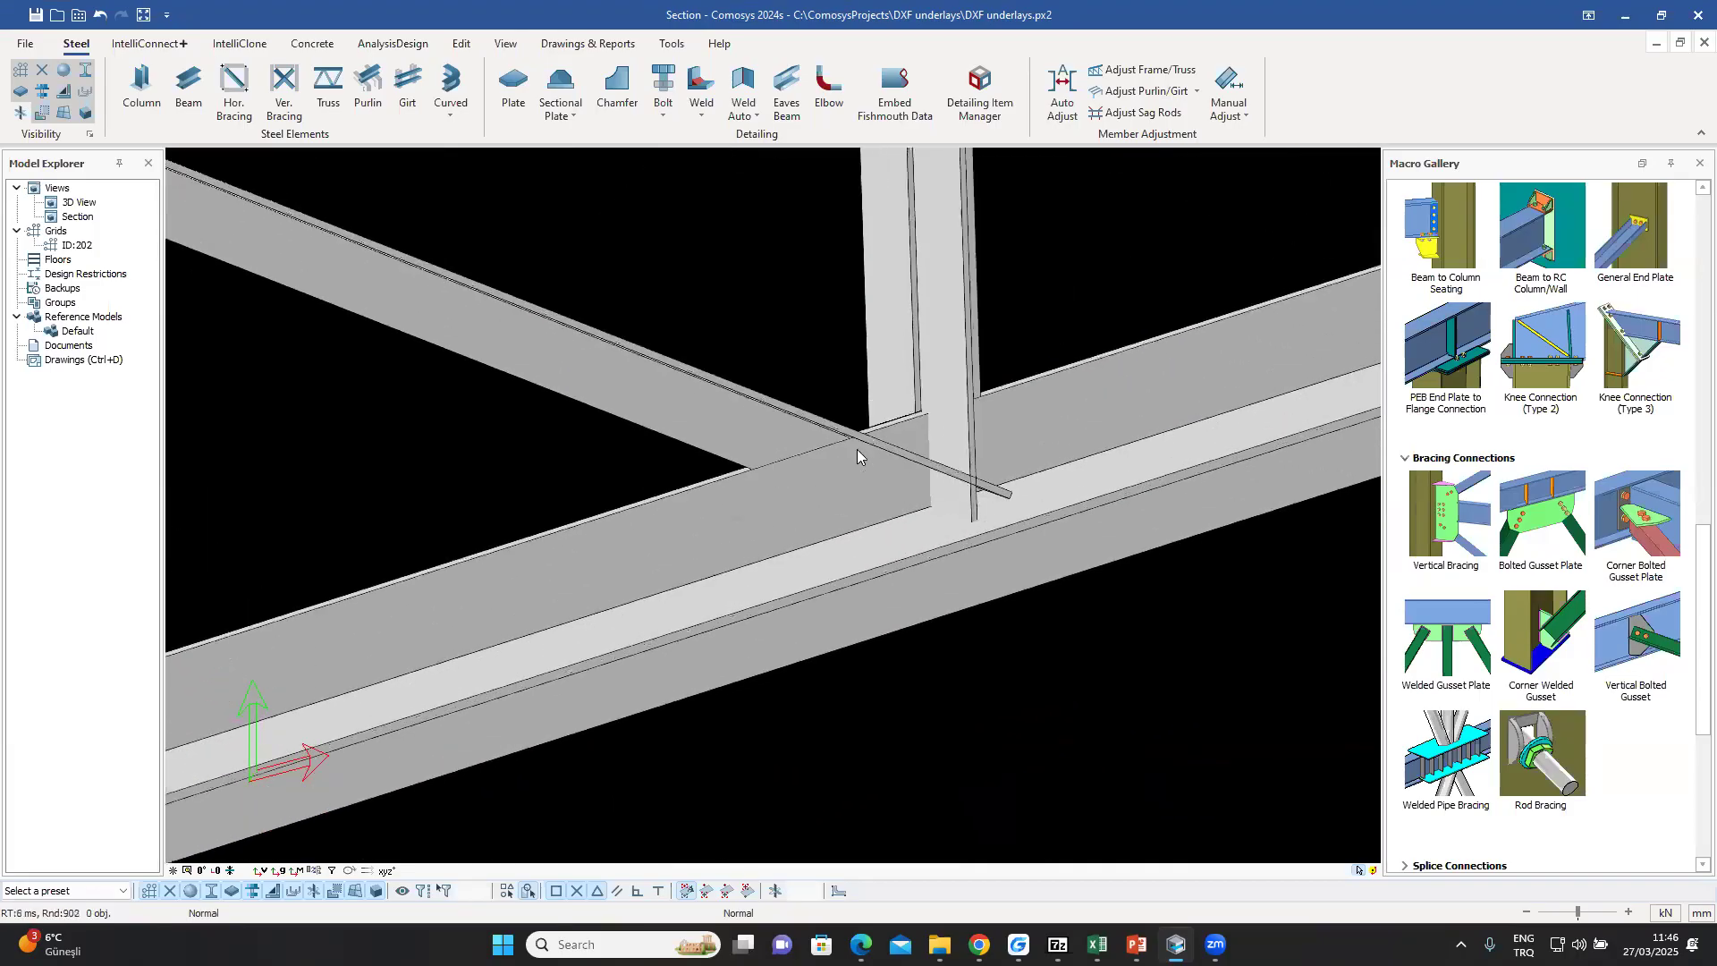
{"action": "scroll", "coordinate": [856, 449], "scroll_direction": "down", "scroll_amount": 4}
{"action": "scroll", "coordinate": [843, 447], "scroll_direction": "down", "scroll_amount": 2}
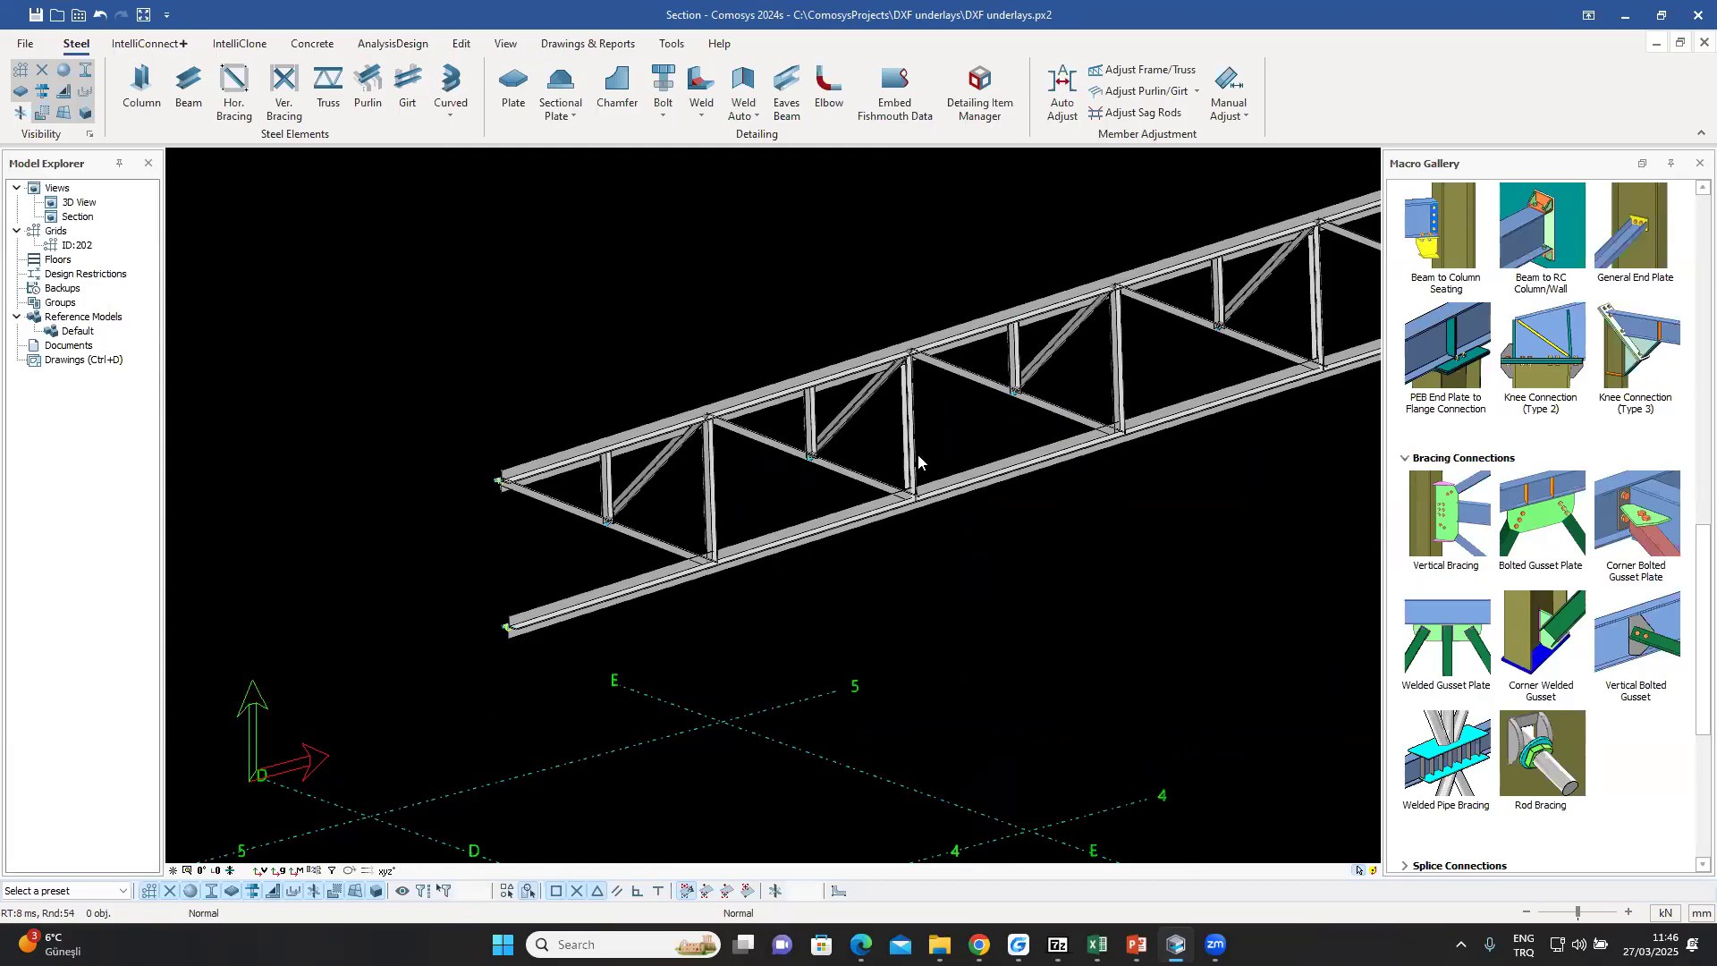
- Add a bolted gusset plate at the first full-height vertical's top chord joint, connecting the vertical and both adjoining diagonals
{"action": "middle_click_drag", "start_coordinate": [919, 456], "coordinate": [878, 453]}
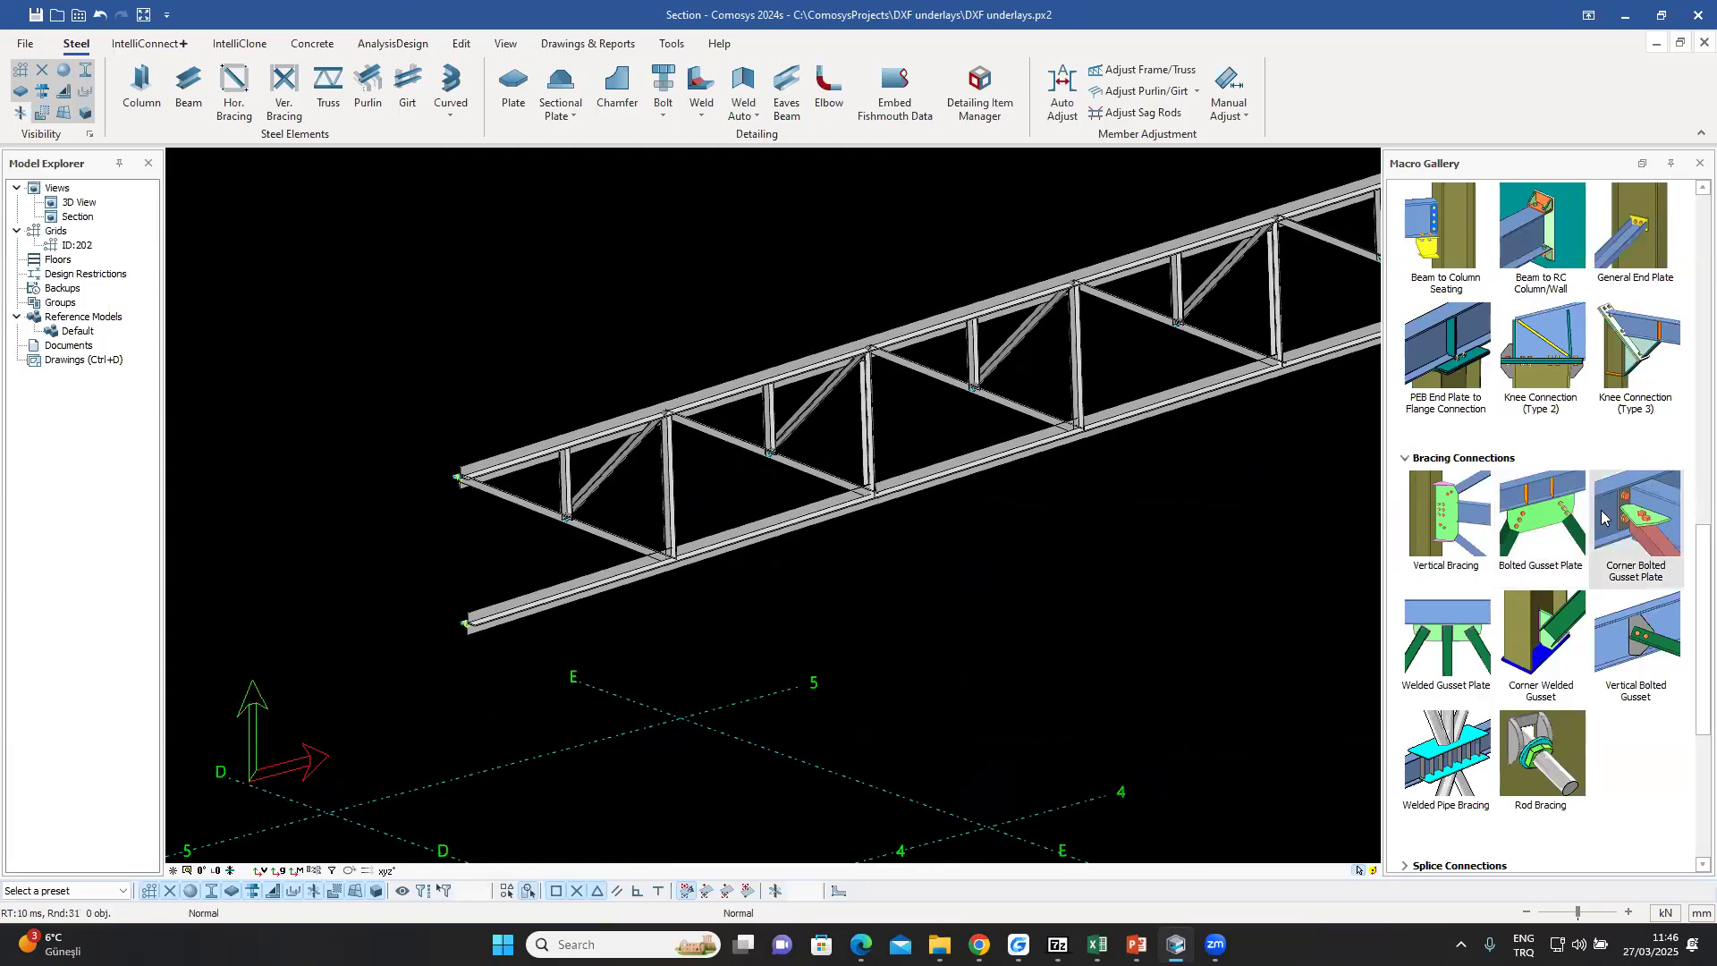
{"action": "left_click", "coordinate": [1554, 516]}
{"action": "scroll", "coordinate": [677, 450], "scroll_direction": "up", "scroll_amount": 5}
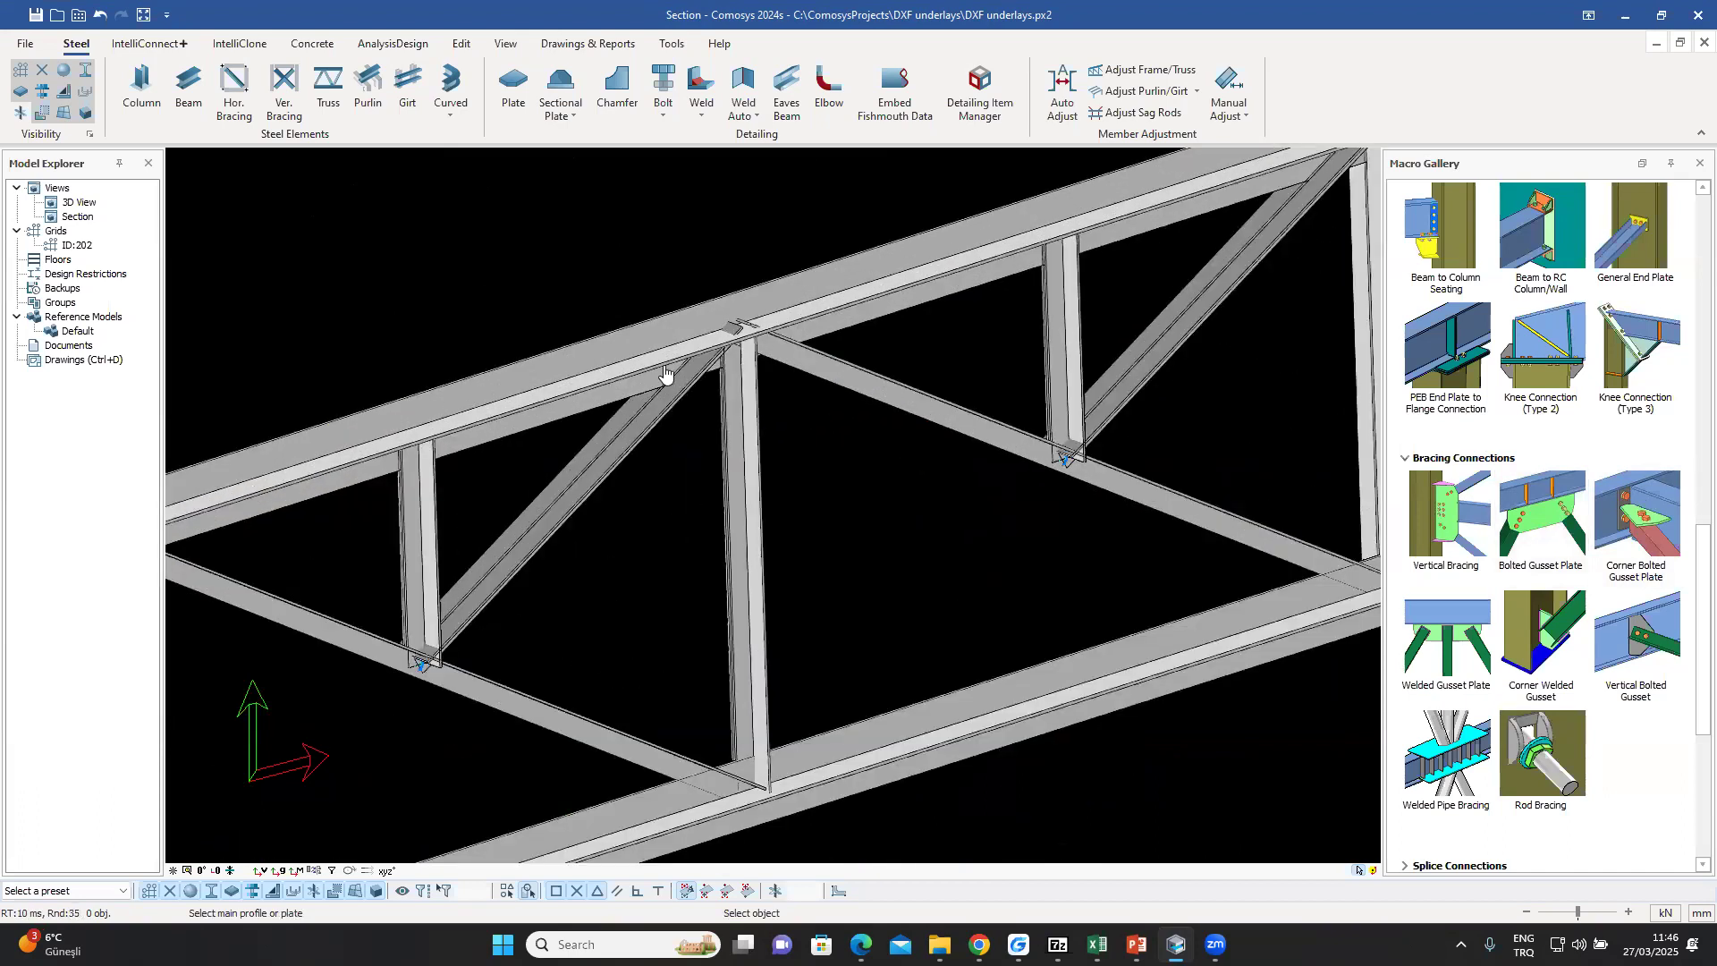
{"action": "left_click", "coordinate": [629, 368]}
{"action": "left_click", "coordinate": [743, 415]}
{"action": "left_click", "coordinate": [806, 364]}
{"action": "left_click", "coordinate": [662, 419]}
{"action": "key", "text": "Return"}
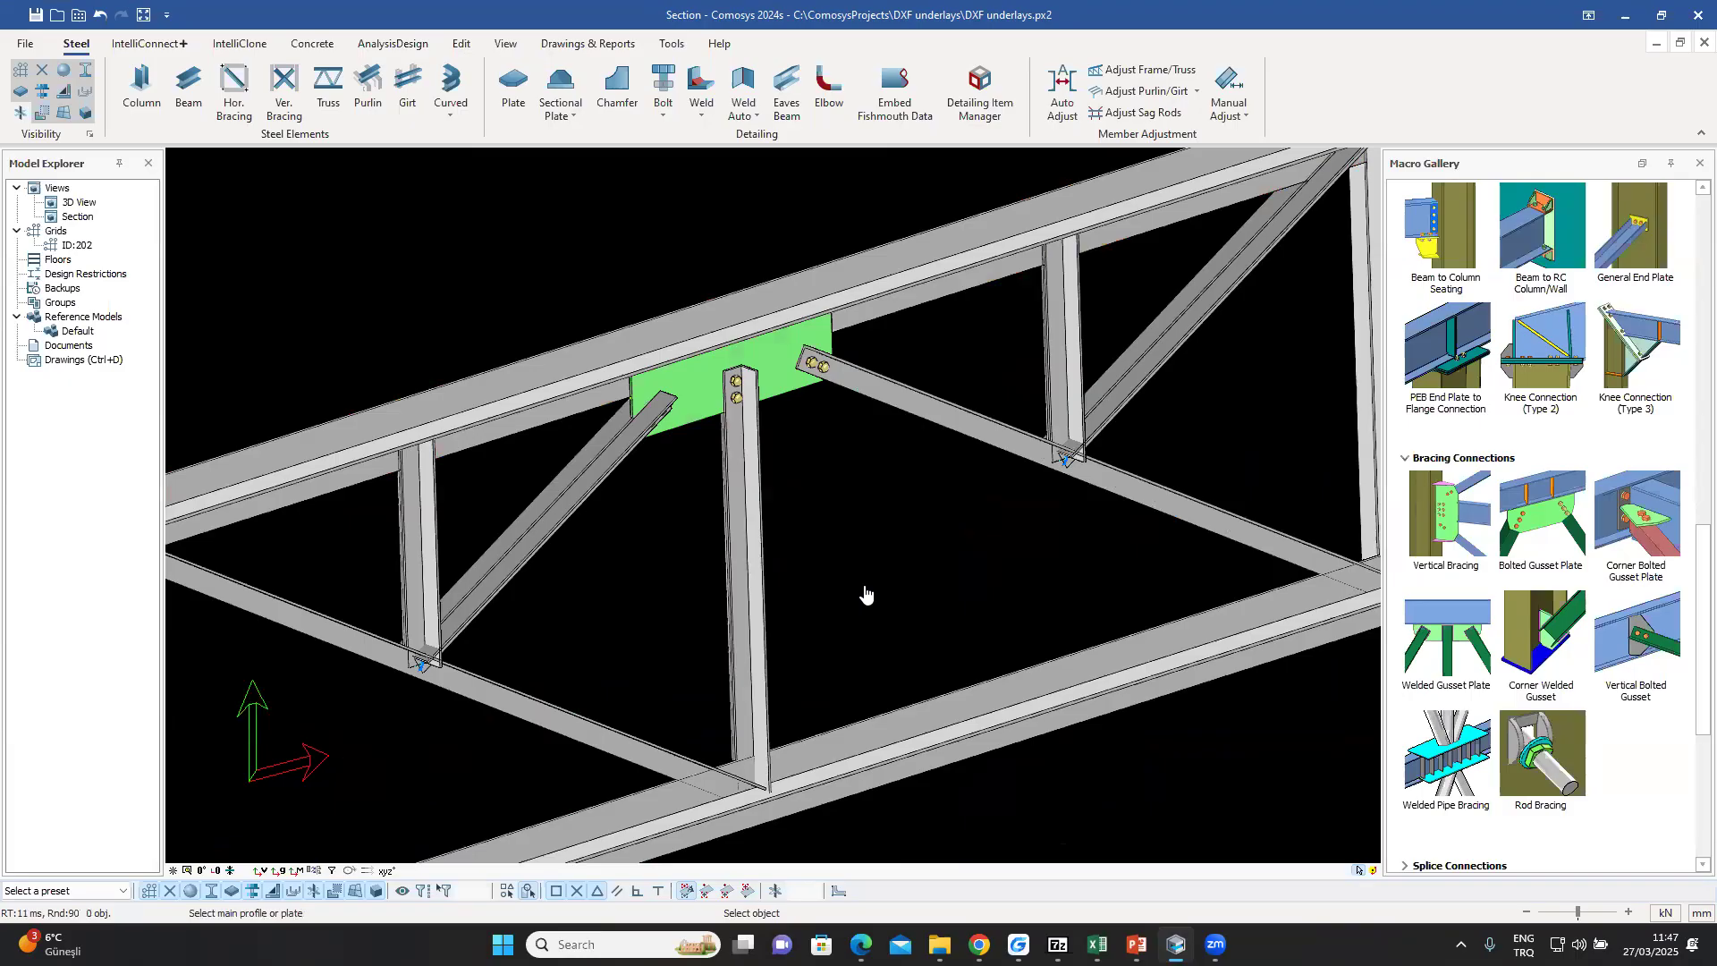
- Add a bolted gusset plate at the same vertical's bottom chord joint, connecting the vertical and the incoming diagonal
{"action": "left_click", "coordinate": [787, 758]}
{"action": "left_click", "coordinate": [744, 706]}
{"action": "left_click", "coordinate": [644, 738]}
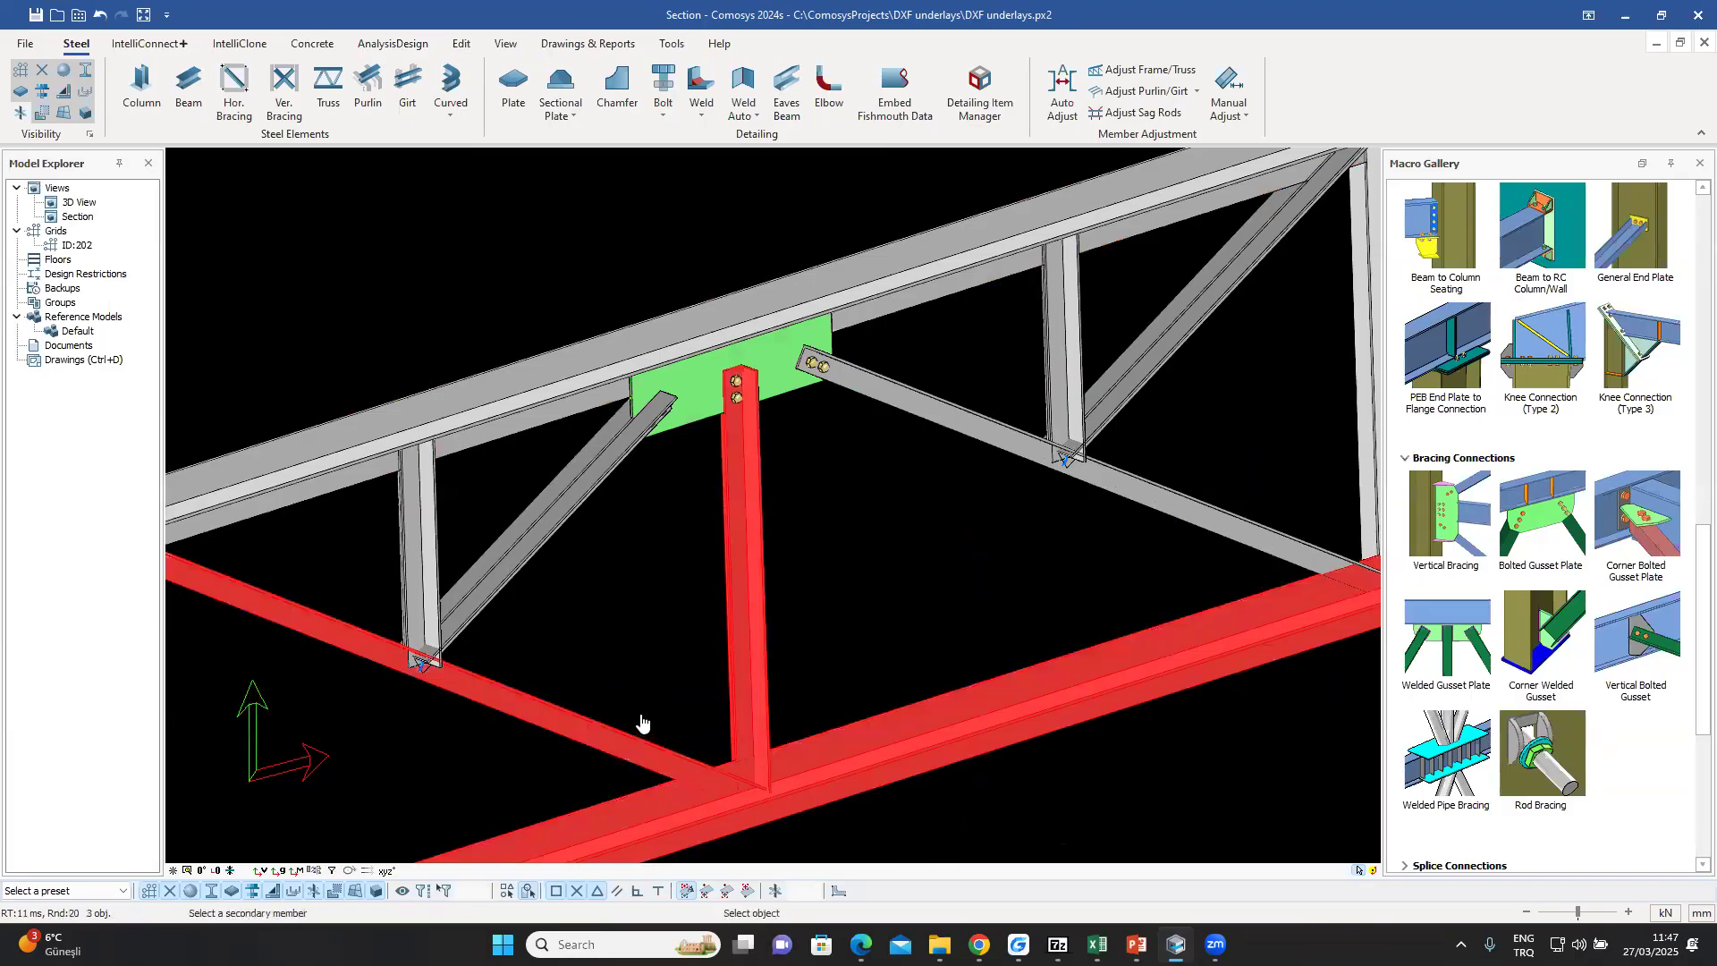
{"action": "key", "text": "Return"}
{"action": "key", "text": "Escape"}
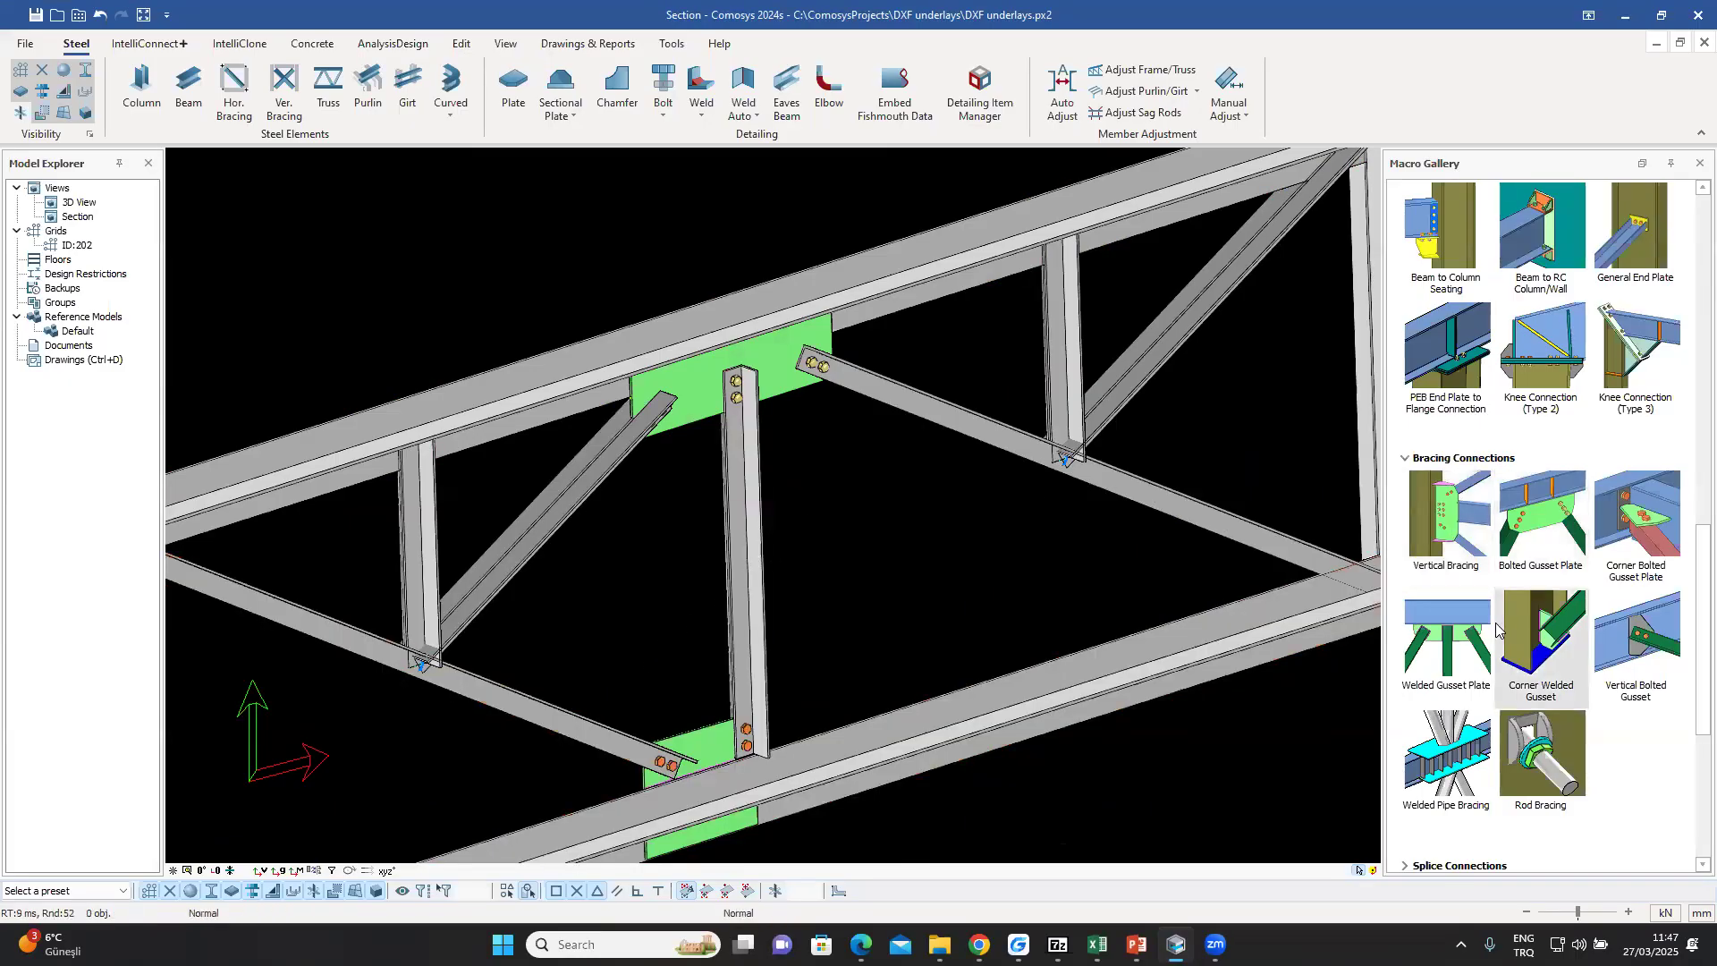
- Add a welded gusset plate joining the short vertical of the second panel to the top chord
{"action": "left_click", "coordinate": [1455, 641]}
{"action": "left_click", "coordinate": [1119, 231]}
{"action": "left_click", "coordinate": [1072, 290]}
{"action": "key", "text": "Return"}
{"action": "scroll", "coordinate": [1083, 293], "scroll_direction": "down", "scroll_amount": 3}
{"action": "scroll", "coordinate": [1193, 401], "scroll_direction": "up", "scroll_amount": 2}
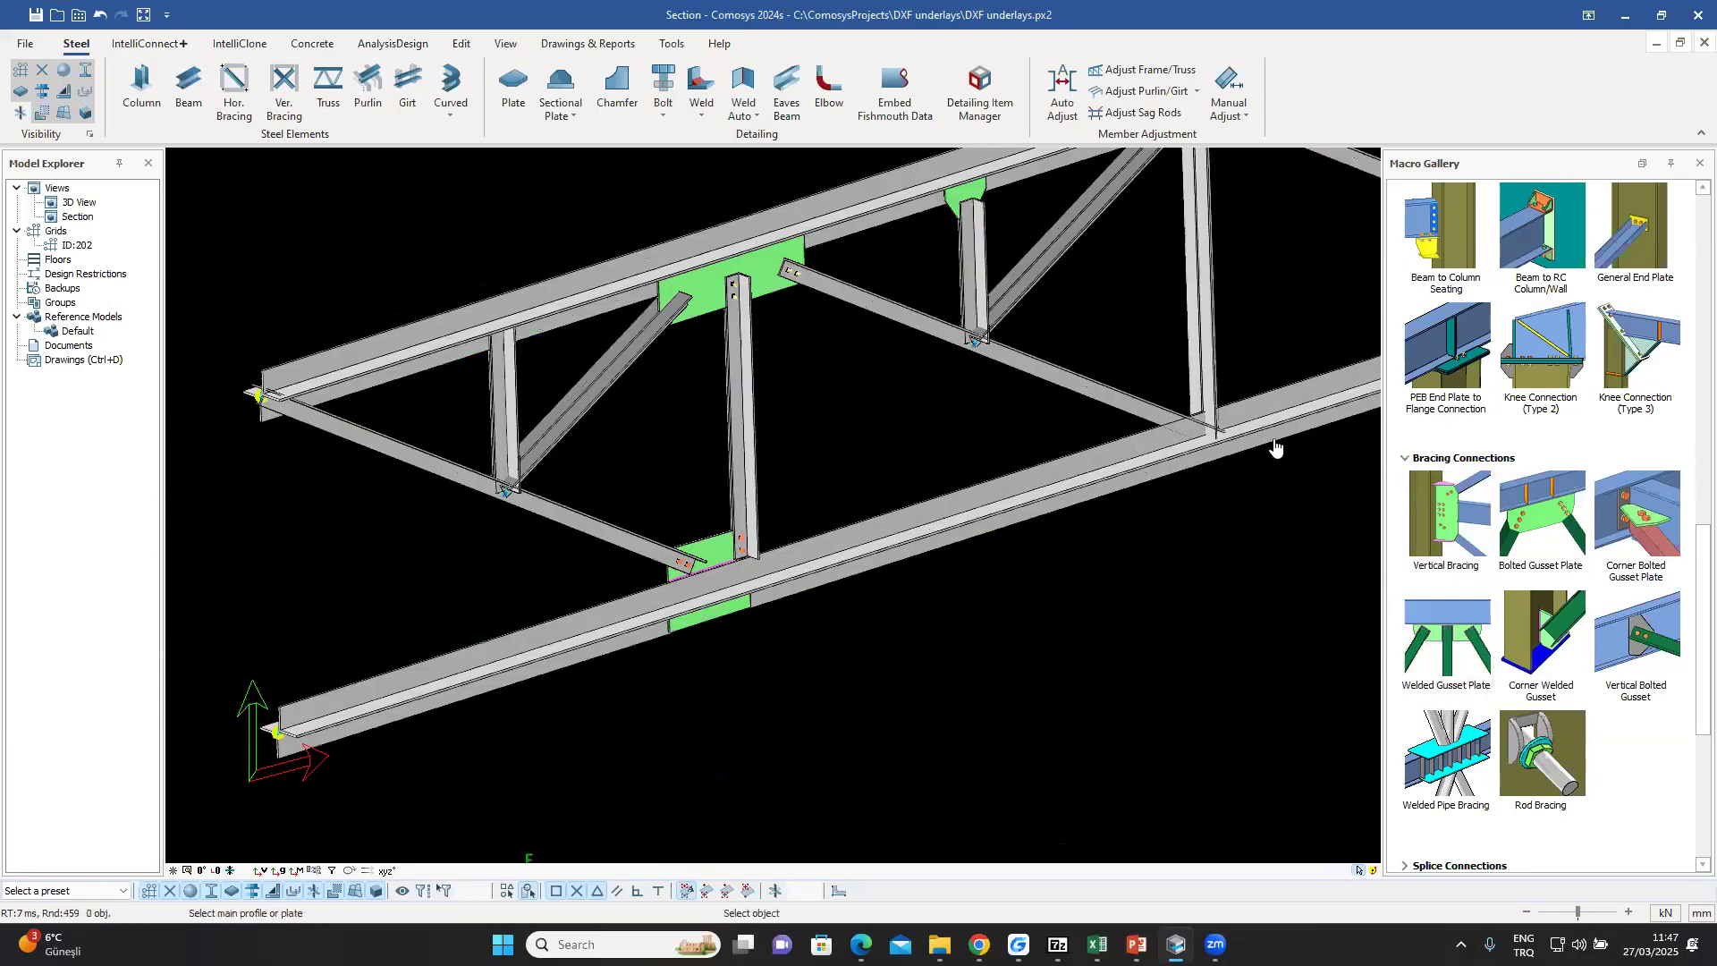
- Add a welded gusset plate at the next full-height vertical's bottom chord joint, connecting the vertical and its diagonal
{"action": "scroll", "coordinate": [1276, 447], "scroll_direction": "up", "scroll_amount": 1}
{"action": "left_click", "coordinate": [1273, 442]}
{"action": "left_click", "coordinate": [1193, 376]}
{"action": "left_click", "coordinate": [1113, 410]}
{"action": "key", "text": "Return"}
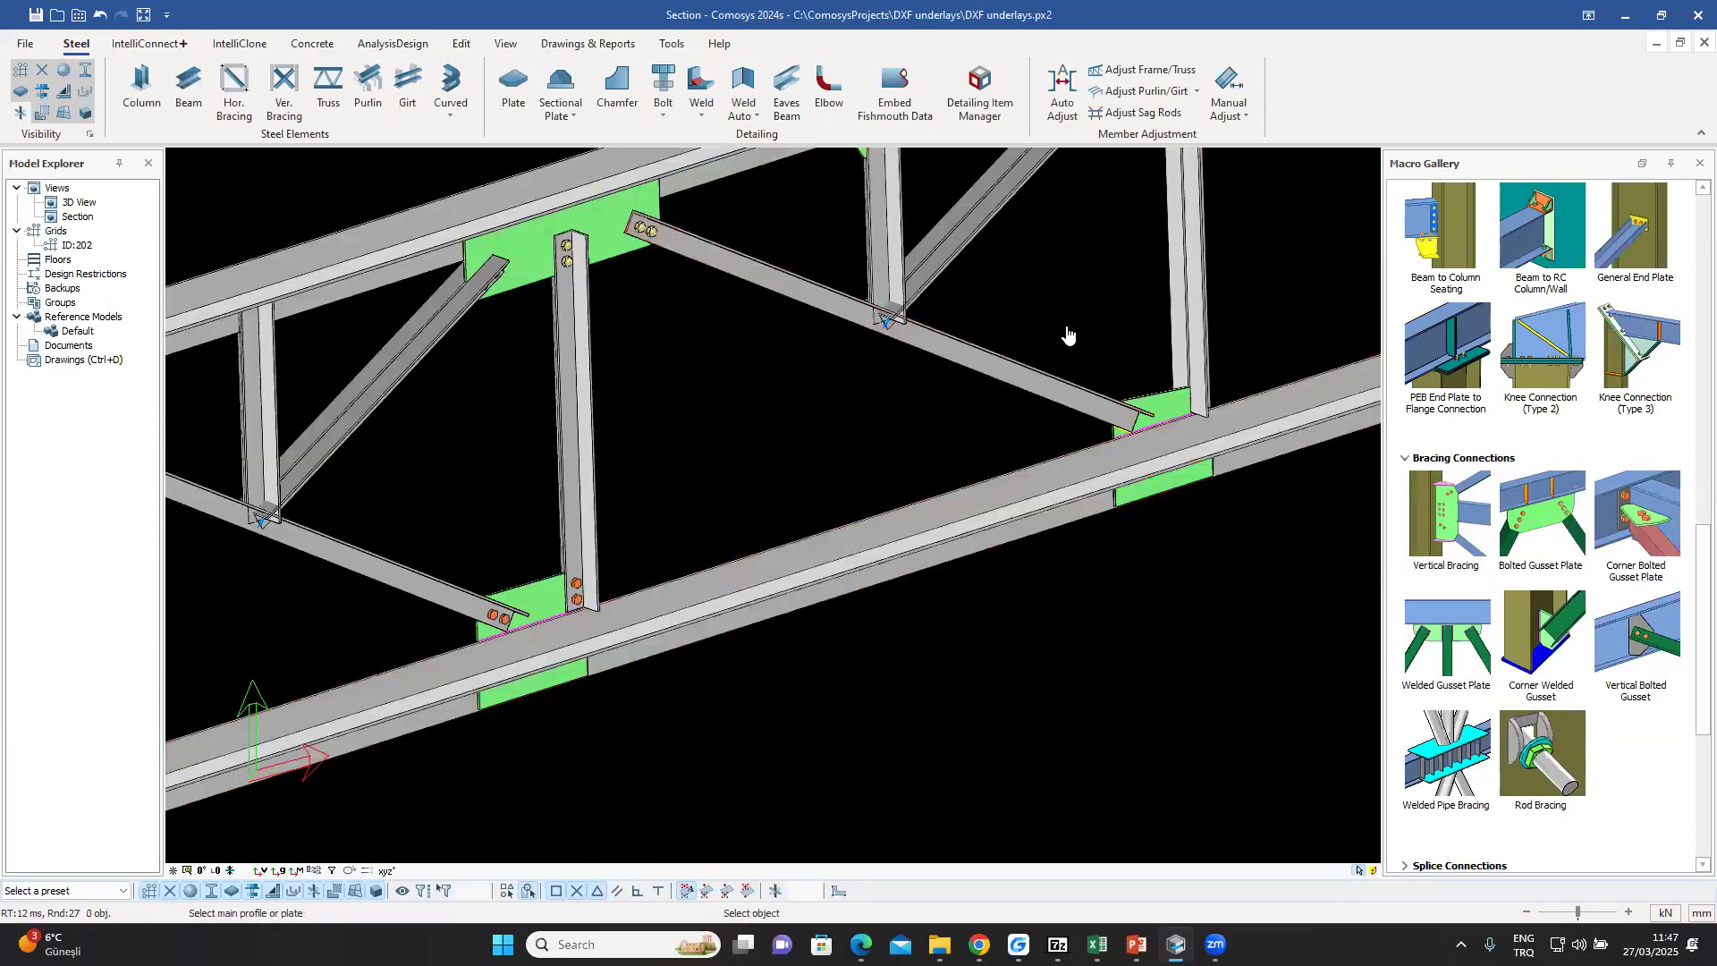
- Create IntelliConnect truss connections with 12 mm gusset plates for the members at the truss's far end and close the log
{"action": "scroll", "coordinate": [1065, 319], "scroll_direction": "down", "scroll_amount": 6}
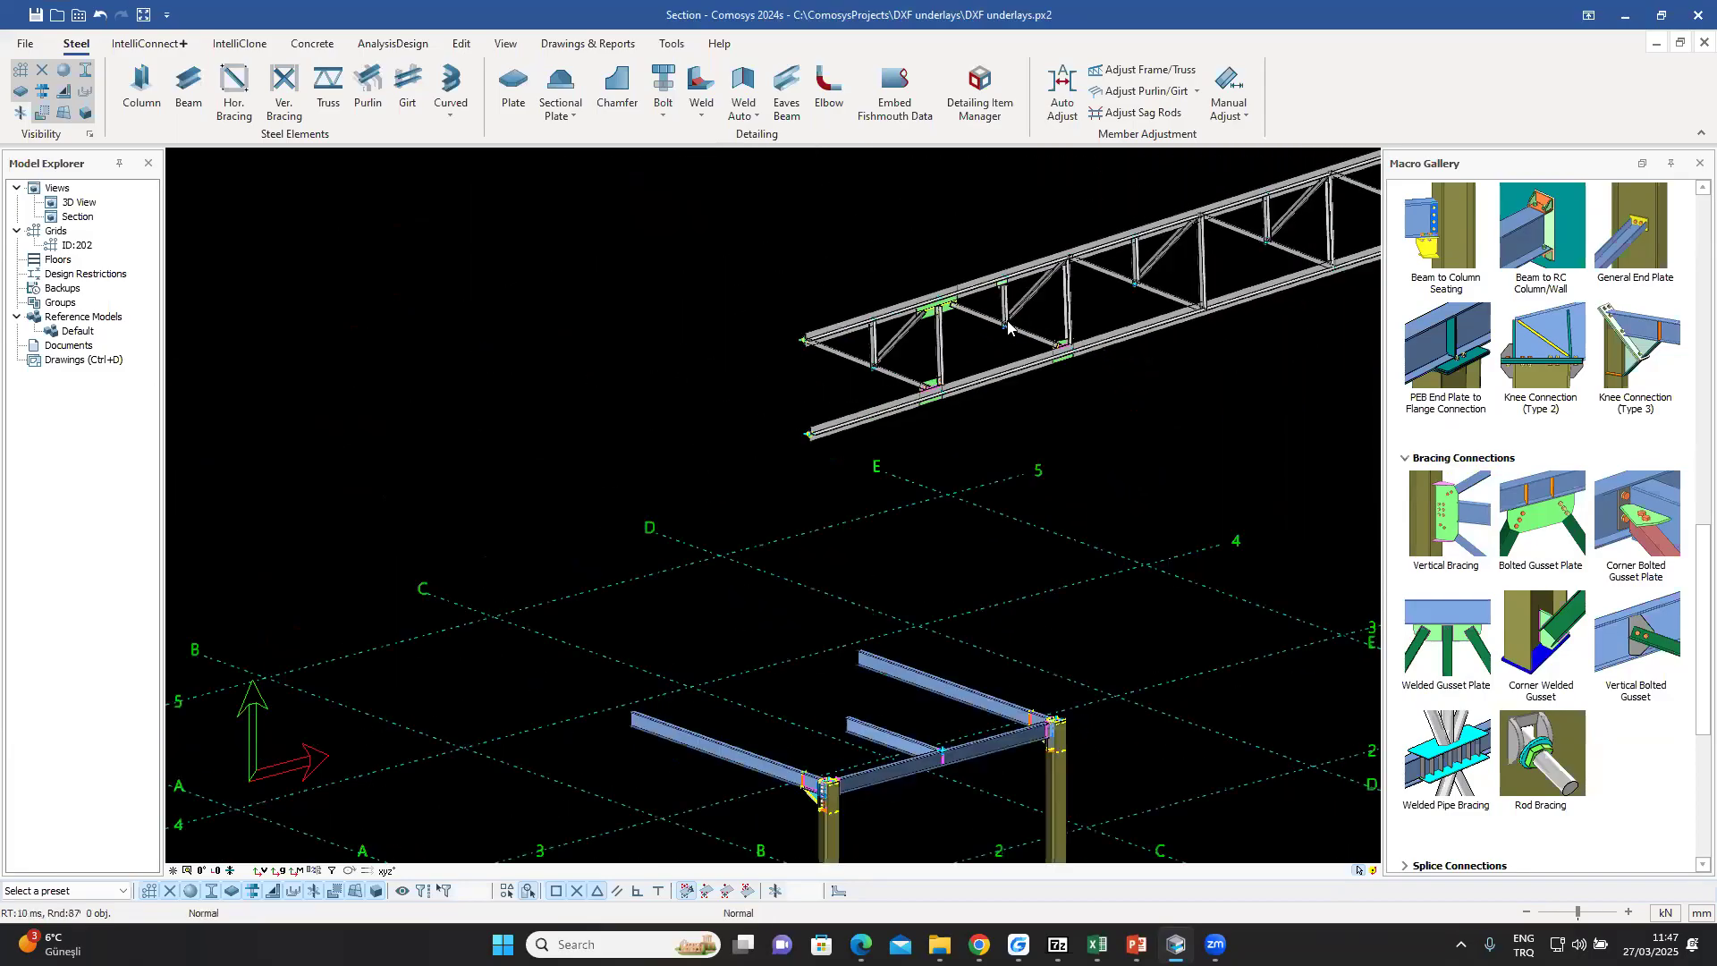
{"action": "scroll", "coordinate": [1063, 420], "scroll_direction": "down", "scroll_amount": 1}
{"action": "middle_click_drag", "start_coordinate": [1061, 424], "coordinate": [170, 666]}
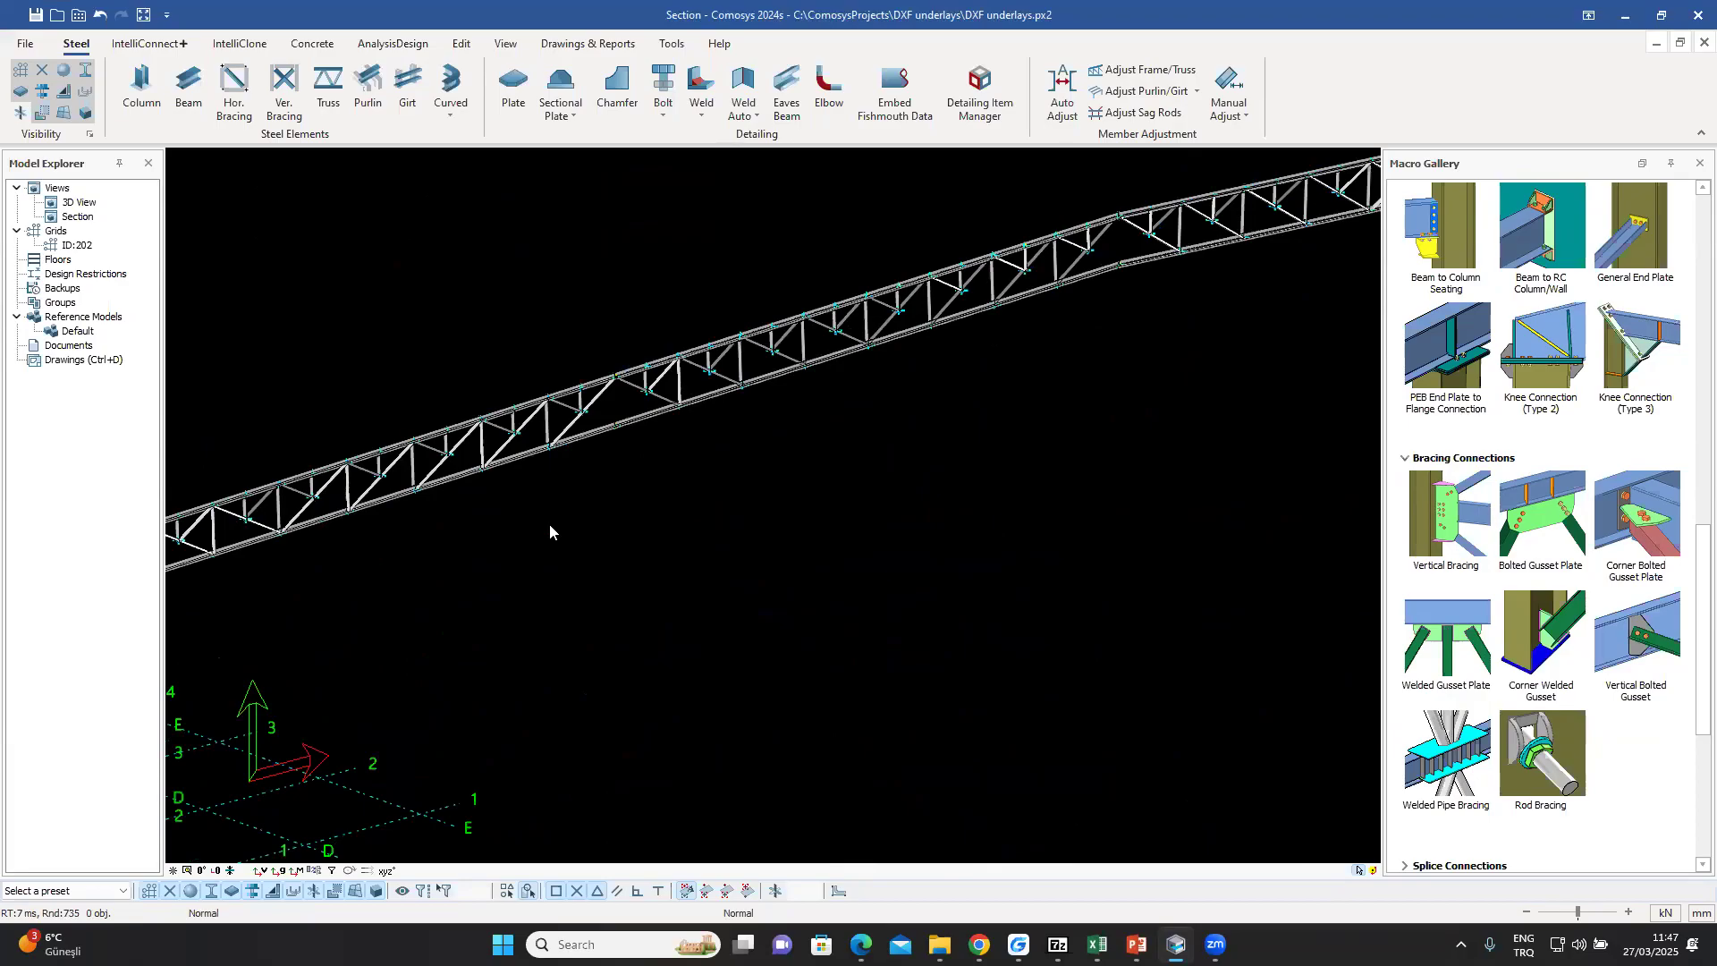
{"action": "scroll", "coordinate": [663, 533], "scroll_direction": "down", "scroll_amount": 5}
{"action": "middle_click_drag", "start_coordinate": [1203, 352], "coordinate": [977, 418]}
{"action": "scroll", "coordinate": [979, 417], "scroll_direction": "up", "scroll_amount": 3}
{"action": "left_click_drag", "start_coordinate": [1171, 517], "coordinate": [537, 288]}
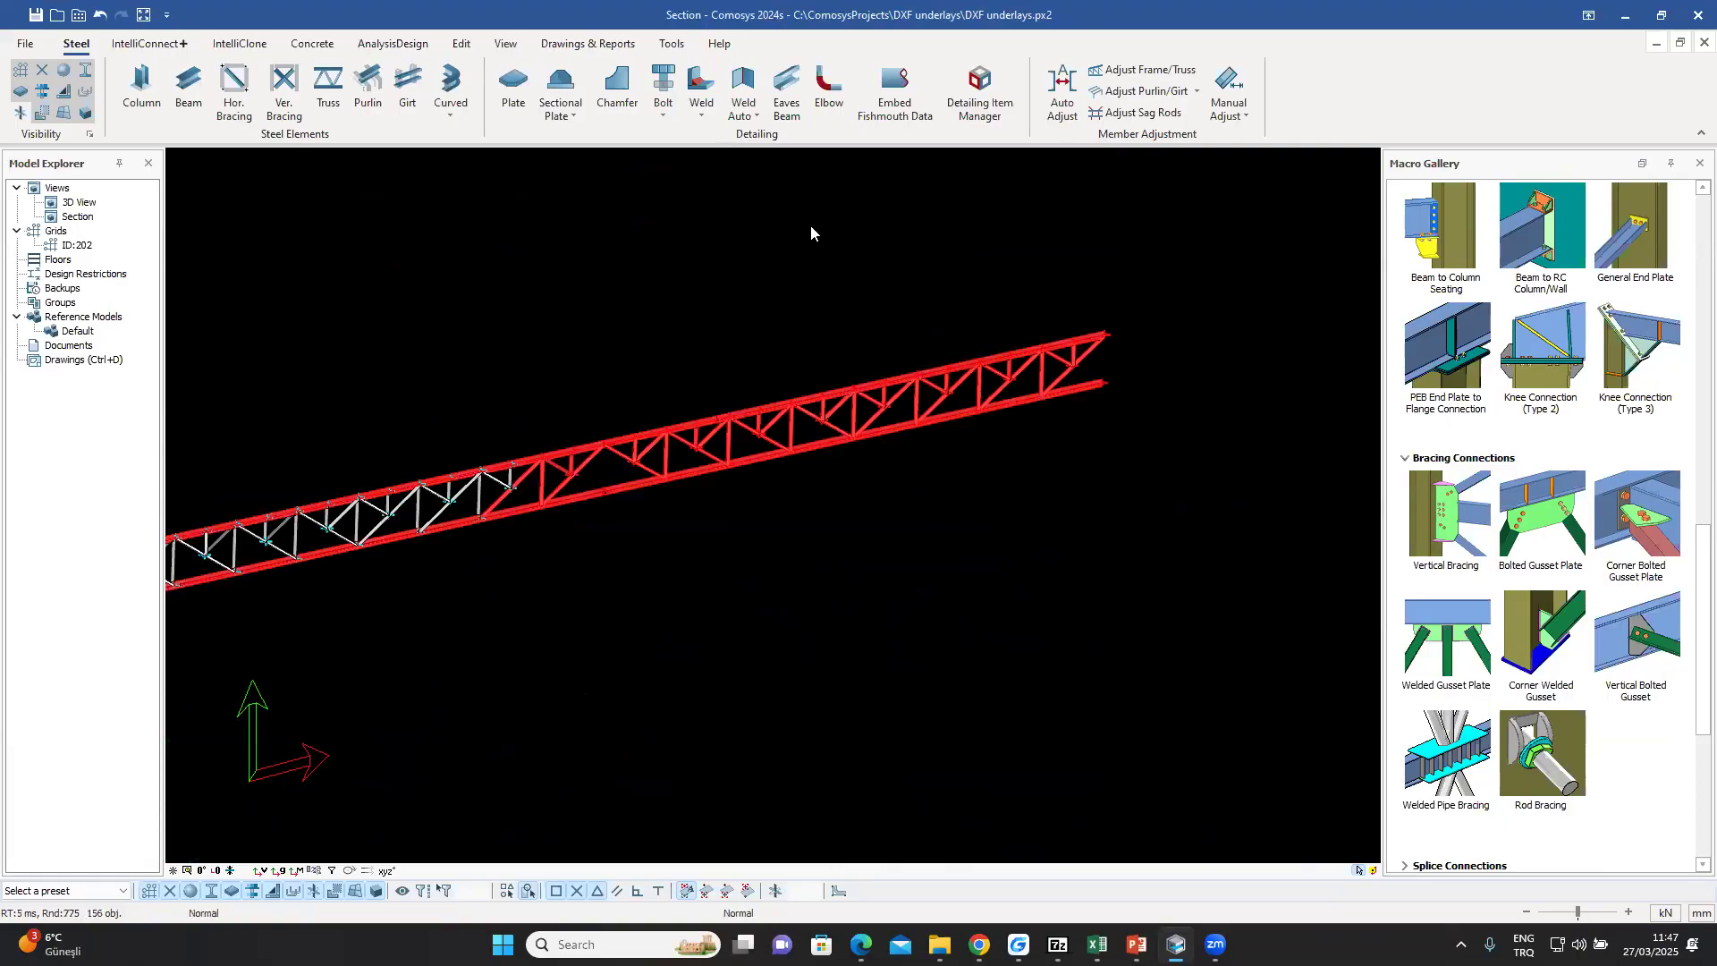
{"action": "right_click", "coordinate": [864, 244]}
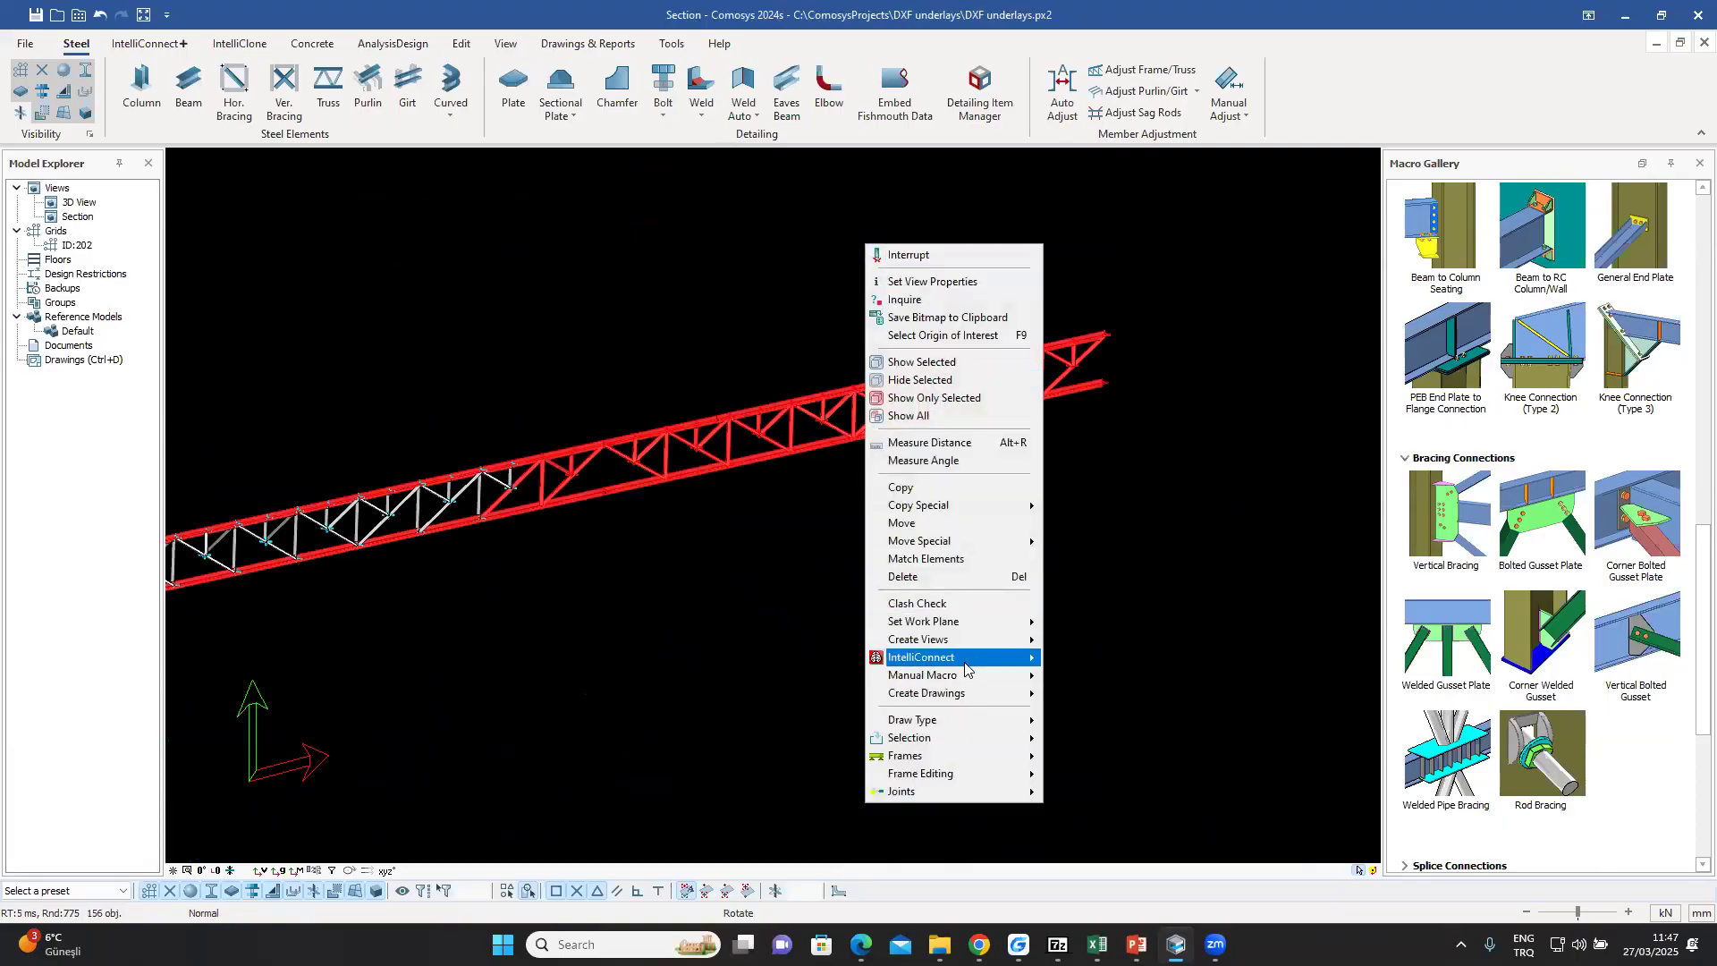
{"action": "mouse_move", "coordinate": [964, 664]}
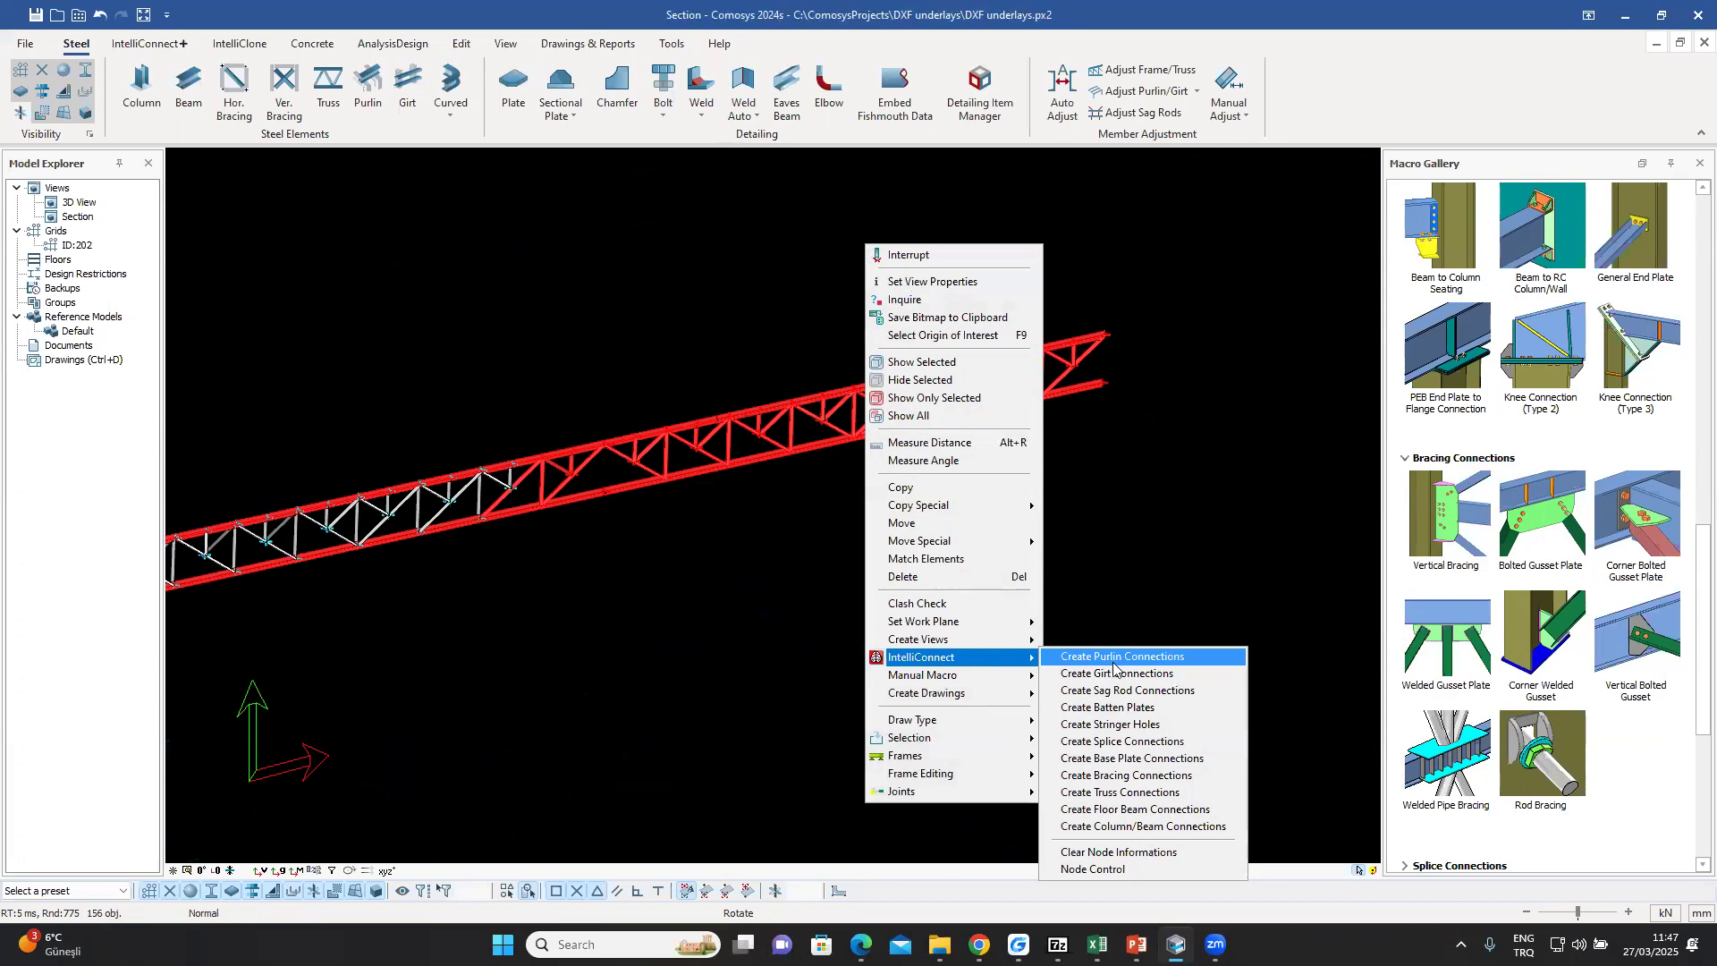
{"action": "left_click", "coordinate": [1124, 793]}
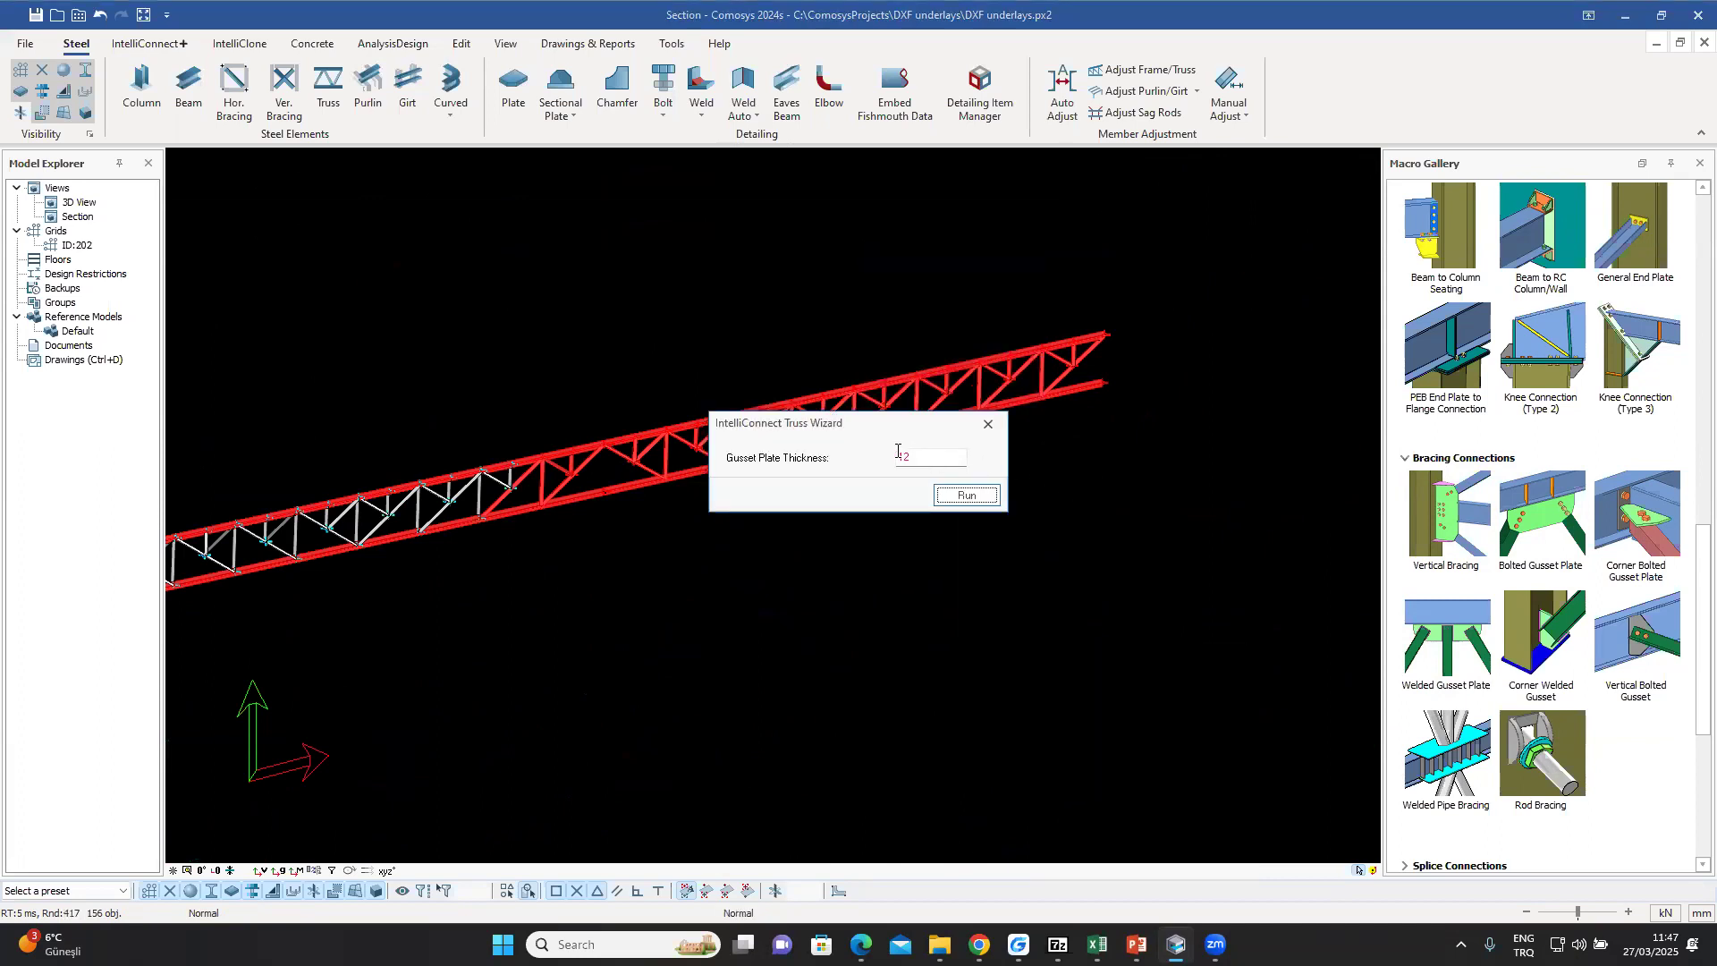
{"action": "left_click", "coordinate": [967, 499]}
{"action": "left_click_drag", "start_coordinate": [923, 416], "coordinate": [1143, 582]}
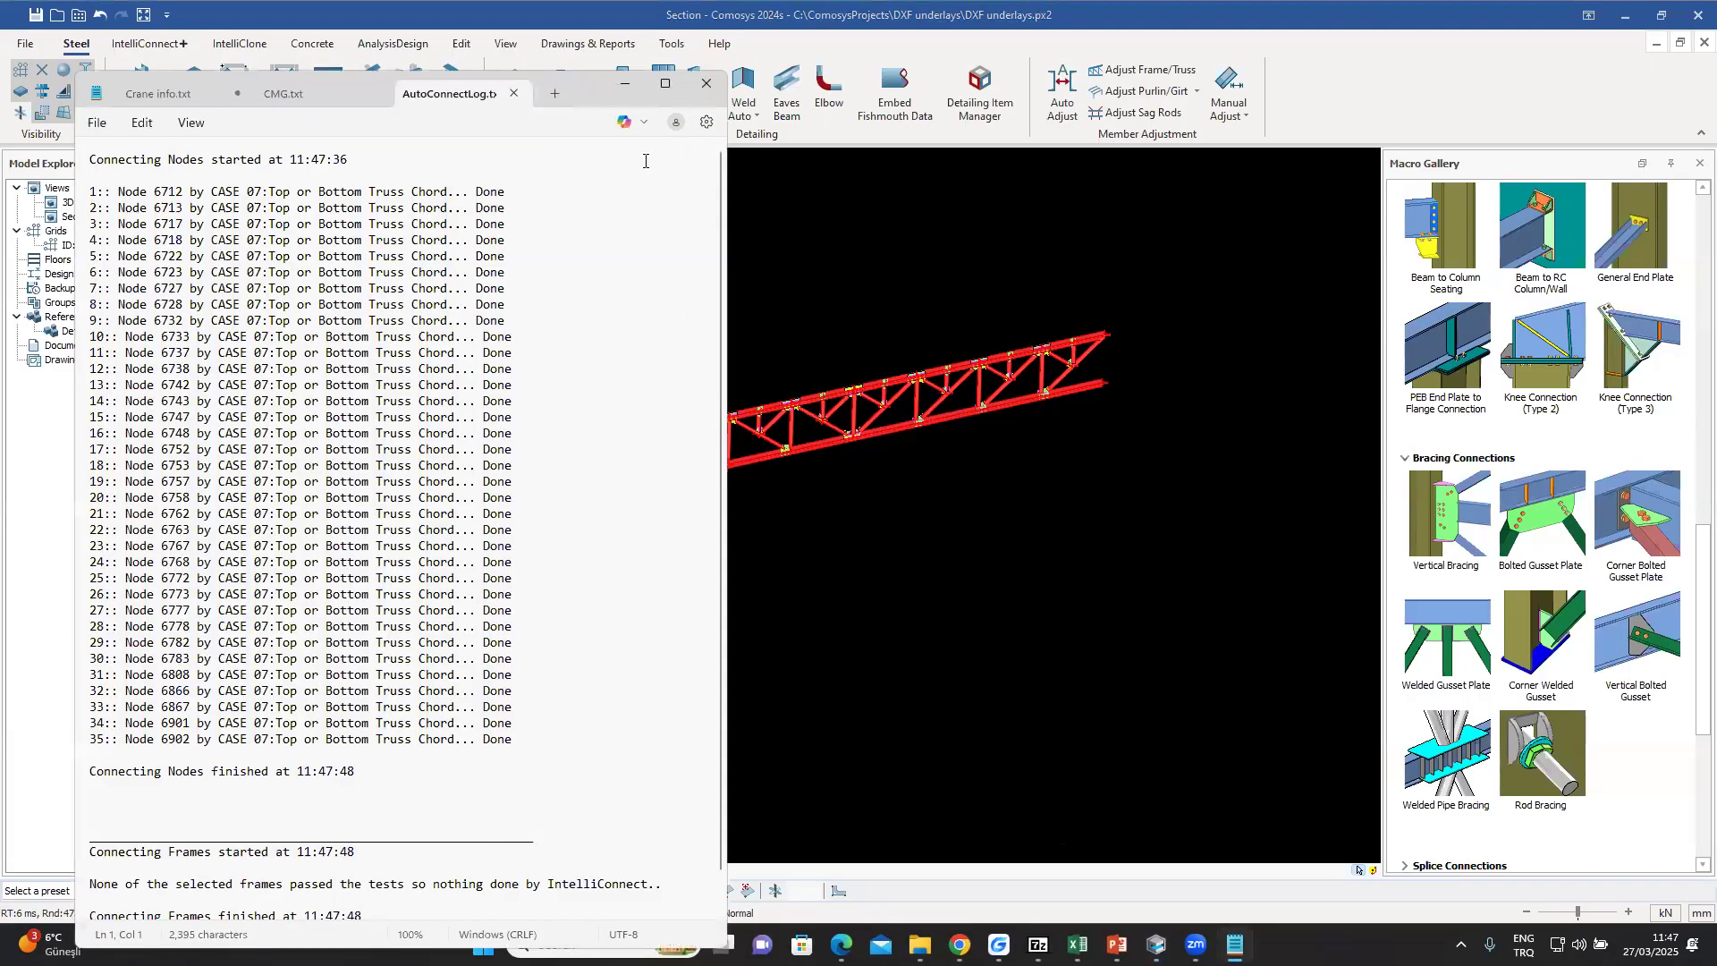
{"action": "left_click", "coordinate": [707, 83]}
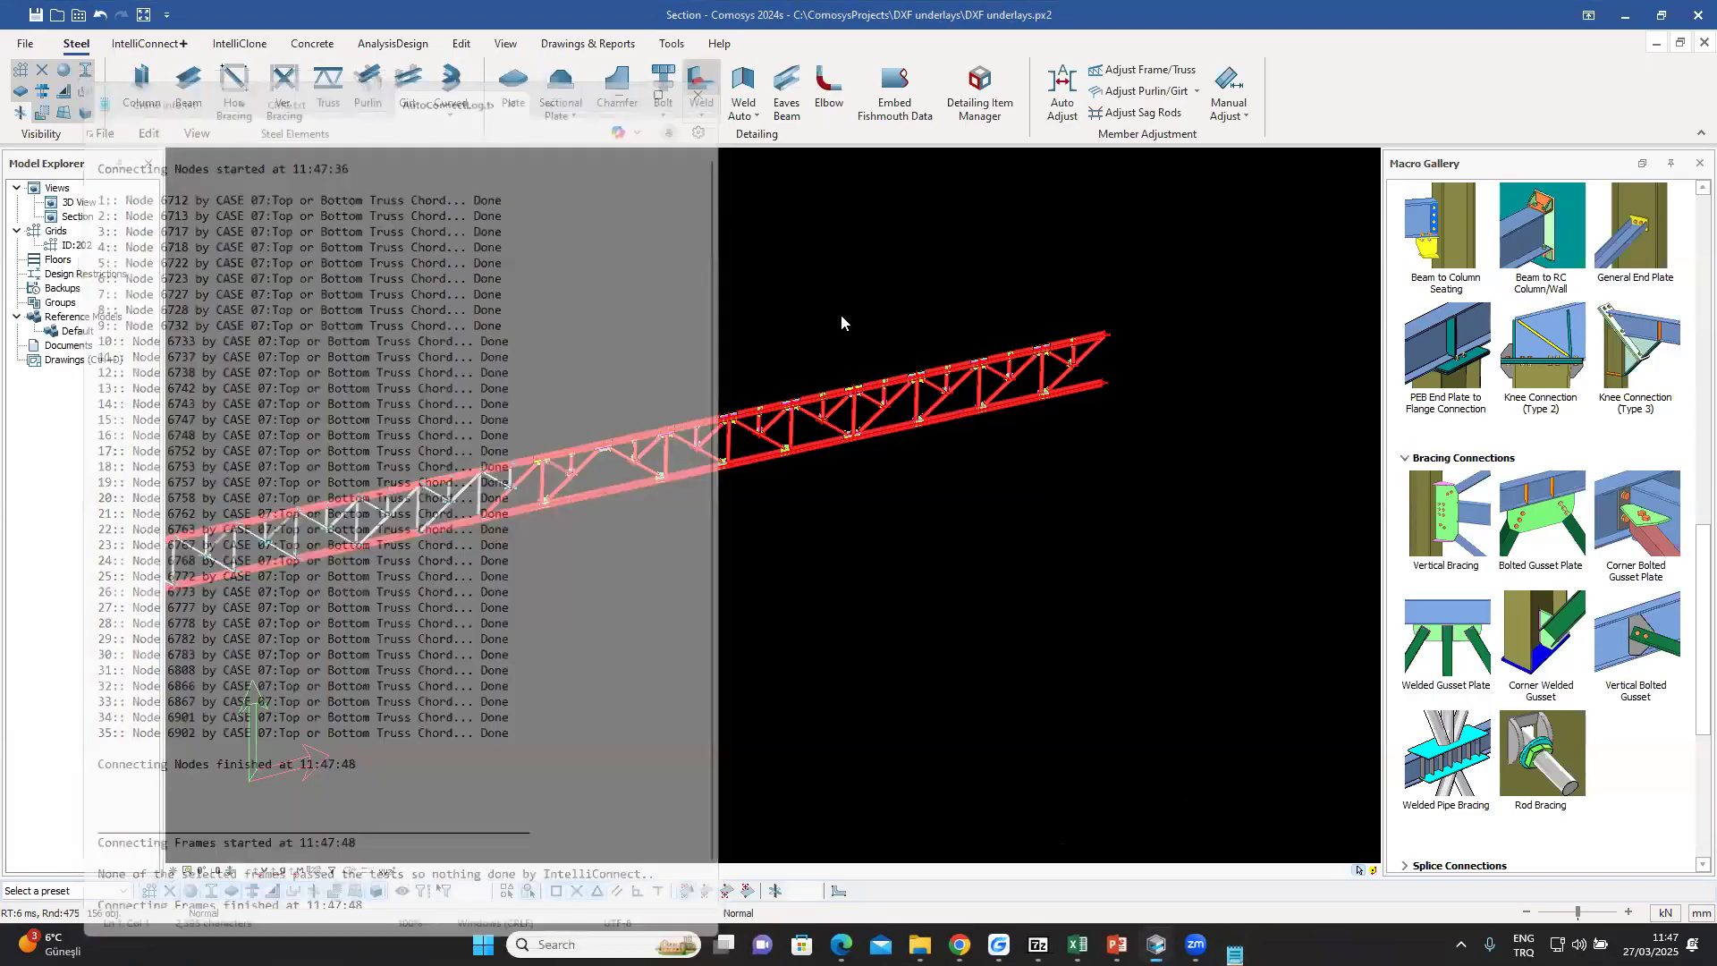
{"action": "scroll", "coordinate": [968, 450], "scroll_direction": "up", "scroll_amount": 3}
{"action": "key", "text": "Escape"}
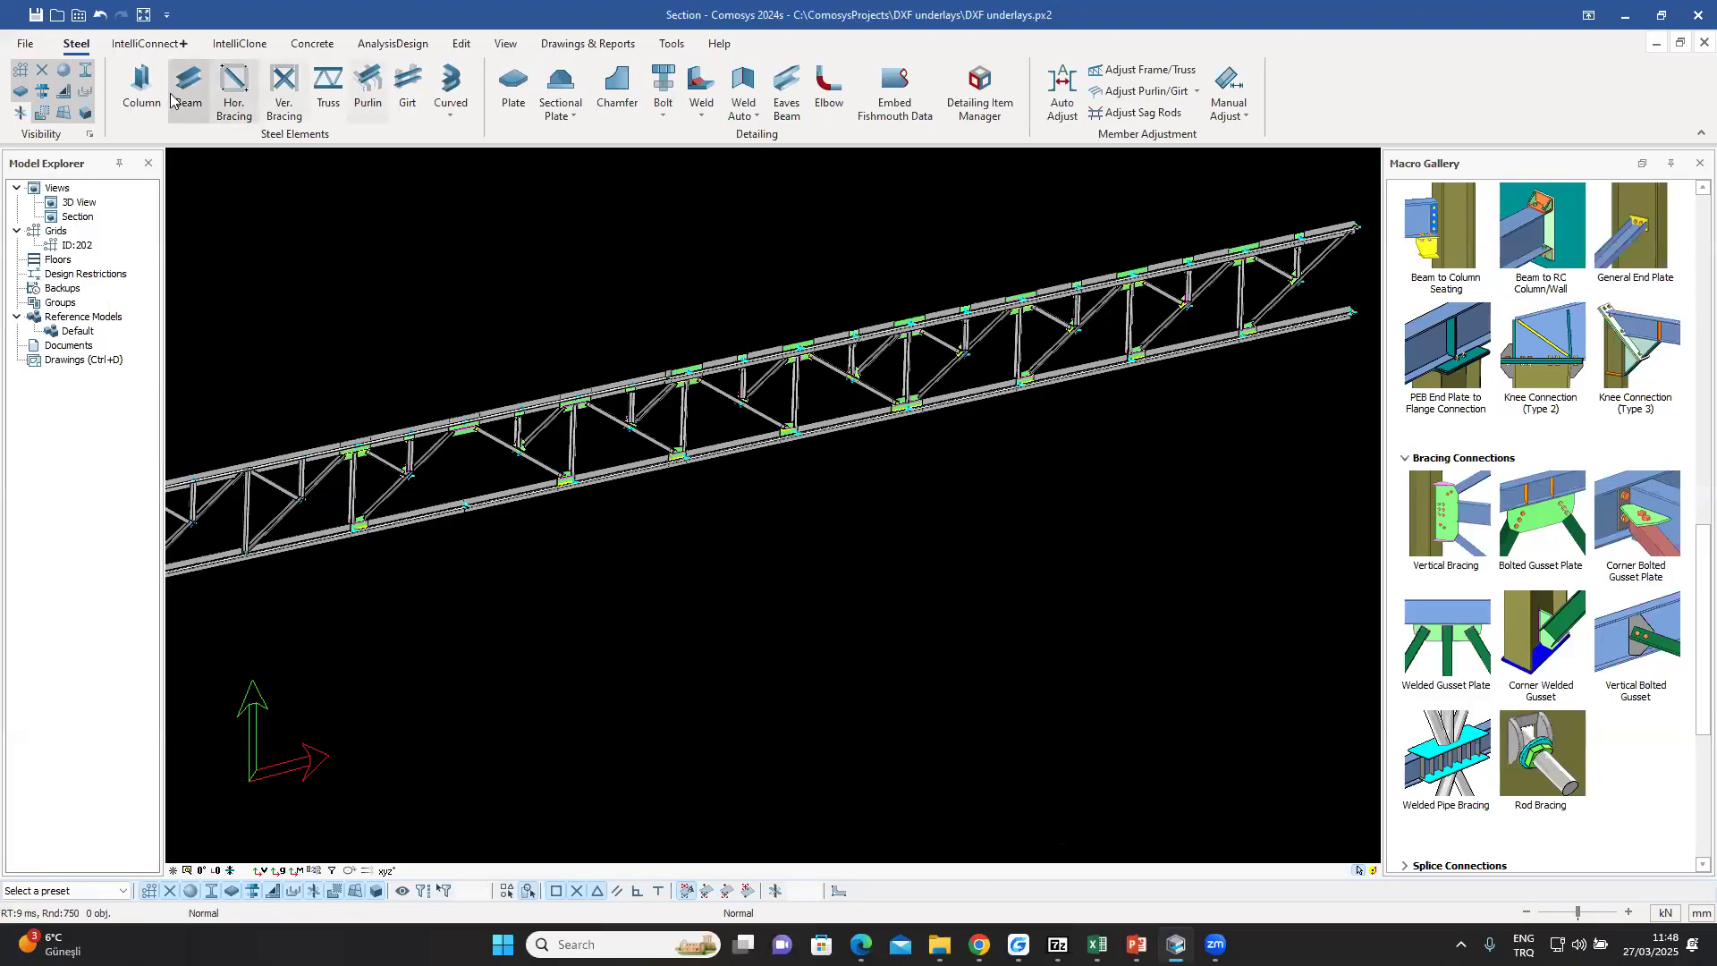
- Review the DXF-2000 import options and close them without importing a file
{"action": "left_click", "coordinate": [25, 43]}
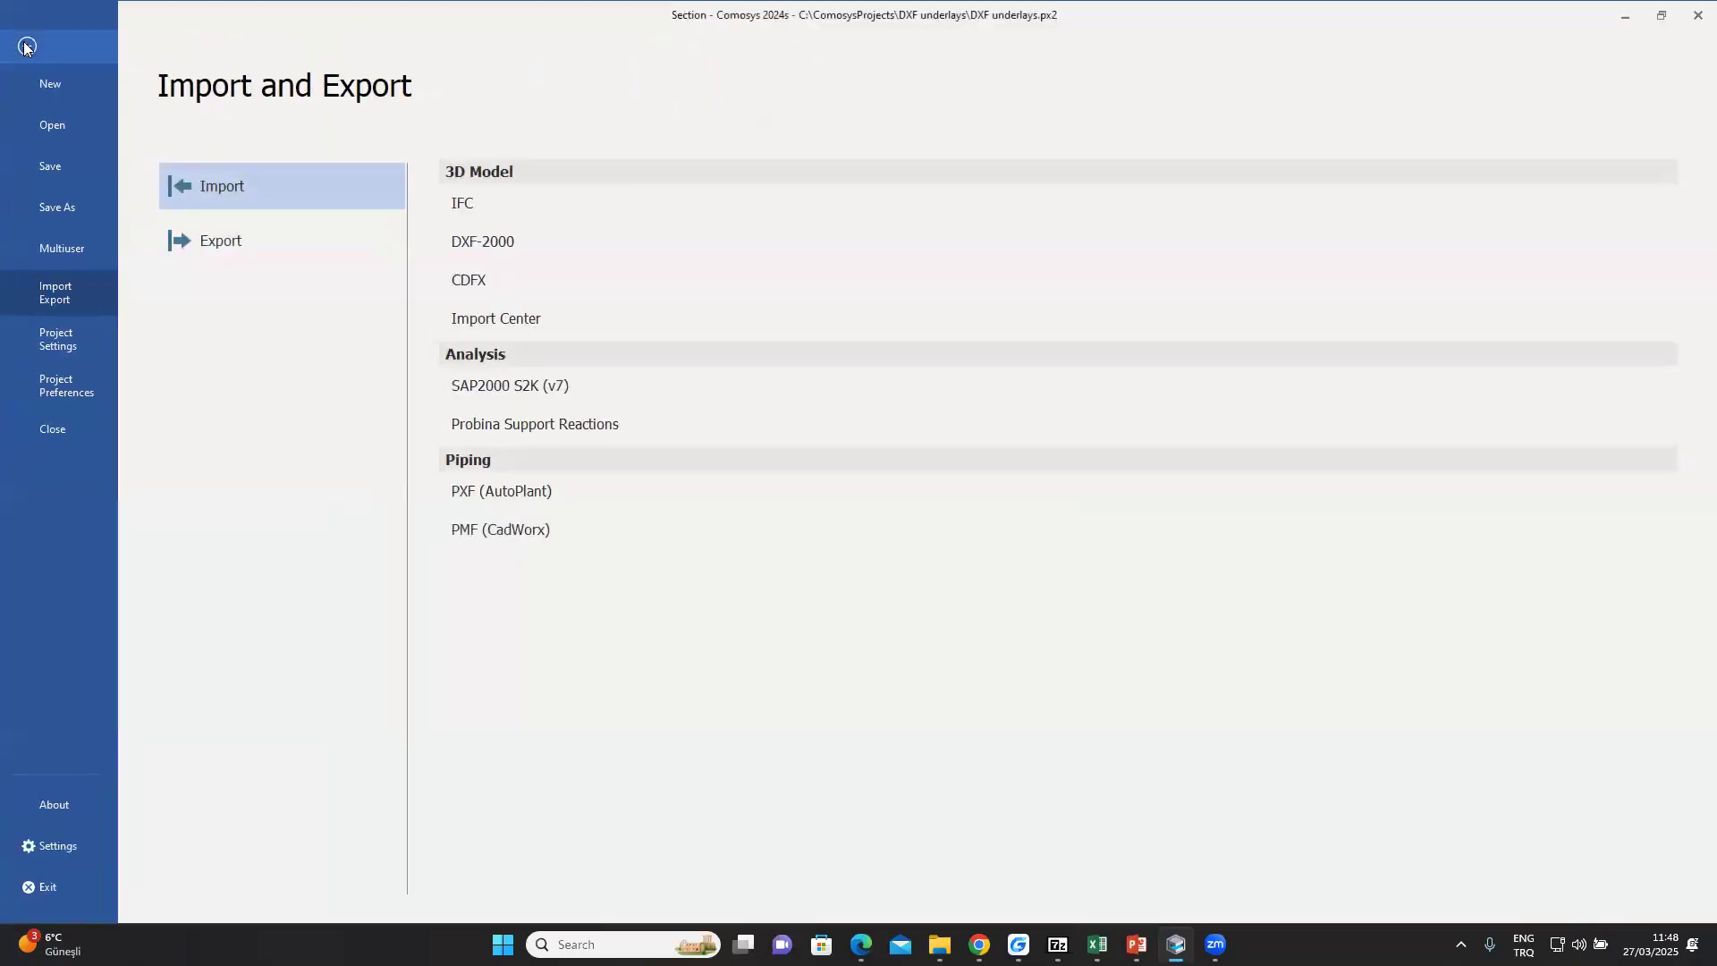
{"action": "left_click", "coordinate": [502, 242]}
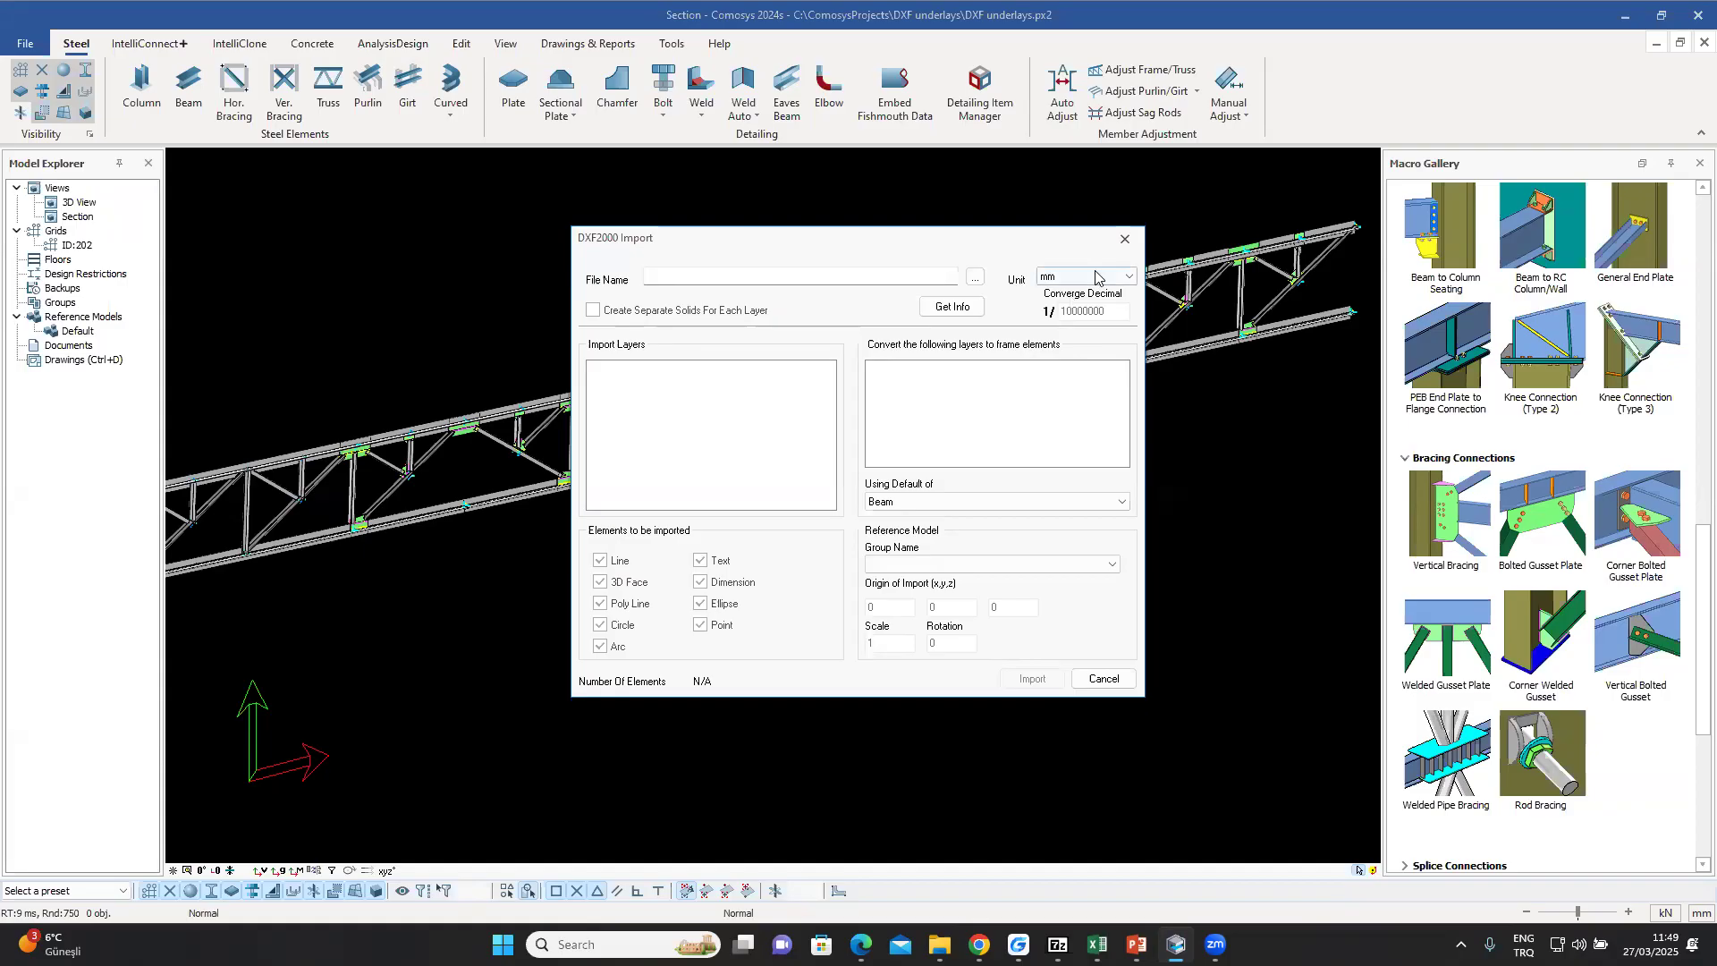
{"action": "left_click", "coordinate": [1125, 239]}
- Delete the entire truss with its connections from the Section view
{"action": "scroll", "coordinate": [1015, 440], "scroll_direction": "down", "scroll_amount": 10}
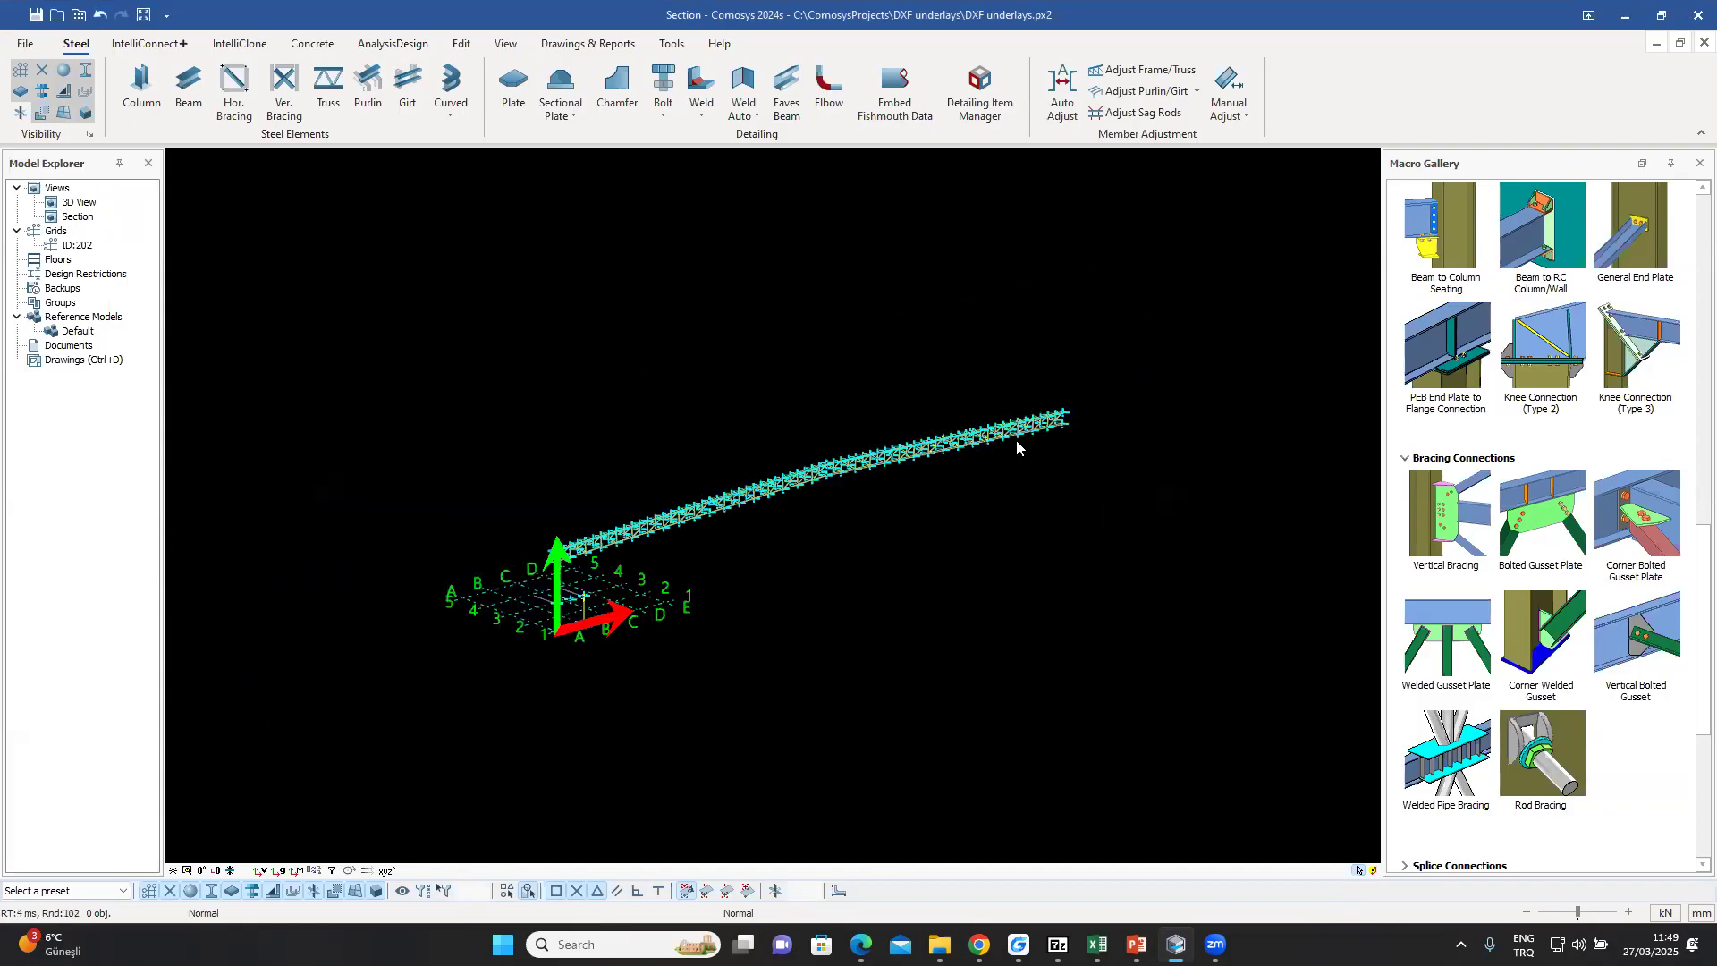
{"action": "middle_click_drag", "start_coordinate": [955, 518], "coordinate": [1050, 475]}
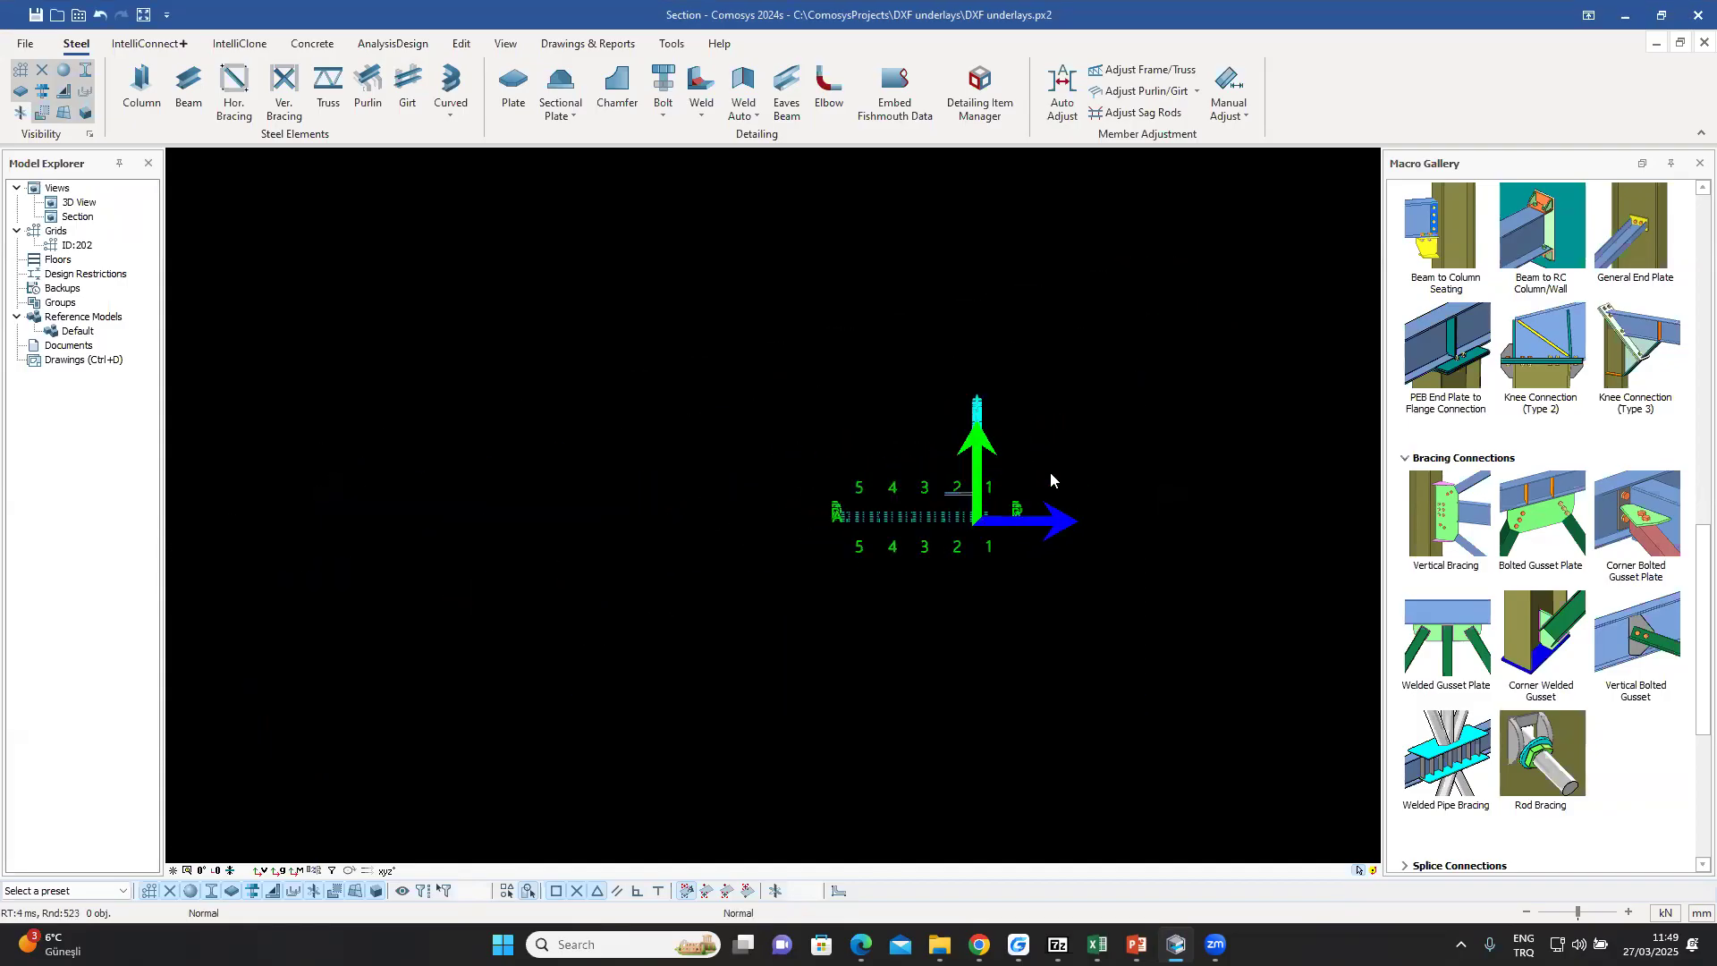
{"action": "scroll", "coordinate": [973, 476], "scroll_direction": "up", "scroll_amount": 5}
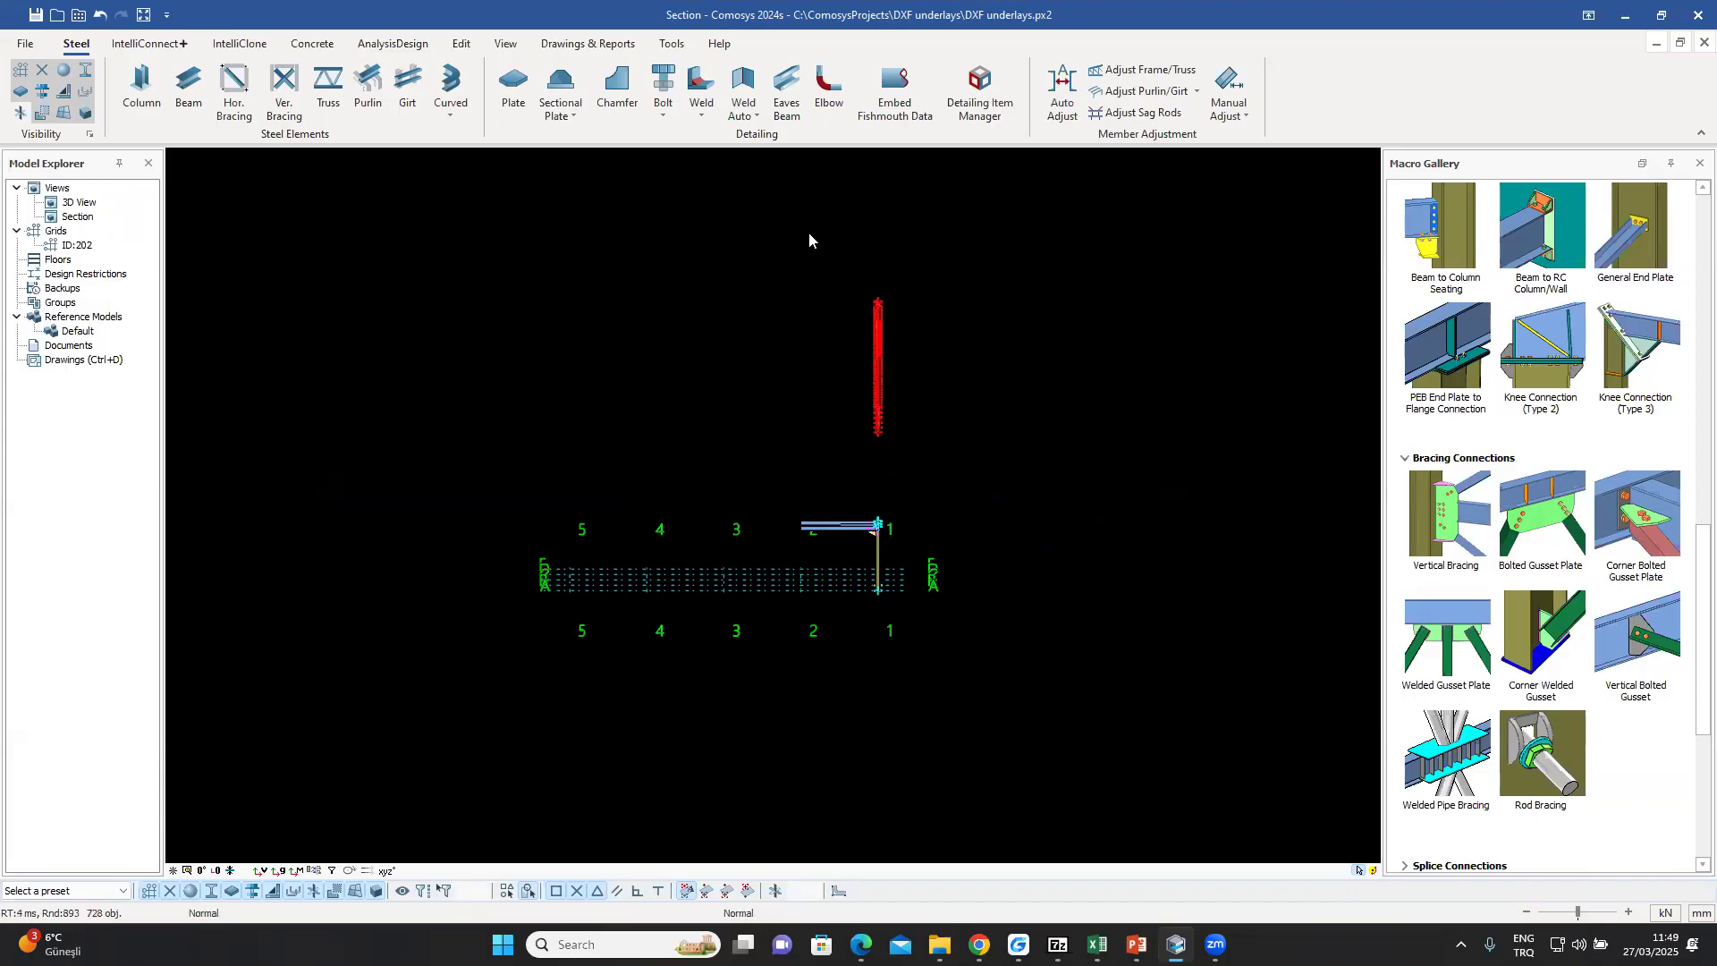
{"action": "key", "text": "Delete"}
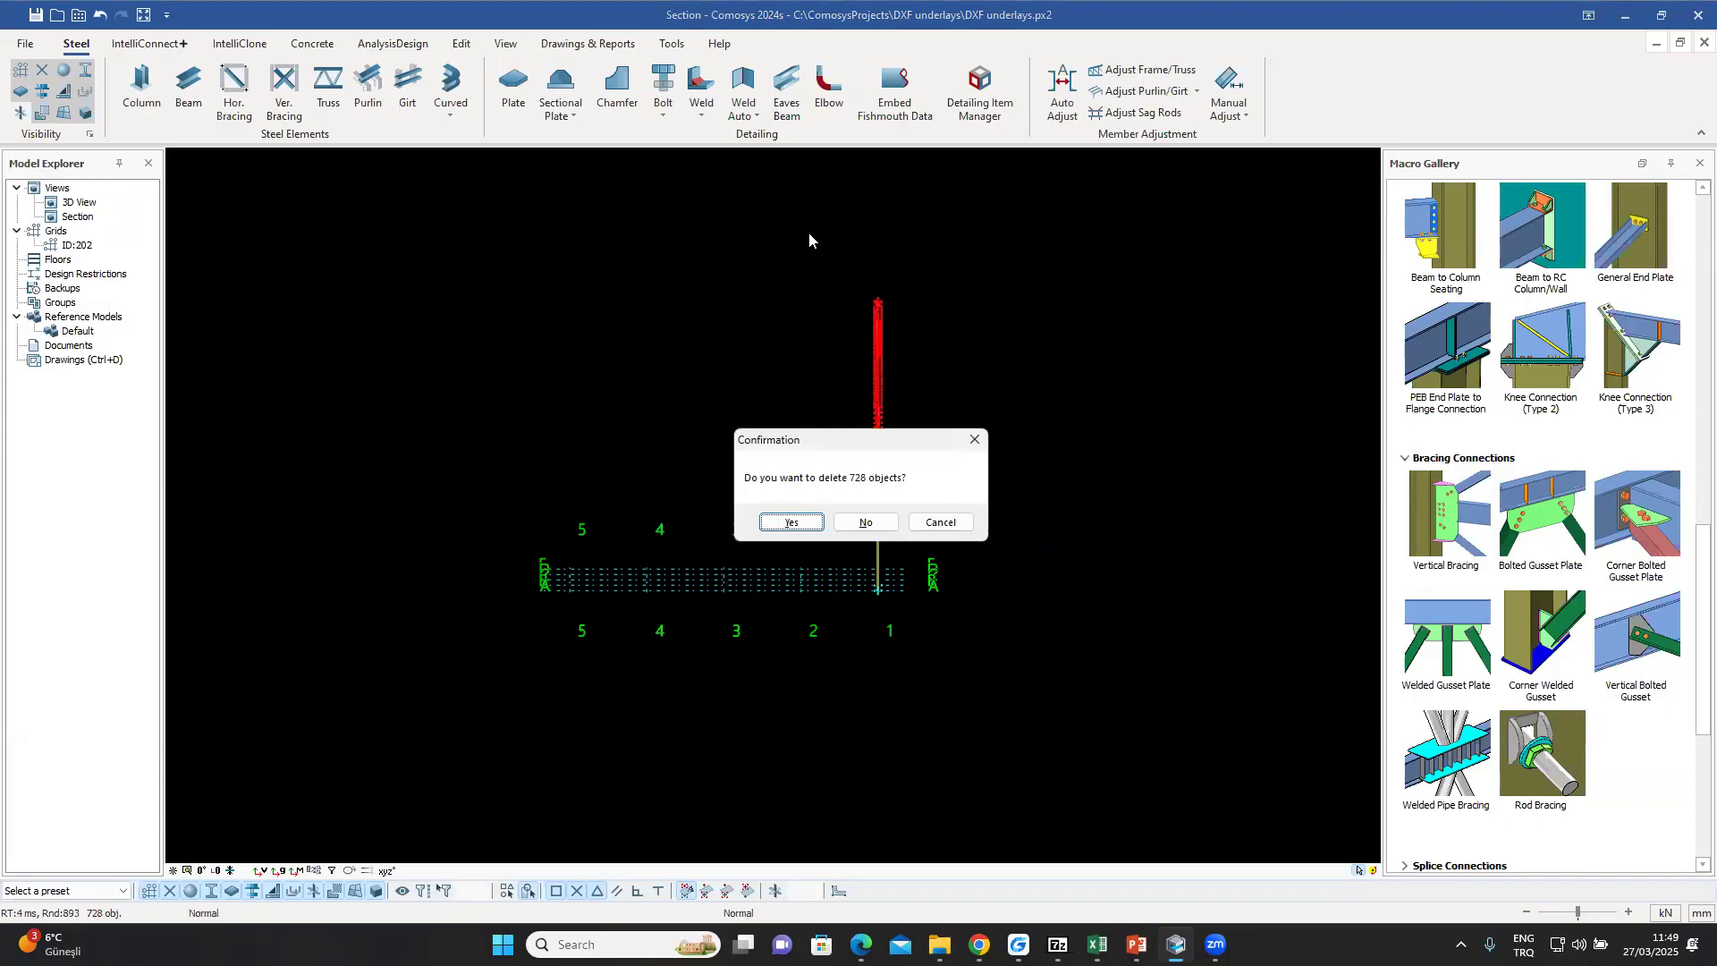
{"action": "left_click", "coordinate": [790, 519]}
{"action": "mouse_move", "coordinate": [884, 481]}
{"action": "middle_mouse_down"}
{"action": "mouse_move", "coordinate": [931, 459]}
{"action": "mouse_move", "coordinate": [911, 471]}
{"action": "middle_mouse_up"}
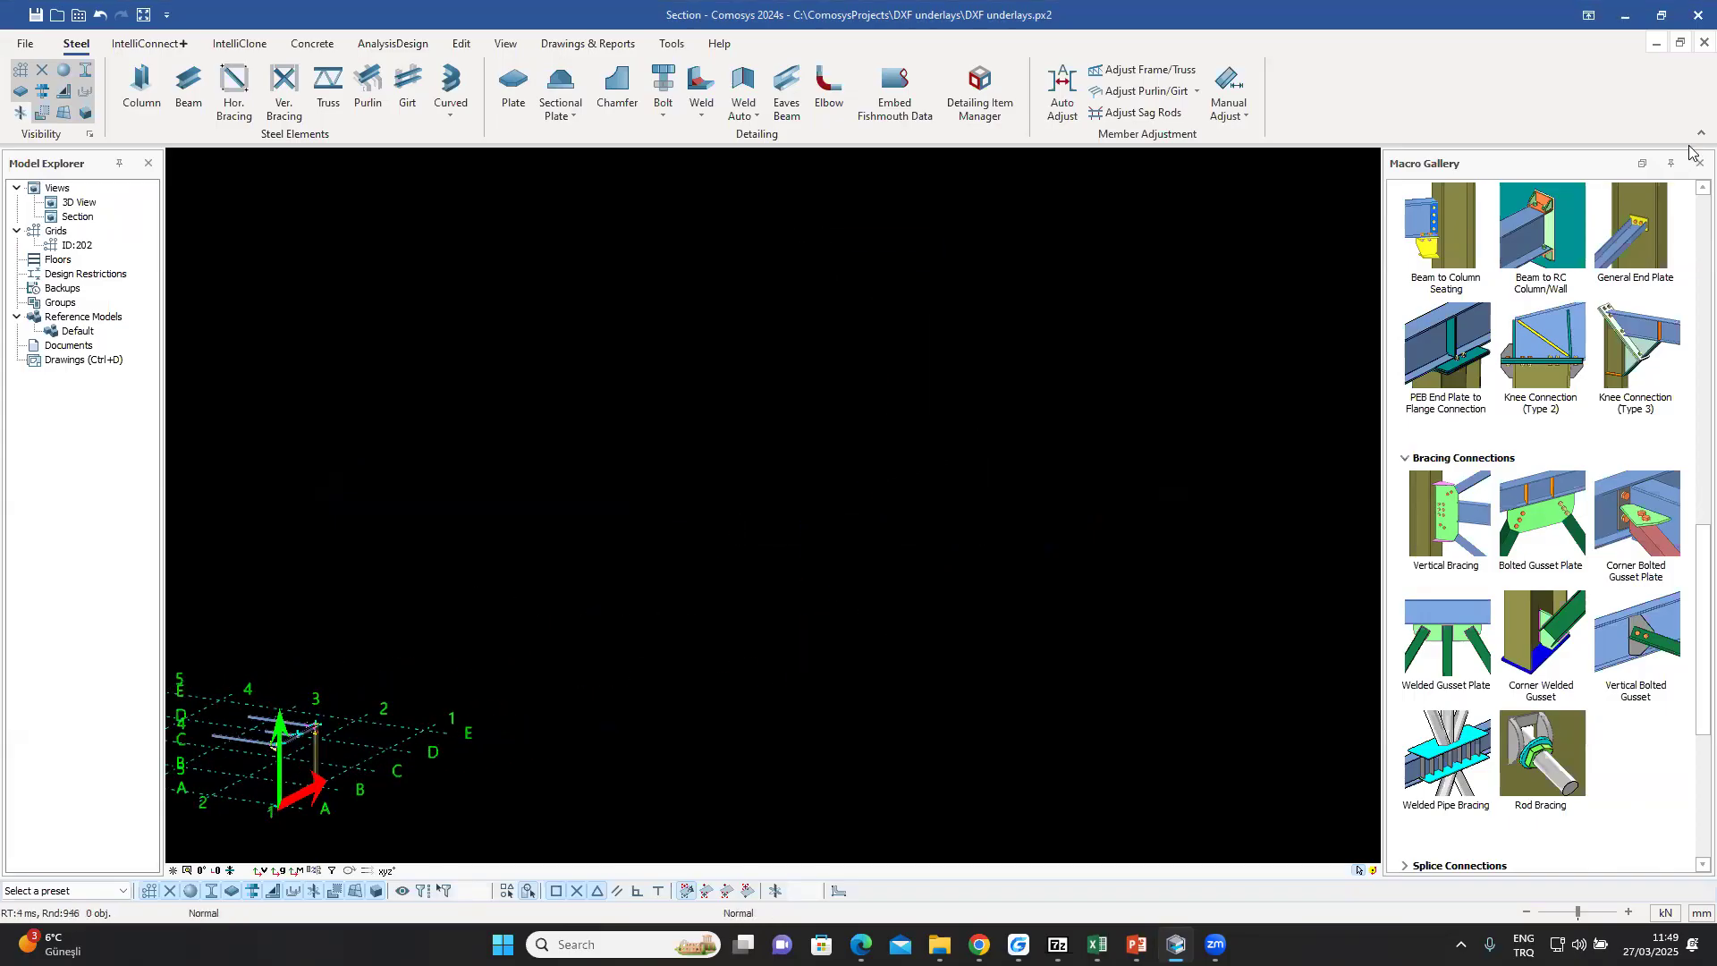
- Bring the 3D View in front of the Section view and maximize it
{"action": "left_click", "coordinate": [1680, 43]}
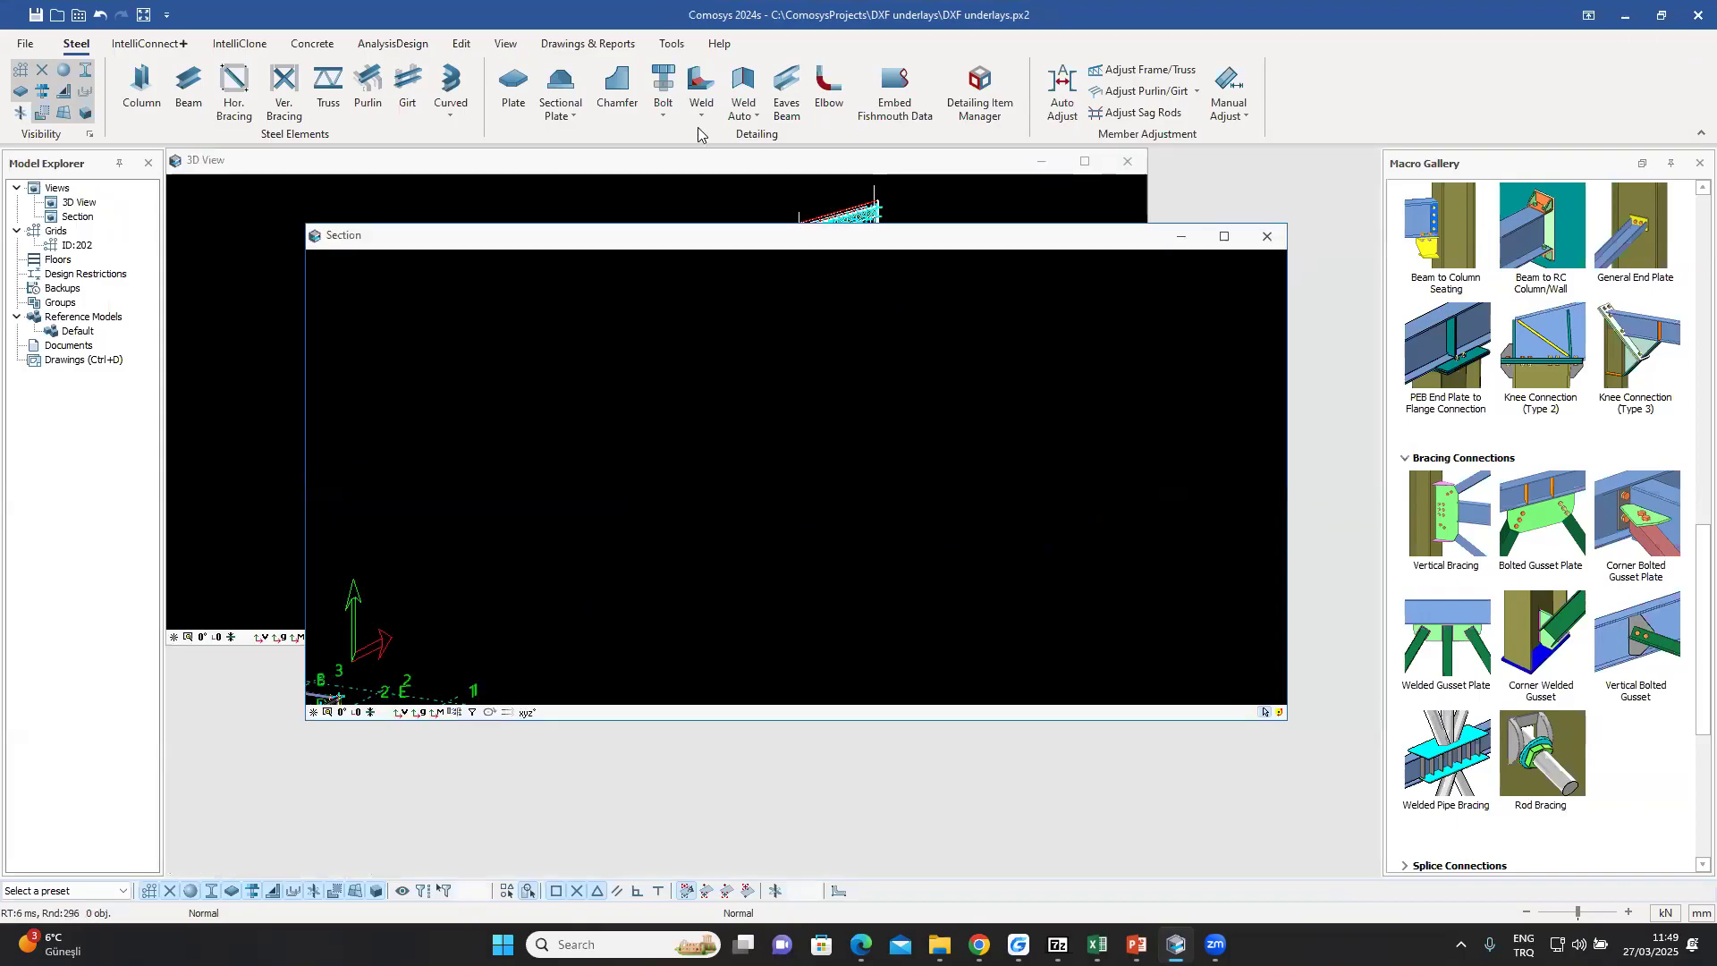
{"action": "left_click", "coordinate": [841, 185]}
{"action": "left_click", "coordinate": [1084, 161]}
{"action": "scroll", "coordinate": [873, 404], "scroll_direction": "up", "scroll_amount": 3}
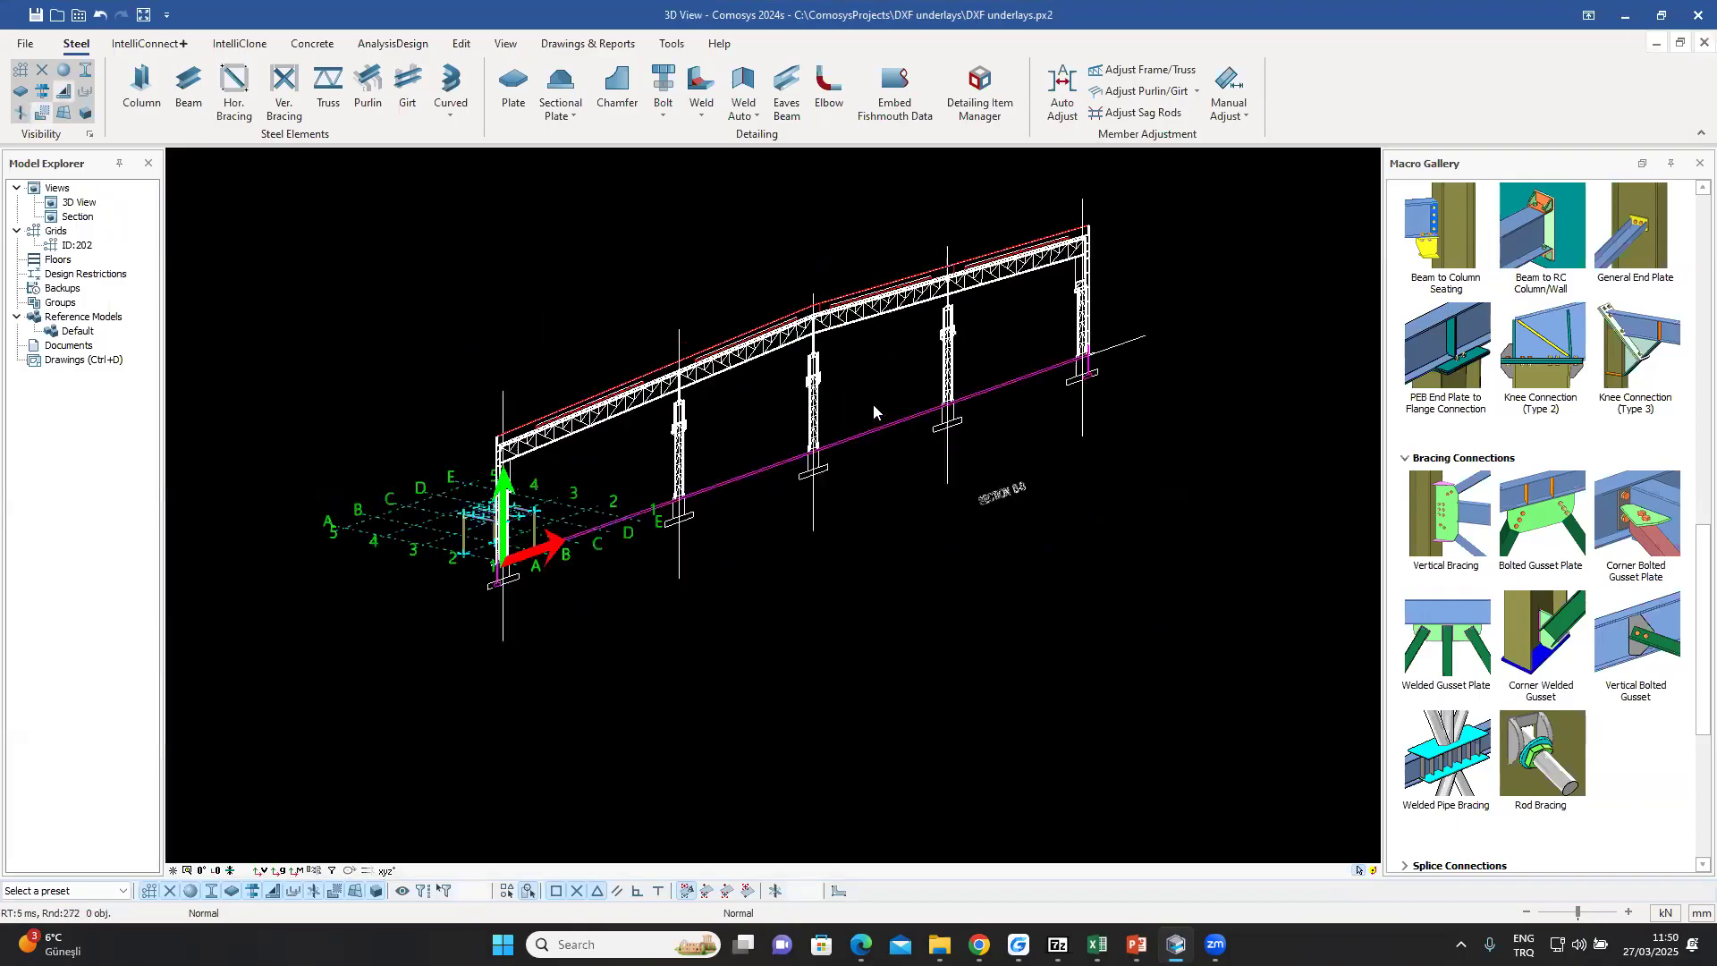
{"action": "middle_click_drag", "start_coordinate": [846, 354], "coordinate": [982, 358]}
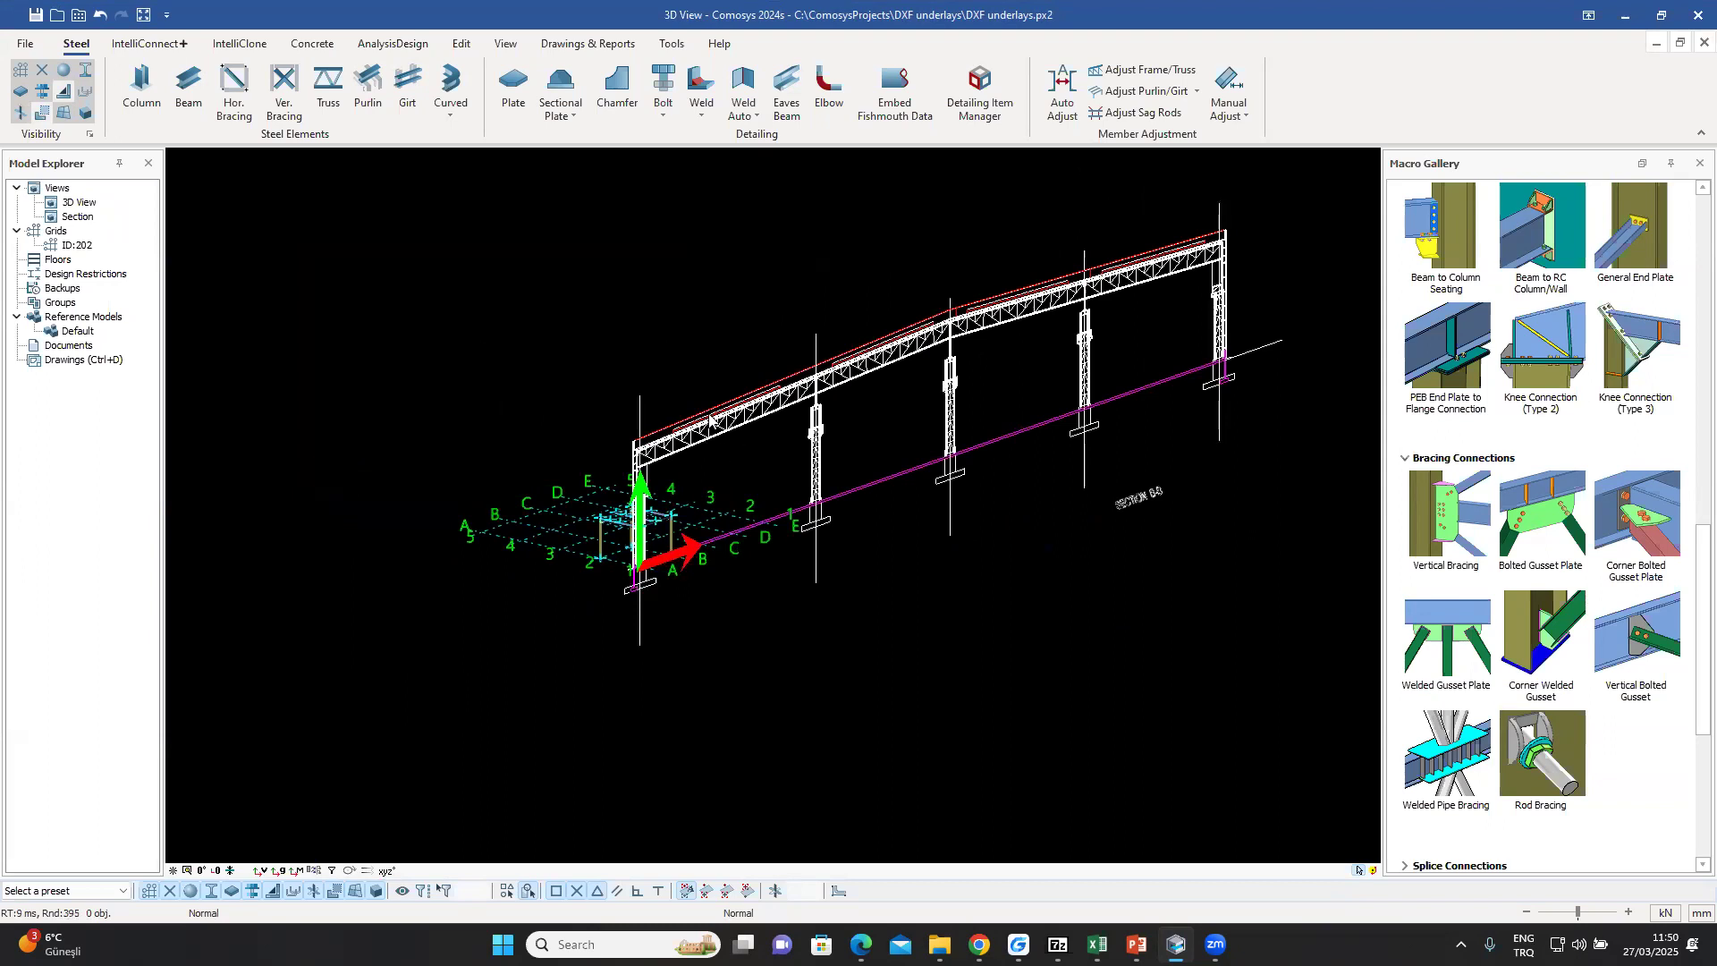
- Leave the visibility settings unchanged and delete the section's DXF underlay from the 3D View
{"action": "left_click", "coordinate": [90, 133]}
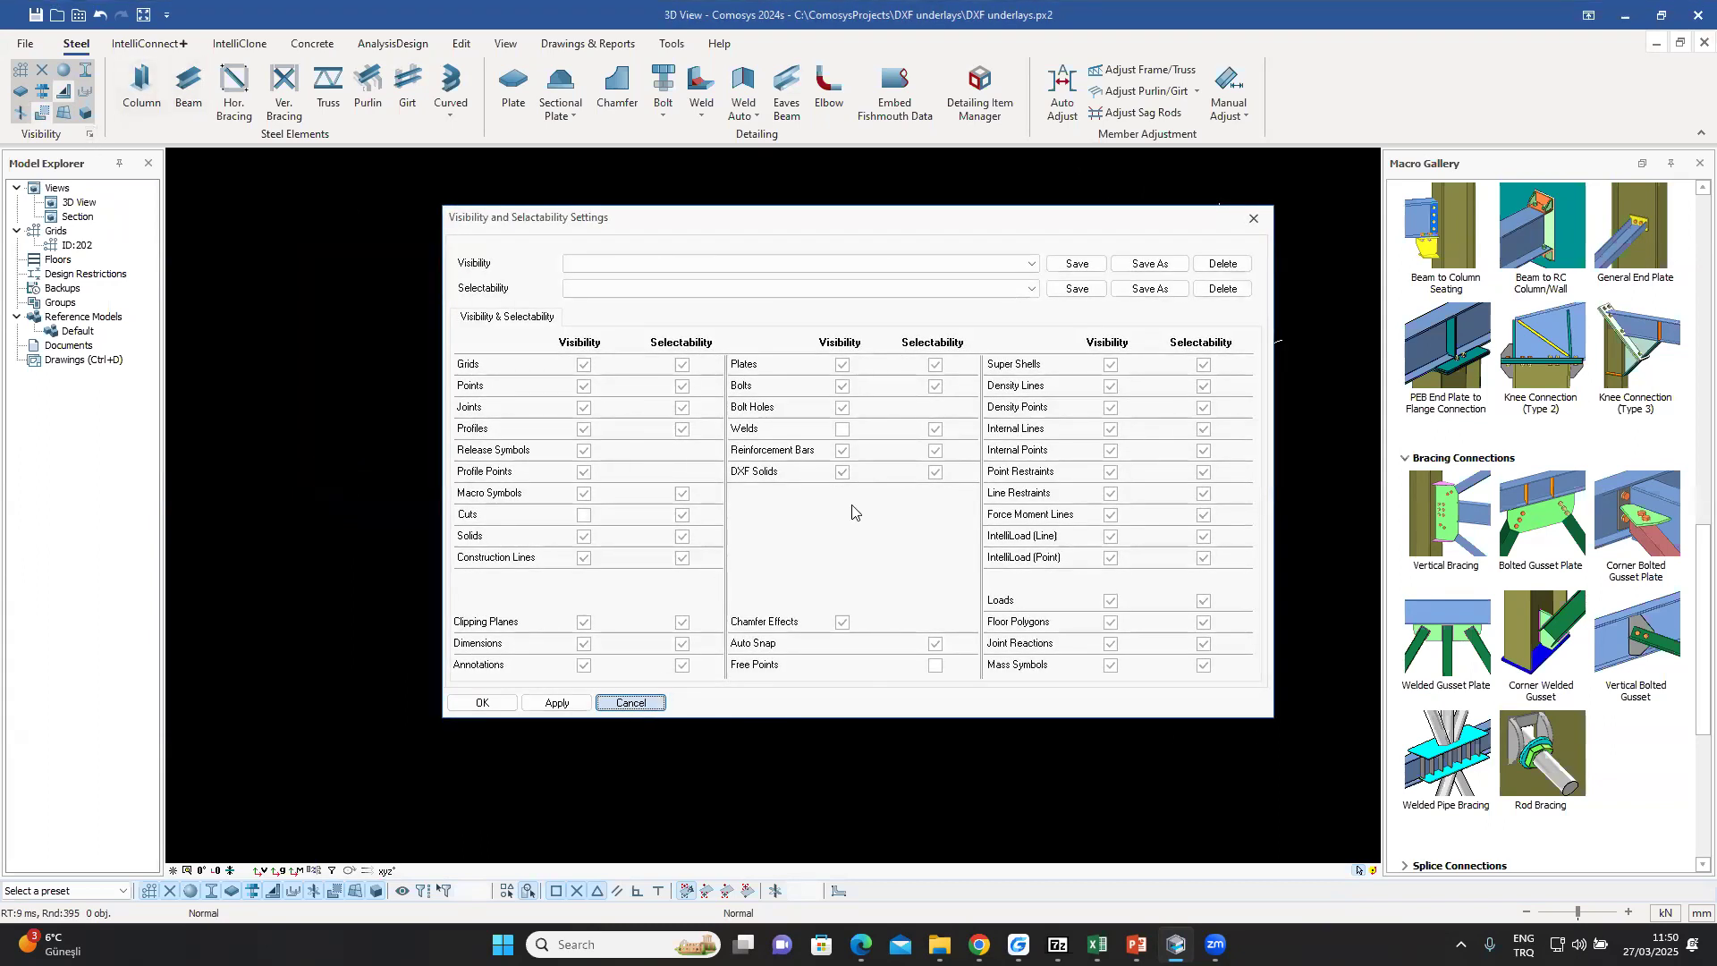
{"action": "left_click", "coordinate": [630, 703]}
{"action": "left_click", "coordinate": [835, 386]}
{"action": "key", "text": "Delete"}
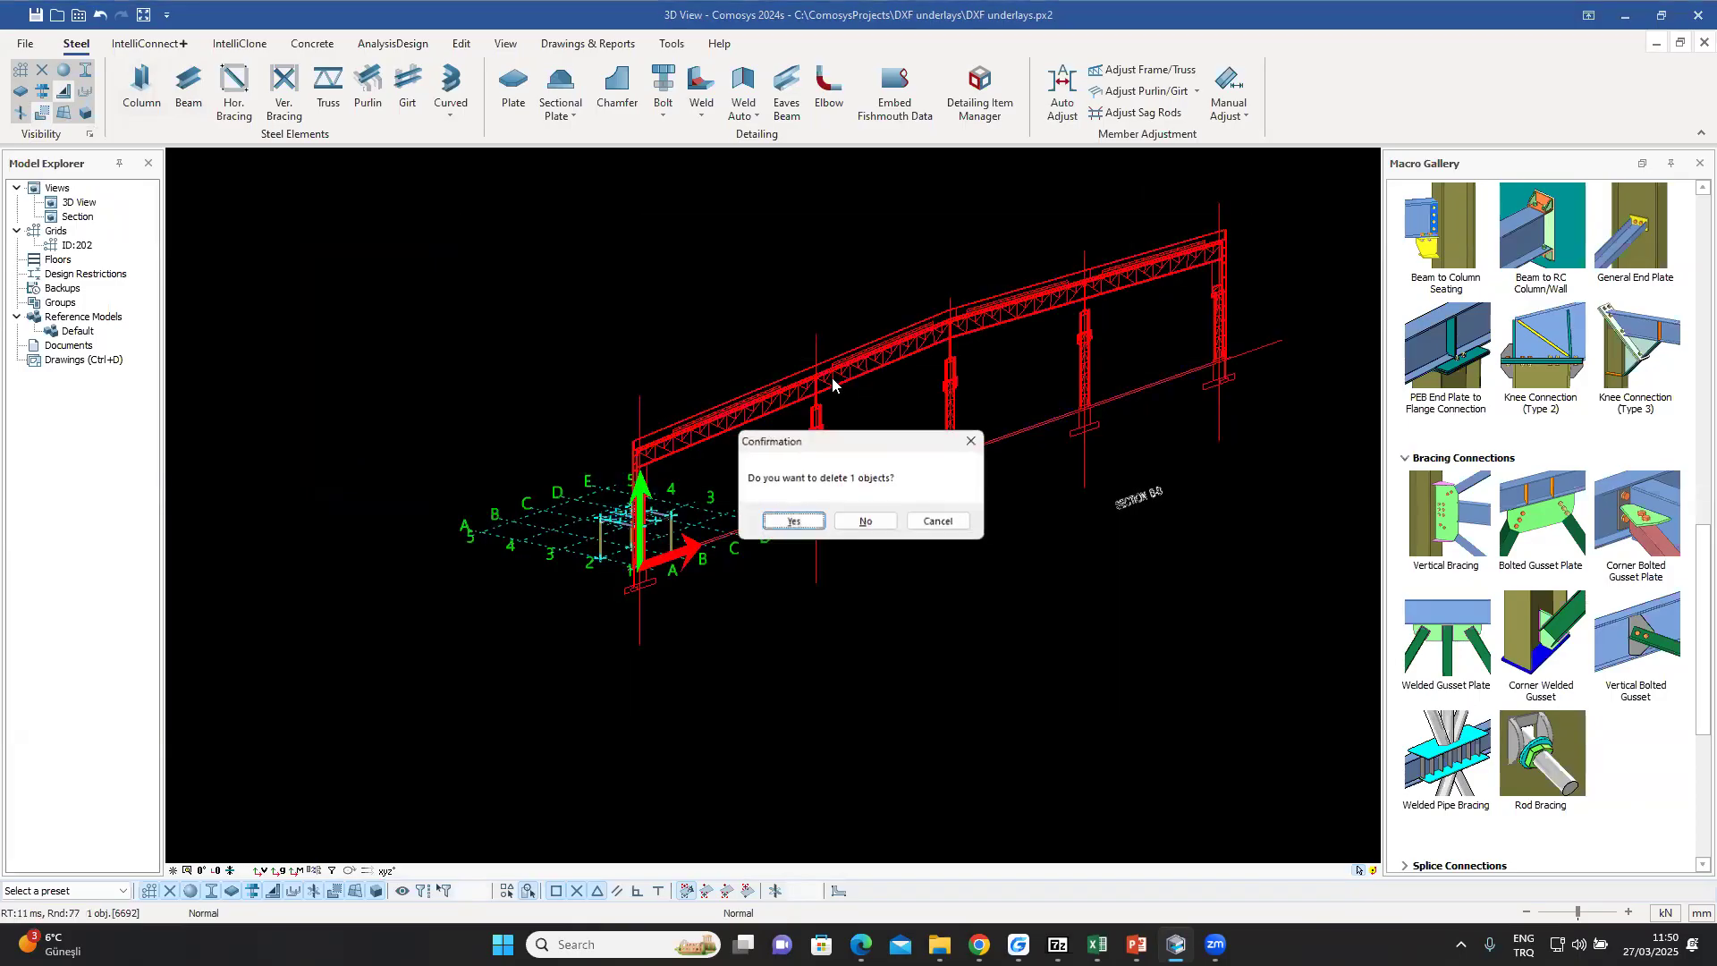
{"action": "left_click", "coordinate": [785, 522]}
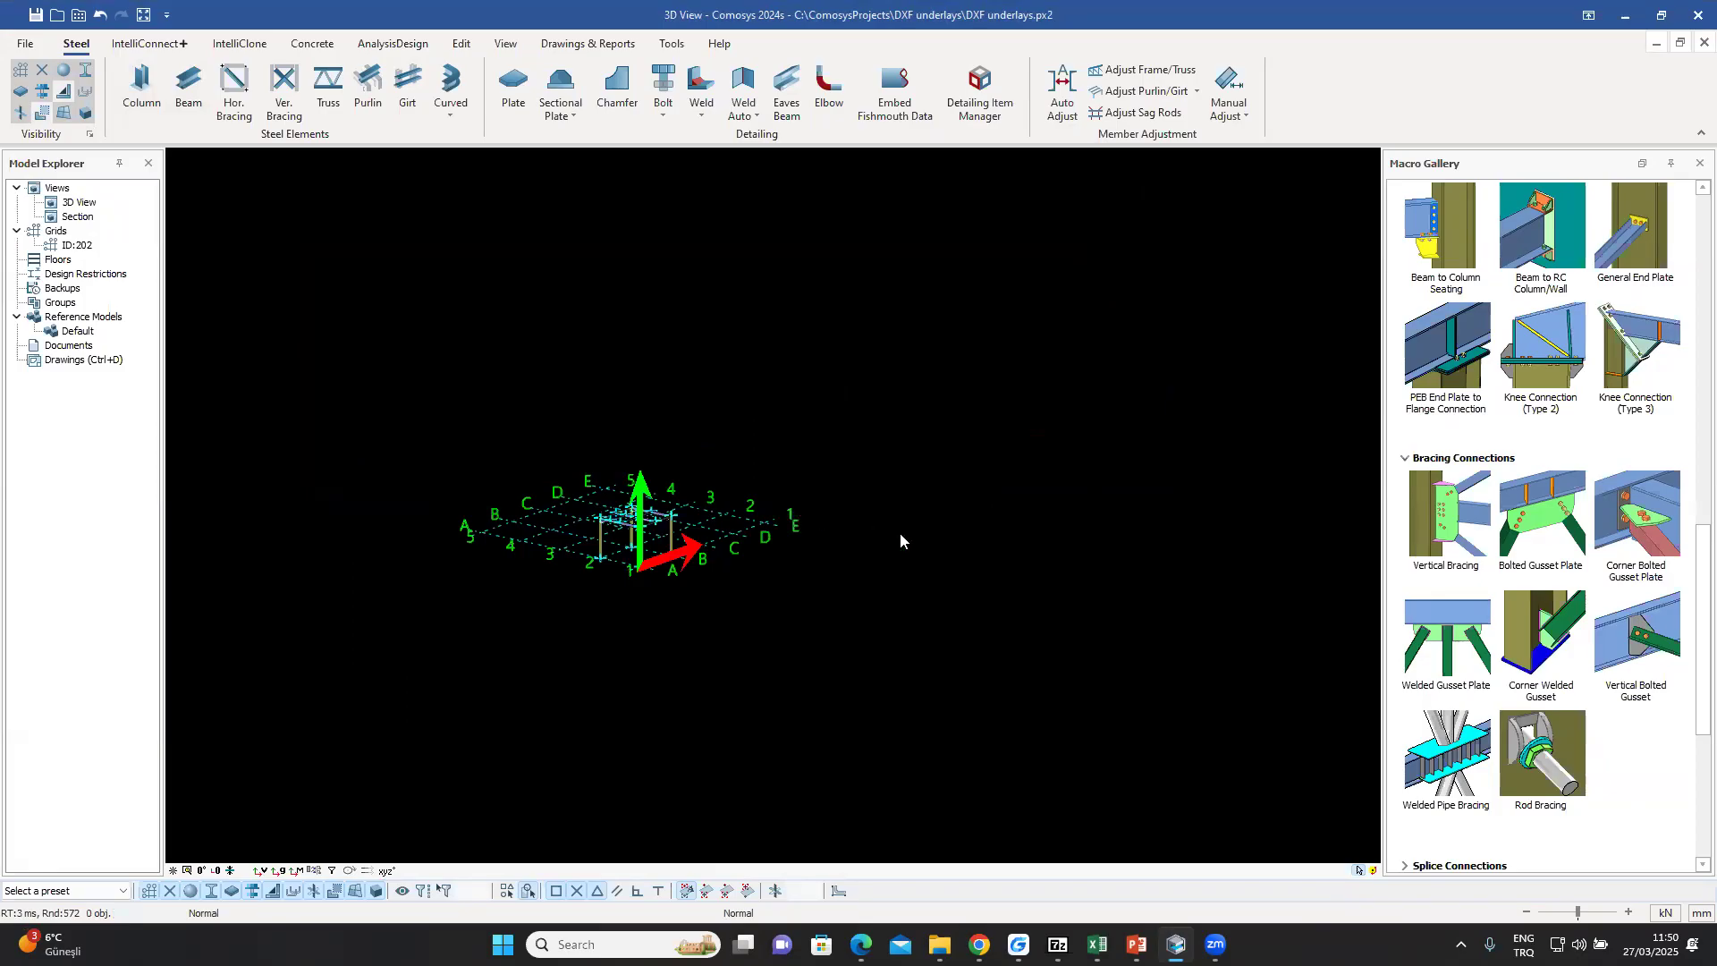
- Open the GA 1 drawing through the Drawings Manager and close the manager
{"action": "scroll", "coordinate": [887, 544], "scroll_direction": "up", "scroll_amount": 10}
{"action": "middle_click_drag", "start_coordinate": [751, 605], "coordinate": [757, 529]}
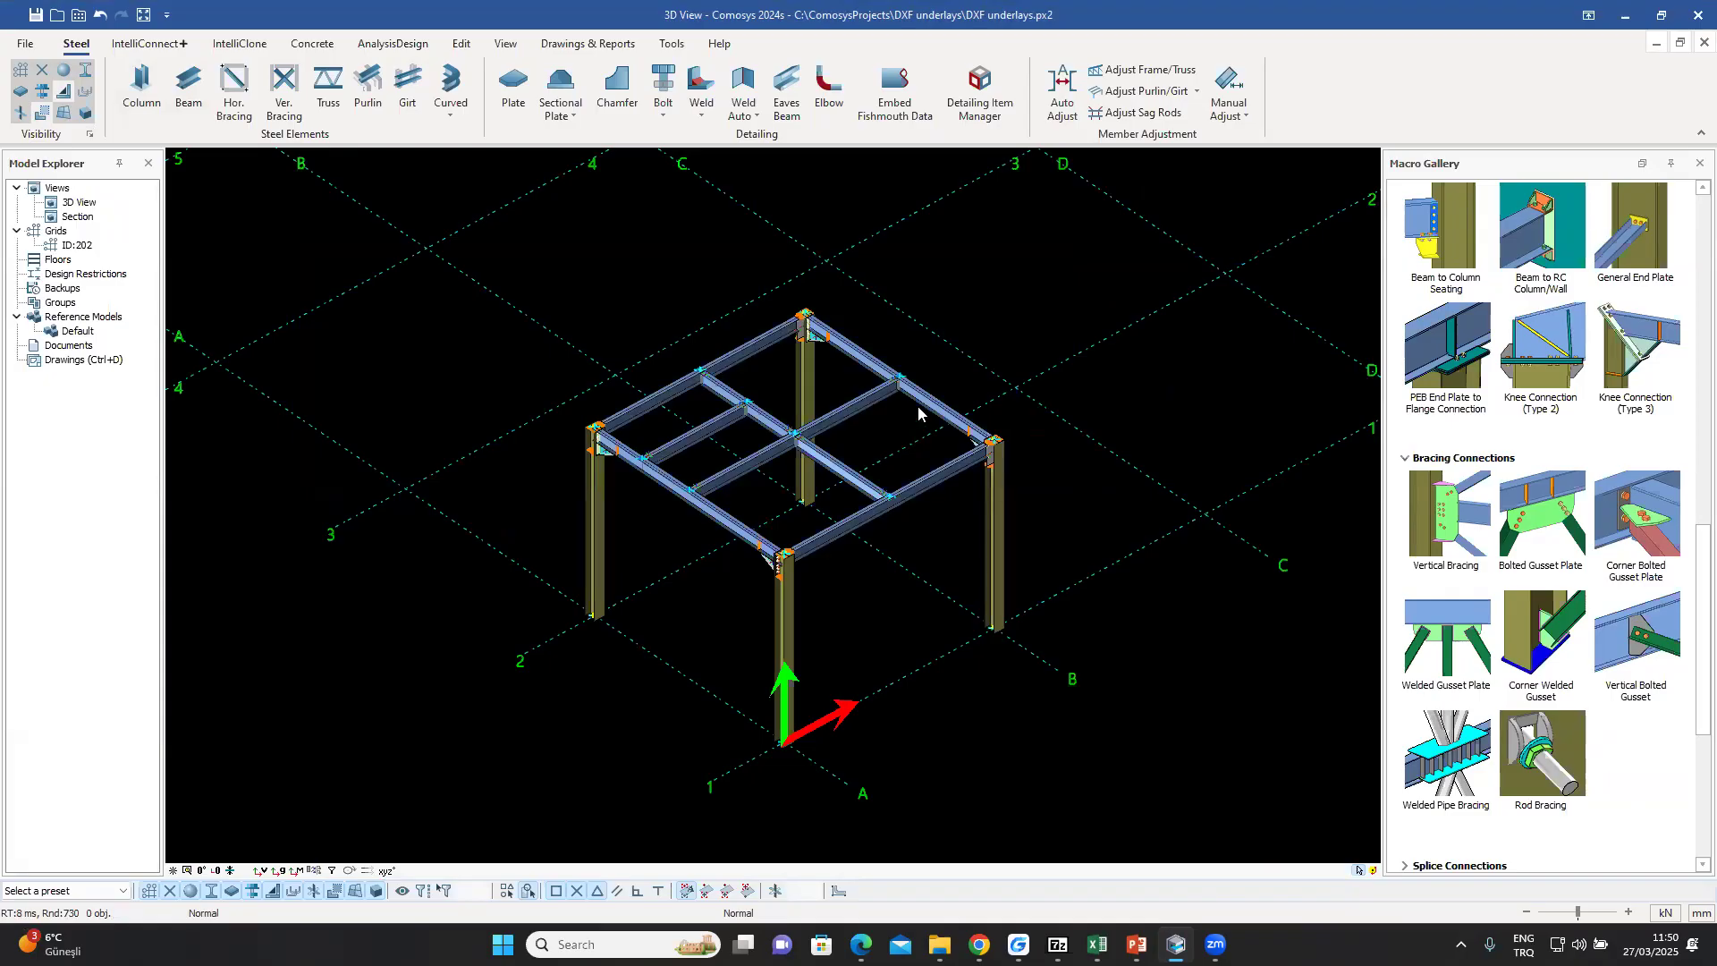
{"action": "middle_click_drag", "start_coordinate": [908, 430], "coordinate": [841, 501]}
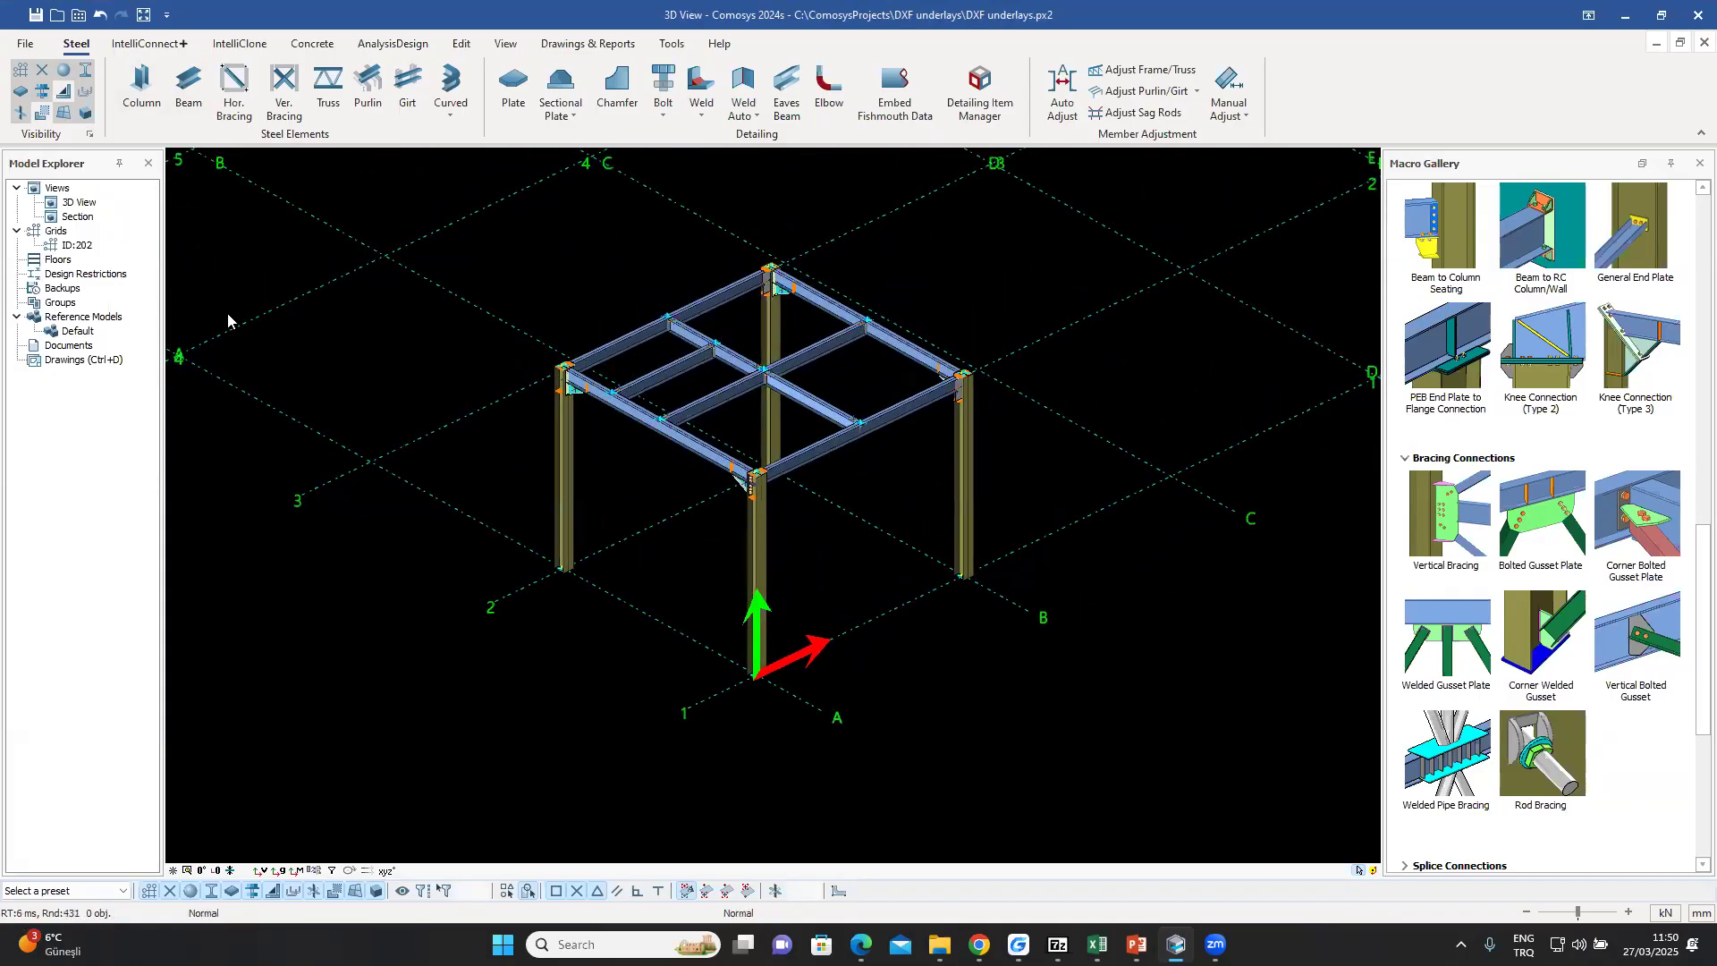
{"action": "double_click", "coordinate": [75, 361]}
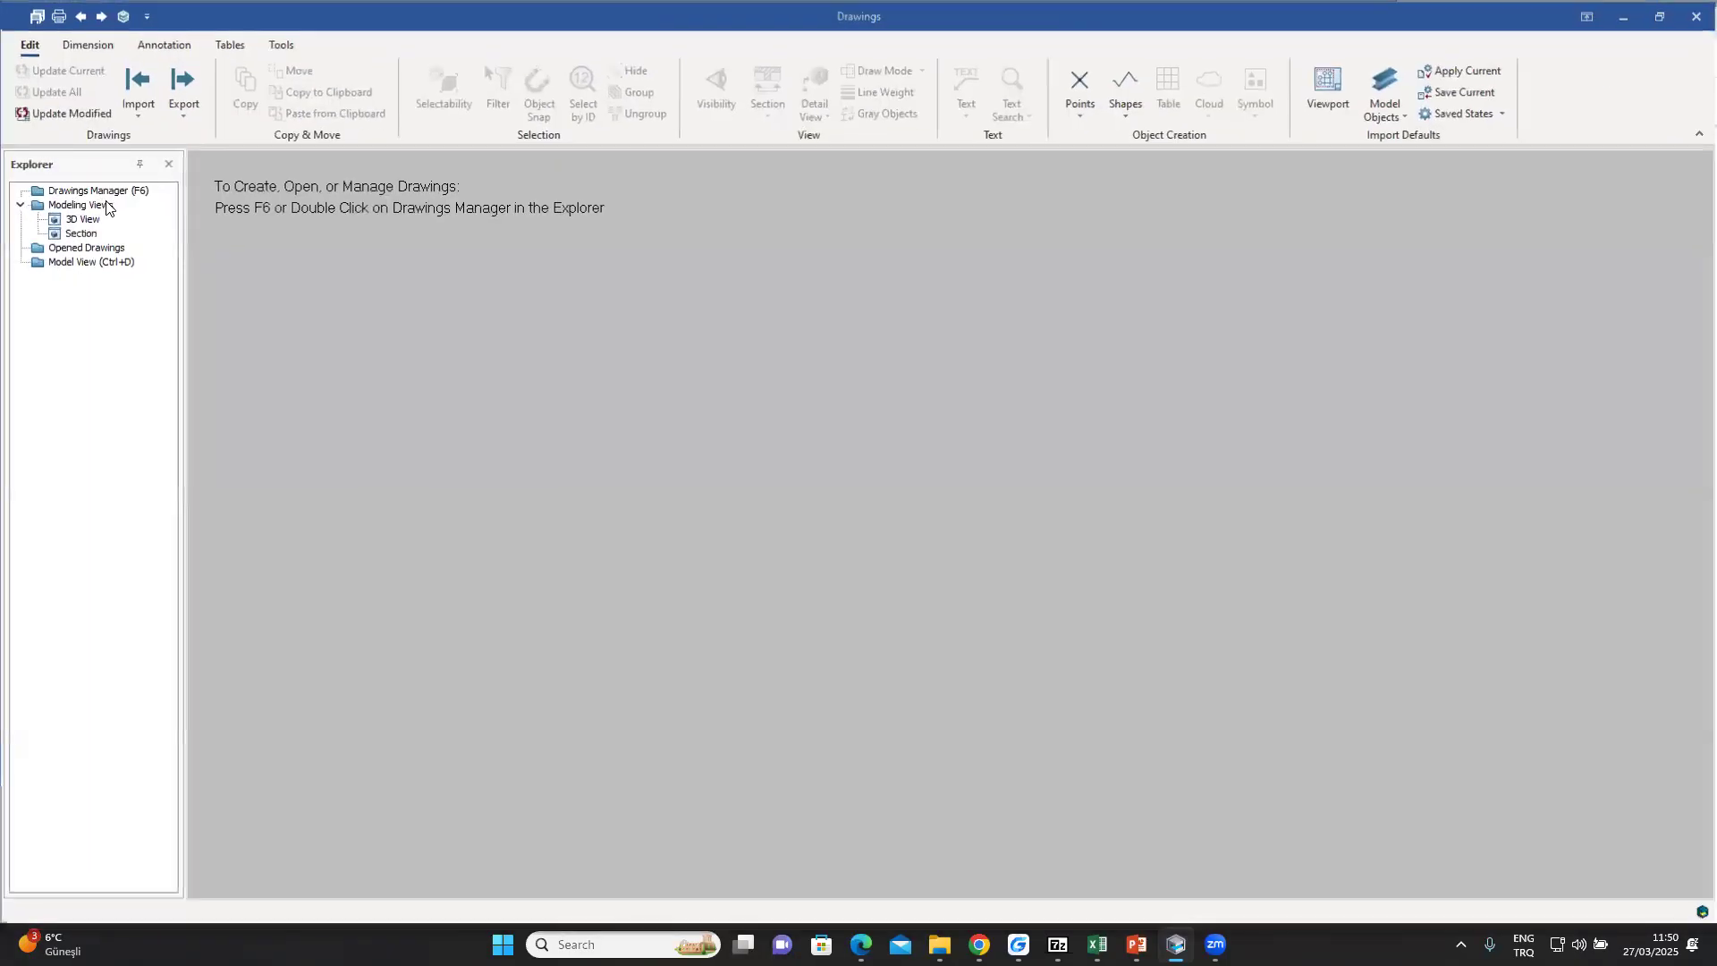
{"action": "double_click", "coordinate": [85, 190]}
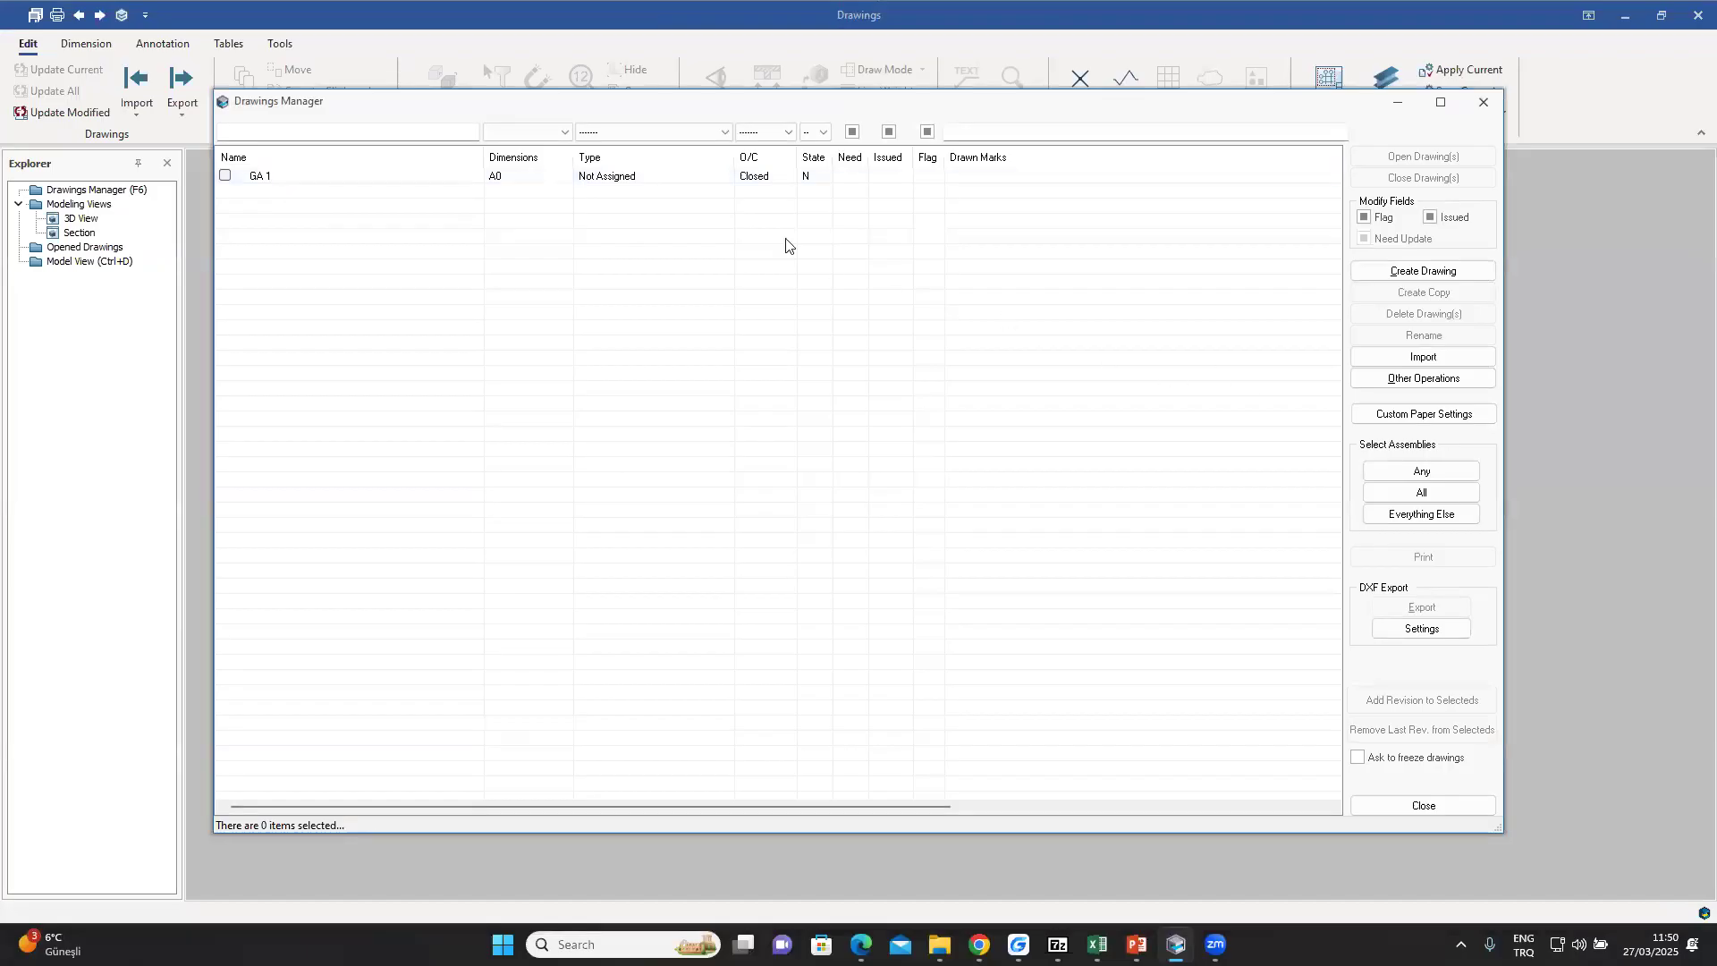
{"action": "left_click", "coordinate": [314, 184]}
{"action": "double_click", "coordinate": [314, 184]}
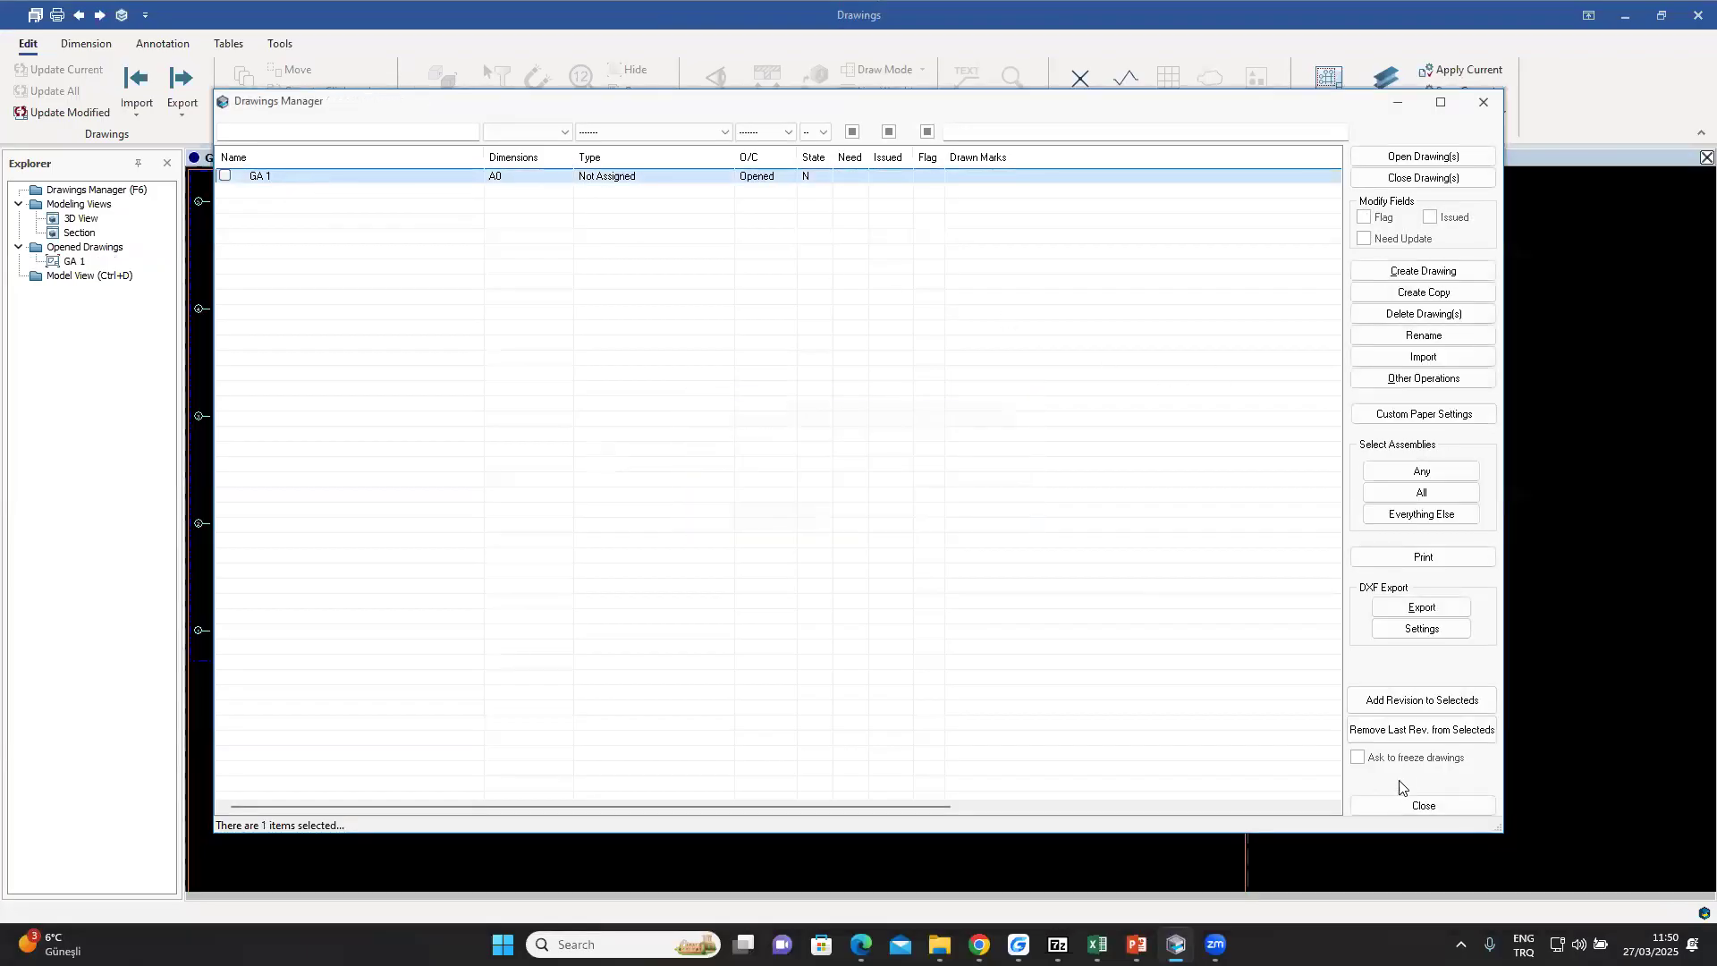
{"action": "left_click", "coordinate": [1406, 804]}
- Examine the beam and column plan between grids A–B and 1–2 in the GA 1 drawing
{"action": "scroll", "coordinate": [659, 612], "scroll_direction": "up", "scroll_amount": 6}
{"action": "middle_click_drag", "start_coordinate": [654, 610], "coordinate": [882, 410]}
{"action": "scroll", "coordinate": [525, 260], "scroll_direction": "up", "scroll_amount": 5}
{"action": "scroll", "coordinate": [525, 260], "scroll_direction": "down", "scroll_amount": 4}
{"action": "scroll", "coordinate": [518, 600], "scroll_direction": "up", "scroll_amount": 3}
{"action": "scroll", "coordinate": [703, 477], "scroll_direction": "down", "scroll_amount": 5}
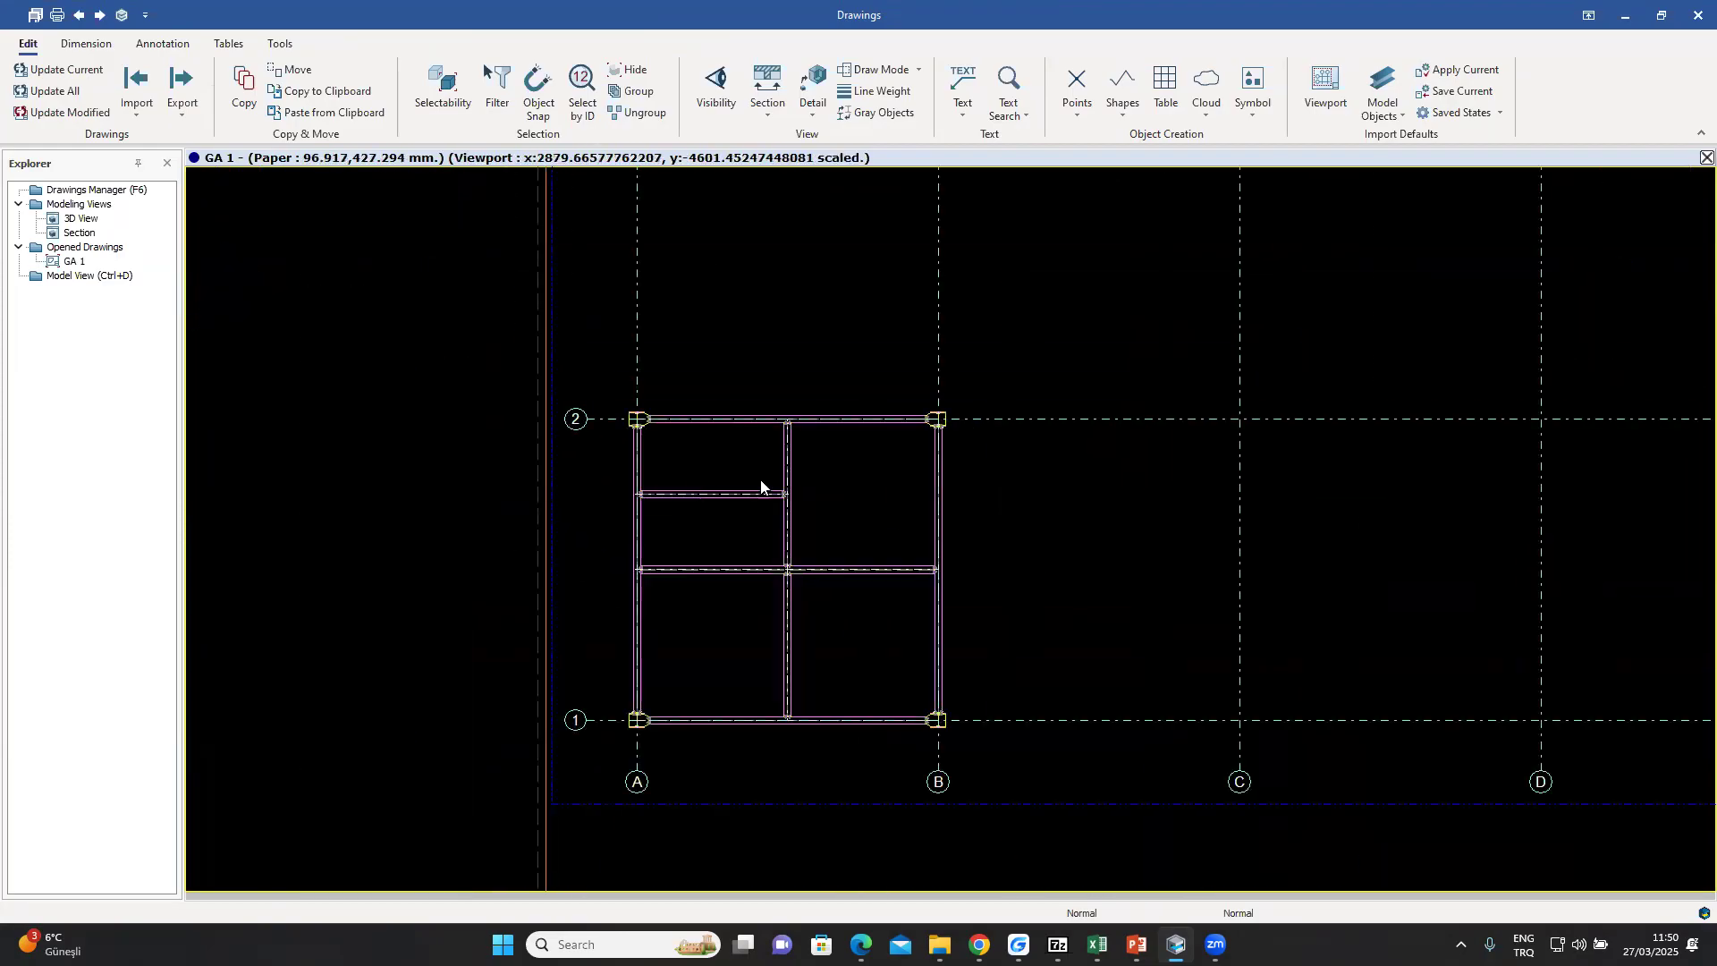
- Inspect the beam end connections along grid A and the surrounding grid lines in the GA 1 viewport
{"action": "middle_click_drag", "start_coordinate": [763, 491], "coordinate": [710, 441]}
{"action": "middle_click_drag", "start_coordinate": [889, 460], "coordinate": [853, 492]}
{"action": "scroll", "coordinate": [1052, 399], "scroll_direction": "down", "scroll_amount": 3}
{"action": "middle_click_drag", "start_coordinate": [1038, 390], "coordinate": [985, 458]}
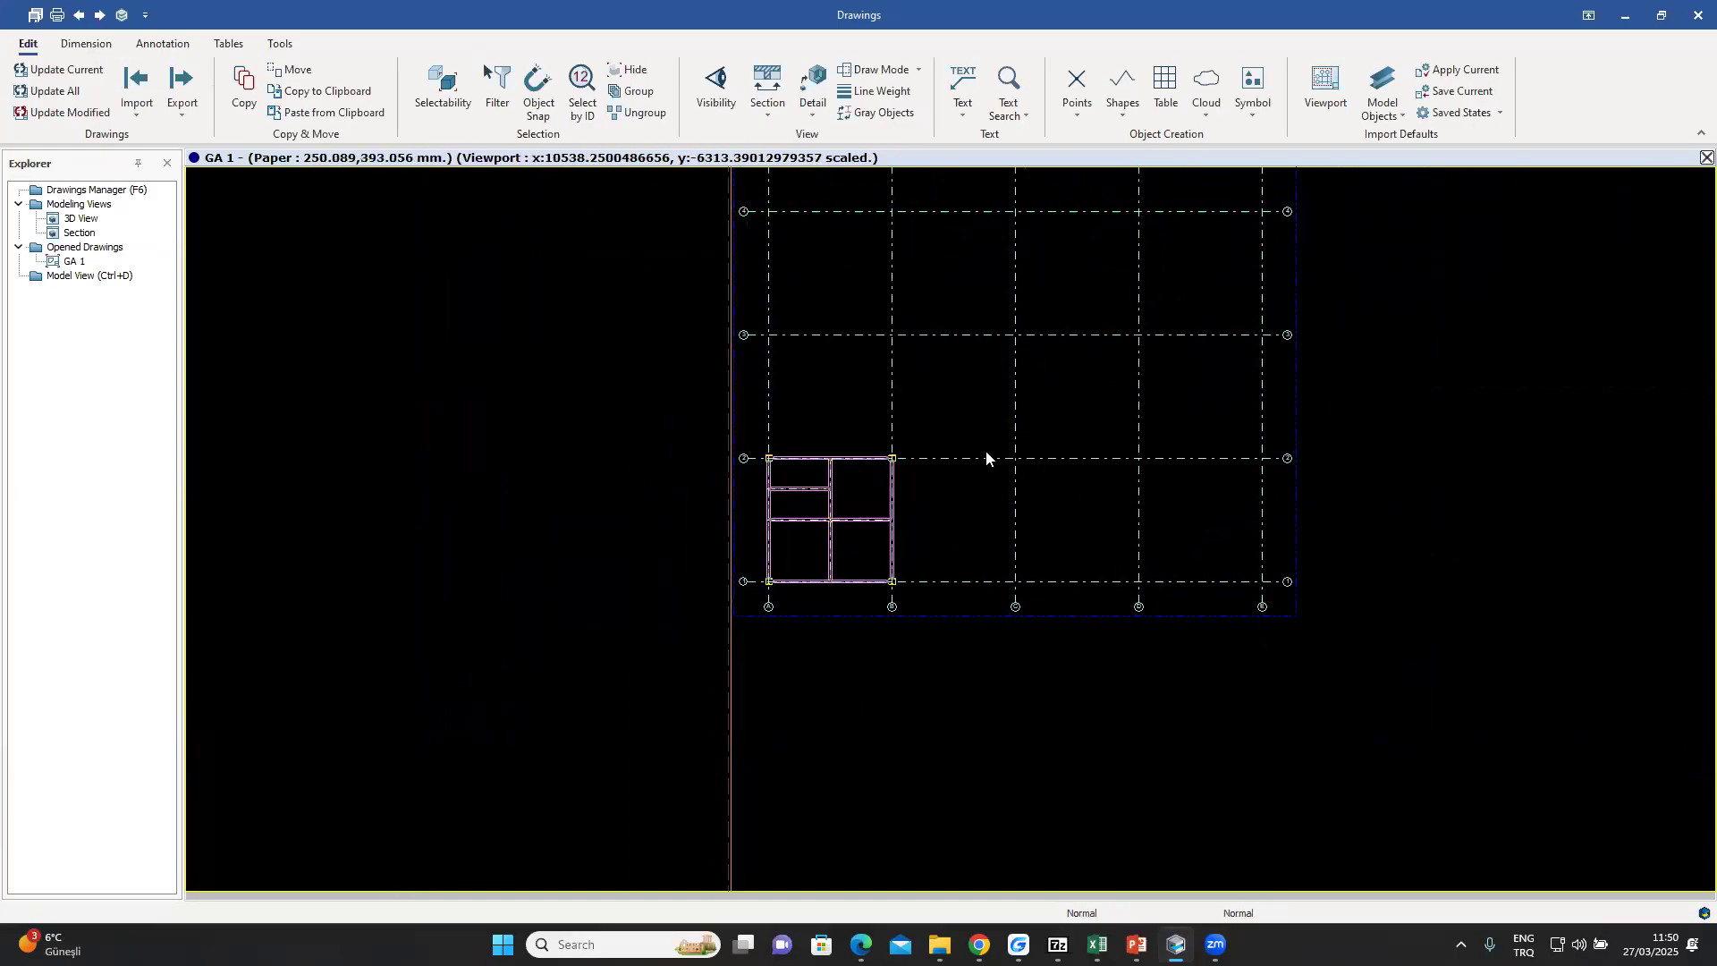
{"action": "scroll", "coordinate": [866, 534], "scroll_direction": "up", "scroll_amount": 2}
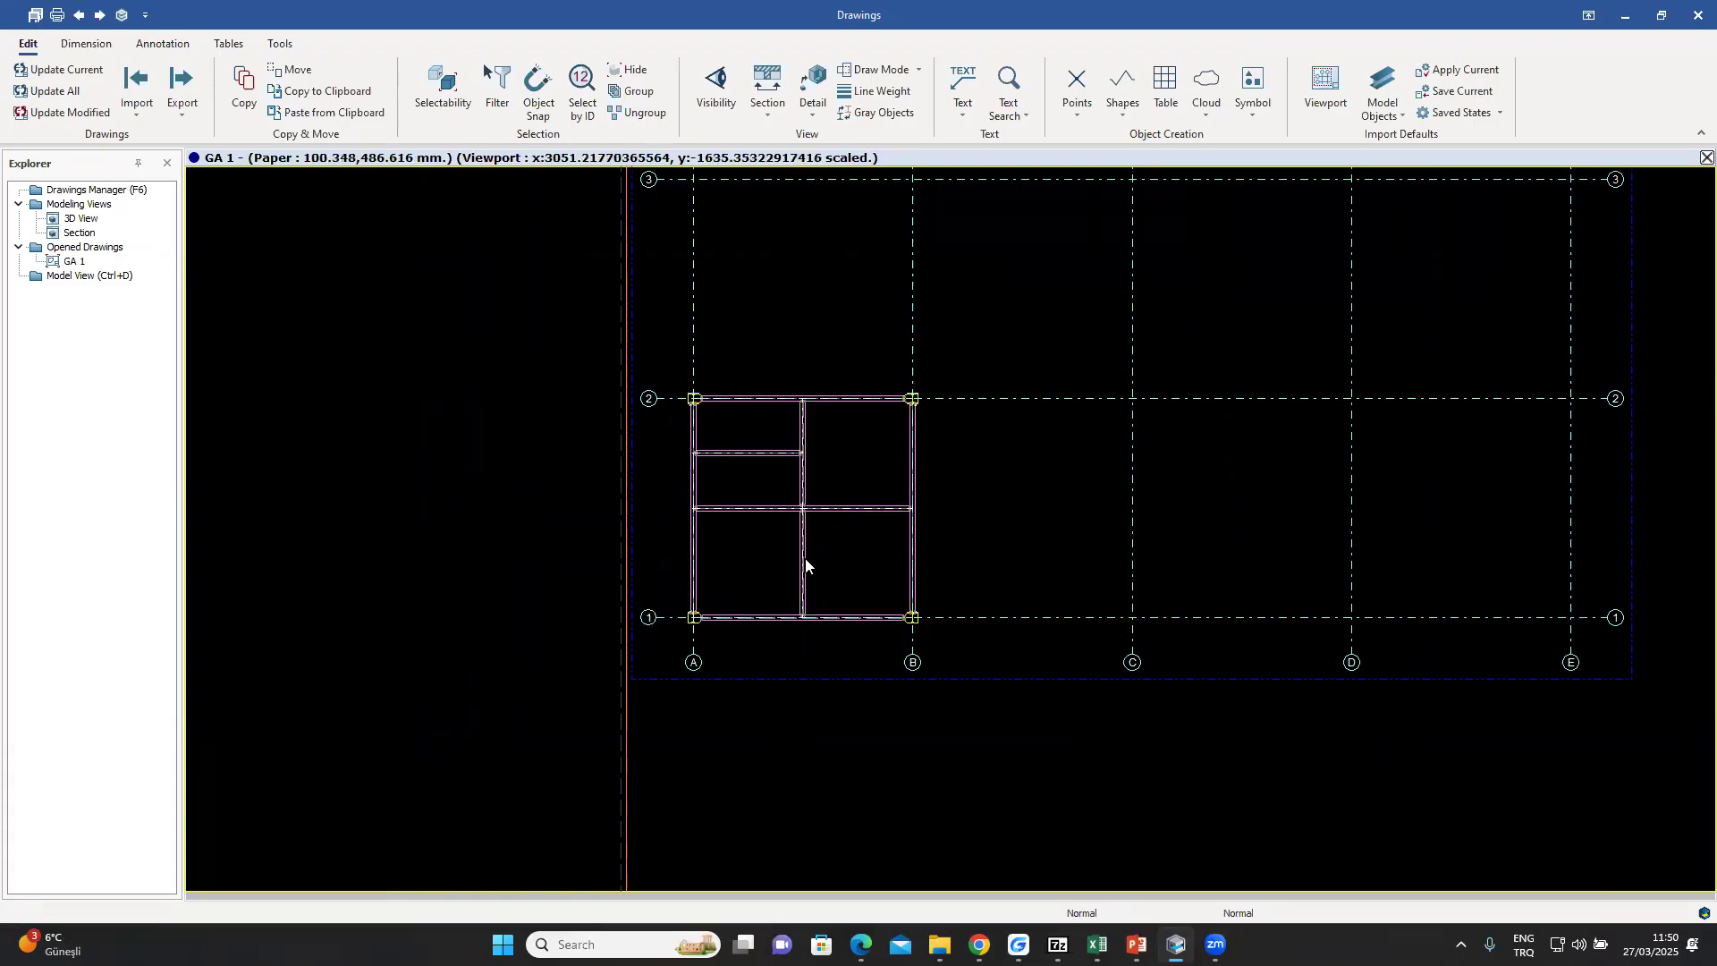
{"action": "scroll", "coordinate": [753, 550], "scroll_direction": "up", "scroll_amount": 3}
{"action": "mouse_move", "coordinate": [752, 551]}
{"action": "middle_mouse_down"}
{"action": "mouse_move", "coordinate": [780, 495]}
{"action": "mouse_move", "coordinate": [750, 459]}
{"action": "middle_mouse_up"}
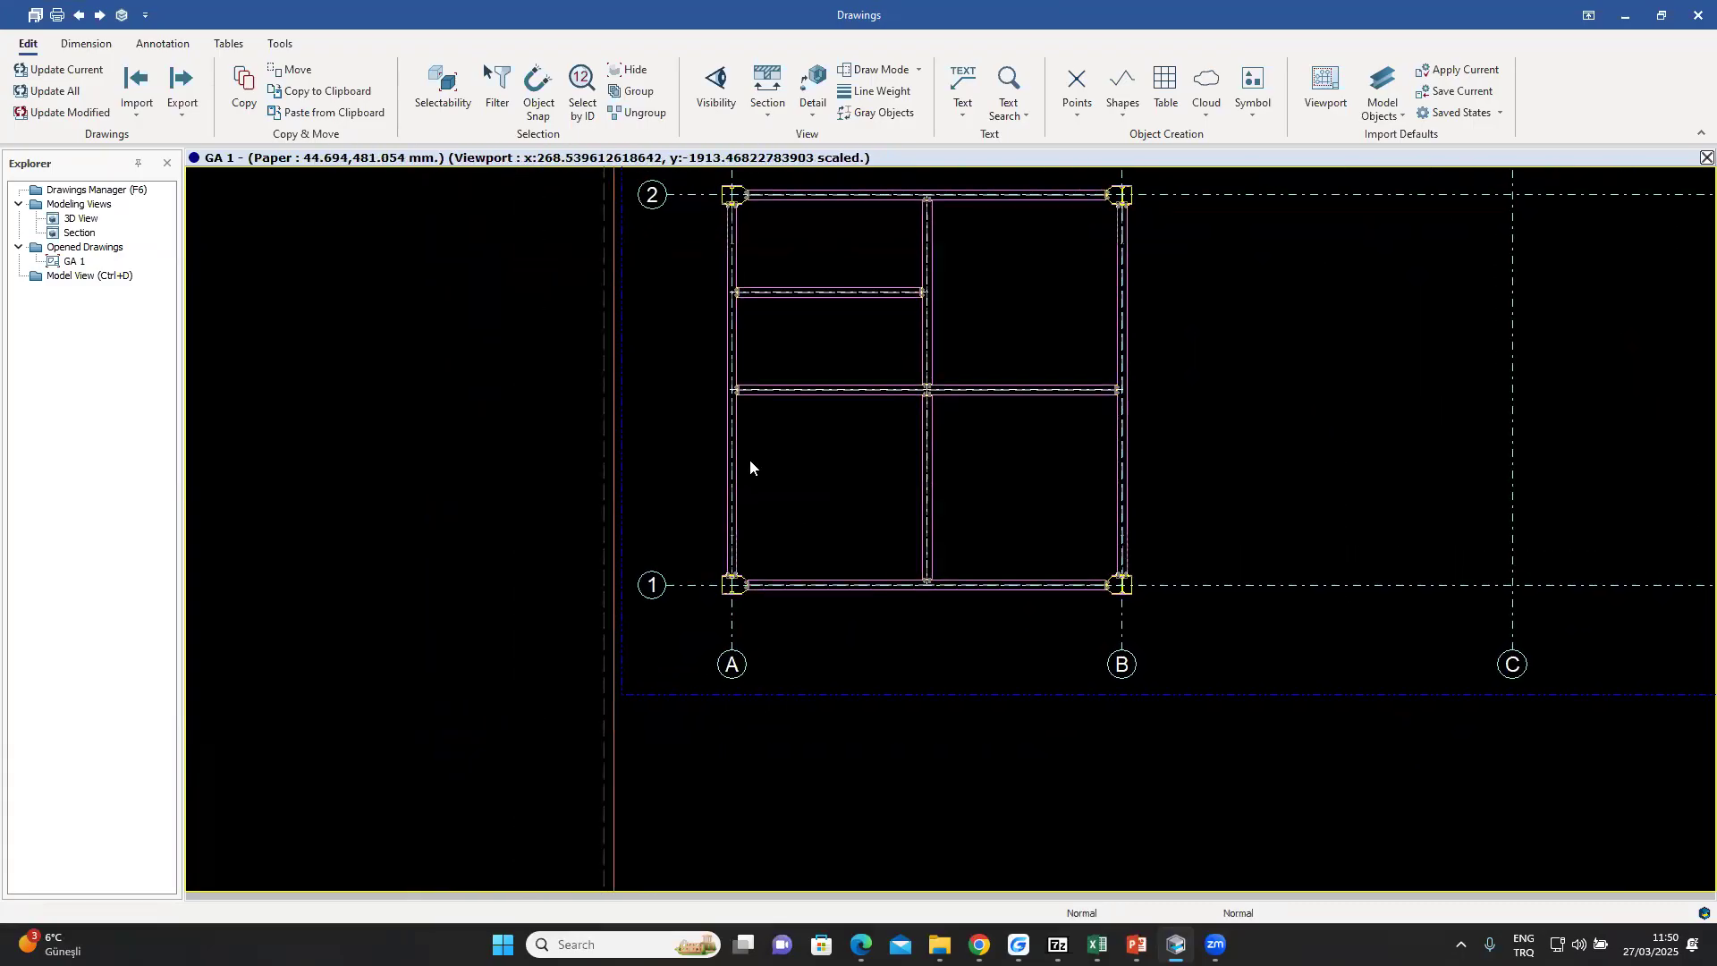
{"action": "scroll", "coordinate": [749, 459], "scroll_direction": "up", "scroll_amount": 3}
{"action": "scroll", "coordinate": [735, 344], "scroll_direction": "up", "scroll_amount": 5}
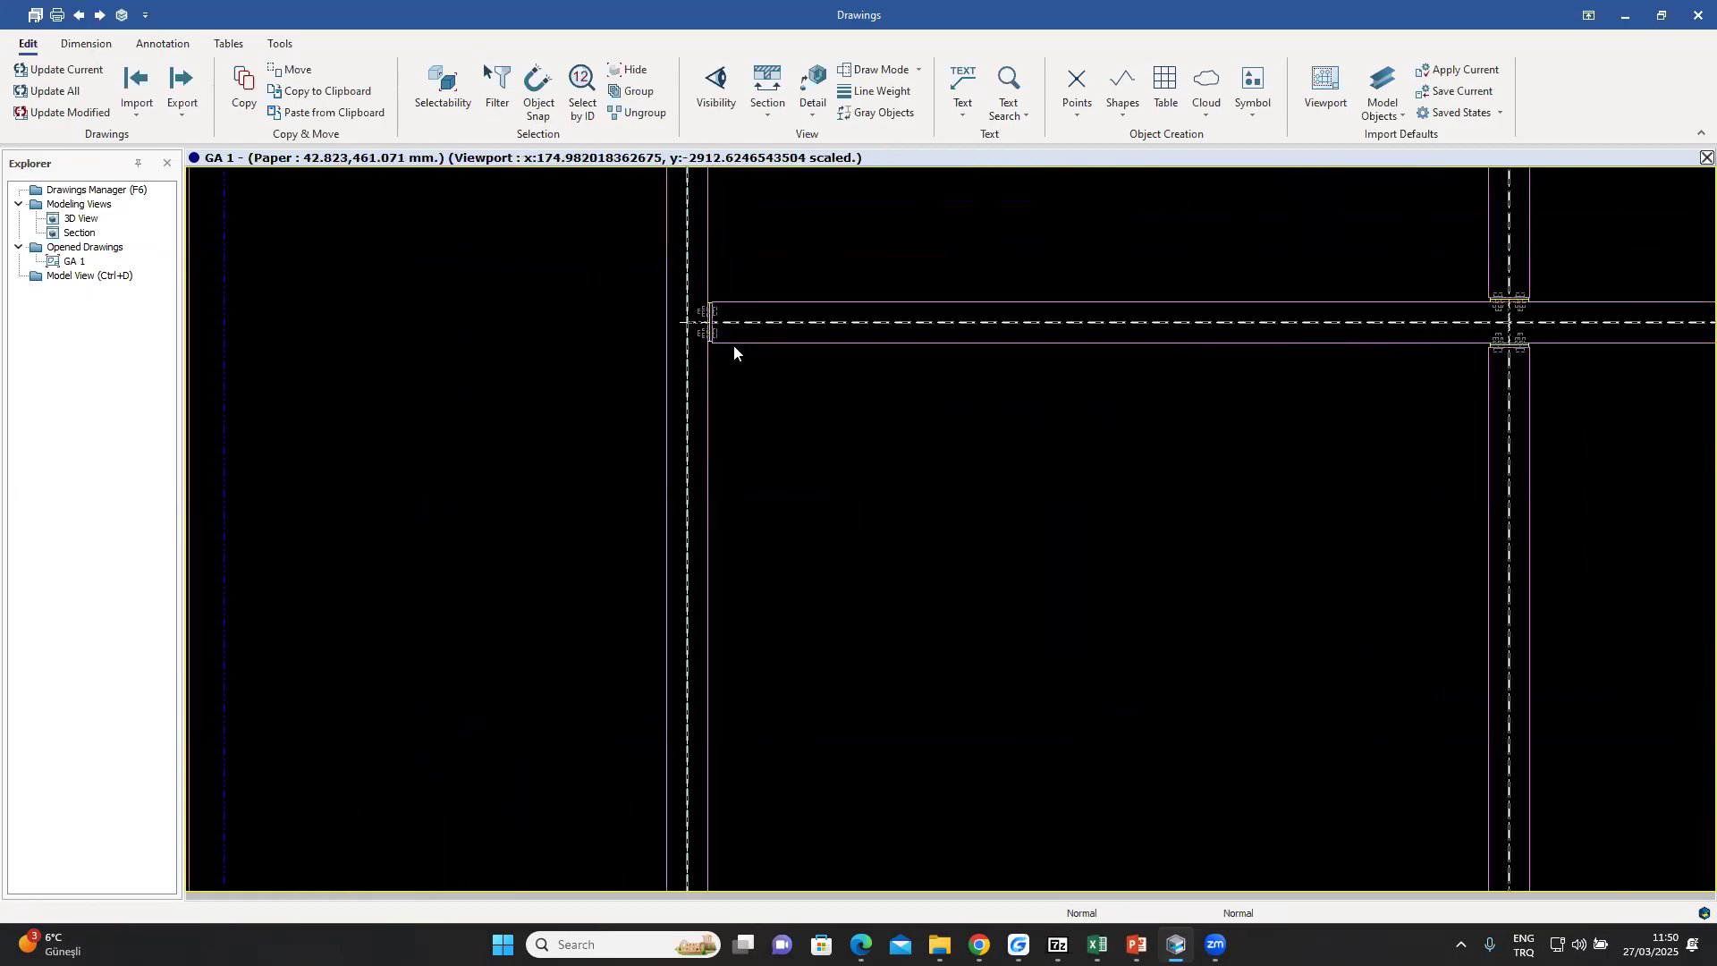
{"action": "scroll", "coordinate": [734, 331], "scroll_direction": "down", "scroll_amount": 3}
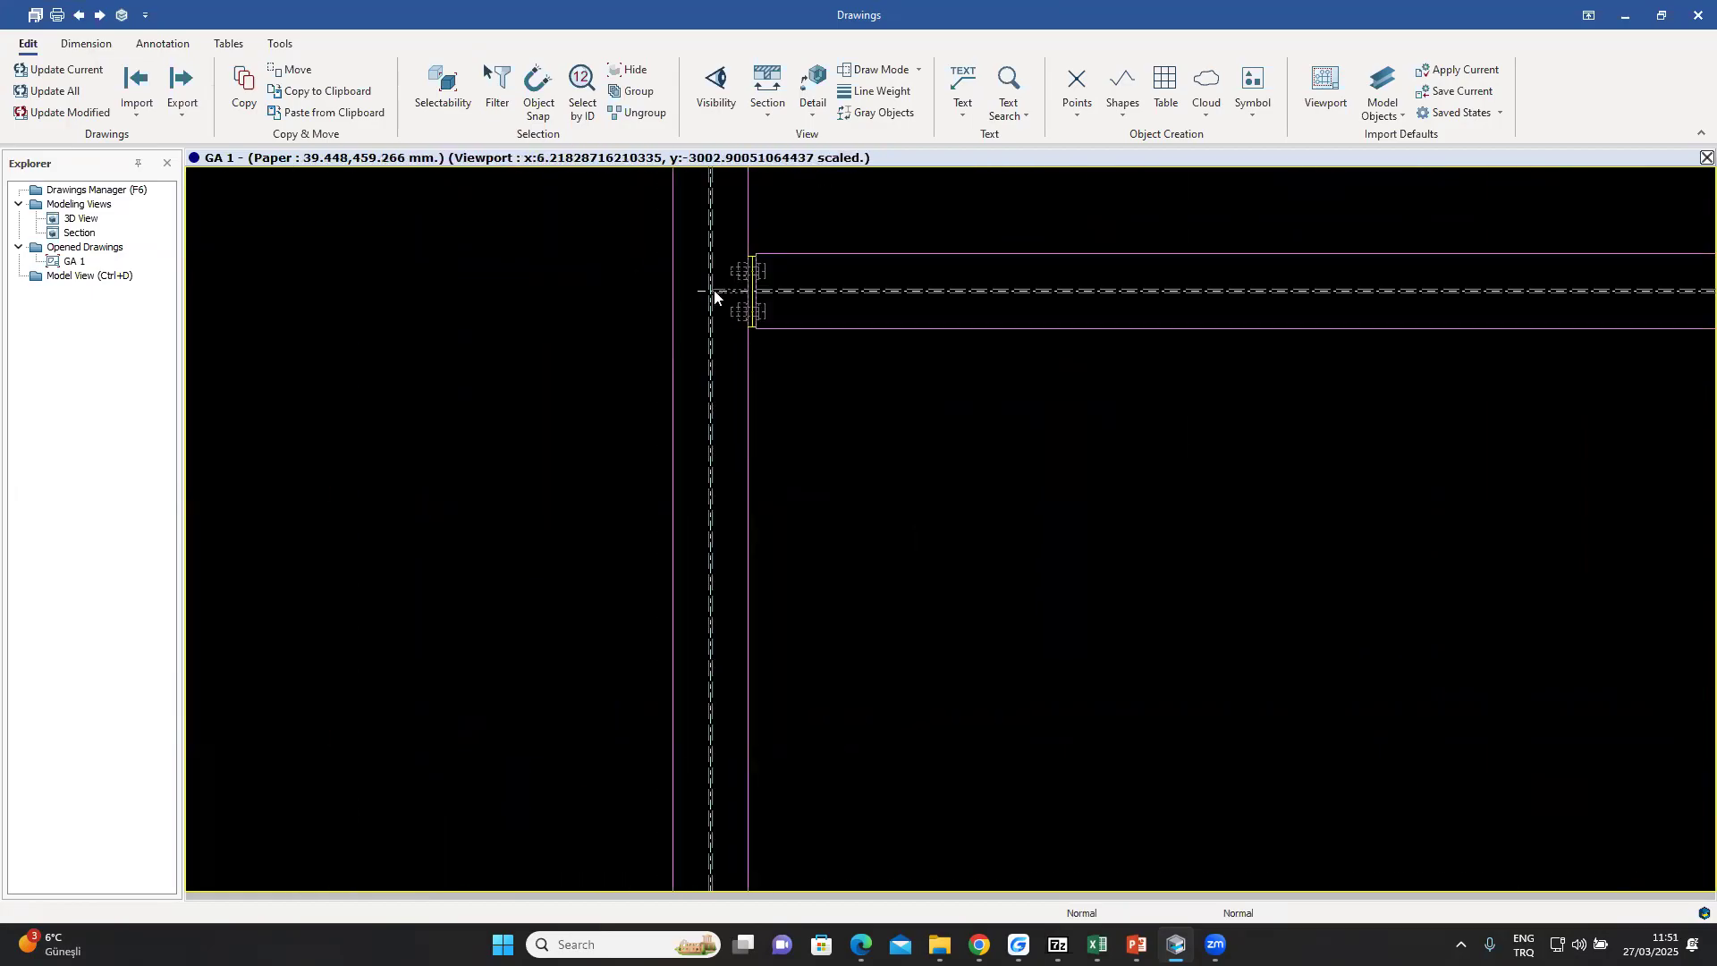
{"action": "scroll", "coordinate": [973, 474], "scroll_direction": "down", "scroll_amount": 2}
{"action": "middle_click_drag", "start_coordinate": [1215, 685], "coordinate": [1069, 494]}
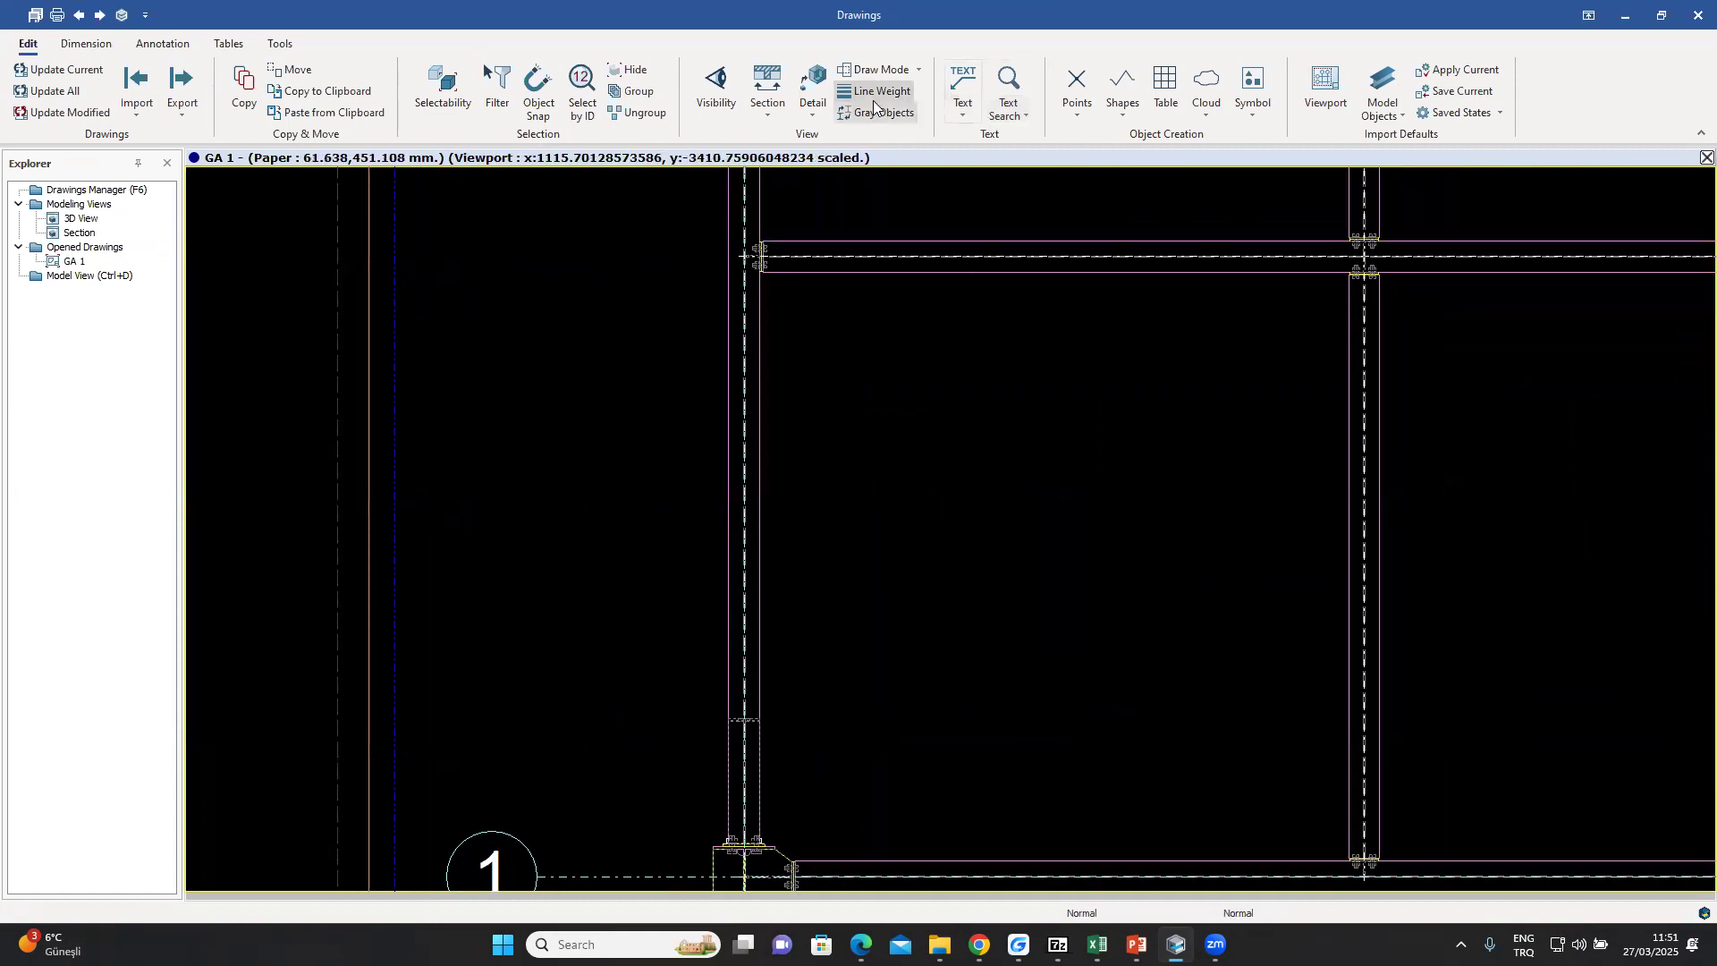
- Place a midpoint between the middle cross beam's control point on grid A and the central beam's control point on grid 1
{"action": "left_click", "coordinate": [1075, 121]}
{"action": "left_click", "coordinate": [1095, 190]}
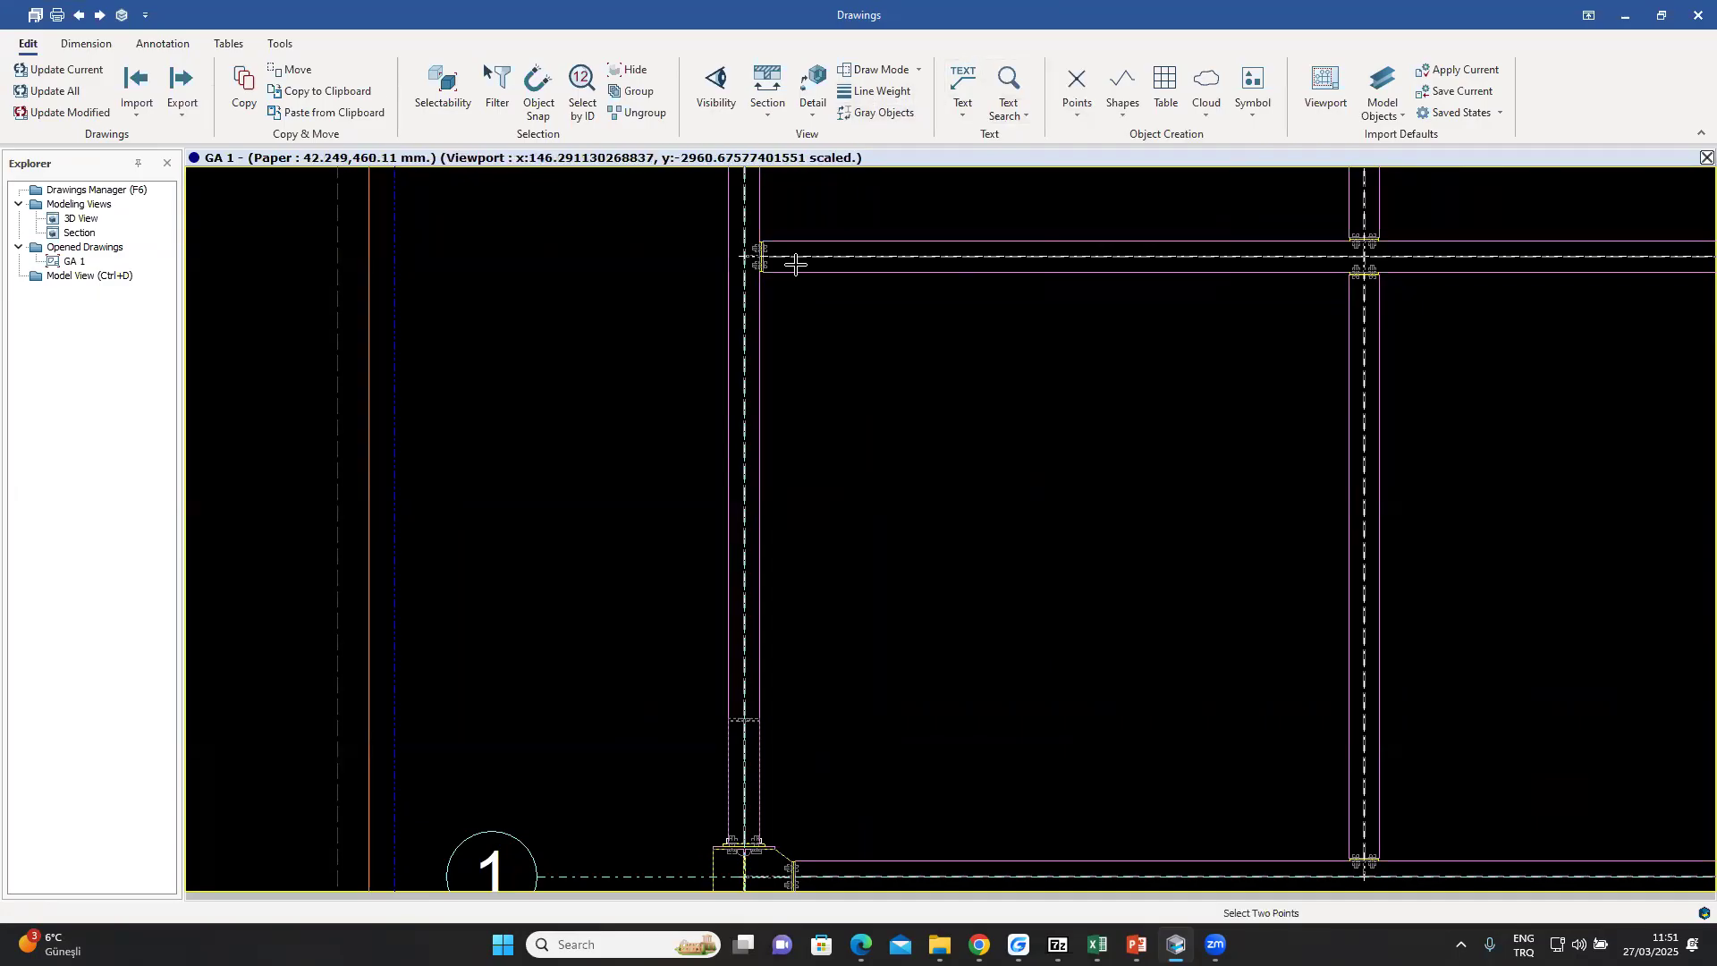
{"action": "scroll", "coordinate": [751, 259], "scroll_direction": "up", "scroll_amount": 5}
{"action": "scroll", "coordinate": [747, 241], "scroll_direction": "up", "scroll_amount": 3}
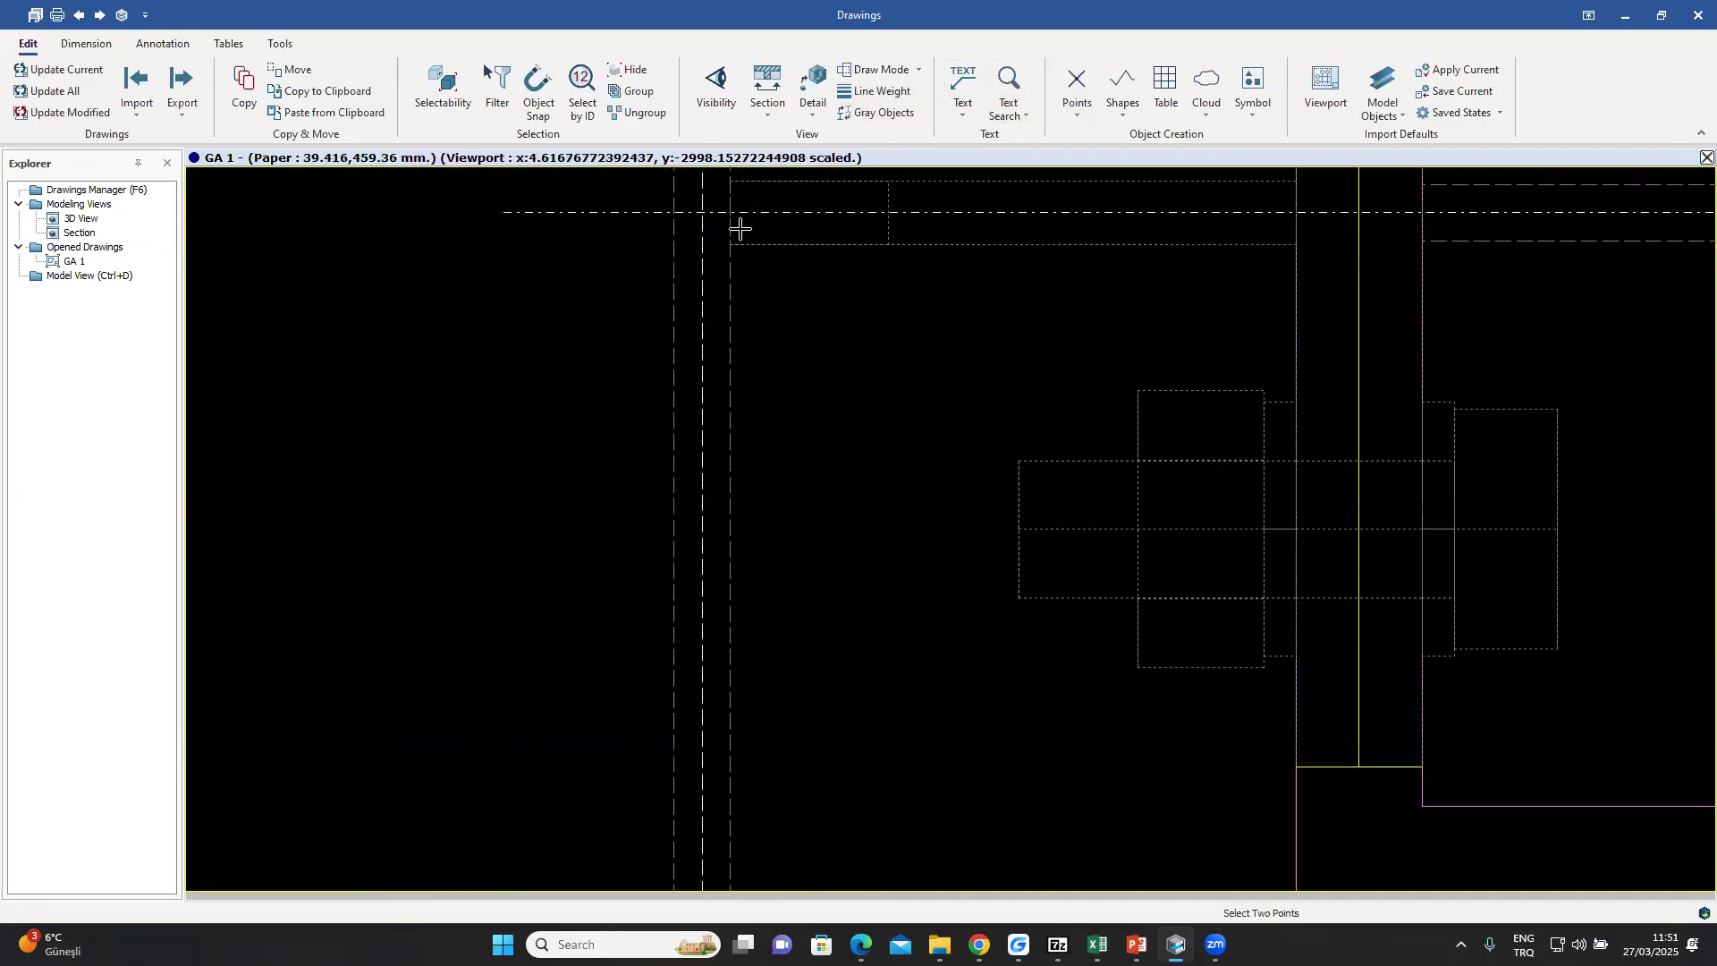
{"action": "scroll", "coordinate": [686, 270], "scroll_direction": "down", "scroll_amount": 3}
{"action": "scroll", "coordinate": [686, 270], "scroll_direction": "down", "scroll_amount": 5}
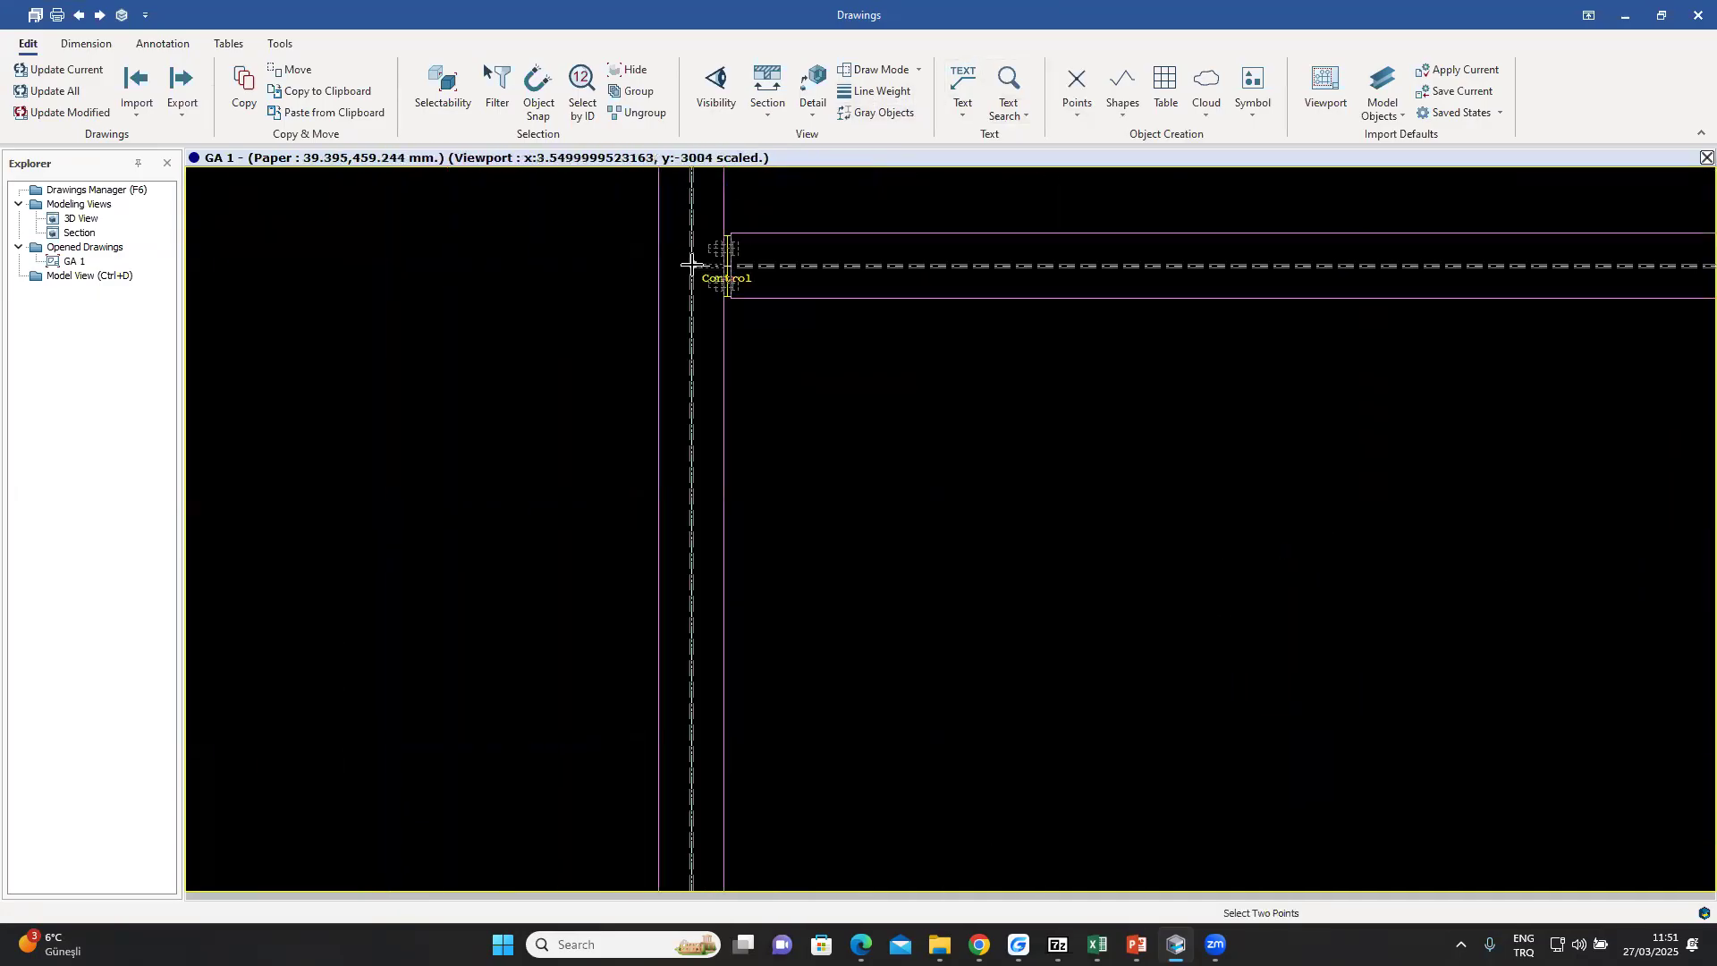
{"action": "scroll", "coordinate": [993, 527], "scroll_direction": "up", "scroll_amount": 5}
{"action": "scroll", "coordinate": [993, 526], "scroll_direction": "up", "scroll_amount": 8}
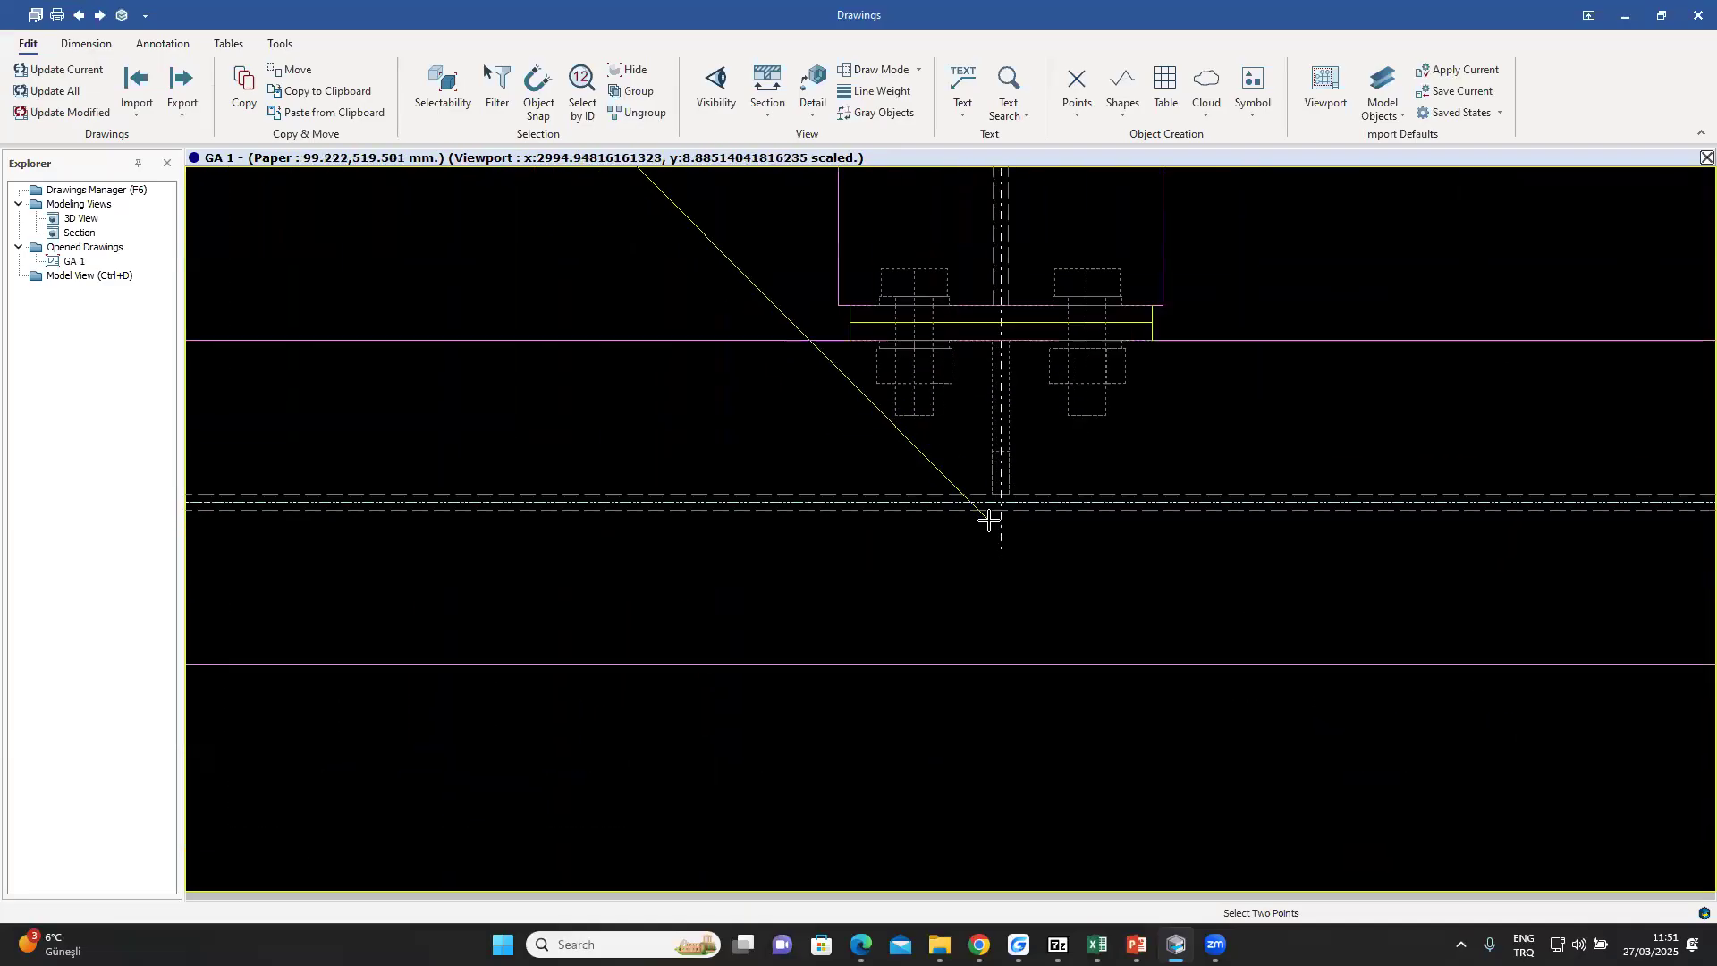
{"action": "scroll", "coordinate": [1027, 491], "scroll_direction": "down", "scroll_amount": 8}
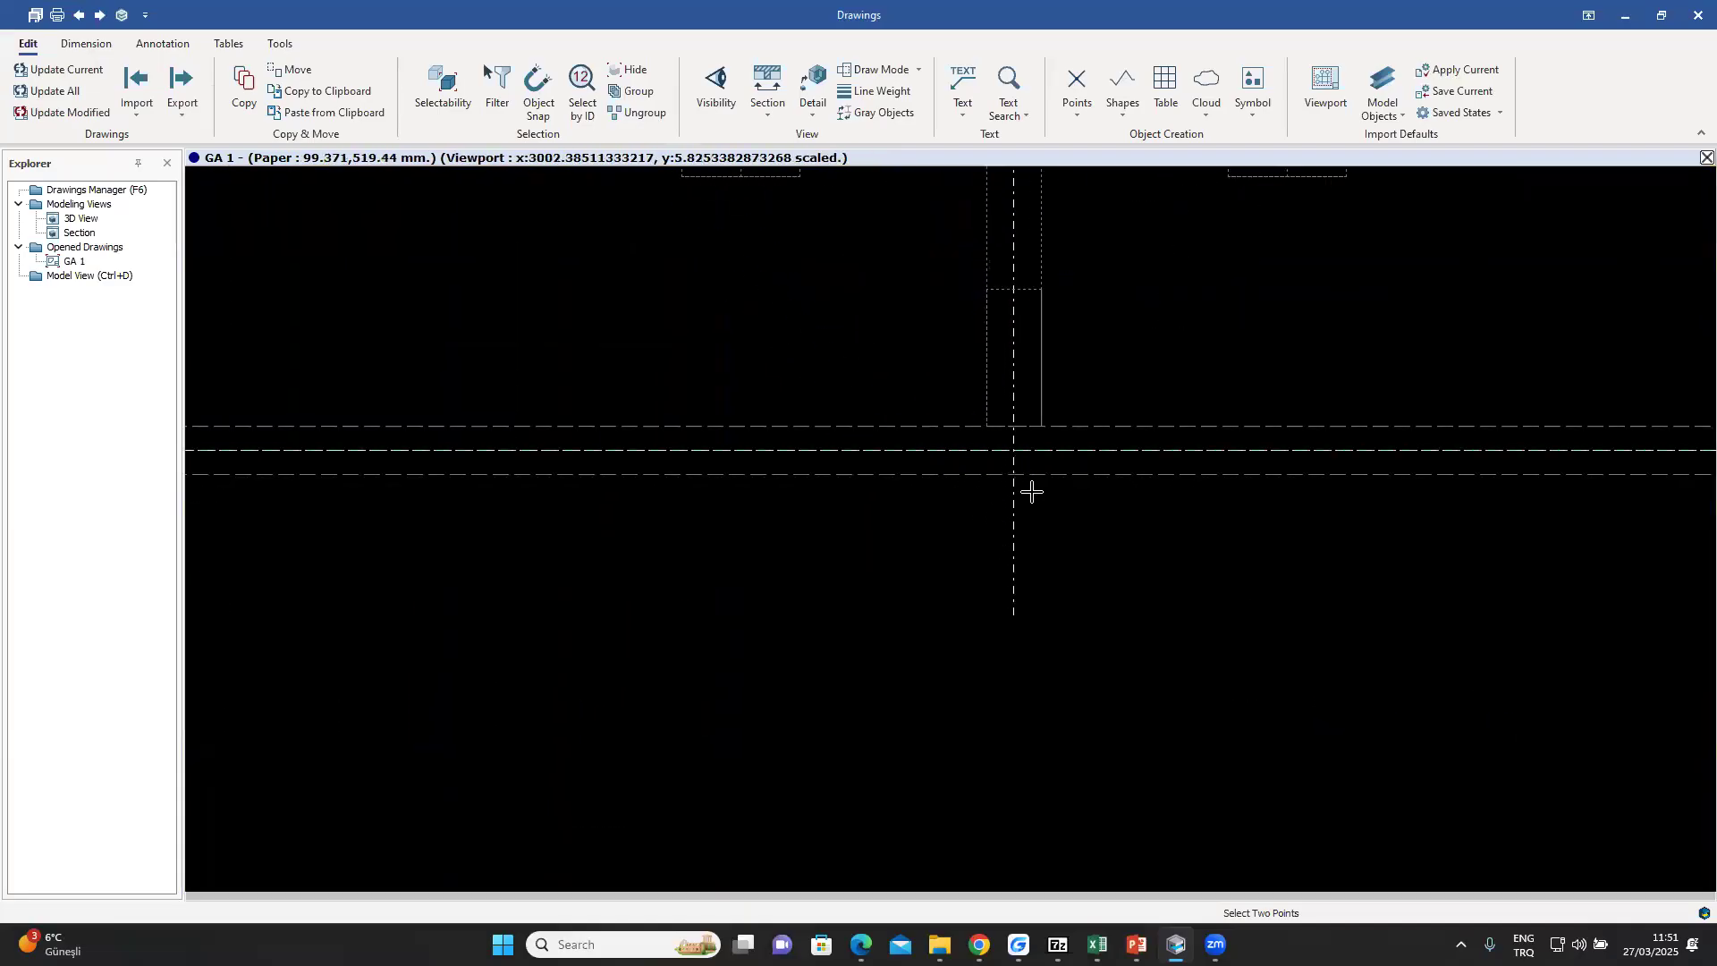
{"action": "right_click", "coordinate": [861, 296]}
{"action": "left_click", "coordinate": [884, 307]}
{"action": "middle_click_drag", "start_coordinate": [901, 361], "coordinate": [994, 487]}
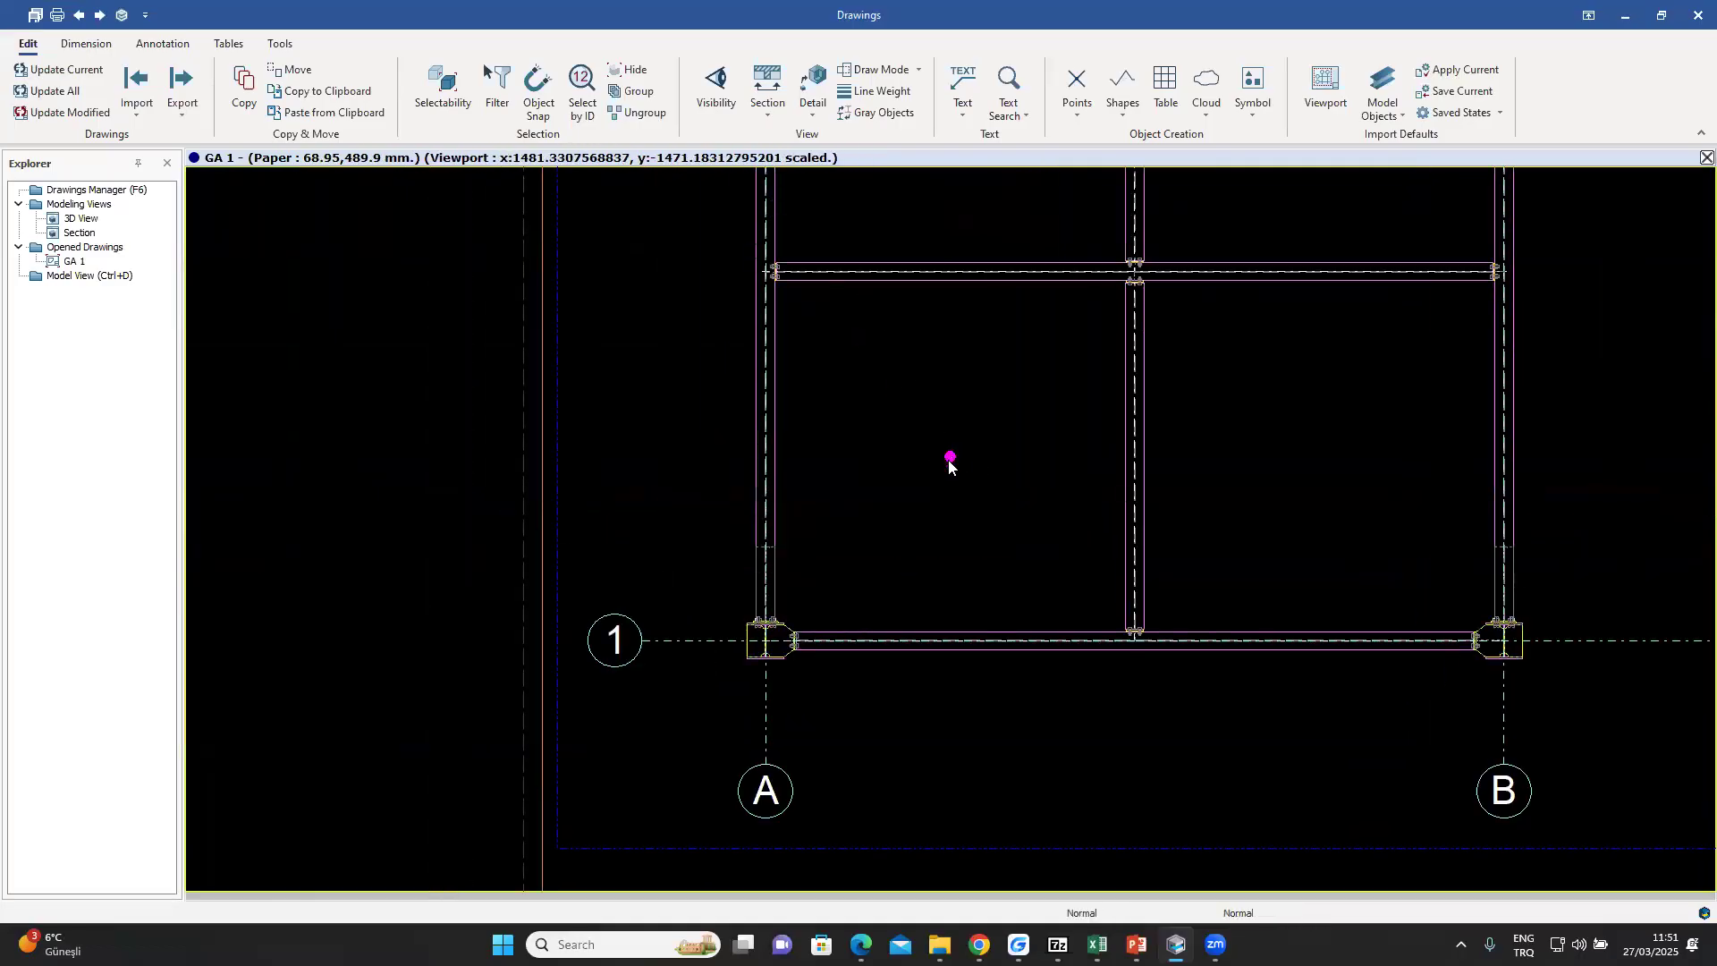
{"action": "left_click", "coordinate": [1252, 116]}
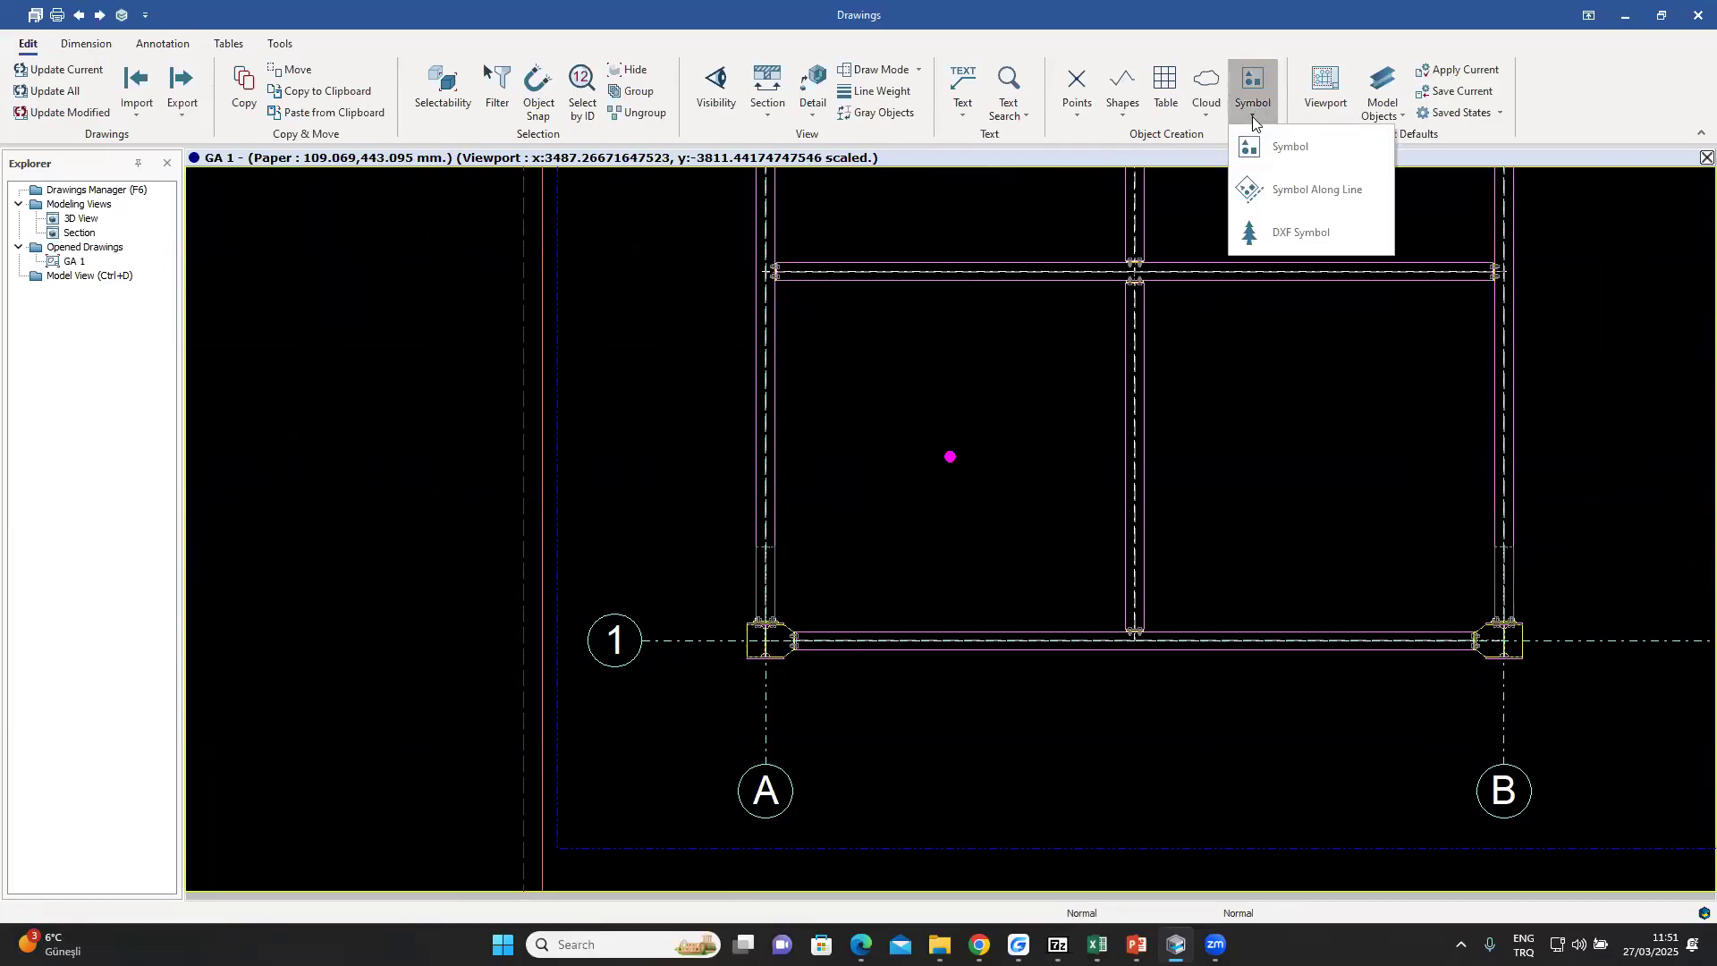
{"action": "right_click", "coordinate": [1299, 235]}
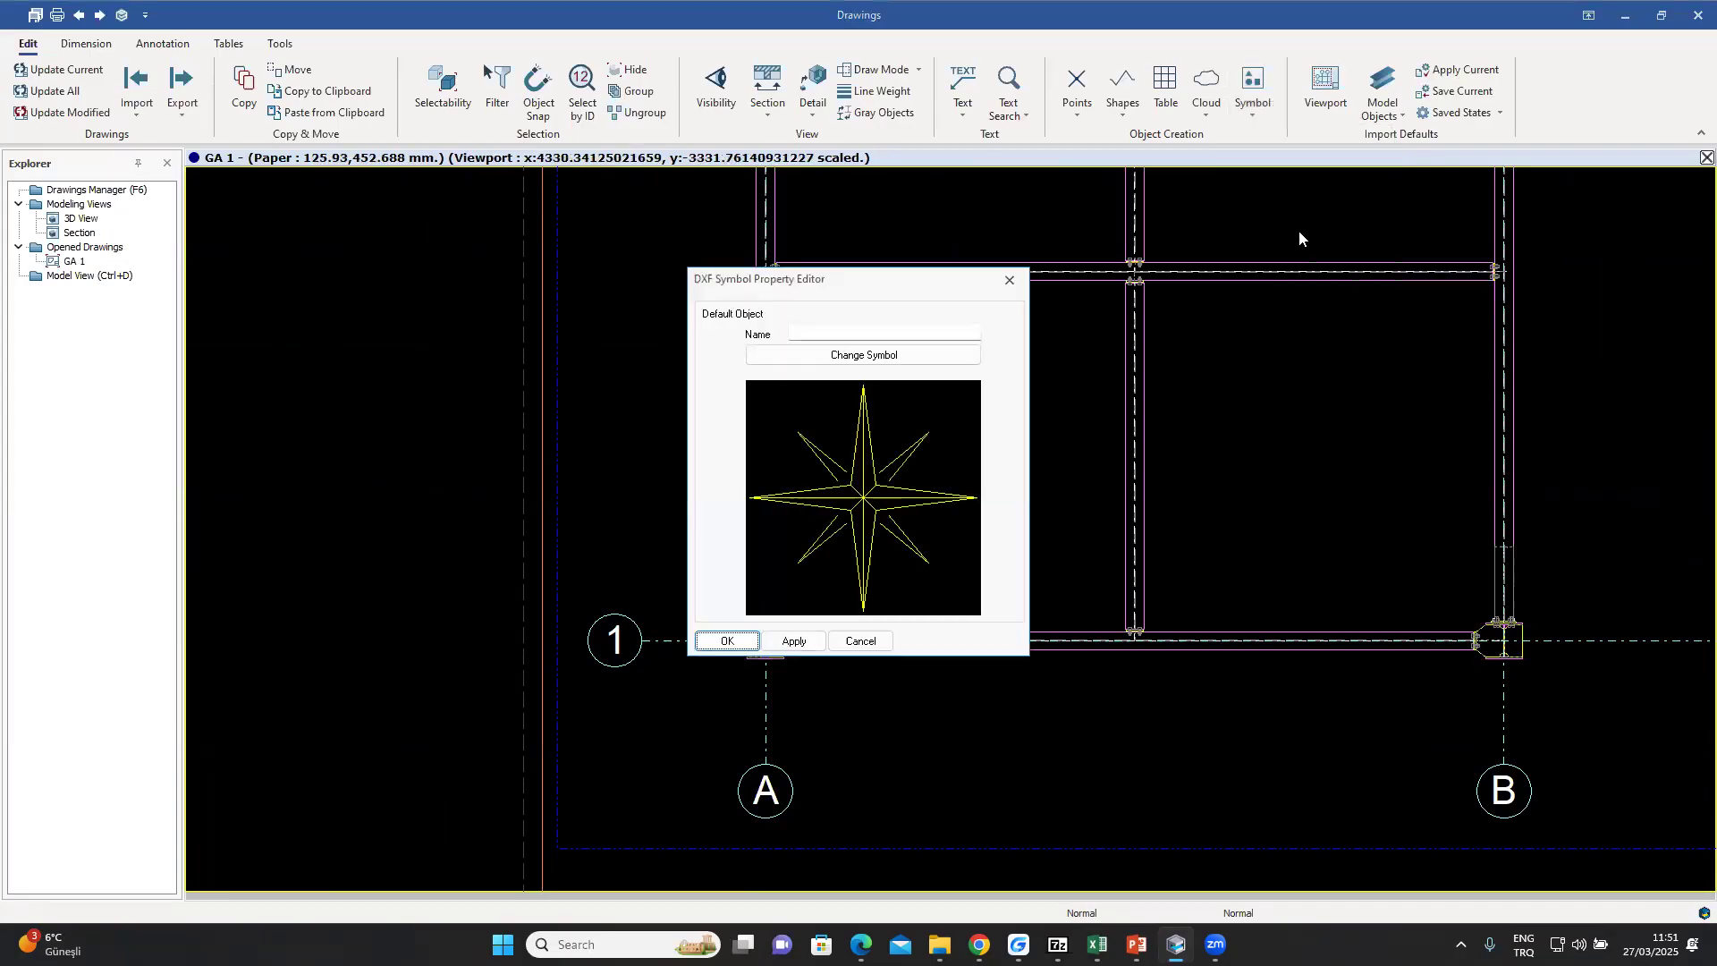
{"action": "left_click", "coordinate": [875, 357]}
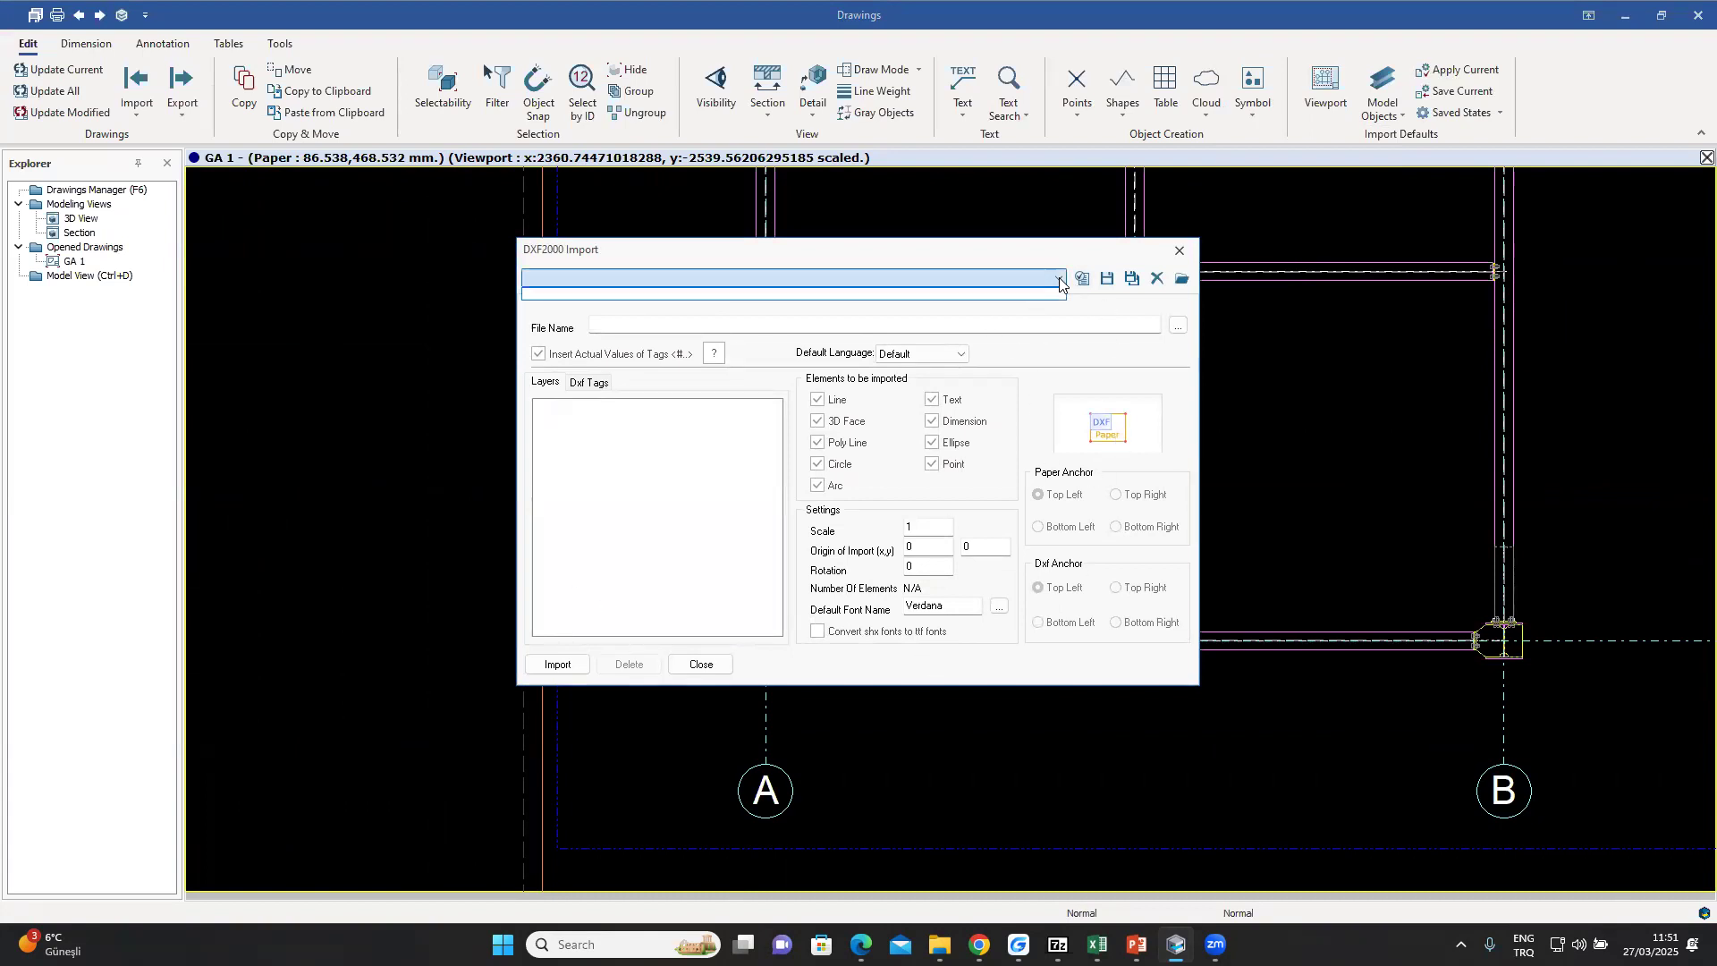
{"action": "left_click", "coordinate": [1179, 327]}
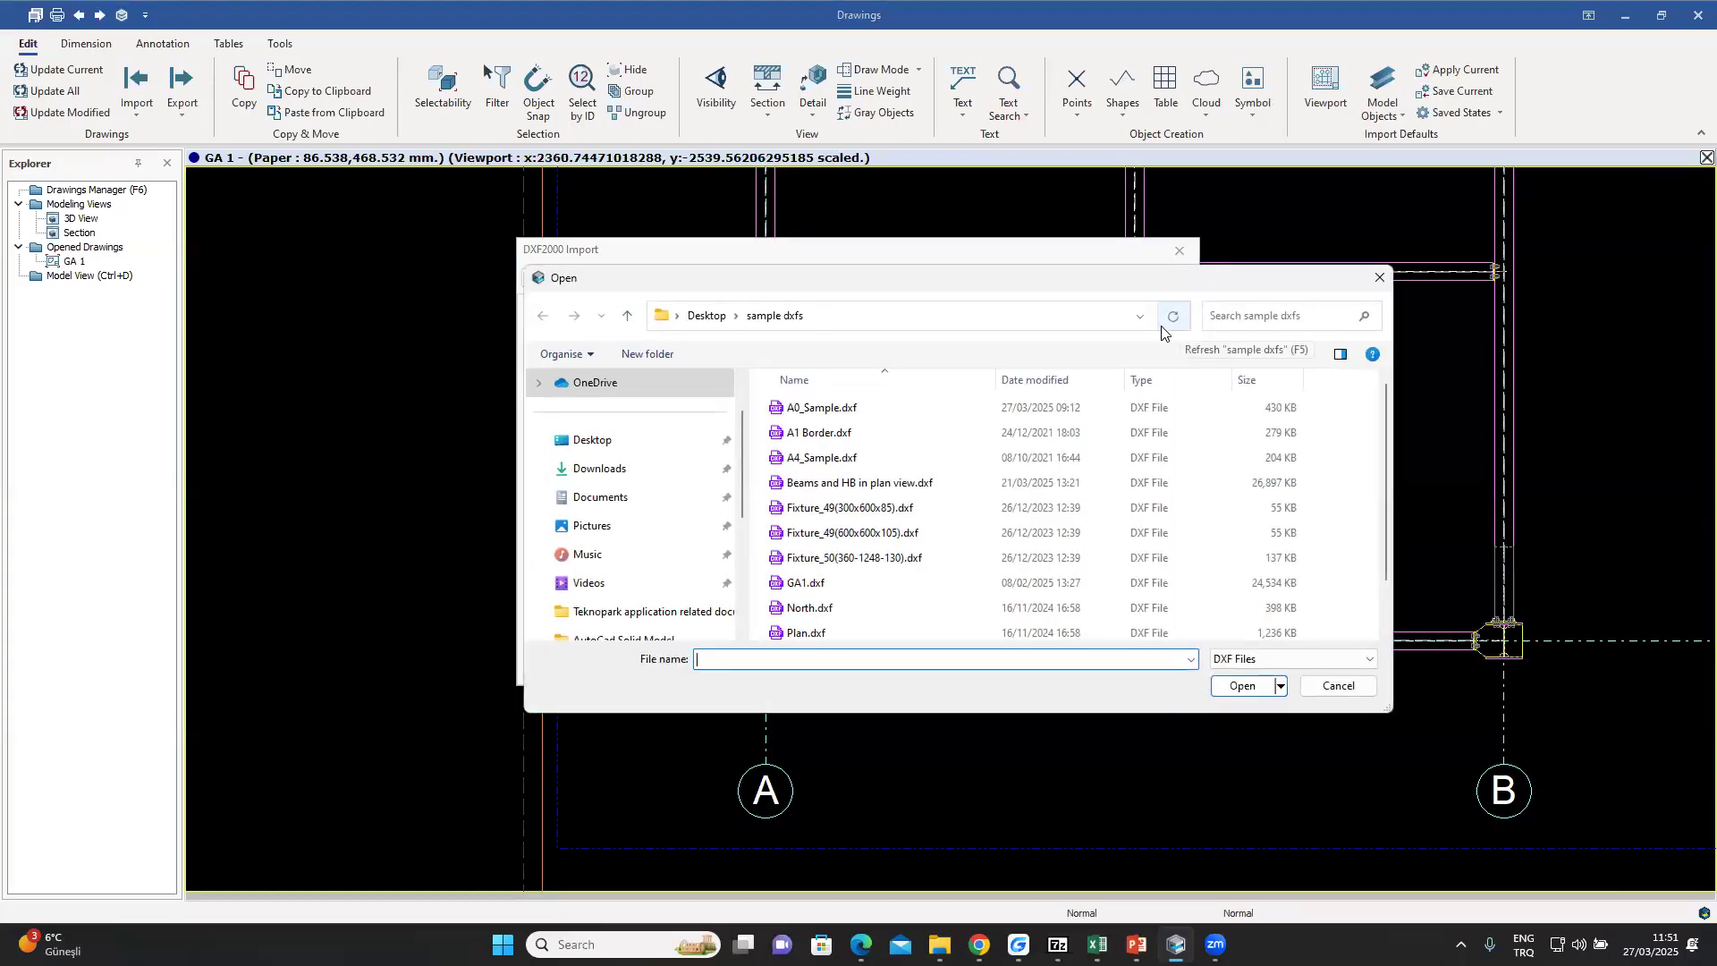
{"action": "left_click", "coordinate": [878, 564]}
{"action": "left_click", "coordinate": [1230, 691]}
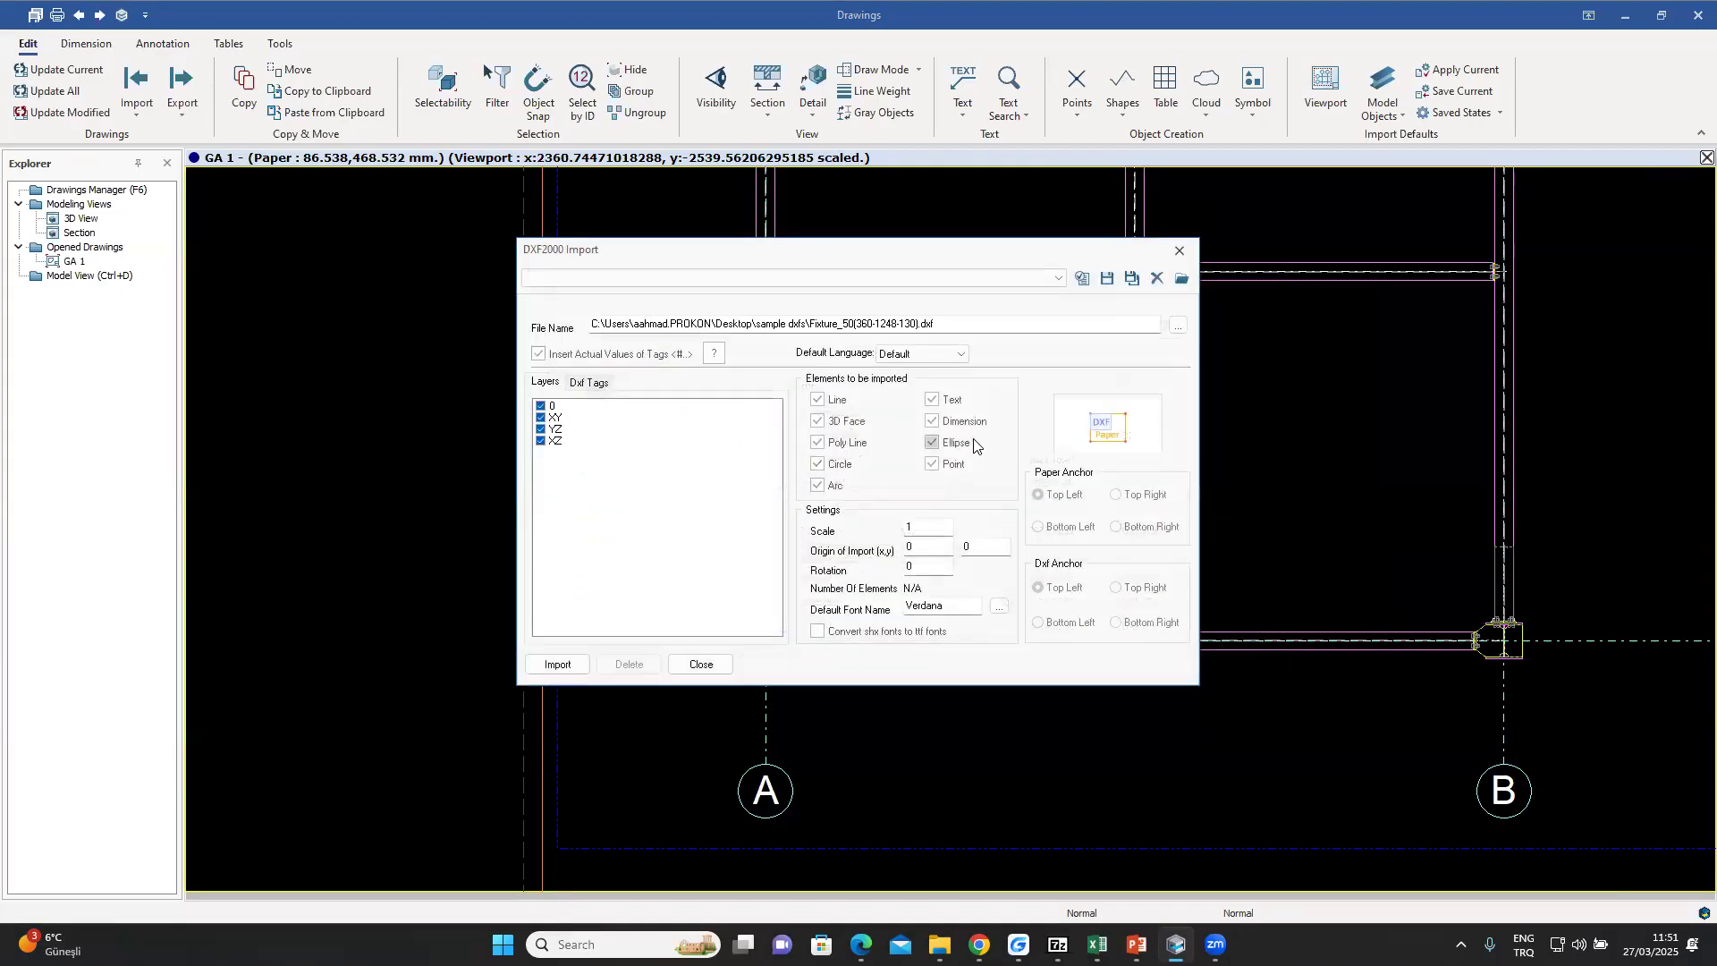
{"action": "left_click", "coordinate": [557, 665]}
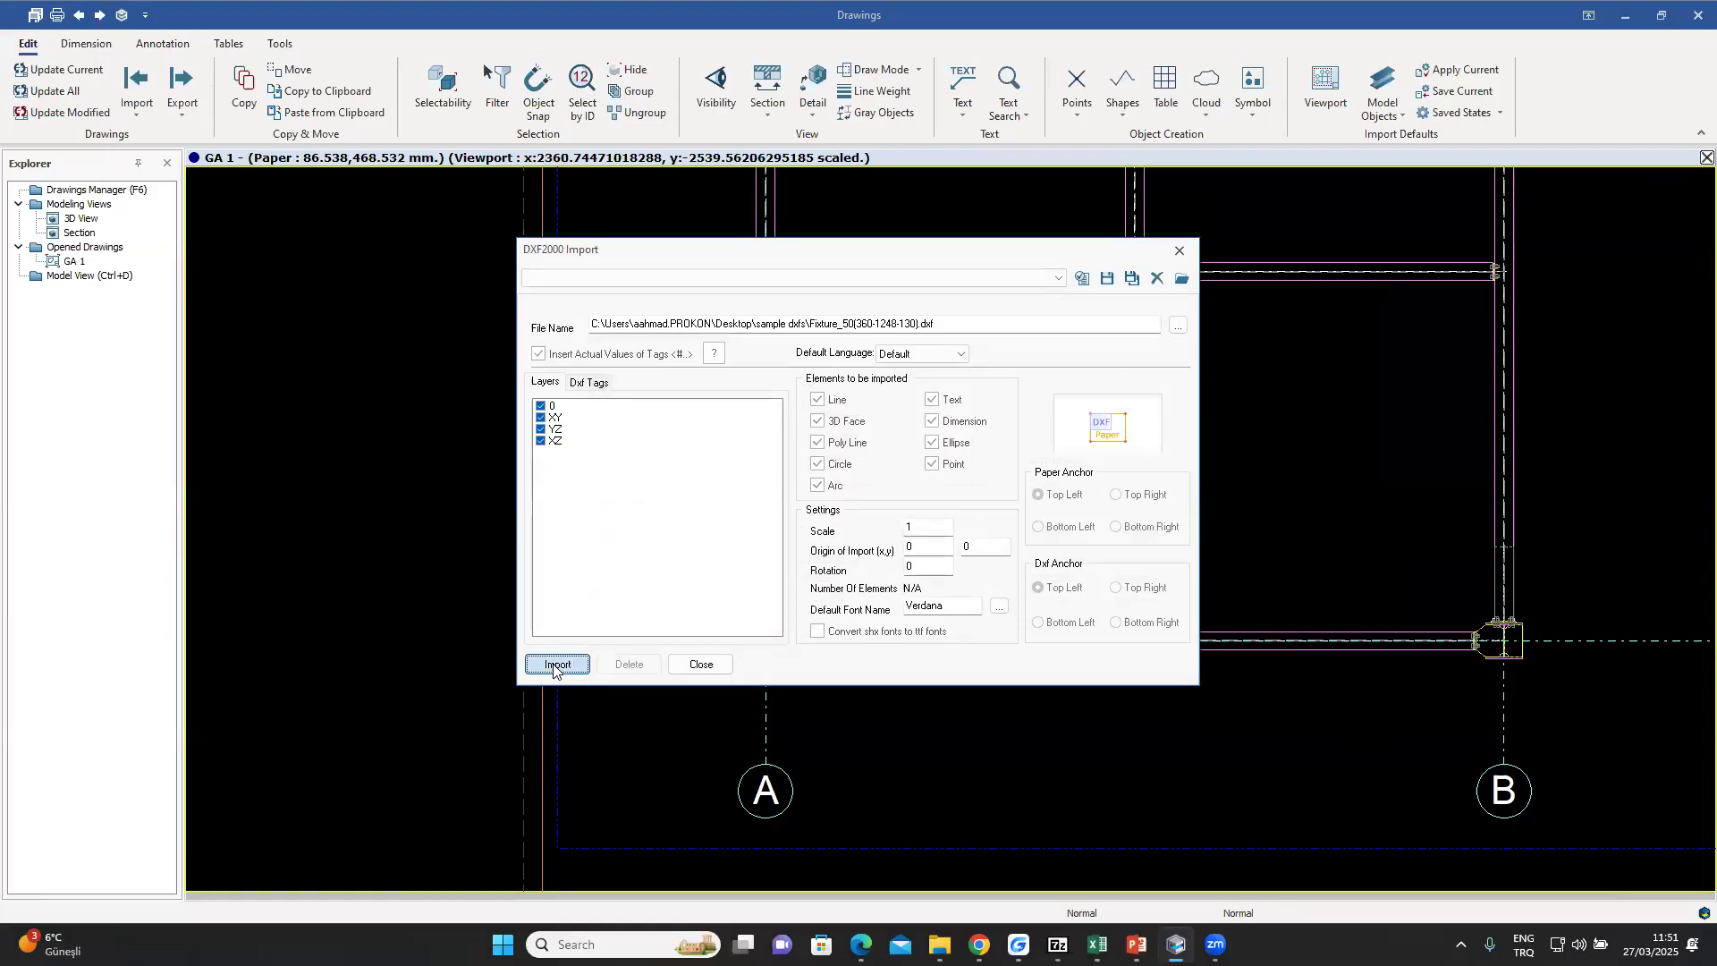
{"action": "left_click", "coordinate": [793, 640]}
{"action": "left_click", "coordinate": [726, 641]}
- Place the DXF fixture symbol on the midpoint in the bay beside grids A and 1, and end the command
{"action": "scroll", "coordinate": [837, 479], "scroll_direction": "down", "scroll_amount": 3}
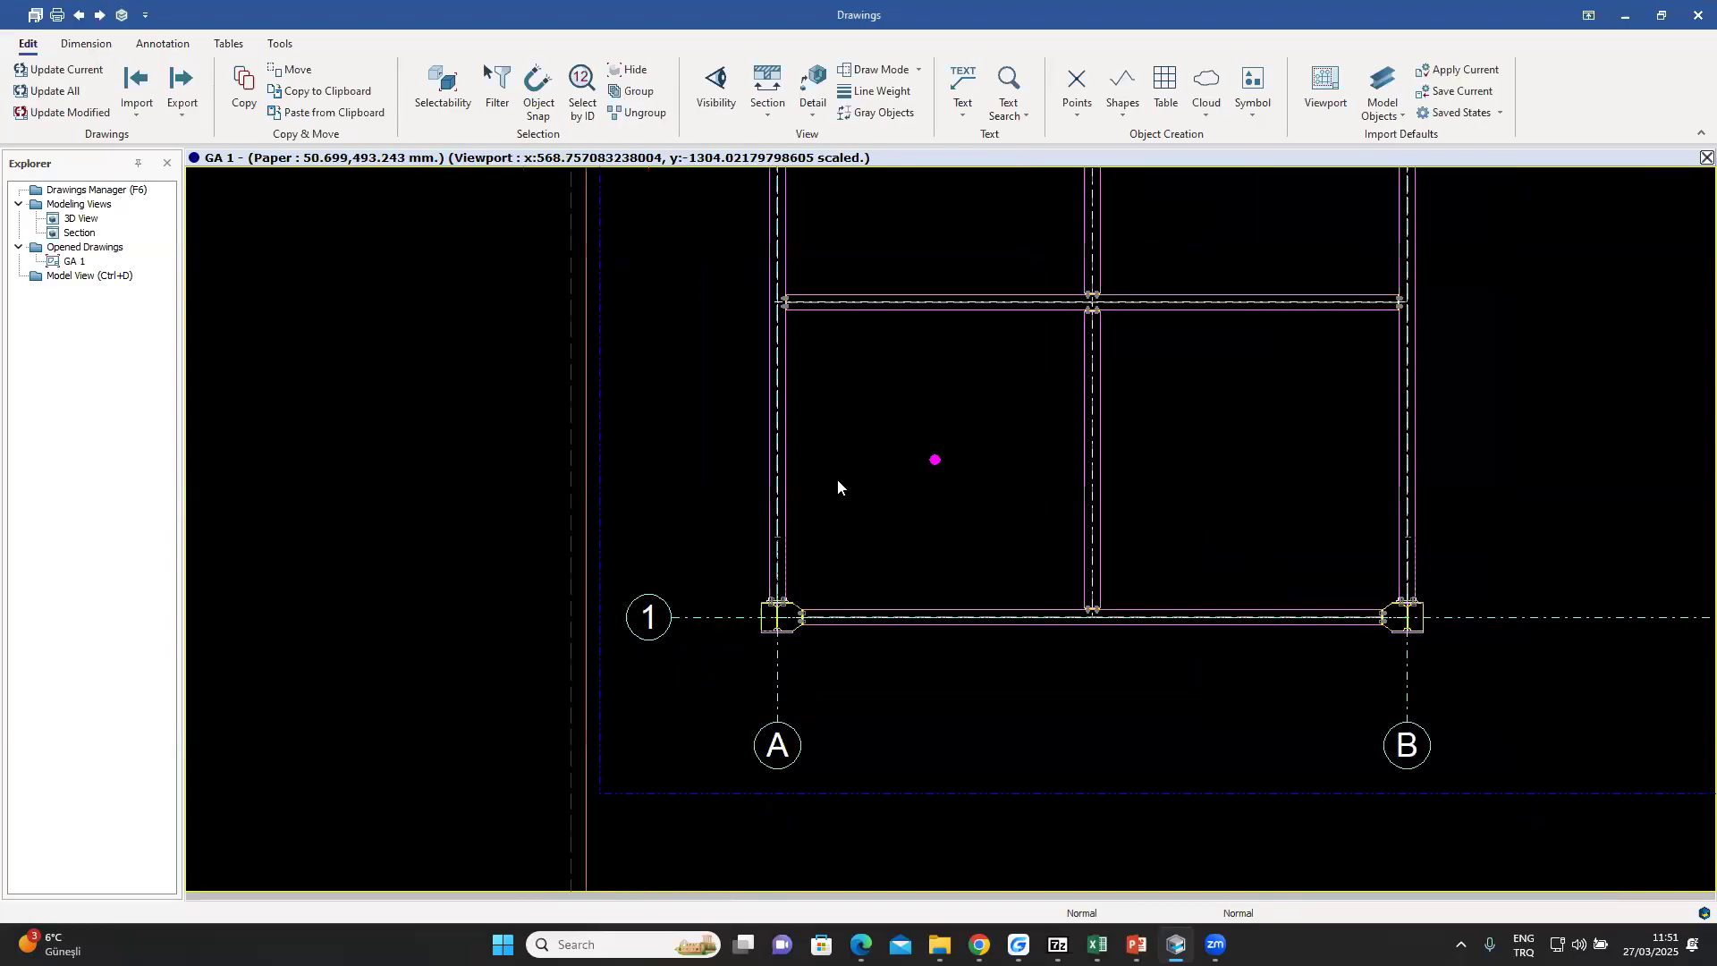
{"action": "left_click", "coordinate": [1259, 115]}
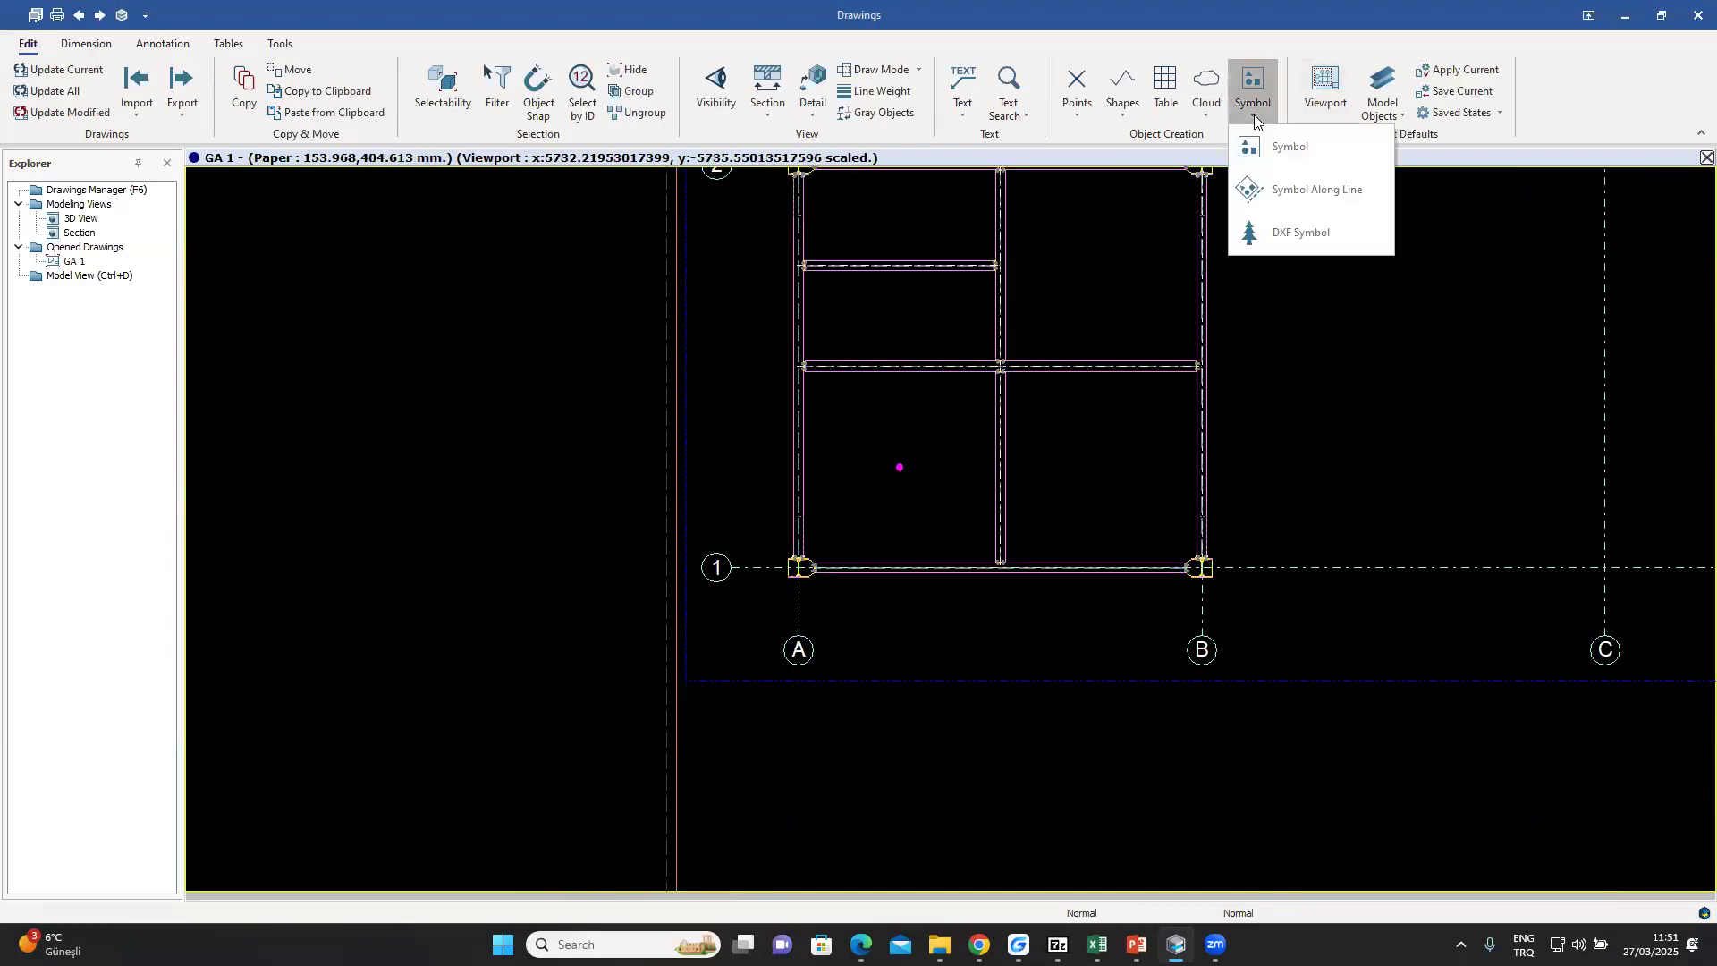
{"action": "left_click", "coordinate": [1272, 234]}
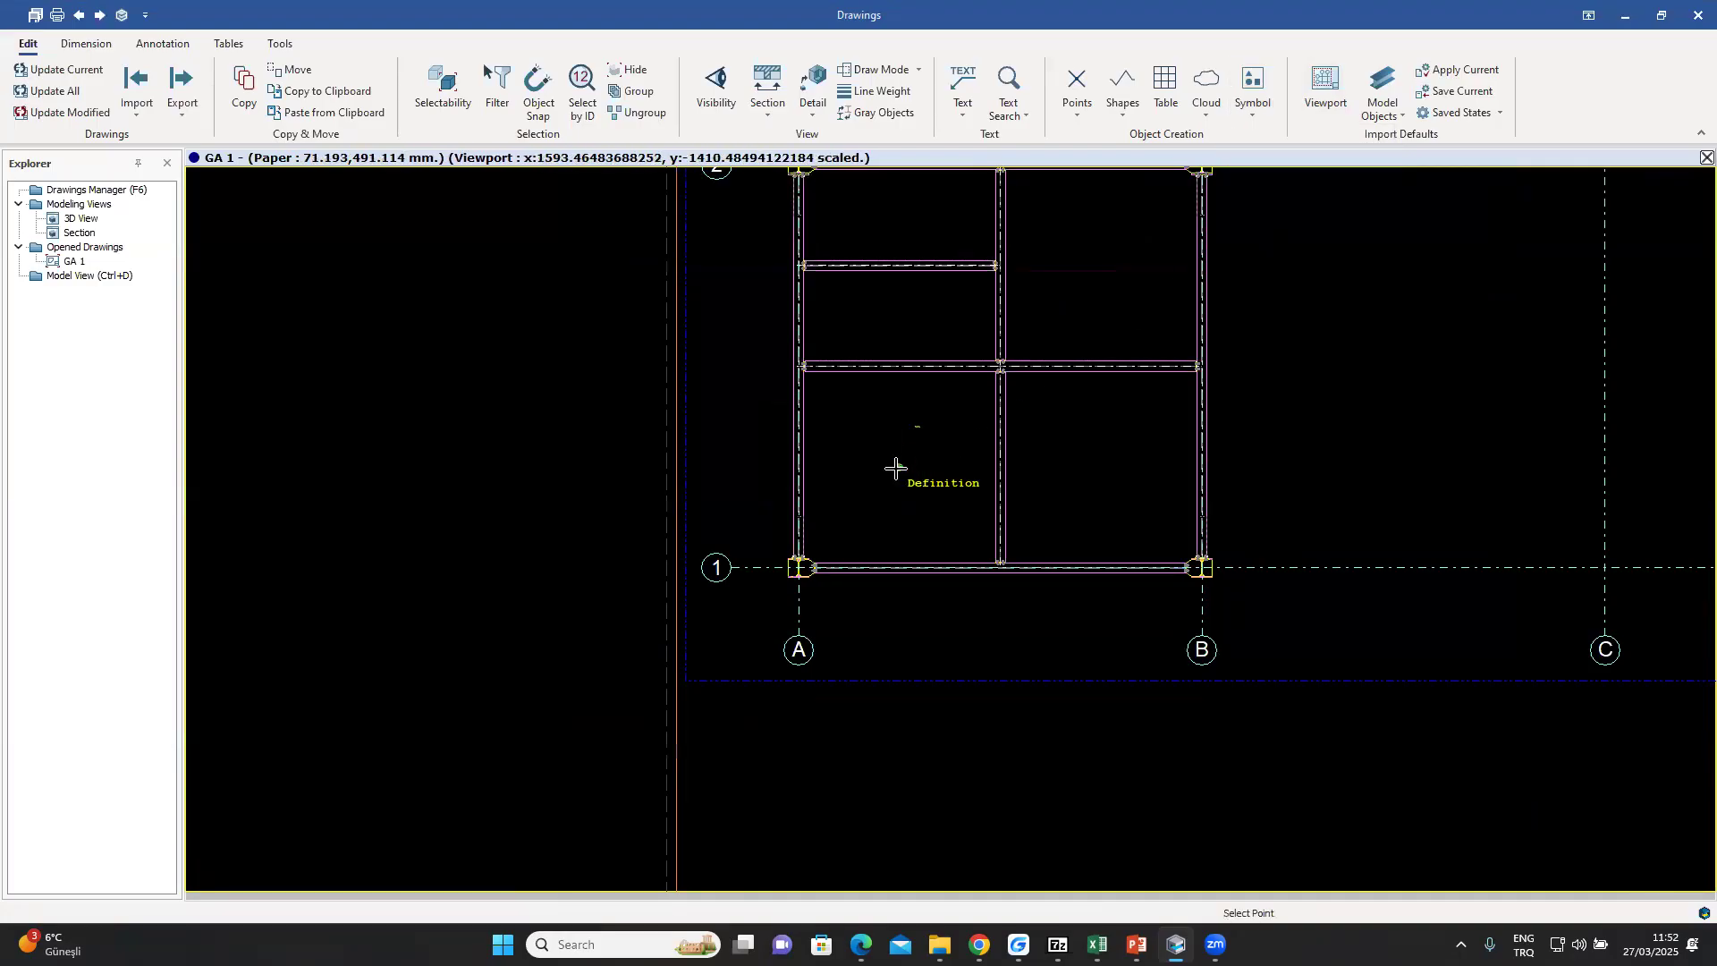
{"action": "scroll", "coordinate": [921, 456], "scroll_direction": "up", "scroll_amount": 6}
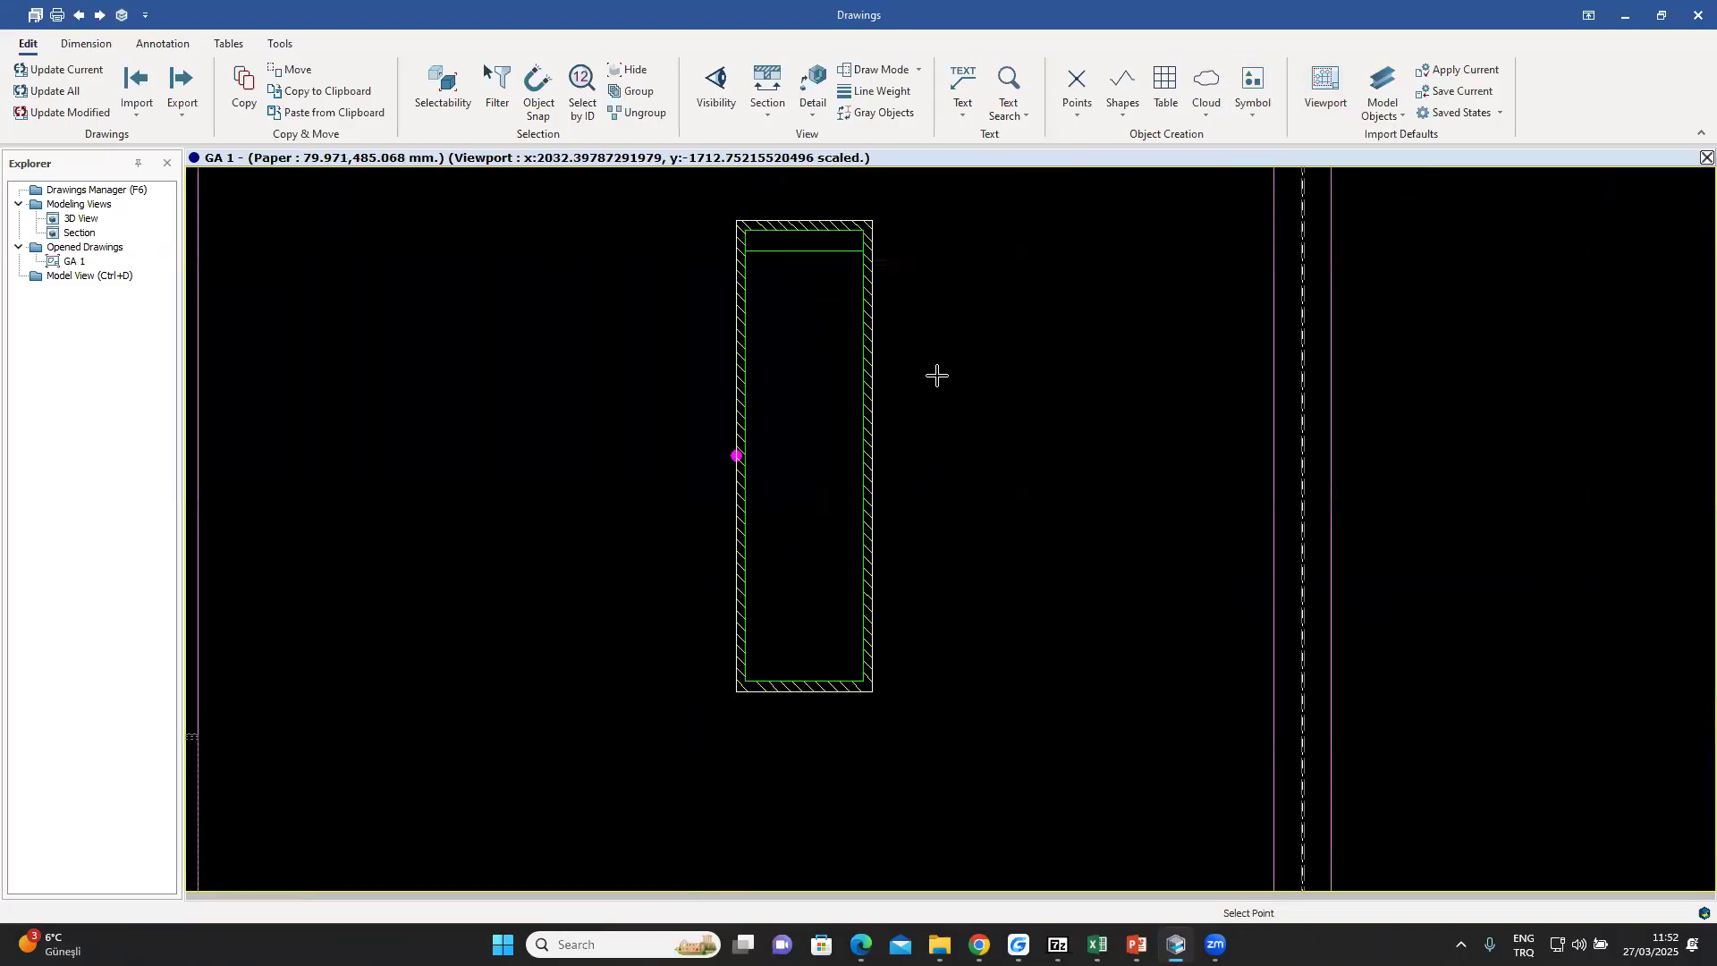
{"action": "scroll", "coordinate": [936, 375], "scroll_direction": "down", "scroll_amount": 5}
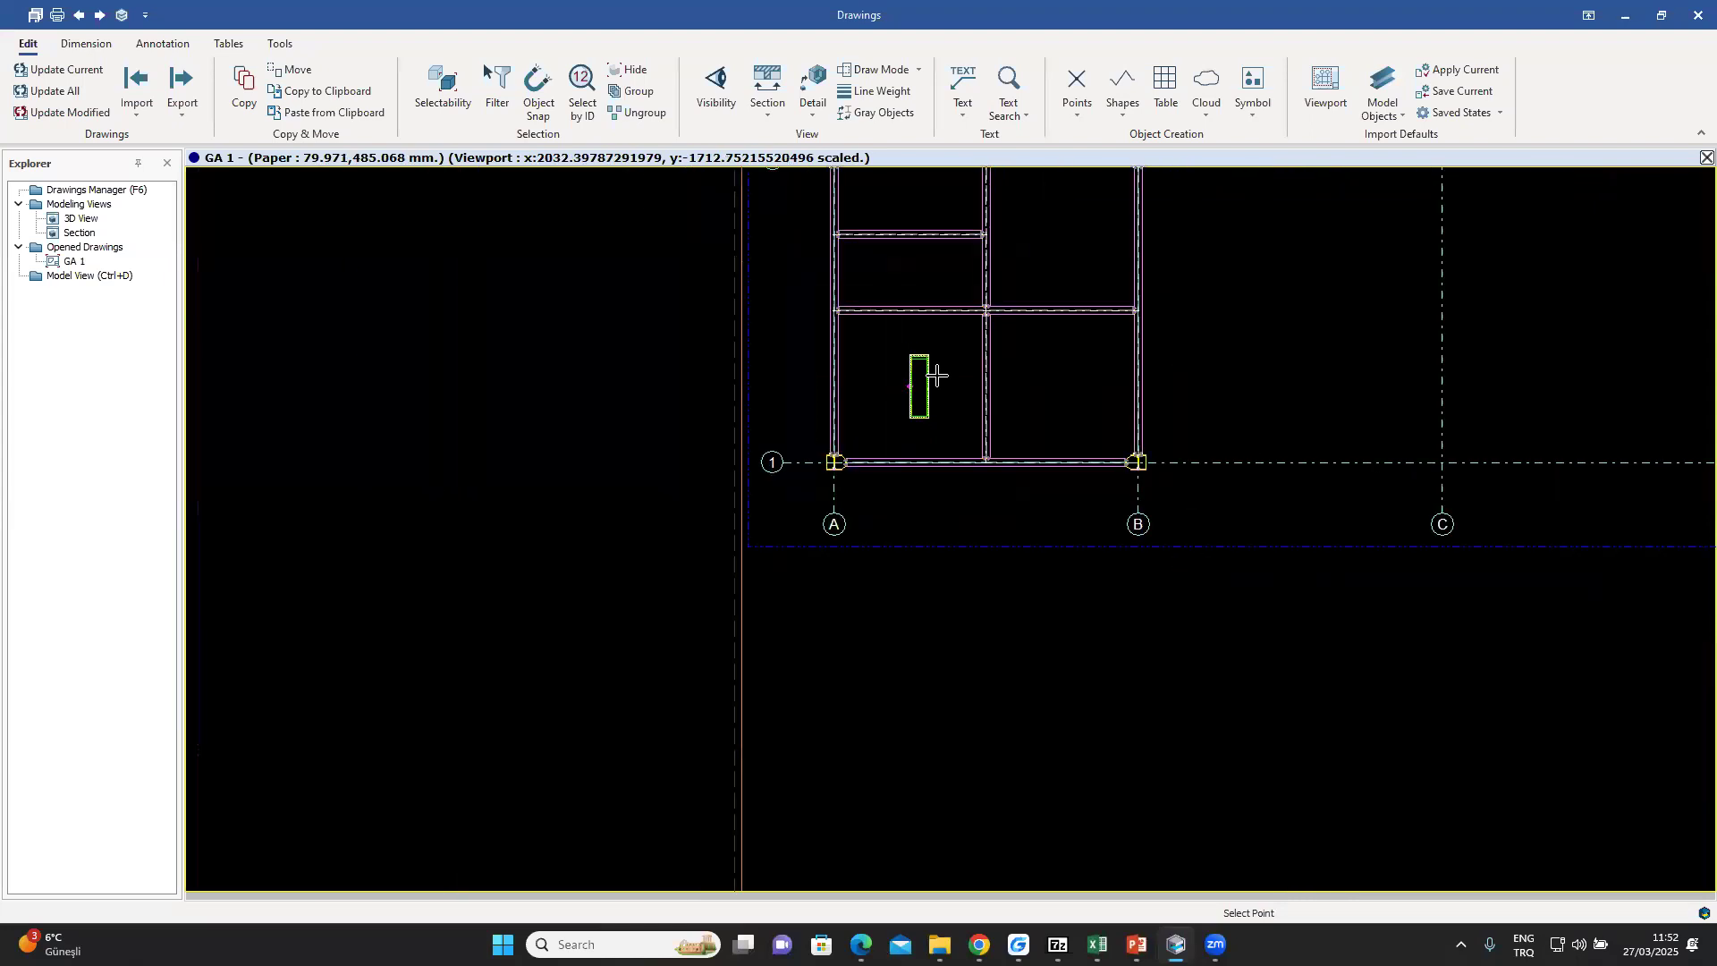
{"action": "scroll", "coordinate": [937, 369], "scroll_direction": "up", "scroll_amount": 2}
{"action": "key", "text": "Escape"}
{"action": "middle_click_drag", "start_coordinate": [949, 355], "coordinate": [831, 364]}
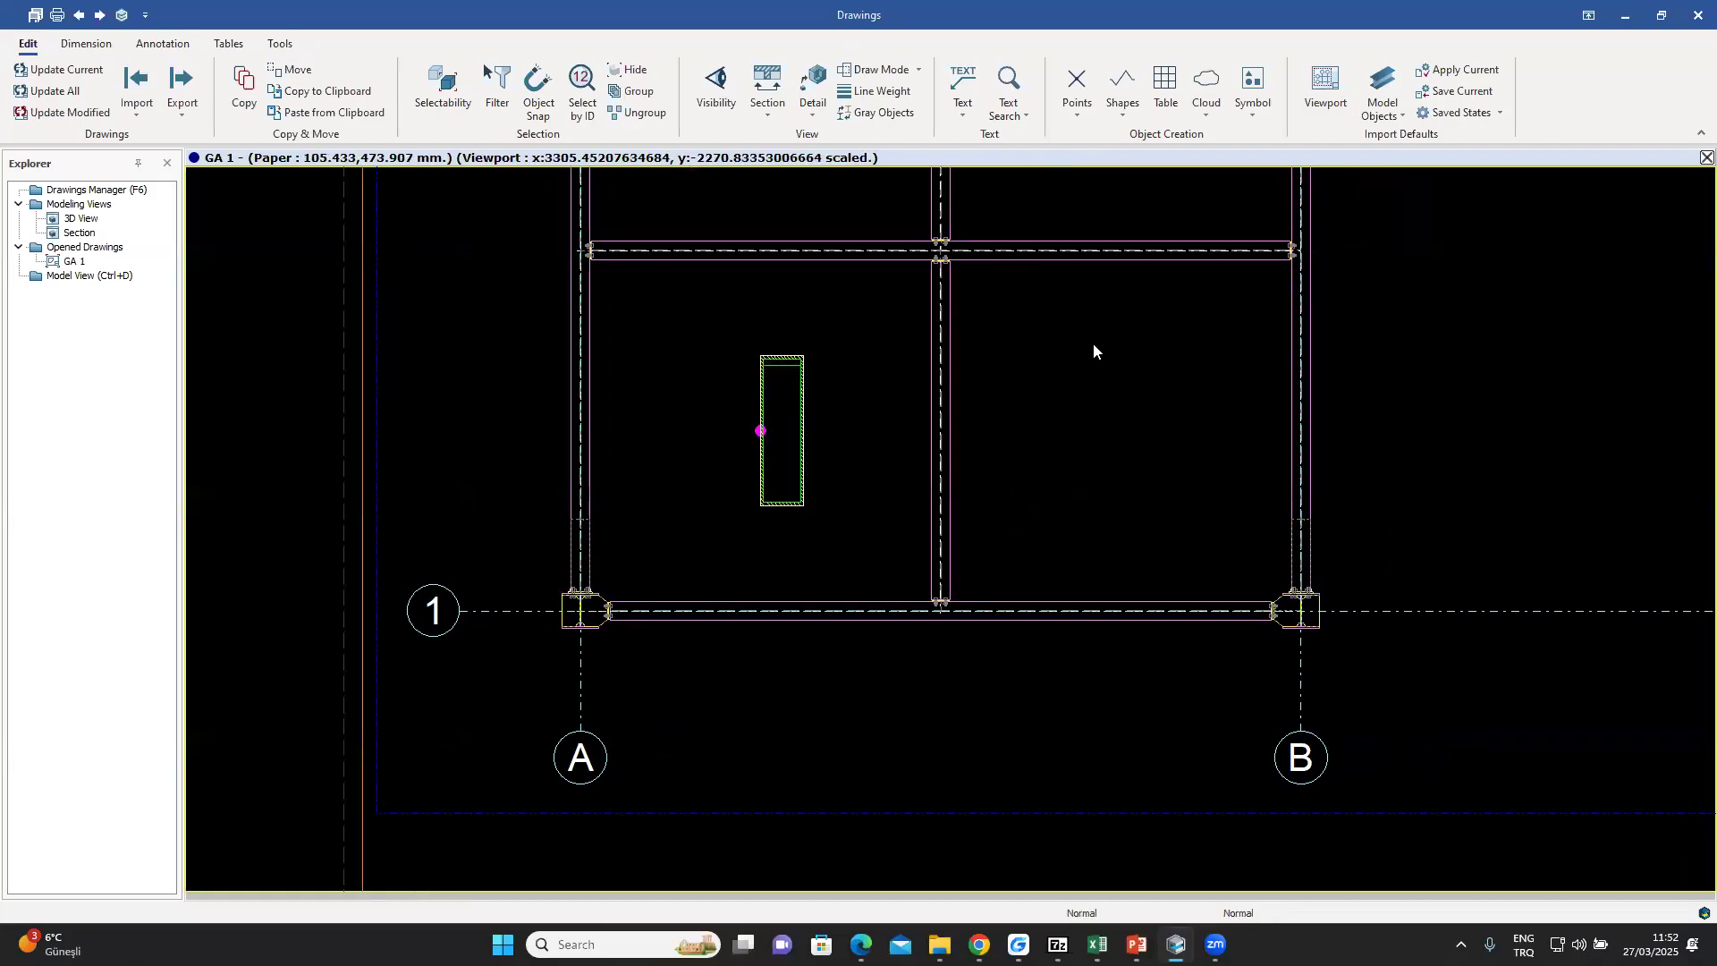
- Set the 3D View viewport's scale to 75 and fit the viewport frame to its contents
{"action": "scroll", "coordinate": [951, 448], "scroll_direction": "down", "scroll_amount": 3}
{"action": "scroll", "coordinate": [938, 465], "scroll_direction": "down", "scroll_amount": 2}
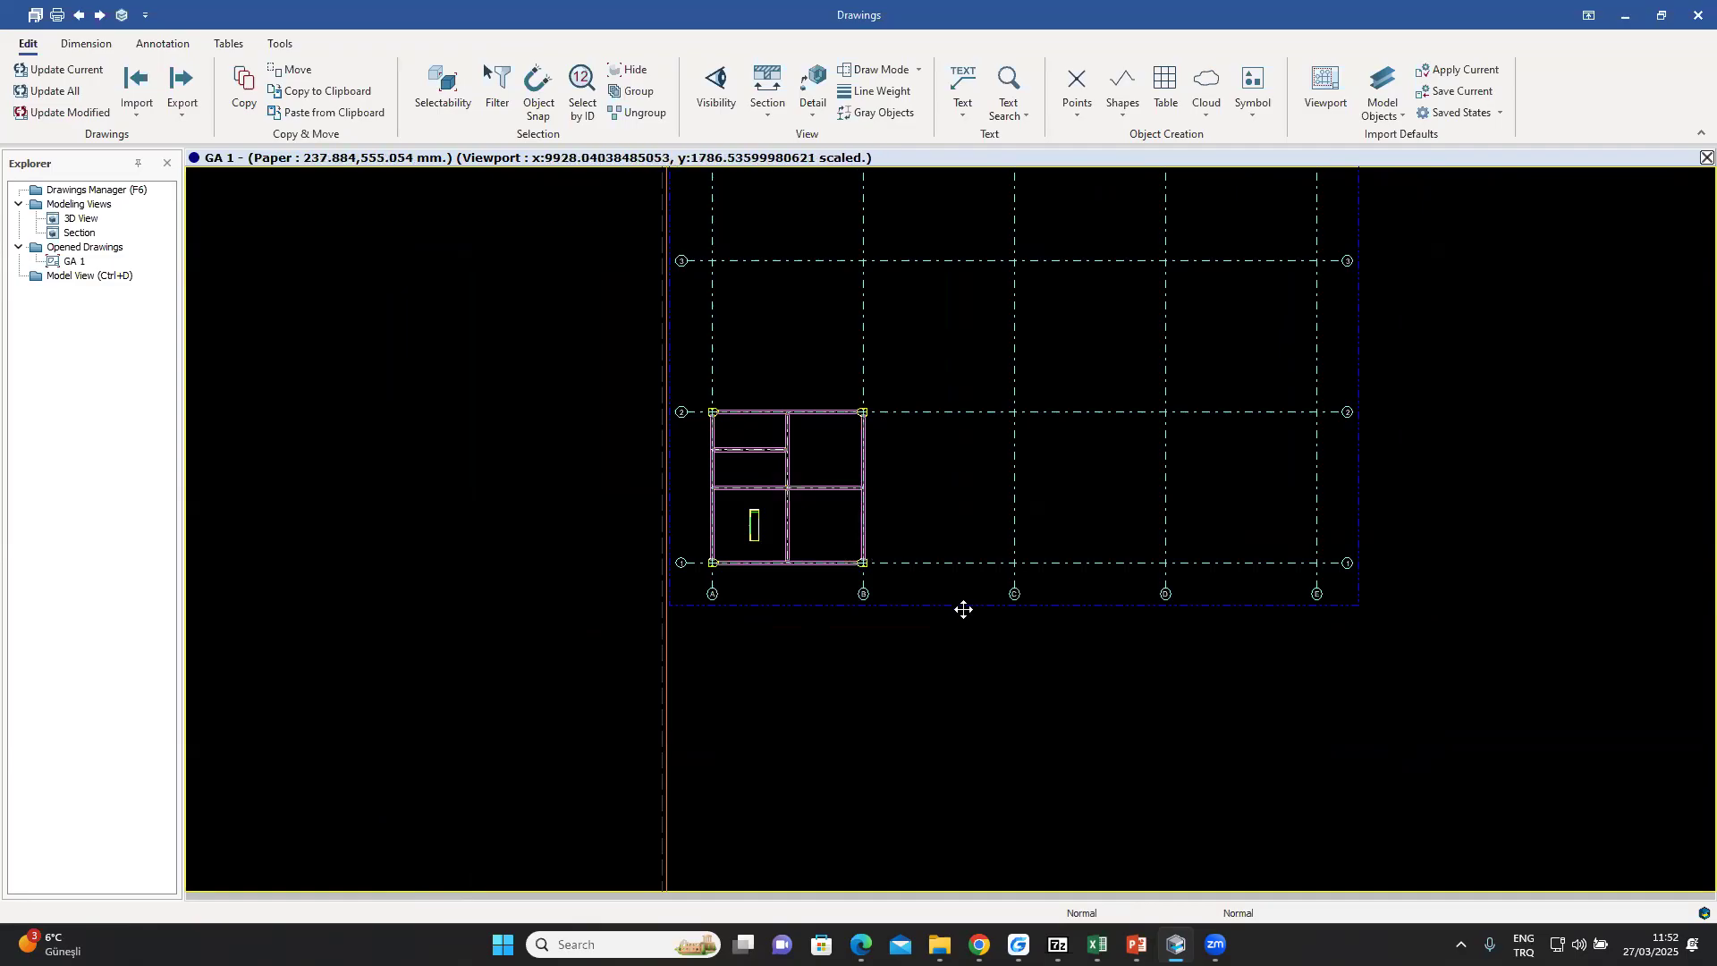
{"action": "double_click", "coordinate": [1230, 606]}
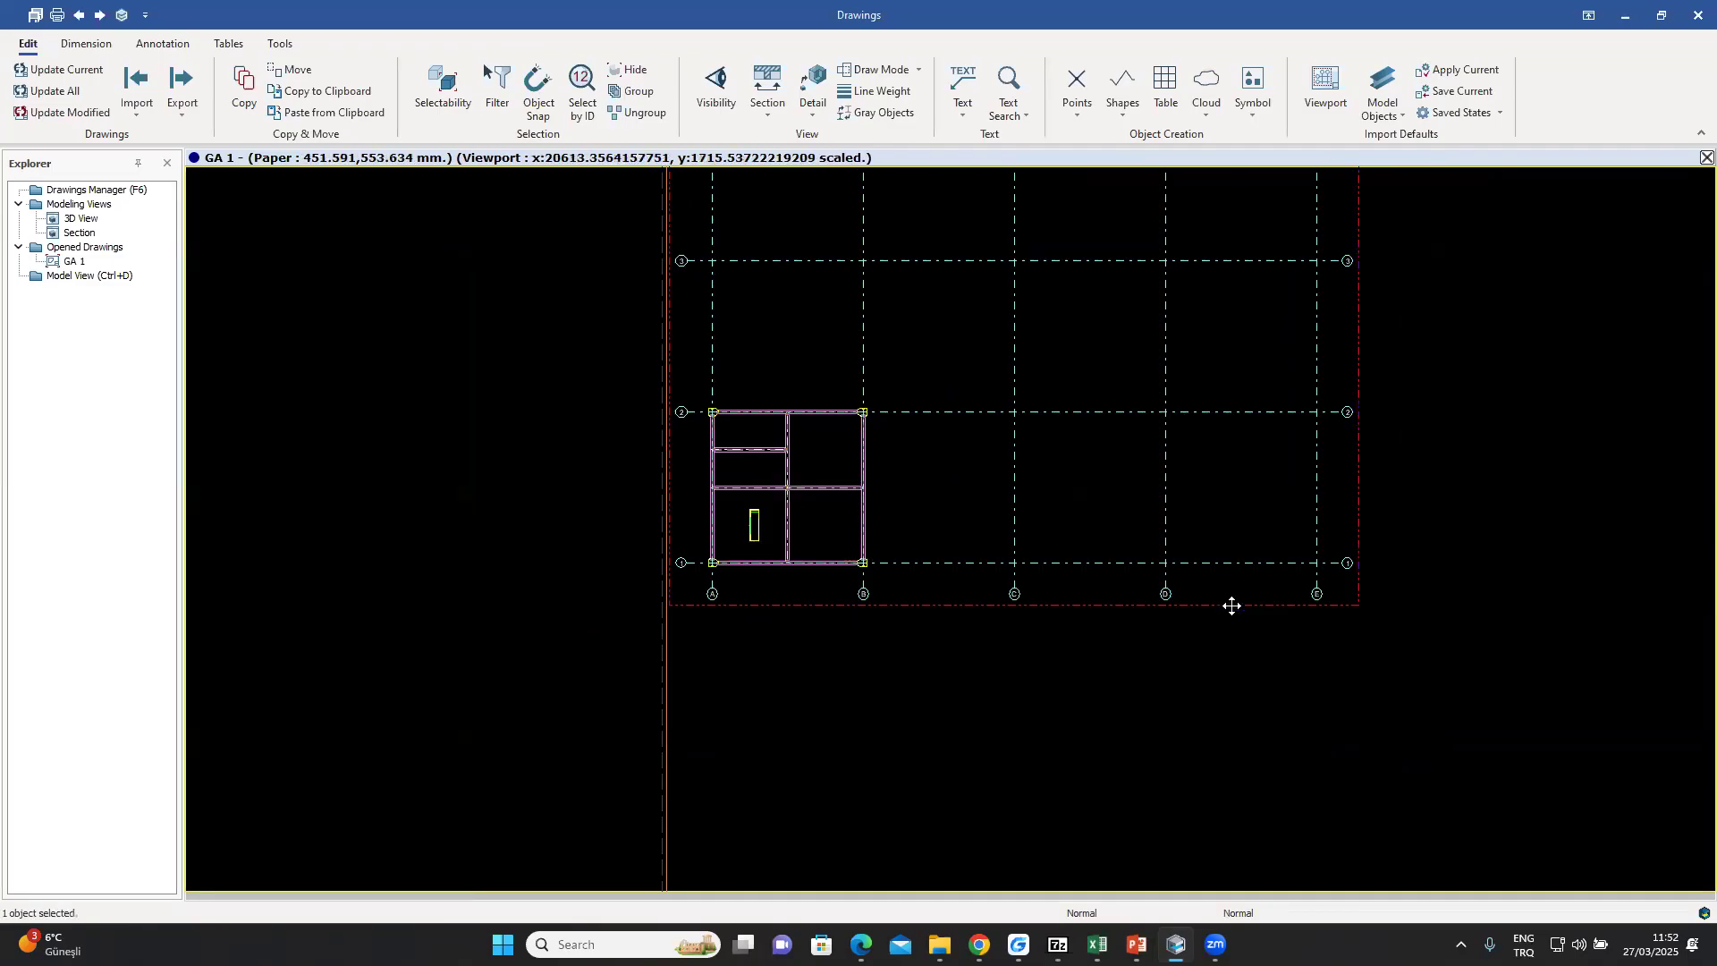
{"action": "left_click_drag", "start_coordinate": [1028, 199], "coordinate": [1592, 235]}
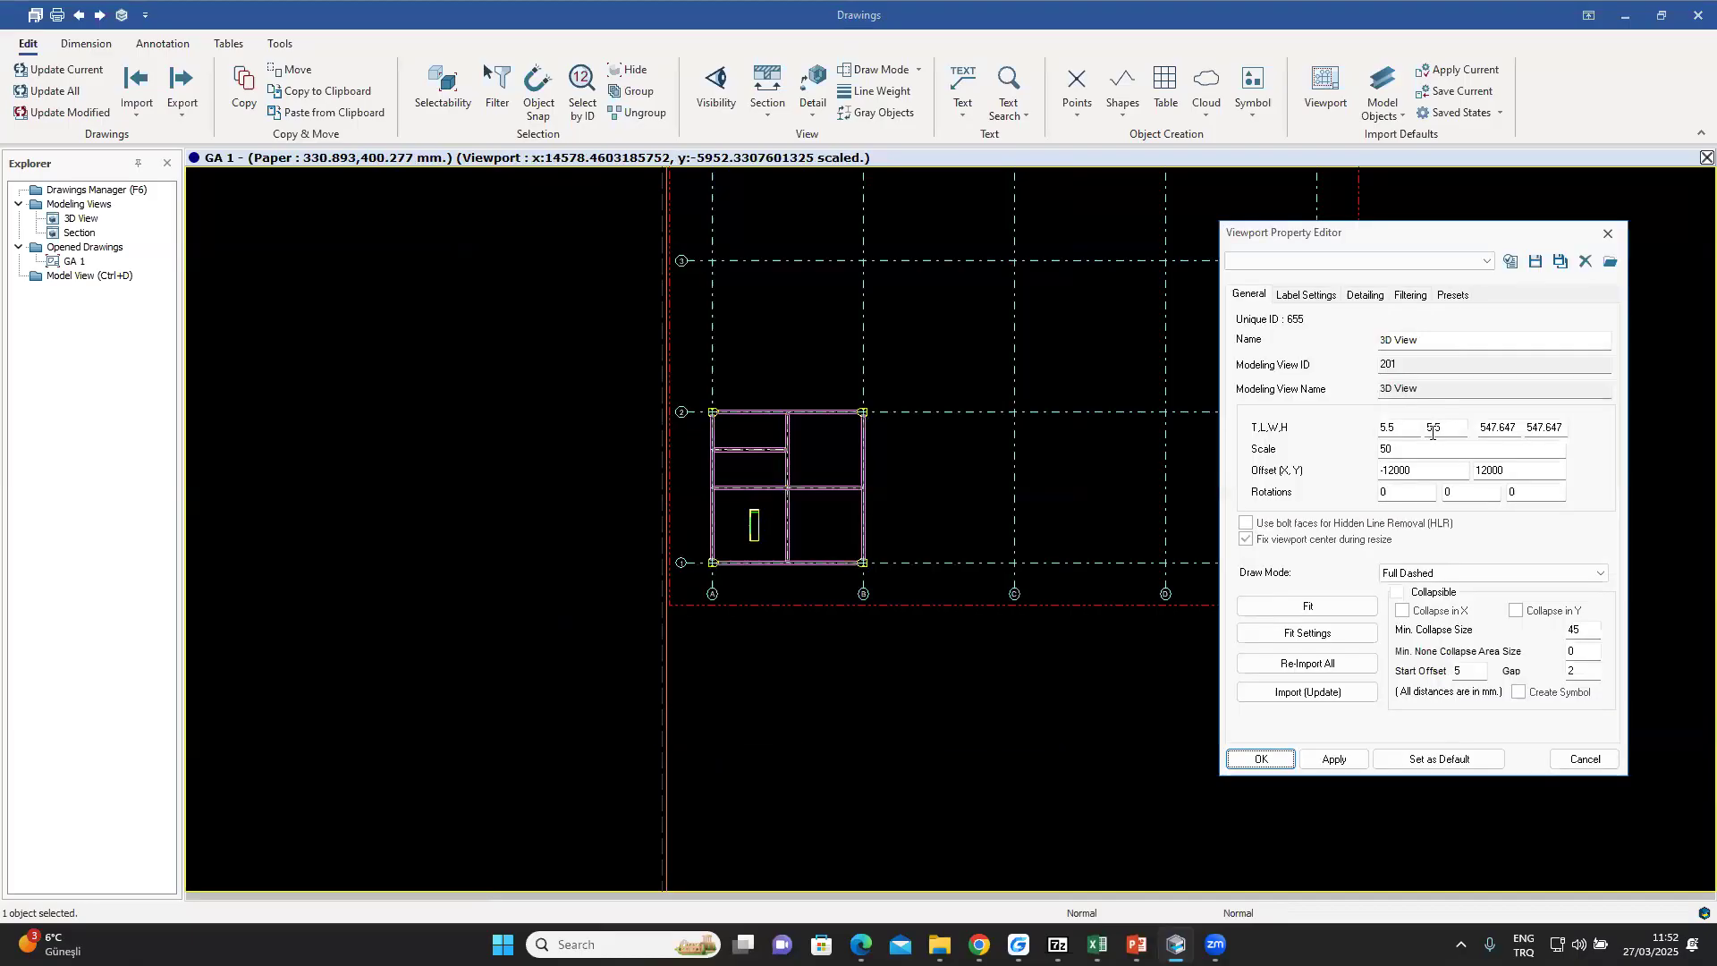
{"action": "double_click", "coordinate": [1411, 452]}
{"action": "left_click", "coordinate": [1333, 759]}
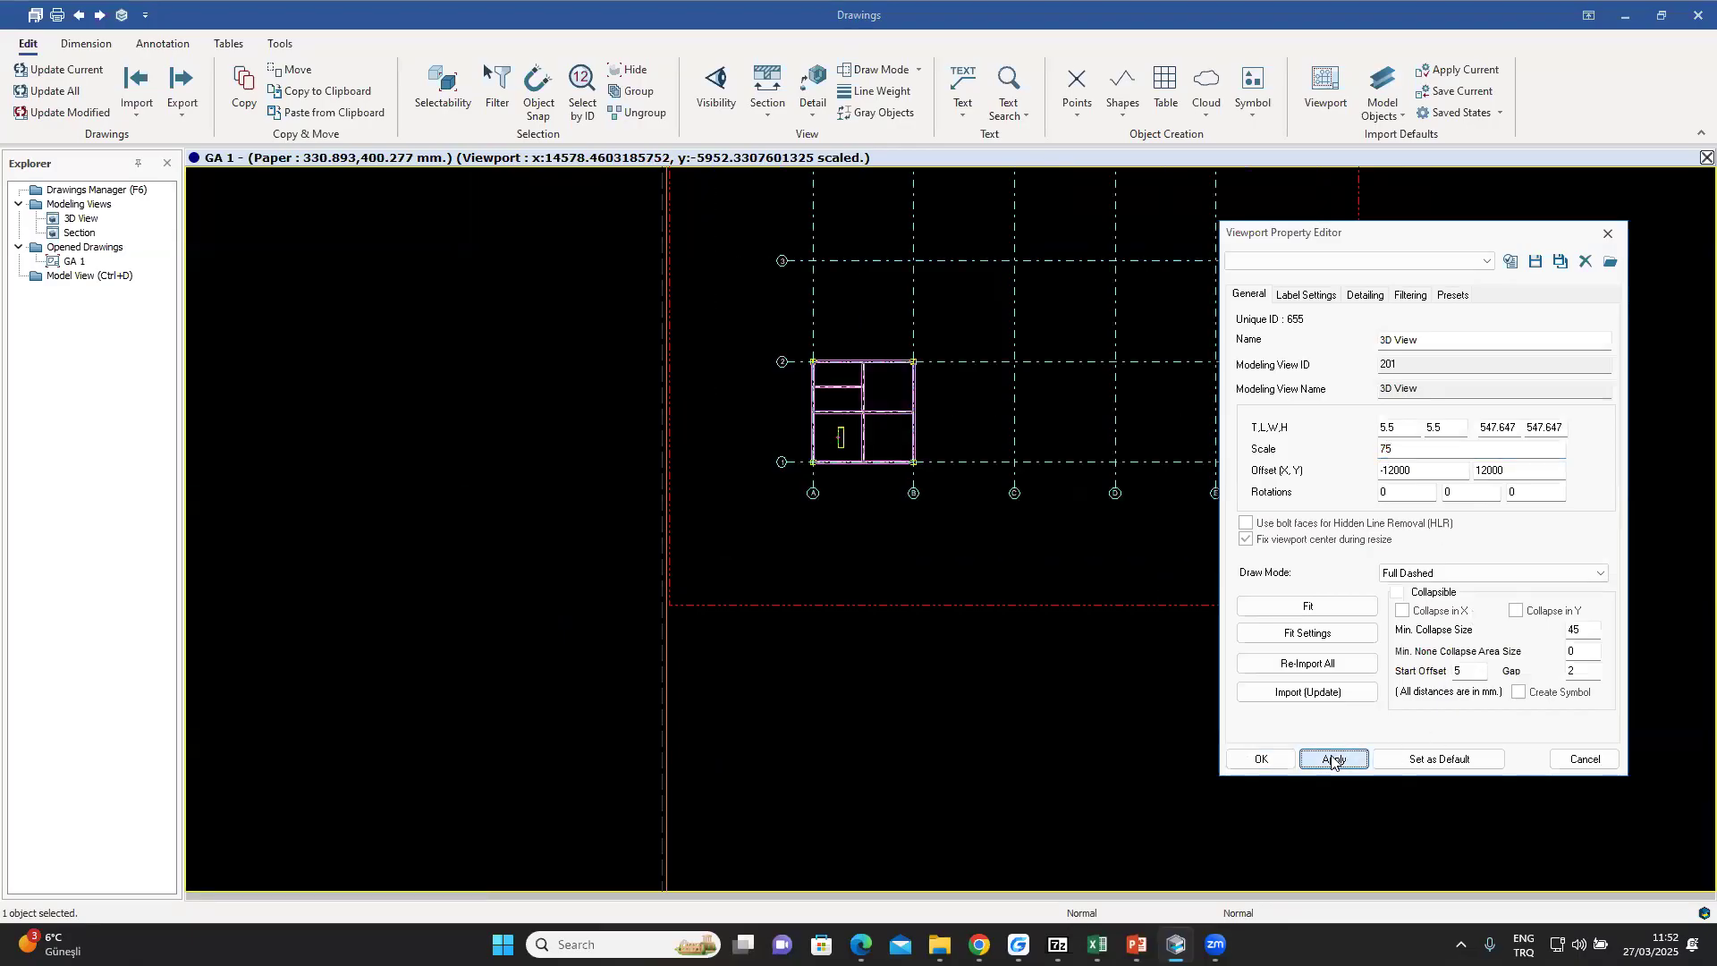
{"action": "left_click", "coordinate": [1277, 601]}
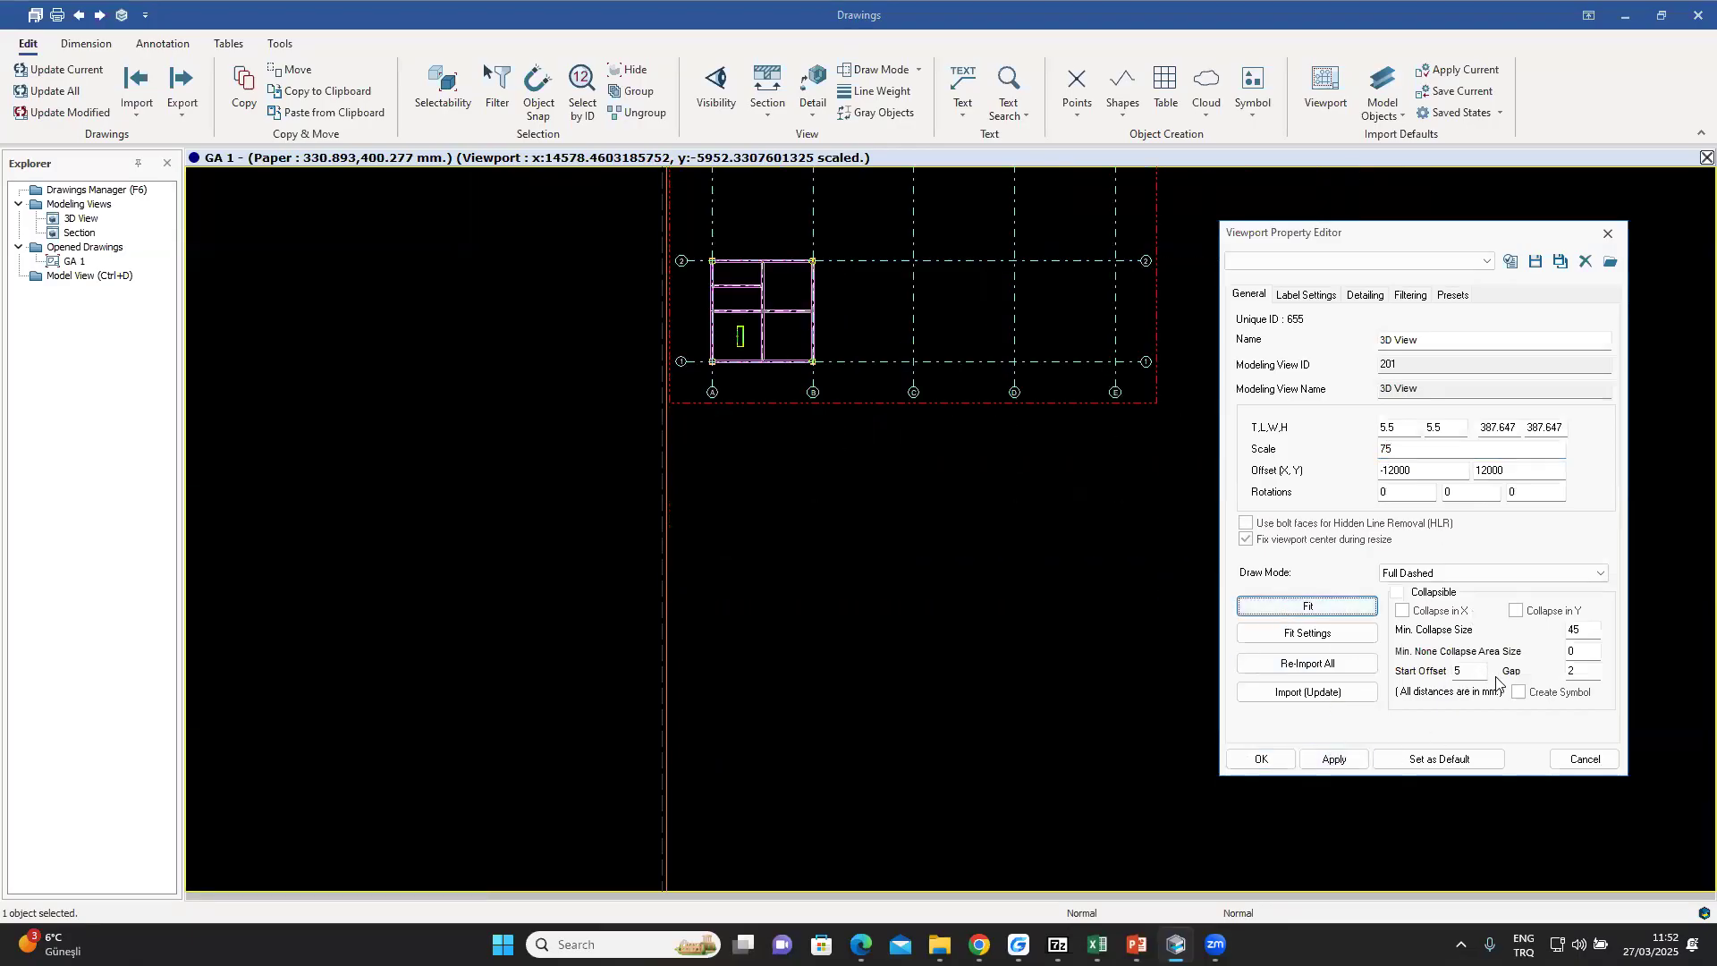
{"action": "left_click", "coordinate": [1585, 758]}
- Check the fixture symbol's size and position in the rescaled plan and the viewport's placement on the sheet
{"action": "scroll", "coordinate": [803, 502], "scroll_direction": "up", "scroll_amount": 10}
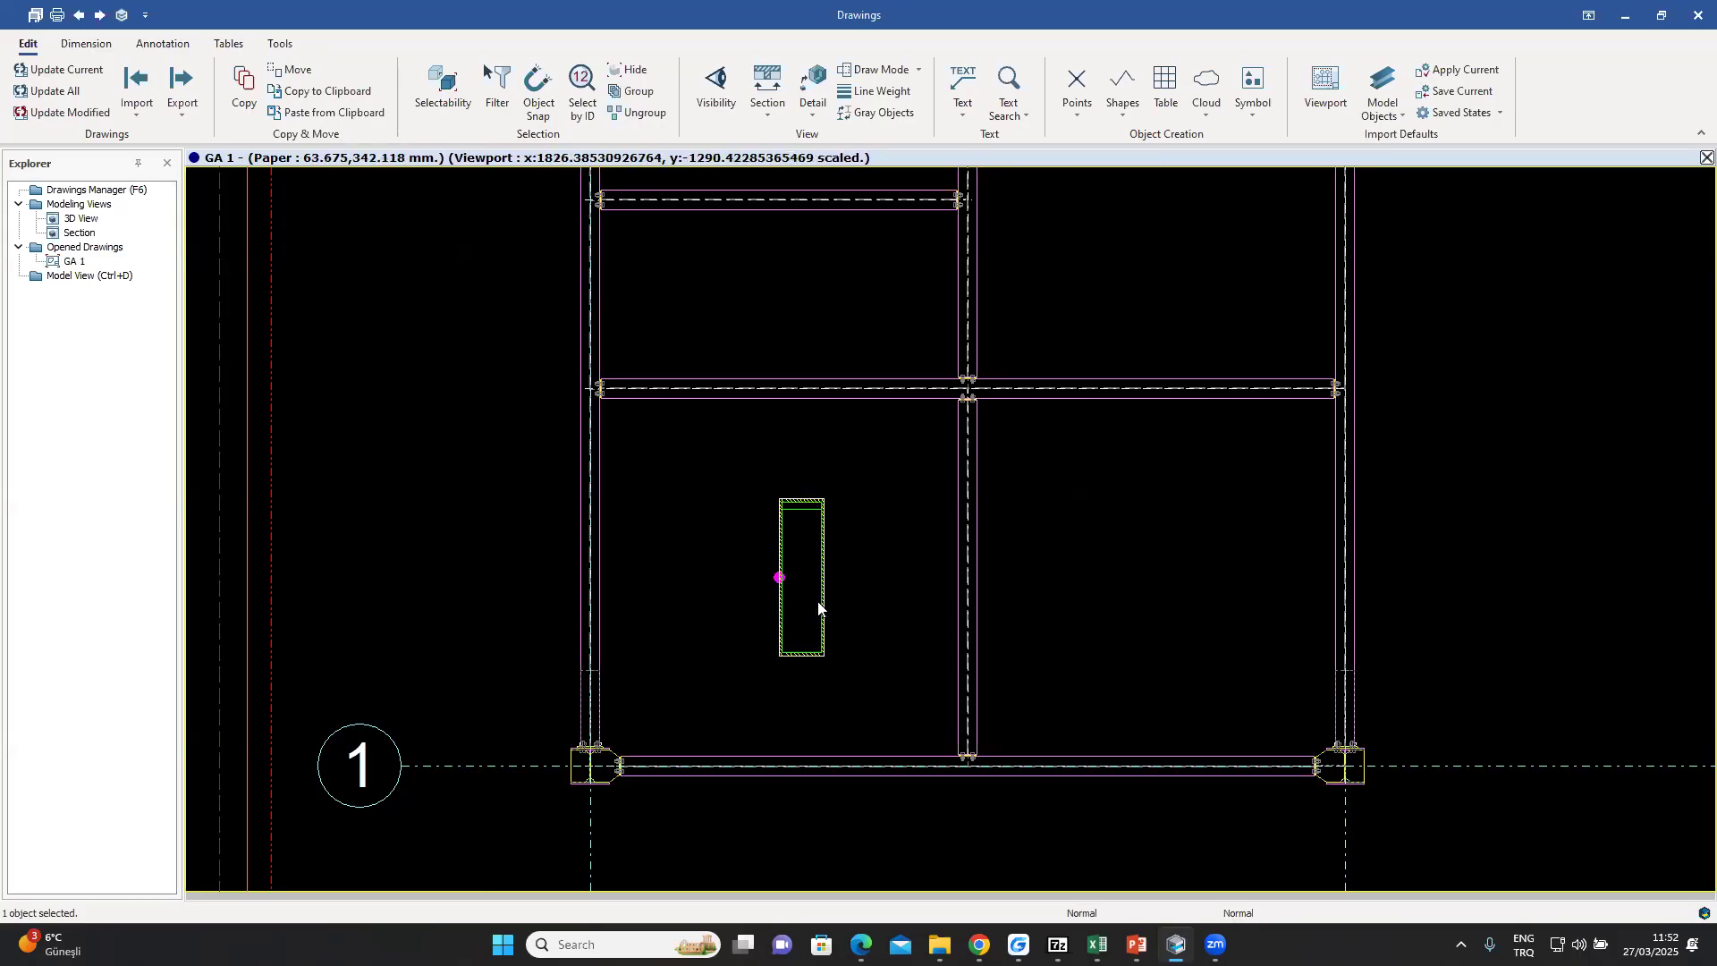
{"action": "scroll", "coordinate": [858, 593], "scroll_direction": "down", "scroll_amount": 5}
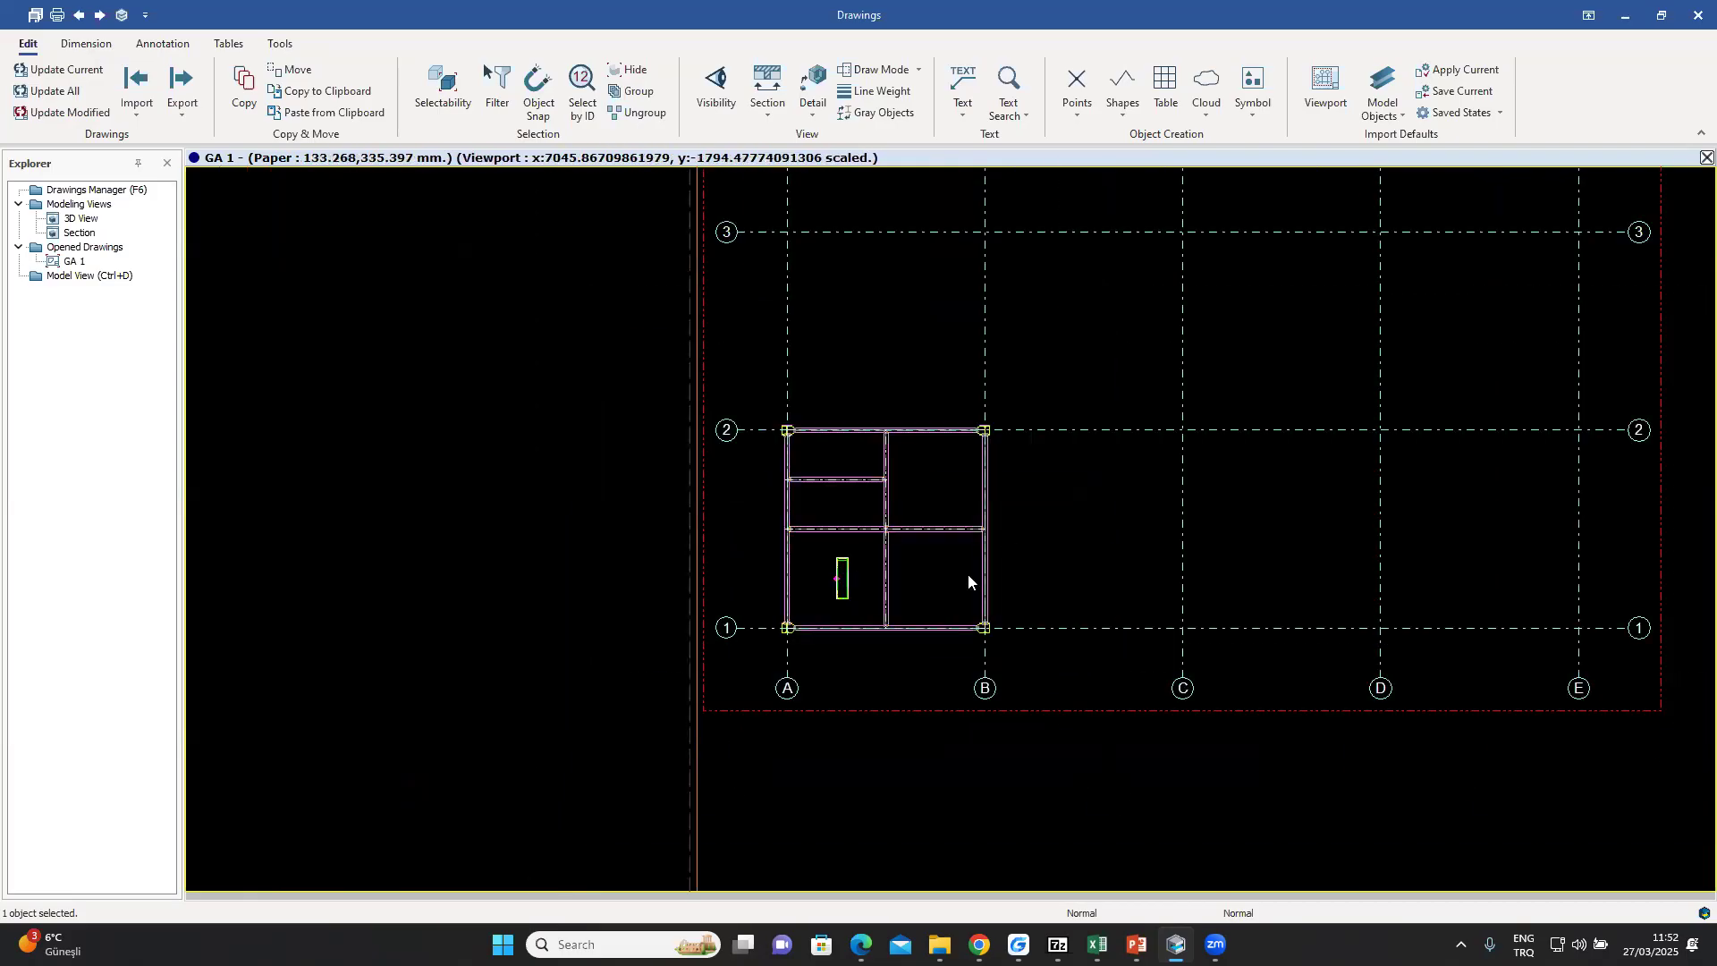
{"action": "middle_click_drag", "start_coordinate": [1004, 550], "coordinate": [842, 568]}
{"action": "middle_click_drag", "start_coordinate": [1407, 497], "coordinate": [1341, 564]}
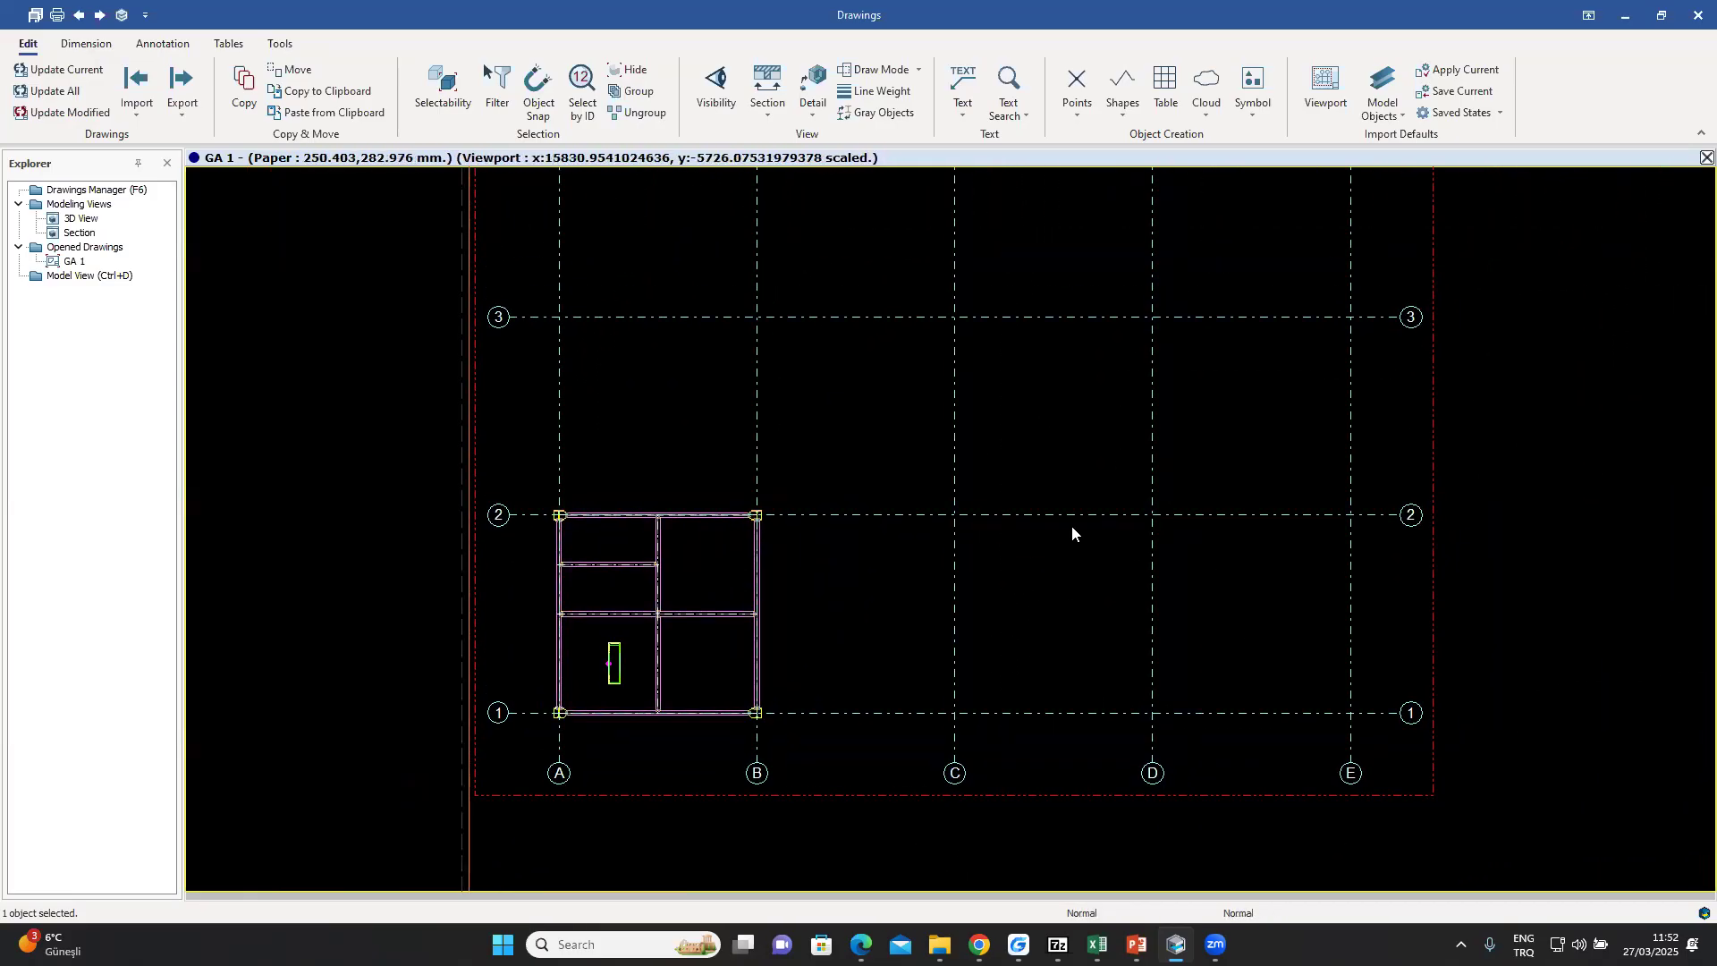
{"action": "middle_click_drag", "start_coordinate": [972, 578], "coordinate": [1046, 506]}
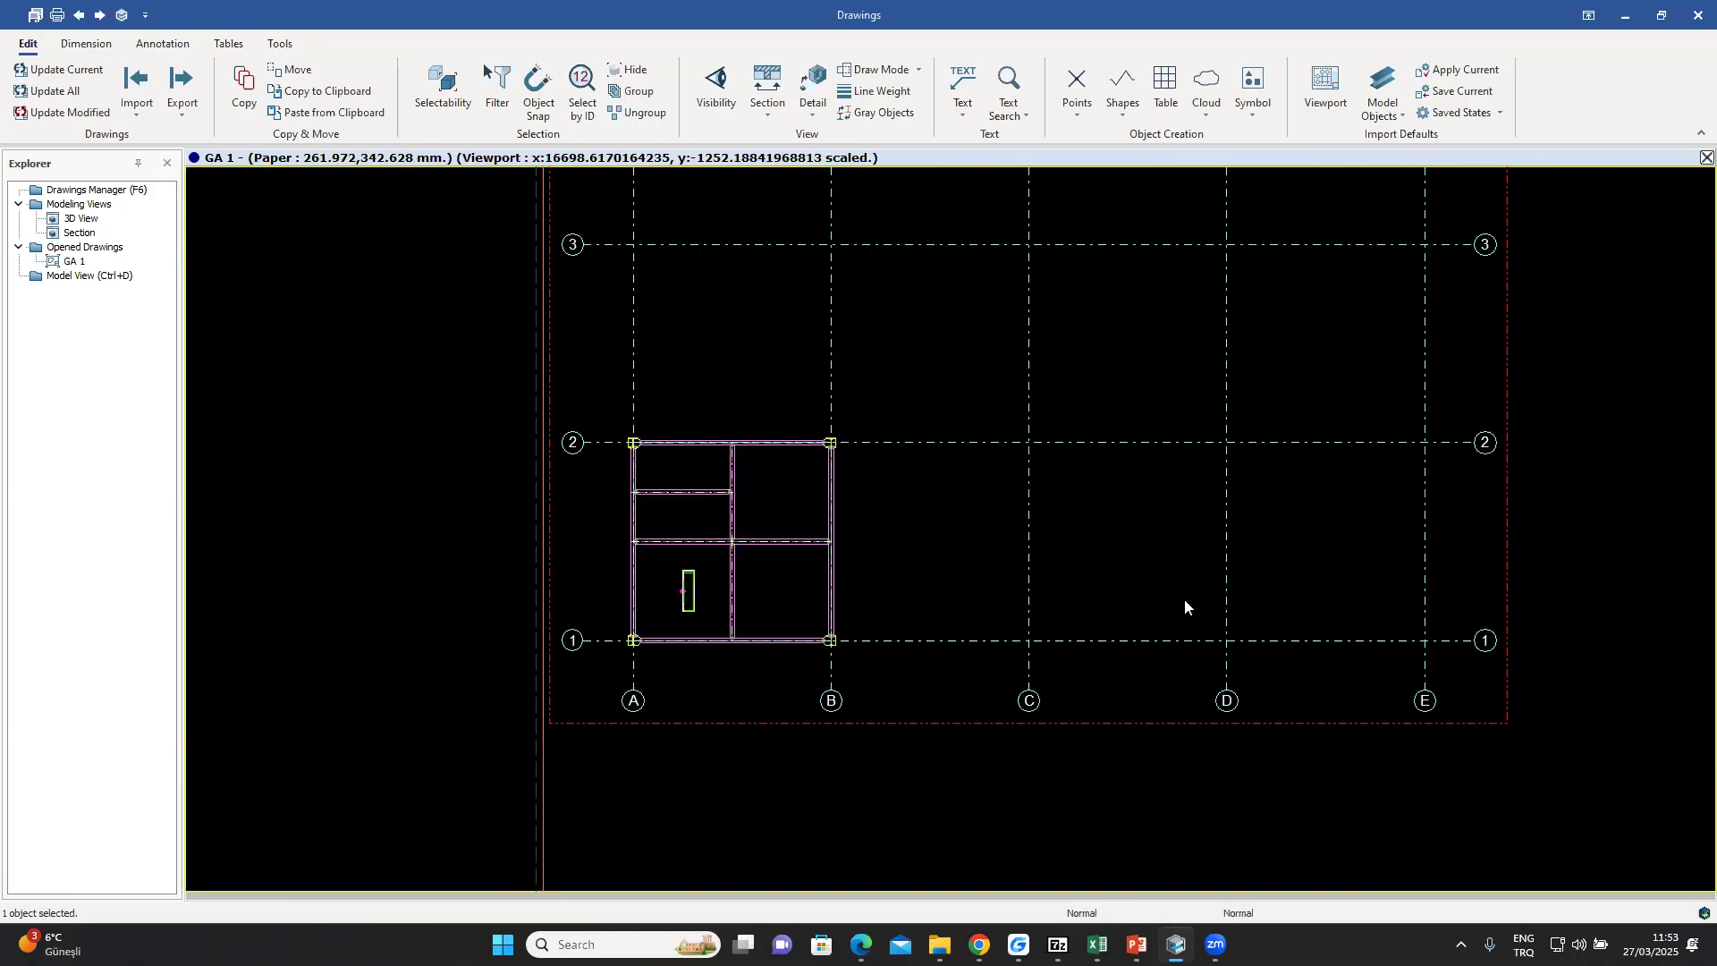
{"action": "mouse_move", "coordinate": [1184, 606]}
{"action": "middle_mouse_down"}
{"action": "mouse_move", "coordinate": [1054, 595]}
{"action": "mouse_move", "coordinate": [1003, 611]}
{"action": "middle_mouse_up"}
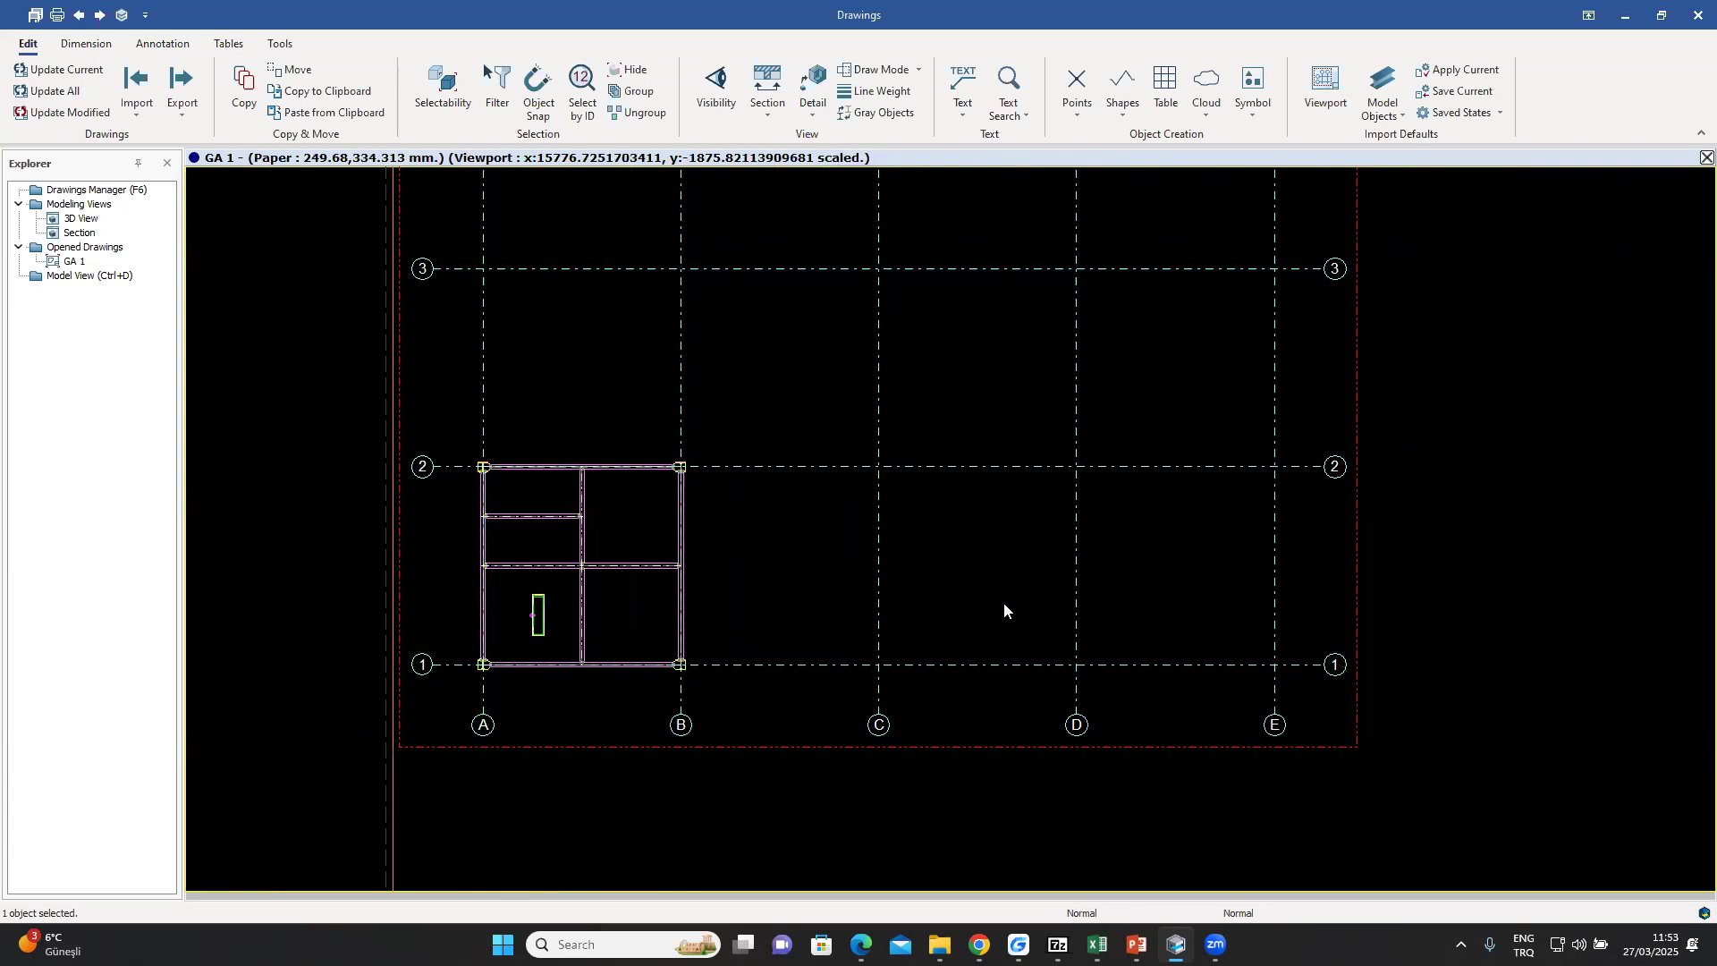
{"action": "scroll", "coordinate": [1003, 602], "scroll_direction": "down", "scroll_amount": 5}
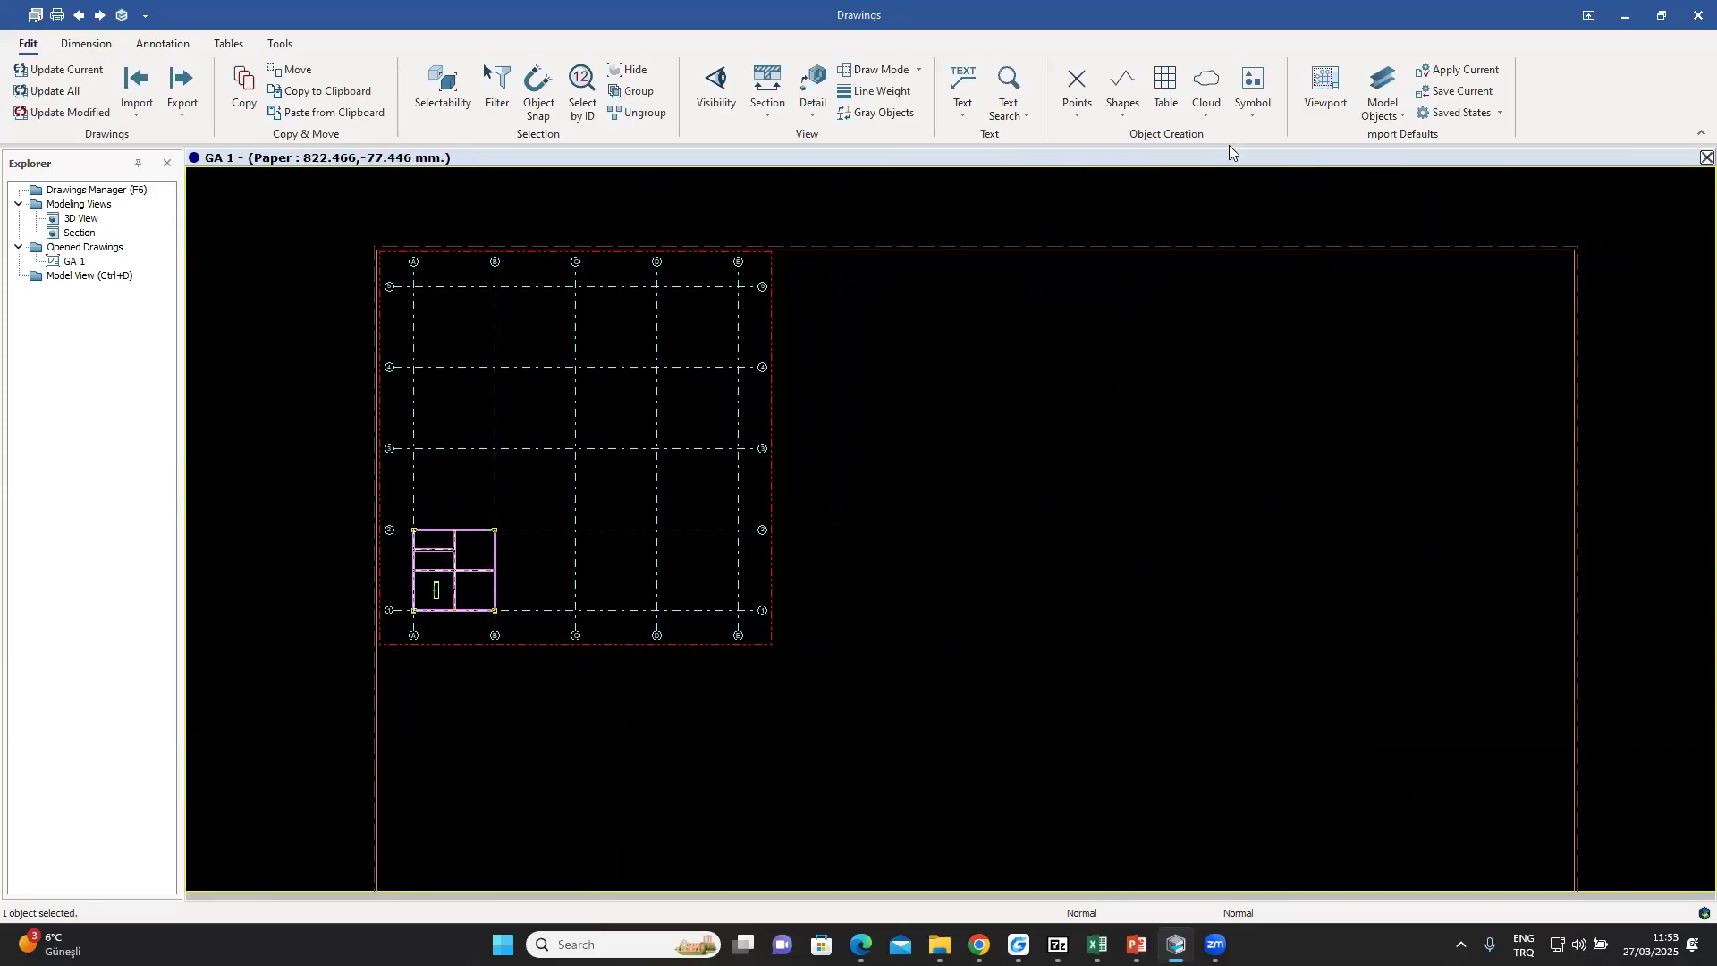
- Try the fixture DXF symbol directly on the sheet outside the viewport, end the command and delete the symbol
{"action": "left_click", "coordinate": [1249, 121]}
{"action": "left_click", "coordinate": [1280, 233]}
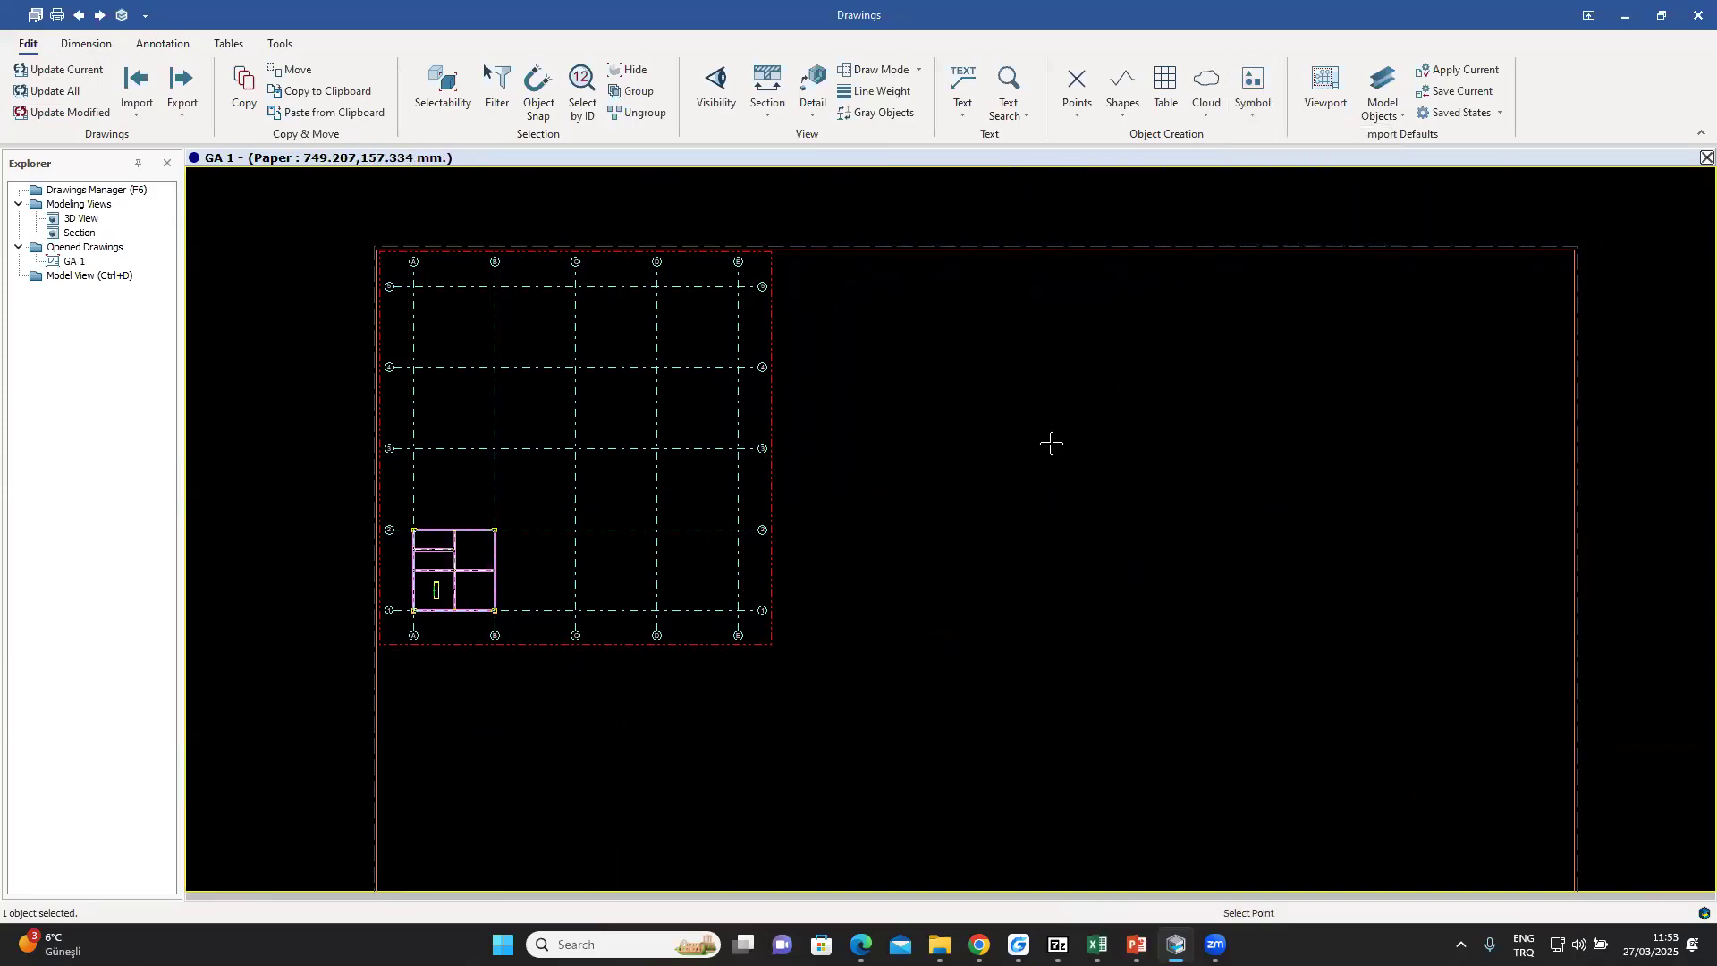
{"action": "left_click", "coordinate": [1257, 506]}
{"action": "scroll", "coordinate": [1109, 515], "scroll_direction": "down", "scroll_amount": 4}
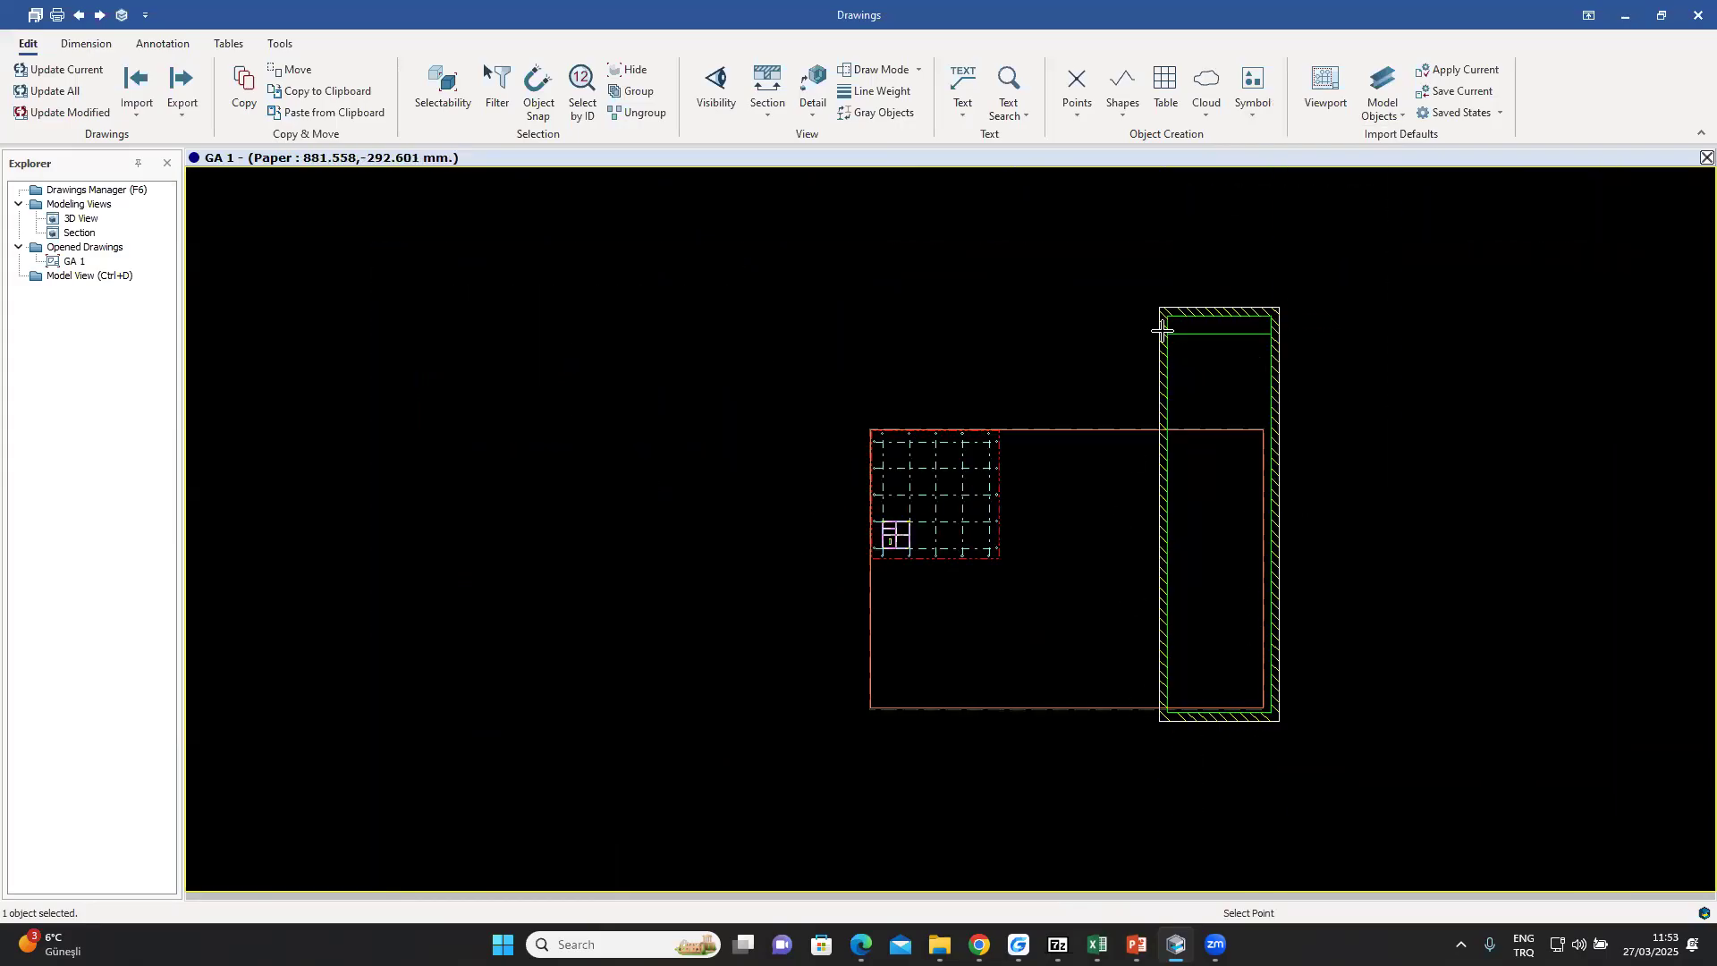
{"action": "key", "text": "Escape"}
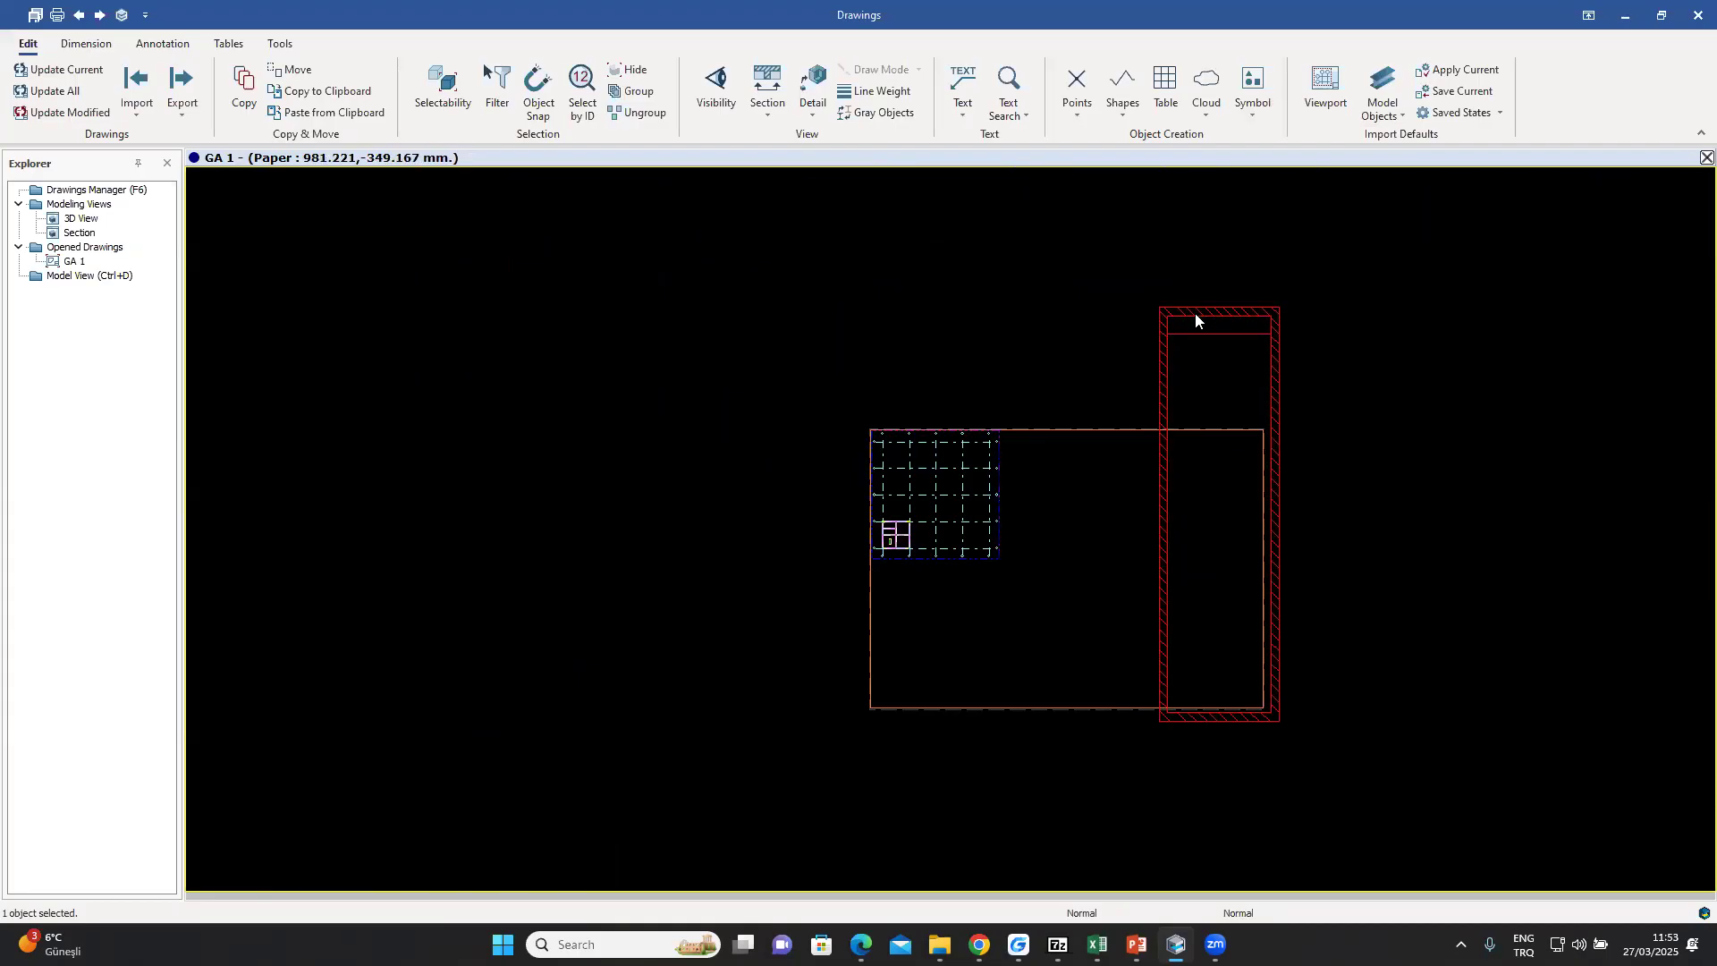
{"action": "key", "text": "Delete"}
{"action": "left_click", "coordinate": [791, 524]}
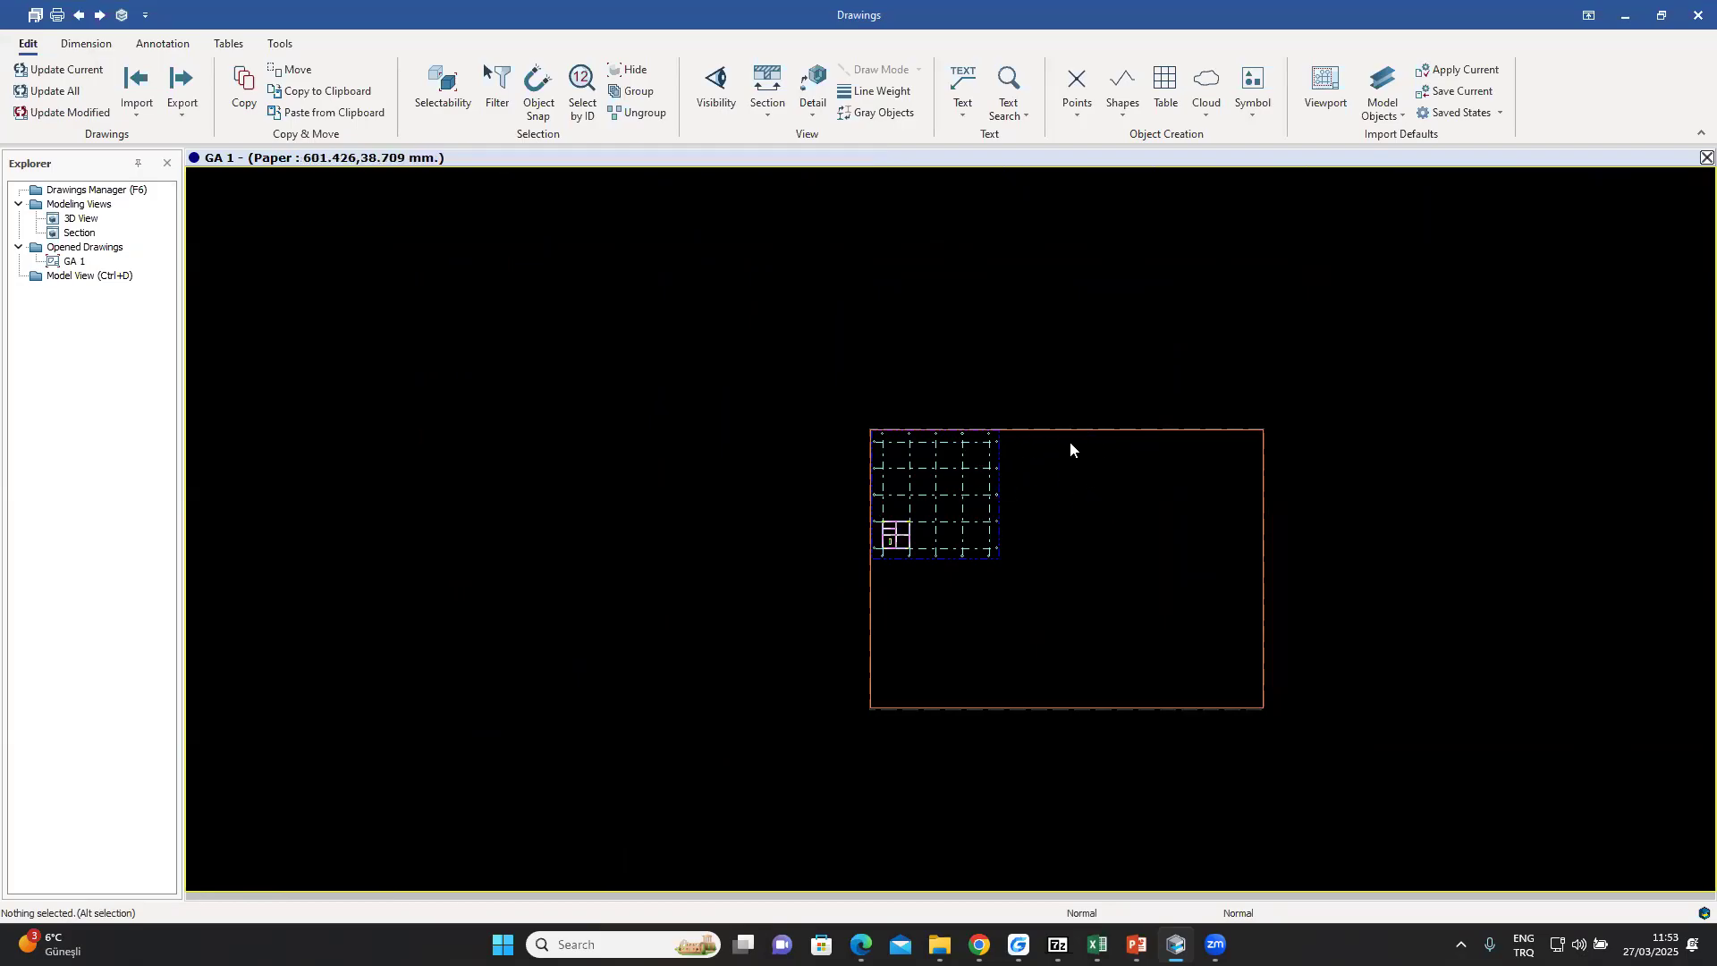
- Change the default DXF symbol to North.dxf from the sample dxfs folder, importing all its layers at scale 1
{"action": "left_click", "coordinate": [1255, 114]}
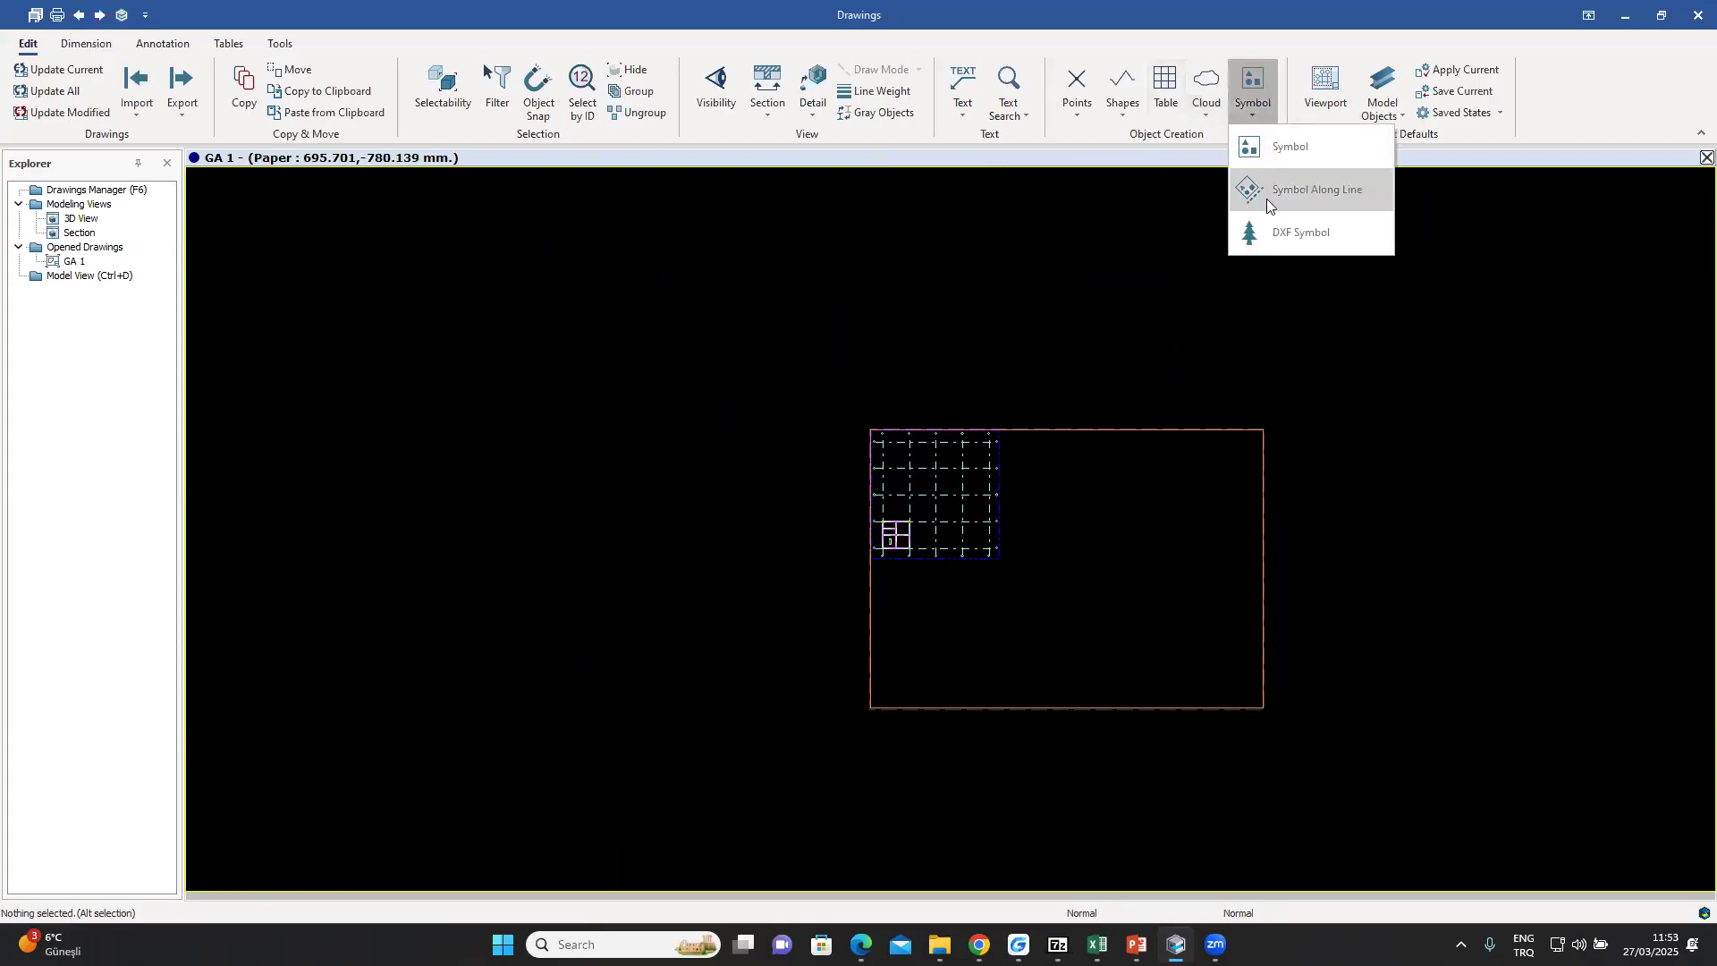
{"action": "left_click", "coordinate": [1268, 235]}
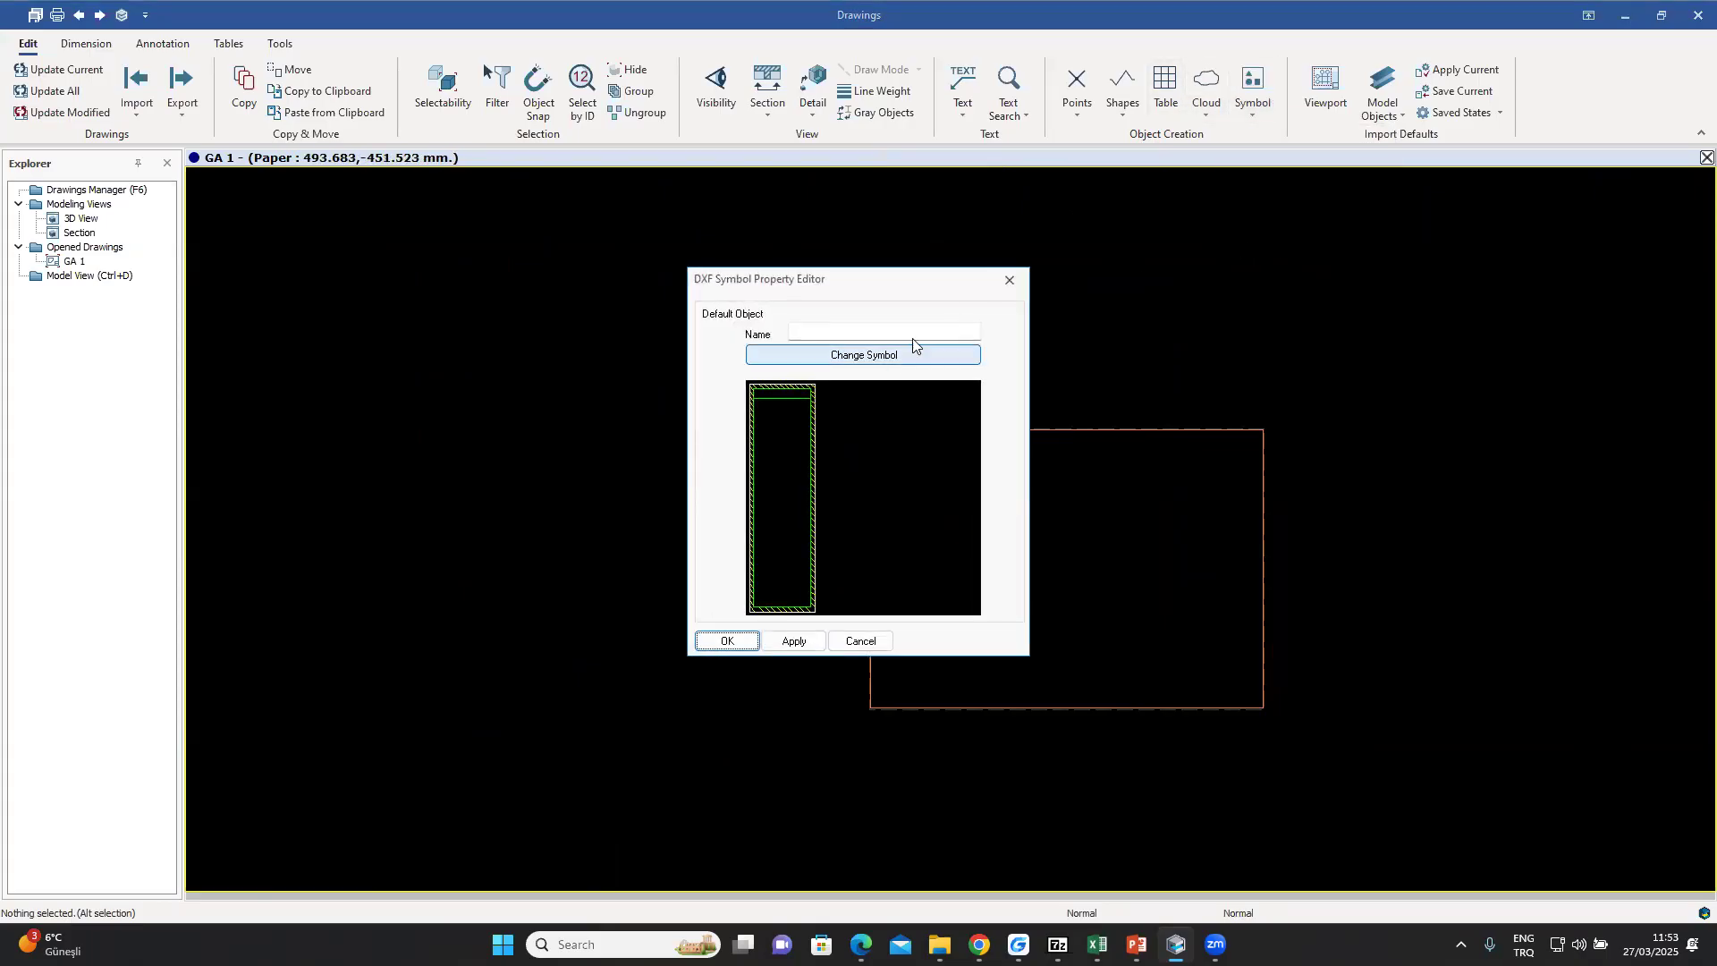
{"action": "left_click", "coordinate": [890, 356]}
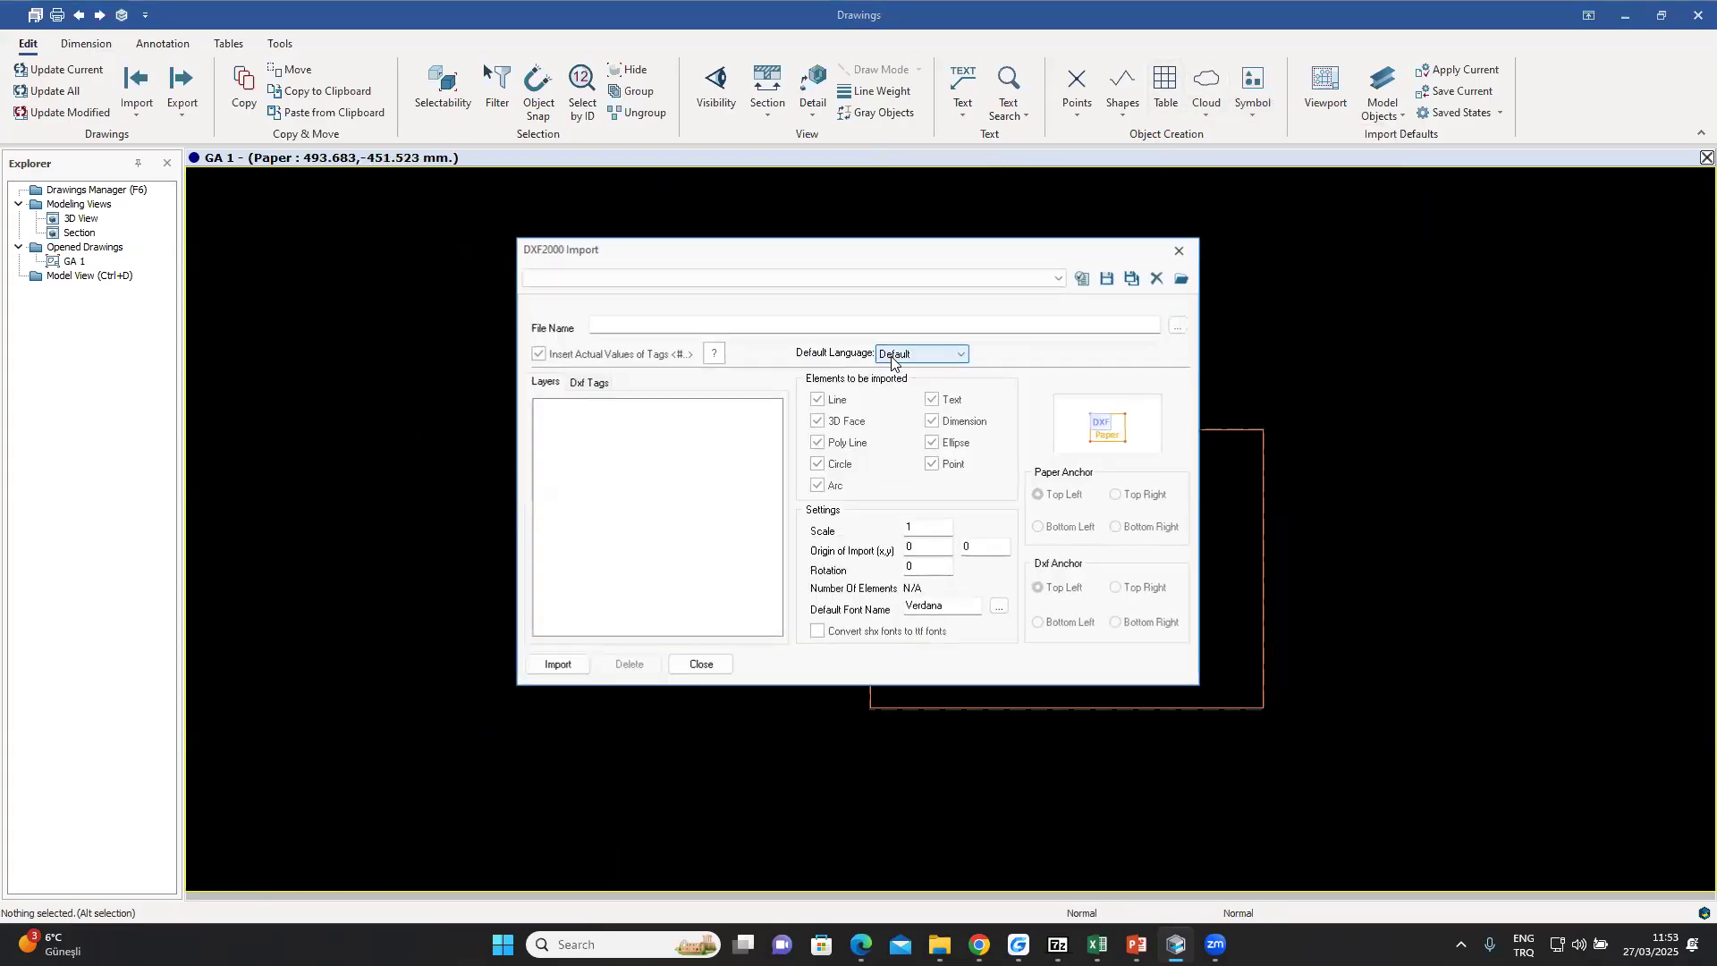
{"action": "left_click", "coordinate": [1176, 323]}
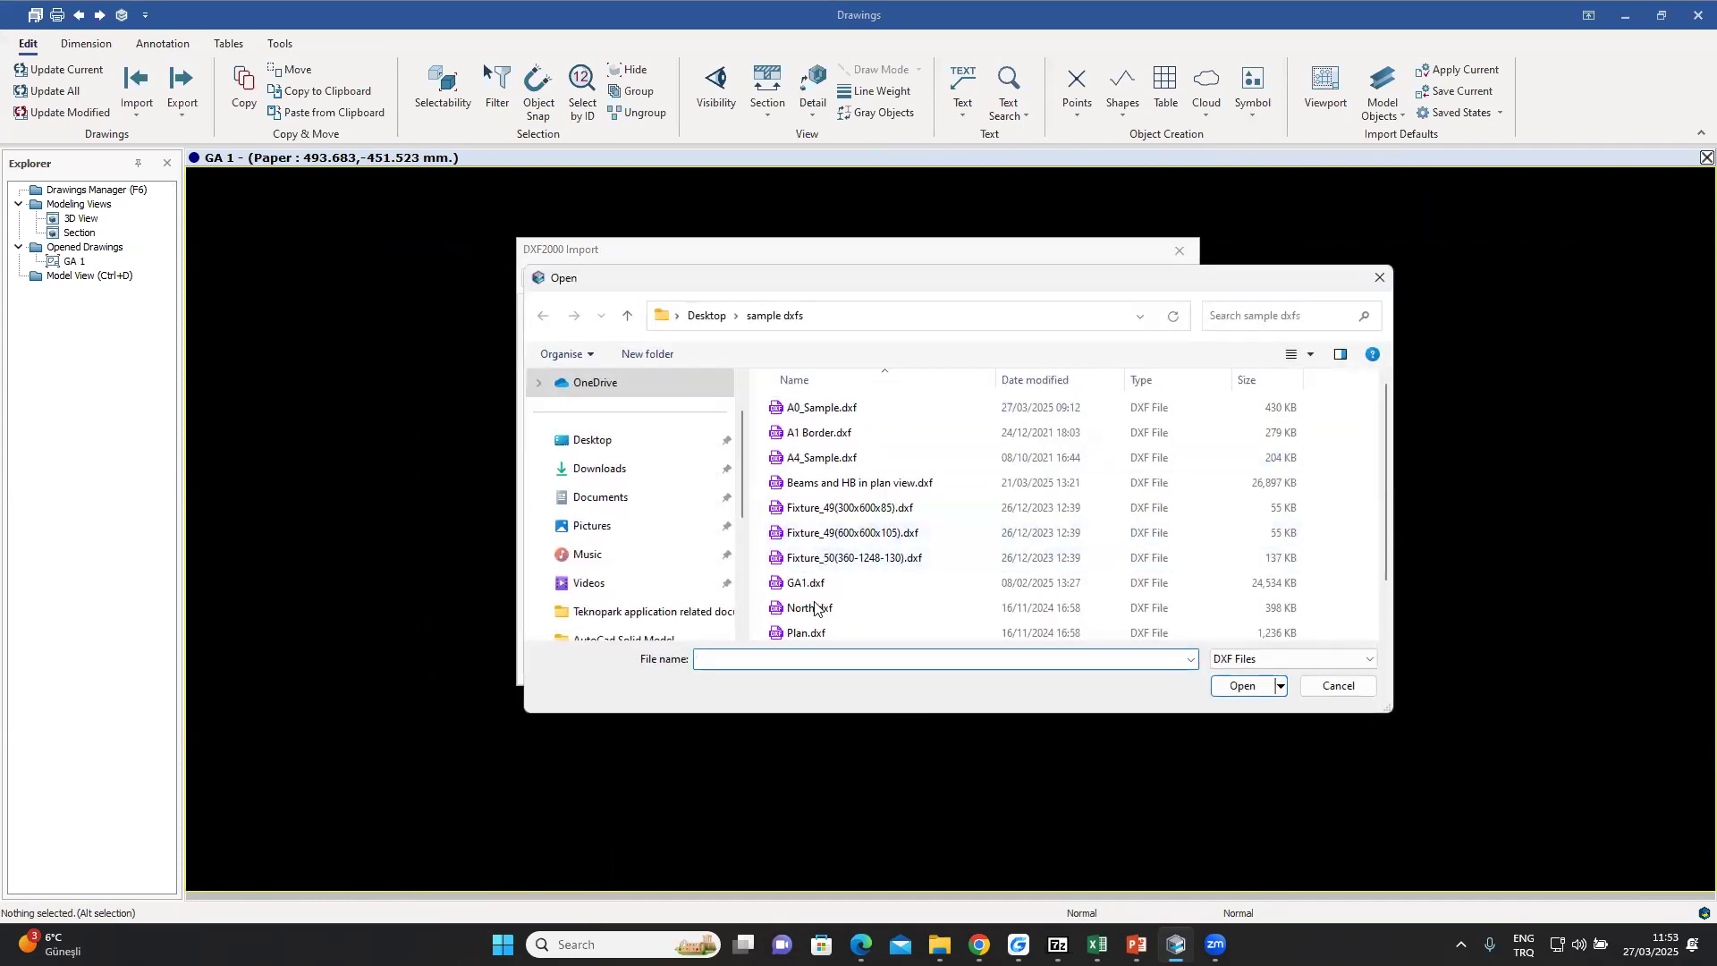
{"action": "left_click", "coordinate": [979, 608]}
{"action": "left_click", "coordinate": [1242, 686]}
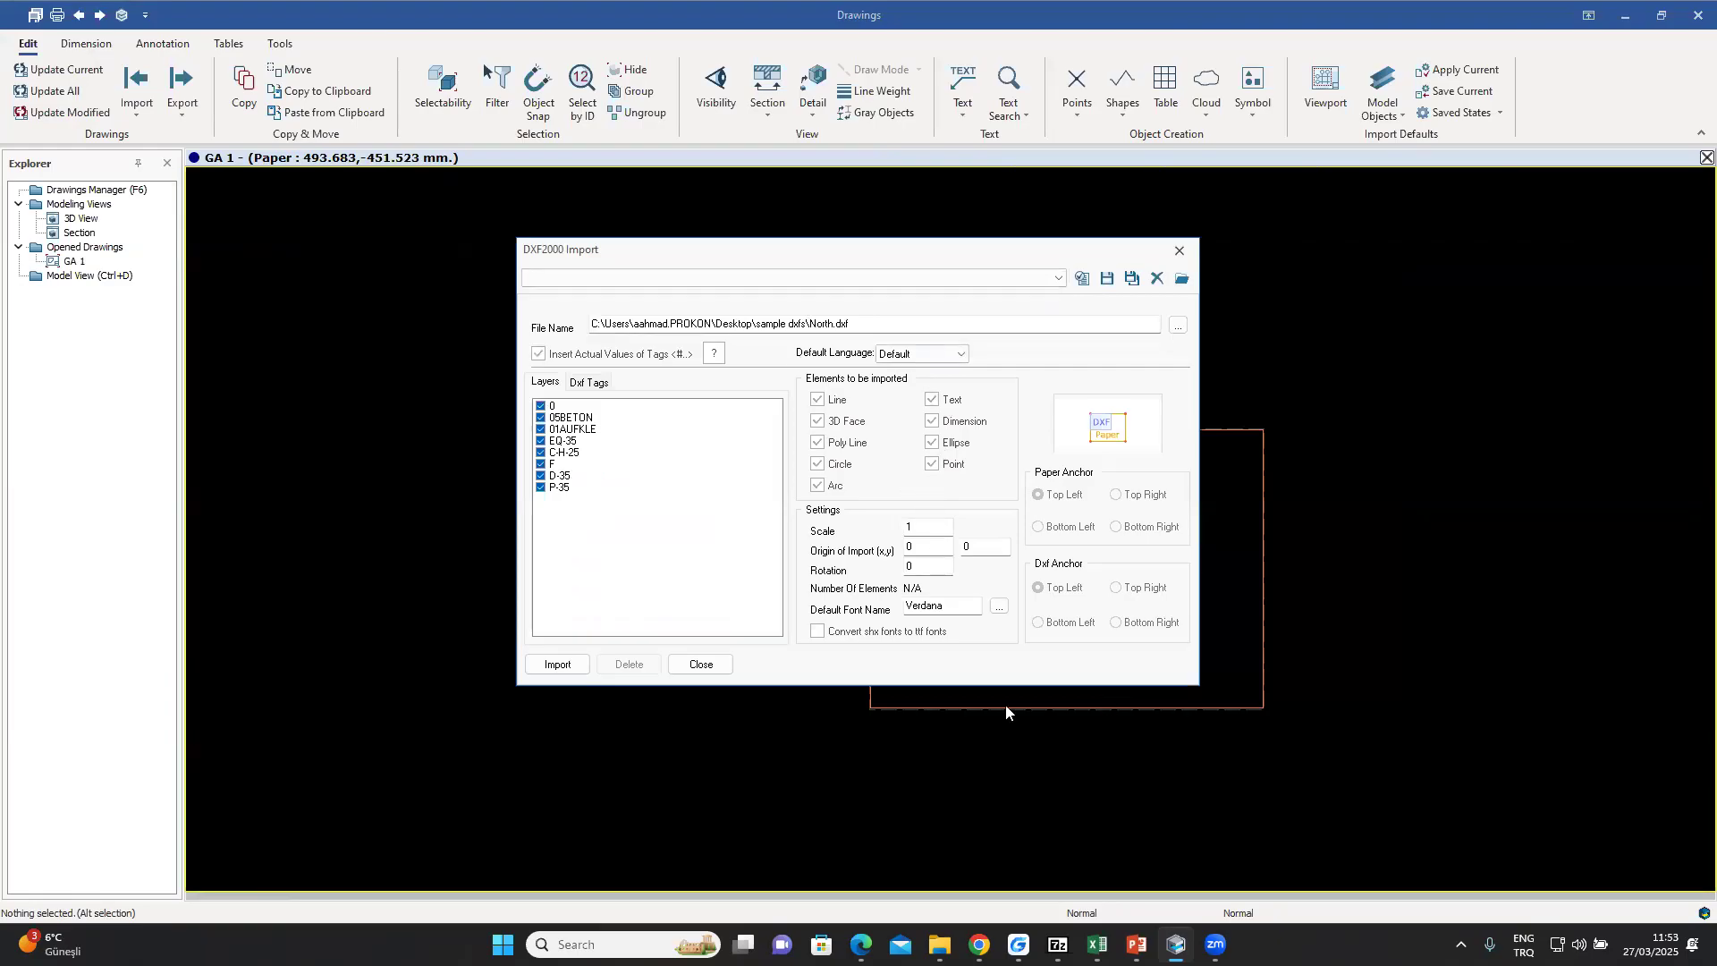
{"action": "left_click", "coordinate": [558, 665]}
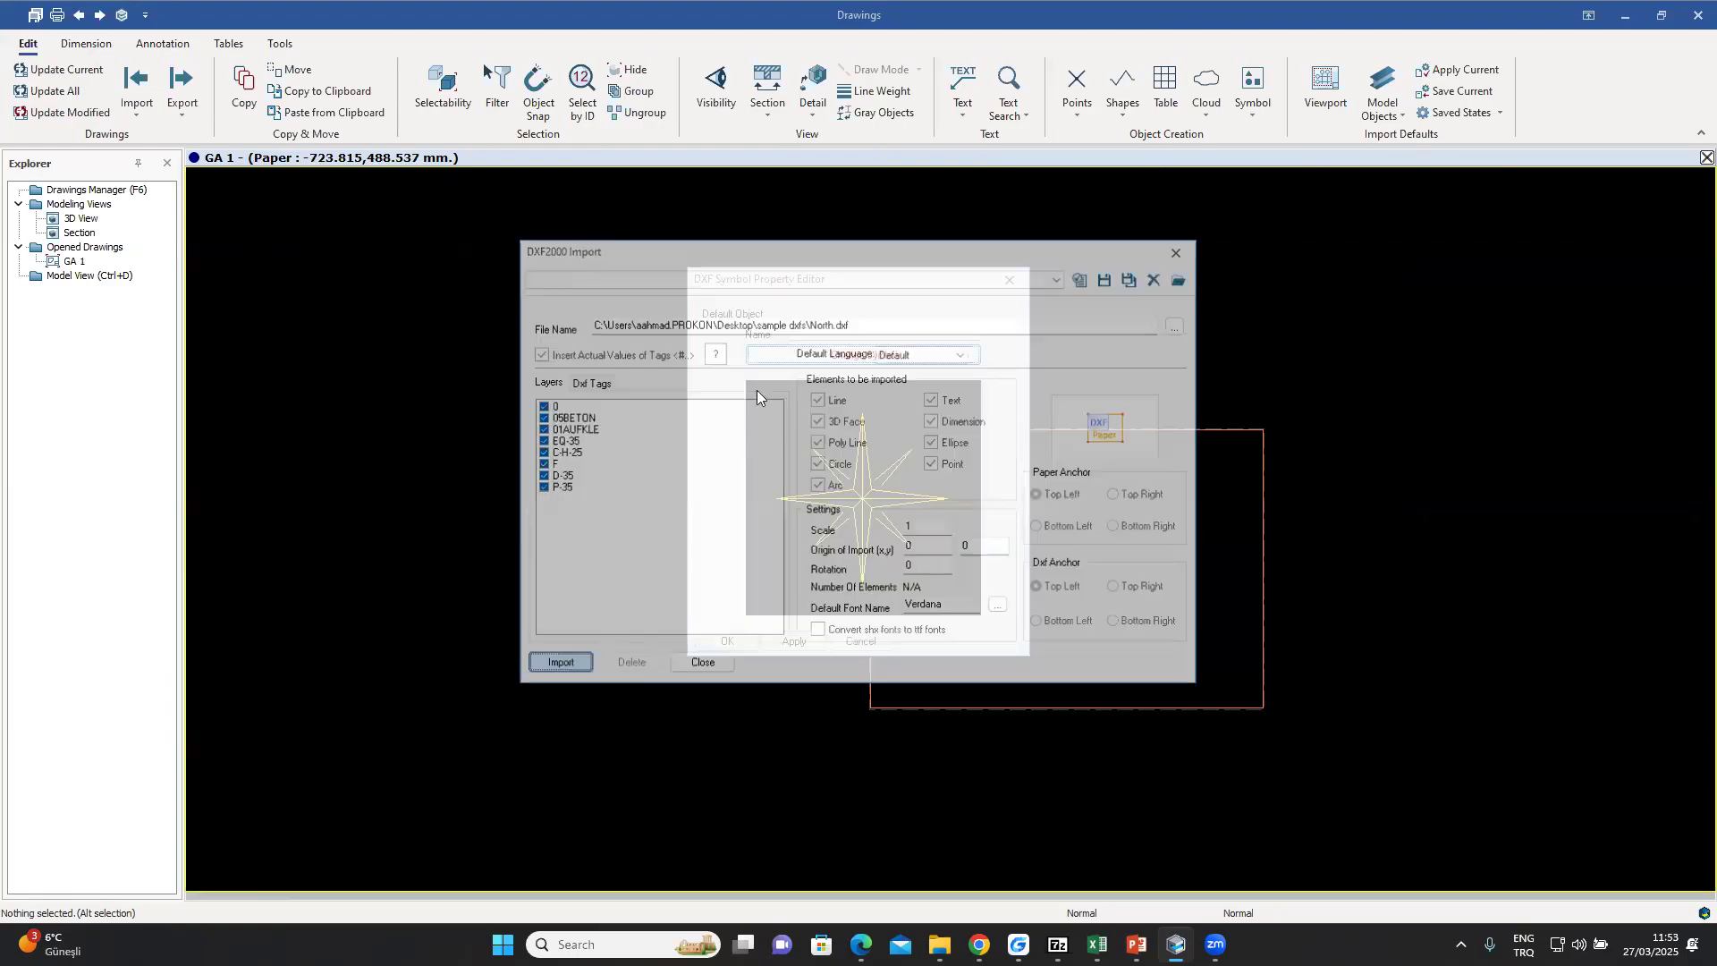
{"action": "left_click", "coordinate": [721, 642]}
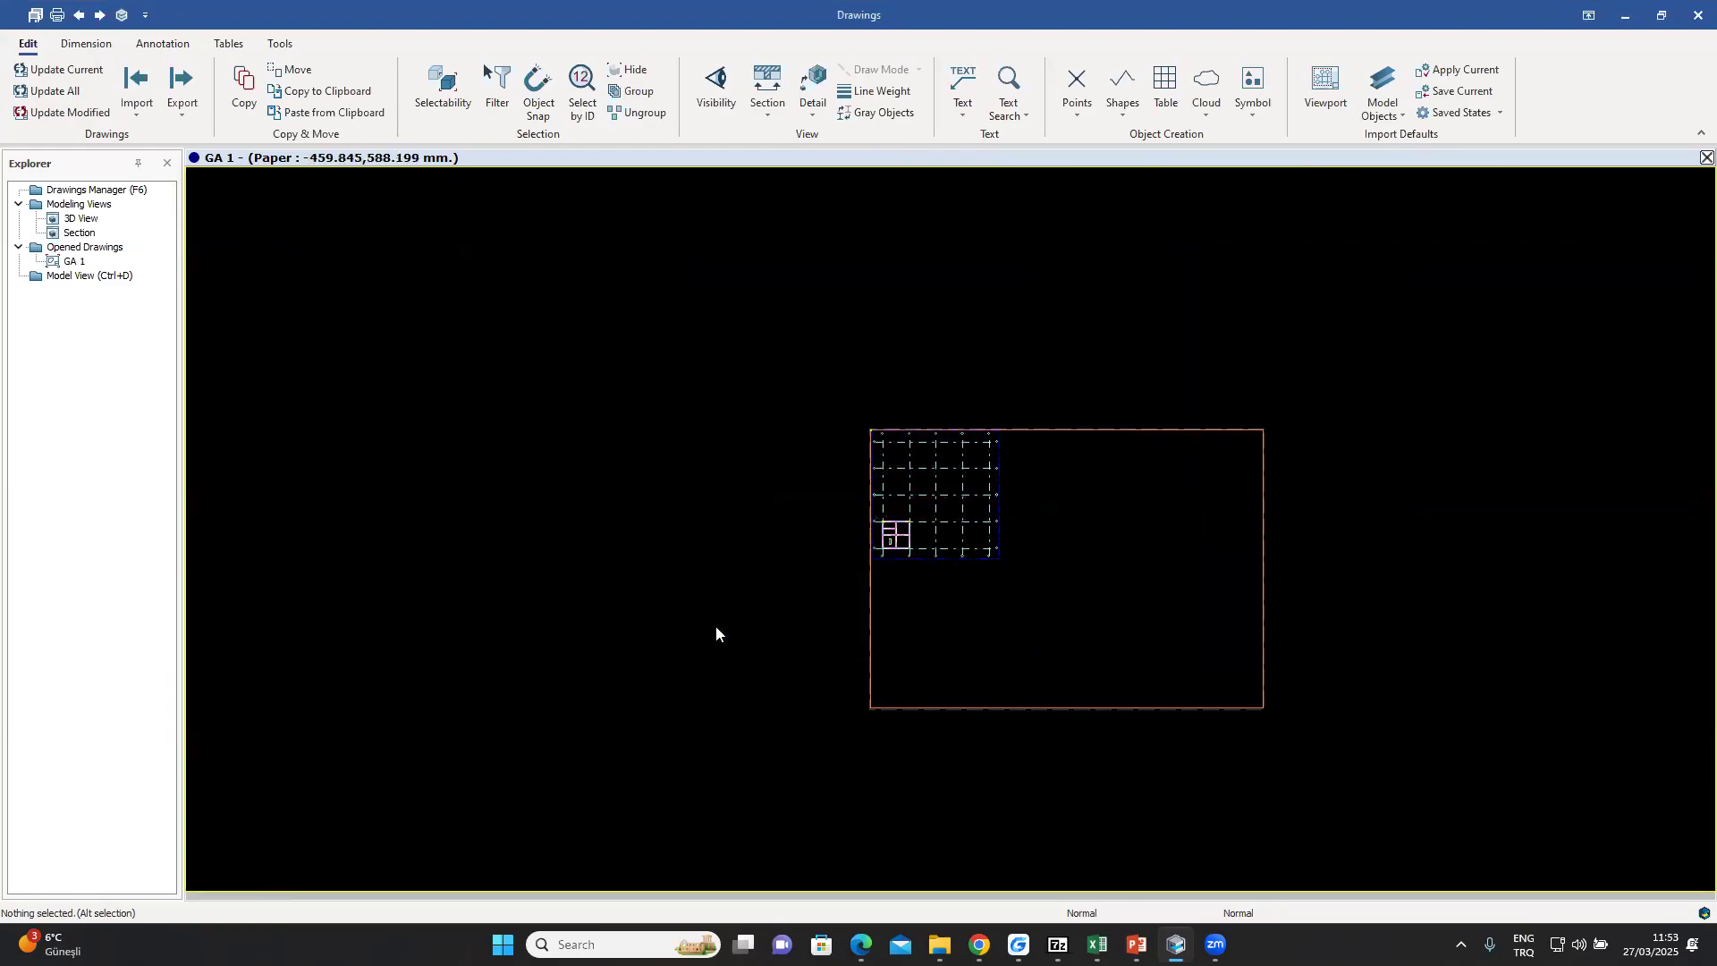
- Place the north DXF symbol on the empty sheet area beside the plan viewport near grid line 5
{"action": "scroll", "coordinate": [1104, 510], "scroll_direction": "up", "scroll_amount": 3}
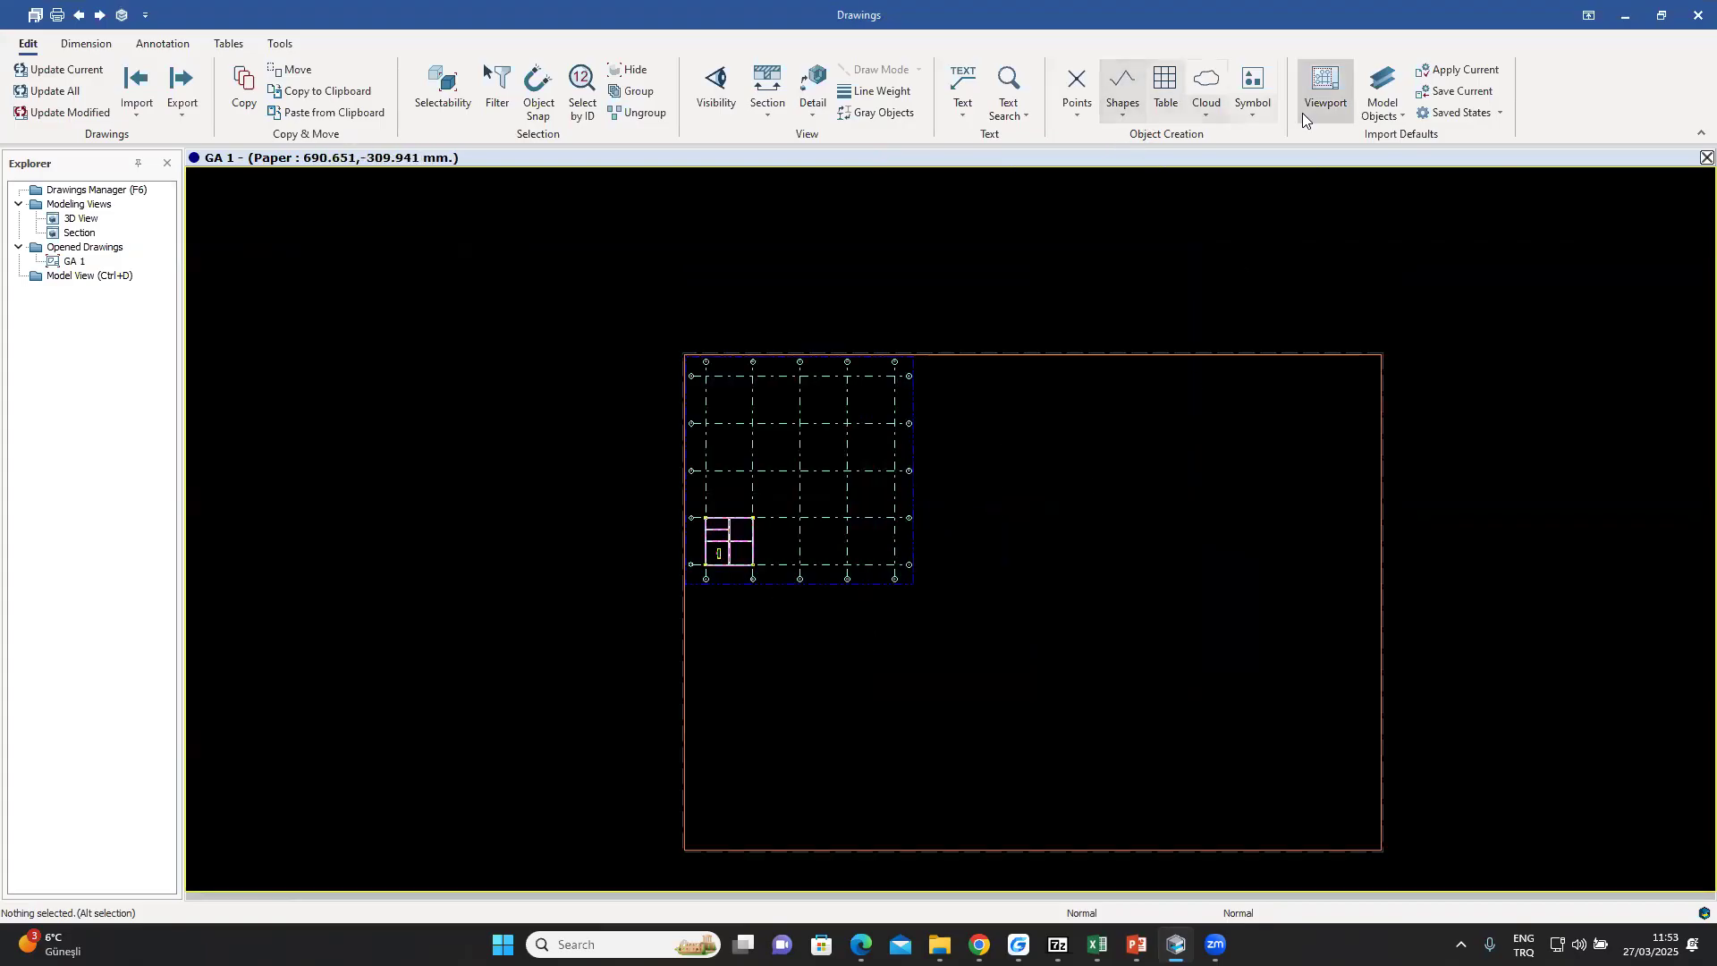
{"action": "left_click", "coordinate": [1250, 115]}
{"action": "left_click", "coordinate": [1281, 227]}
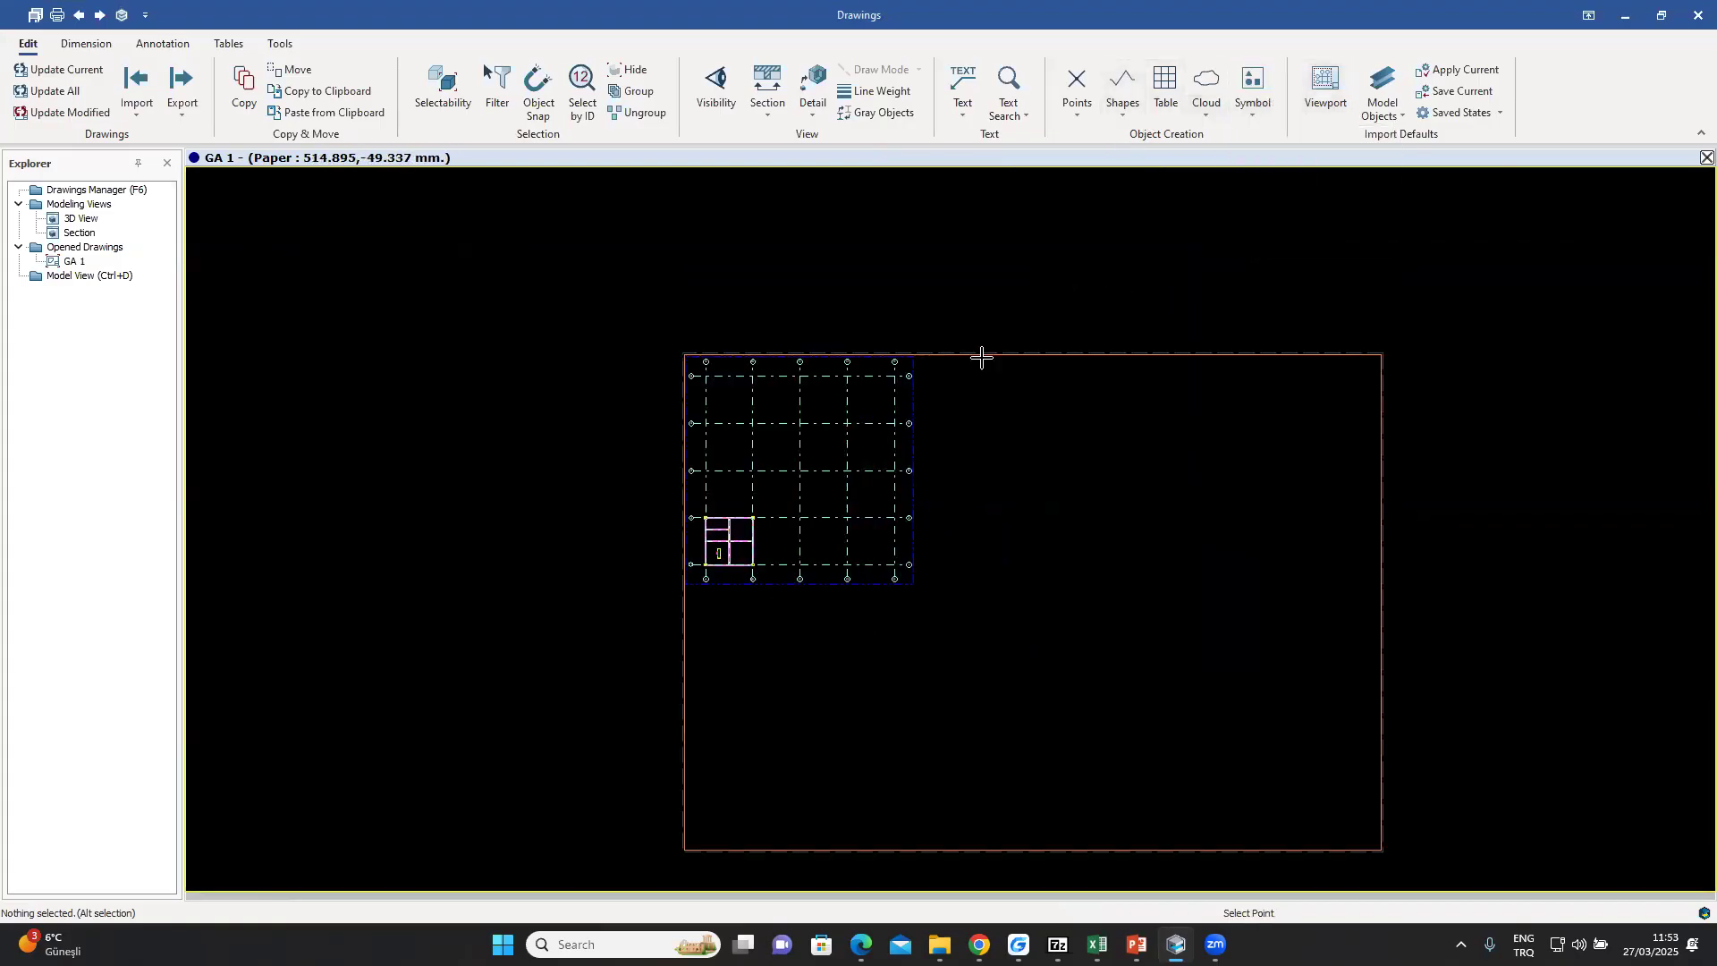
{"action": "scroll", "coordinate": [944, 394], "scroll_direction": "up", "scroll_amount": 3}
{"action": "scroll", "coordinate": [944, 394], "scroll_direction": "up", "scroll_amount": 5}
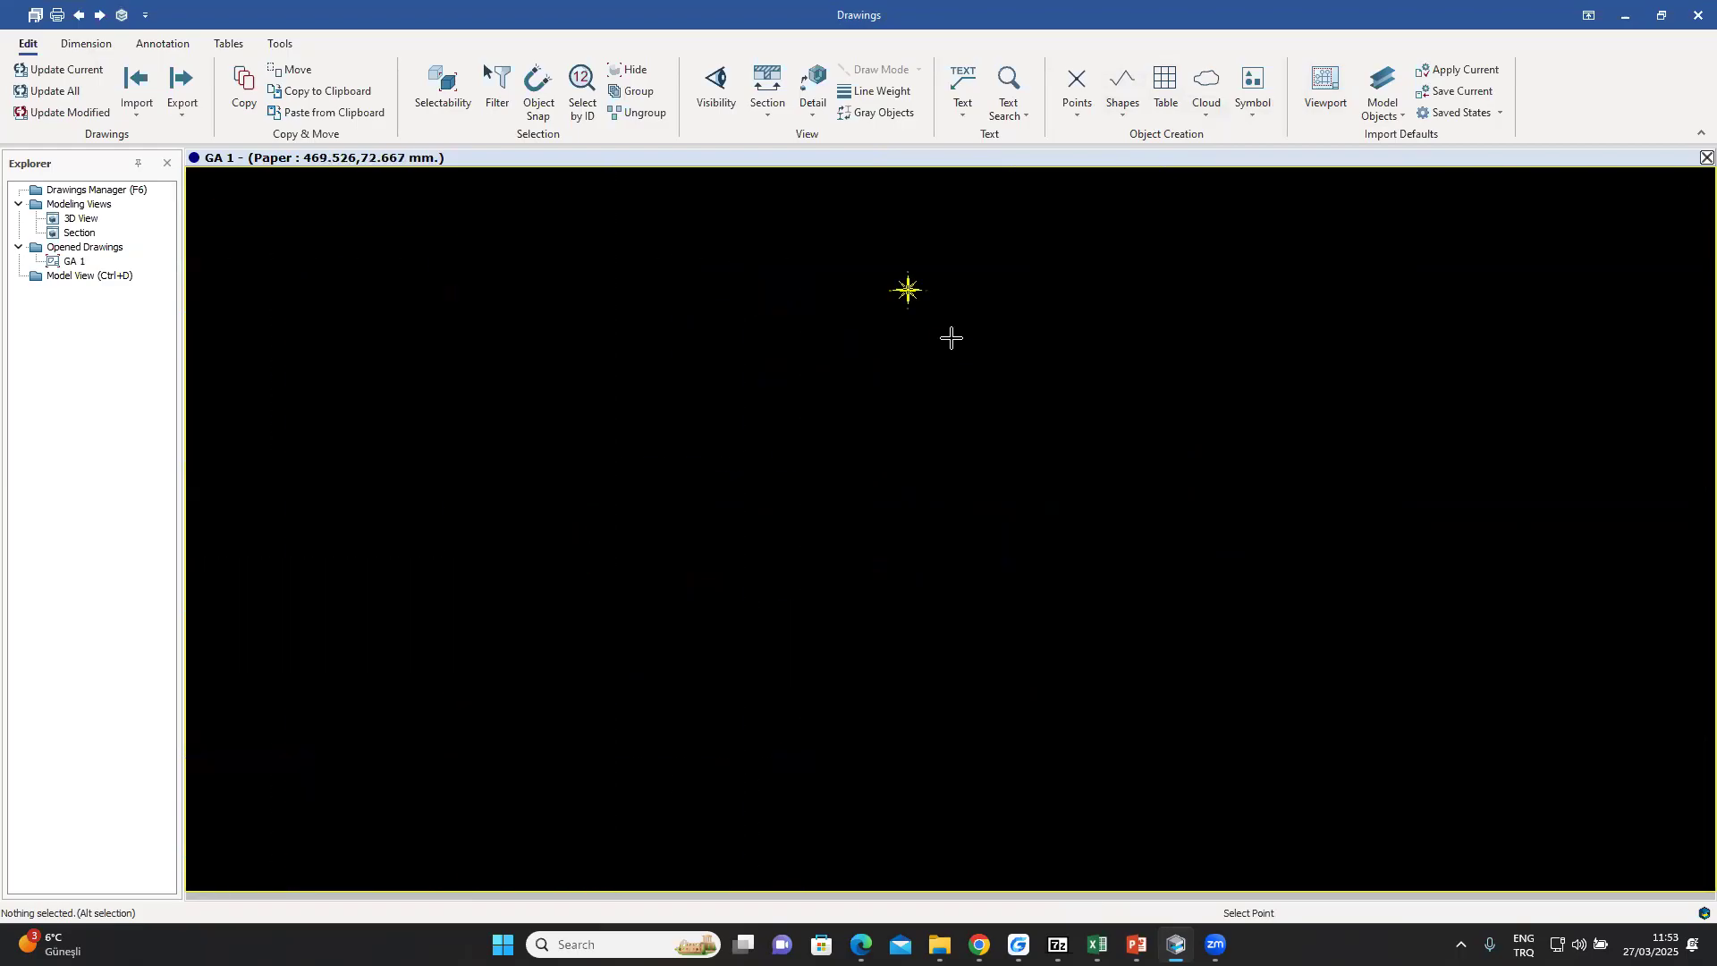
{"action": "scroll", "coordinate": [869, 304], "scroll_direction": "up", "scroll_amount": 5}
{"action": "middle_click_drag", "start_coordinate": [861, 426], "coordinate": [865, 431]}
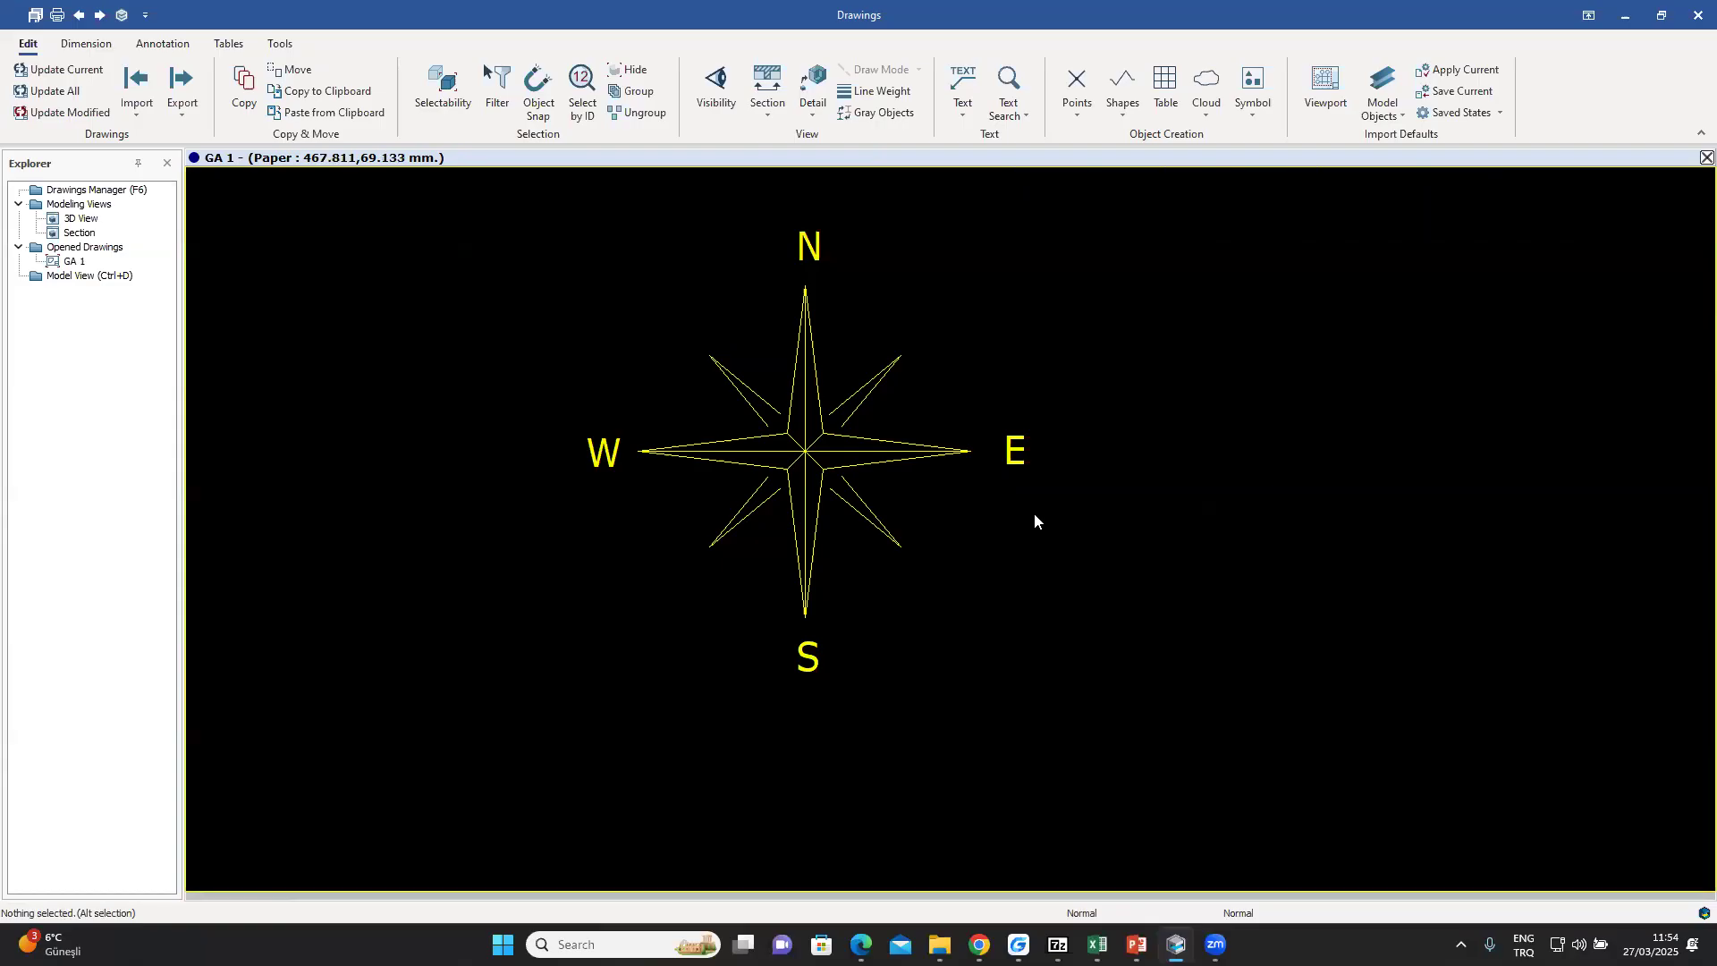
- Compare the north symbol's size on the sheet with the fixture symbol placed inside the plan viewport
{"action": "scroll", "coordinate": [1037, 517], "scroll_direction": "down", "scroll_amount": 3}
{"action": "middle_click_drag", "start_coordinate": [1101, 490], "coordinate": [1099, 451]}
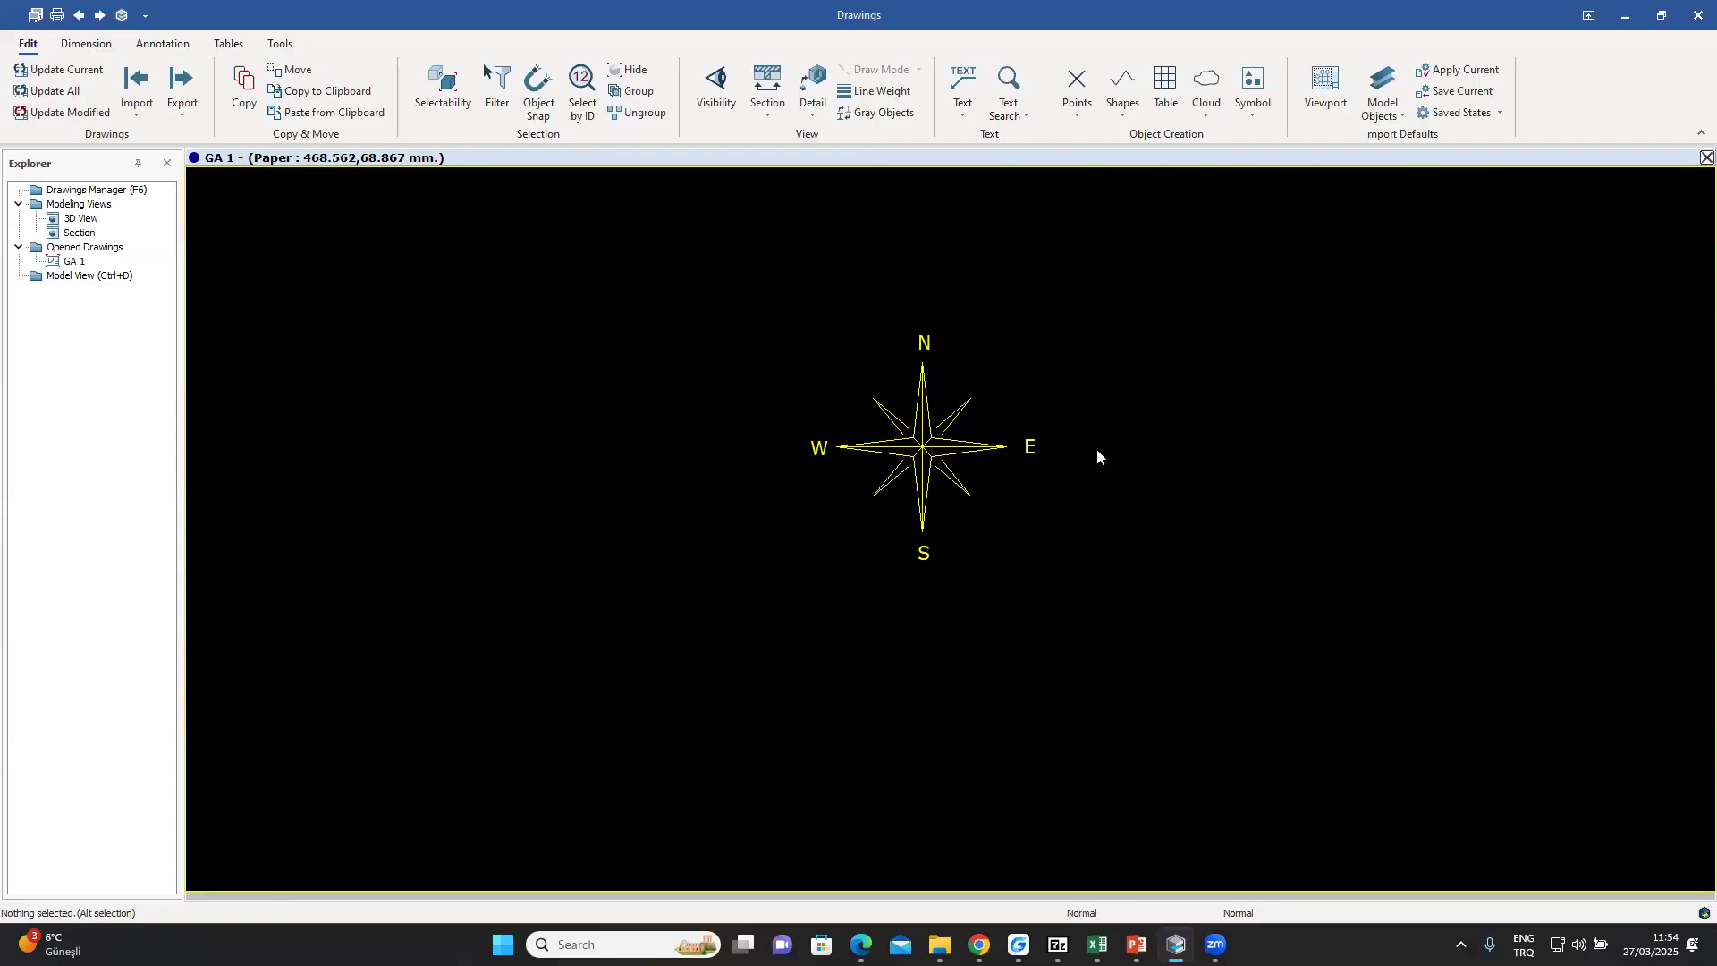
{"action": "scroll", "coordinate": [1096, 449], "scroll_direction": "down", "scroll_amount": 6}
{"action": "middle_click_drag", "start_coordinate": [857, 487], "coordinate": [1067, 381]}
{"action": "scroll", "coordinate": [1057, 431], "scroll_direction": "down", "scroll_amount": 7}
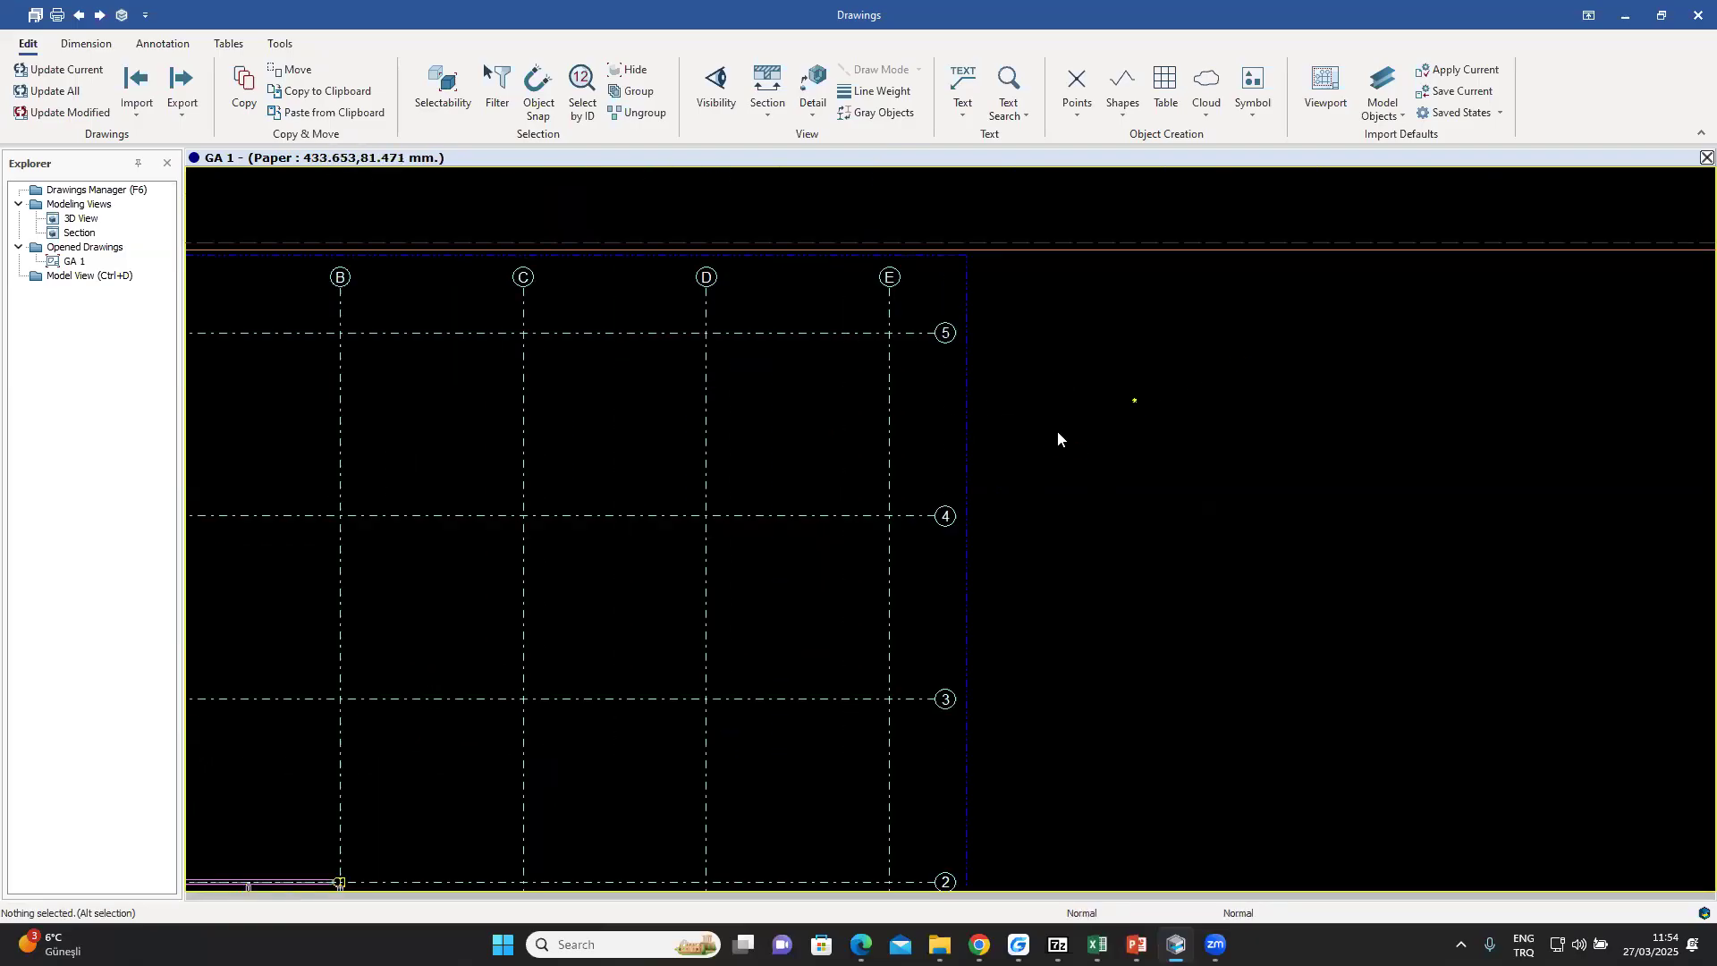
{"action": "middle_click_drag", "start_coordinate": [759, 690], "coordinate": [858, 604]}
{"action": "scroll", "coordinate": [799, 571], "scroll_direction": "up", "scroll_amount": 10}
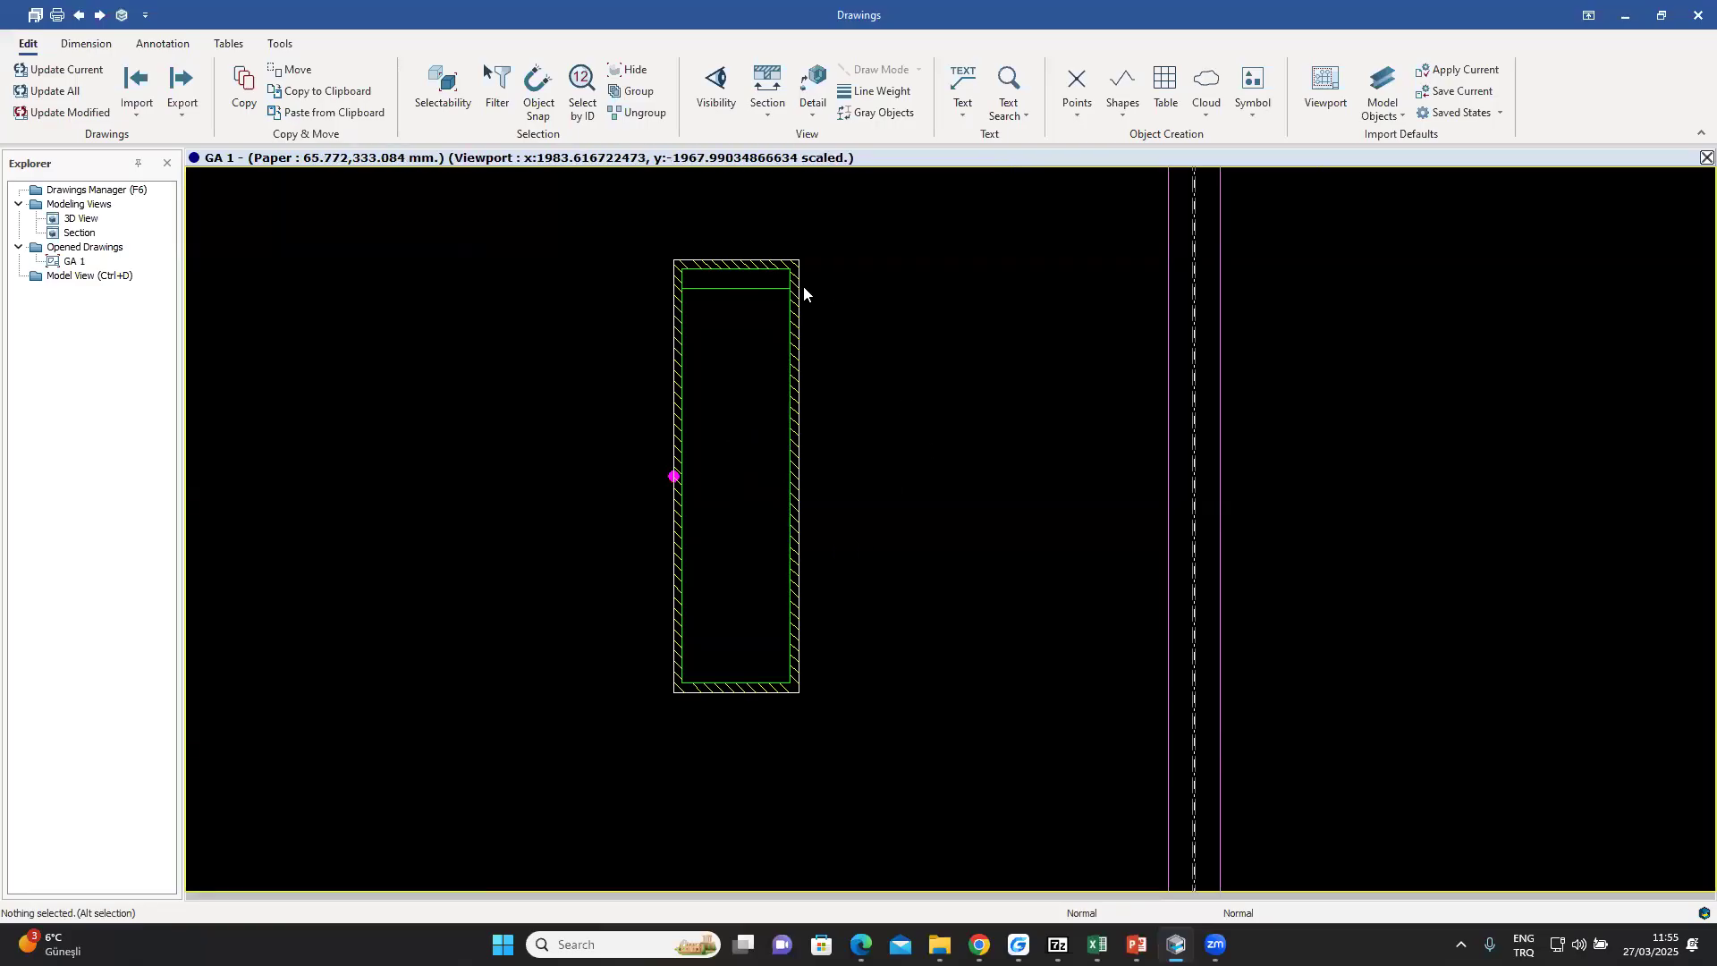
{"action": "left_click", "coordinate": [790, 326]}
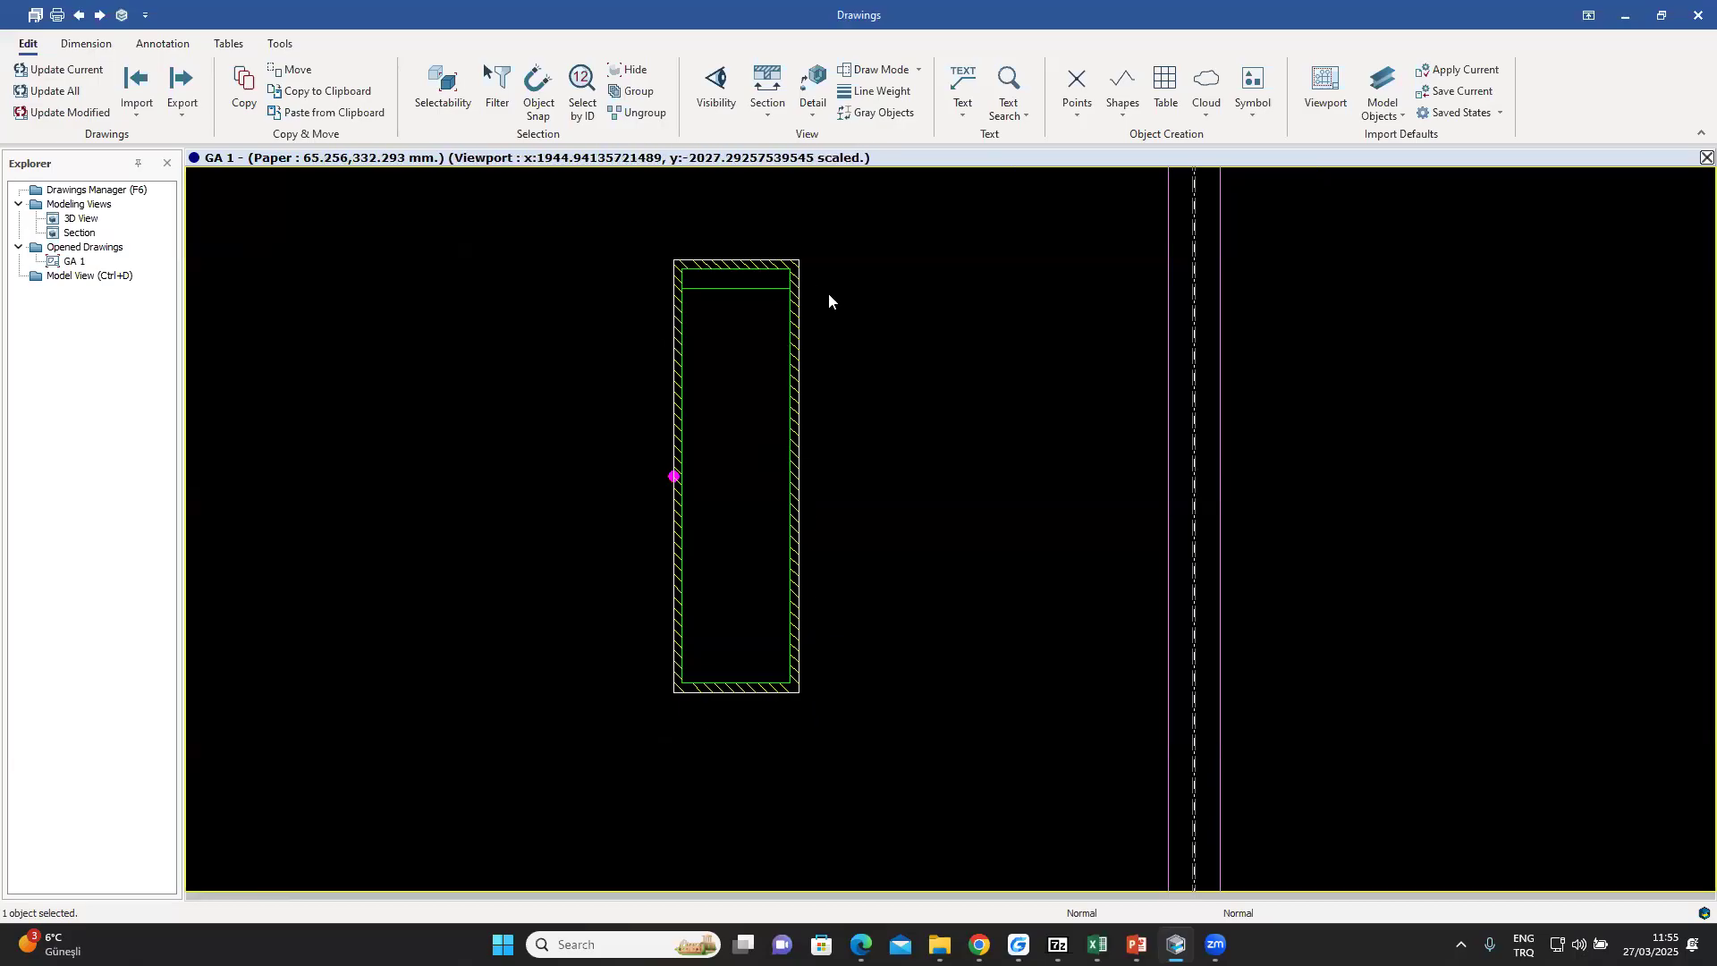
{"action": "scroll", "coordinate": [828, 294], "scroll_direction": "down", "scroll_amount": 5}
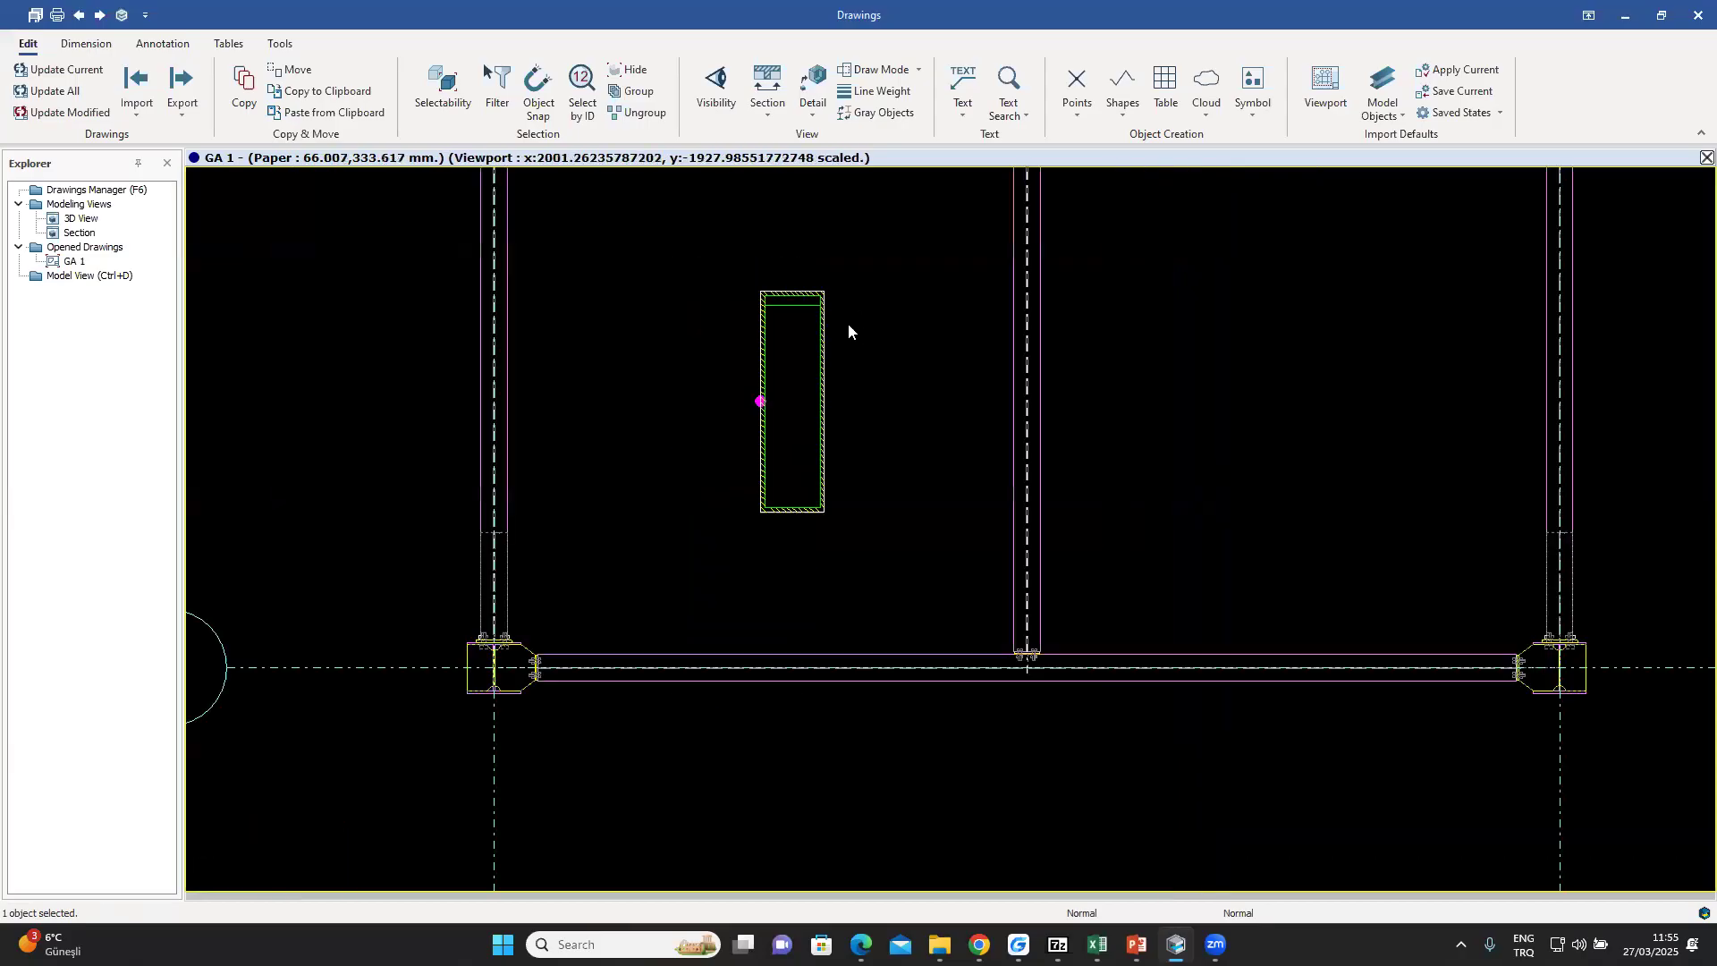
{"action": "middle_click_drag", "start_coordinate": [922, 346], "coordinate": [825, 480]}
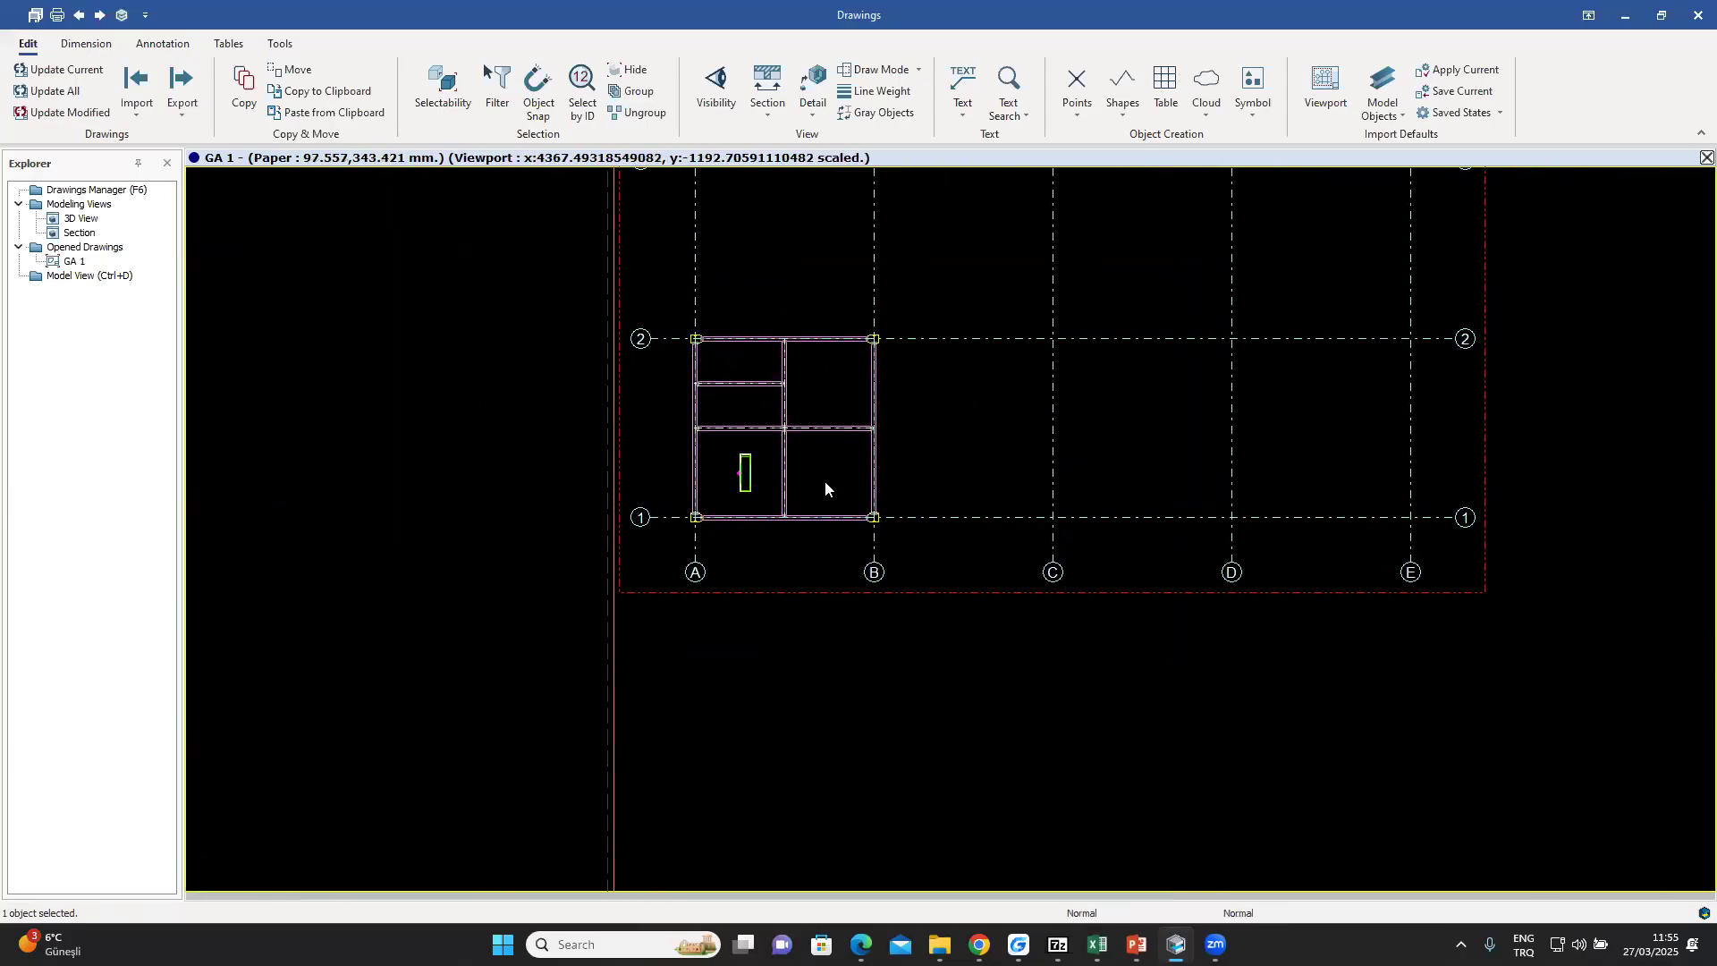
{"action": "scroll", "coordinate": [853, 479], "scroll_direction": "down", "scroll_amount": 1}
{"action": "middle_click_drag", "start_coordinate": [937, 466], "coordinate": [768, 564]}
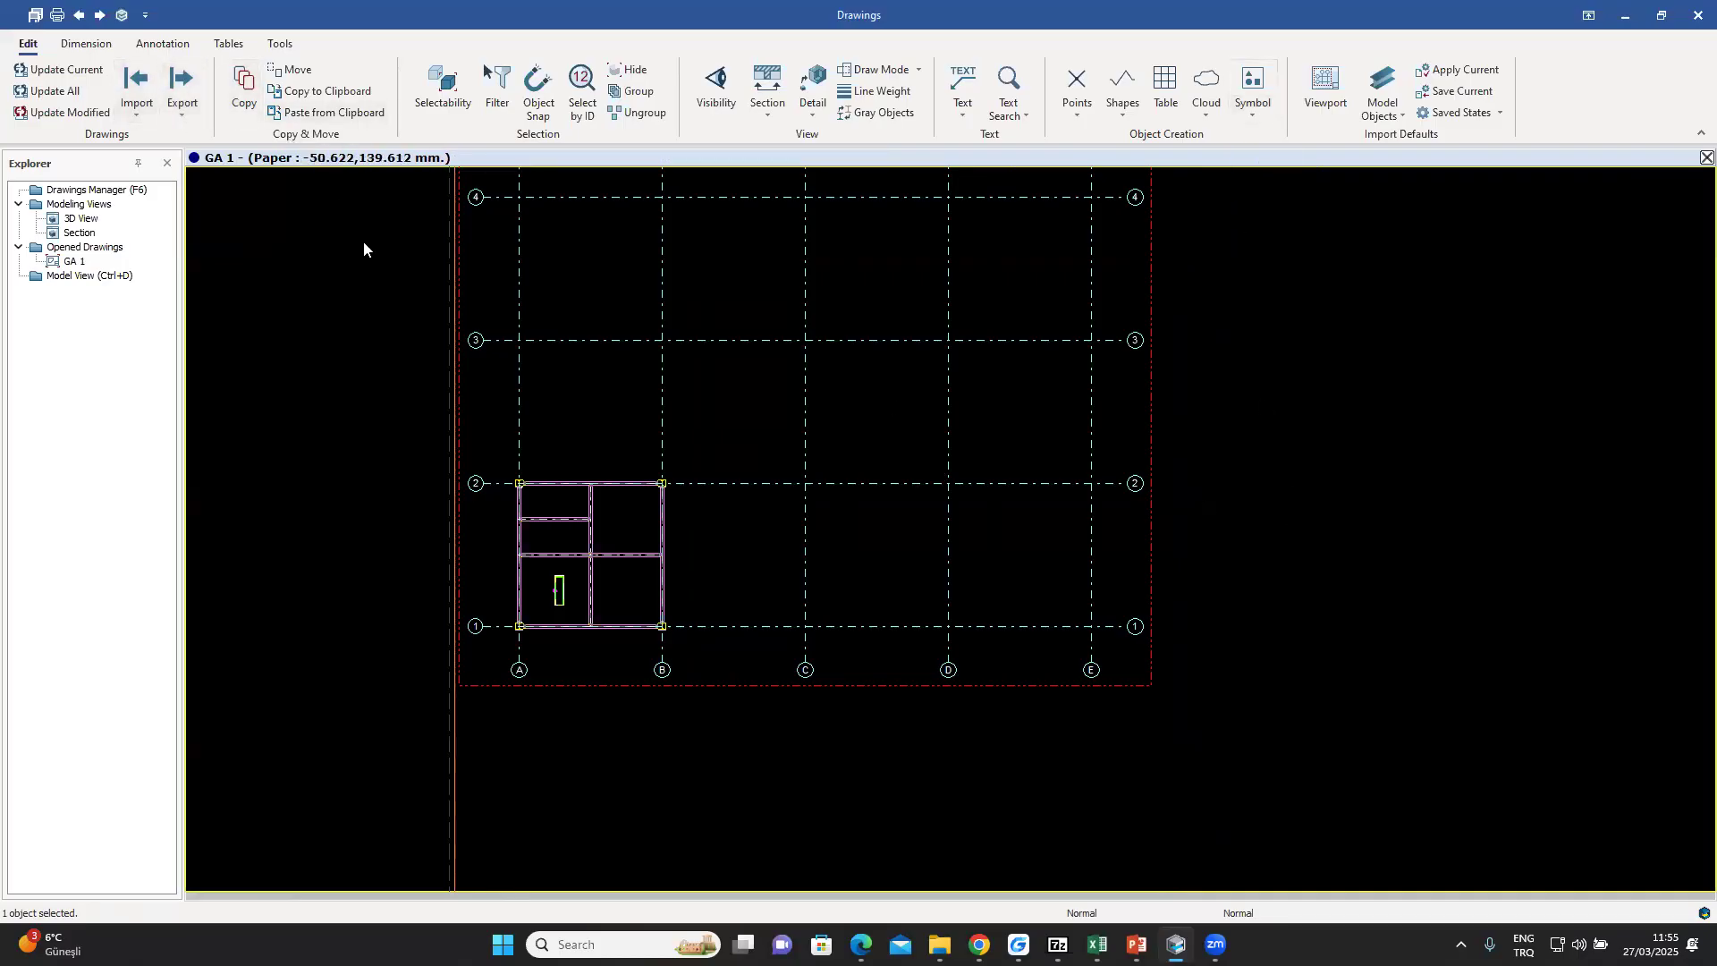
- Switch to GstarCAD and examine the tags in the design, drawn, checked and date cells of the A0_Sample.dxf title block
{"action": "mouse_move", "coordinate": [1135, 944]}
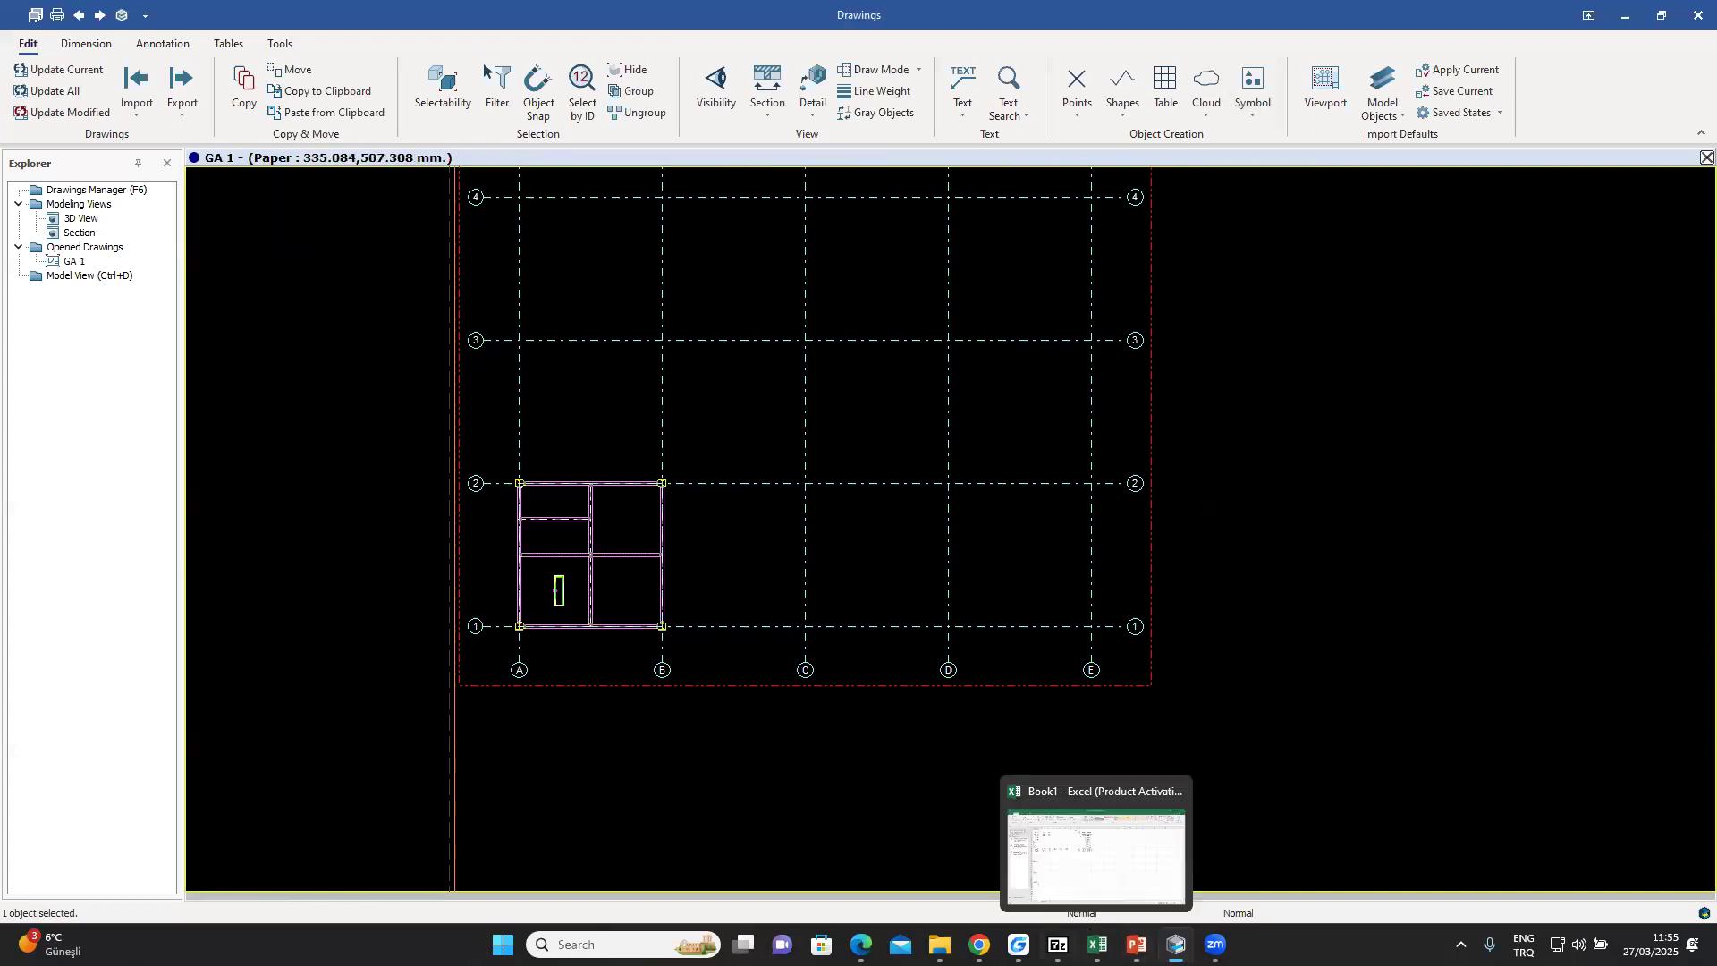
{"action": "left_click", "coordinate": [1018, 944]}
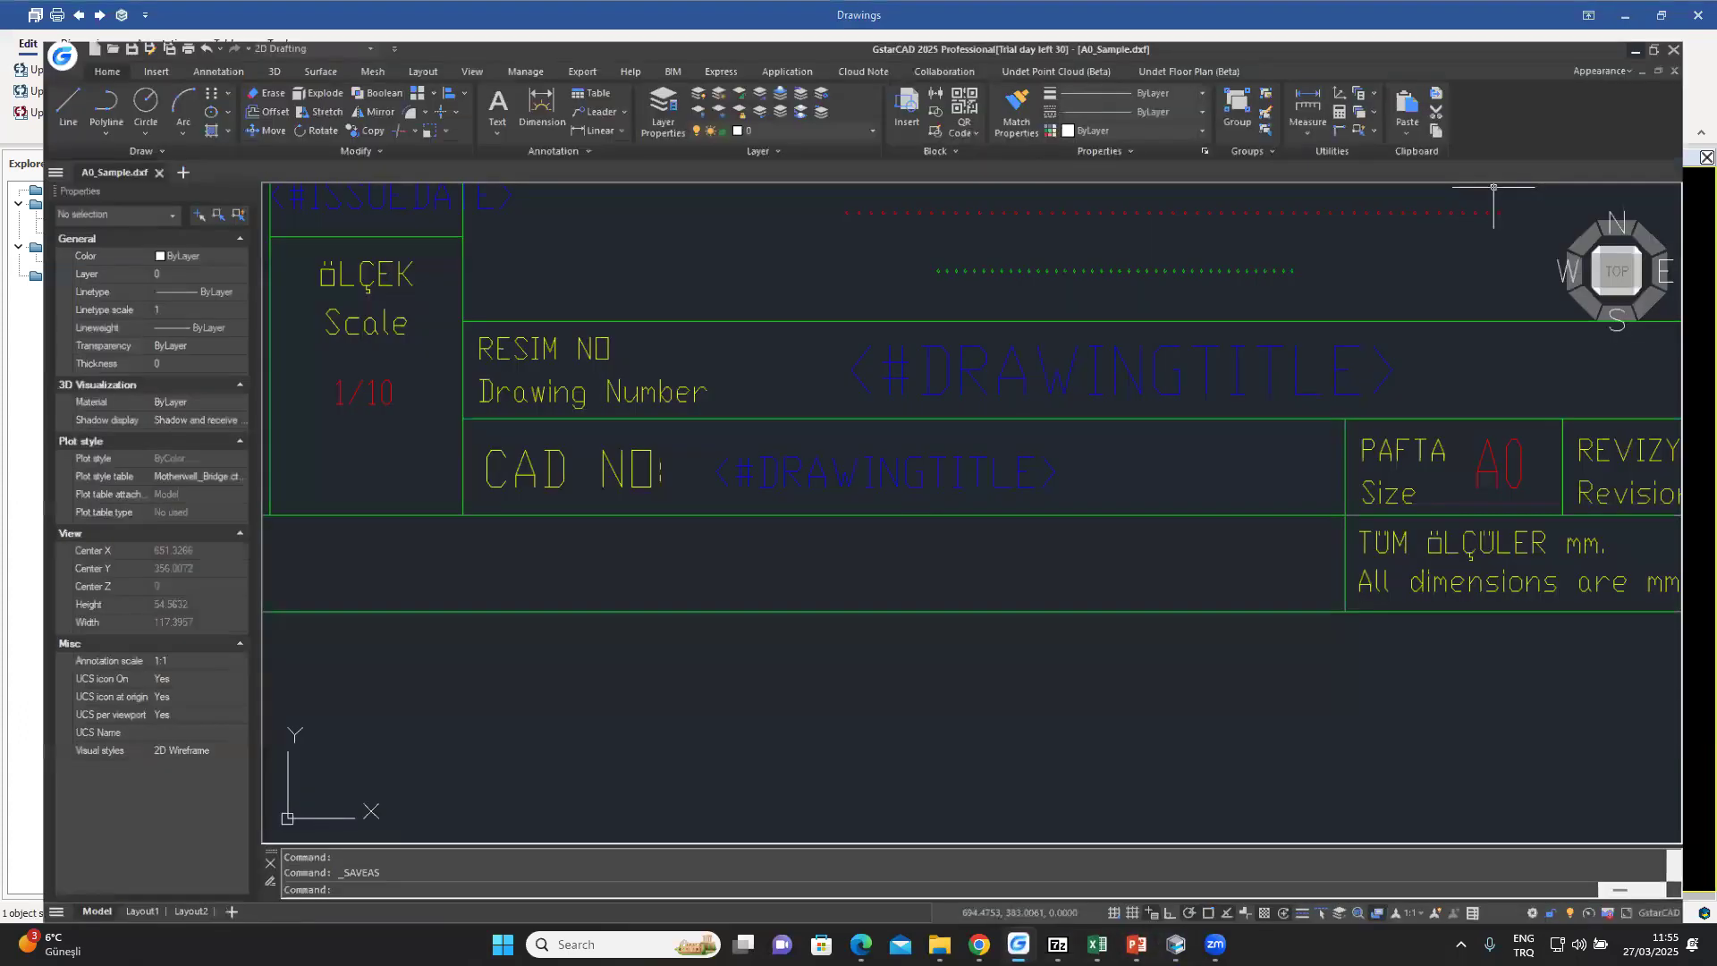
{"action": "scroll", "coordinate": [1058, 417], "scroll_direction": "down", "scroll_amount": 4}
{"action": "scroll", "coordinate": [1037, 456], "scroll_direction": "down", "scroll_amount": 4}
{"action": "scroll", "coordinate": [1012, 498], "scroll_direction": "up", "scroll_amount": 8}
{"action": "scroll", "coordinate": [1011, 498], "scroll_direction": "down", "scroll_amount": 2}
{"action": "middle_click_drag", "start_coordinate": [986, 606], "coordinate": [1010, 522]}
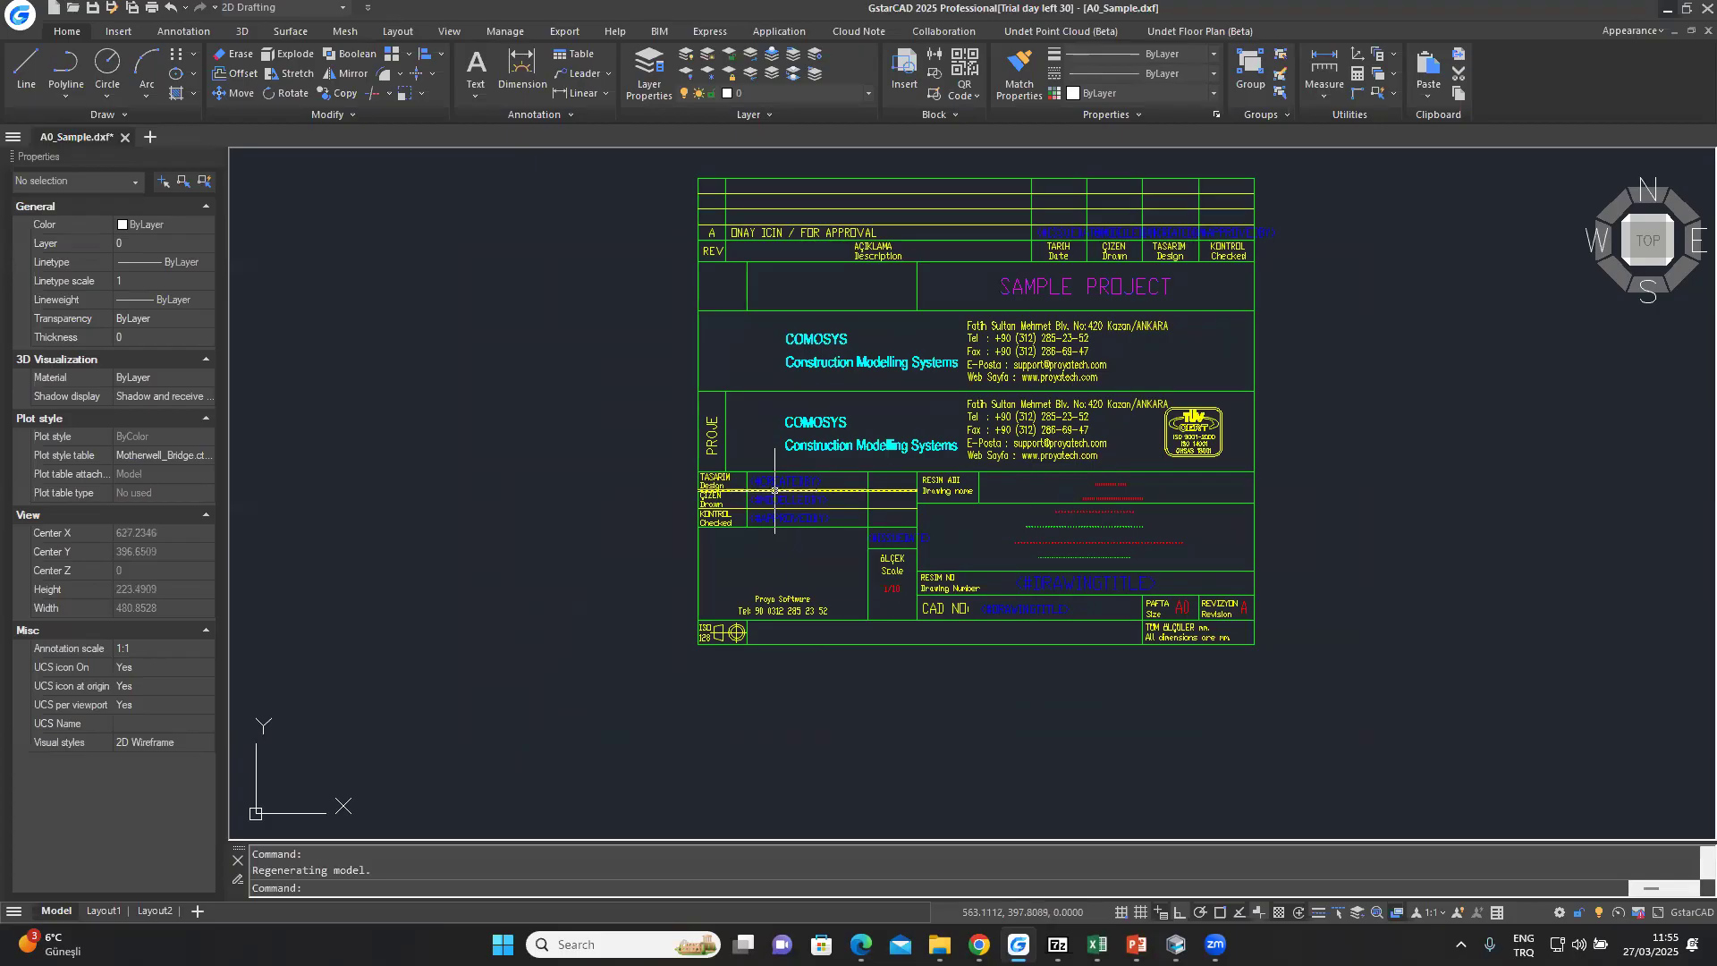
{"action": "scroll", "coordinate": [775, 490], "scroll_direction": "up", "scroll_amount": 6}
{"action": "scroll", "coordinate": [777, 488], "scroll_direction": "up", "scroll_amount": 1}
{"action": "scroll", "coordinate": [786, 486], "scroll_direction": "down", "scroll_amount": 1}
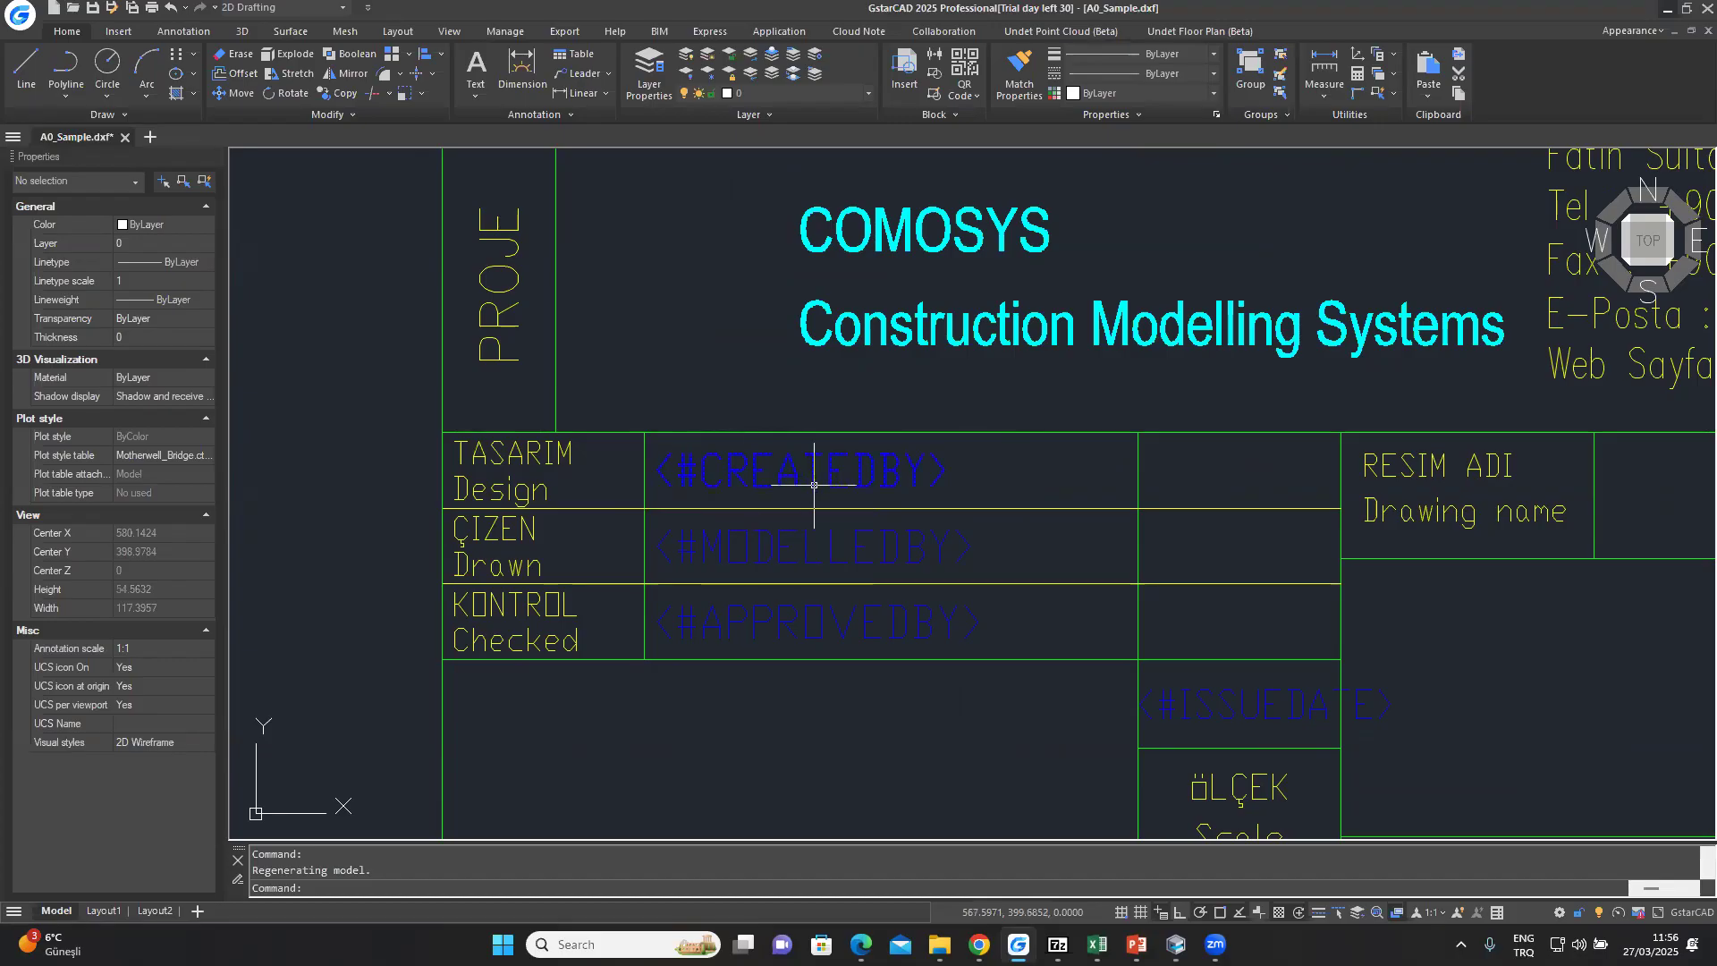
{"action": "scroll", "coordinate": [814, 485], "scroll_direction": "down", "scroll_amount": 7}
{"action": "scroll", "coordinate": [813, 491], "scroll_direction": "up", "scroll_amount": 2}
{"action": "scroll", "coordinate": [805, 501], "scroll_direction": "down", "scroll_amount": 2}
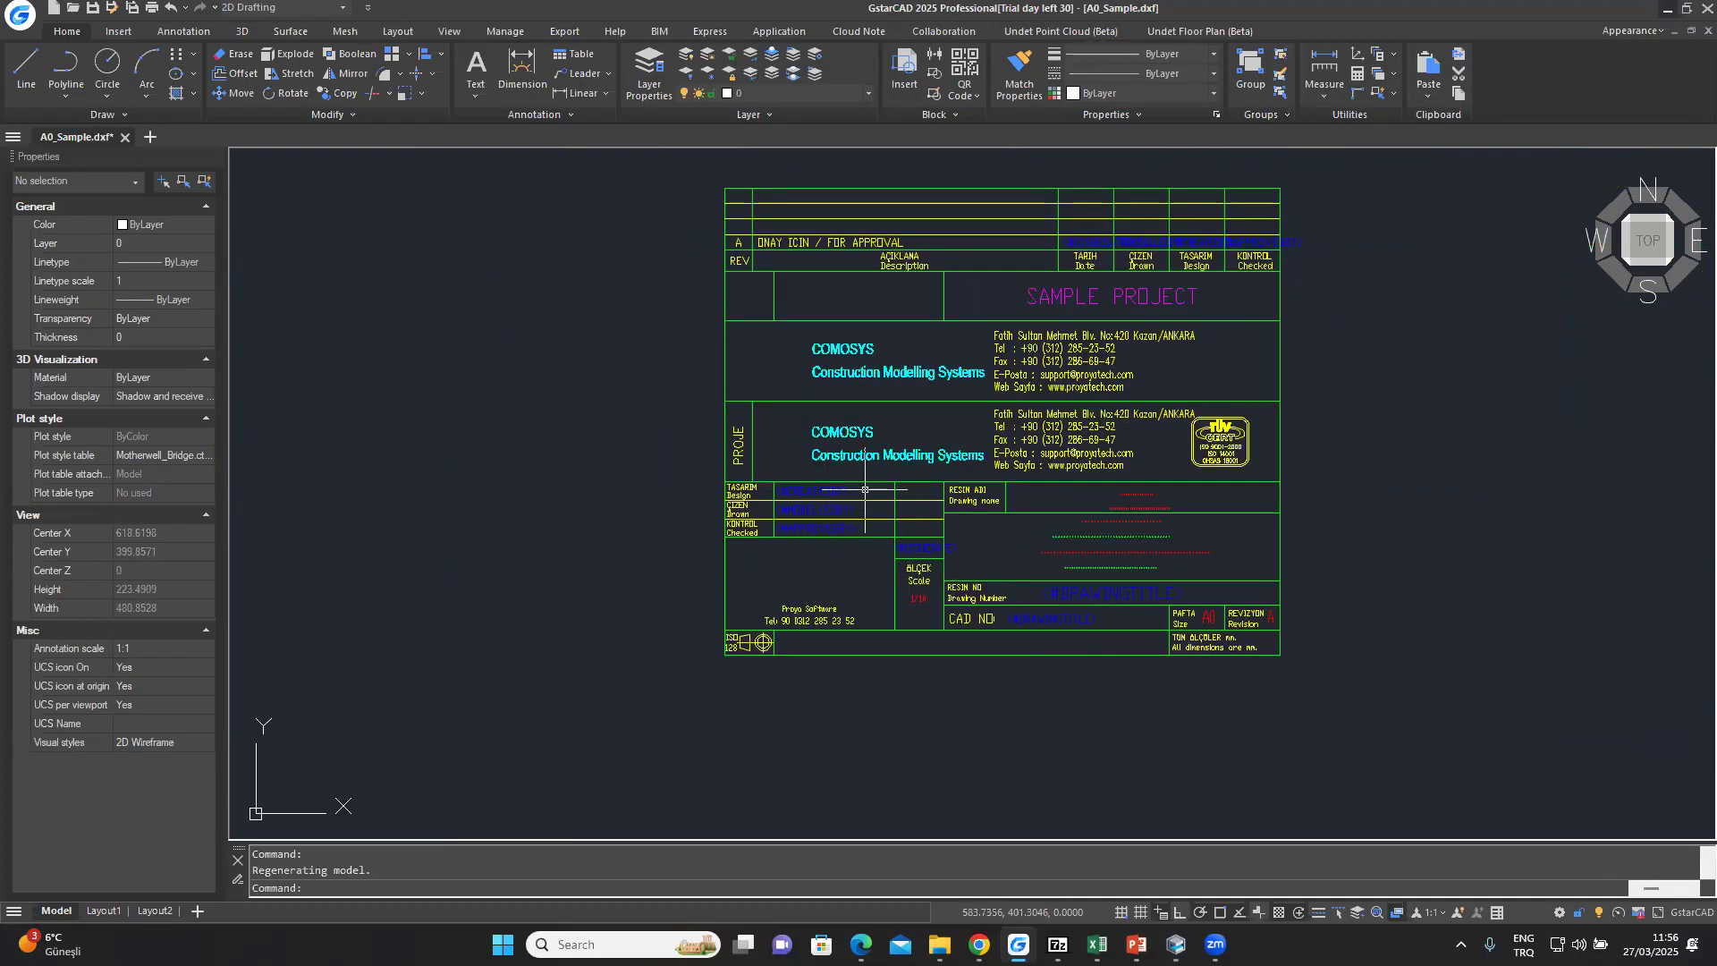
{"action": "scroll", "coordinate": [866, 490], "scroll_direction": "up", "scroll_amount": 7}
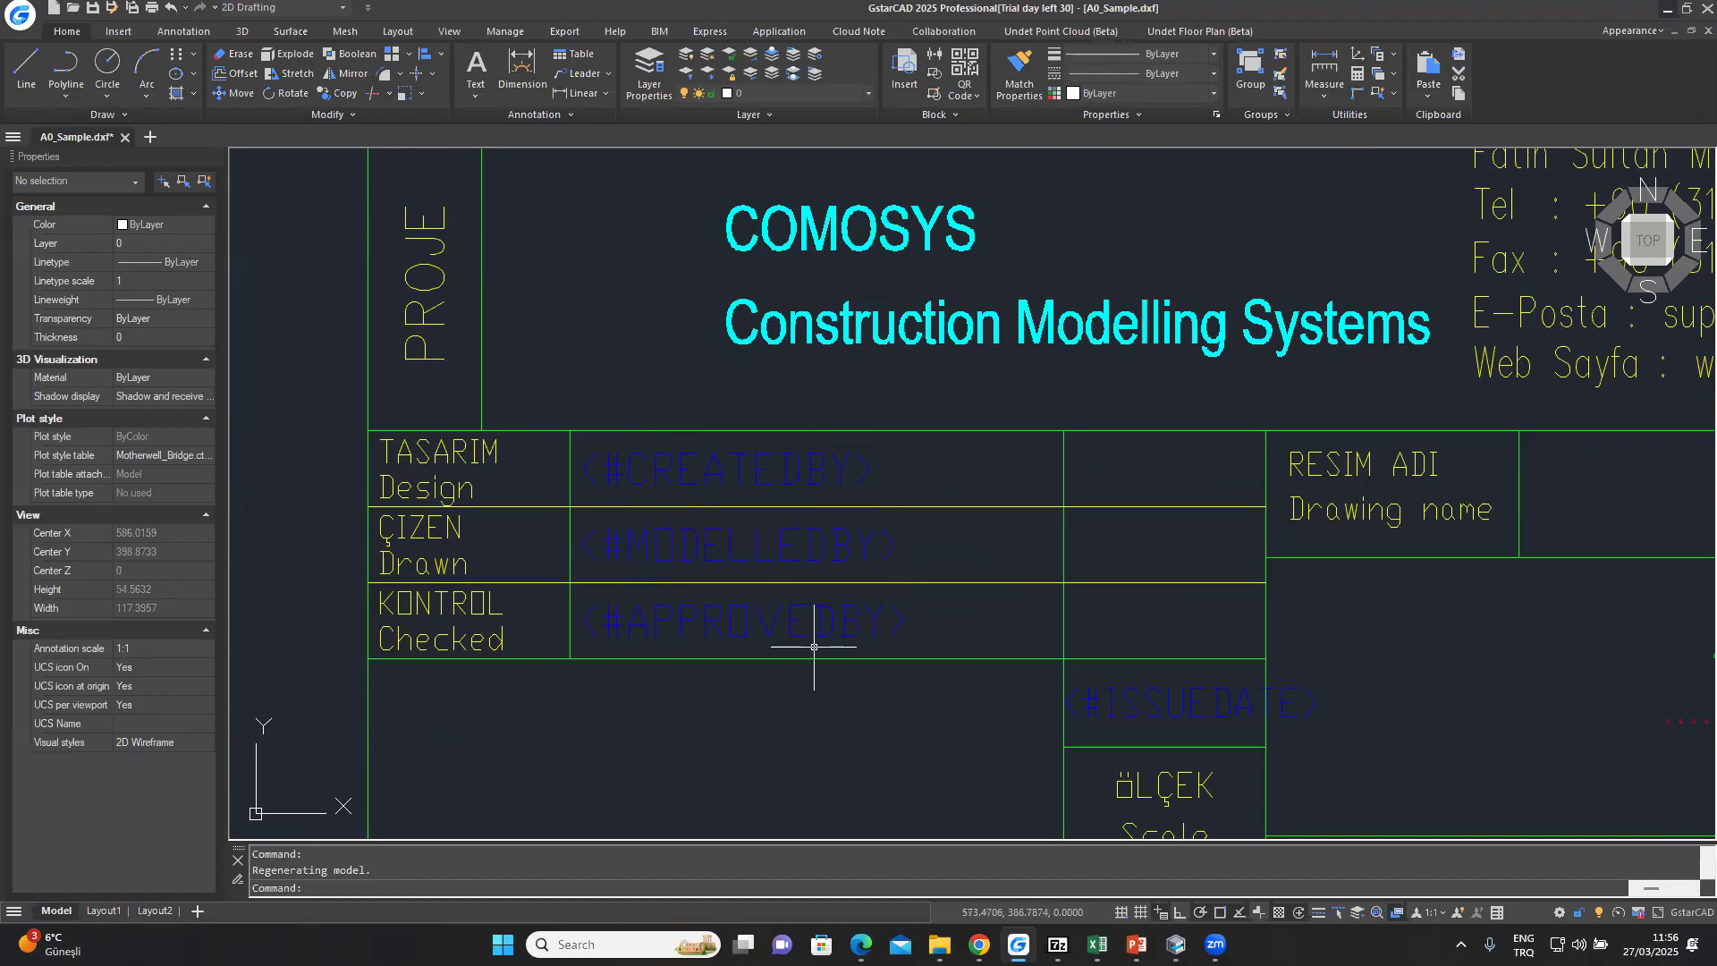
{"action": "scroll", "coordinate": [1054, 529], "scroll_direction": "down", "scroll_amount": 5}
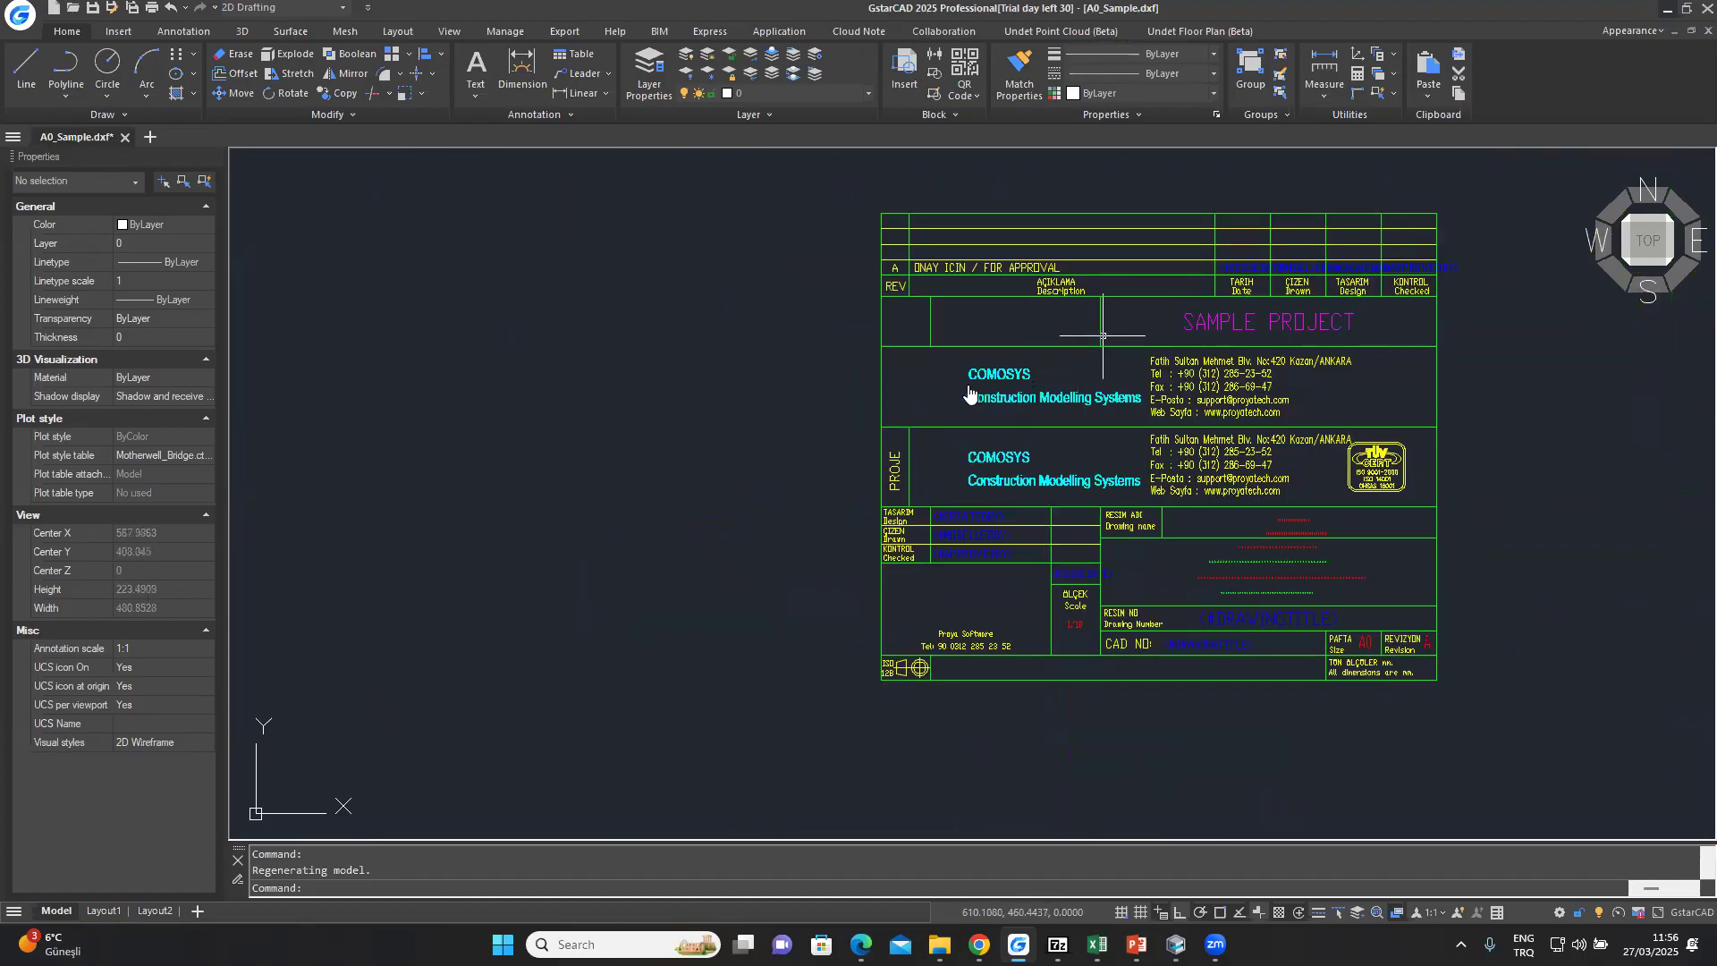
{"action": "middle_click_drag", "start_coordinate": [968, 393], "coordinate": [858, 432]}
{"action": "middle_click_drag", "start_coordinate": [1049, 568], "coordinate": [962, 547]}
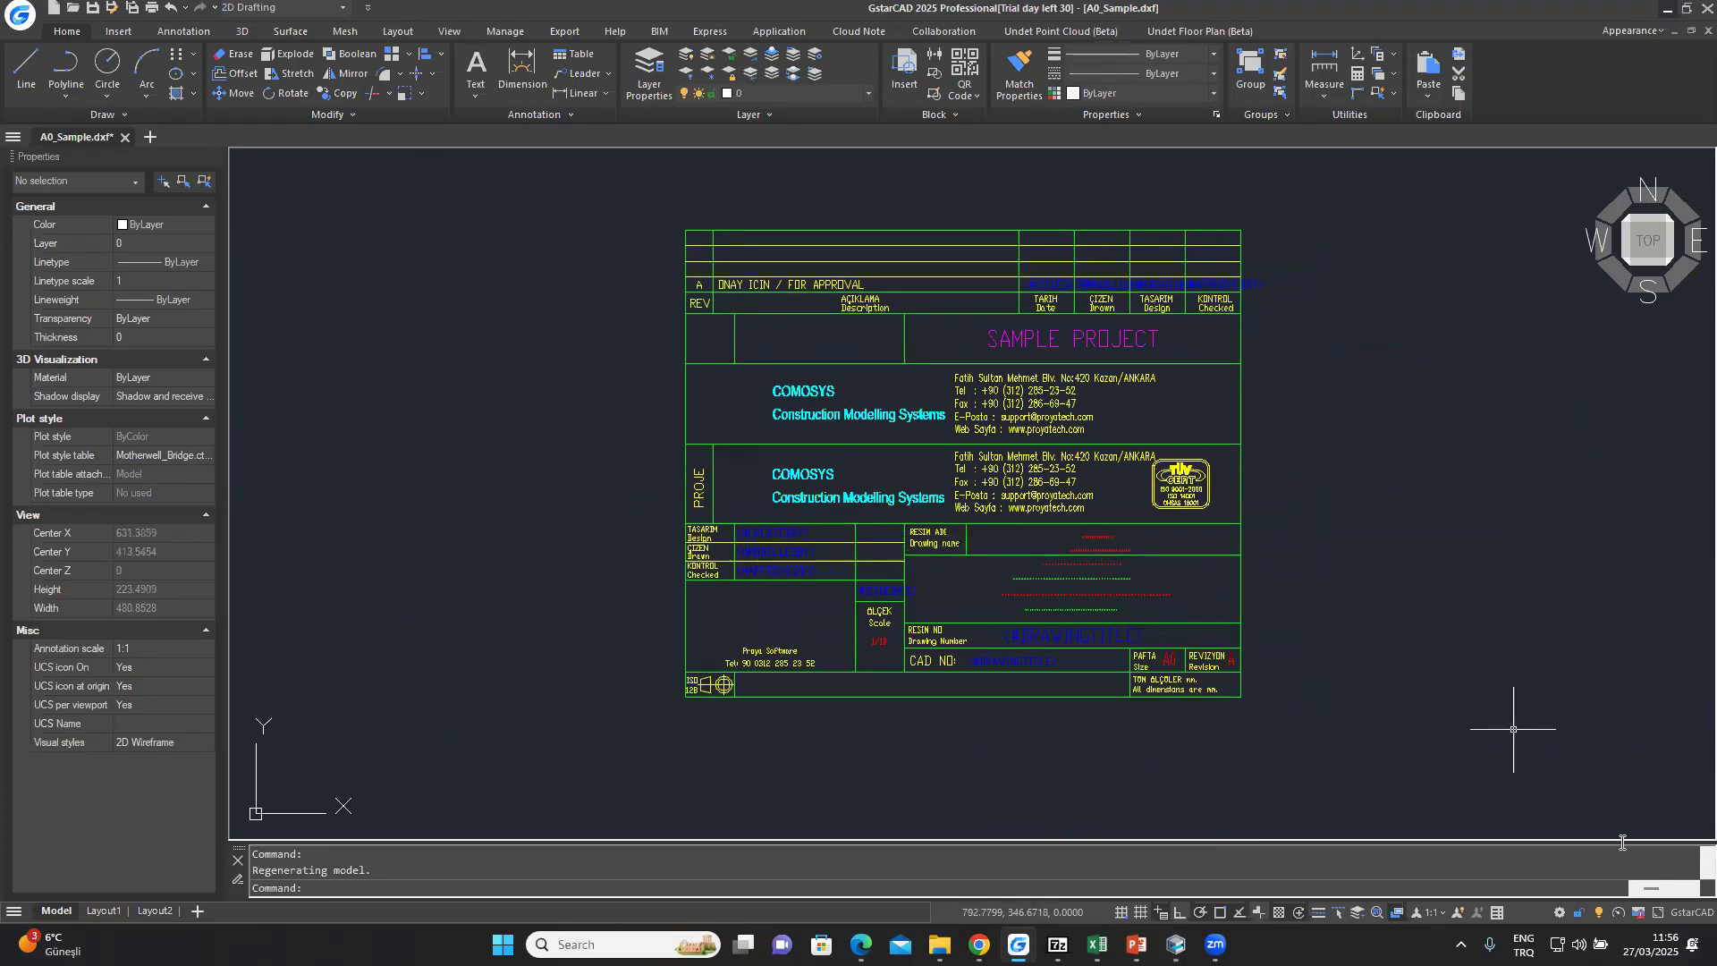
- Switch back to Comosys and fill in the Created By, Approved By and Modelled By names in the project settings
{"action": "left_click", "coordinate": [1176, 945]}
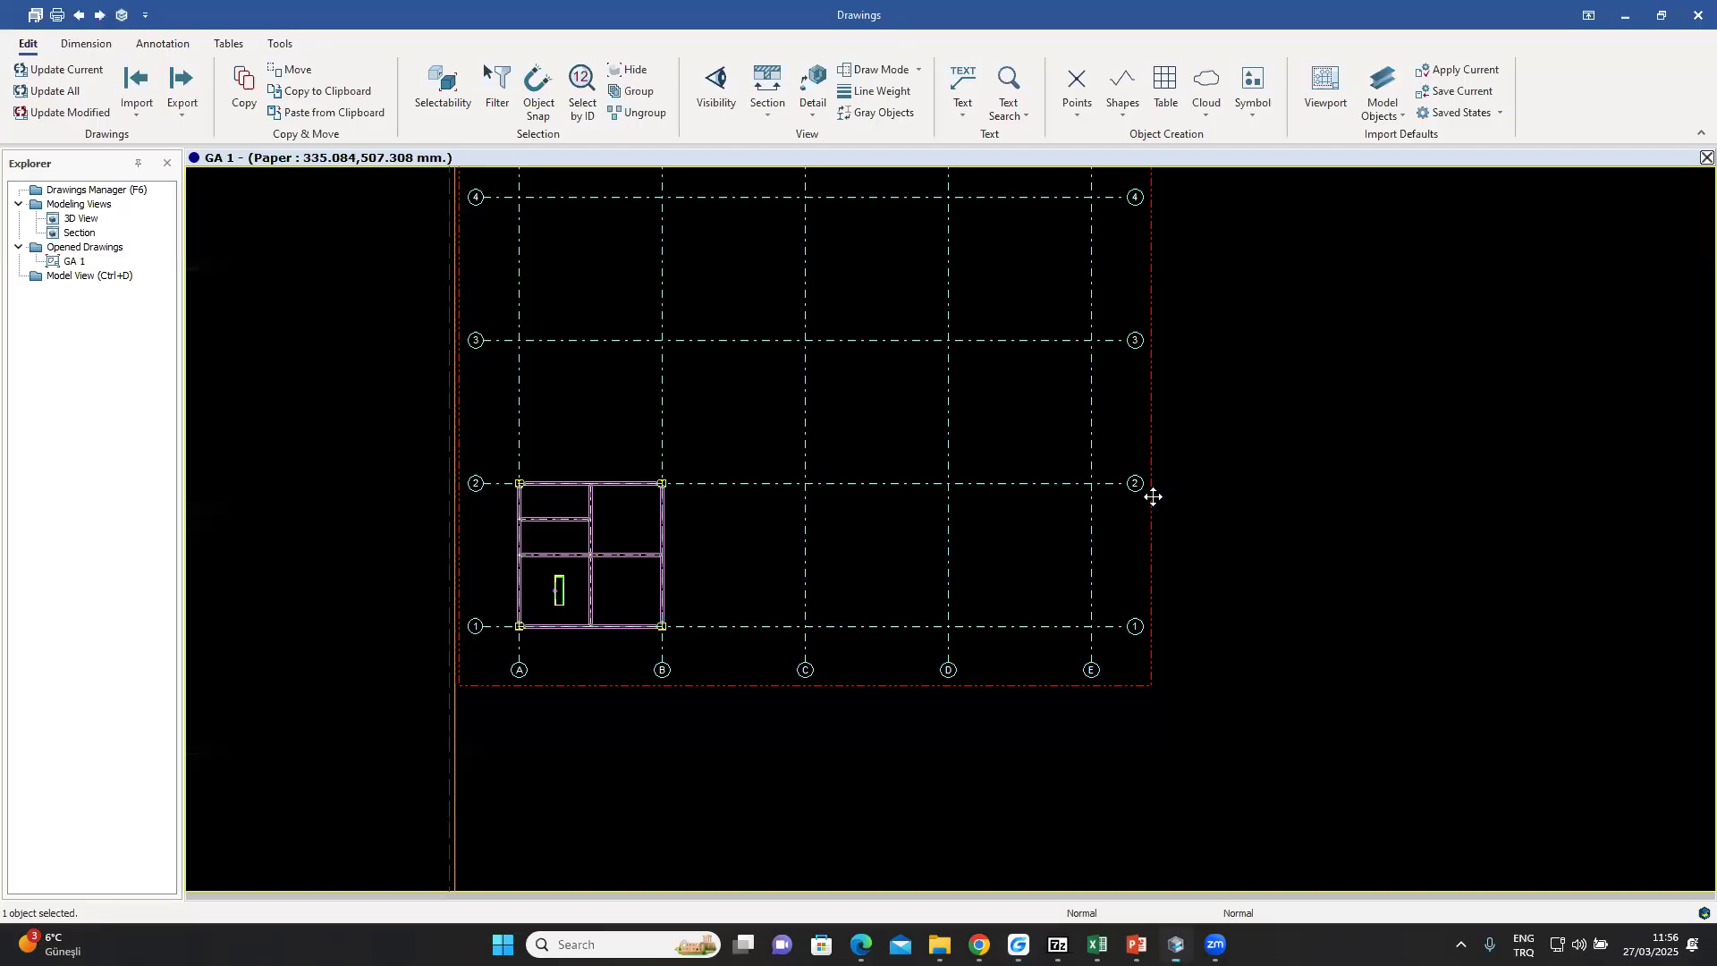
{"action": "middle_click_drag", "start_coordinate": [1078, 451], "coordinate": [1043, 469]}
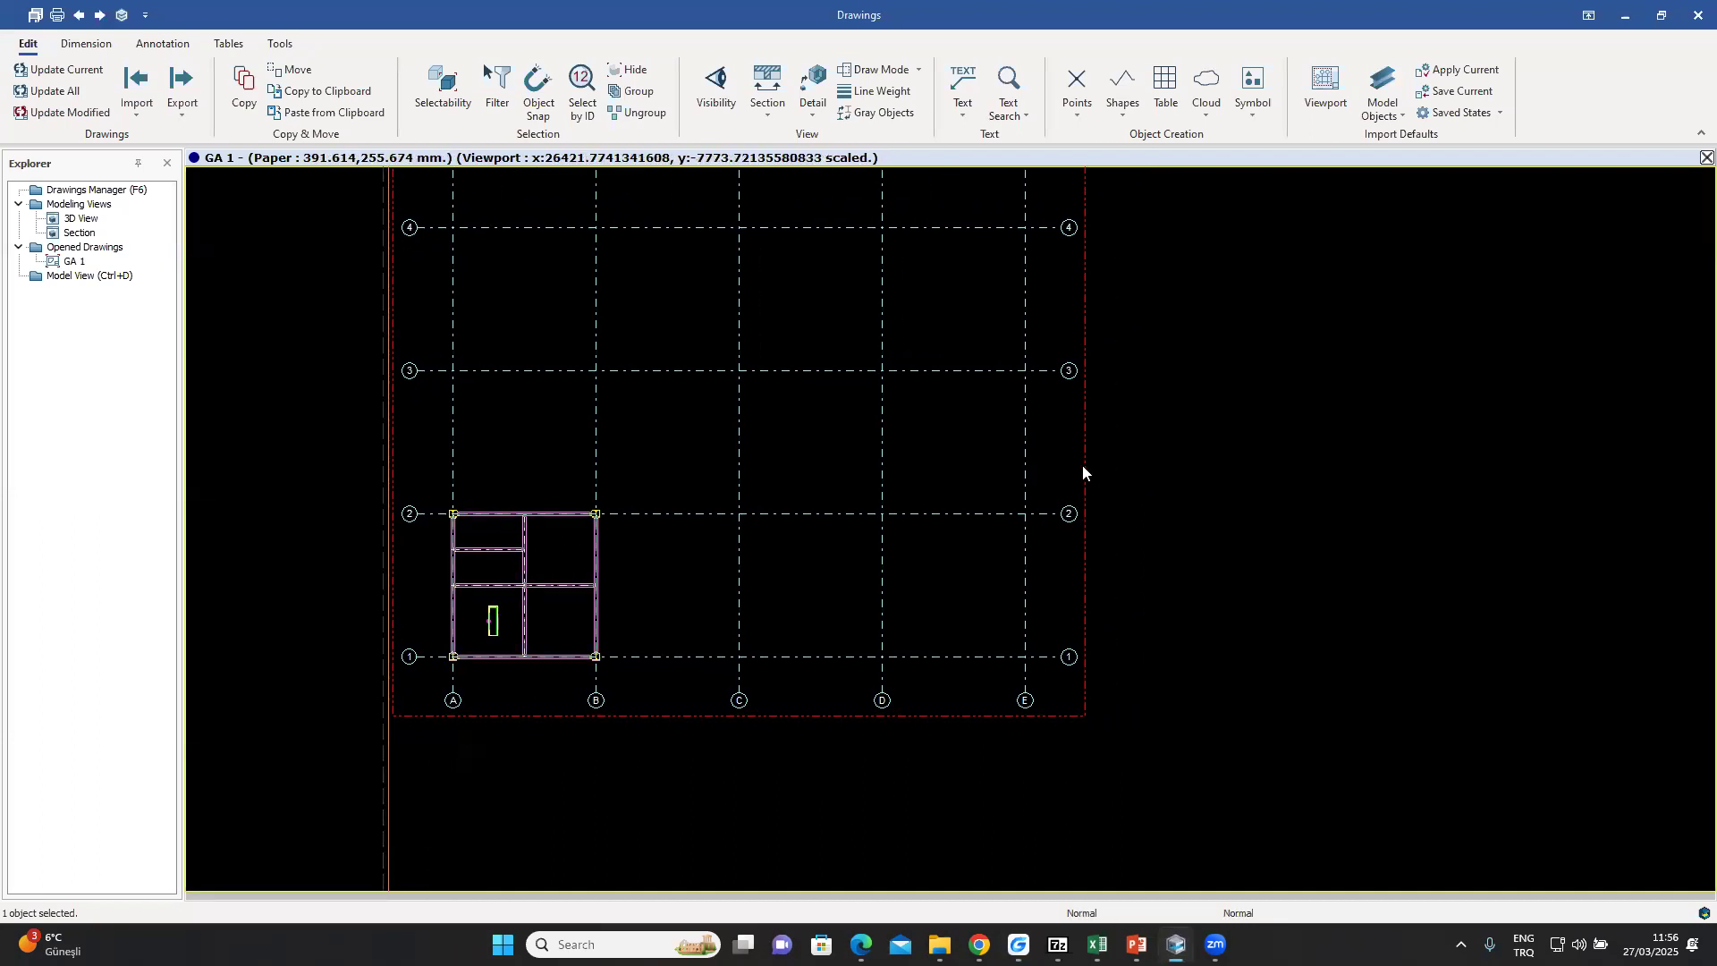
{"action": "left_click", "coordinate": [1701, 914]}
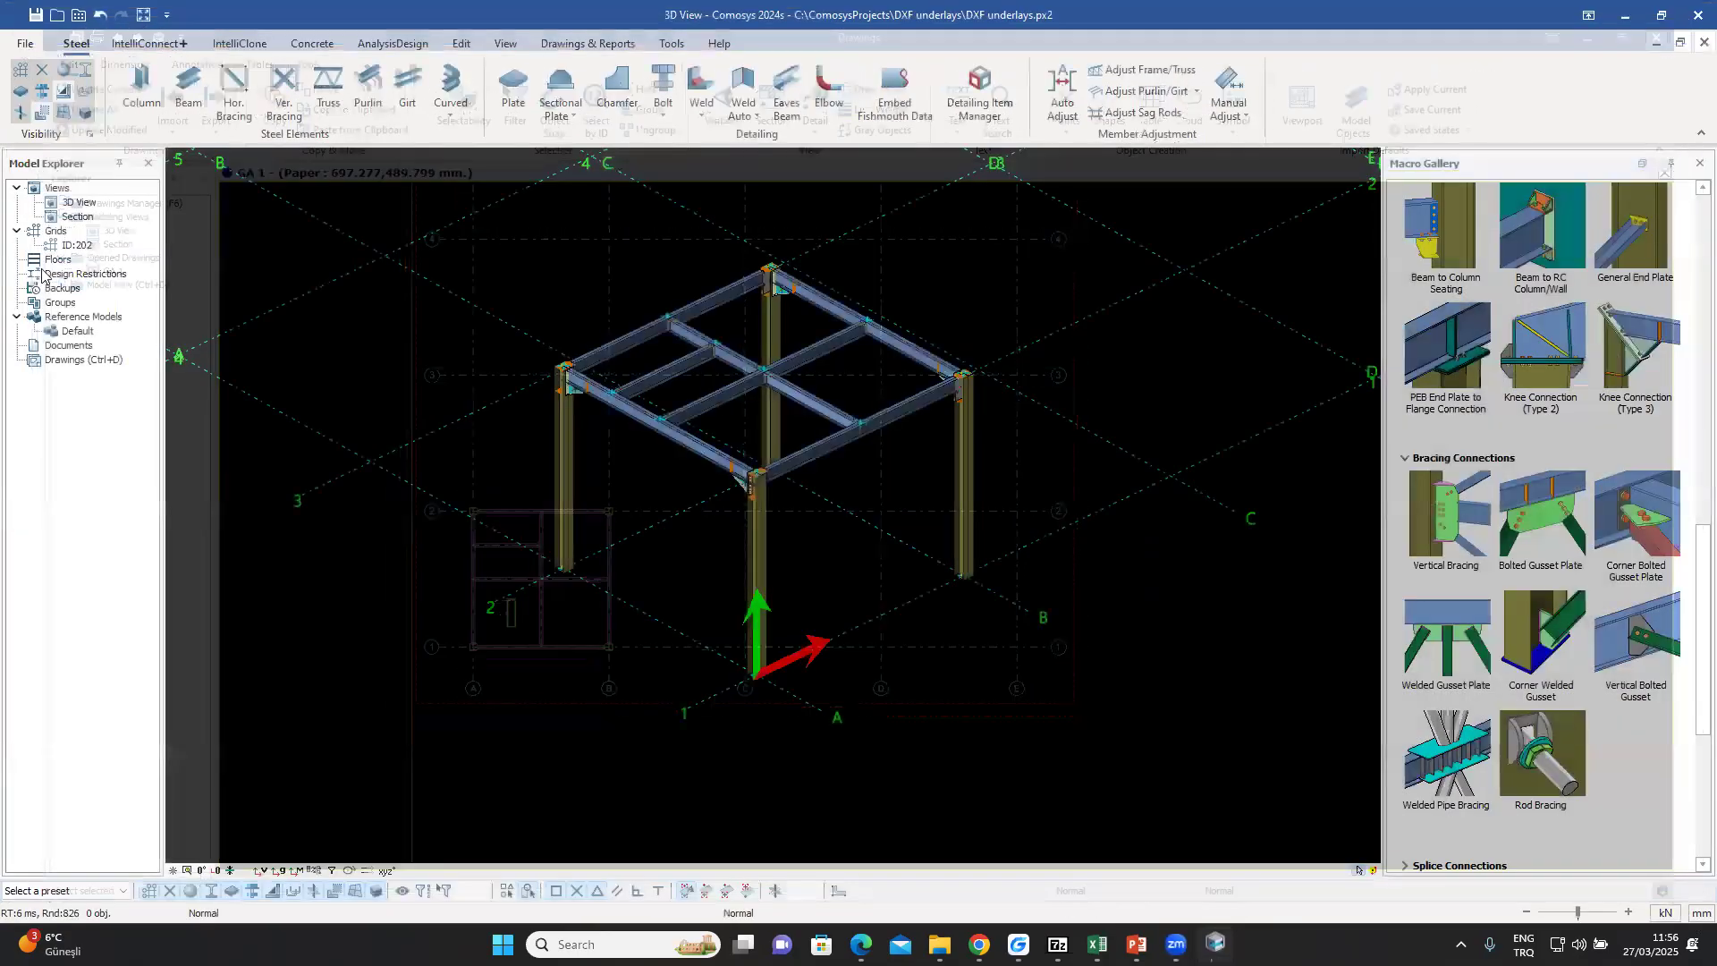
{"action": "left_click", "coordinate": [25, 43]}
{"action": "left_click", "coordinate": [57, 338]}
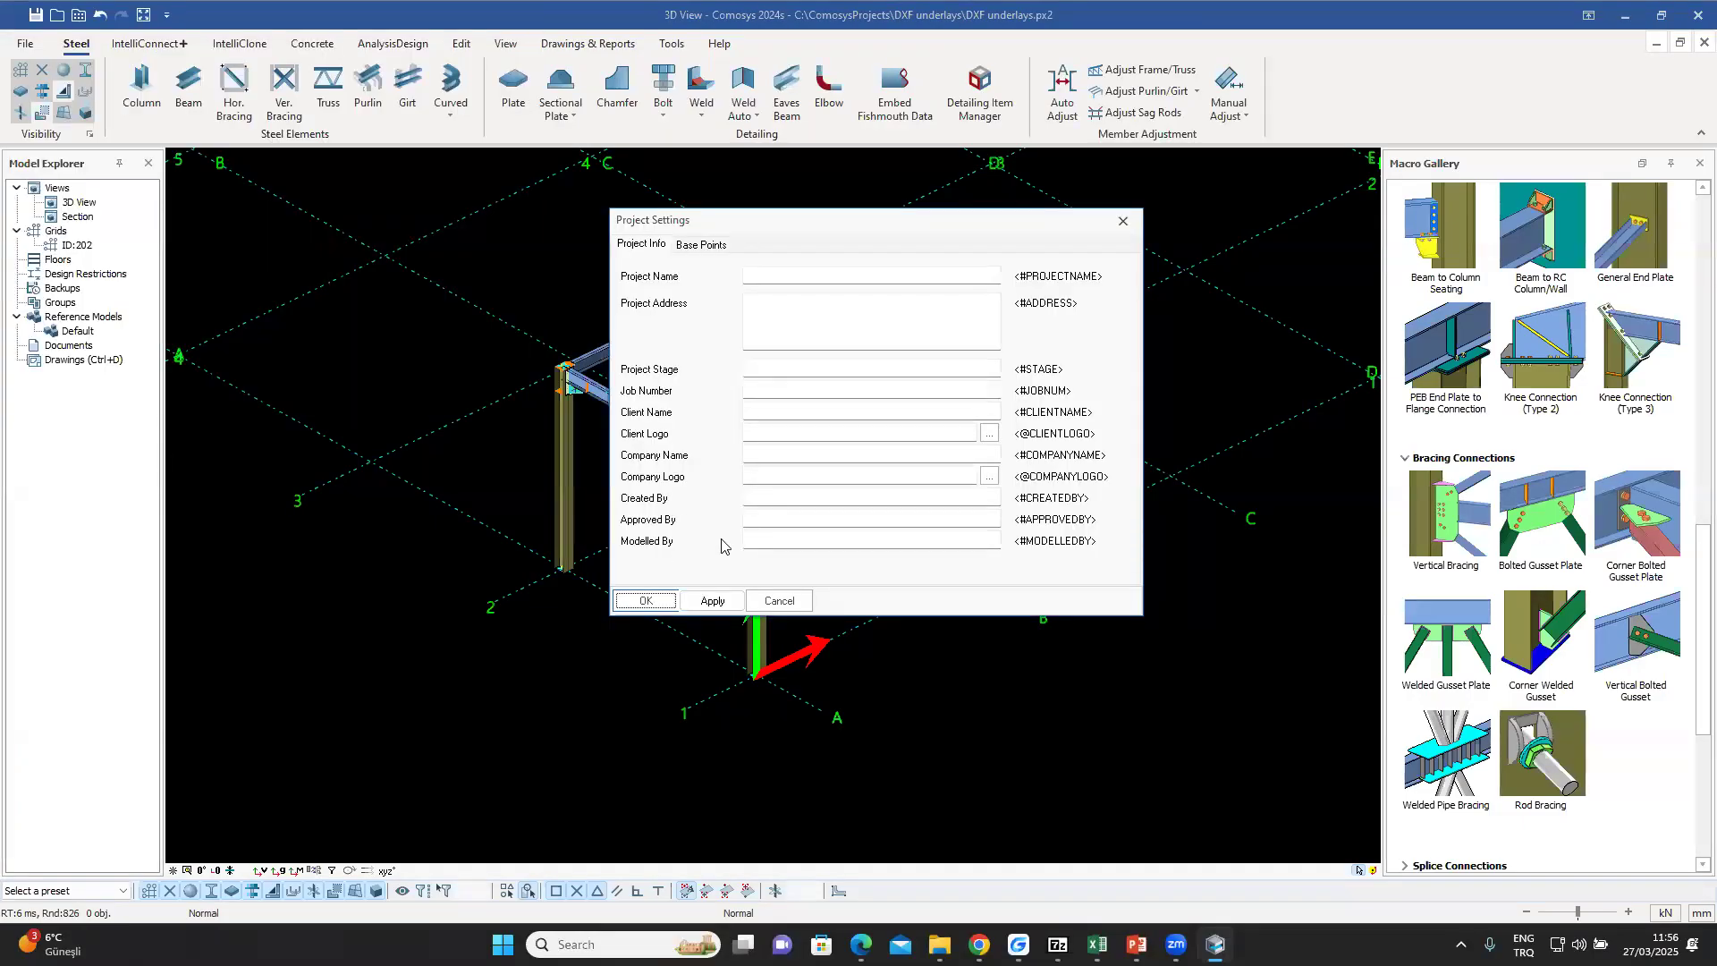
{"action": "left_click", "coordinate": [914, 495]}
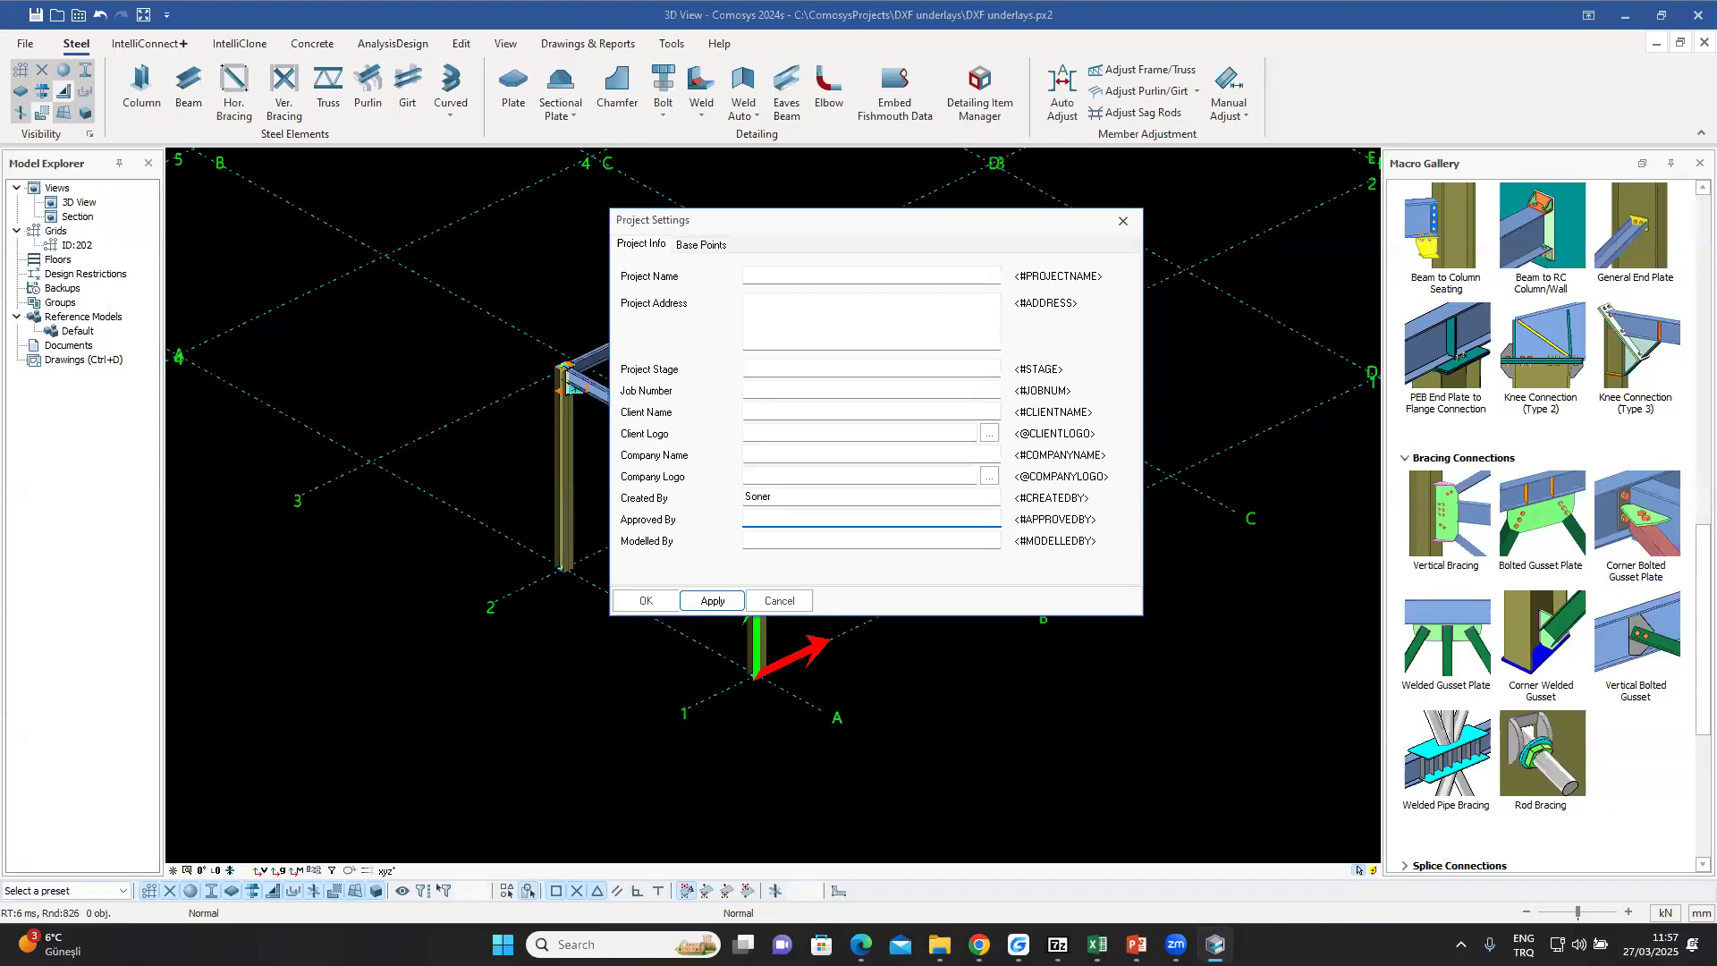
{"action": "left_click", "coordinate": [831, 540]}
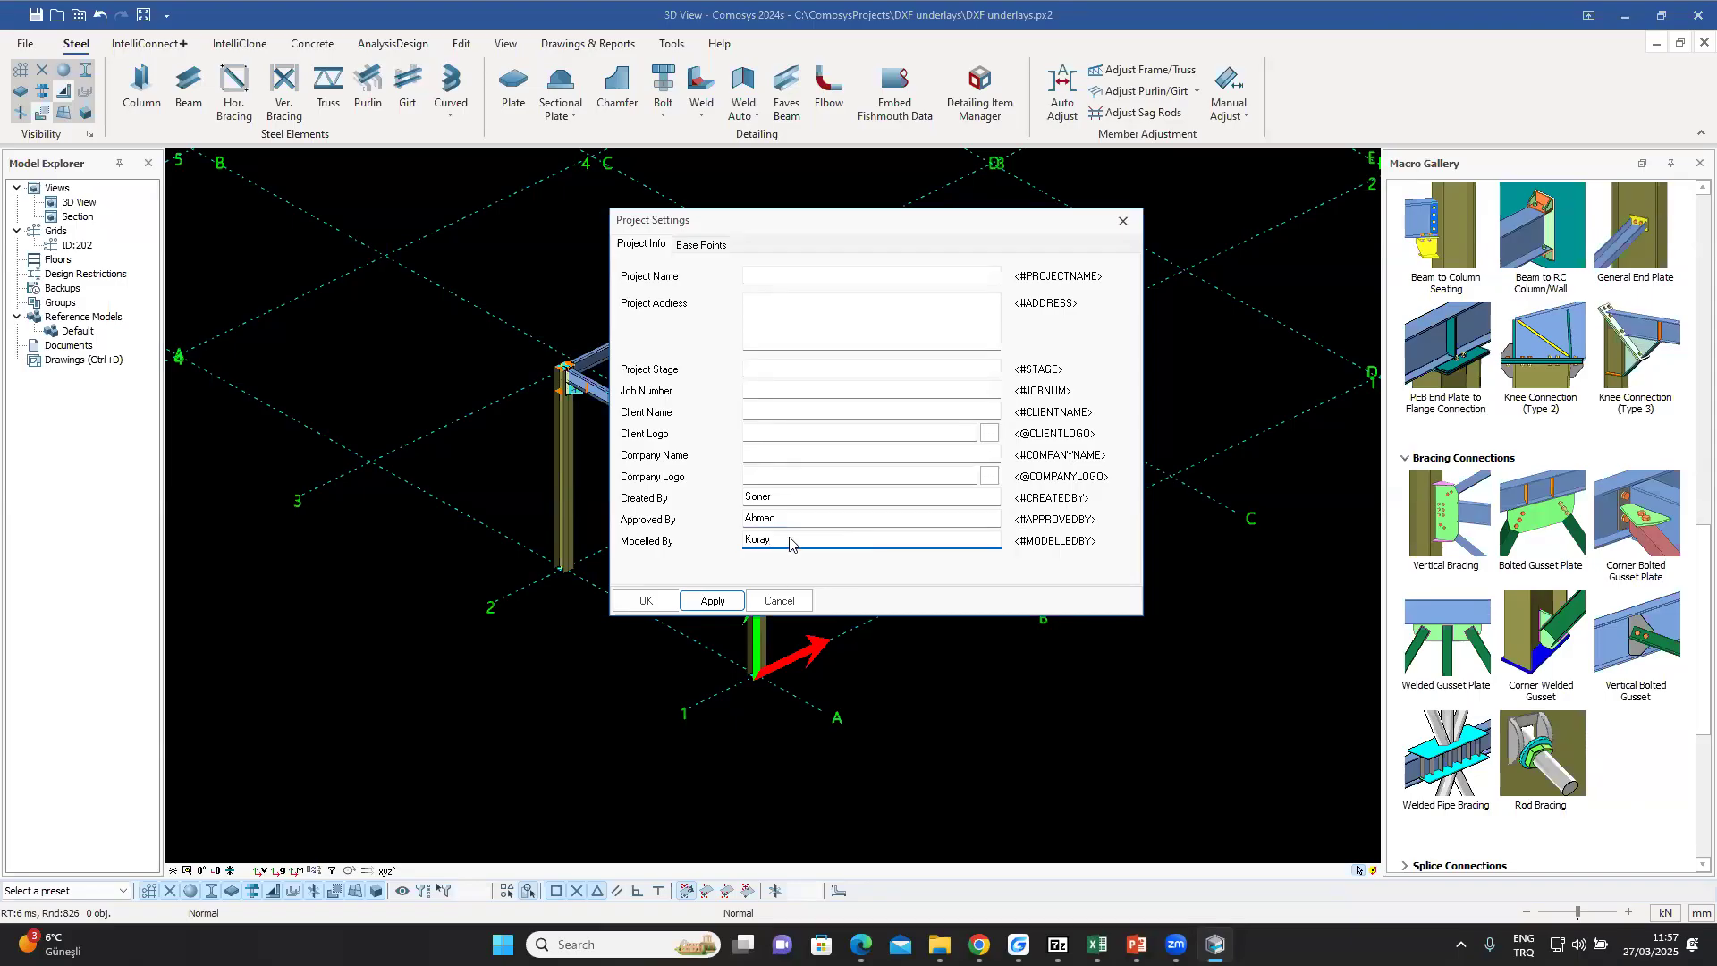
{"action": "left_click", "coordinate": [646, 600]}
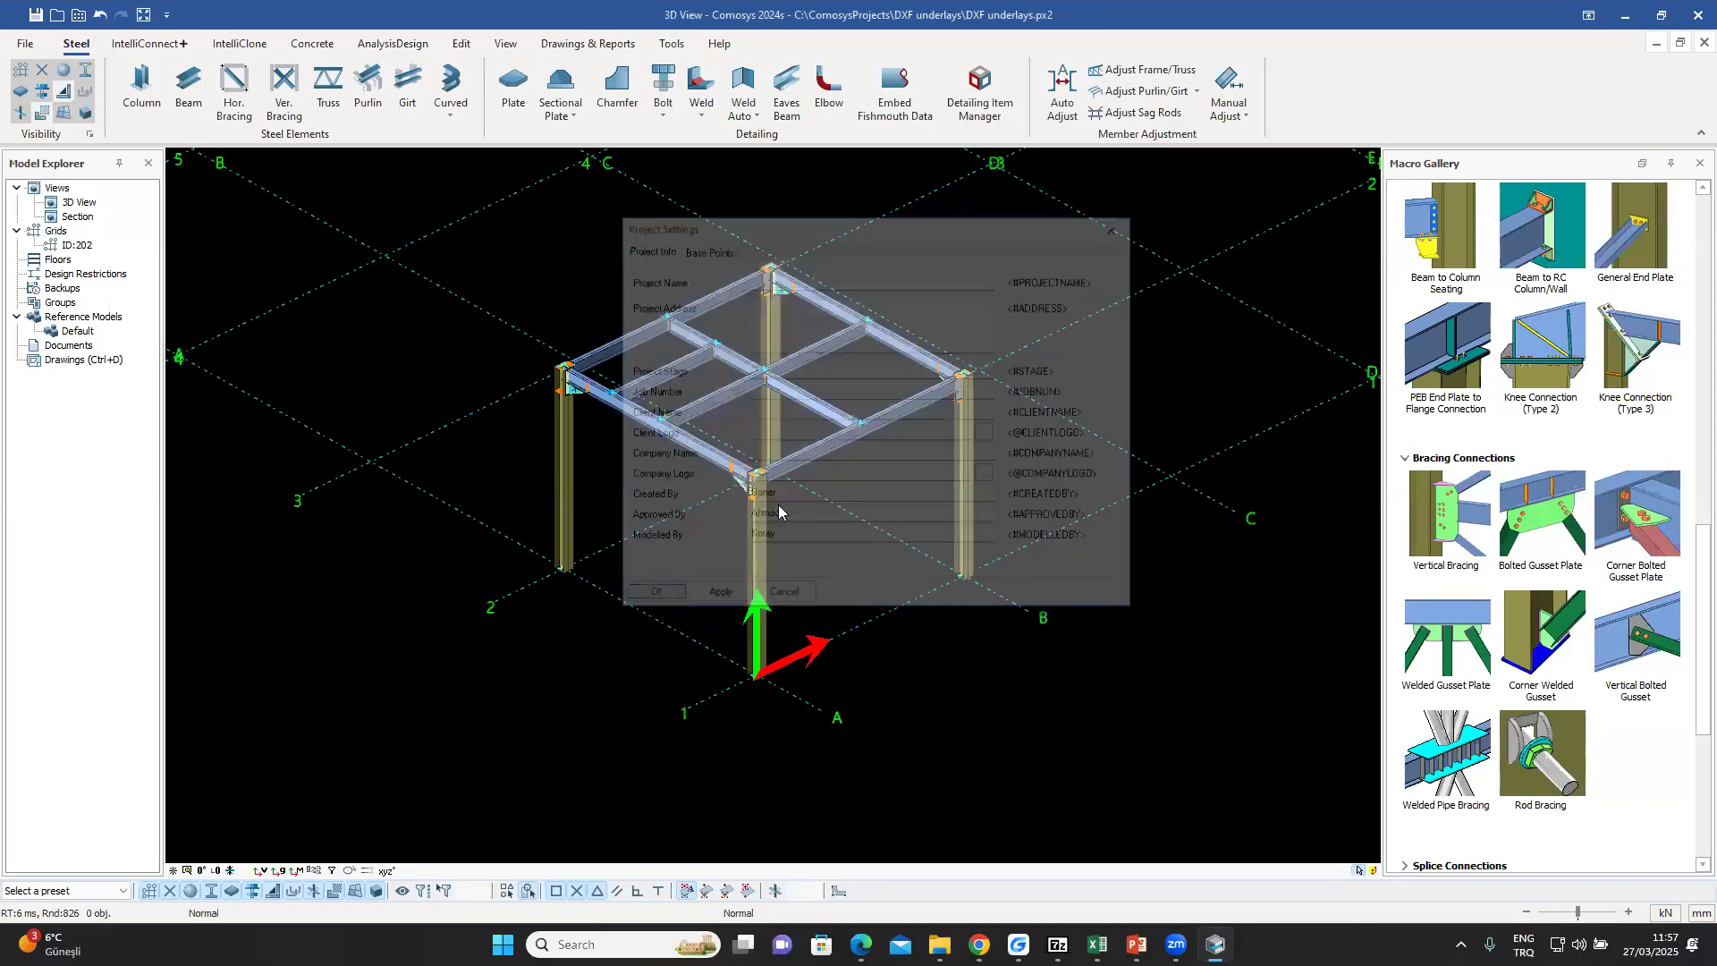
{"action": "middle_click_drag", "start_coordinate": [778, 511], "coordinate": [761, 513]}
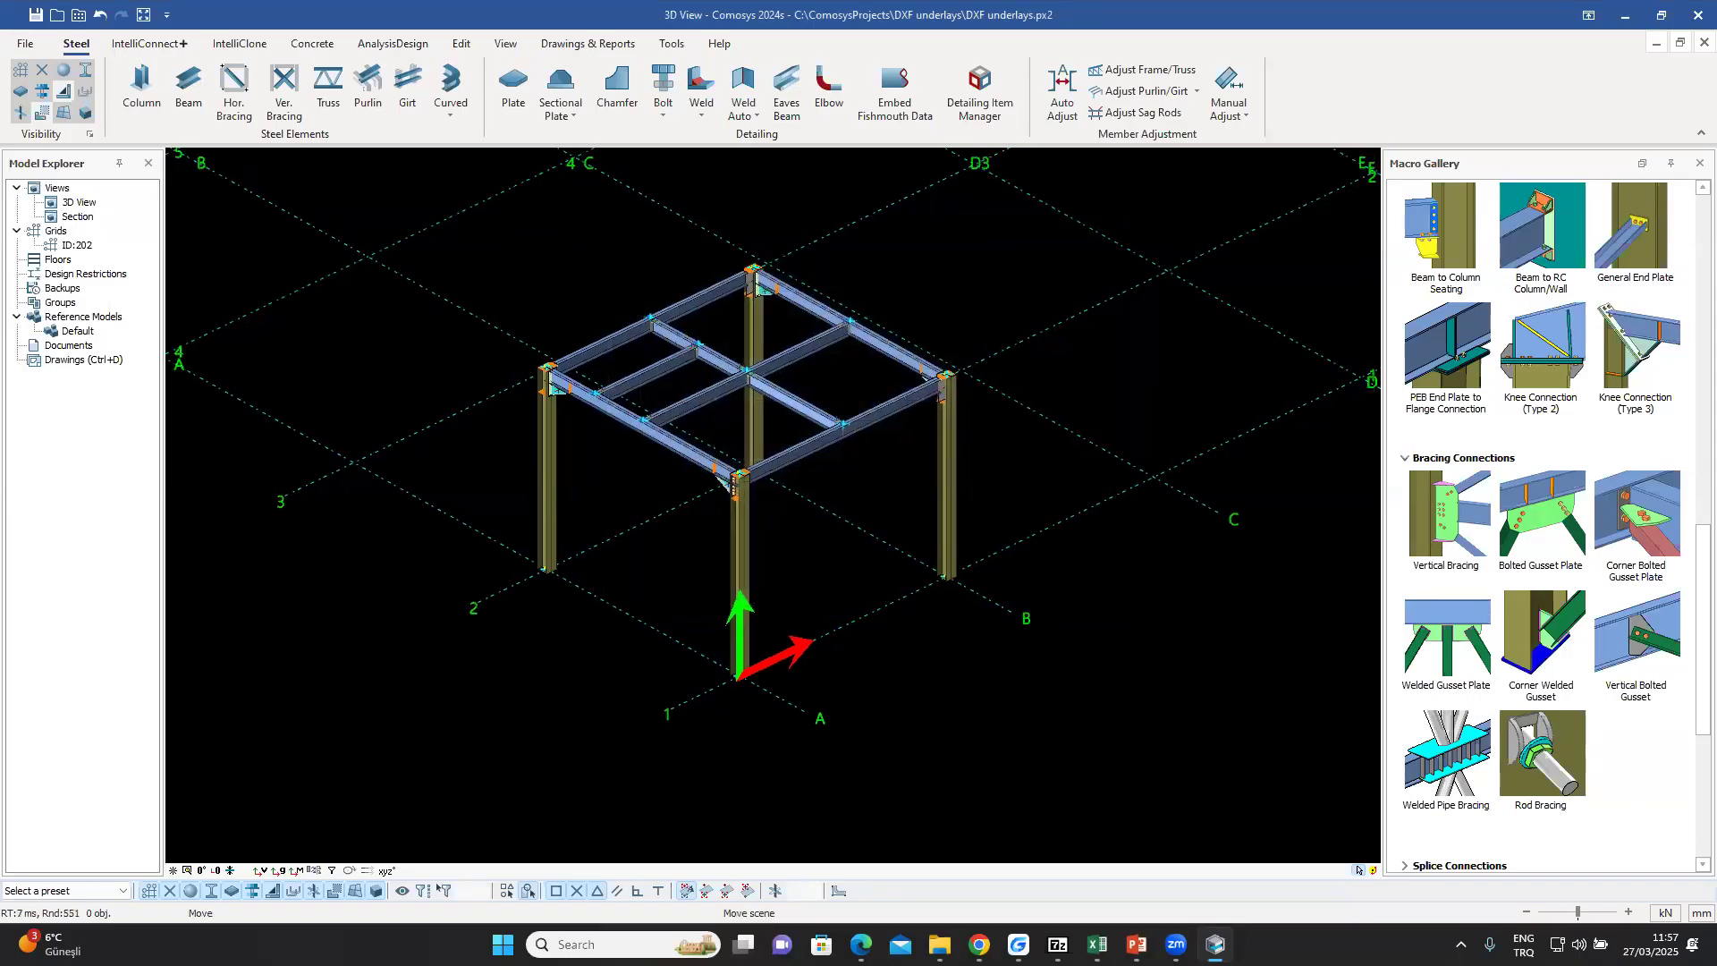
- Reopen the project settings and review the tags assigned to the Created By, Approved By and Modelled By fields
{"action": "left_click", "coordinate": [27, 44]}
{"action": "left_click", "coordinate": [71, 345]}
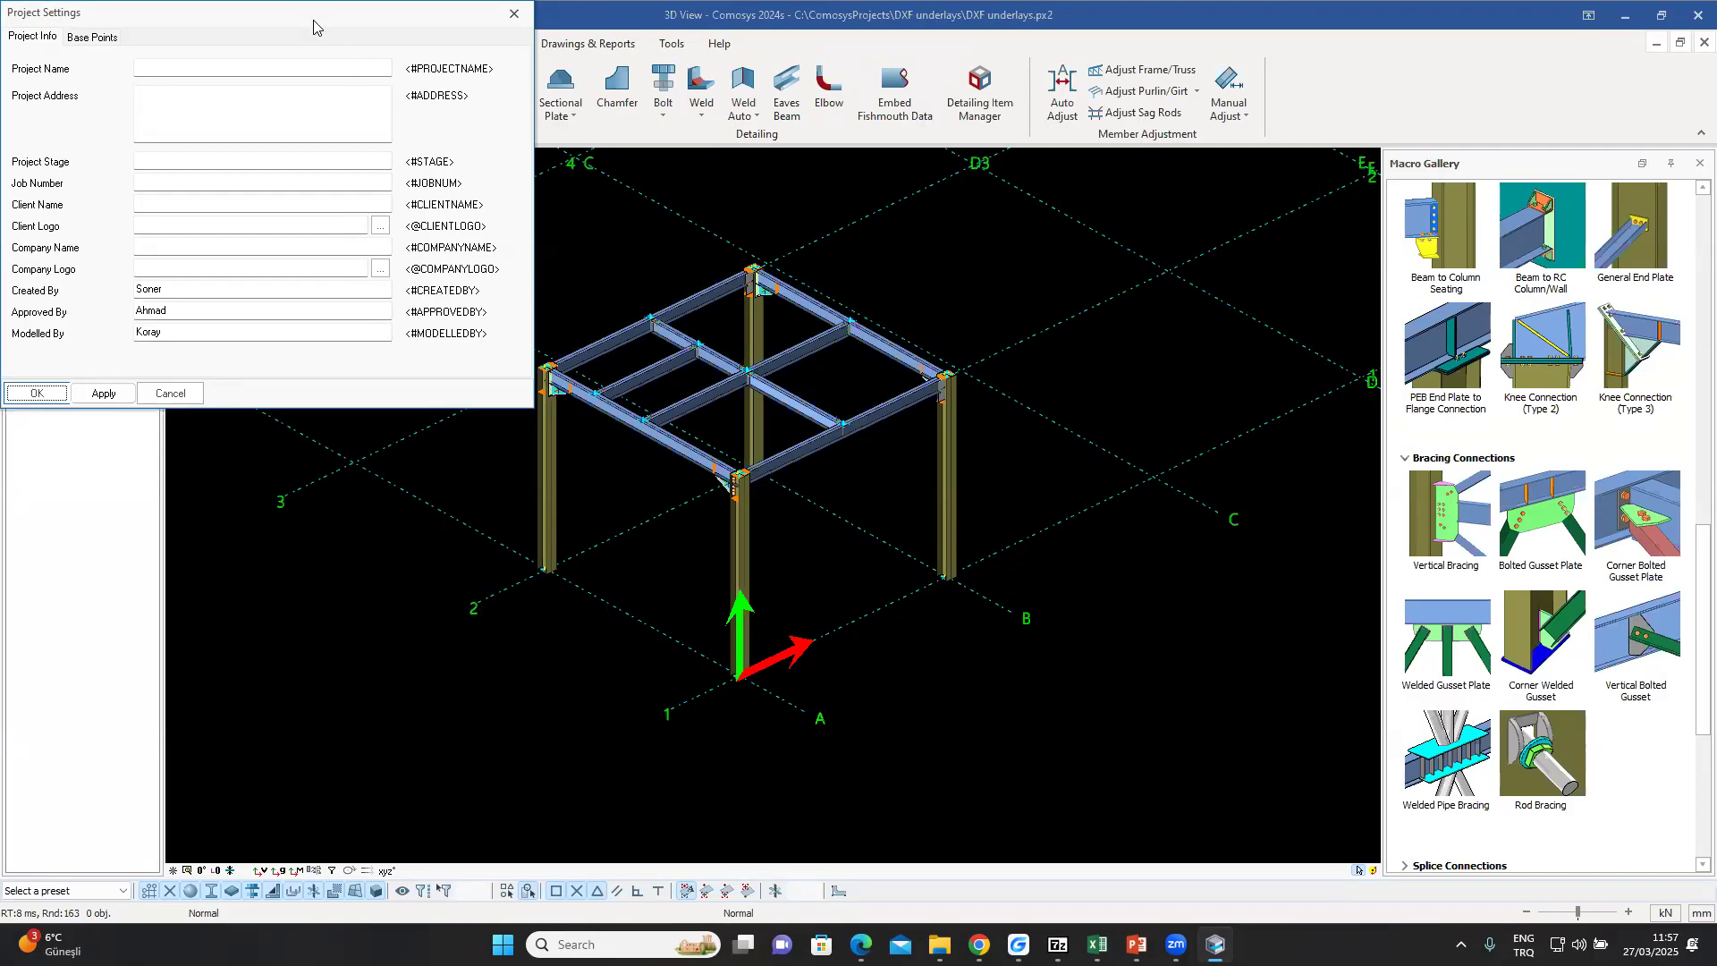
{"action": "left_click_drag", "start_coordinate": [329, 27], "coordinate": [682, 215]}
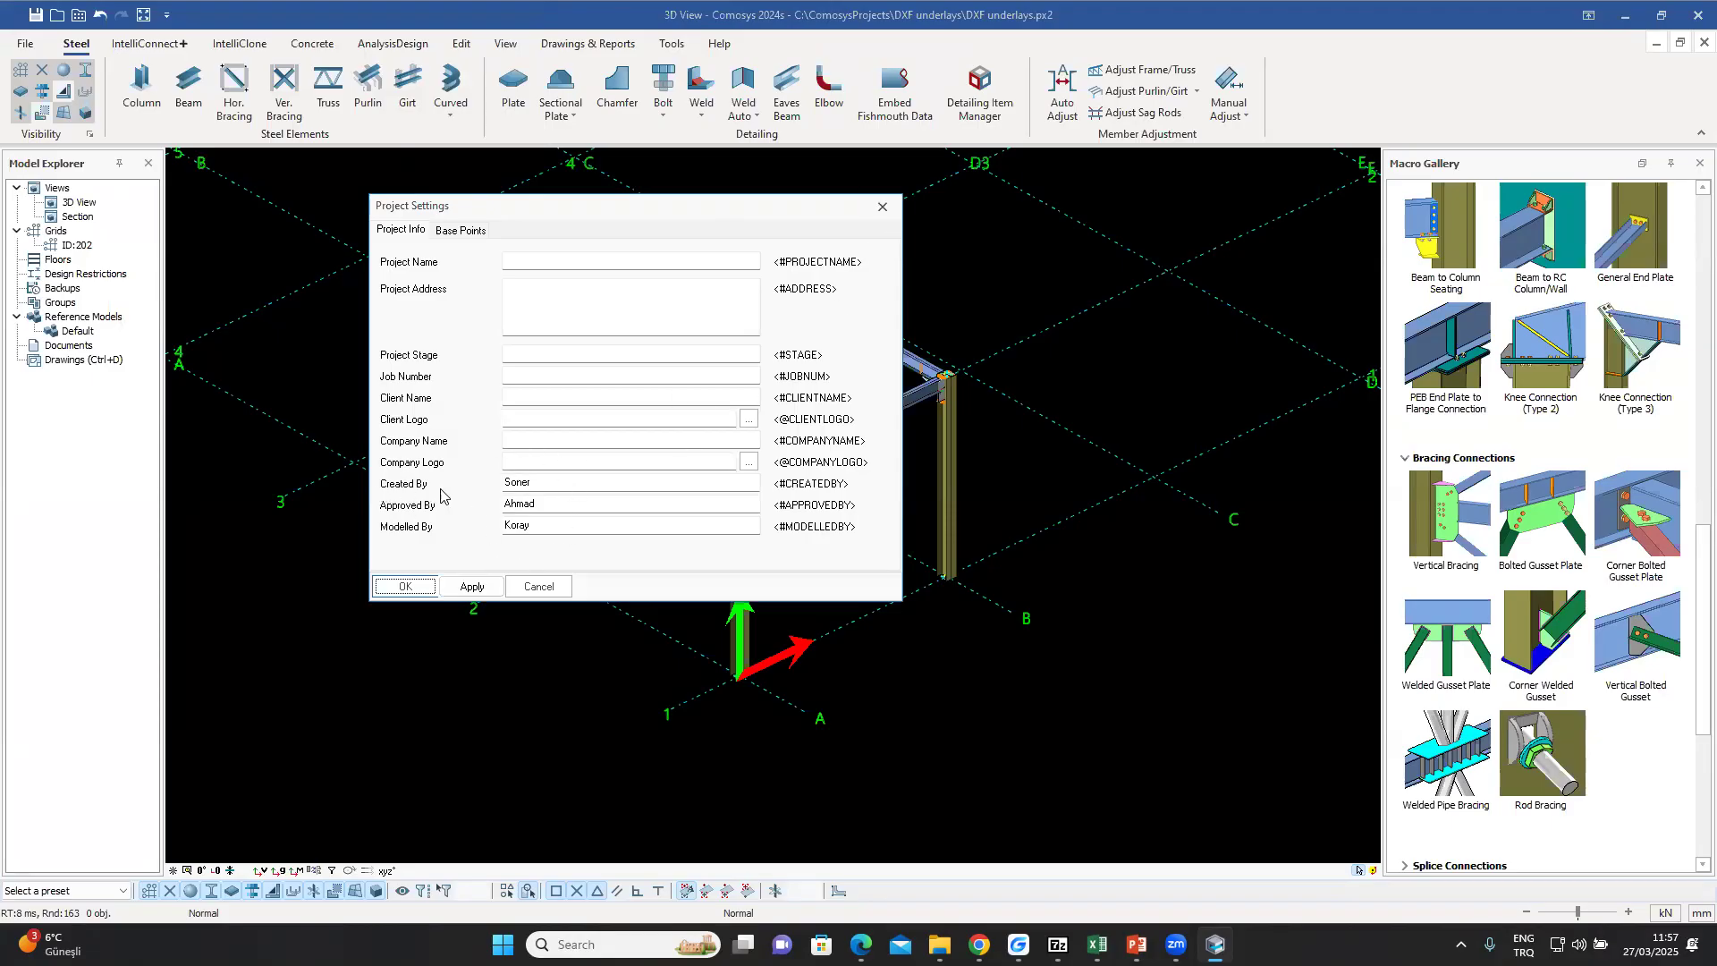
{"action": "left_click", "coordinate": [883, 207]}
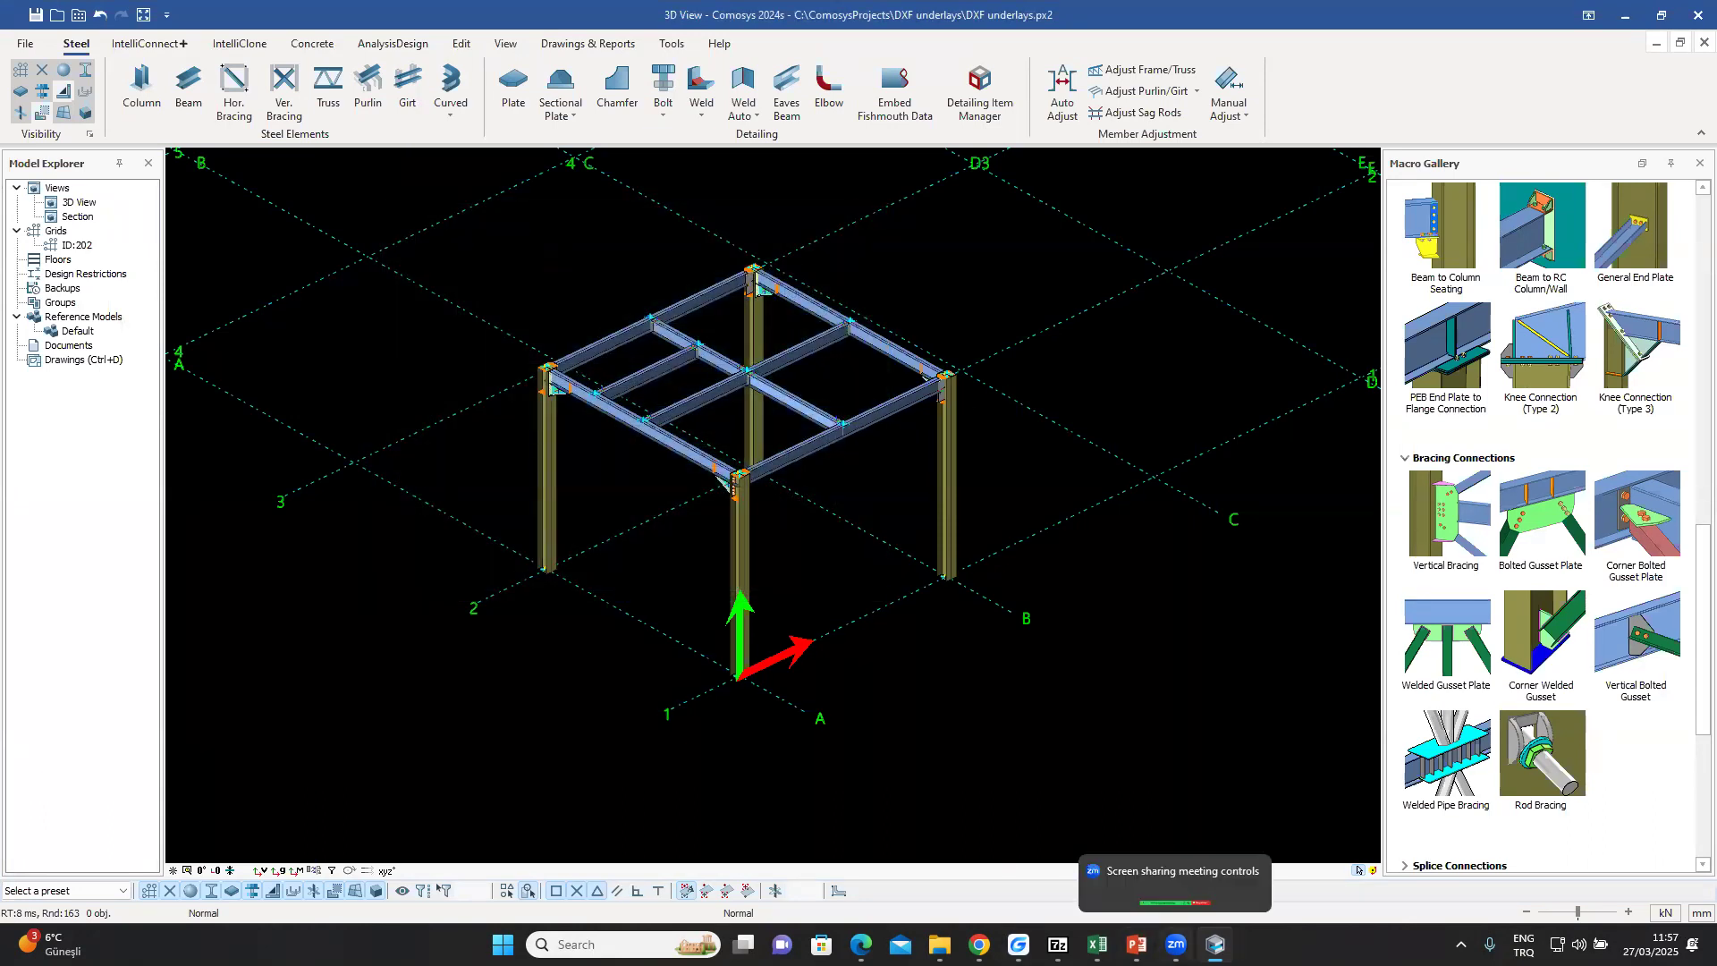
- Switch to GstarCAD and compare the title block's design, drawn and checked tags with those in the project settings
{"action": "left_click", "coordinate": [1018, 945]}
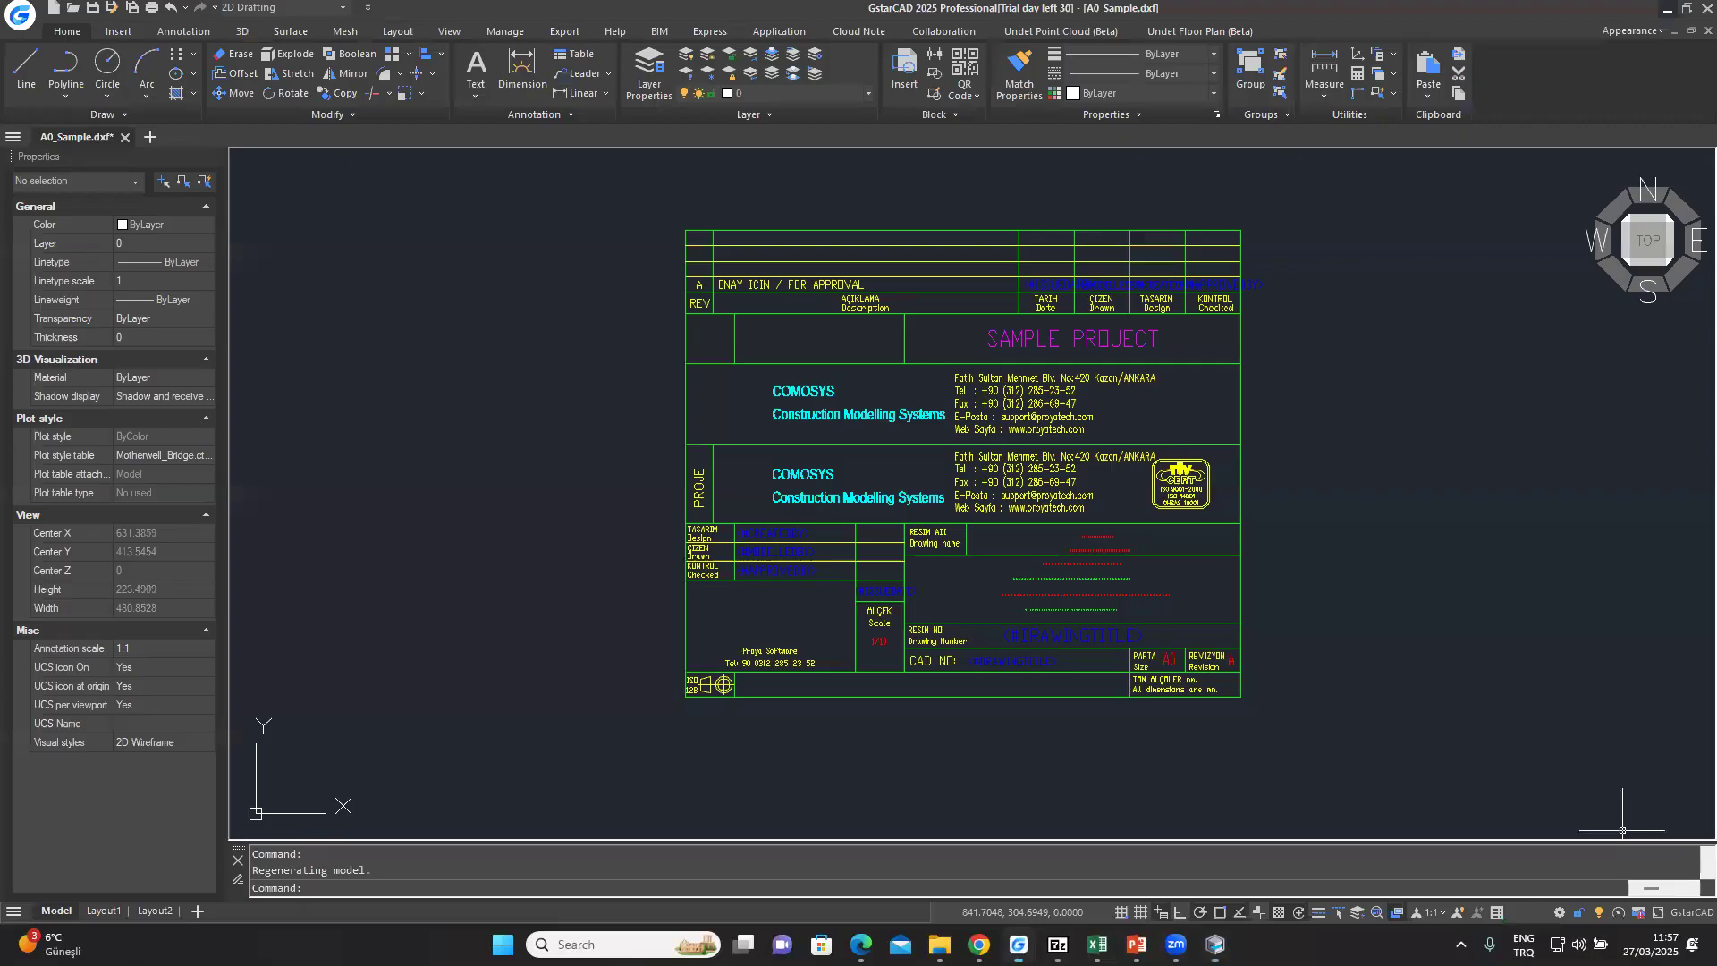
{"action": "scroll", "coordinate": [787, 555], "scroll_direction": "up", "scroll_amount": 5}
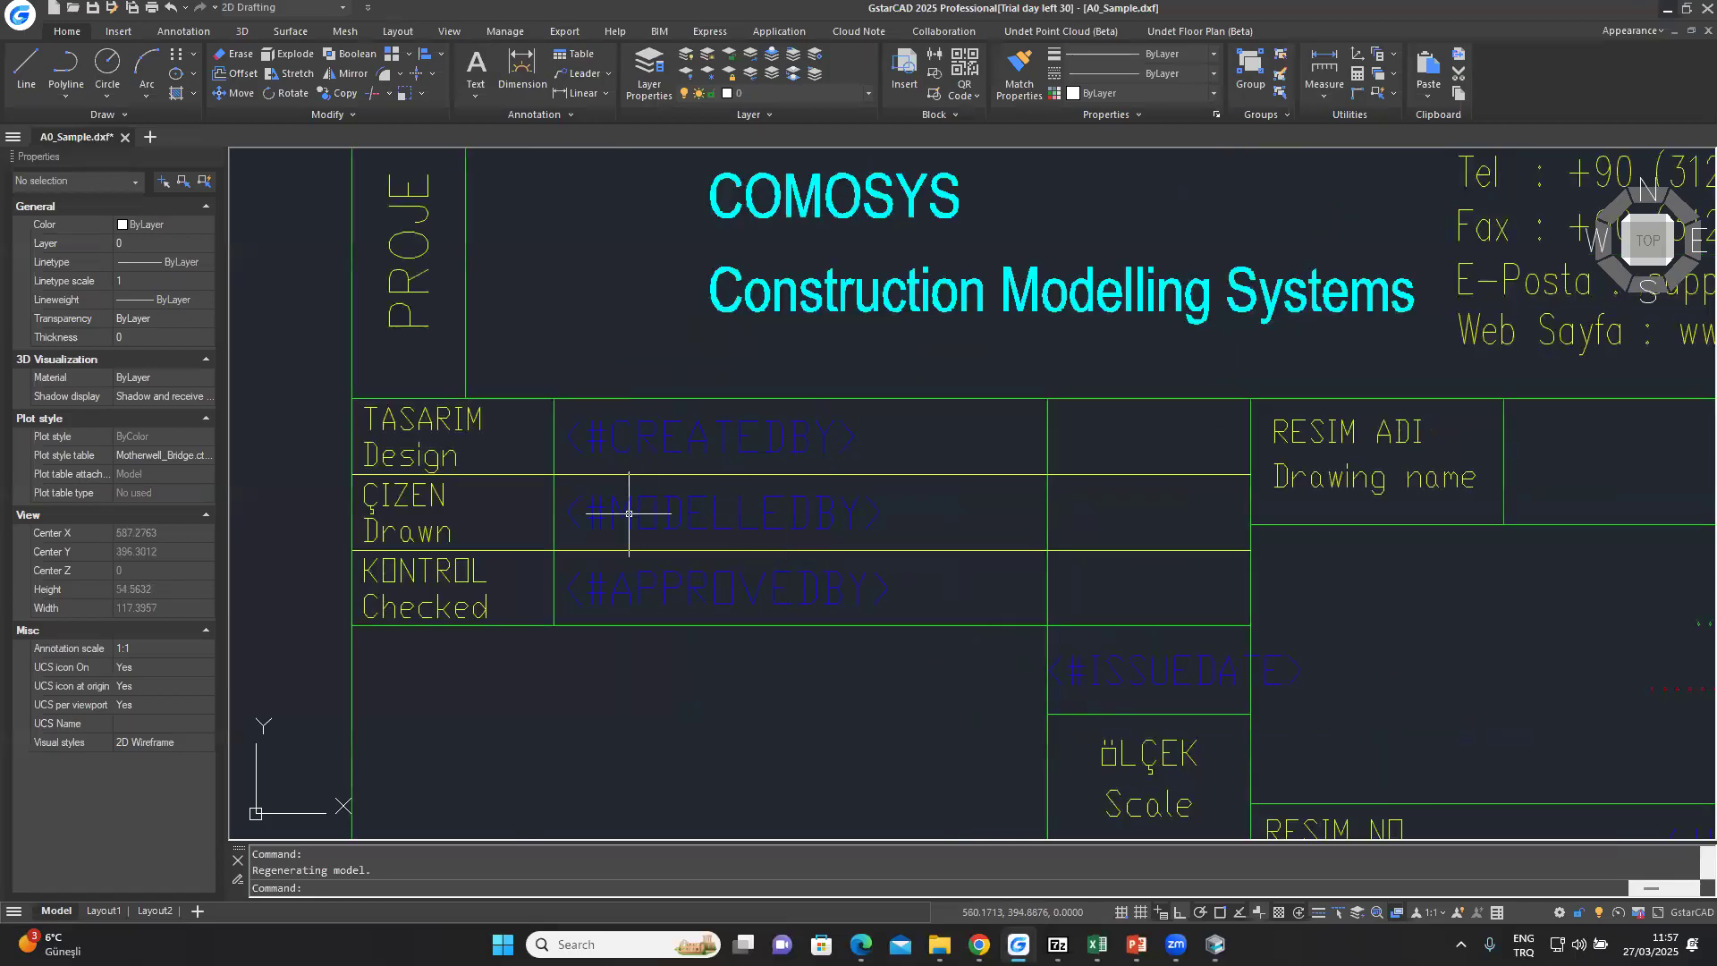
{"action": "scroll", "coordinate": [803, 597], "scroll_direction": "down", "scroll_amount": 5}
{"action": "scroll", "coordinate": [803, 597], "scroll_direction": "down", "scroll_amount": 2}
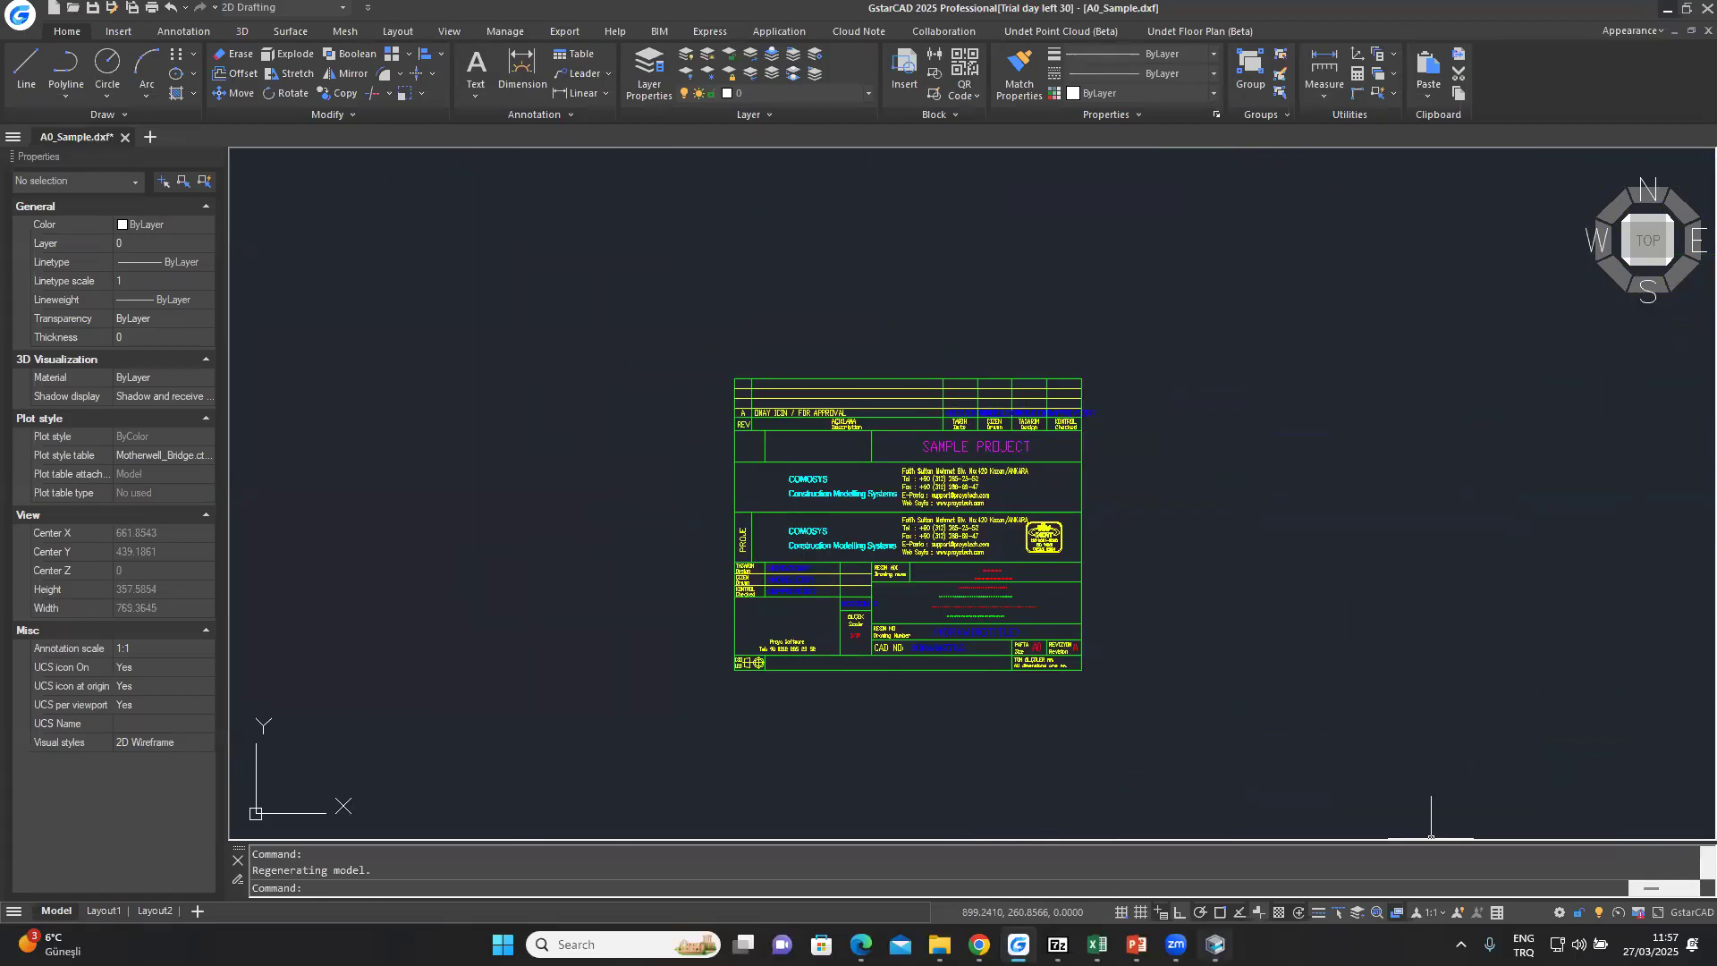
- Return to the GA 1 drawing in Comosys and choose A0_Sample.dxf from the sample dxfs folder for DXF import
{"action": "key", "text": "alt+Tab"}
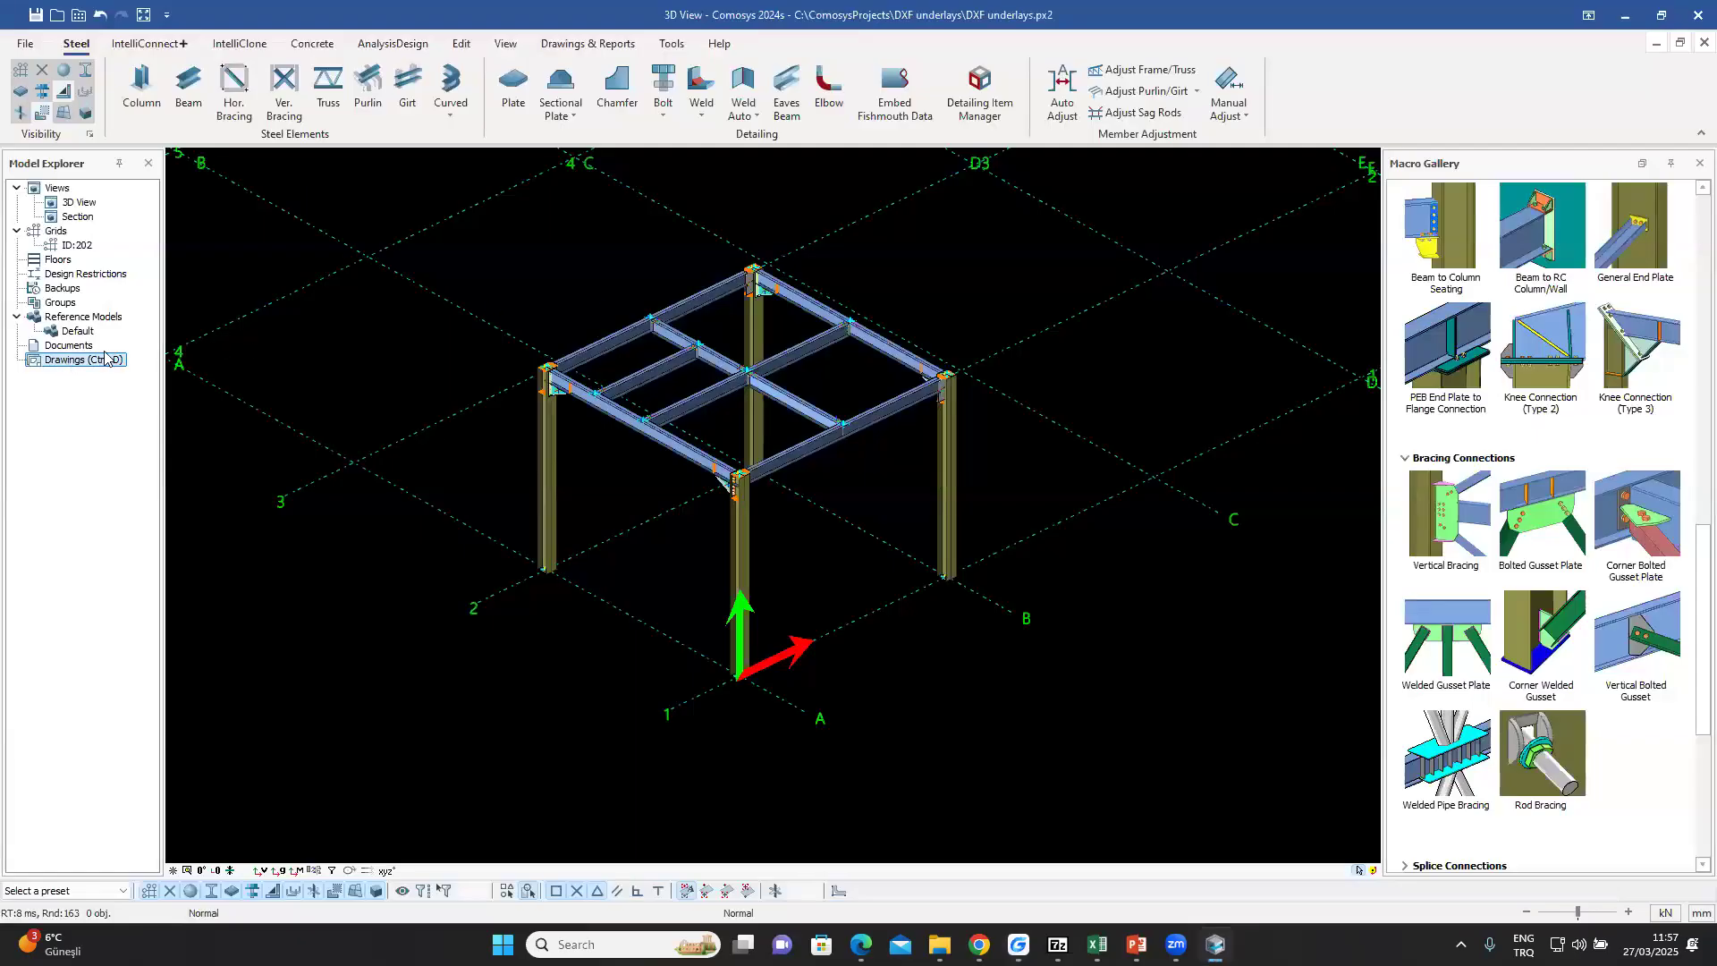
{"action": "double_click", "coordinate": [70, 362]}
{"action": "scroll", "coordinate": [632, 469], "scroll_direction": "down", "scroll_amount": 2}
{"action": "middle_click_drag", "start_coordinate": [974, 543], "coordinate": [926, 577]}
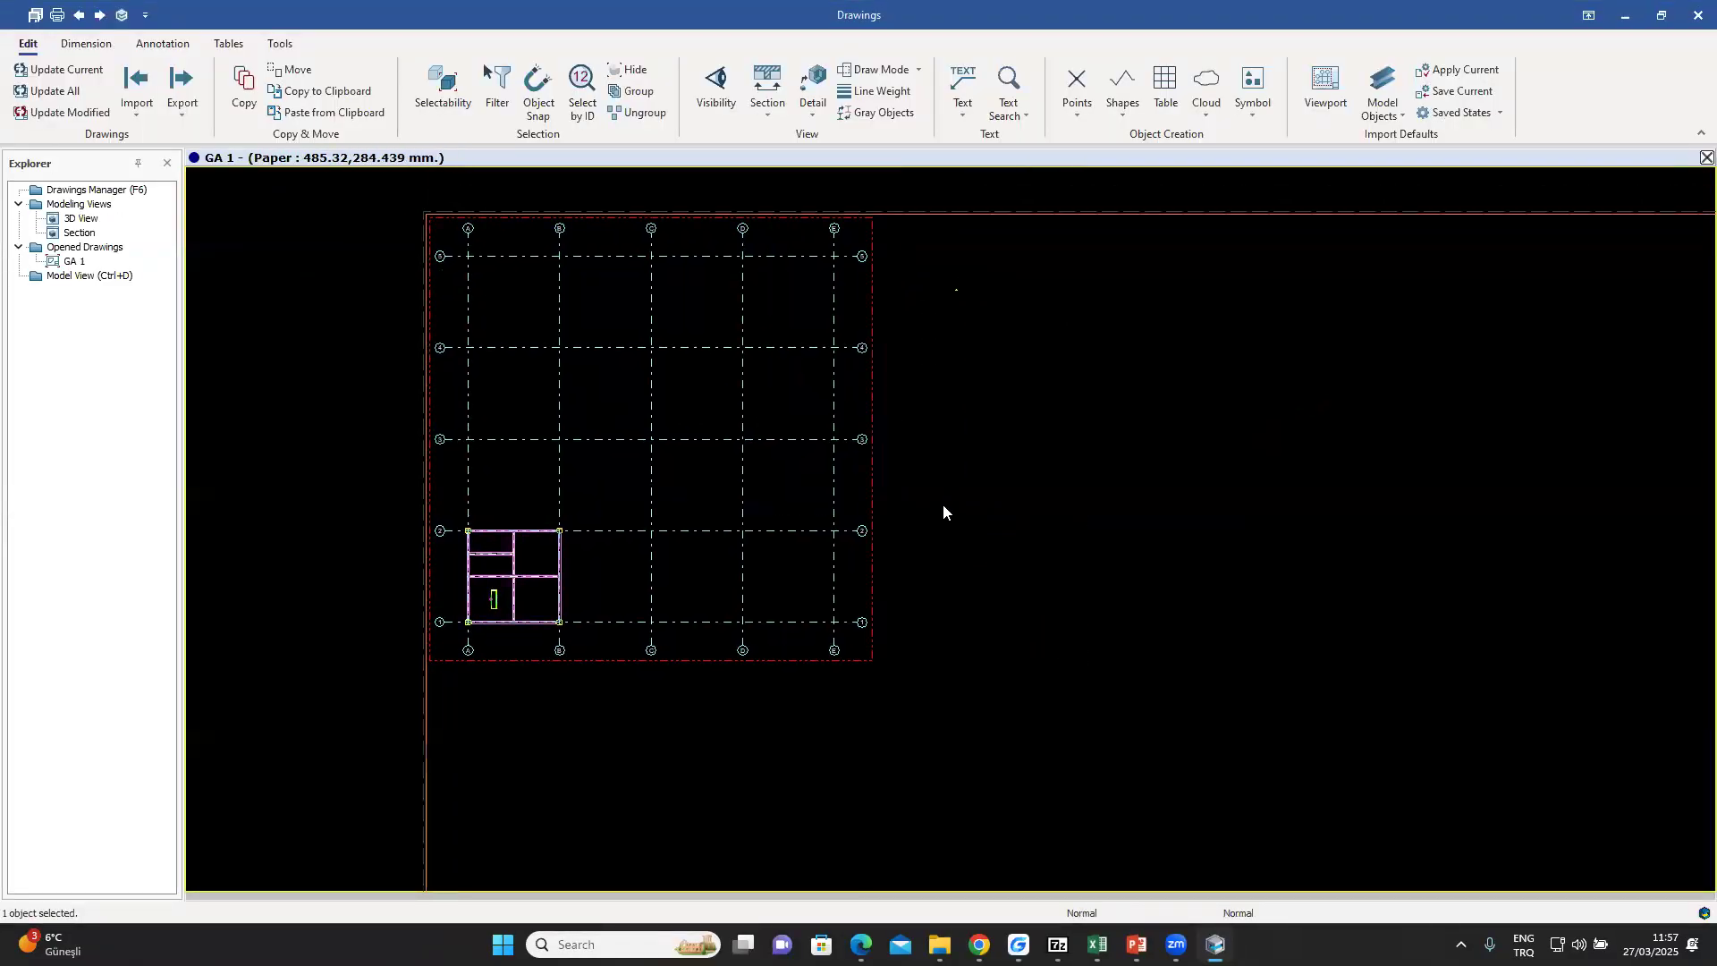
{"action": "left_click", "coordinate": [942, 508]}
{"action": "left_click", "coordinate": [135, 117]}
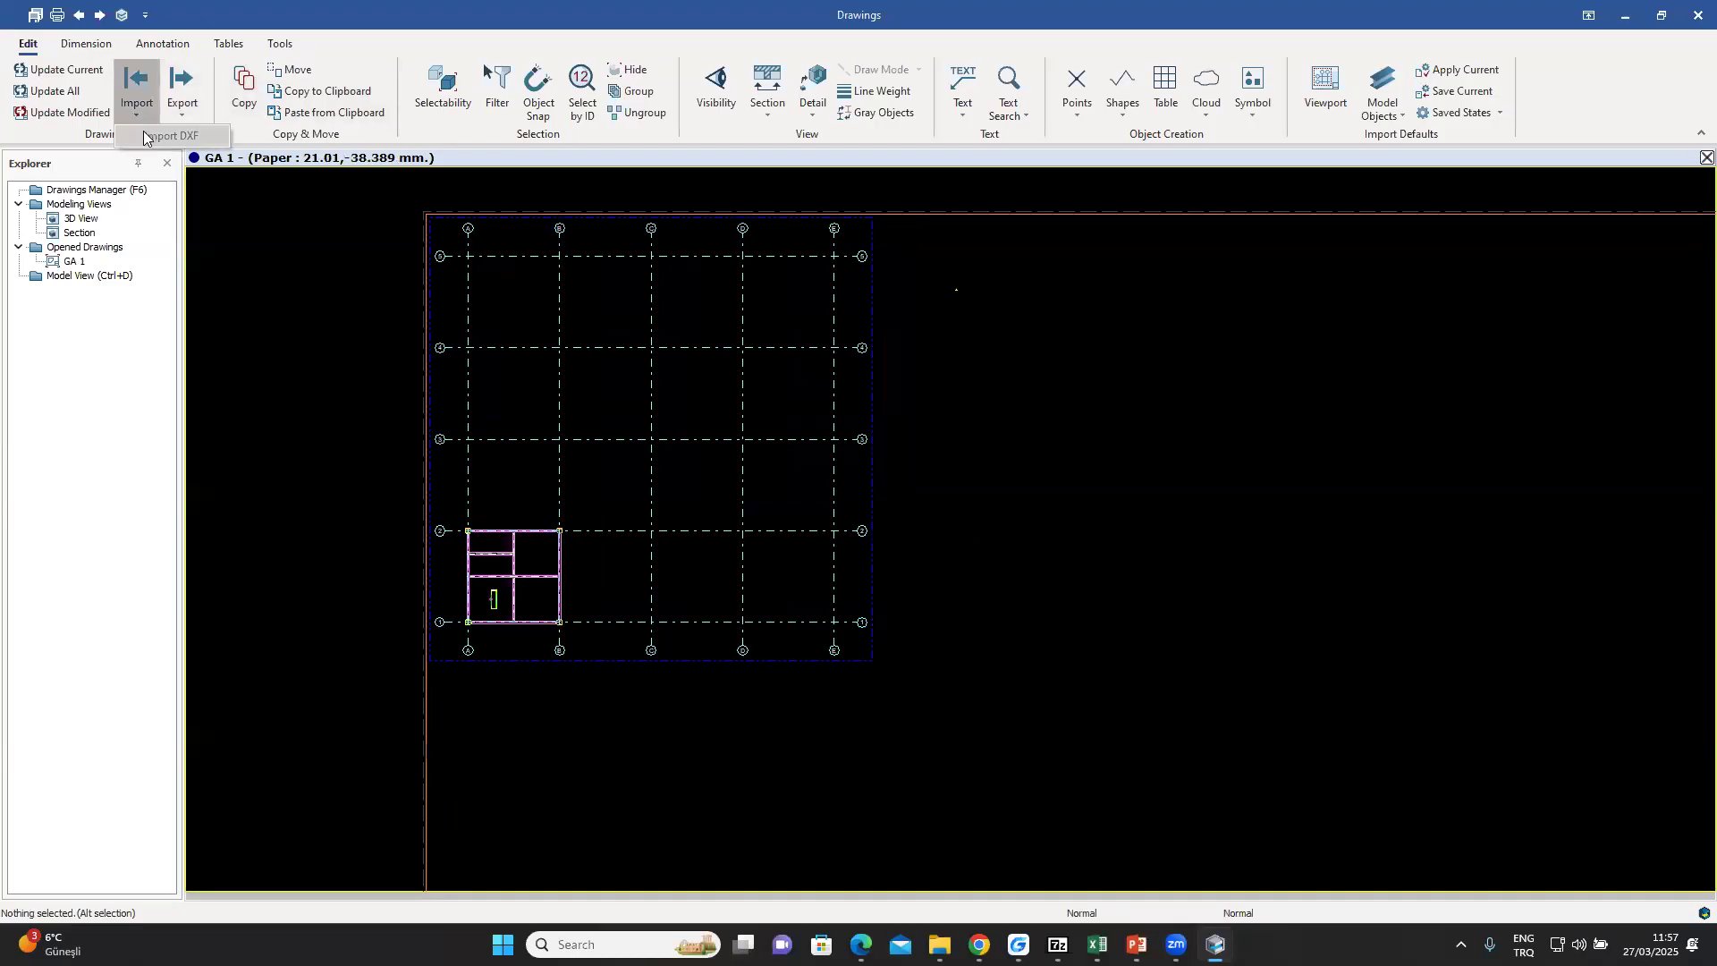
{"action": "left_click", "coordinate": [151, 136]}
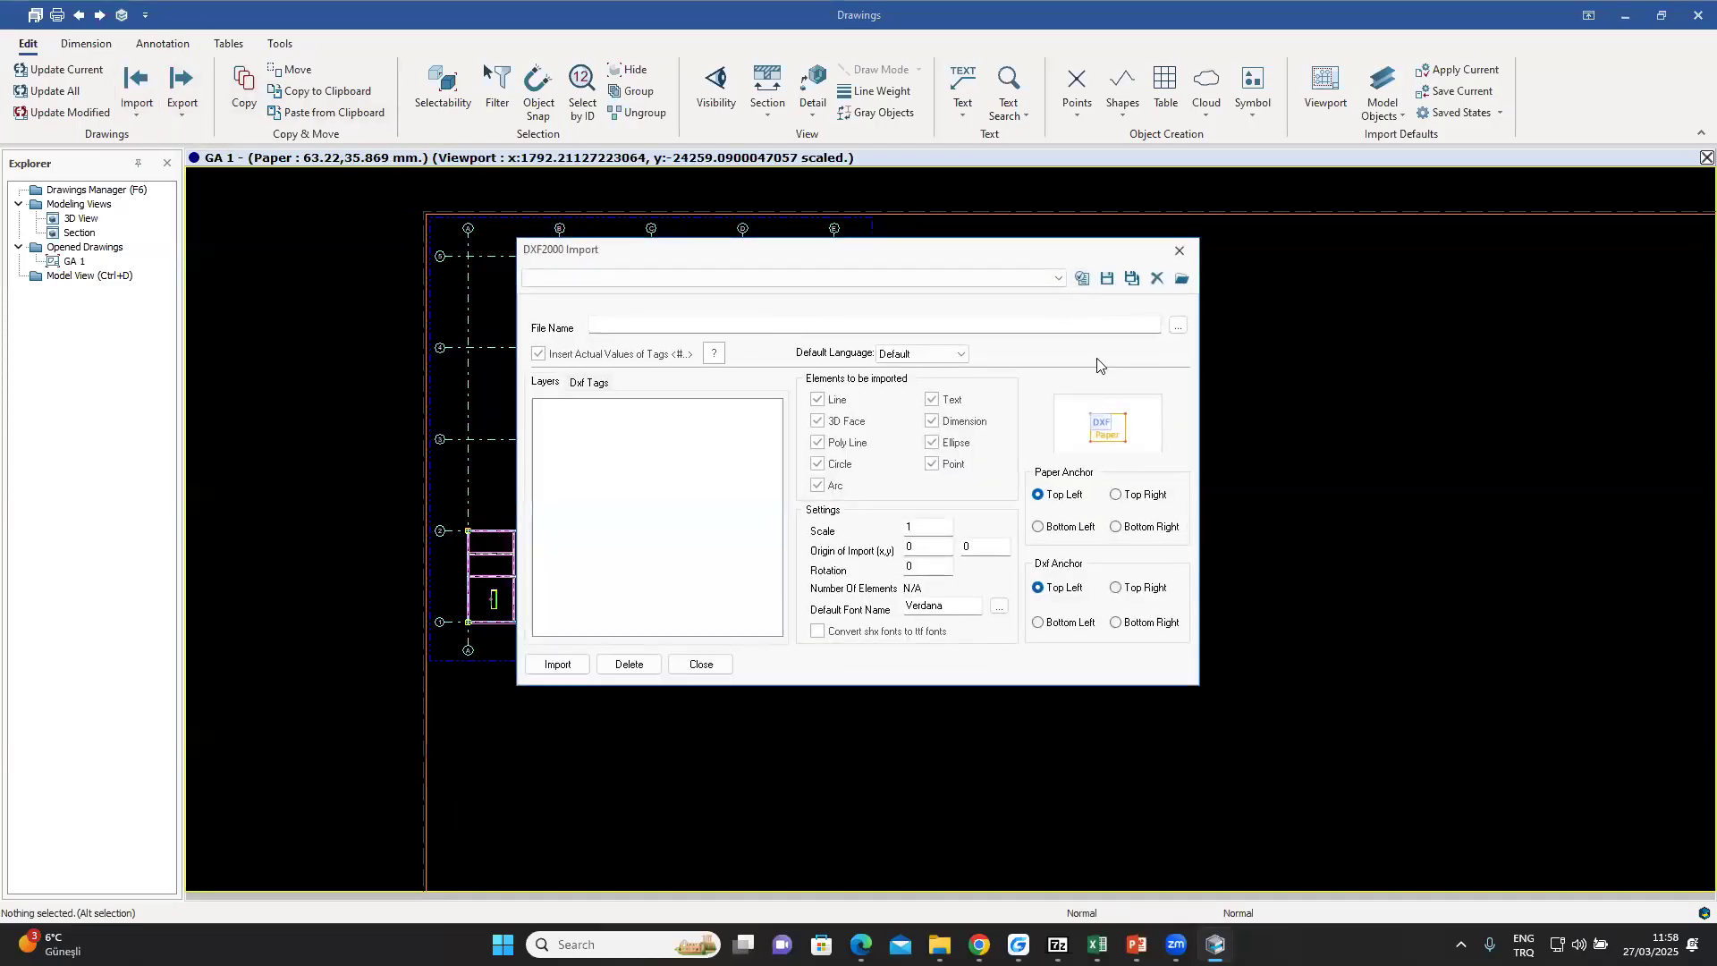
{"action": "left_click", "coordinate": [1177, 329]}
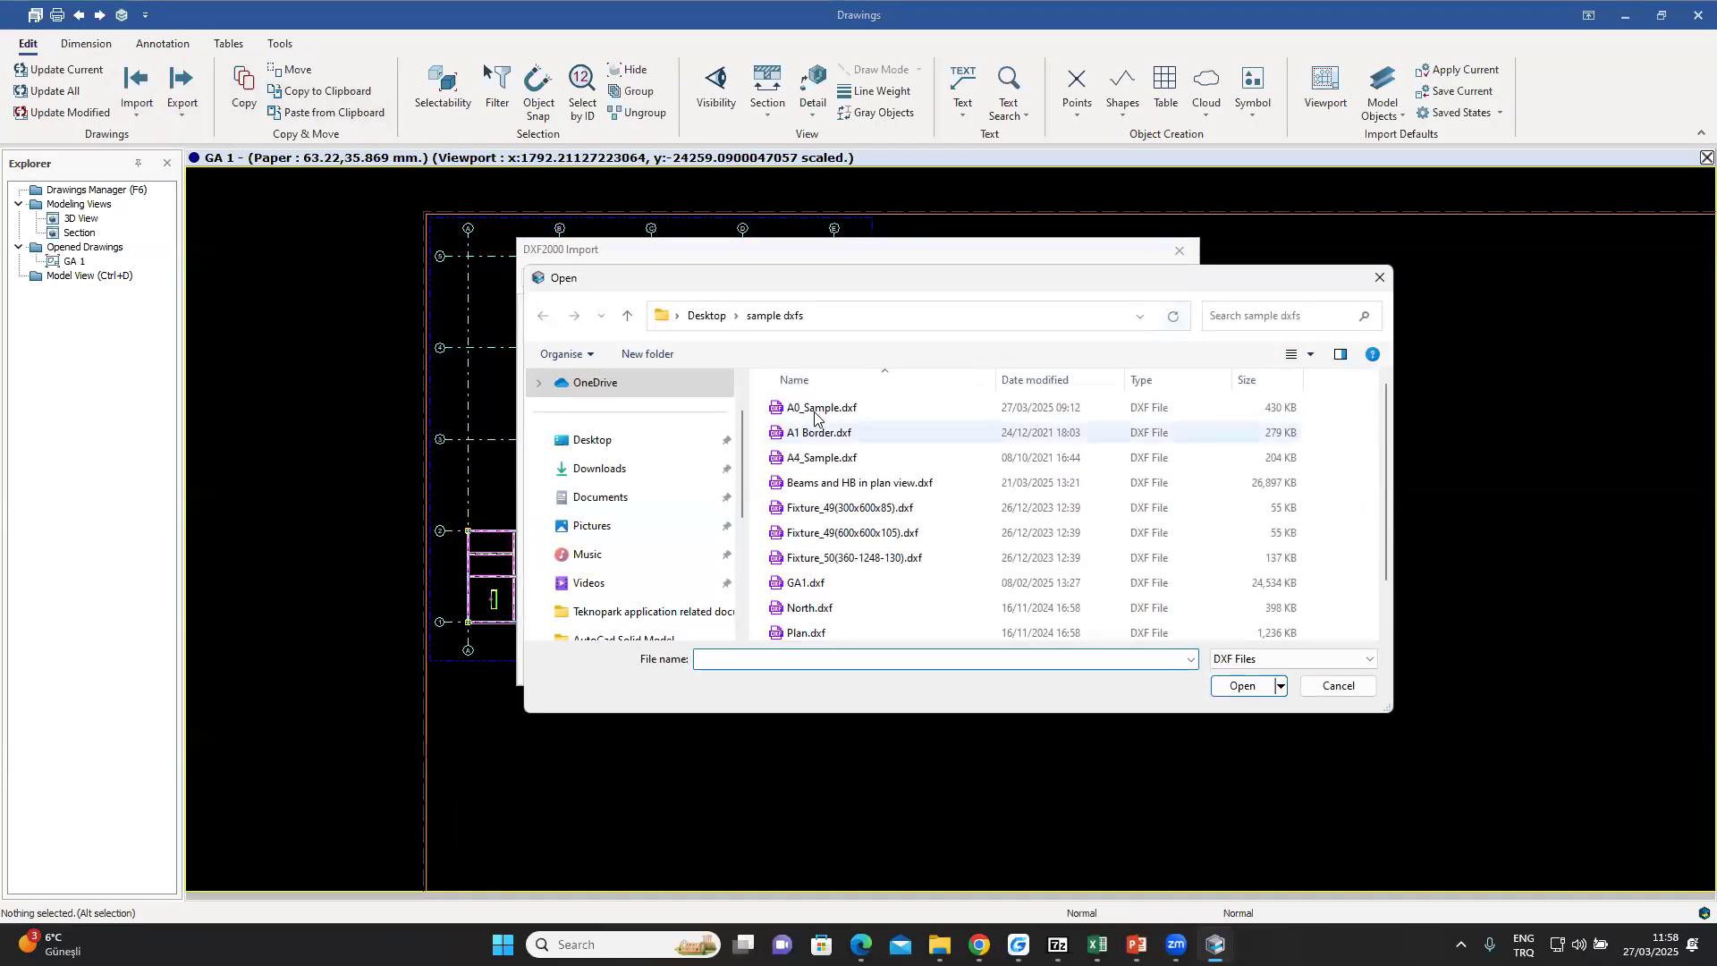
{"action": "left_click", "coordinate": [829, 409]}
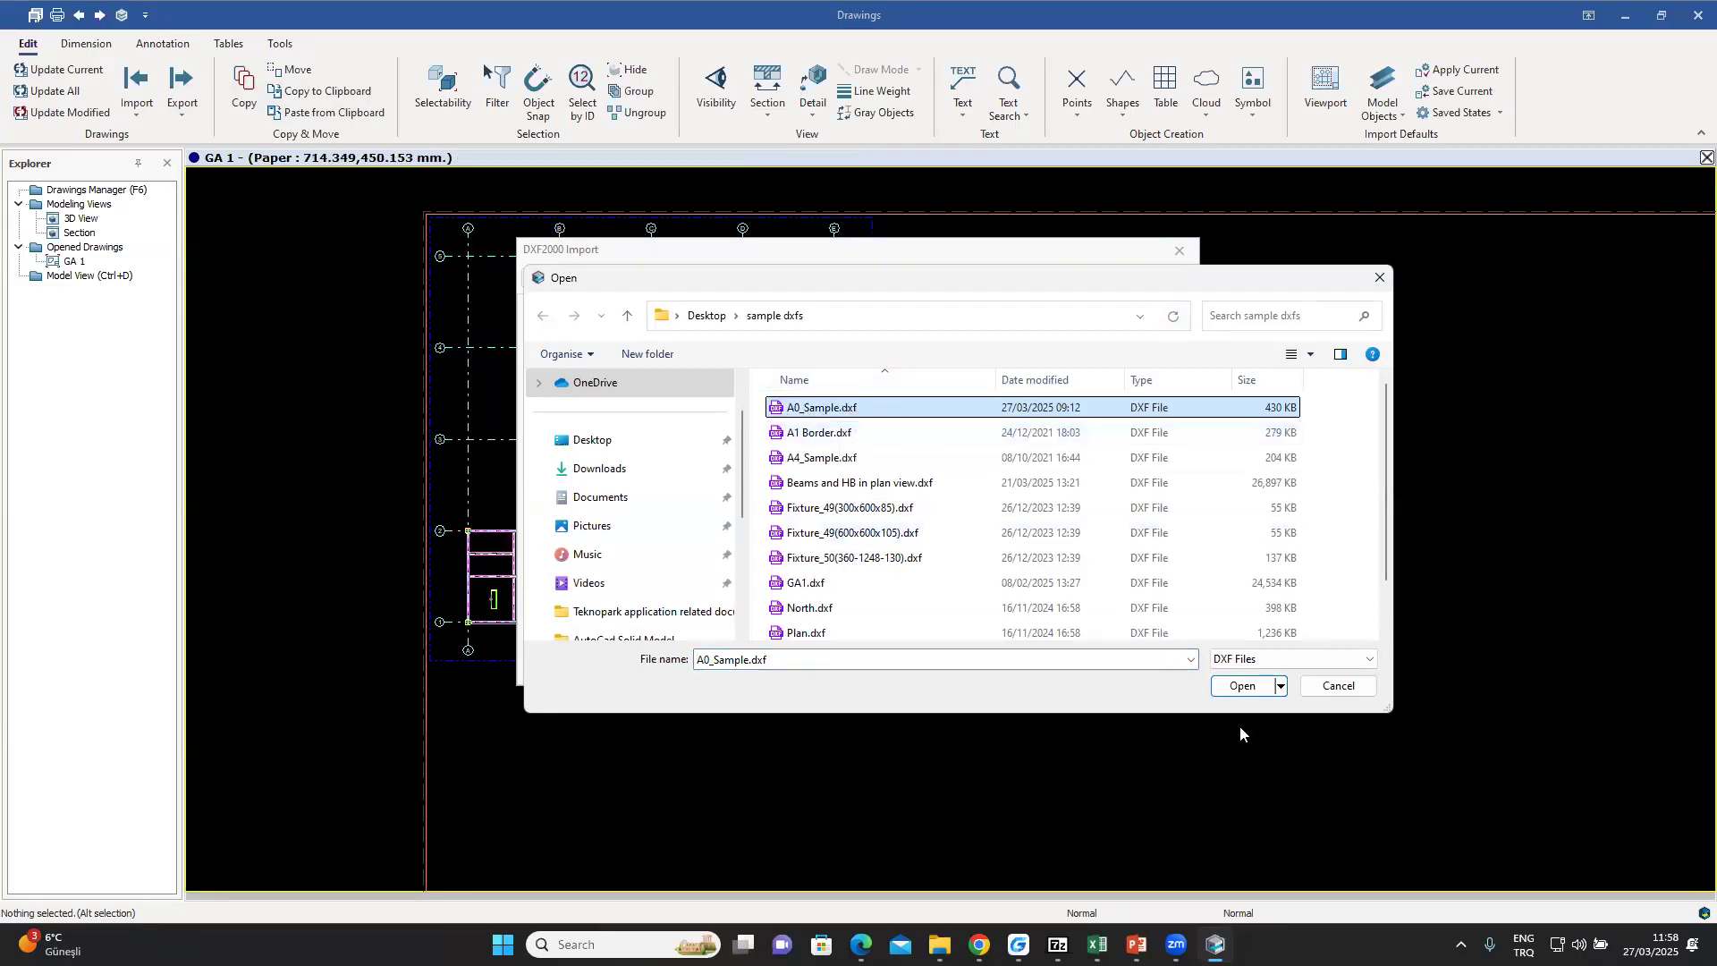
{"action": "left_click", "coordinate": [1239, 686]}
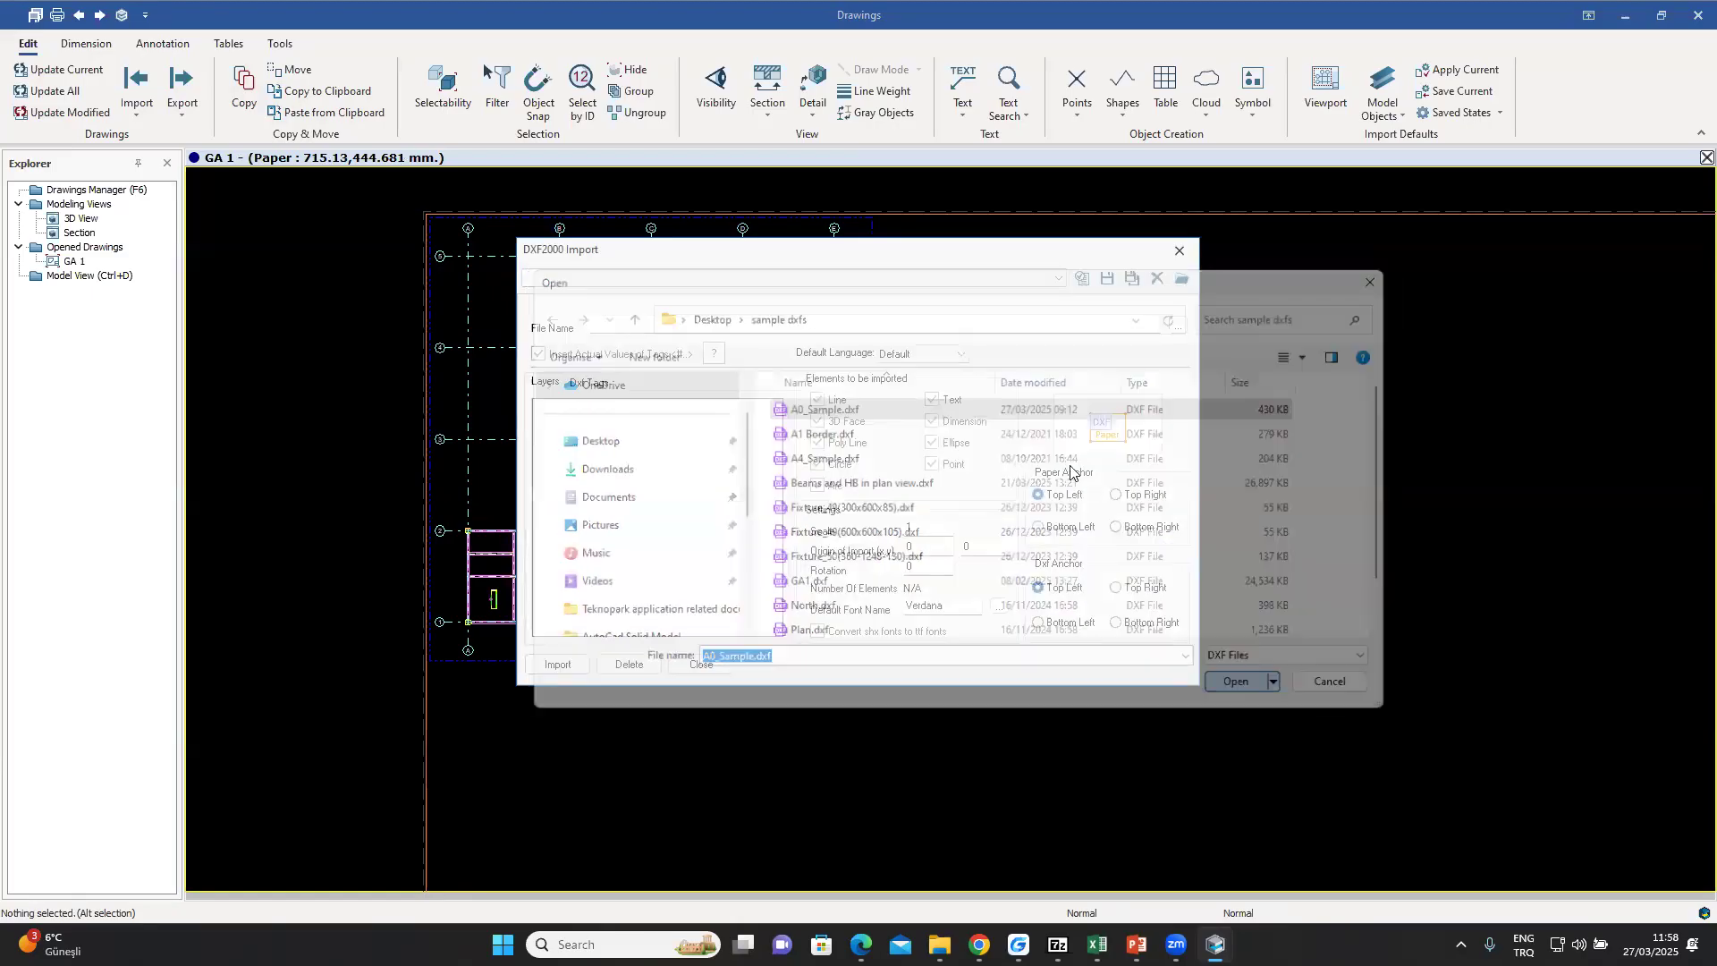
- Set the DXF and paper anchors to Bottom Right and import the title block with all layers at scale 1
{"action": "left_click", "coordinate": [1117, 624]}
{"action": "left_click", "coordinate": [1122, 530]}
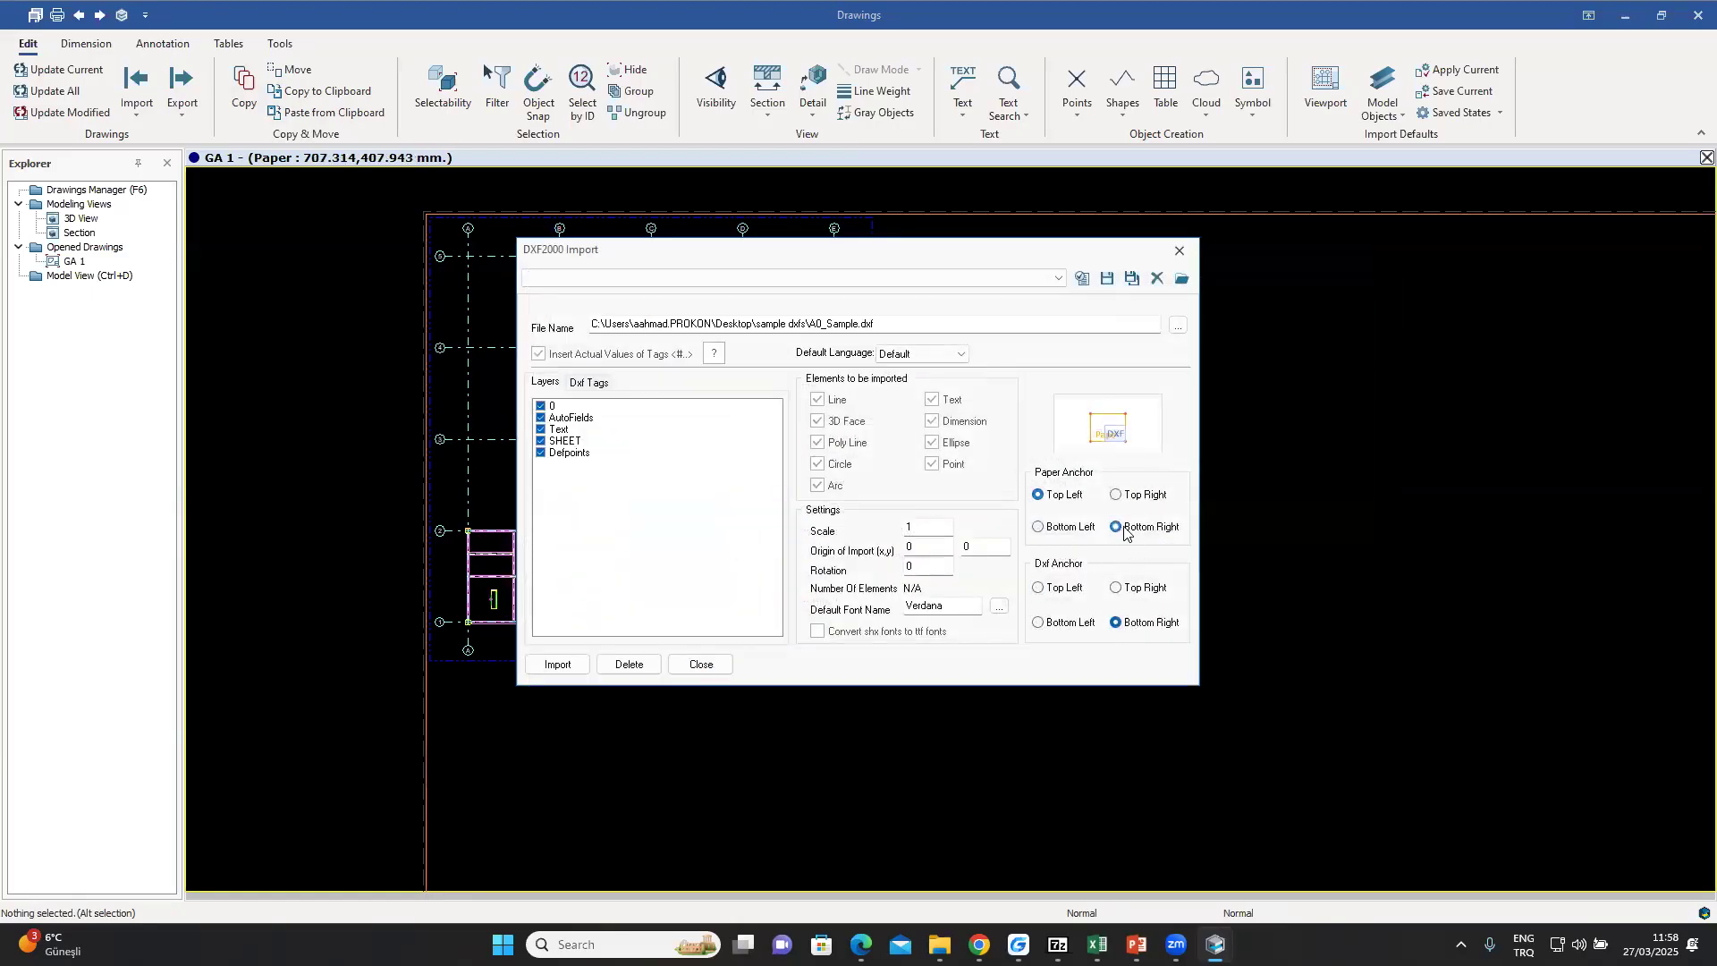
{"action": "left_click", "coordinate": [561, 666]}
{"action": "left_click", "coordinate": [700, 664]}
- Examine the design, drawn and checked cells of the imported title block on the GA 1 sheet
{"action": "scroll", "coordinate": [755, 594], "scroll_direction": "down", "scroll_amount": 2}
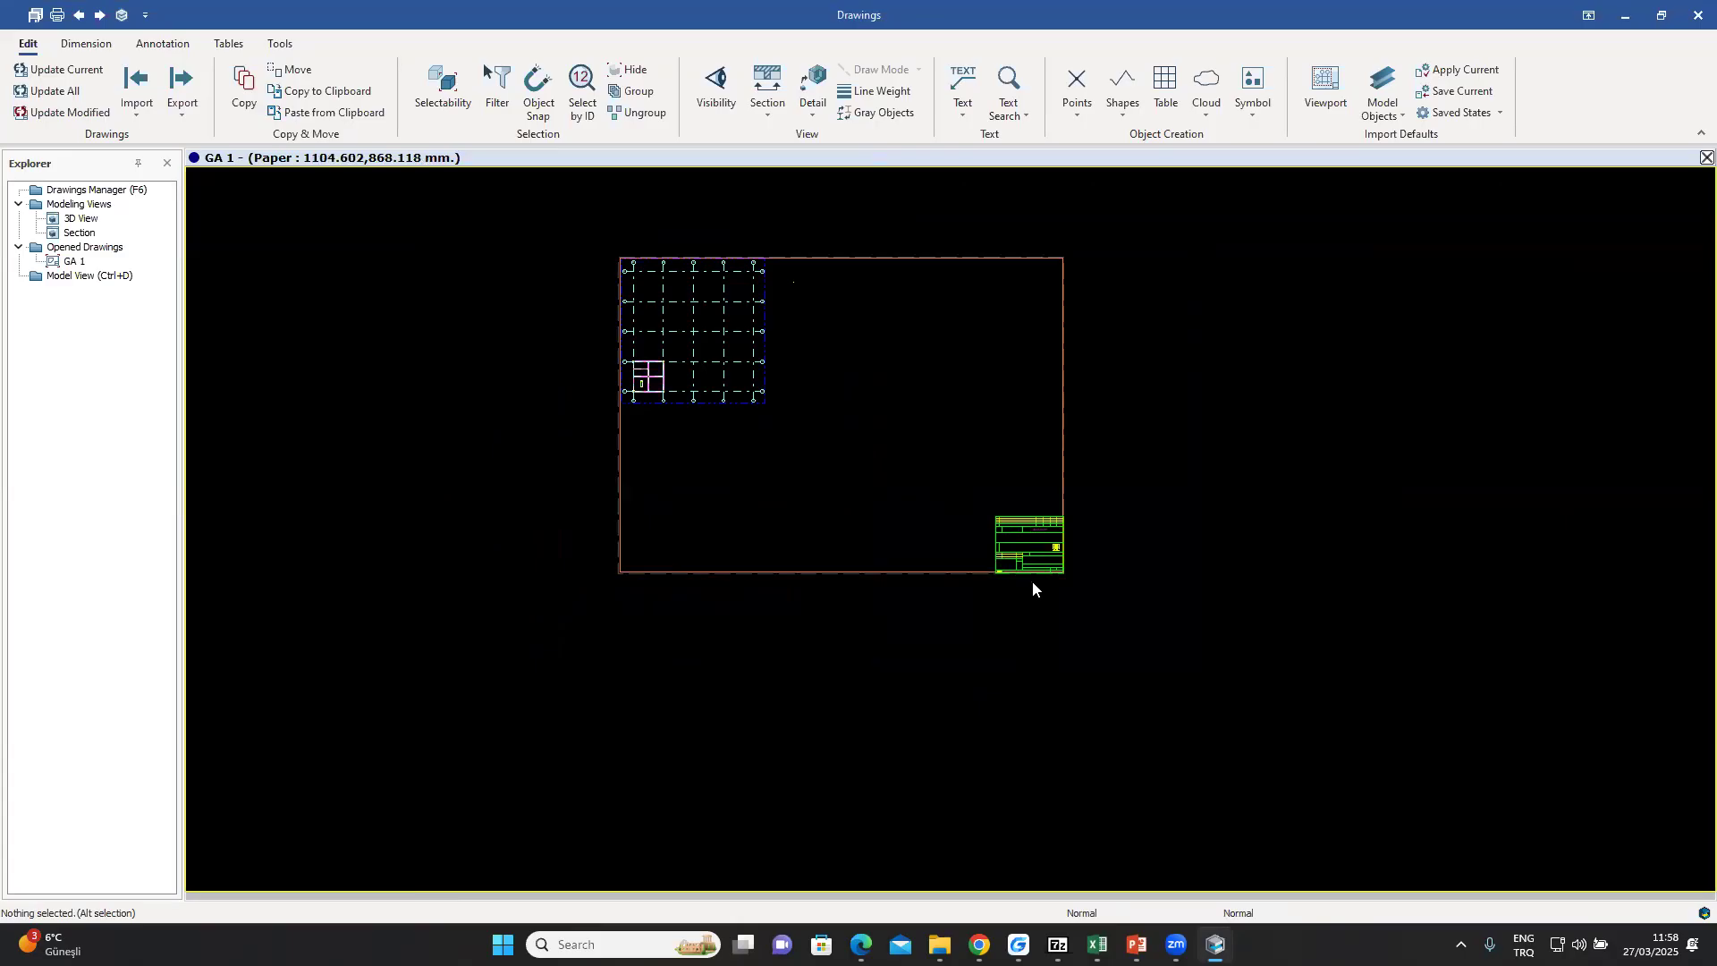
{"action": "scroll", "coordinate": [1033, 581], "scroll_direction": "up", "scroll_amount": 4}
{"action": "scroll", "coordinate": [1025, 560], "scroll_direction": "up", "scroll_amount": 5}
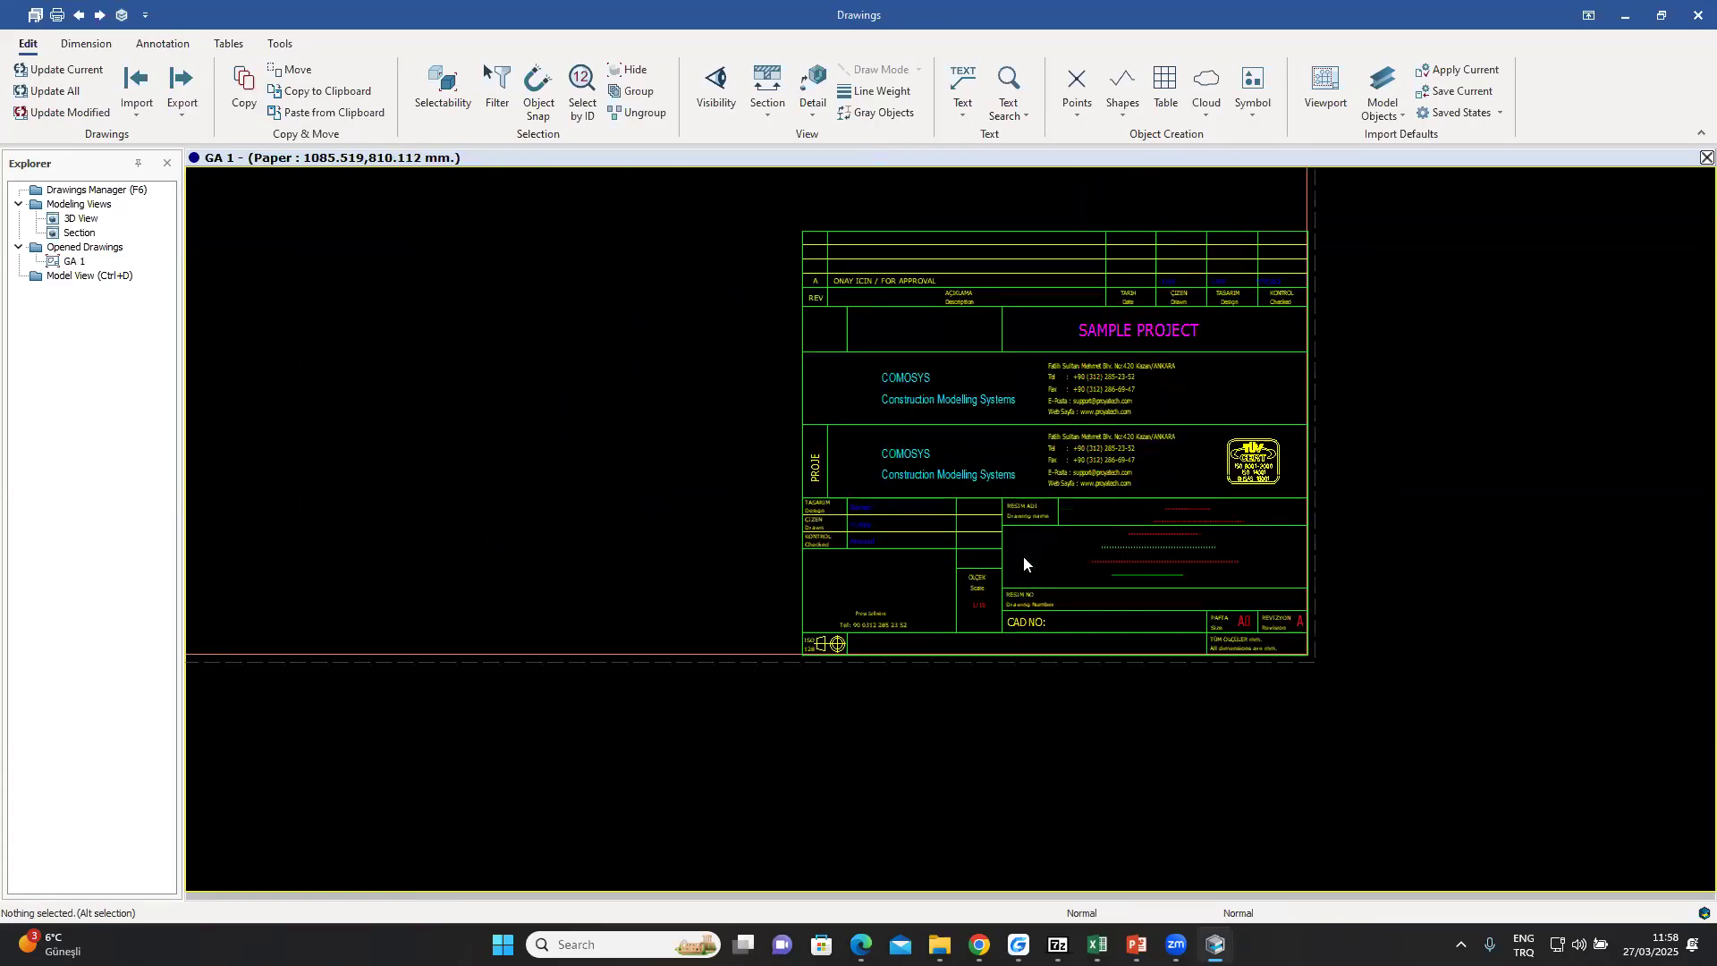
{"action": "middle_click_drag", "start_coordinate": [647, 472], "coordinate": [827, 435]}
{"action": "scroll", "coordinate": [800, 426], "scroll_direction": "up", "scroll_amount": 1}
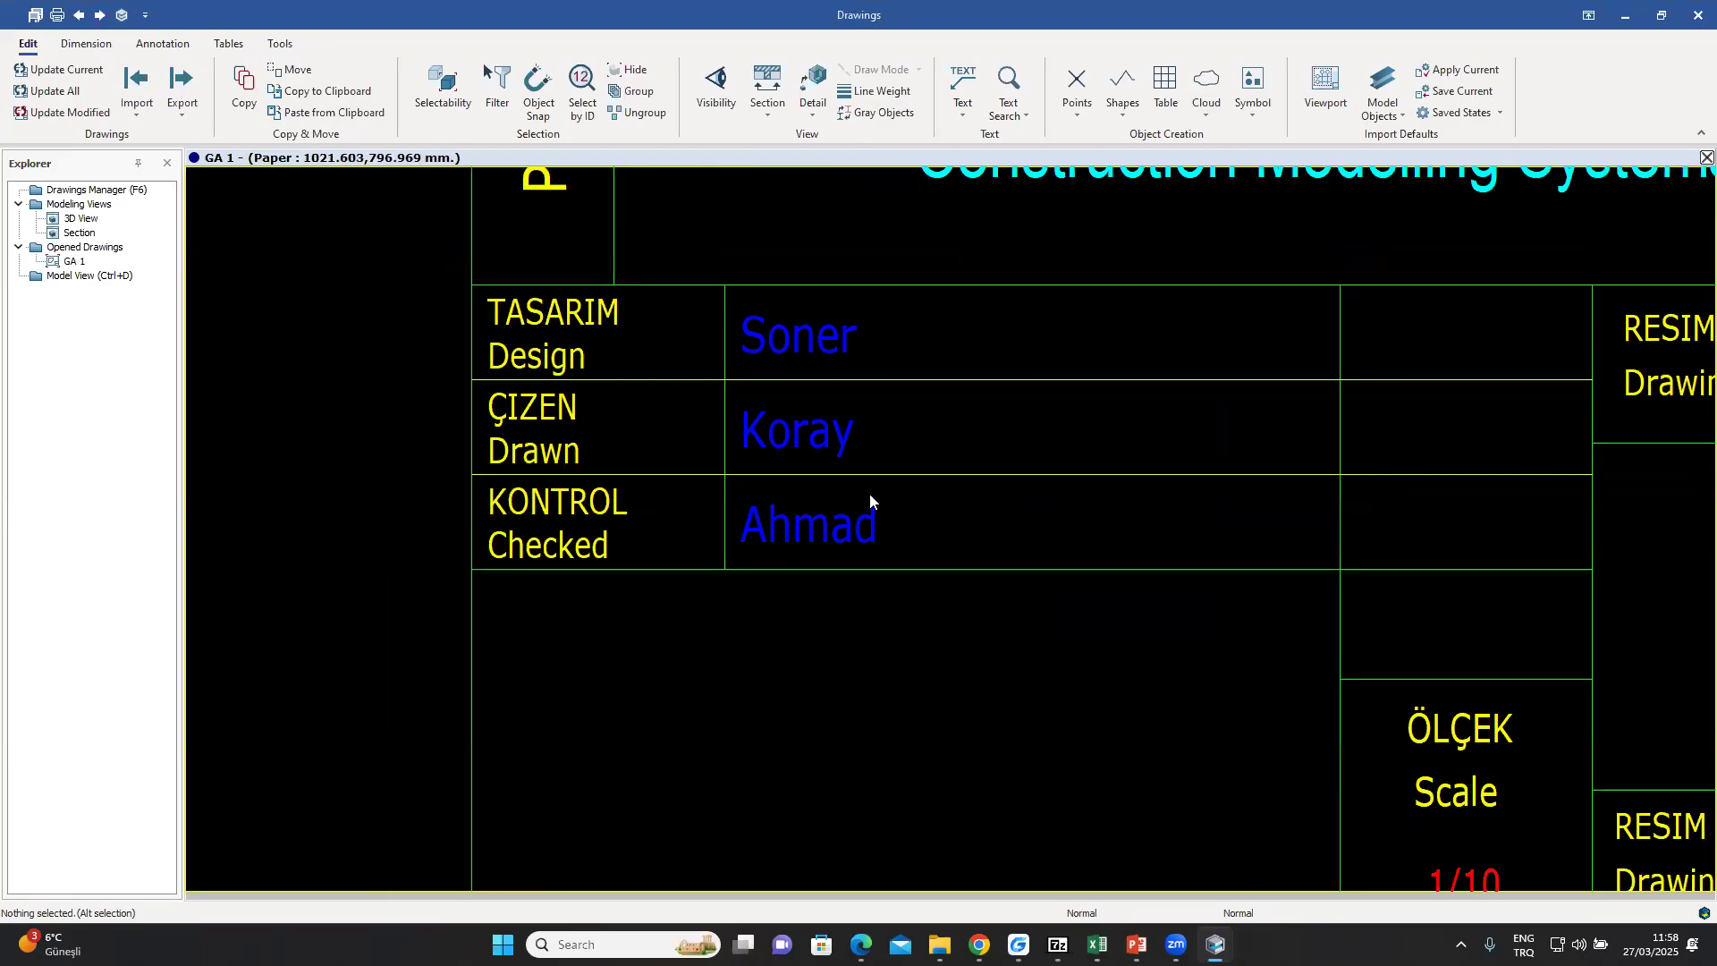